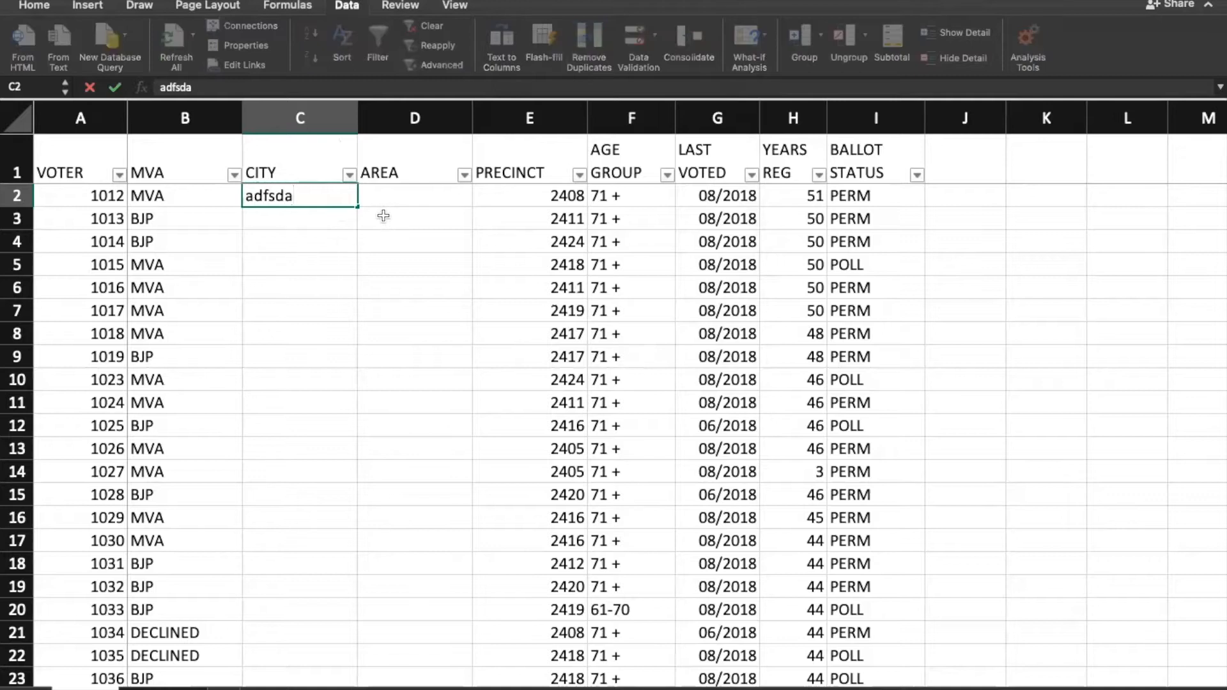
Step: Clear the junk text from the CITY column, C2 down to C19
type("asfdasd asfdasd asdf asdf asdf asdf asdf asdf asdf fas df asdf asdf fas asdf asdf fas")
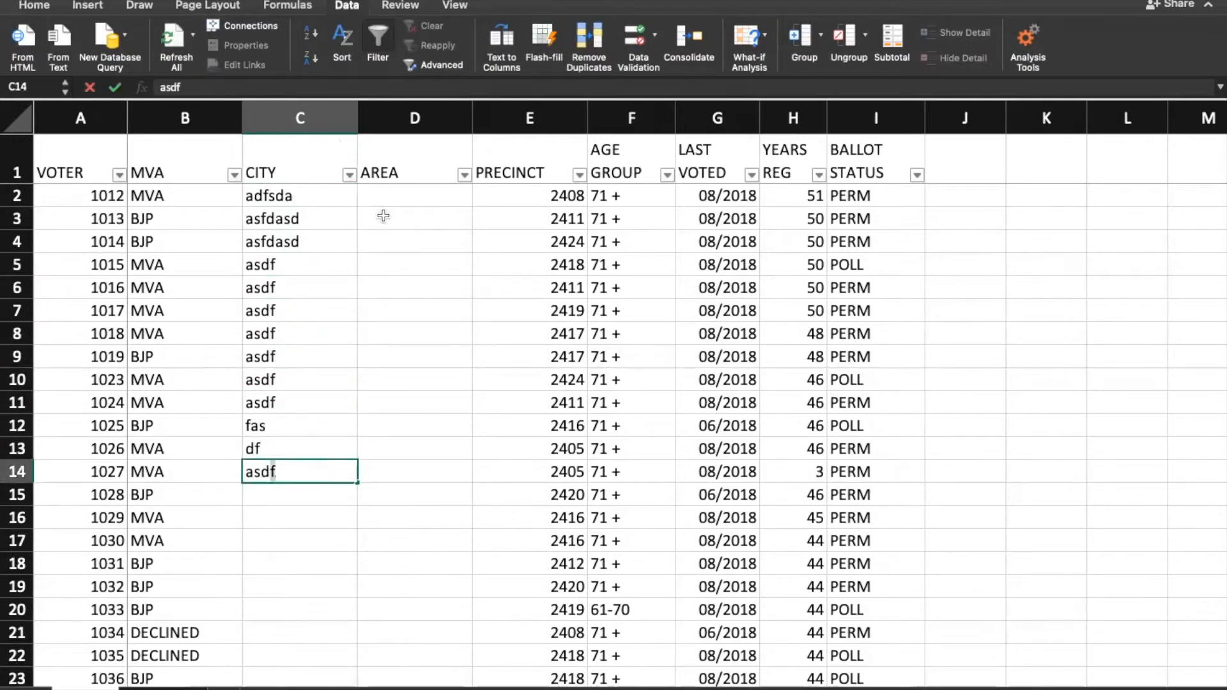
left_click(316, 192)
key("ctrl+shift+Down")
key("Delete")
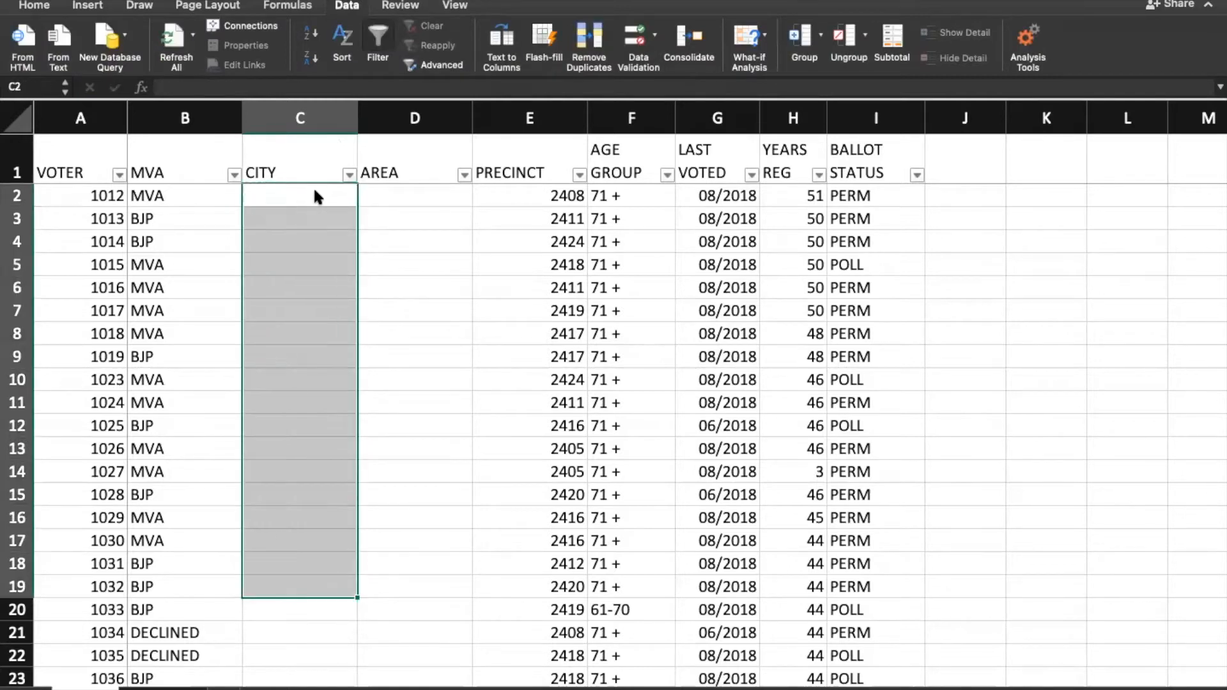
Step: Enter test city names Aurangabad, Abad and Aurb in the CITY column
left_click(314, 185)
key("Down")
type("Aurangabad")
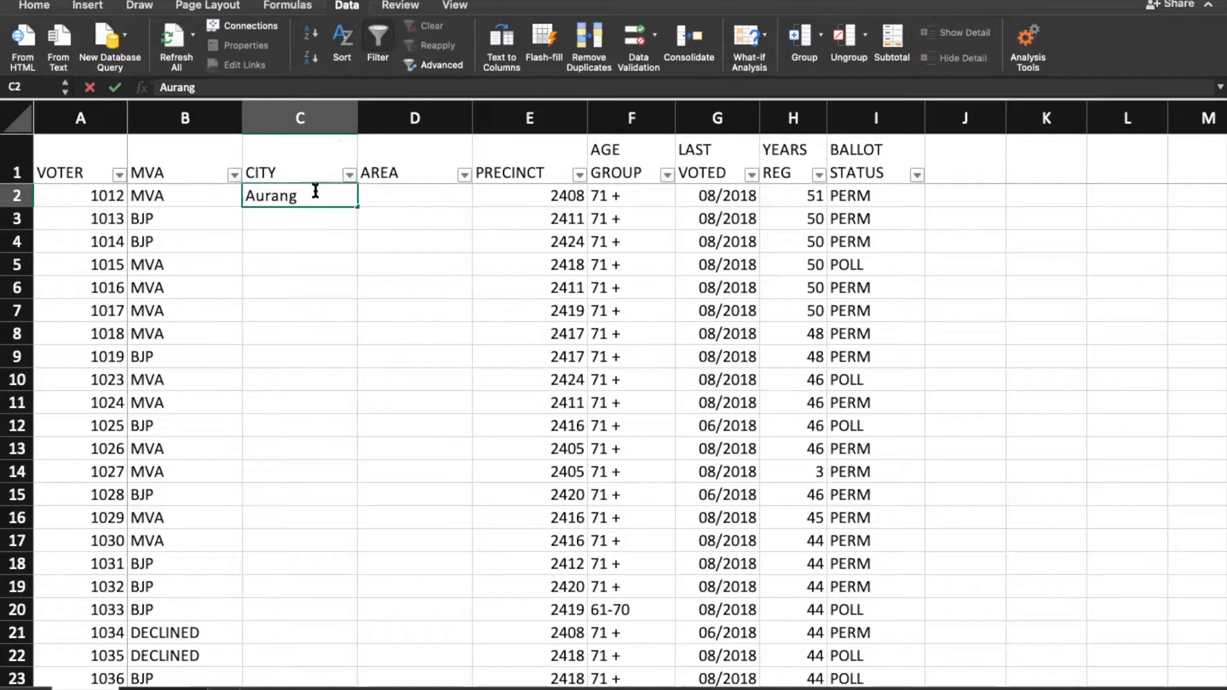
key("Return")
type("Abad")
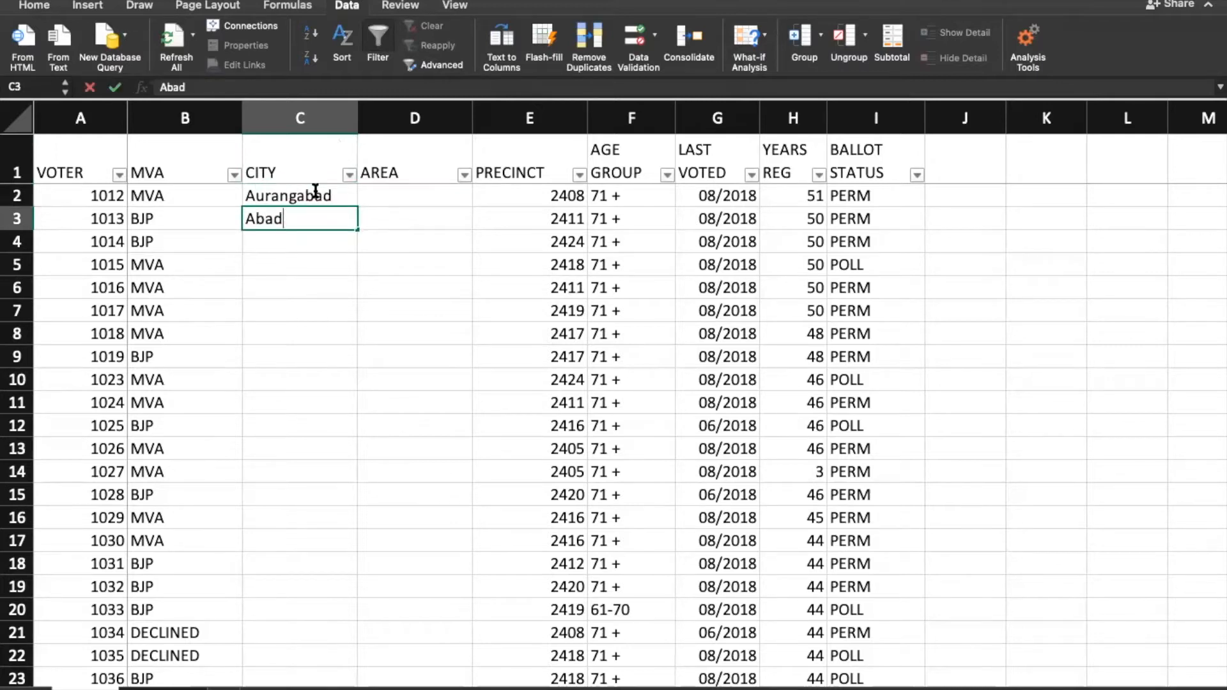
key("Return")
type("Aurbad")
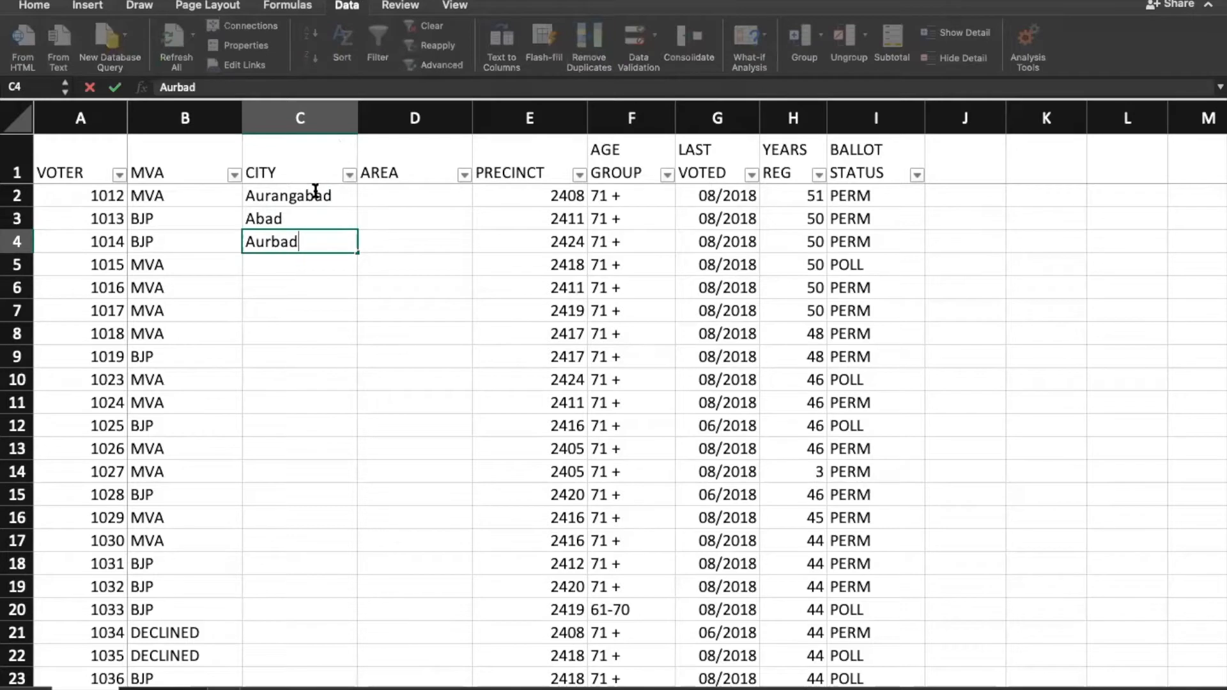
key("Return")
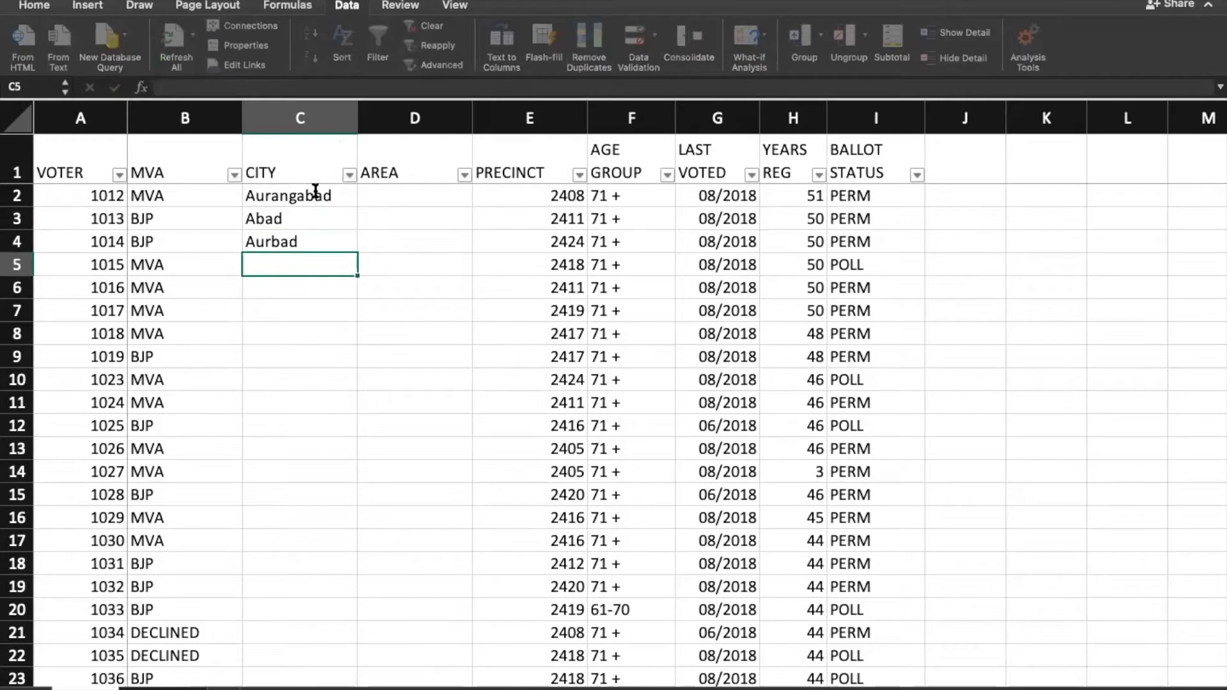
Step: Delete the three inconsistent city entries from the CITY column
left_click(175, 241)
left_click_drag(70, 171, 922, 244)
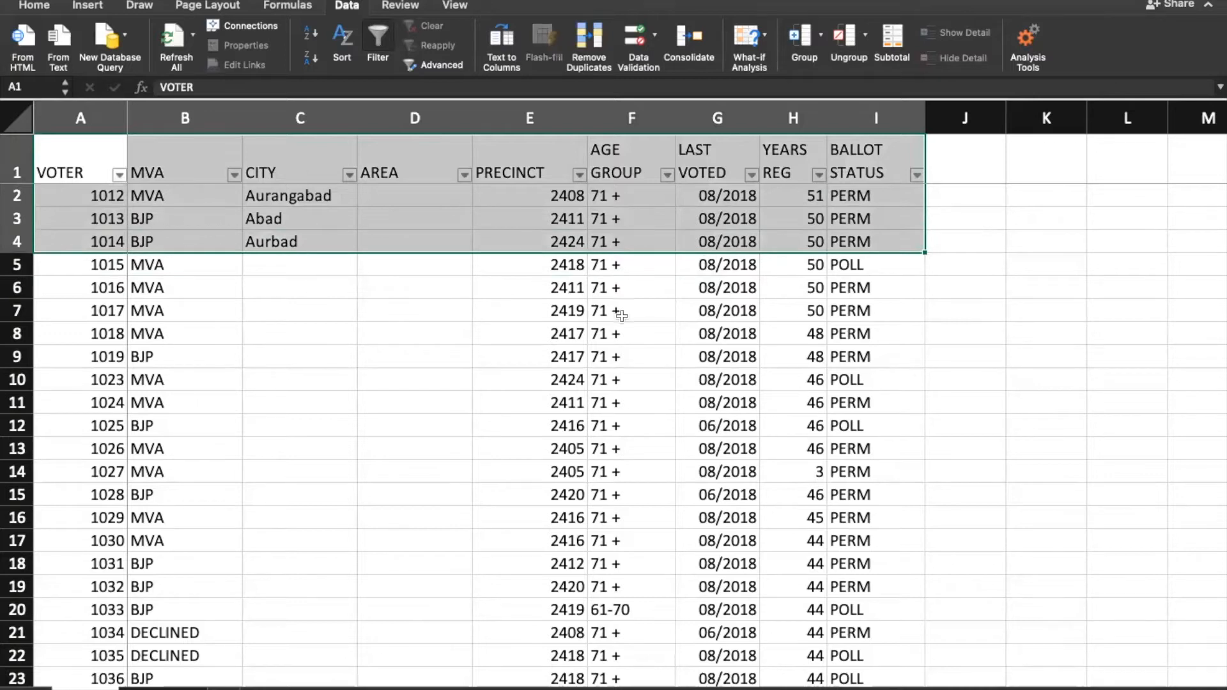
left_click_drag(278, 198, 607, 198)
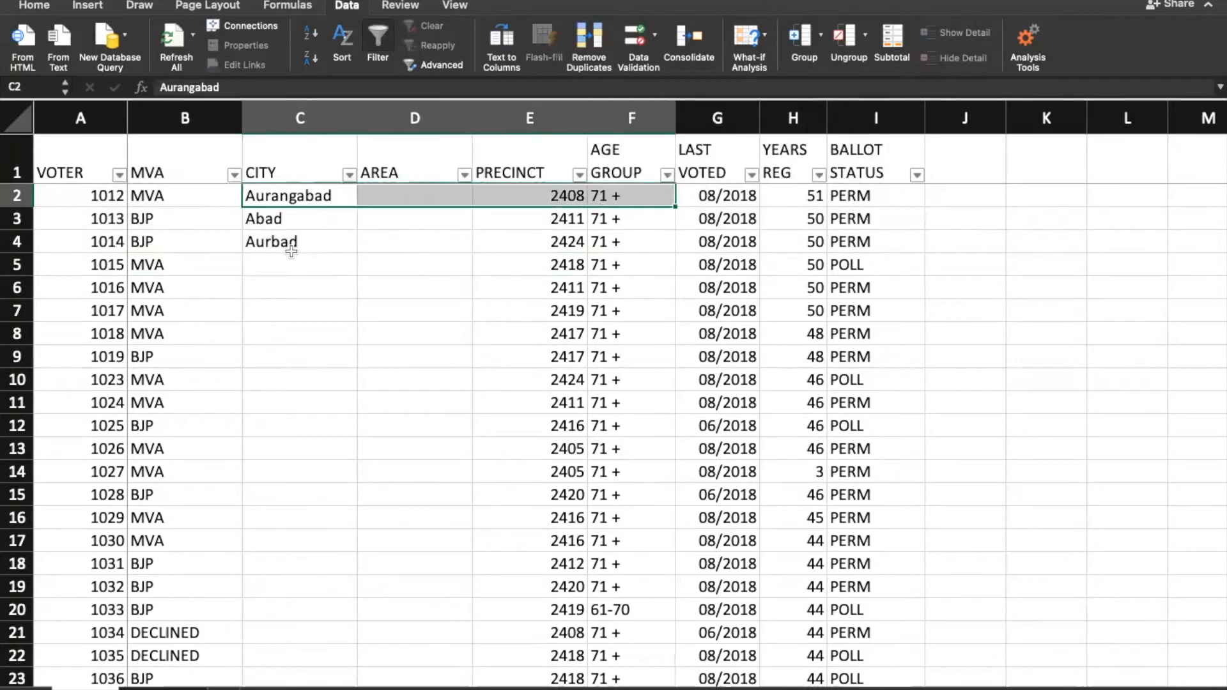
left_click(285, 243)
left_click_drag(281, 196, 288, 244)
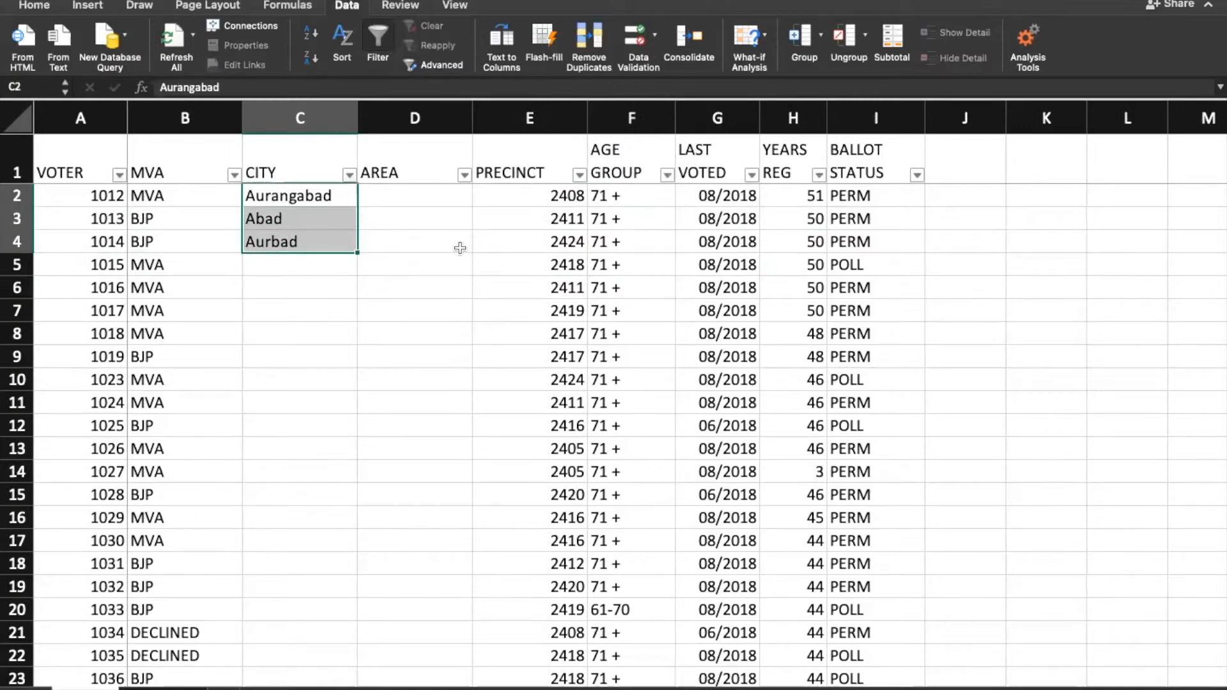
key("Delete")
Step: Leave C2 empty and go to the sheet listing cities and their areas
left_click(307, 193)
left_click_drag(79, 176, 847, 238)
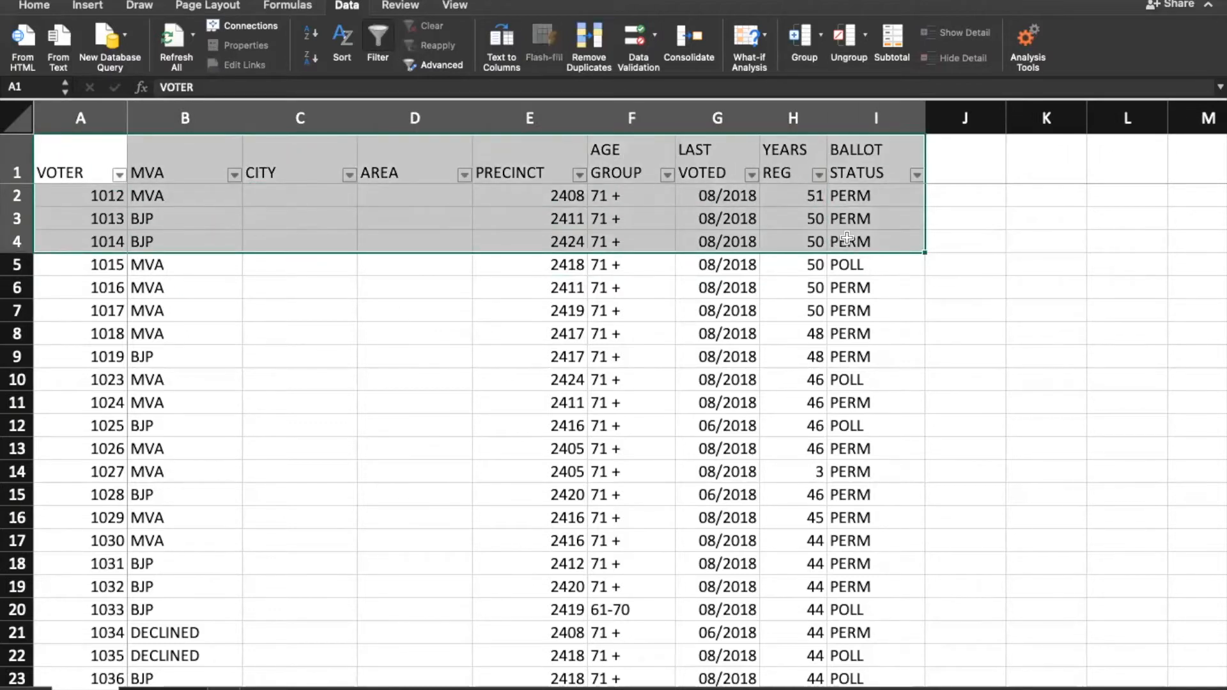
left_click(279, 195)
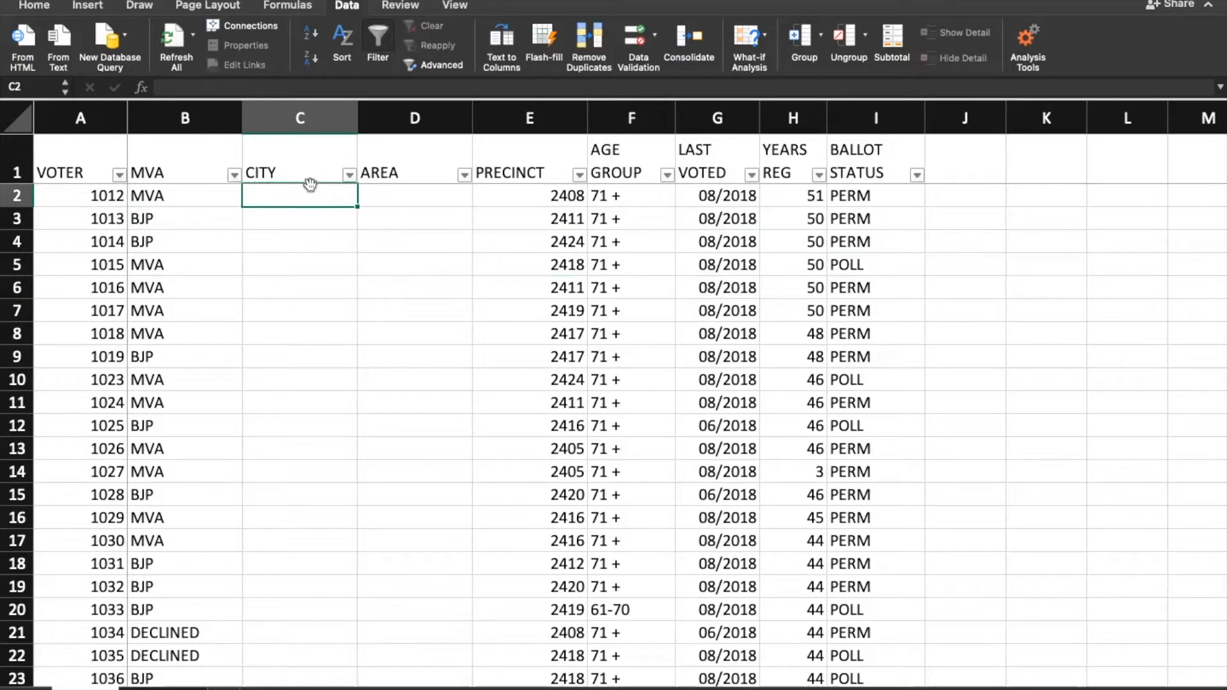
left_click(350, 221)
left_click(332, 198)
type("asf")
key("BackSpace")
key("BackSpace")
key("BackSpace")
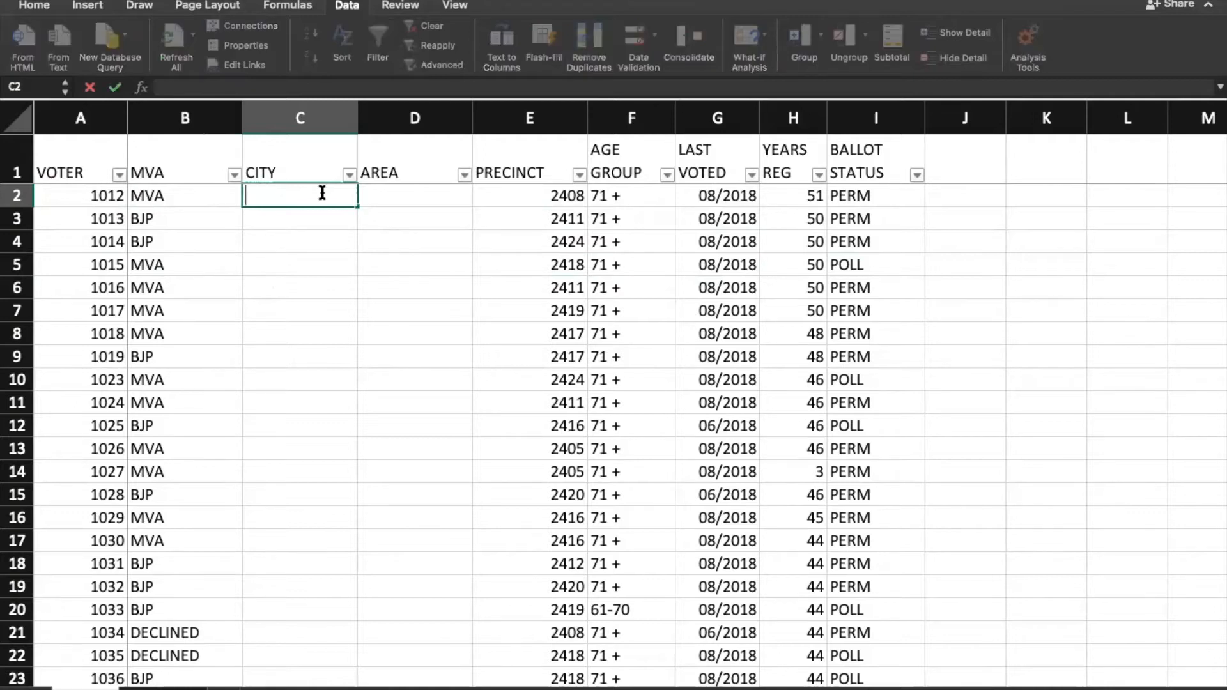
left_click(329, 221)
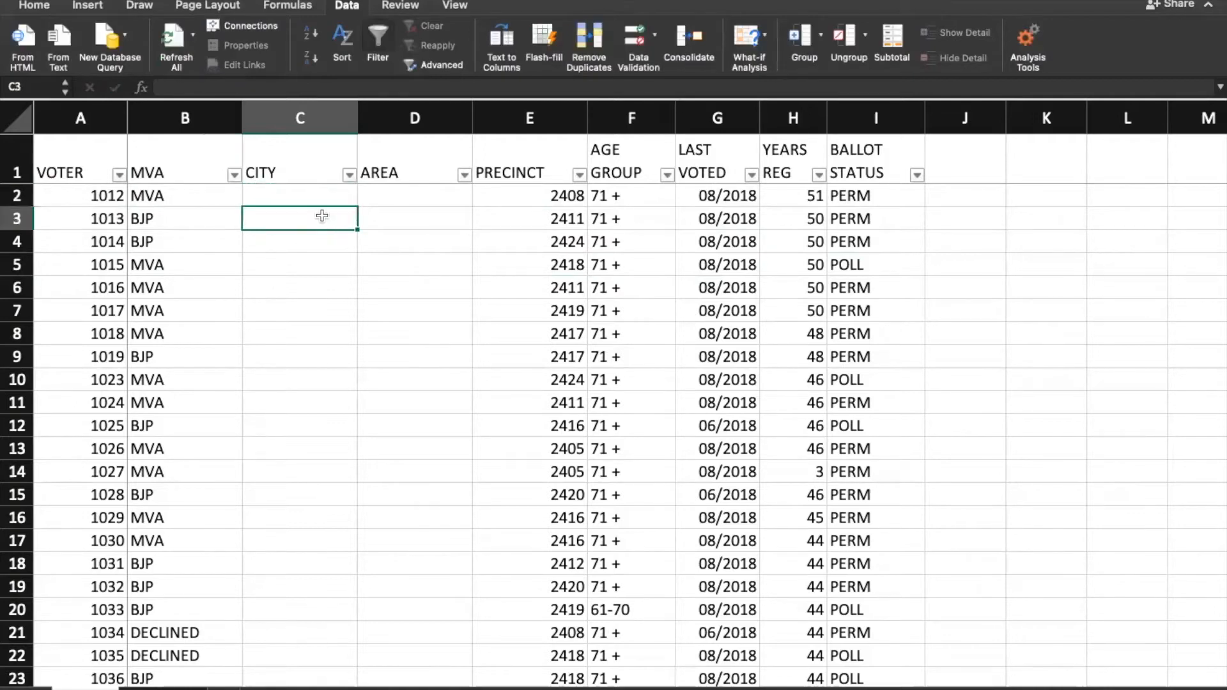
left_click(313, 200)
left_click(322, 215)
left_click(310, 194)
left_click(409, 200)
left_click(301, 194)
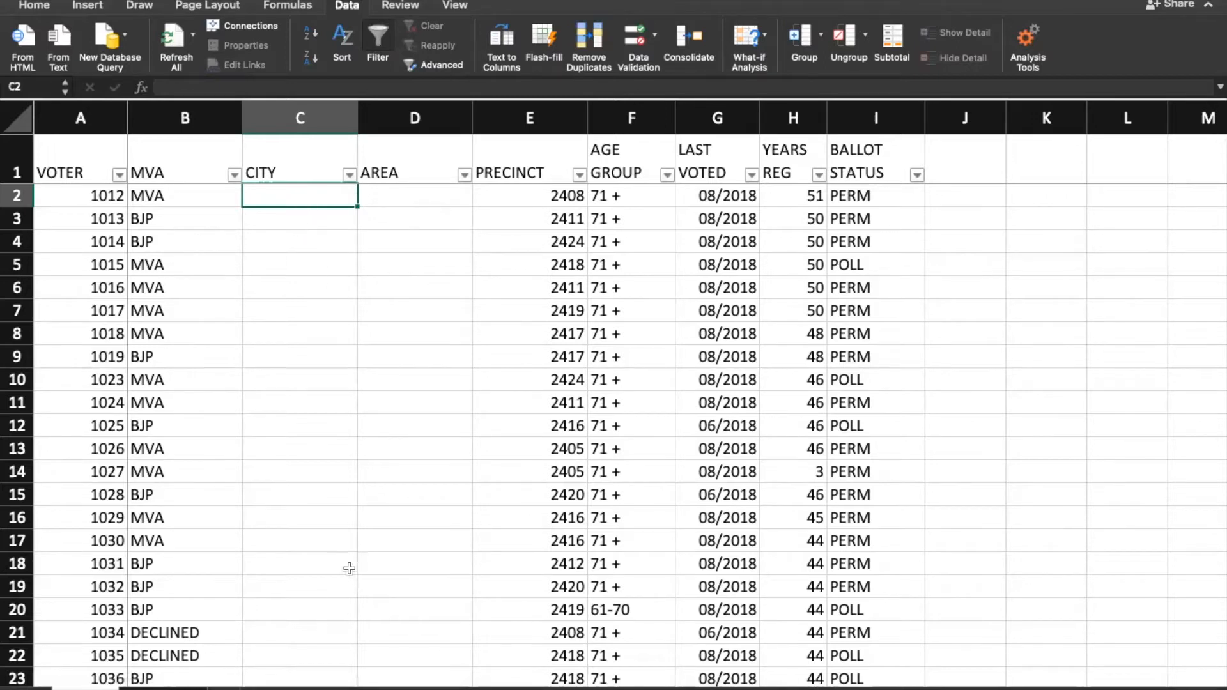
left_click(164, 689)
Step: Fill header cells A1:D1 (city, Aurangabad, Pune, Mumbai) with yellow
left_click_drag(122, 176, 112, 228)
left_click(115, 257)
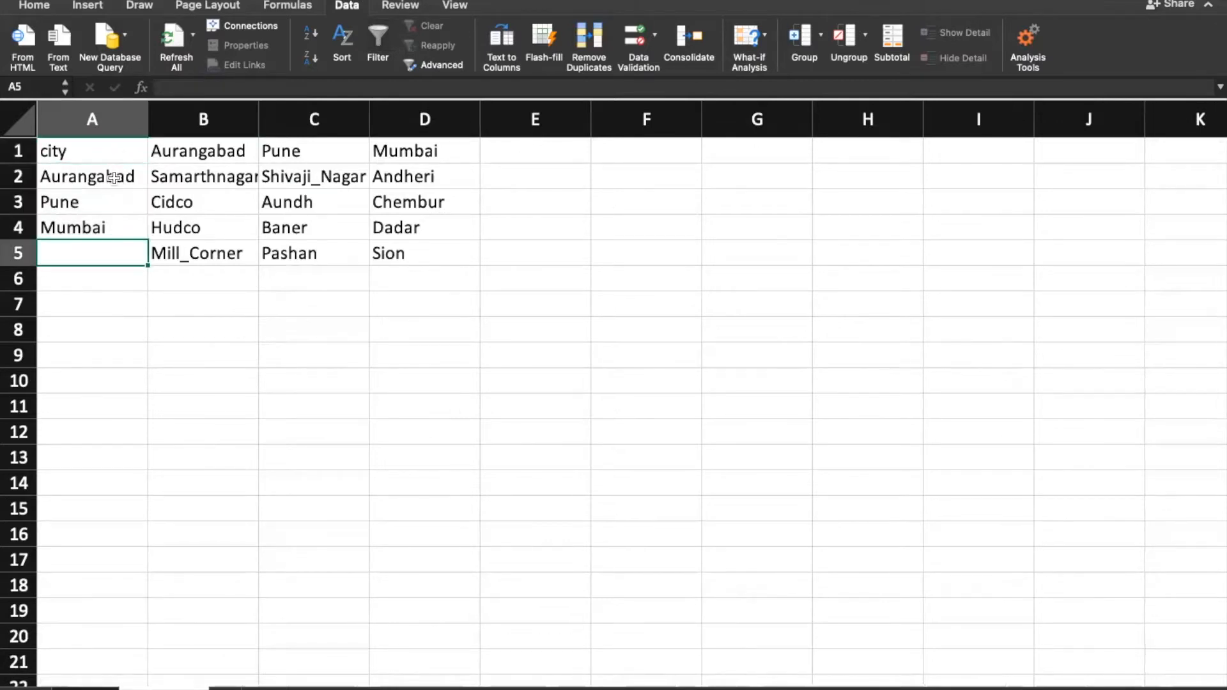
left_click(114, 179)
left_click(110, 259)
left_click(77, 151)
left_click_drag(96, 182, 89, 230)
left_click_drag(90, 153, 424, 152)
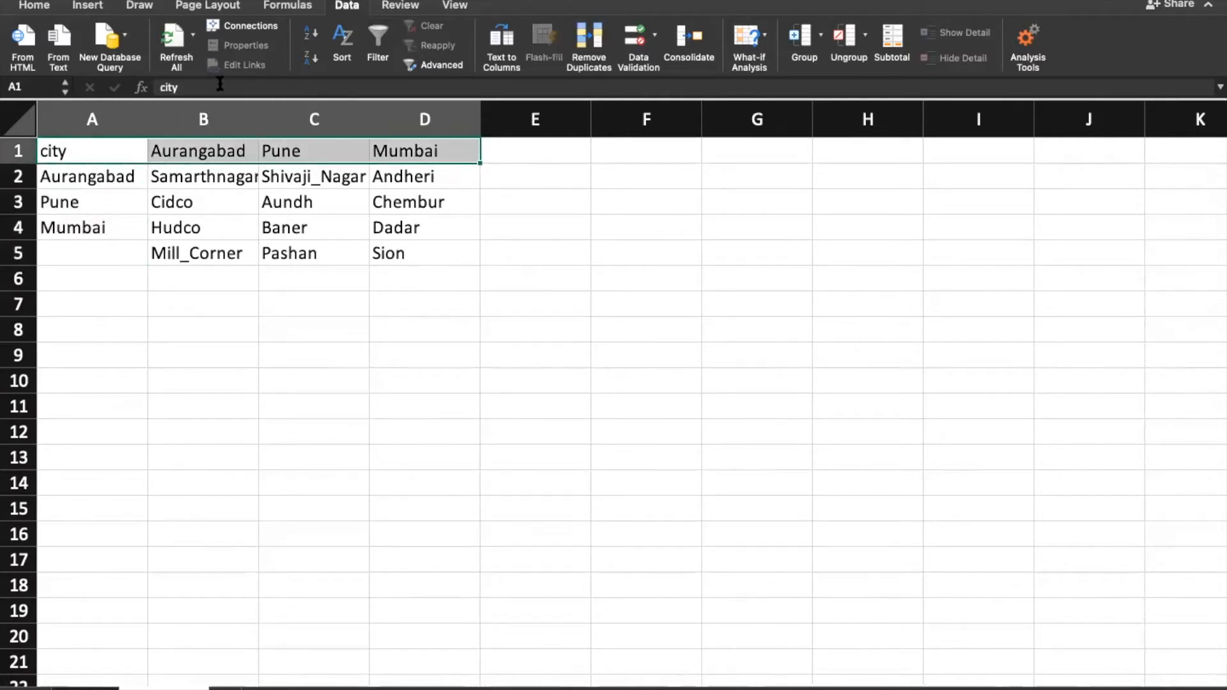
left_click(29, 5)
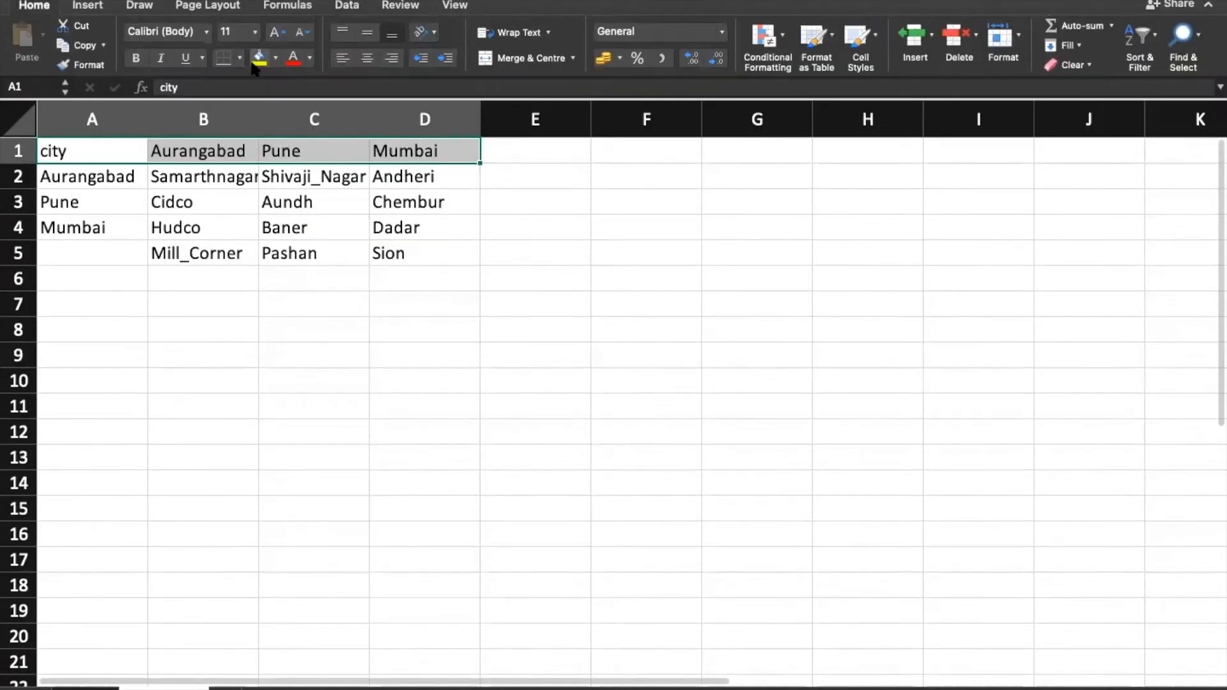
left_click(259, 58)
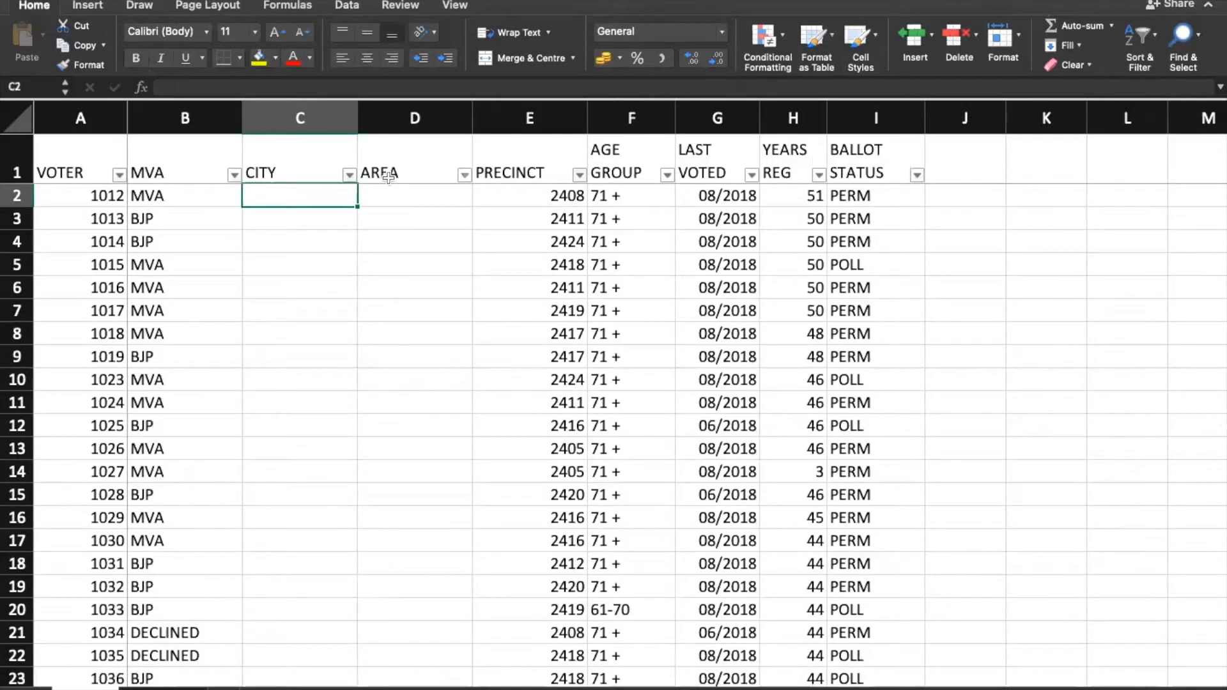
Step: Return to the voter sheet and select the first CITY cell C2
left_click(386, 178)
left_click(283, 194)
left_click(434, 194)
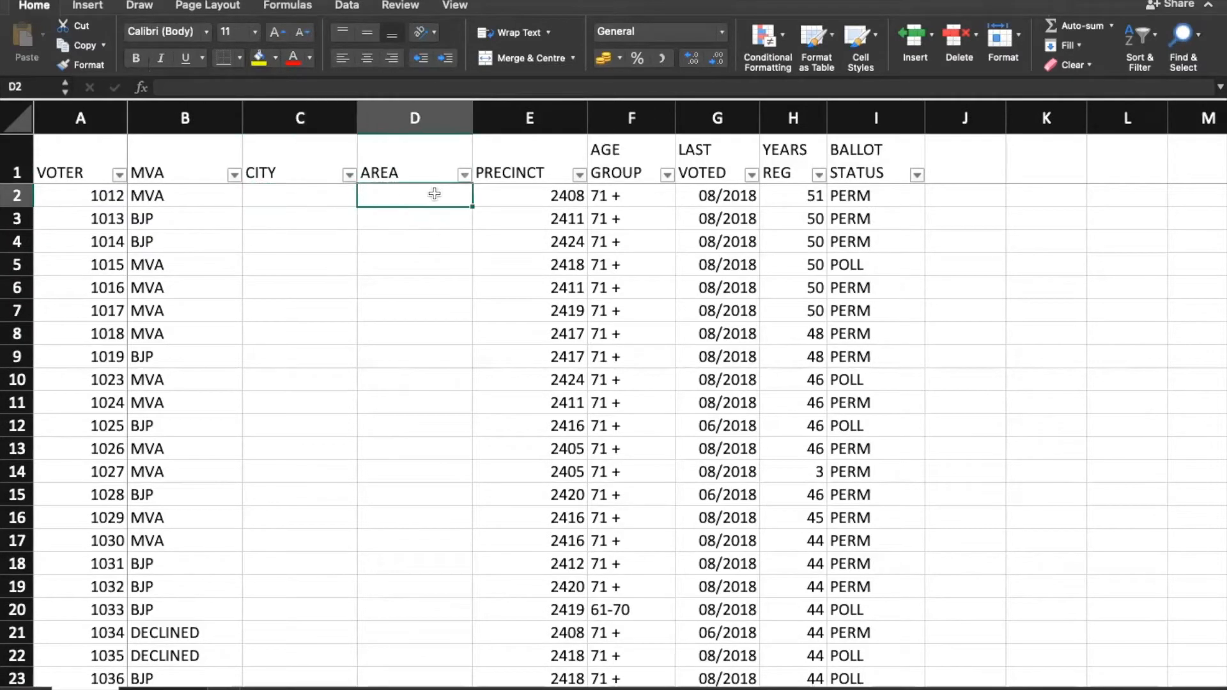
left_click(270, 219)
left_click(390, 222)
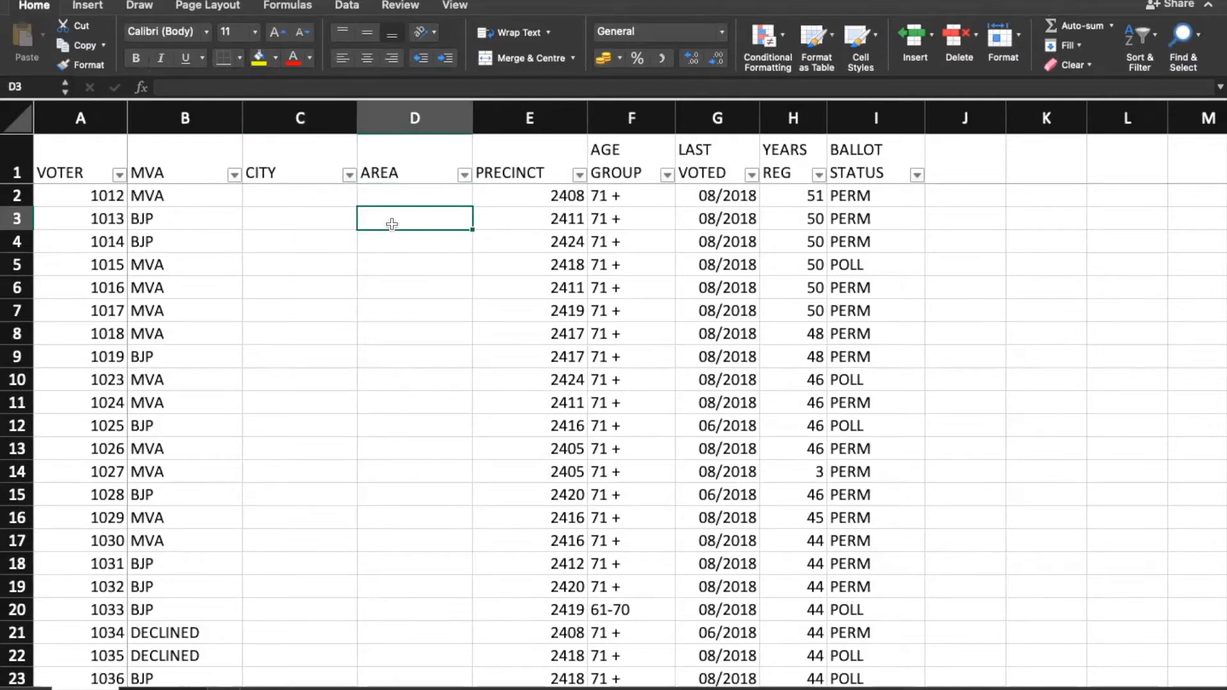
left_click(298, 194)
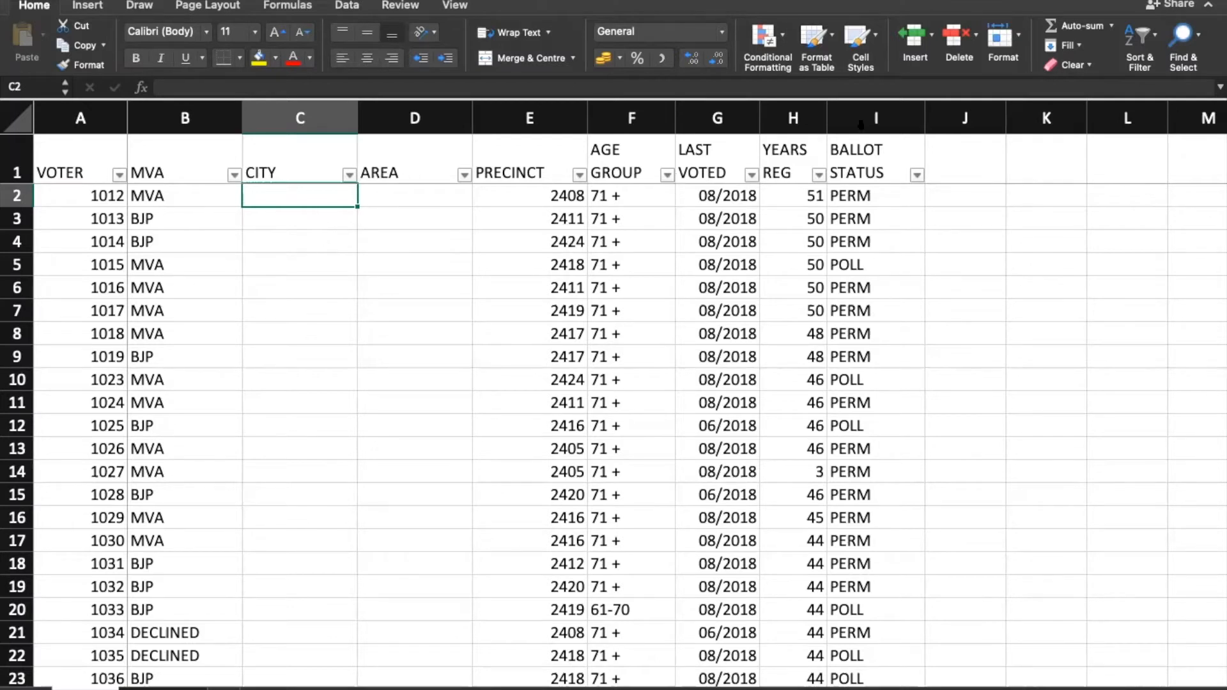
Step: Set C2's data validation to a List sourced from city names A2:A4 on the lists sheet
left_click(348, 5)
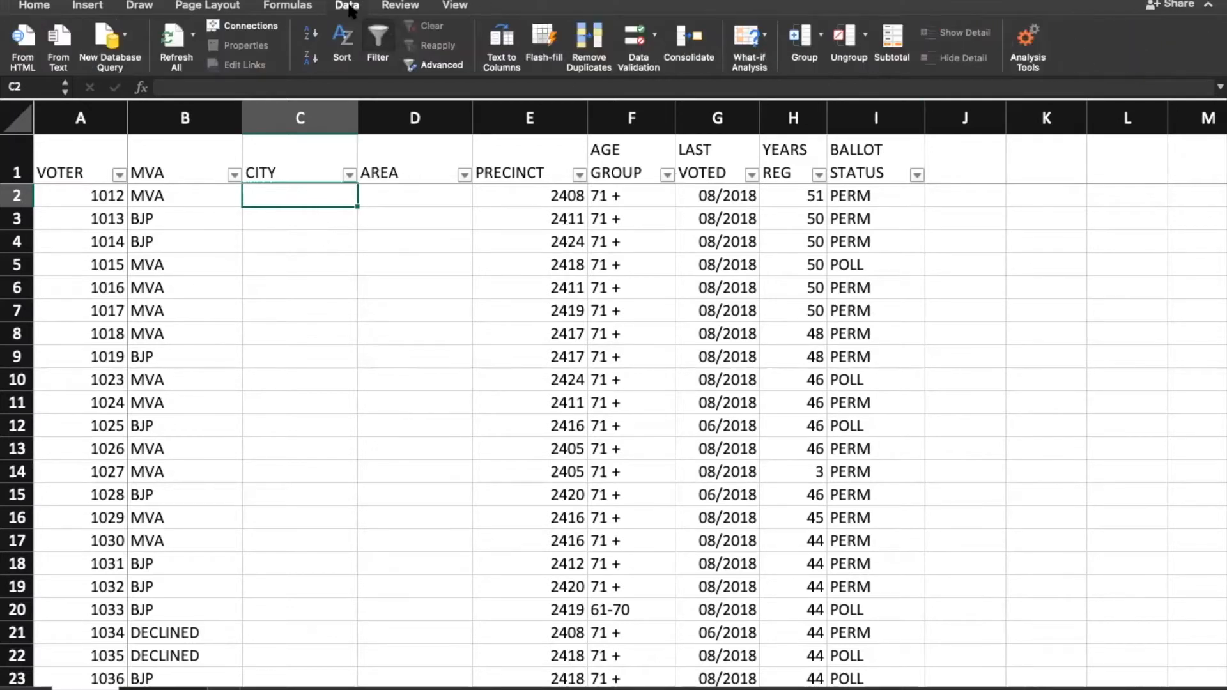
left_click(638, 45)
left_click(511, 181)
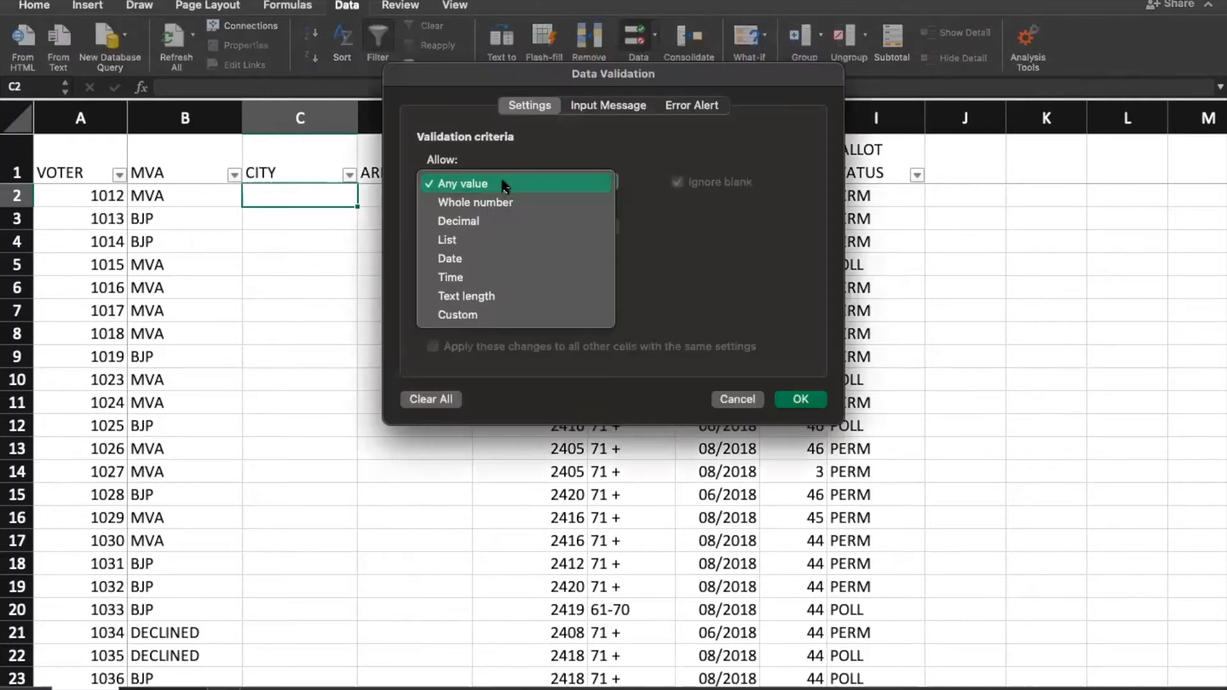
left_click(488, 237)
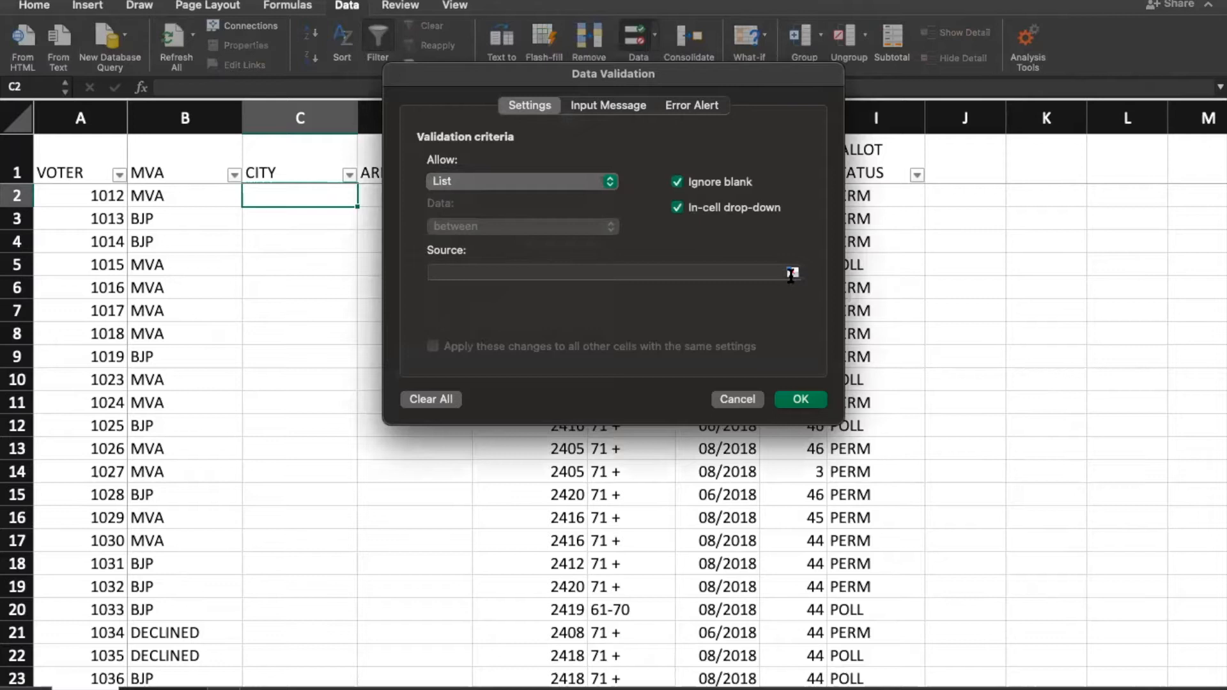
left_click(793, 273)
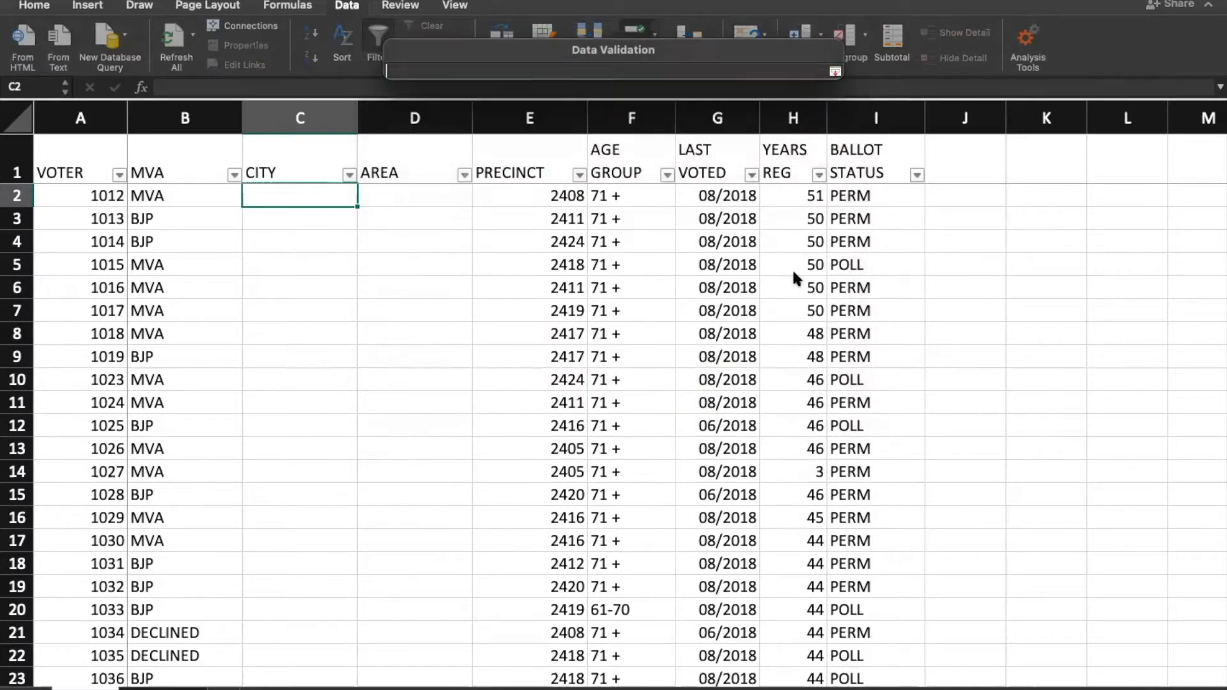
left_click(164, 688)
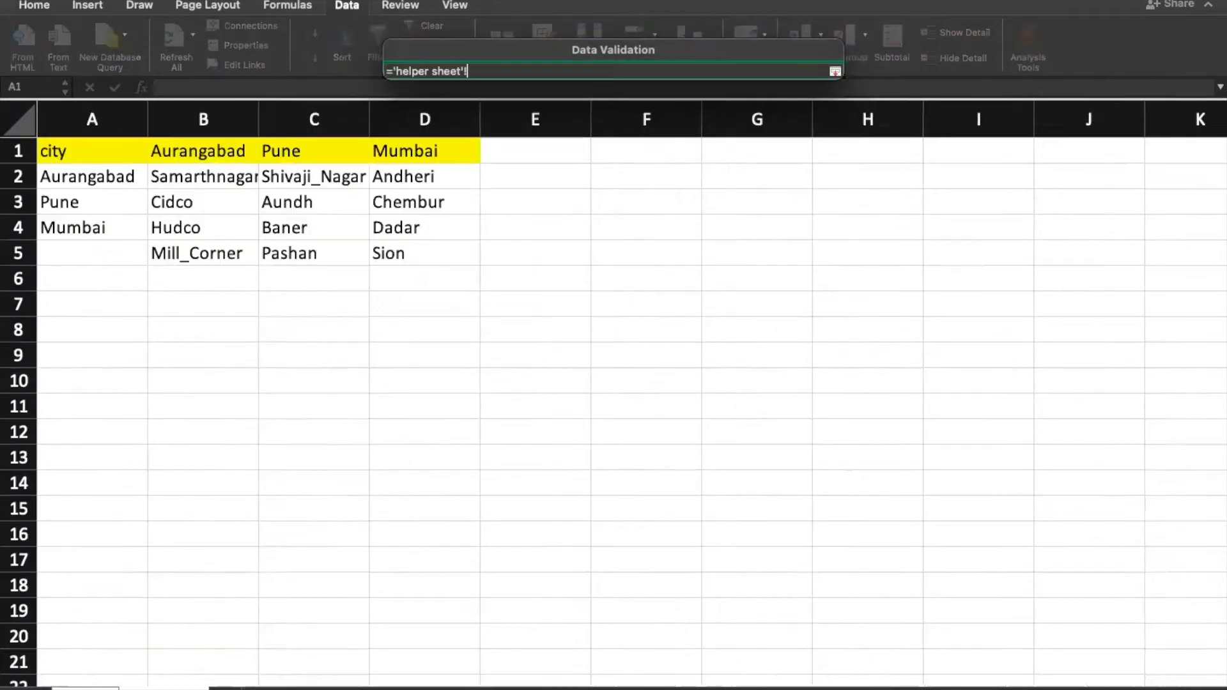
left_click(69, 174)
left_click_drag(70, 174, 61, 232)
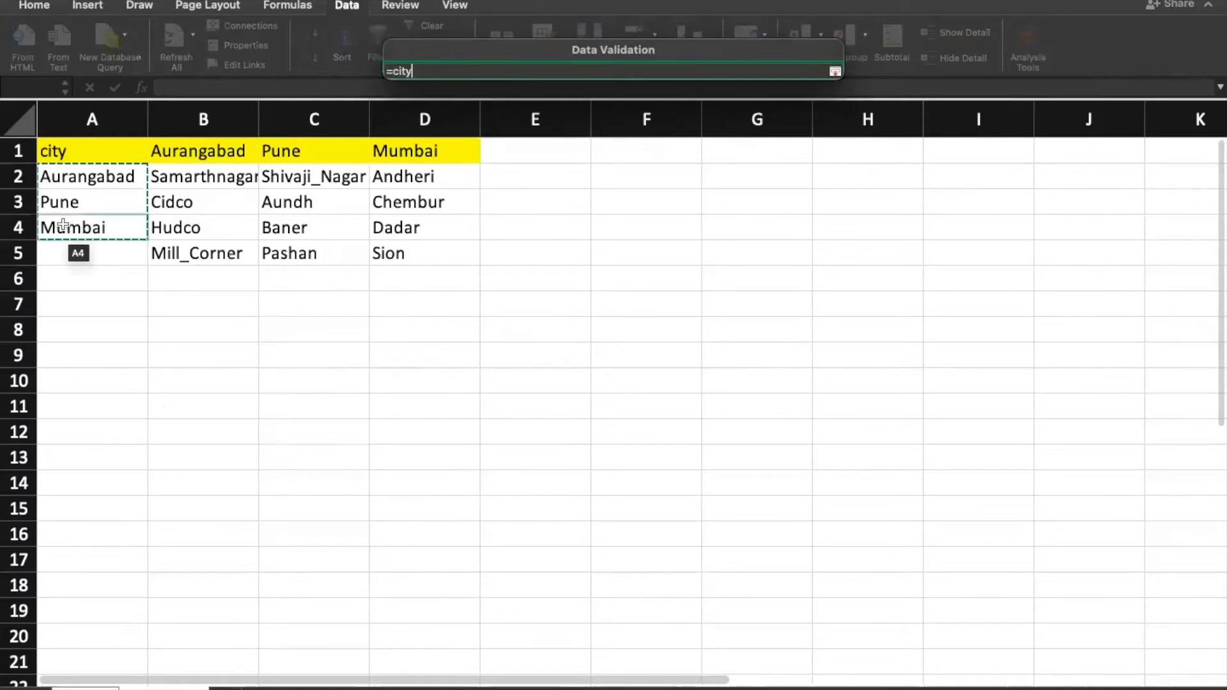
left_click(835, 71)
Step: Pick Aurangabad in C2, copy its drop-down to C3:C19, then clear those values
left_click(800, 399)
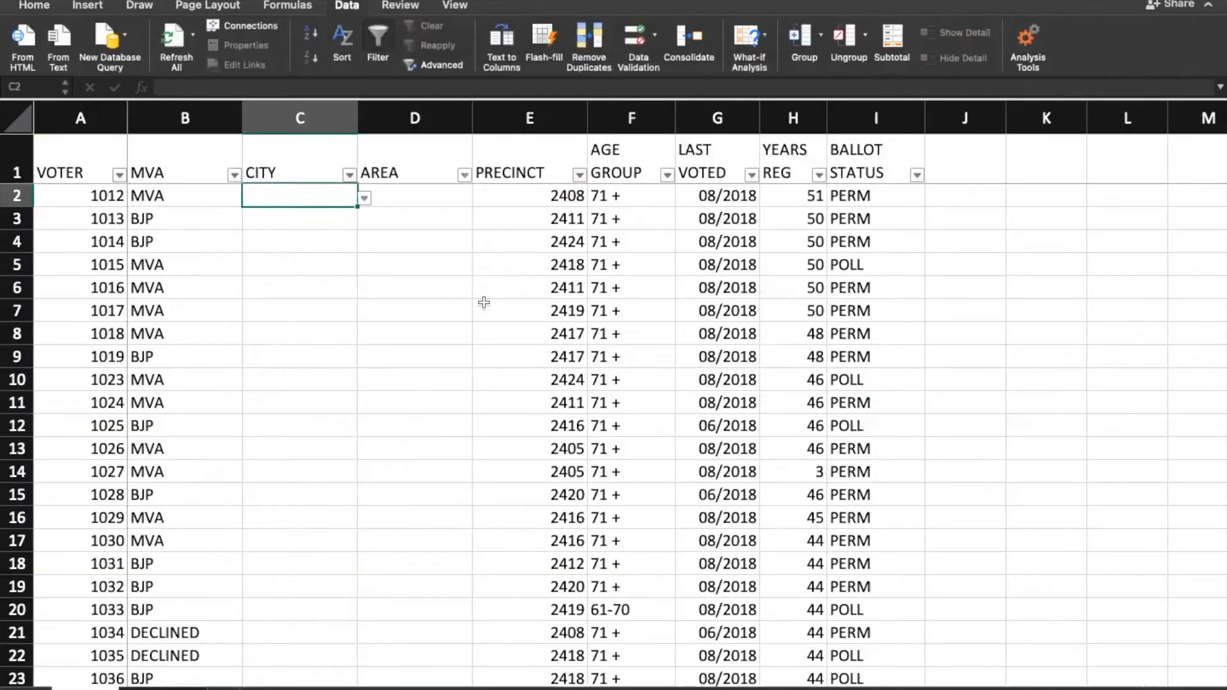
left_click(364, 198)
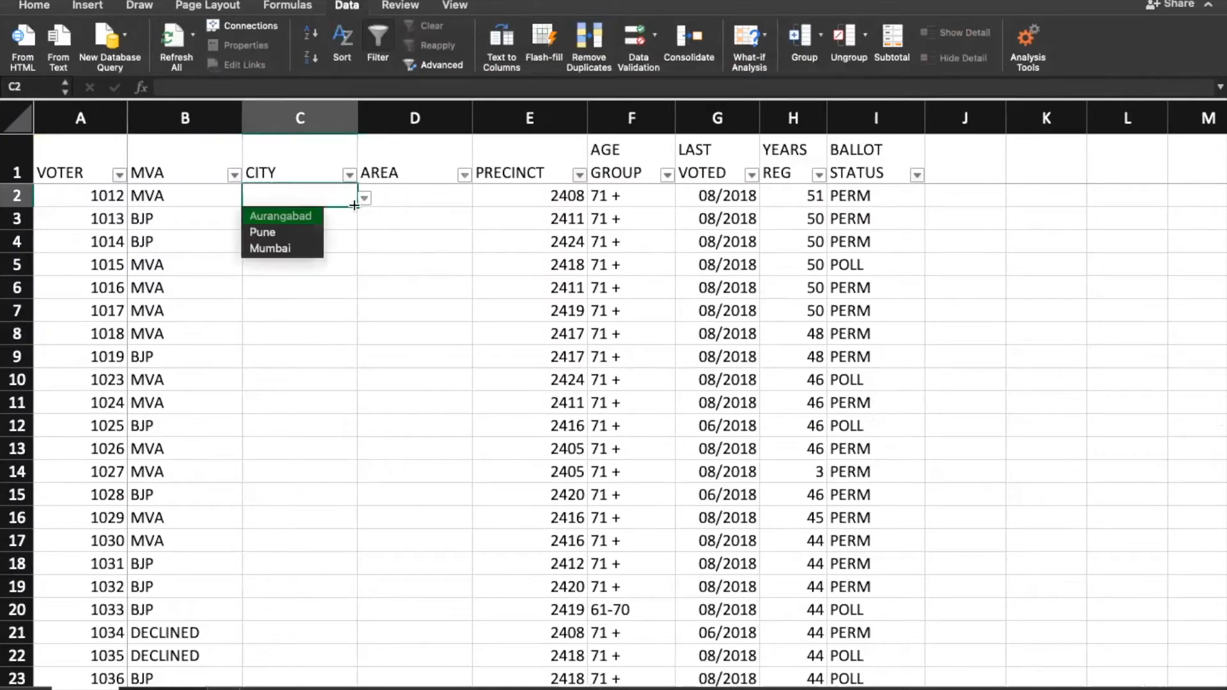
left_click(294, 217)
left_click(324, 222)
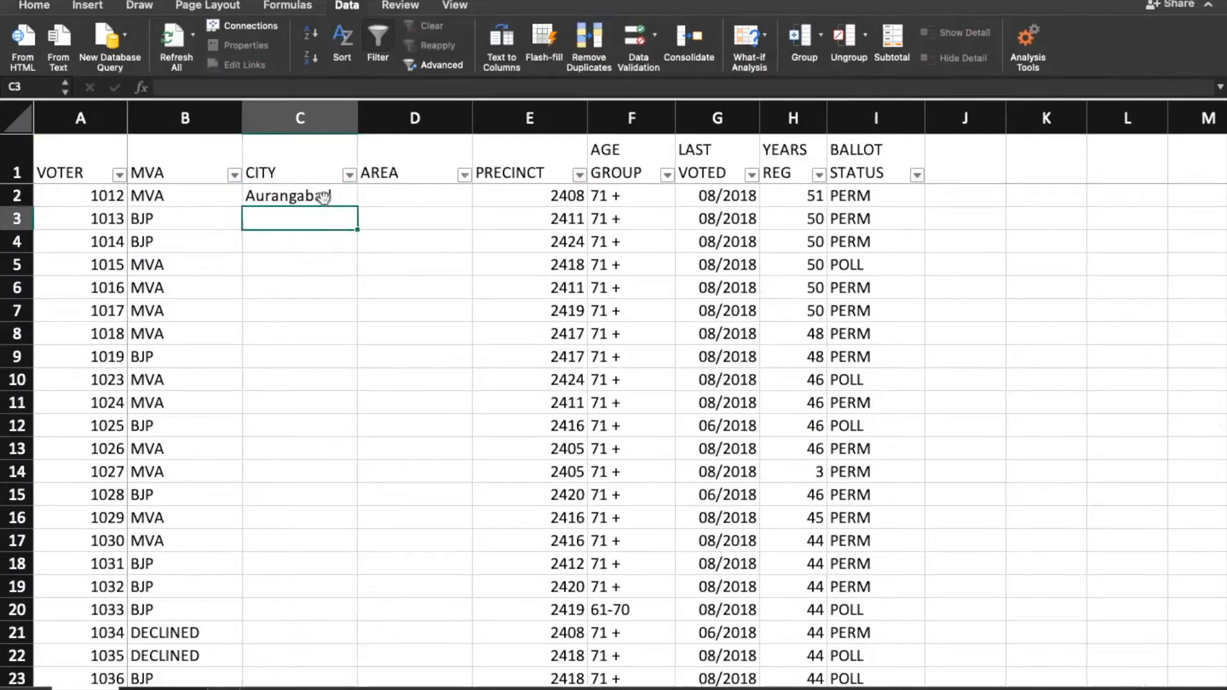
key("Up")
key("super+c")
left_click_drag(317, 223, 338, 585)
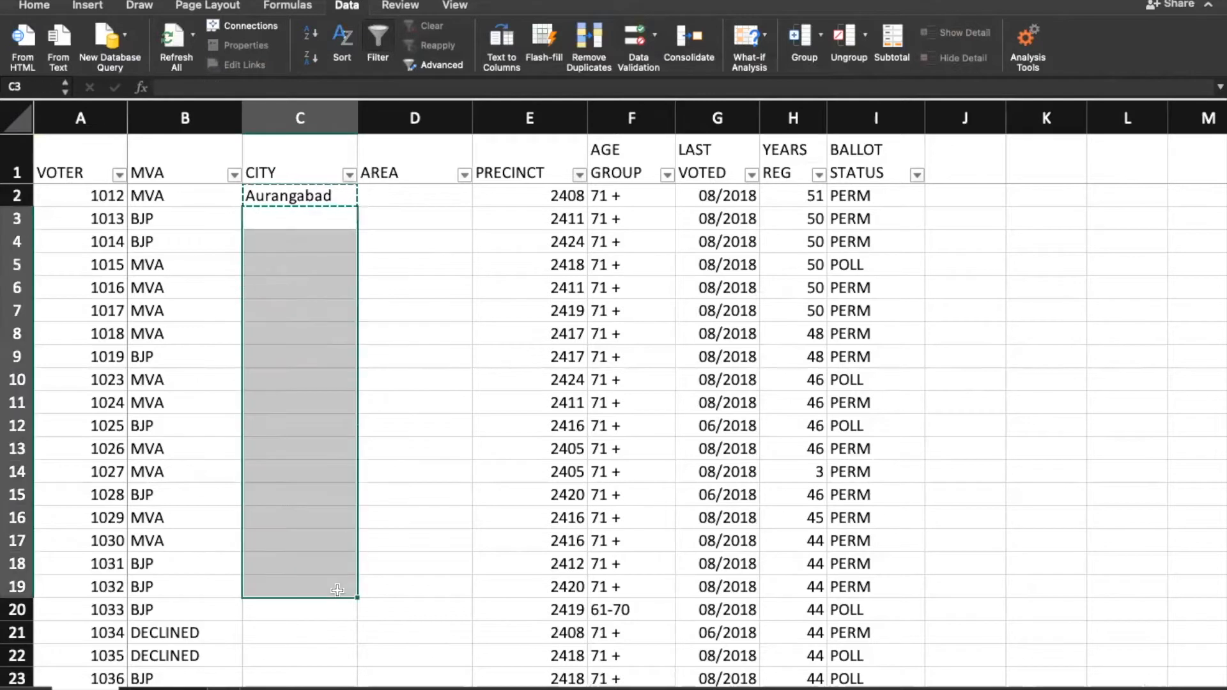
key("super+v")
key("Delete")
Step: Choose Mumbai, Pune, Aurangabad and Aurangabad from the drop-downs in C3 to C6
left_click(323, 225)
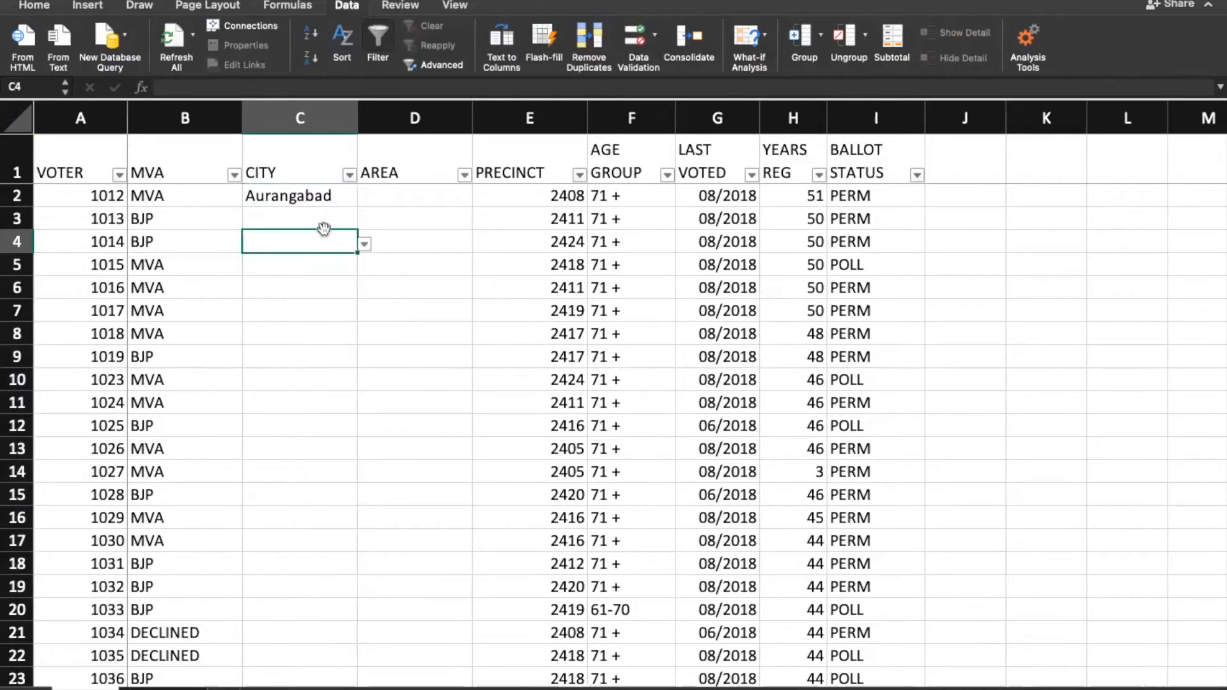
left_click(366, 222)
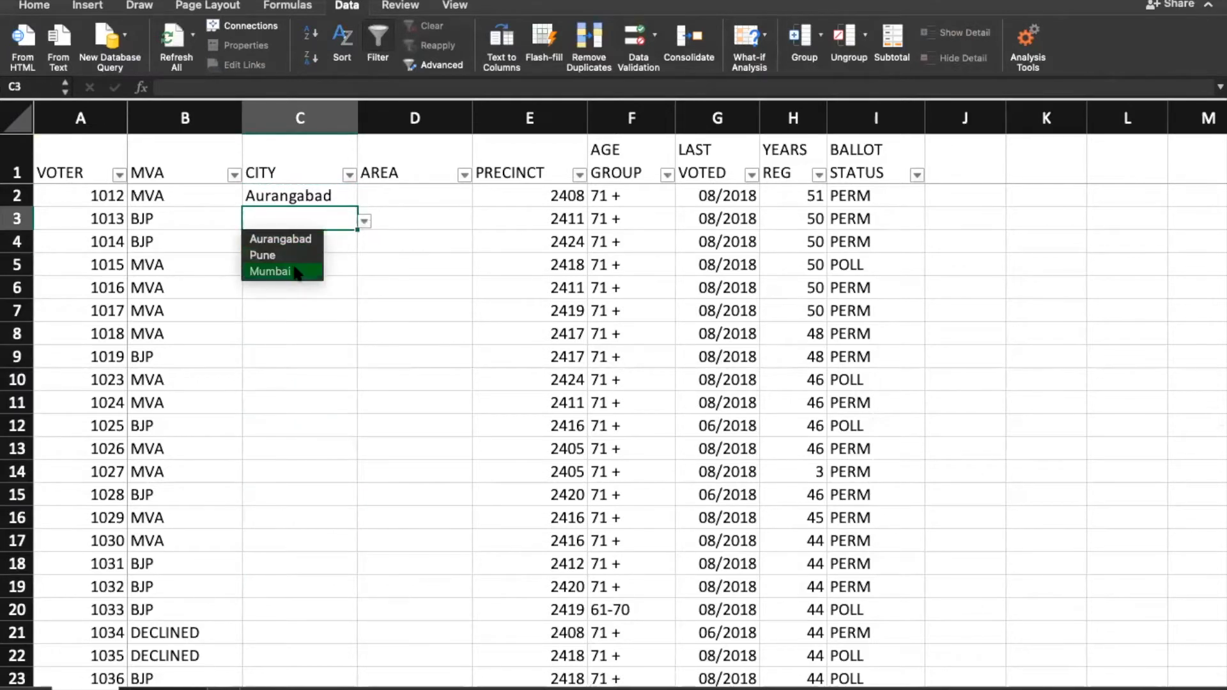
left_click(275, 270)
left_click(353, 249)
left_click(363, 244)
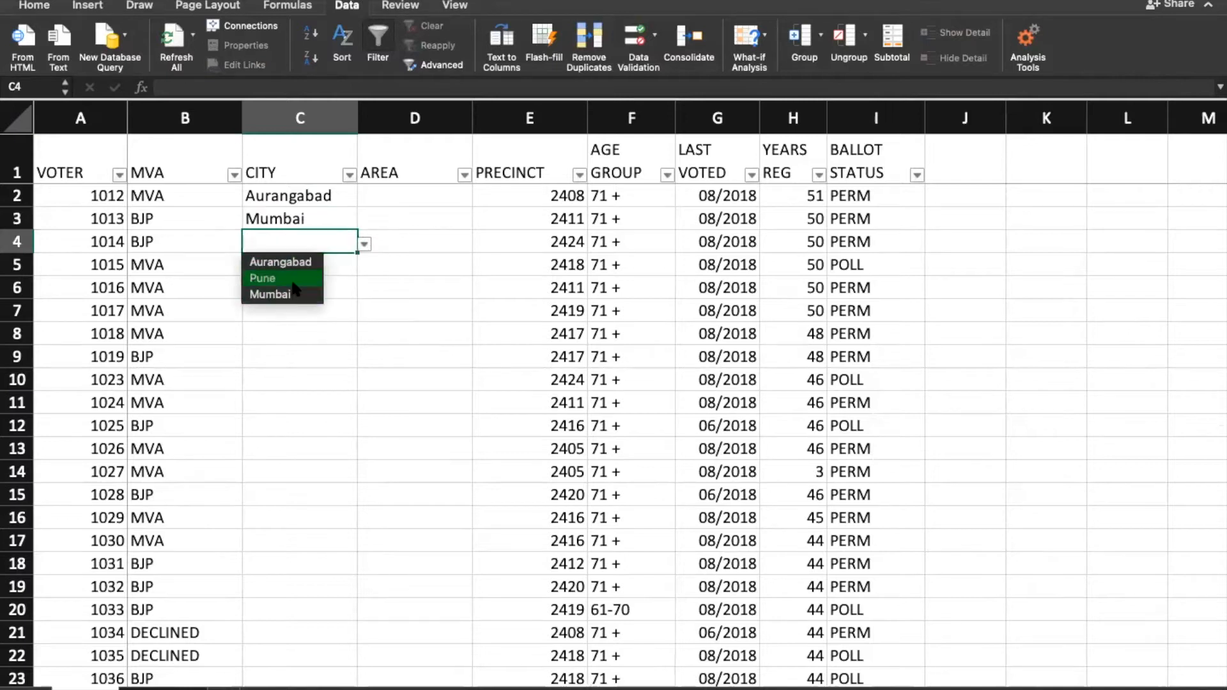
left_click(290, 278)
left_click(357, 269)
left_click(363, 267)
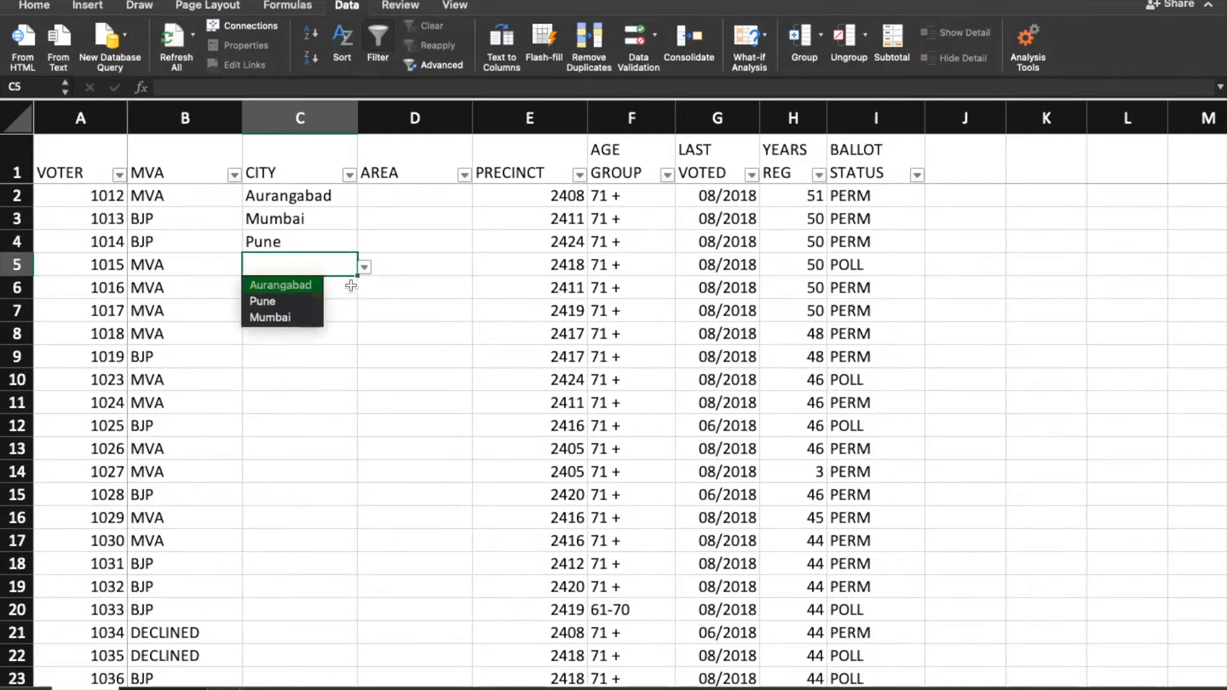
left_click(310, 286)
left_click(348, 287)
left_click(364, 291)
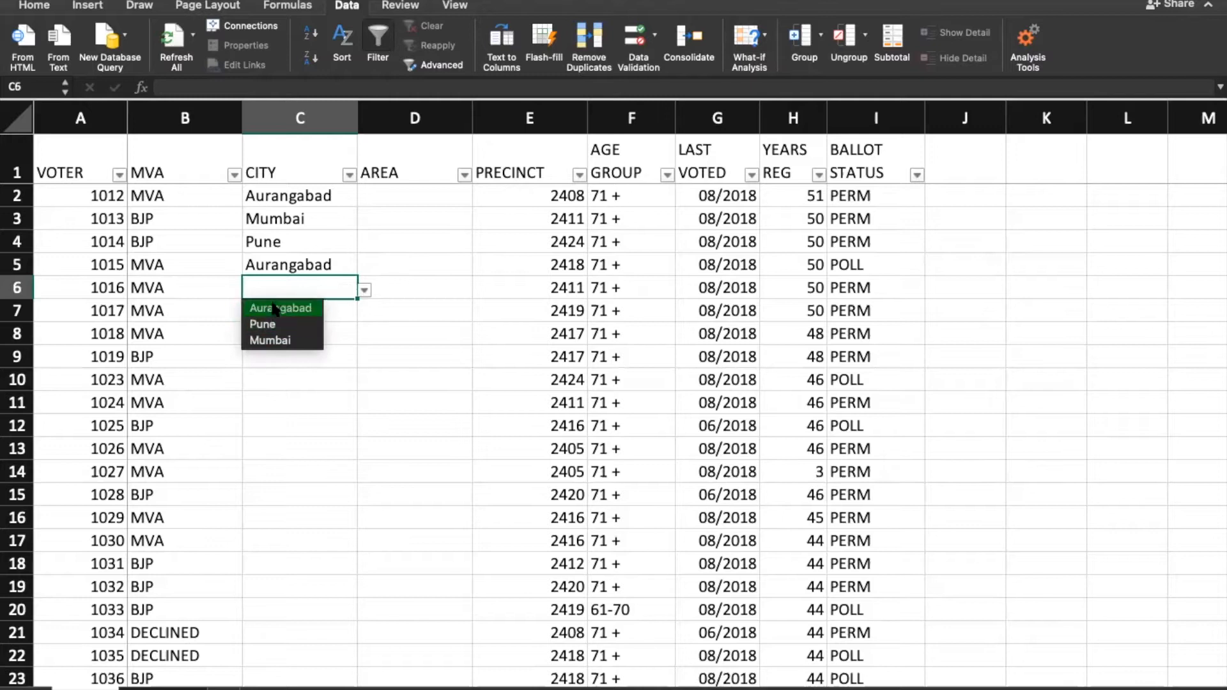
left_click(275, 310)
Step: Confirm the made-up city 'afasf' in C7 is rejected, then clear C3:C6
left_click(342, 319)
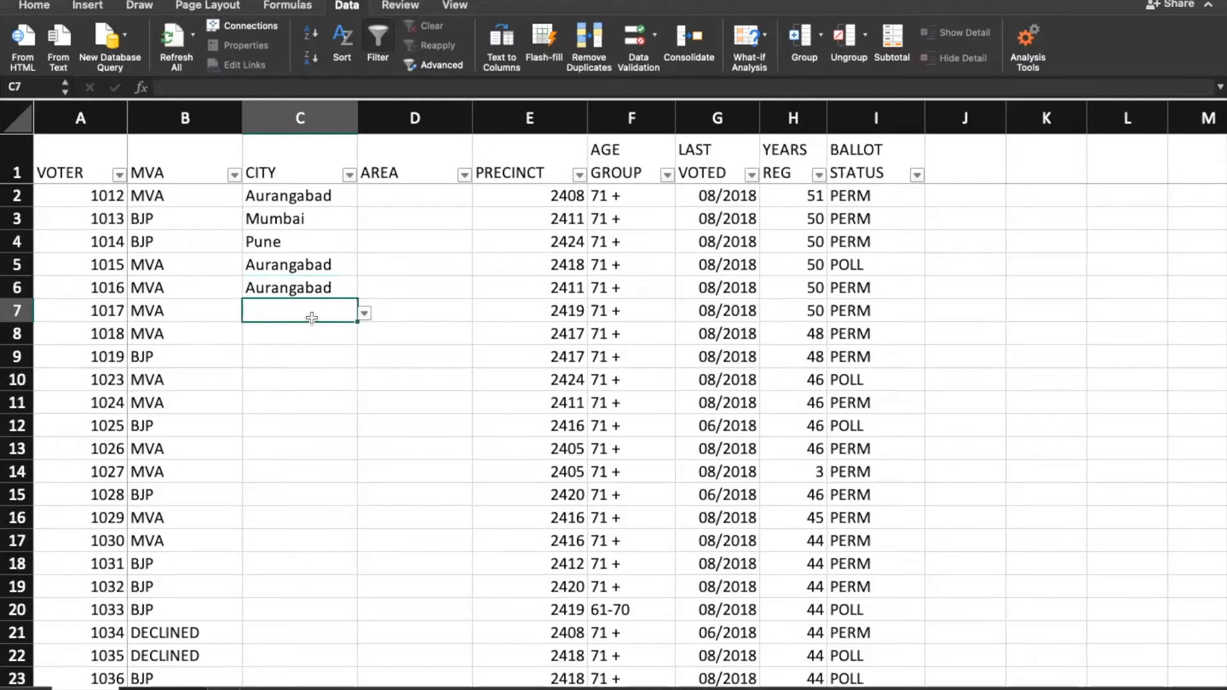
type("afasf")
key("Return")
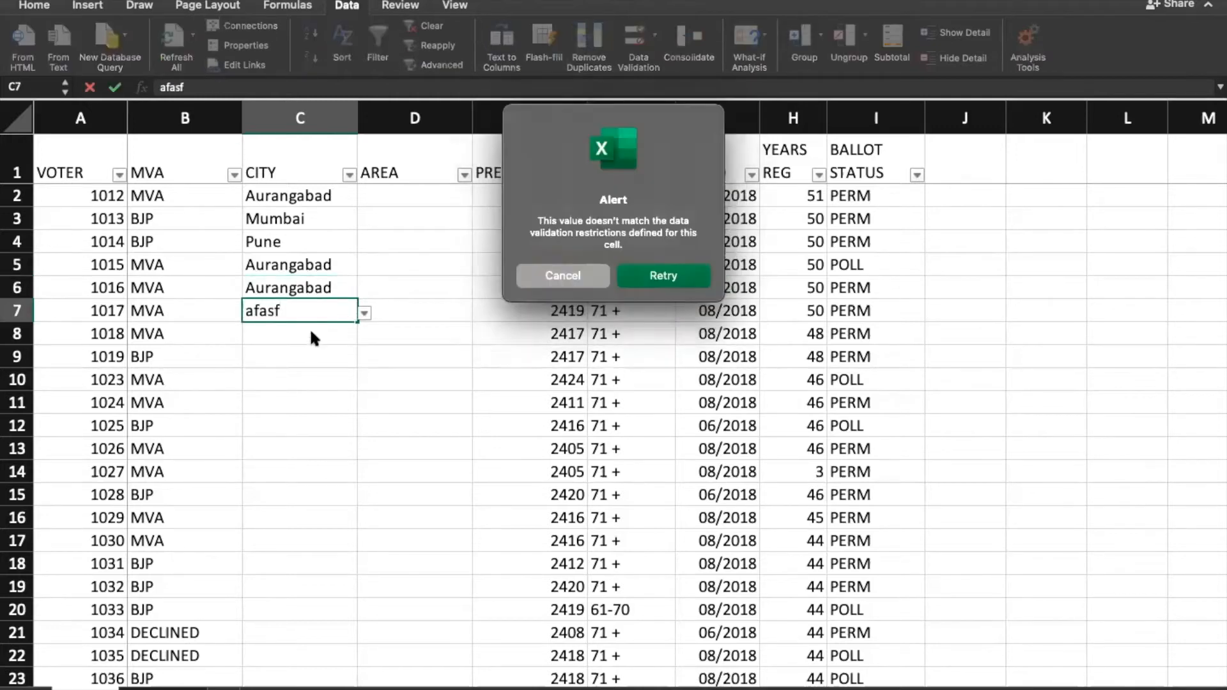
left_click(562, 275)
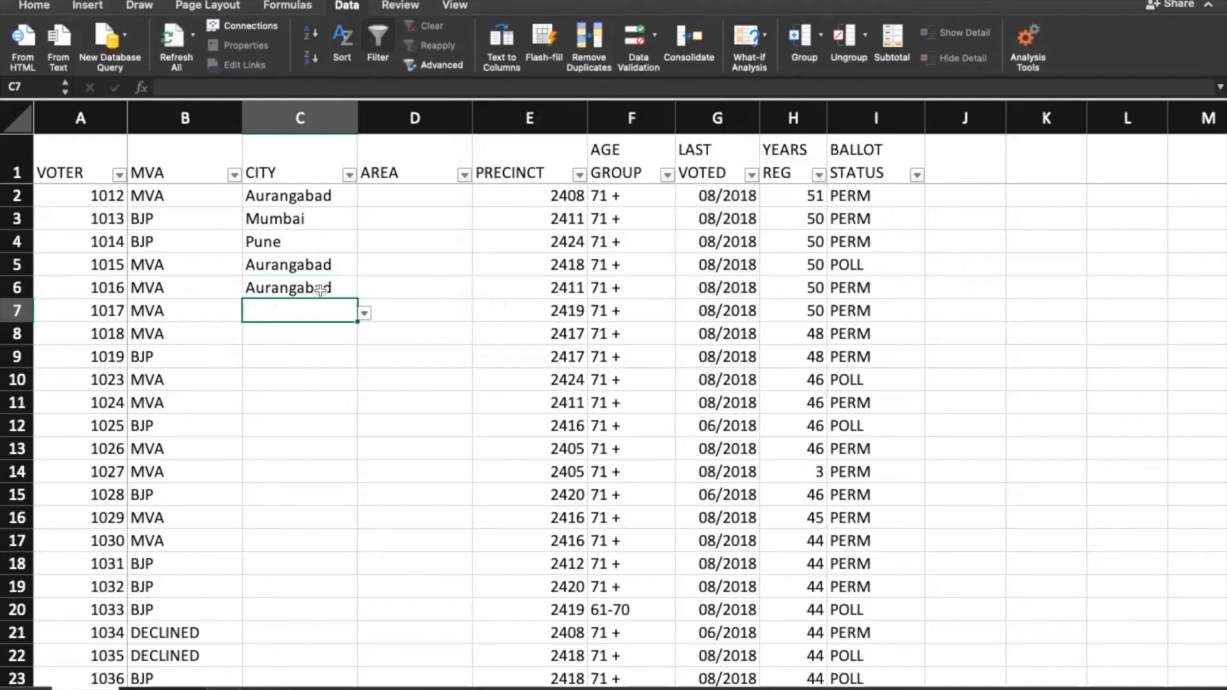
left_click(296, 281)
left_click_drag(272, 221, 290, 291)
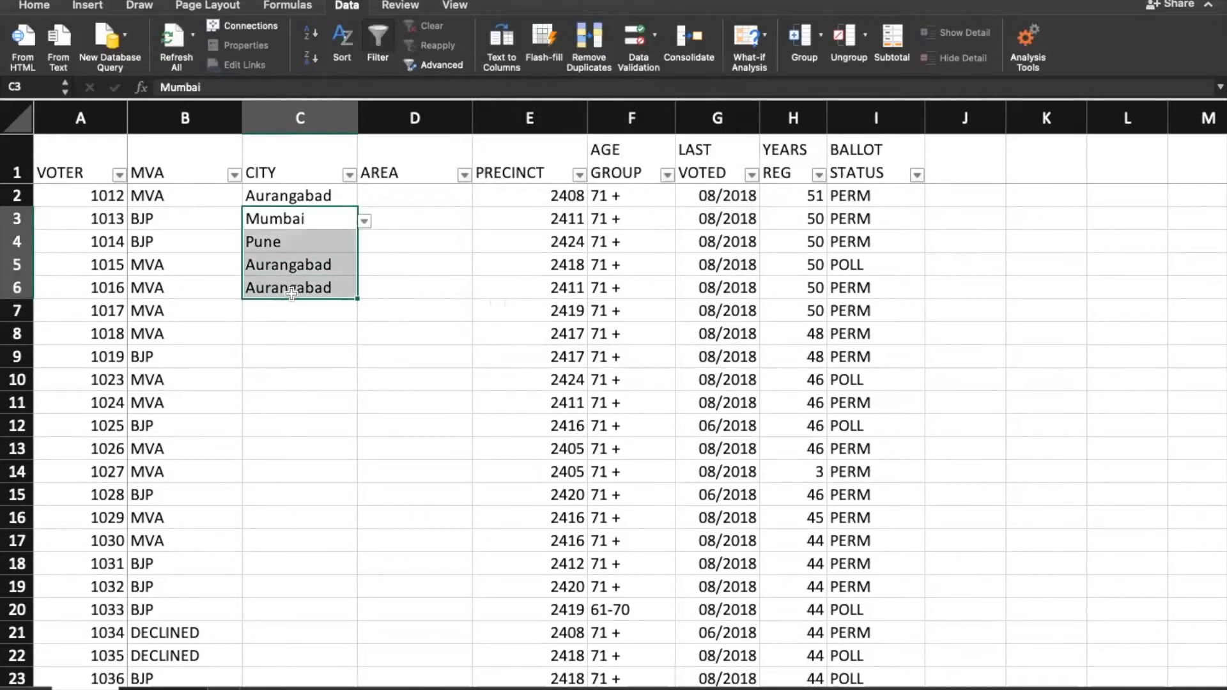
key("Delete")
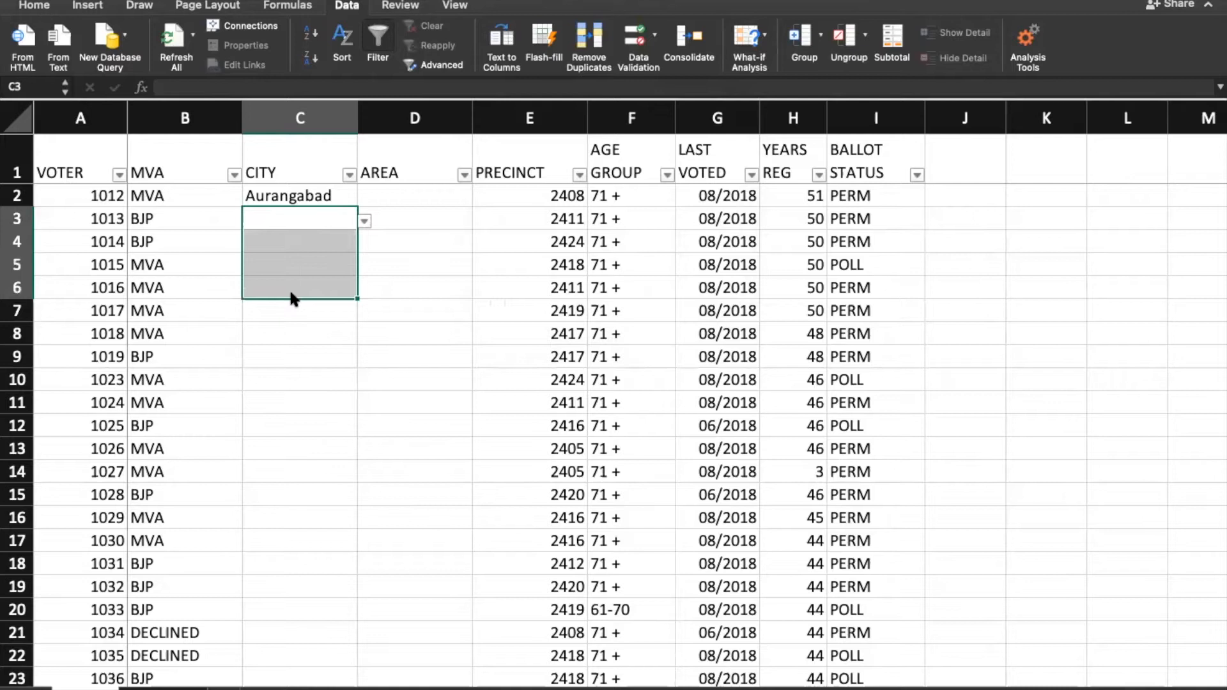
Step: Set D2's validation to a List using the Aurangabad areas B2:B5 on the lists sheet
left_click(408, 199)
left_click(293, 197)
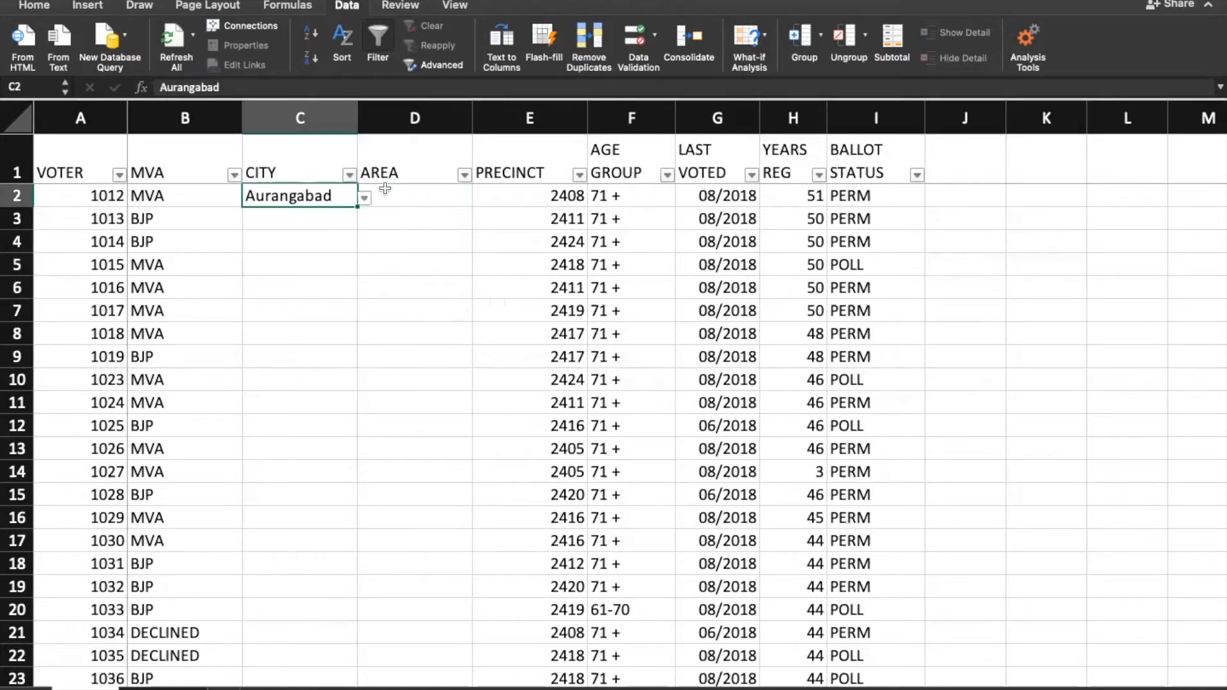
left_click(459, 195)
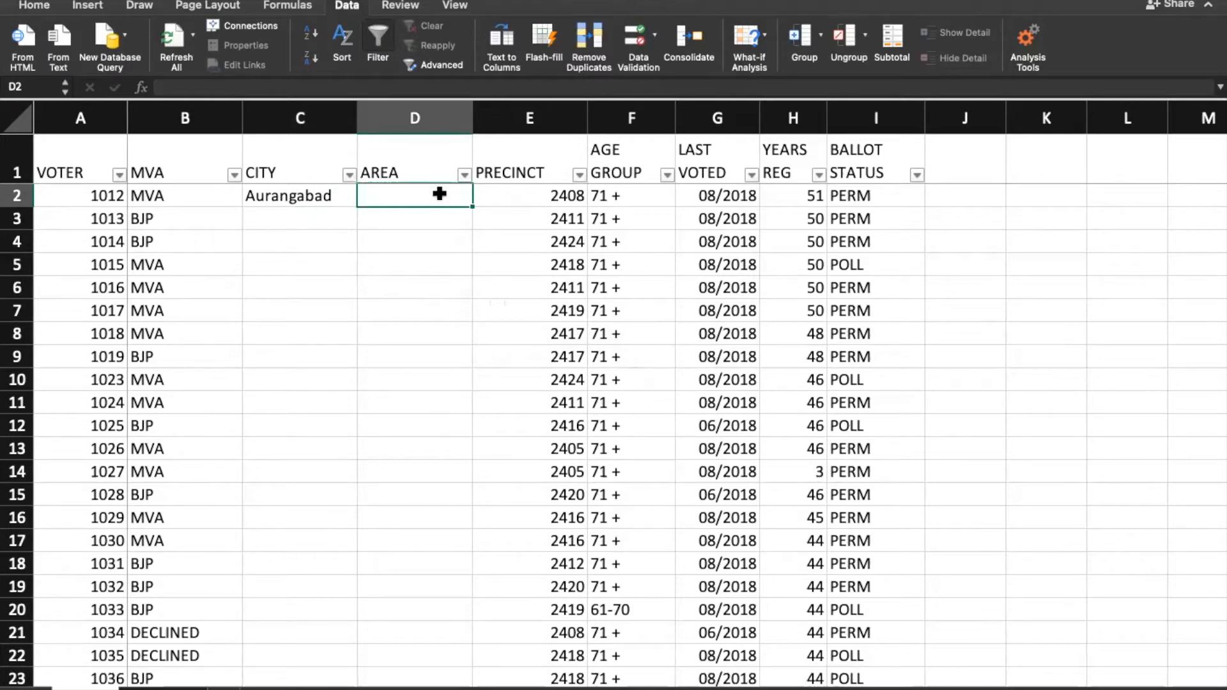
left_click(642, 42)
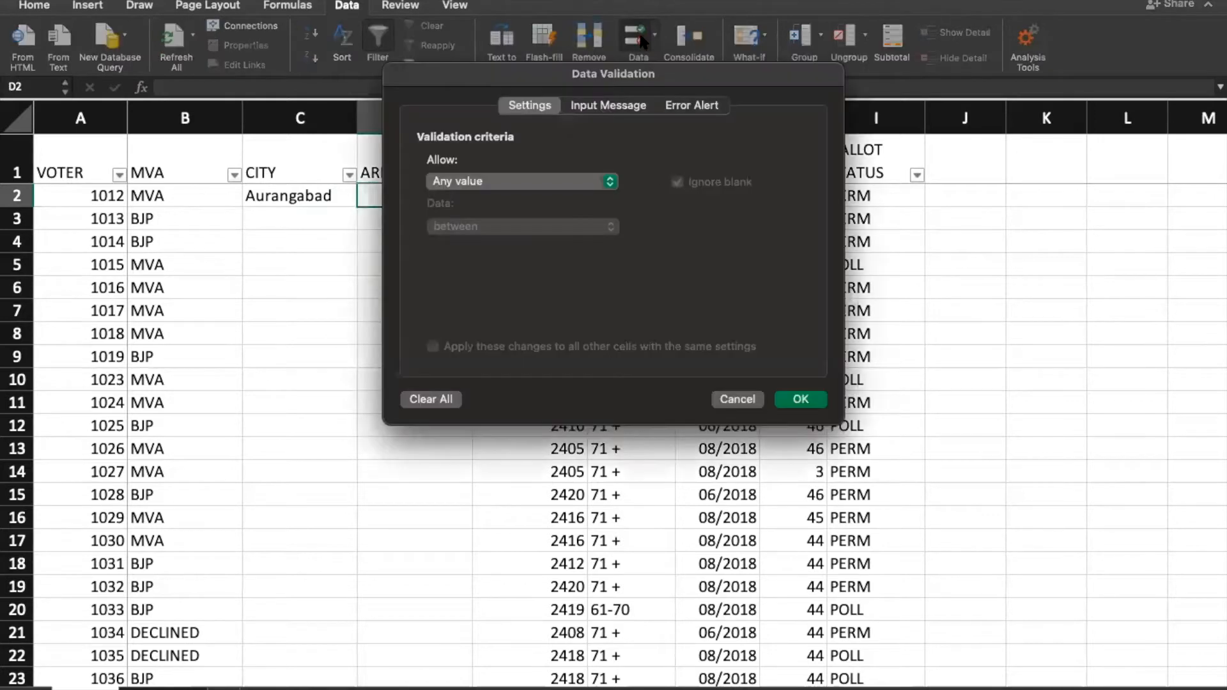
left_click(497, 185)
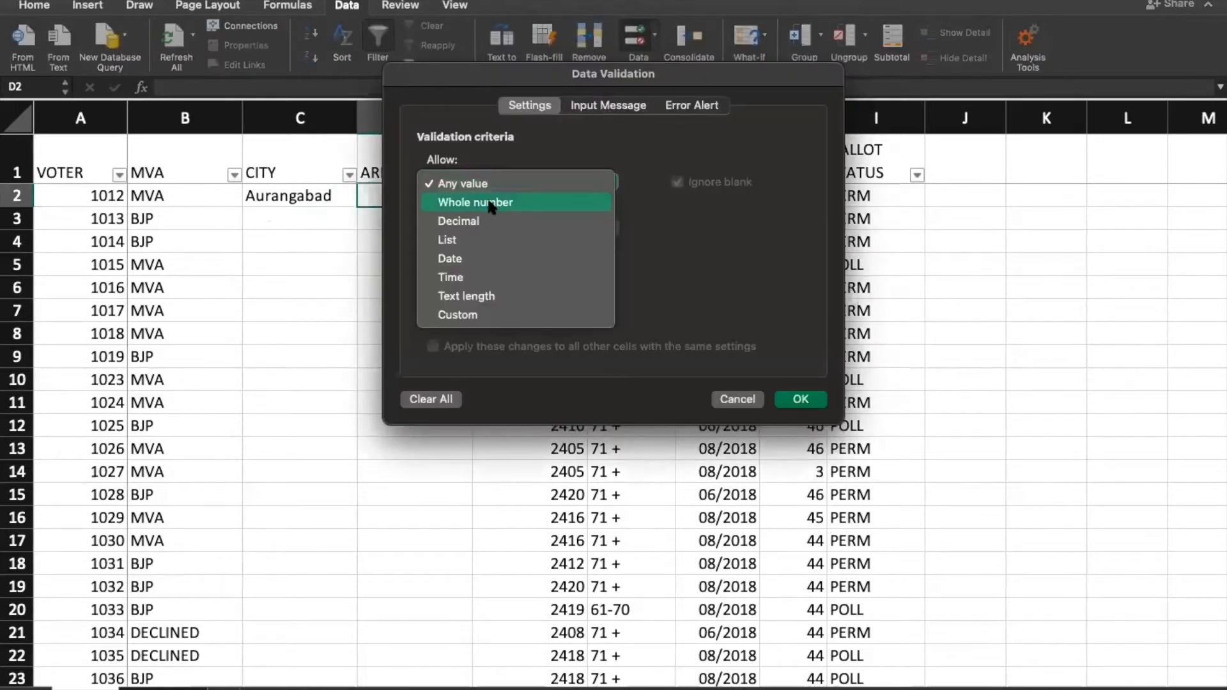
left_click(473, 237)
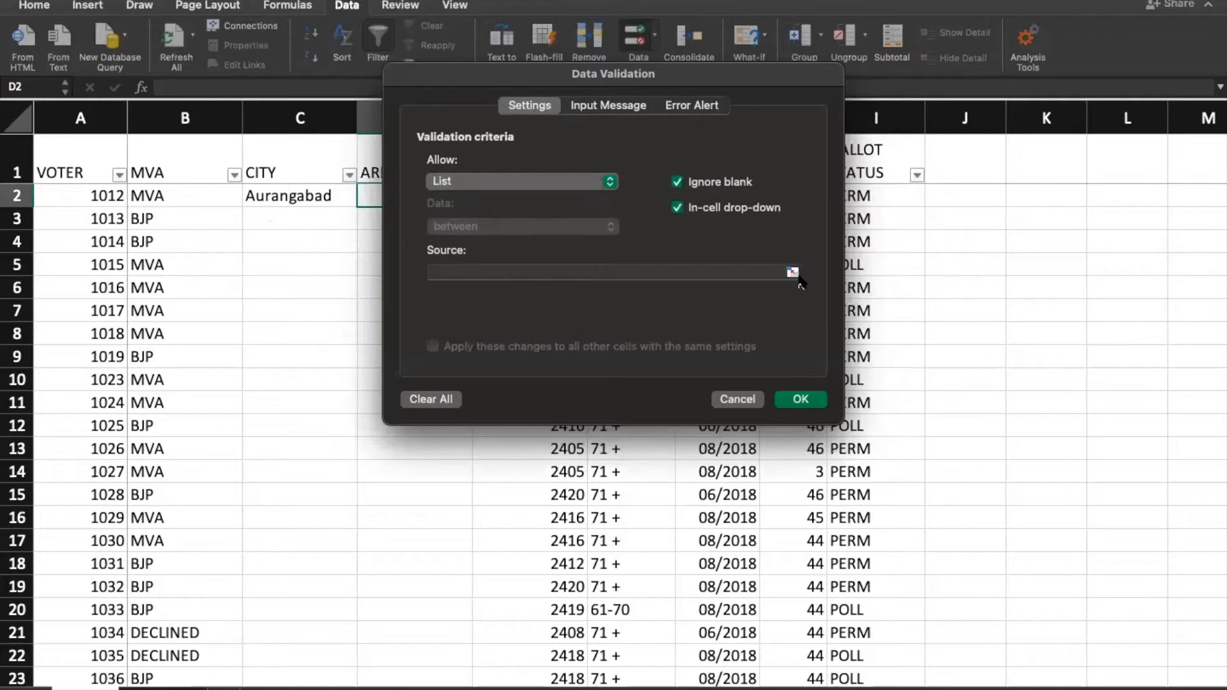
left_click(793, 273)
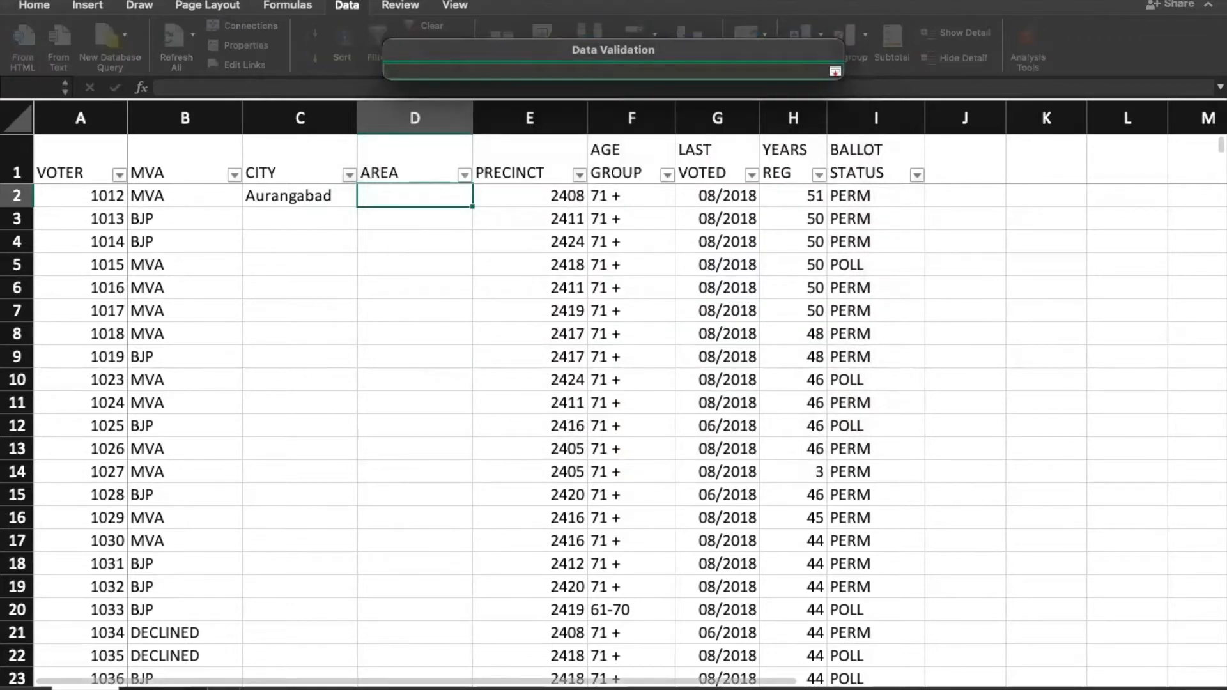
left_click(164, 688)
left_click_drag(207, 183, 197, 257)
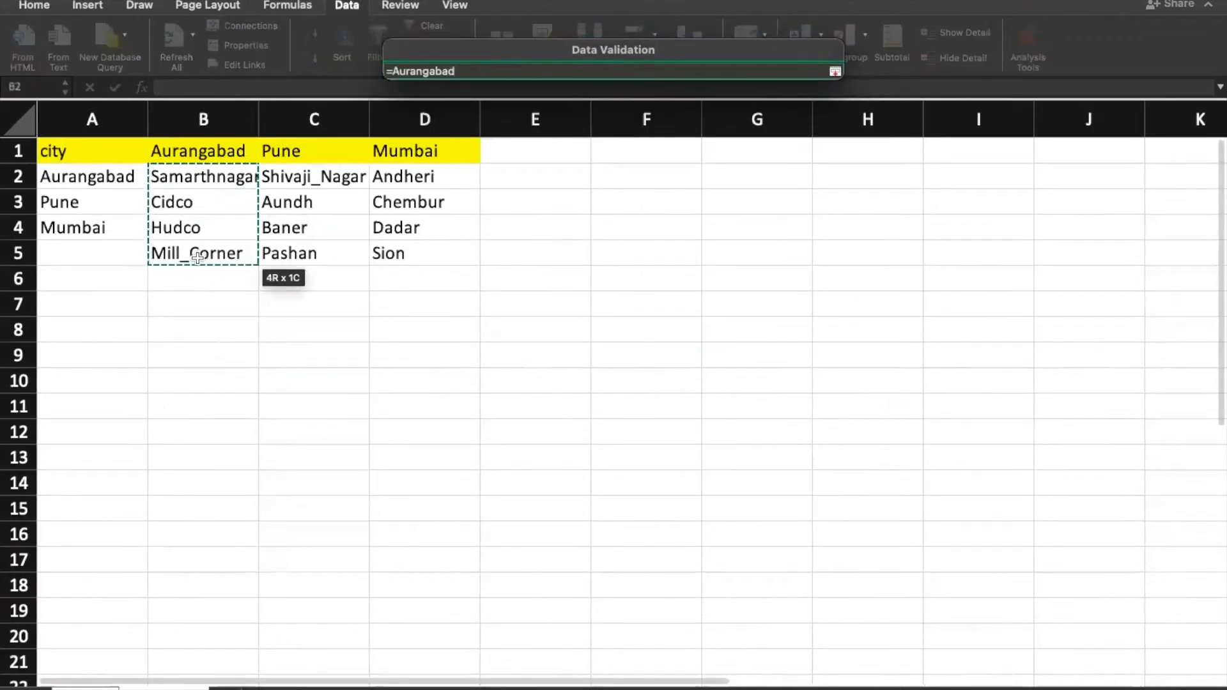
key("Return")
key("Return")
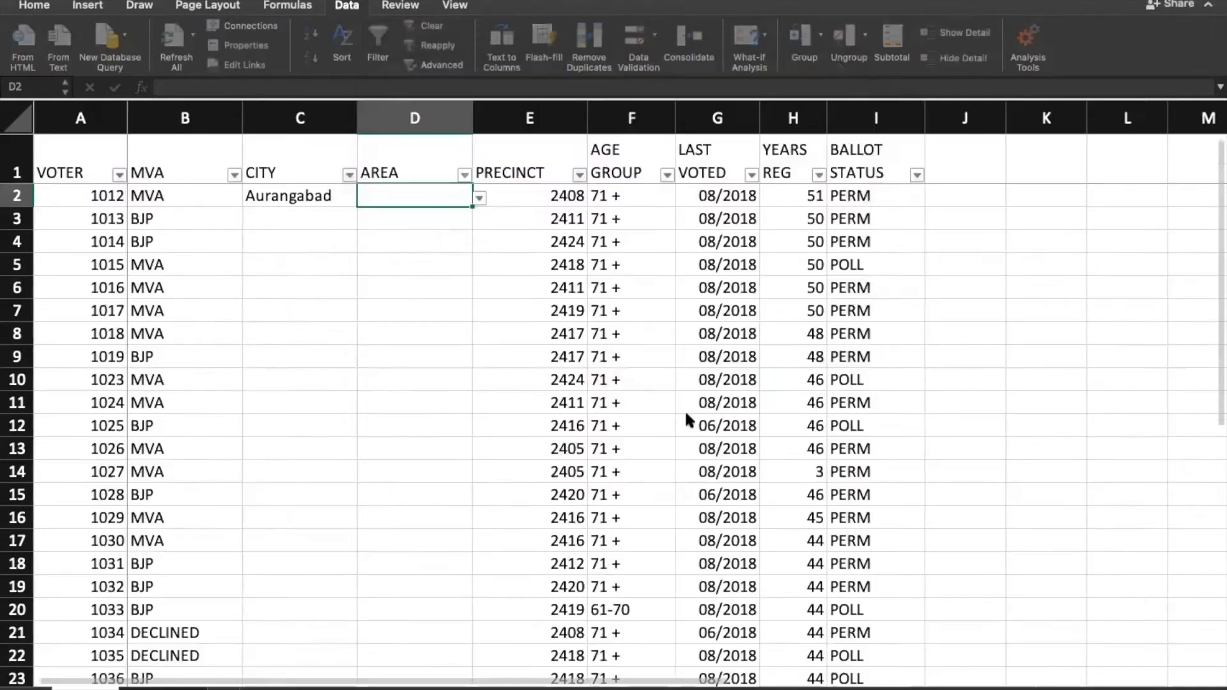
Step: Choose Cidco as D2's area and Pune as C3's city
left_click(480, 199)
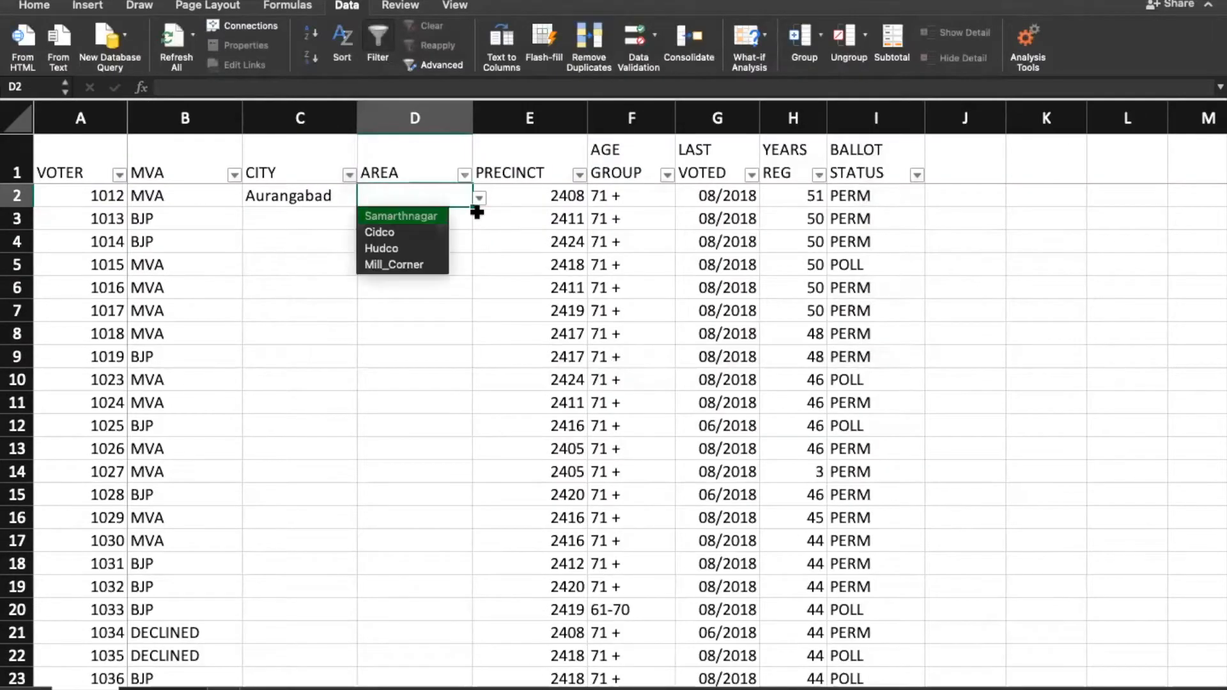
left_click(410, 233)
left_click(275, 214)
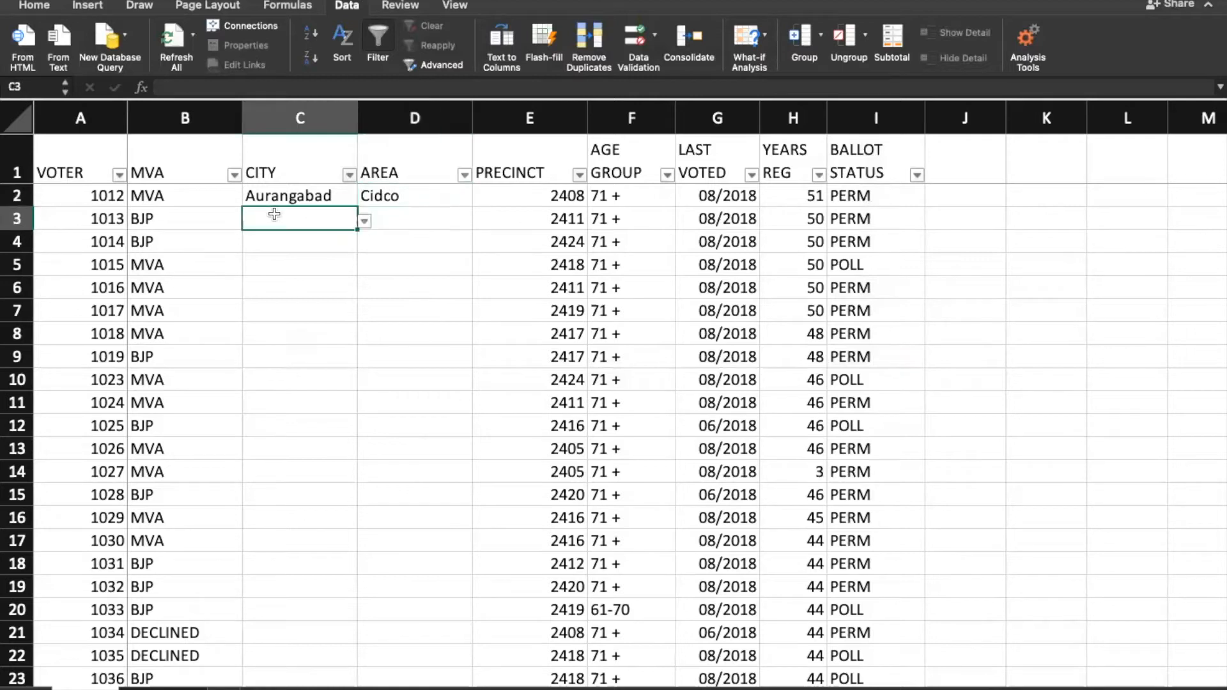
left_click(364, 221)
key("Down")
key("Return")
Step: Fill D2's area down into D3, then clear D3 again
left_click(445, 213)
key("ctrl+d")
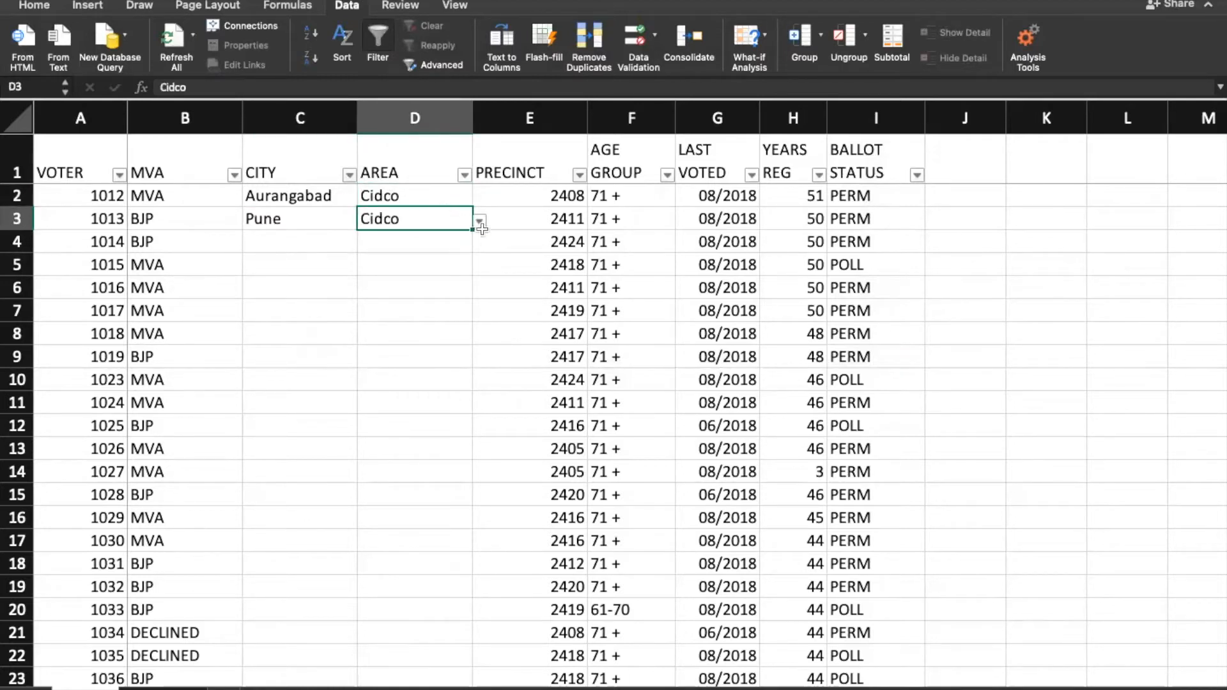
left_click(479, 222)
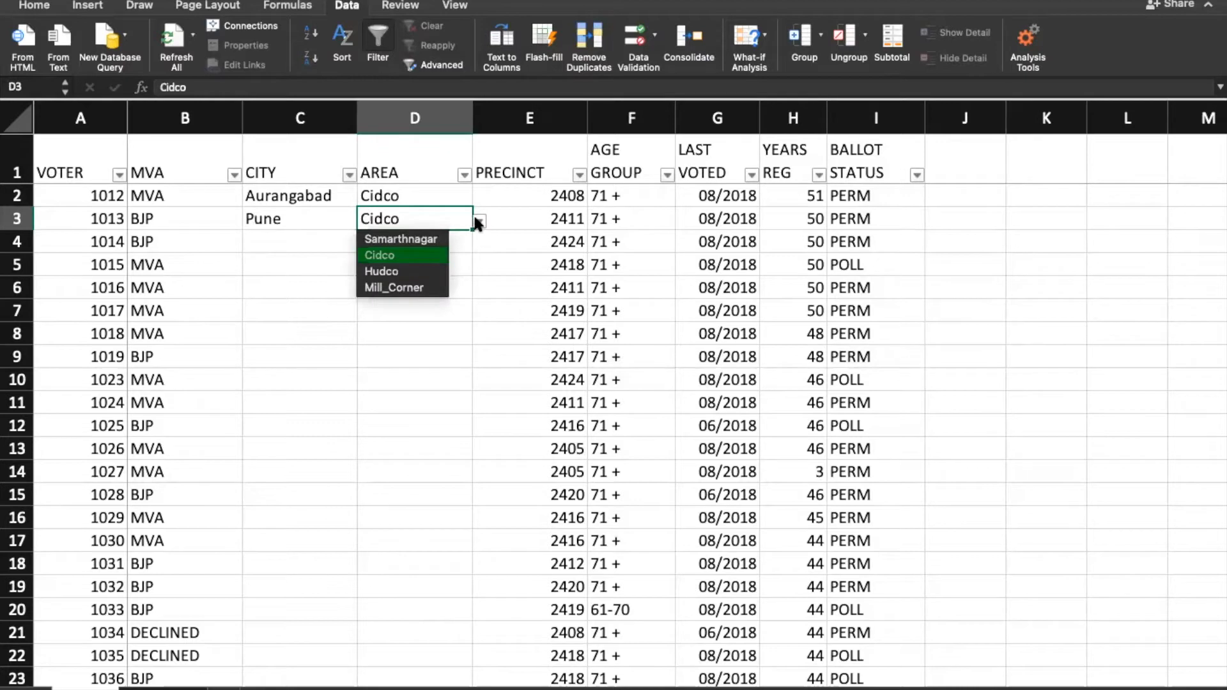
left_click(421, 222)
key("Delete")
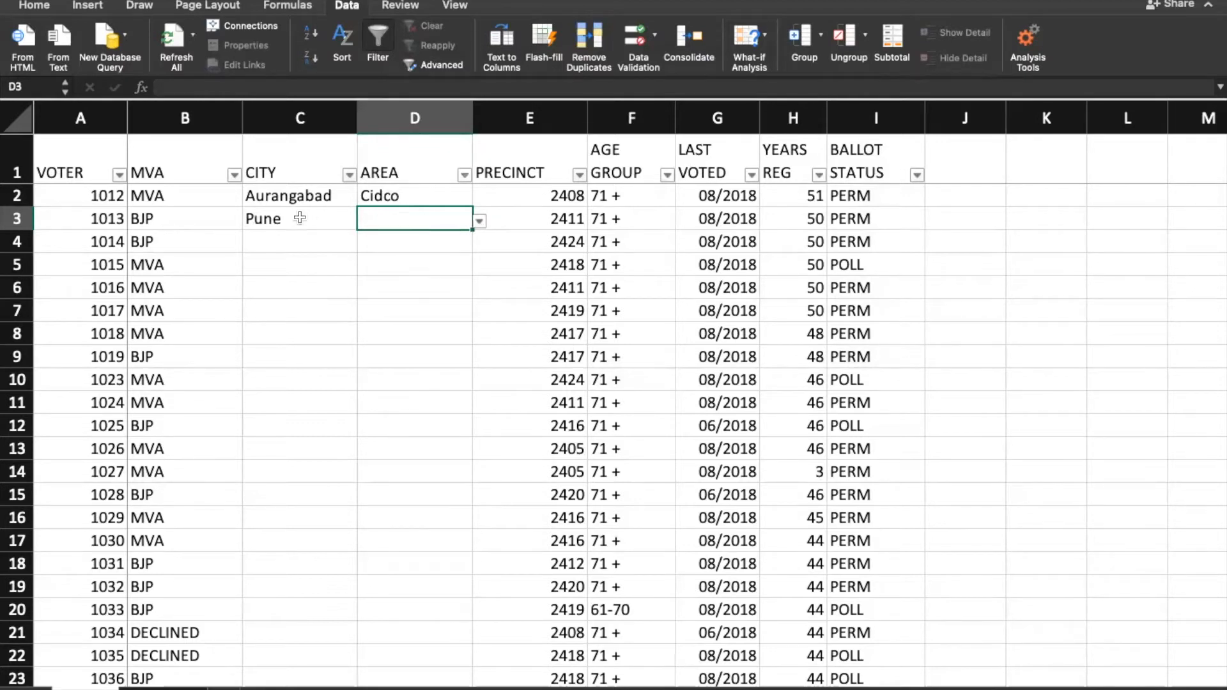
left_click(284, 217)
left_click(416, 219)
left_click(286, 197)
left_click(376, 198)
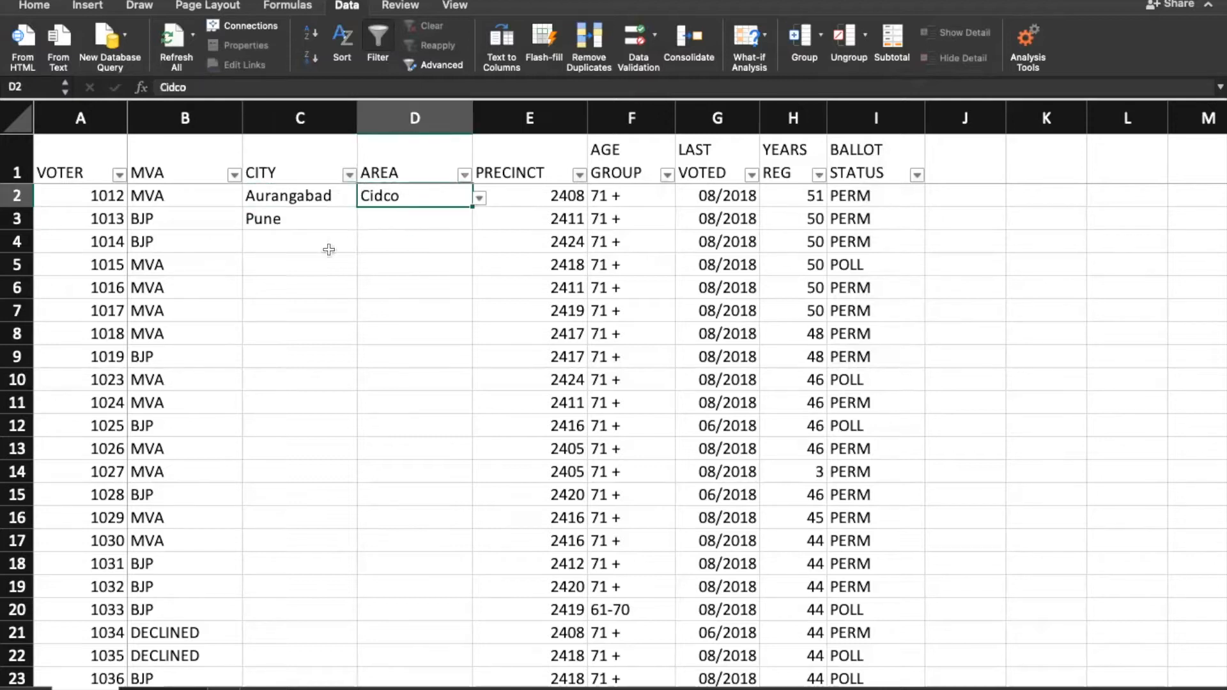
Step: Set C4's city to Mumbai and check D4's area choices without picking one
left_click(321, 242)
left_click(364, 245)
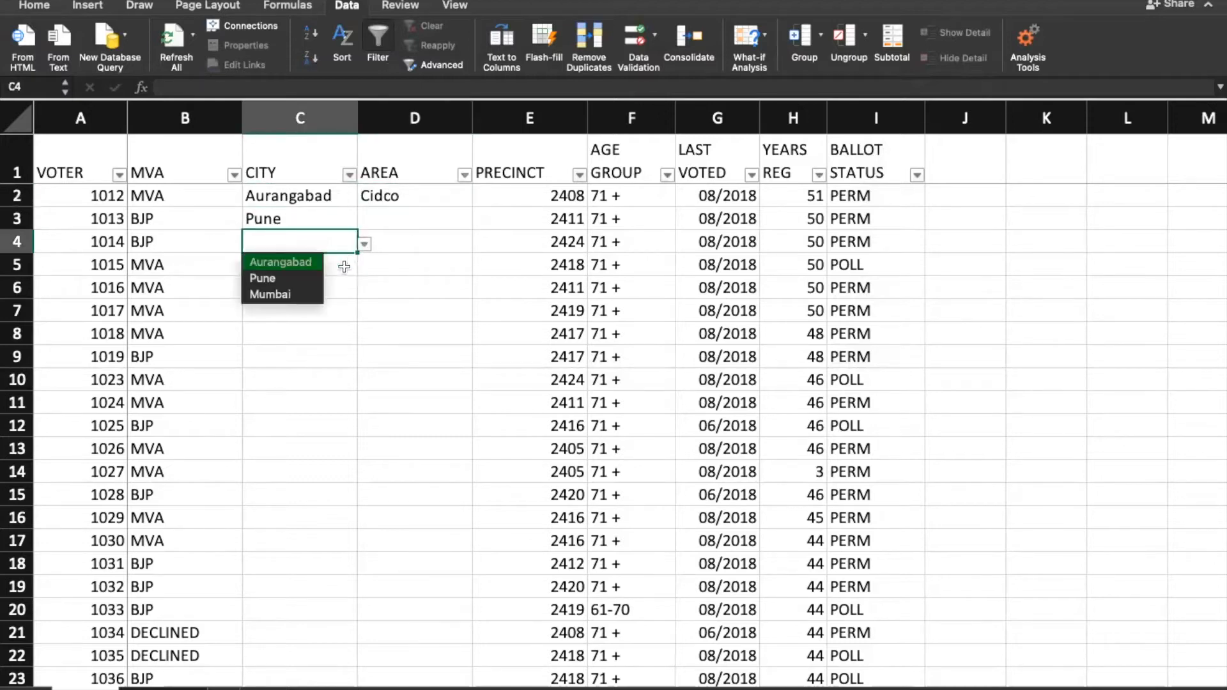
left_click(323, 291)
left_click(410, 238)
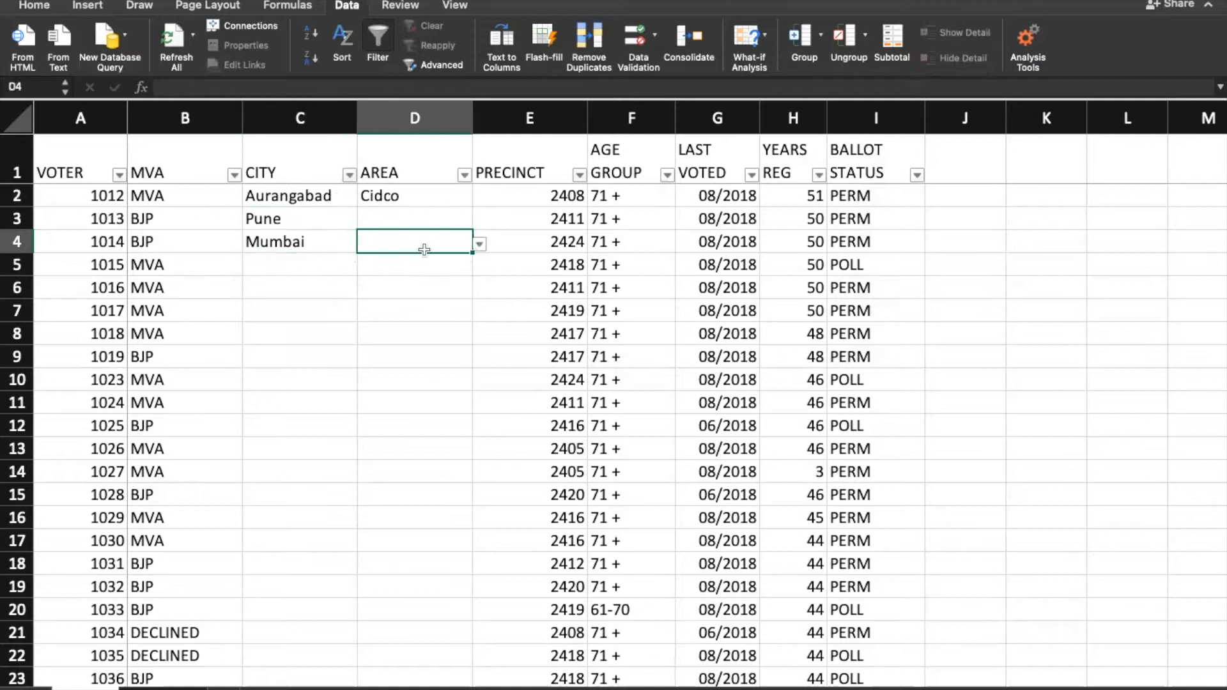
left_click(479, 244)
left_click(368, 199)
Step: Clear the city and area entries in C2:D4 and go to the city lists sheet
left_click(268, 202)
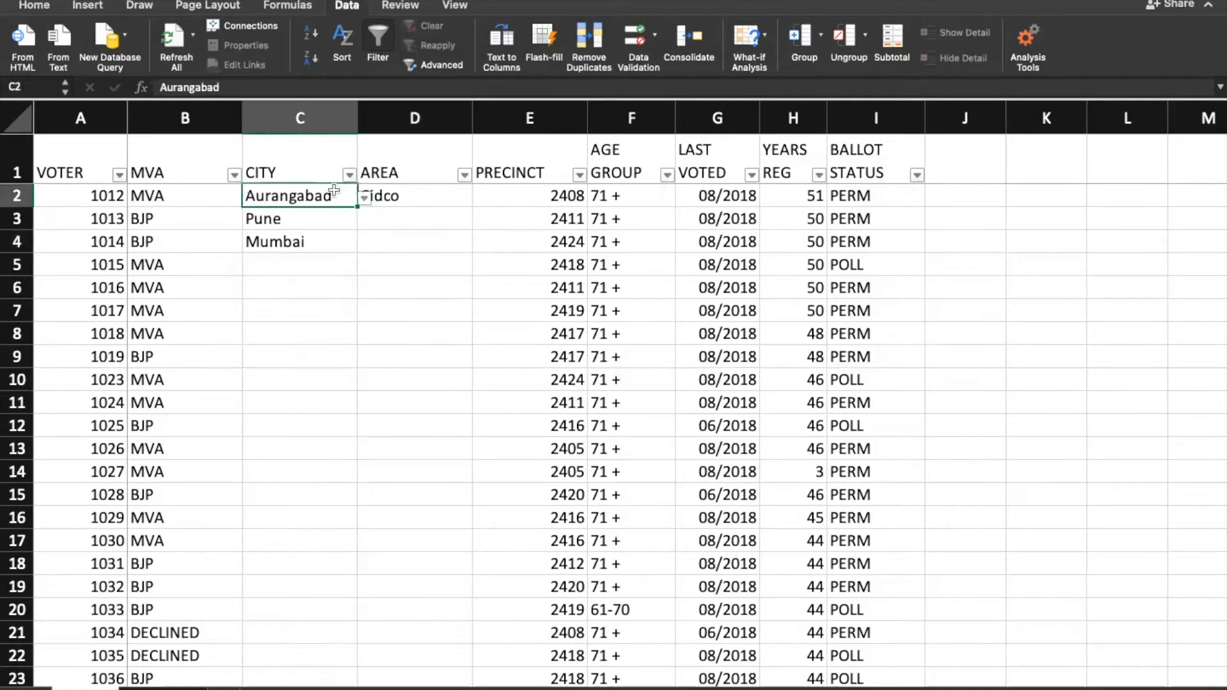
left_click(409, 178)
left_click(403, 194)
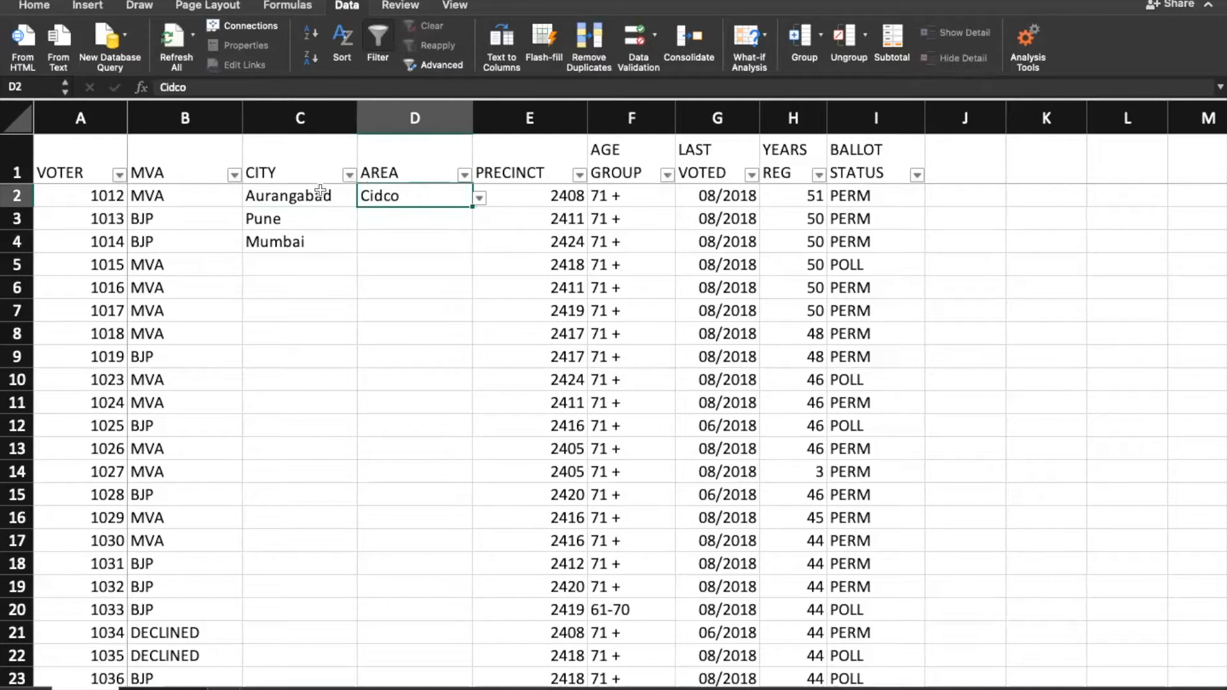
left_click_drag(335, 201, 338, 212)
key("shift+Down")
key("shift+Right")
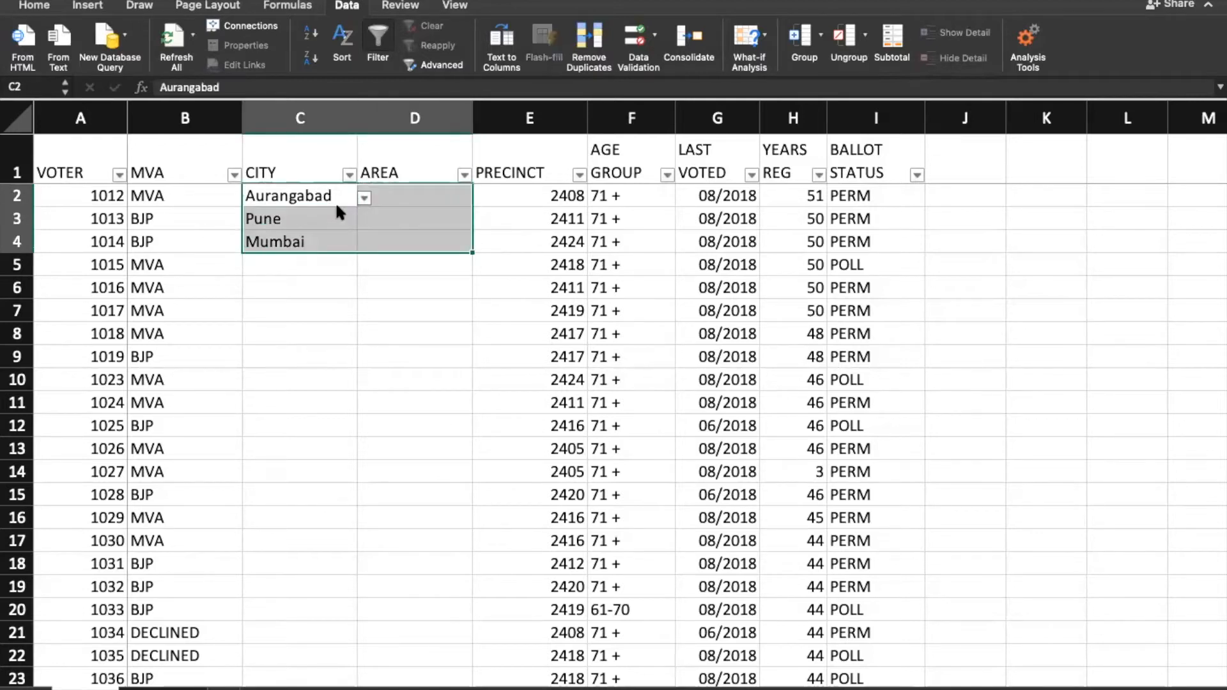
key("Delete")
left_click(320, 200)
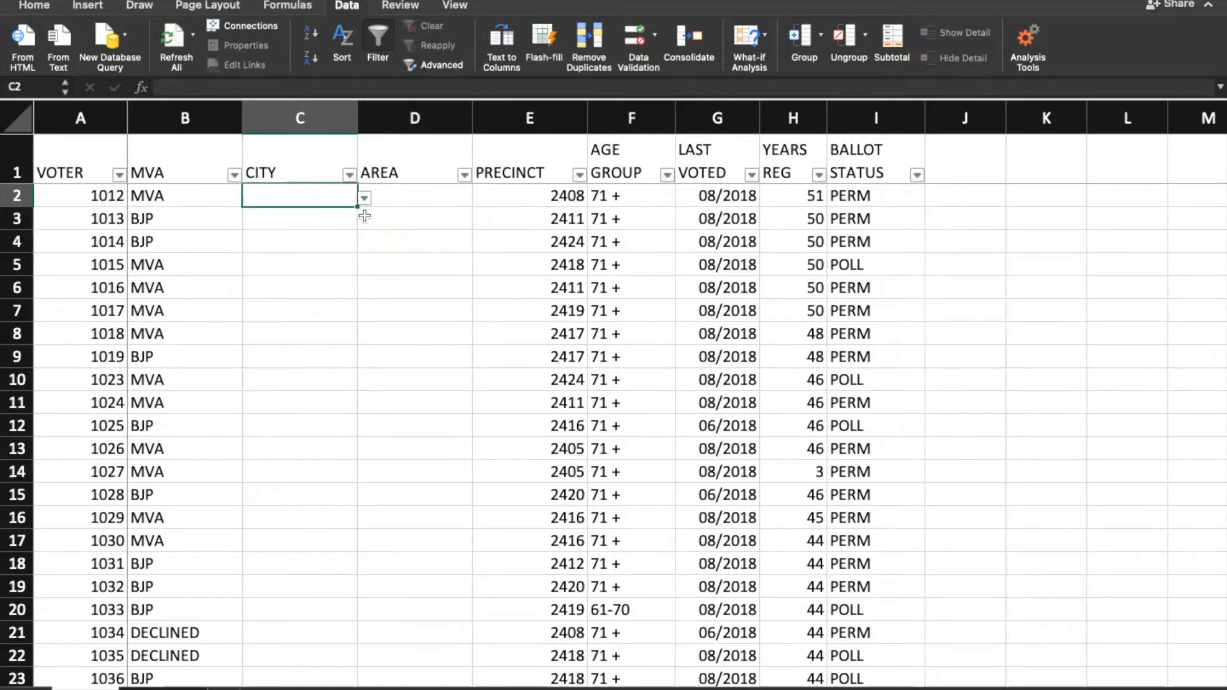
left_click(162, 688)
Step: Remove the defined names Pune, Mumbai, city and Aurangabad in the Name Manager
left_click_drag(93, 177, 422, 247)
left_click(524, 253)
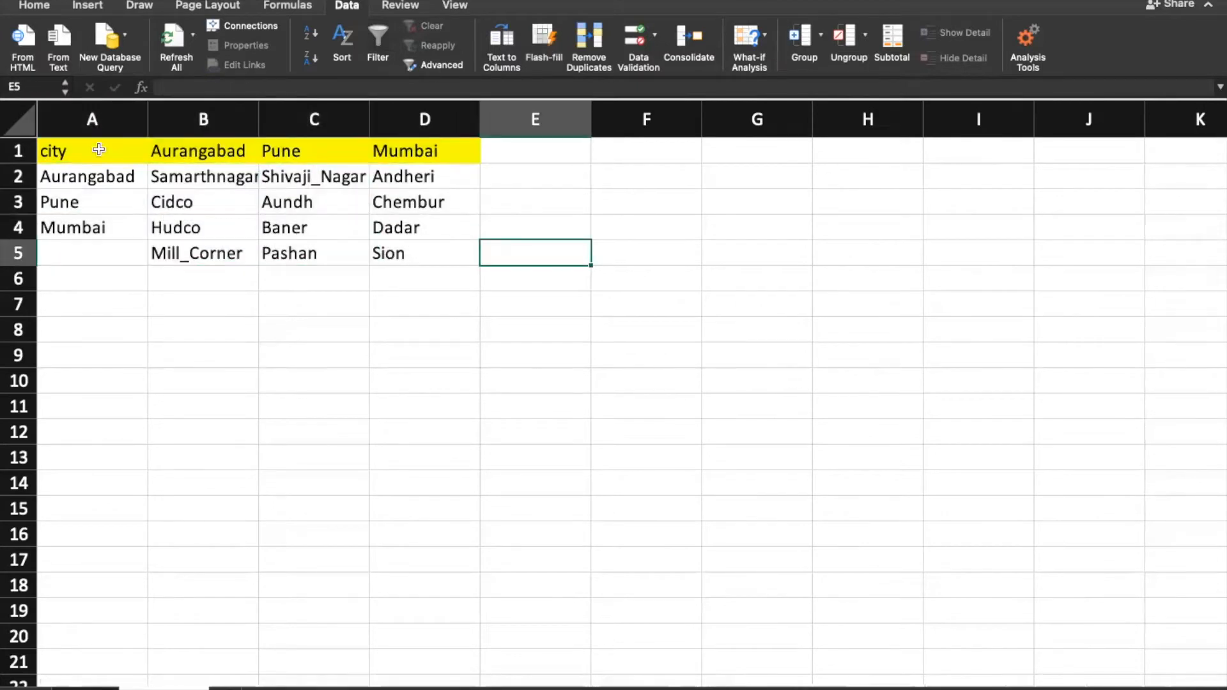
left_click_drag(92, 176, 90, 223)
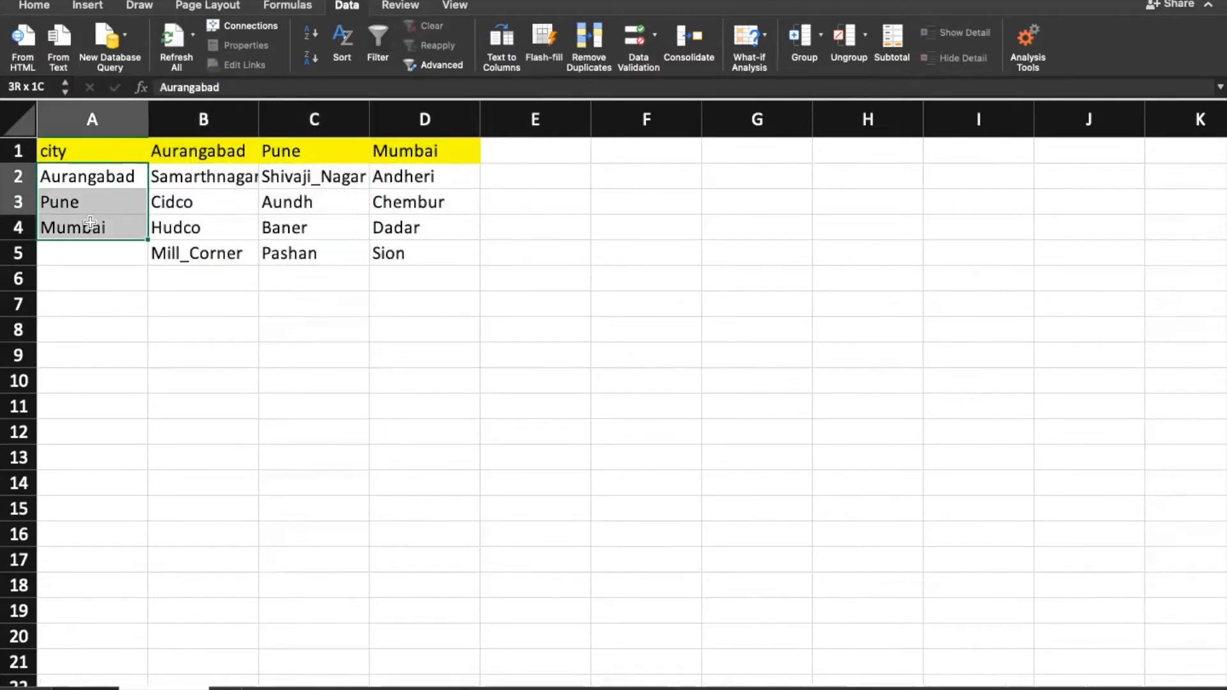
left_click(272, 8)
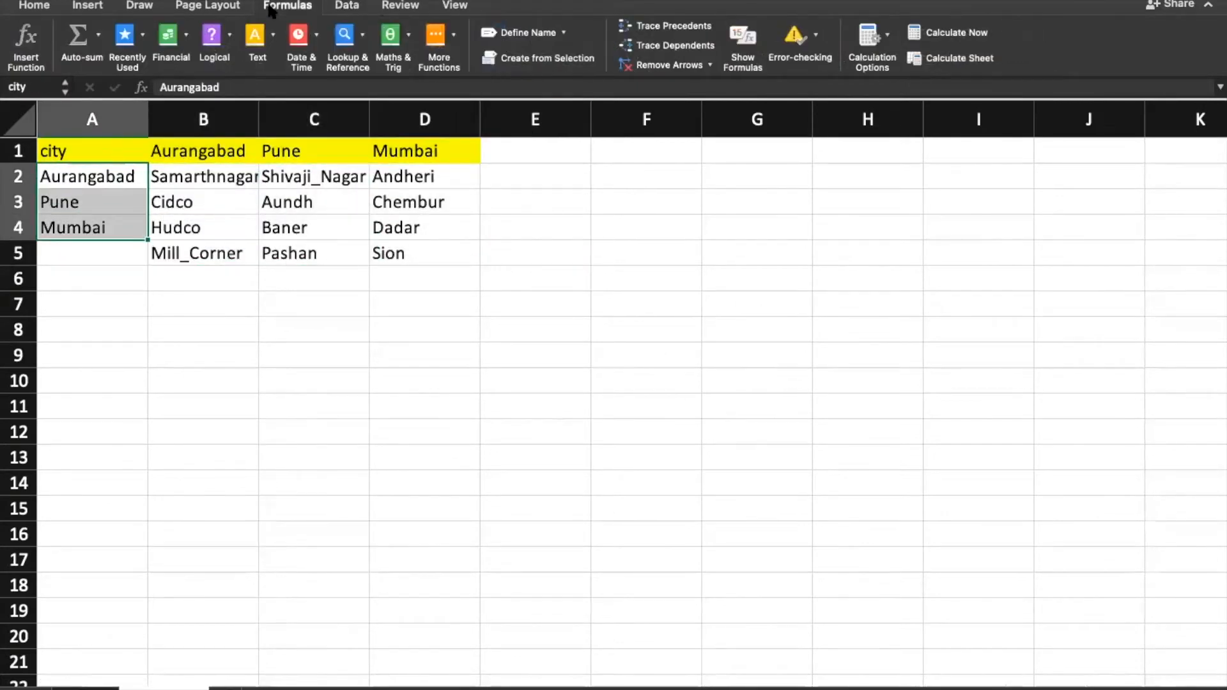
left_click(521, 33)
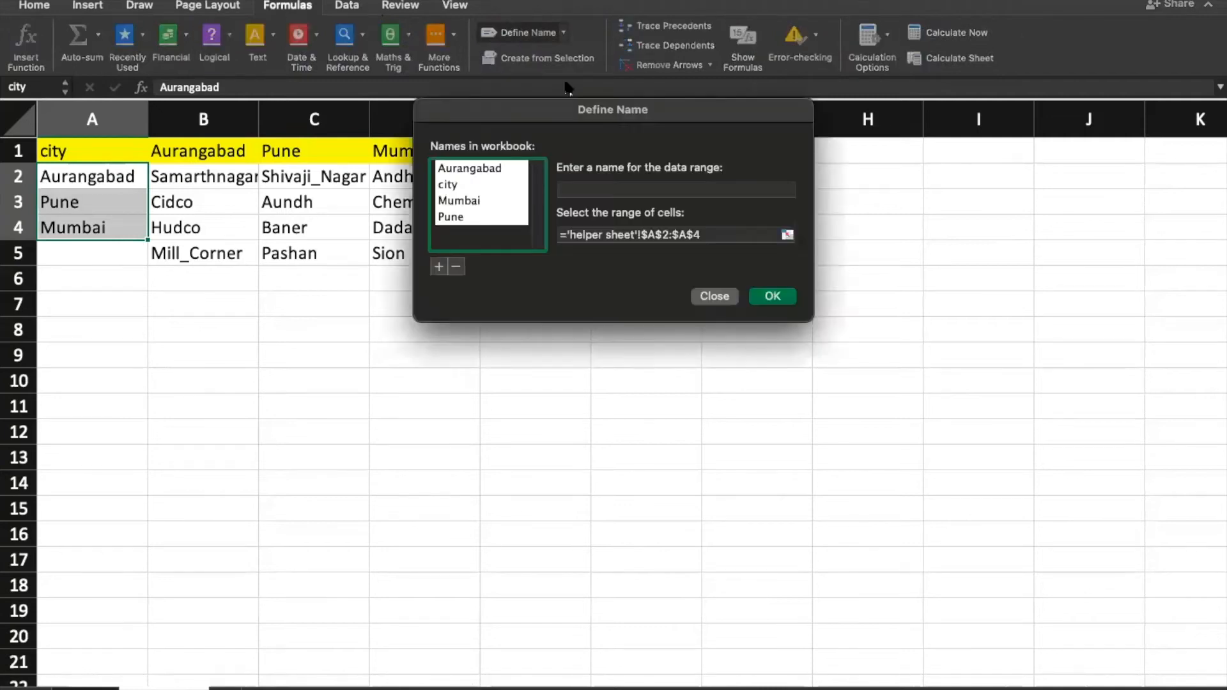
left_click(472, 218)
left_click(456, 267)
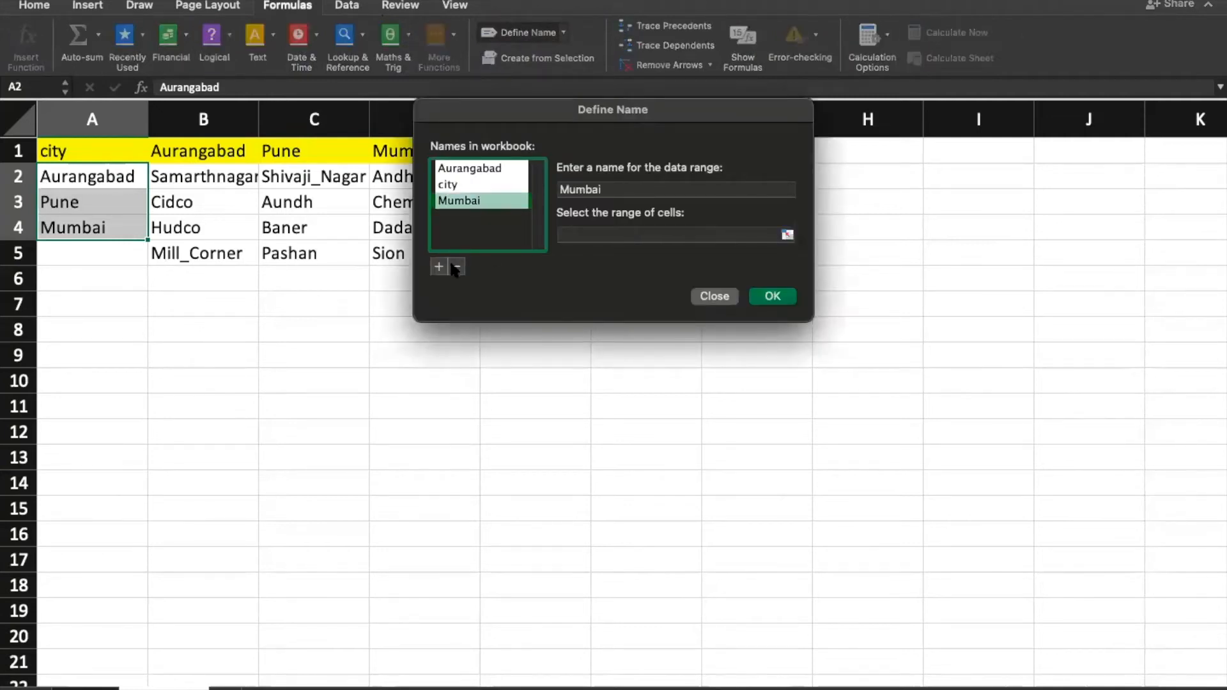
left_click(456, 267)
left_click(457, 267)
left_click(456, 267)
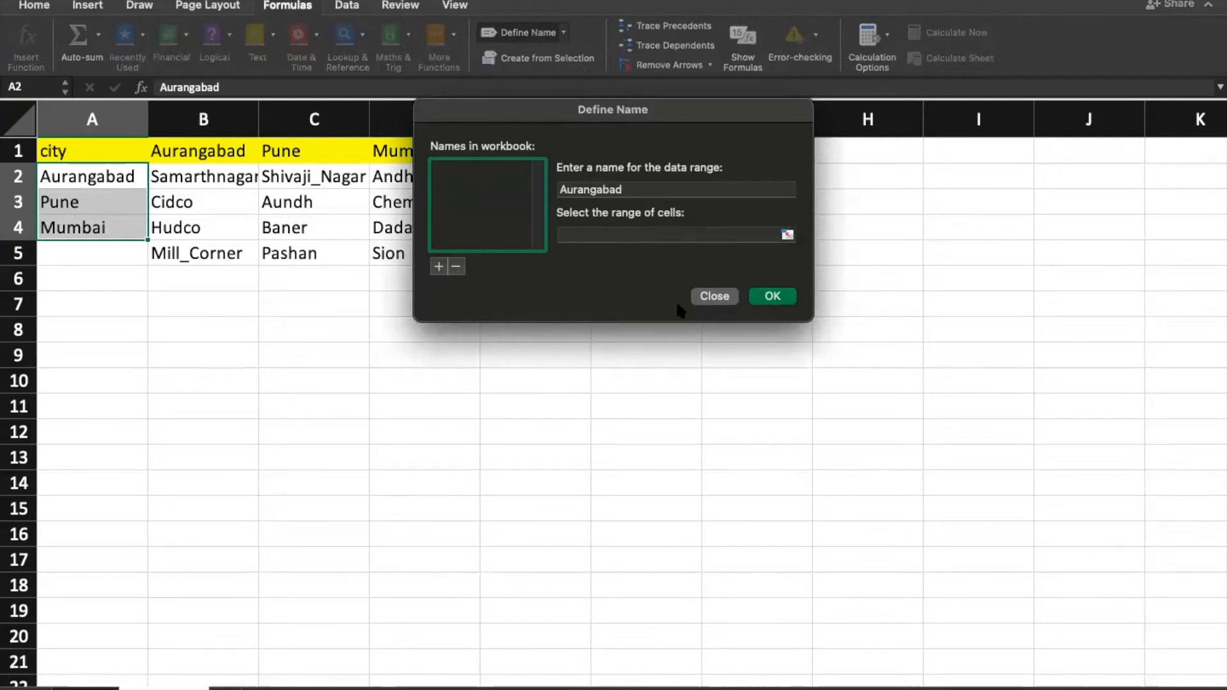
left_click(710, 297)
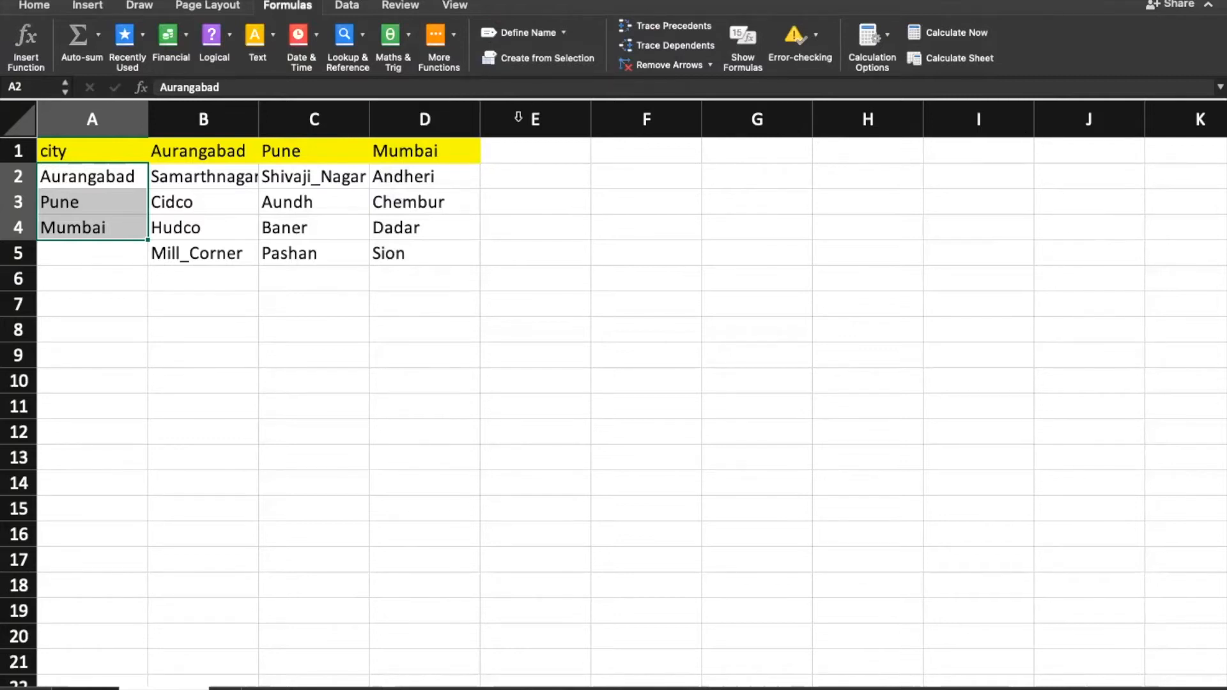
left_click(93, 178)
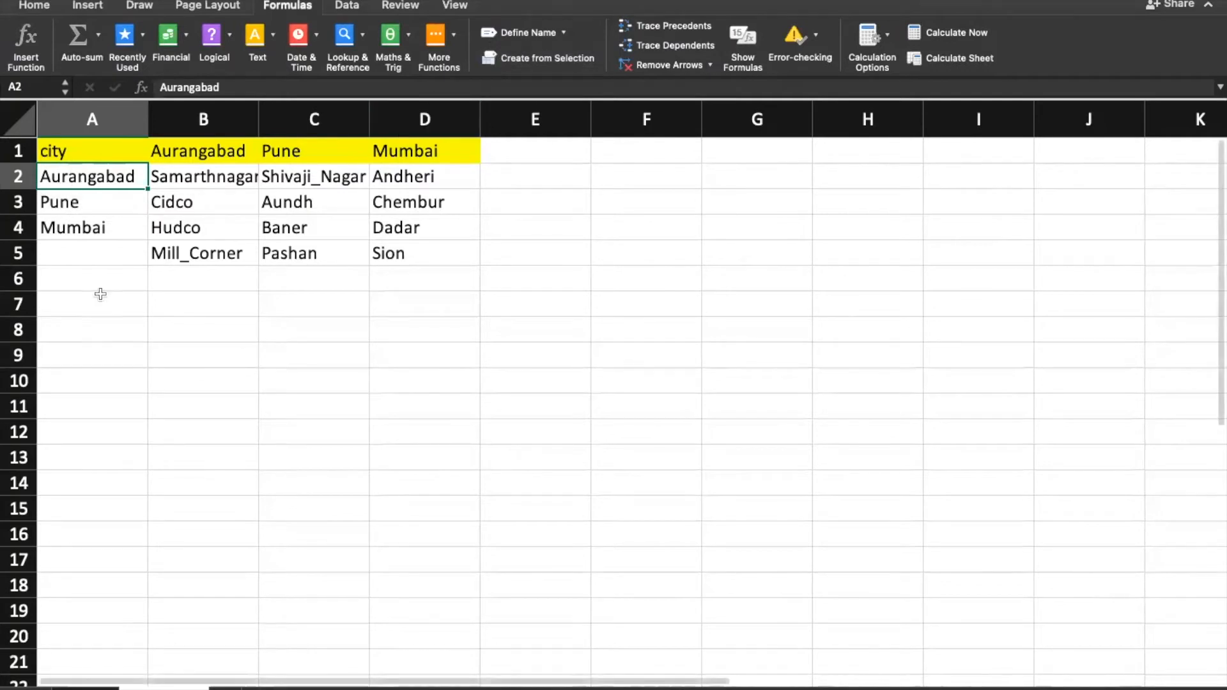
Step: Define the name 'city' for the Aurangabad, Pune and Mumbai cells in A2:A4
left_click(102, 232)
left_click_drag(90, 181, 89, 225)
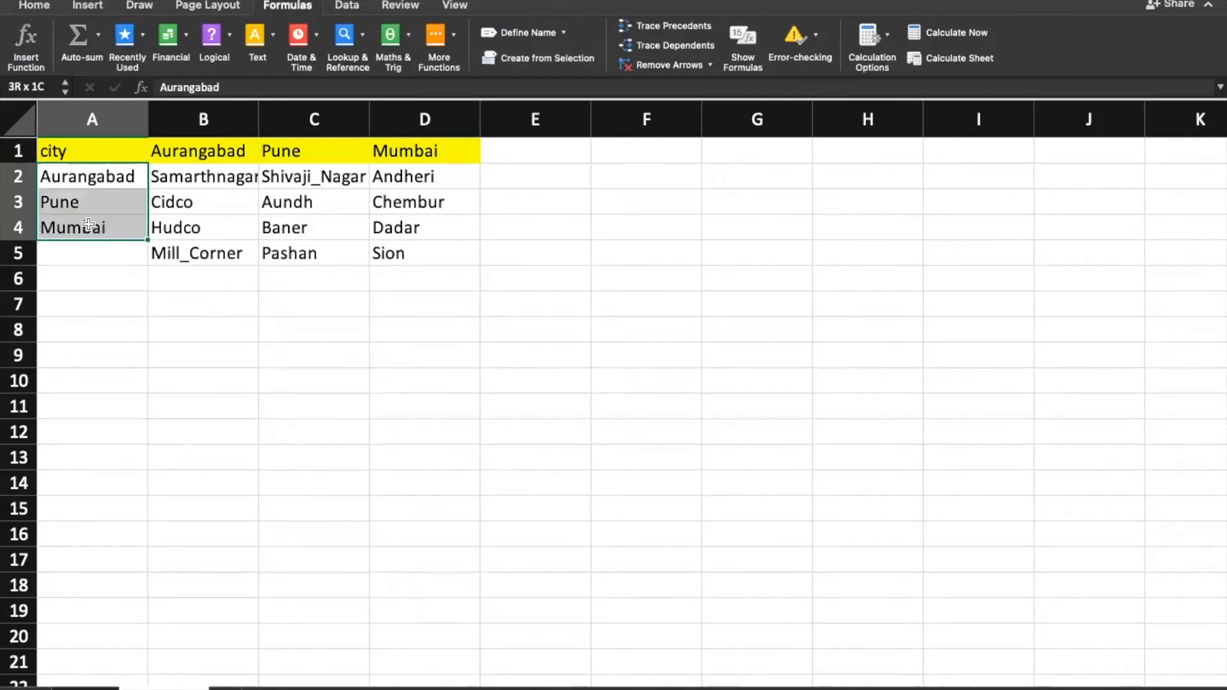
left_click(280, 7)
left_click(282, 8)
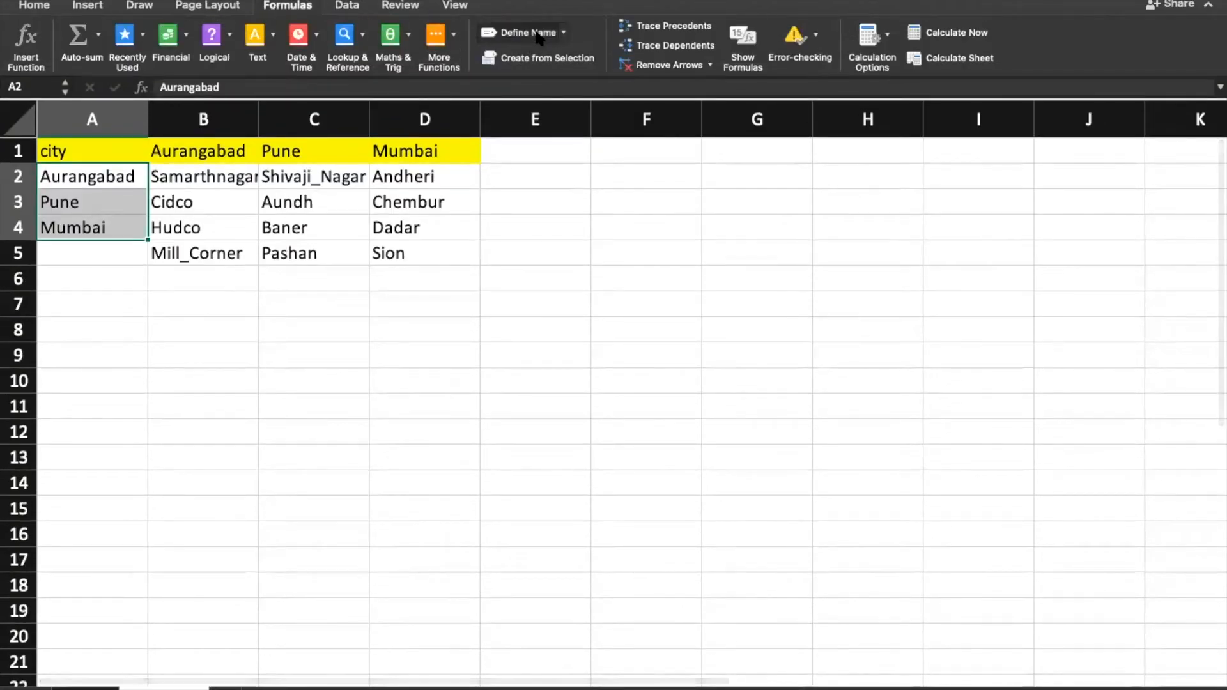
left_click(539, 35)
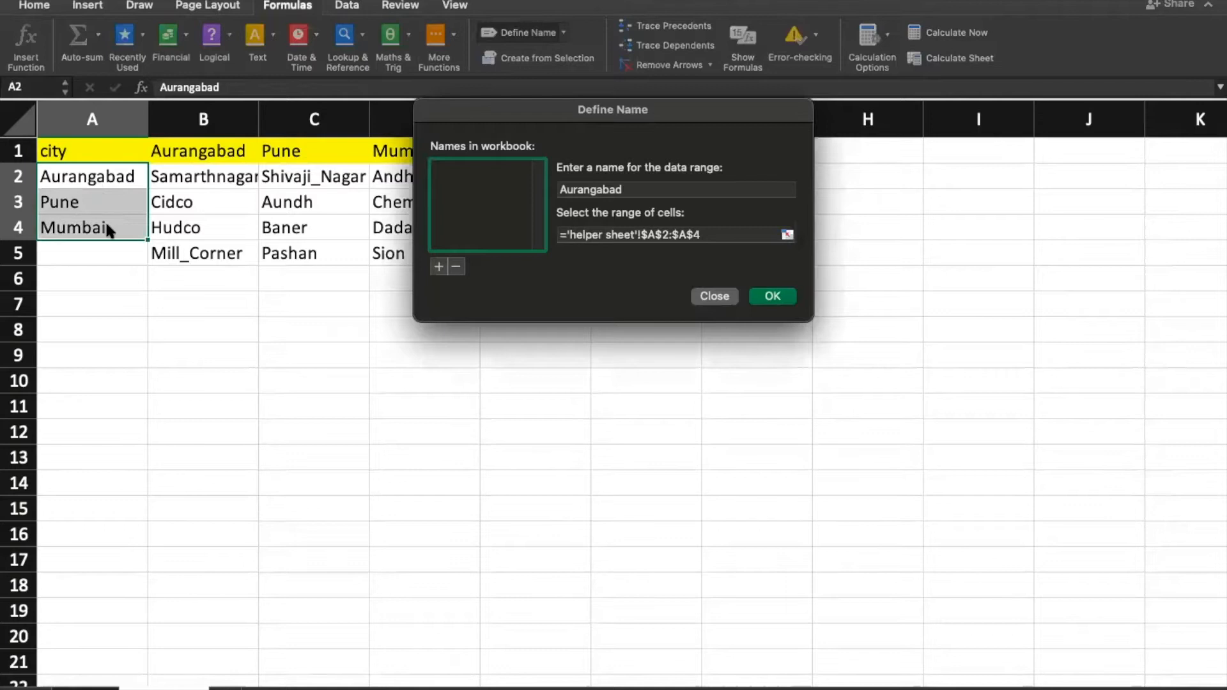
left_click(786, 235)
left_click_drag(84, 177, 44, 228)
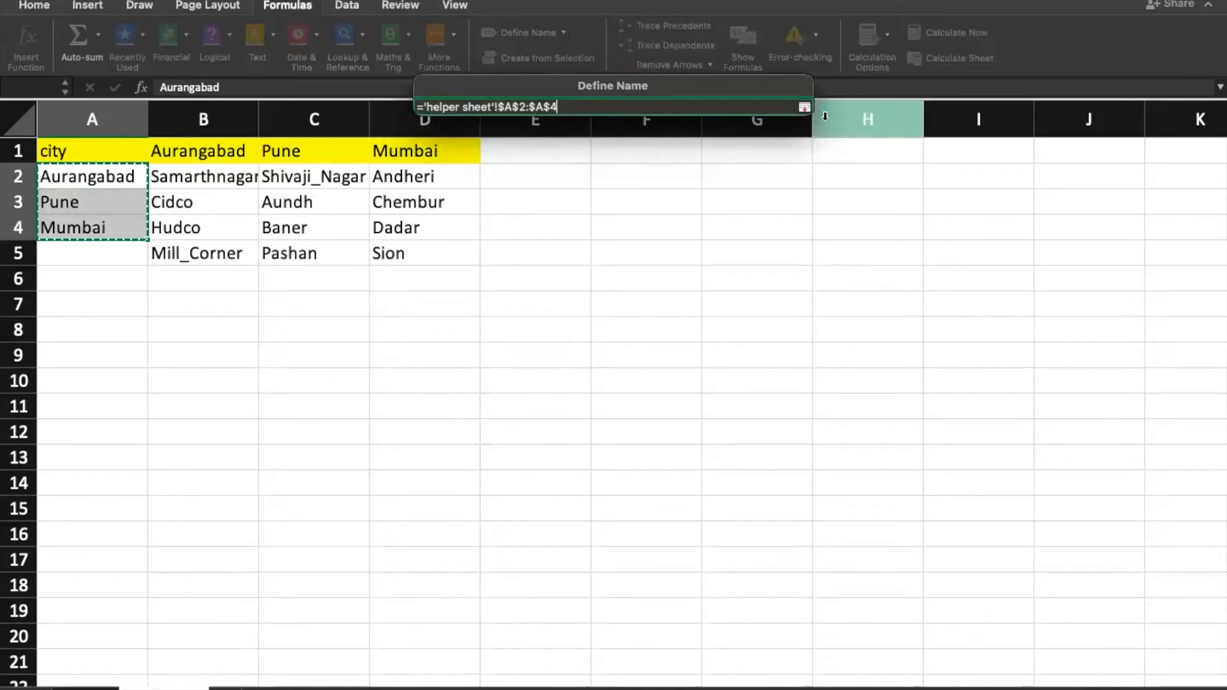
left_click(804, 107)
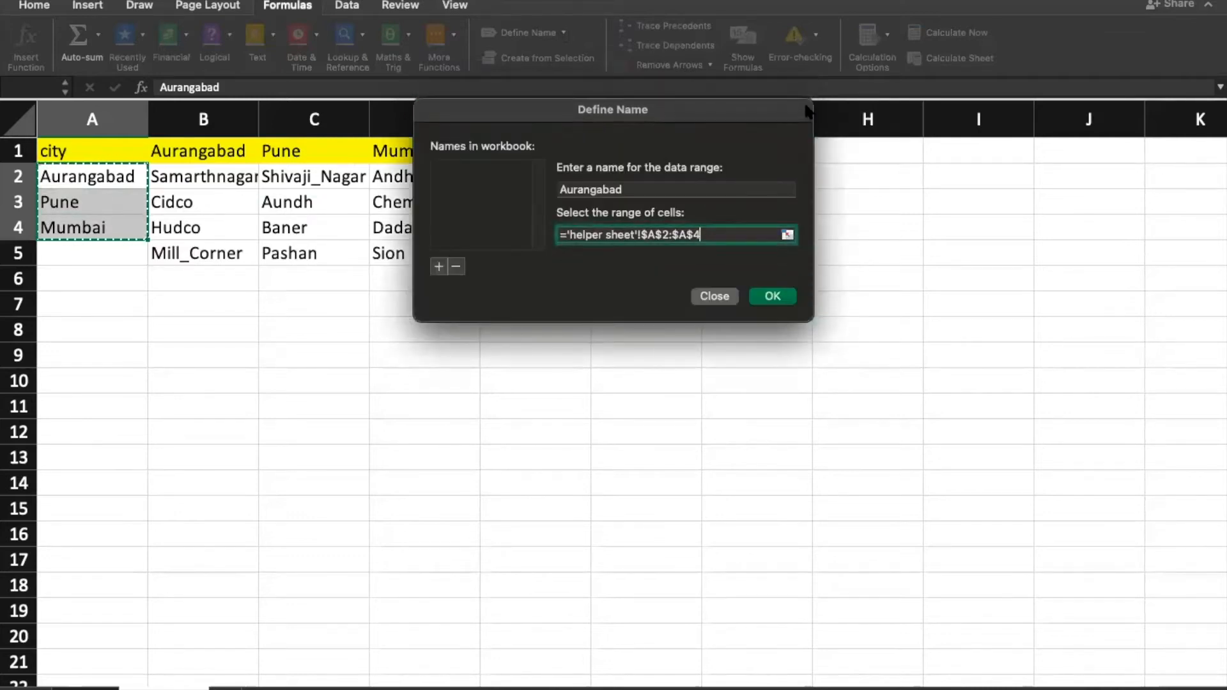
left_click(598, 193)
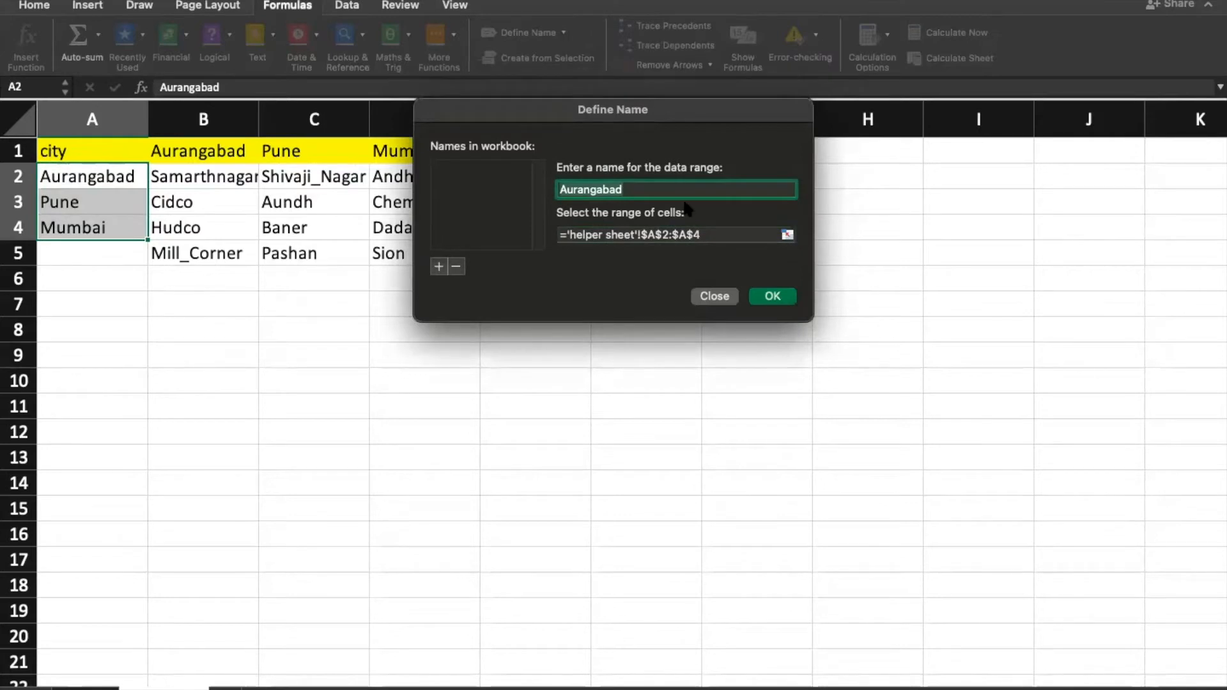
type("city")
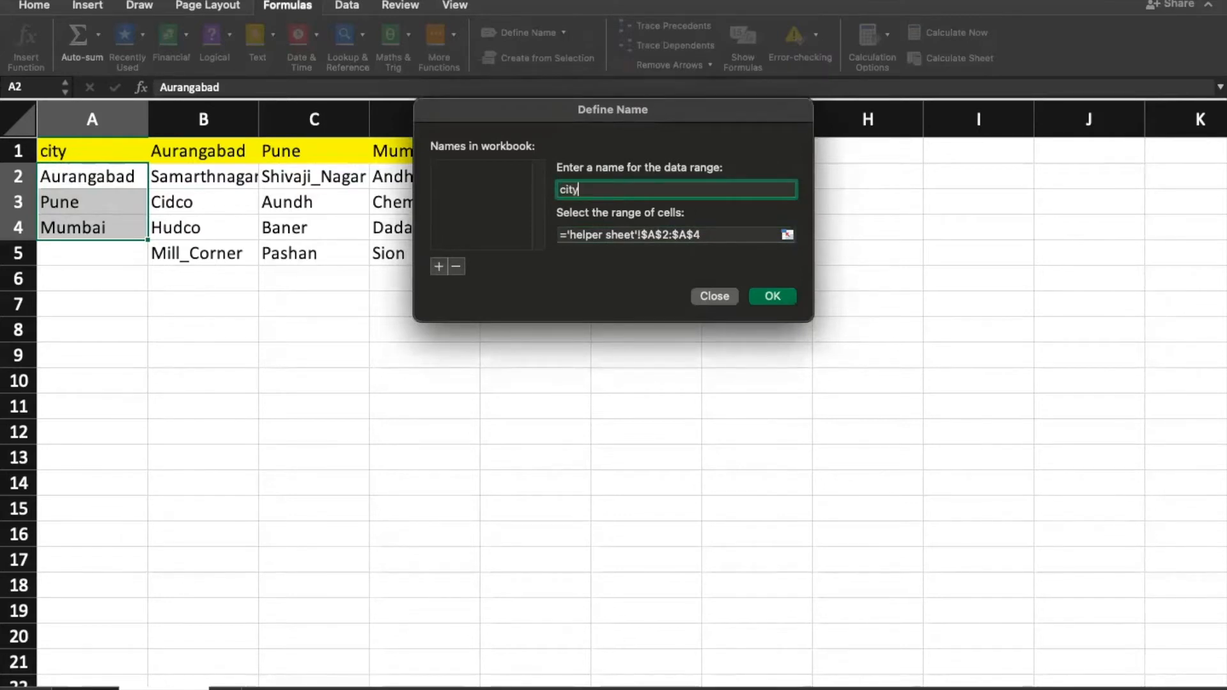
left_click(772, 297)
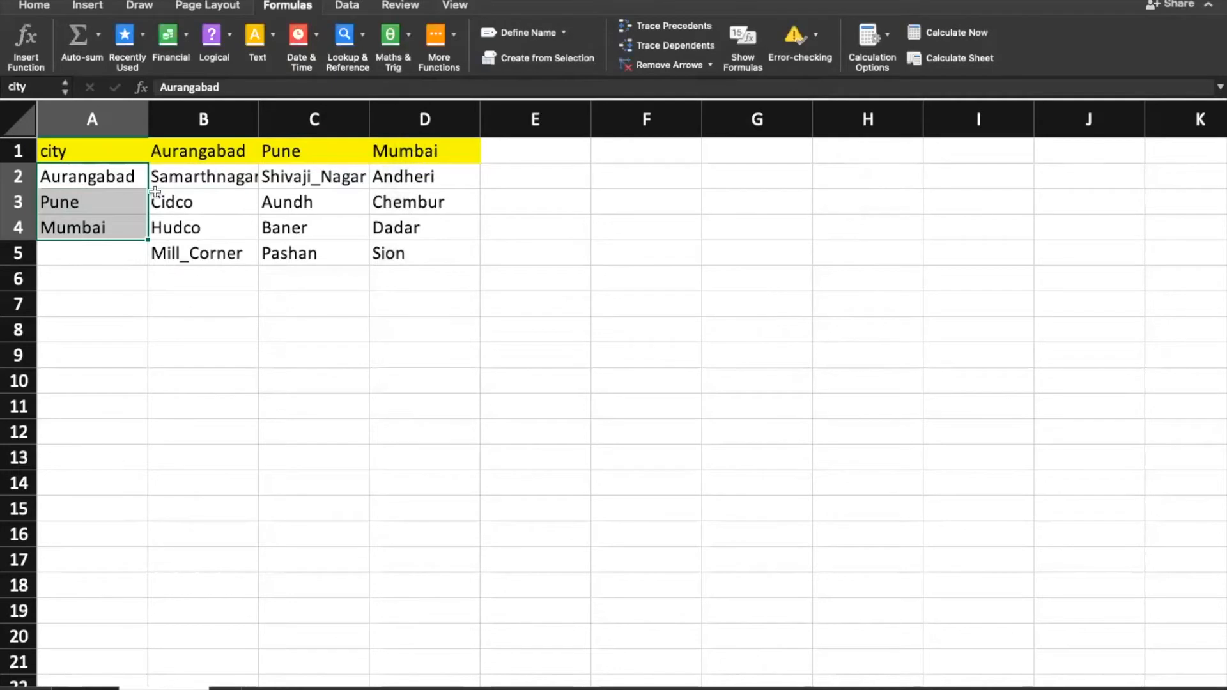
left_click(89, 187)
left_click(105, 253)
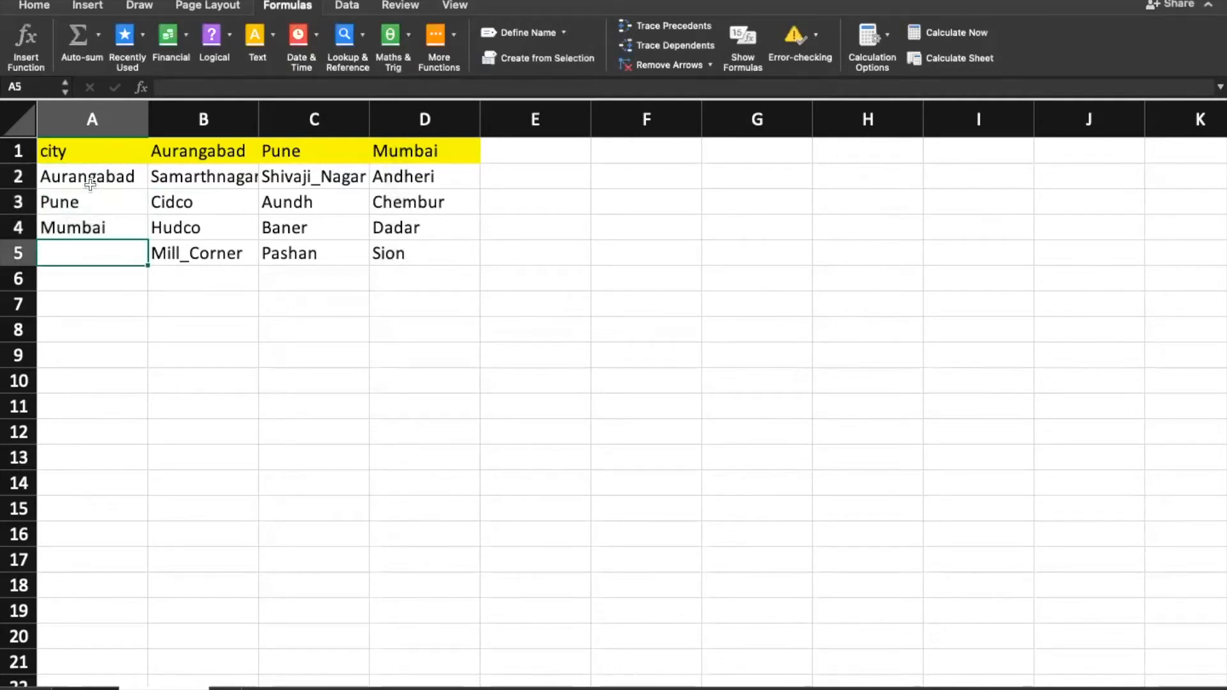
Step: Give B10 a list validation drop-down sourced from the city names in A2:A4
left_click(225, 376)
left_click(351, 6)
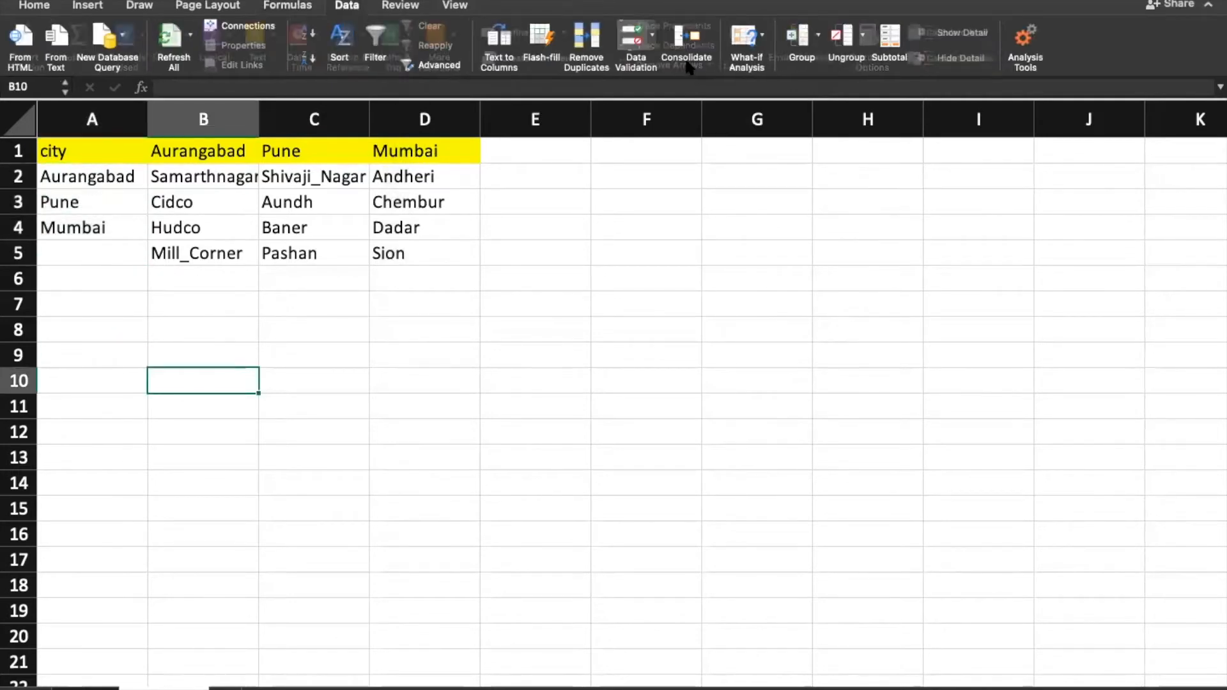
left_click(636, 42)
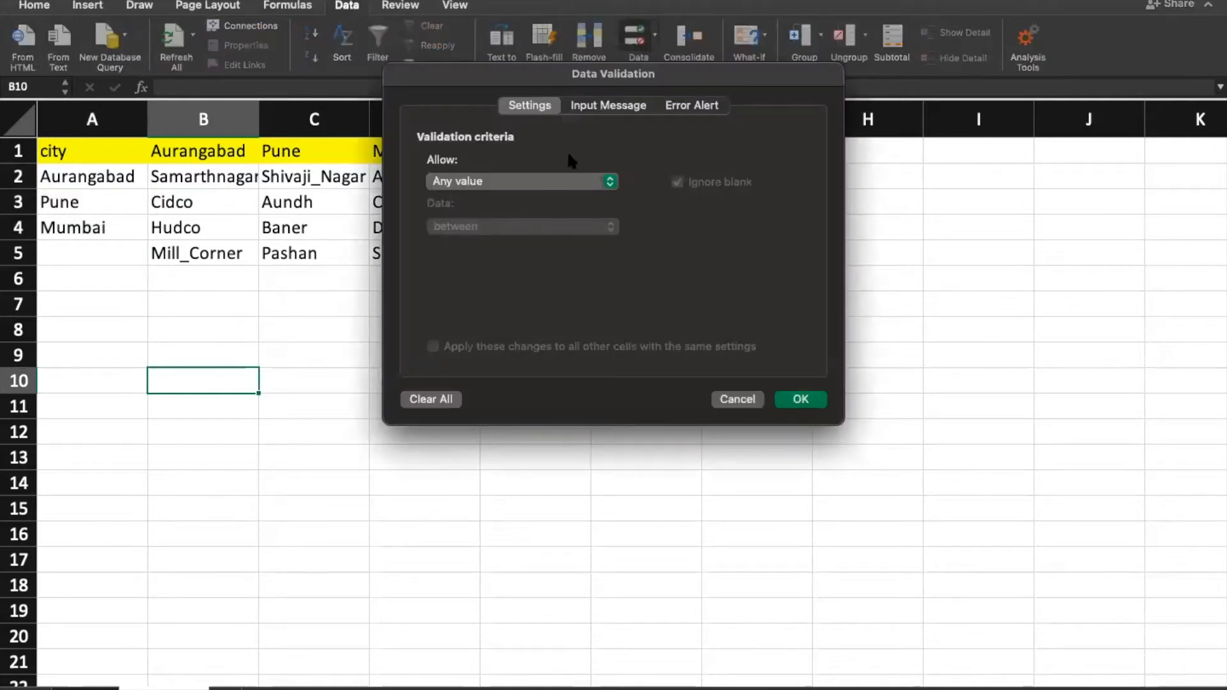
left_click(505, 184)
left_click(478, 234)
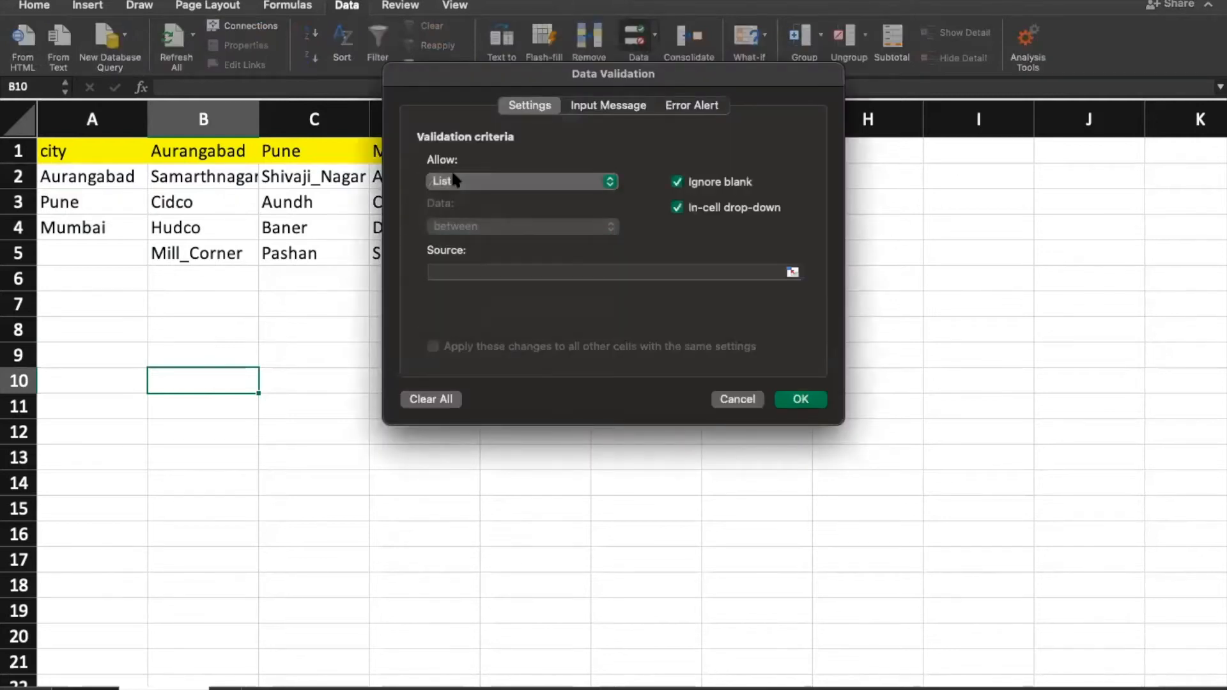
left_click(792, 273)
left_click_drag(85, 176, 88, 217)
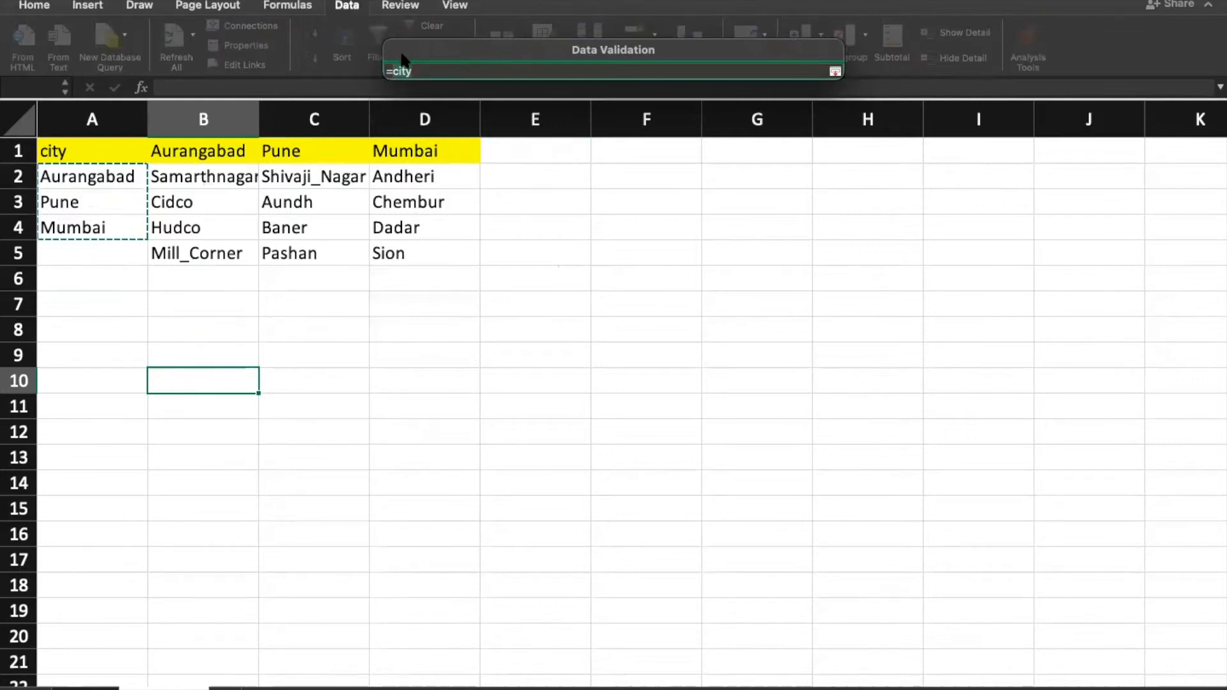
key("Return")
left_click(517, 370)
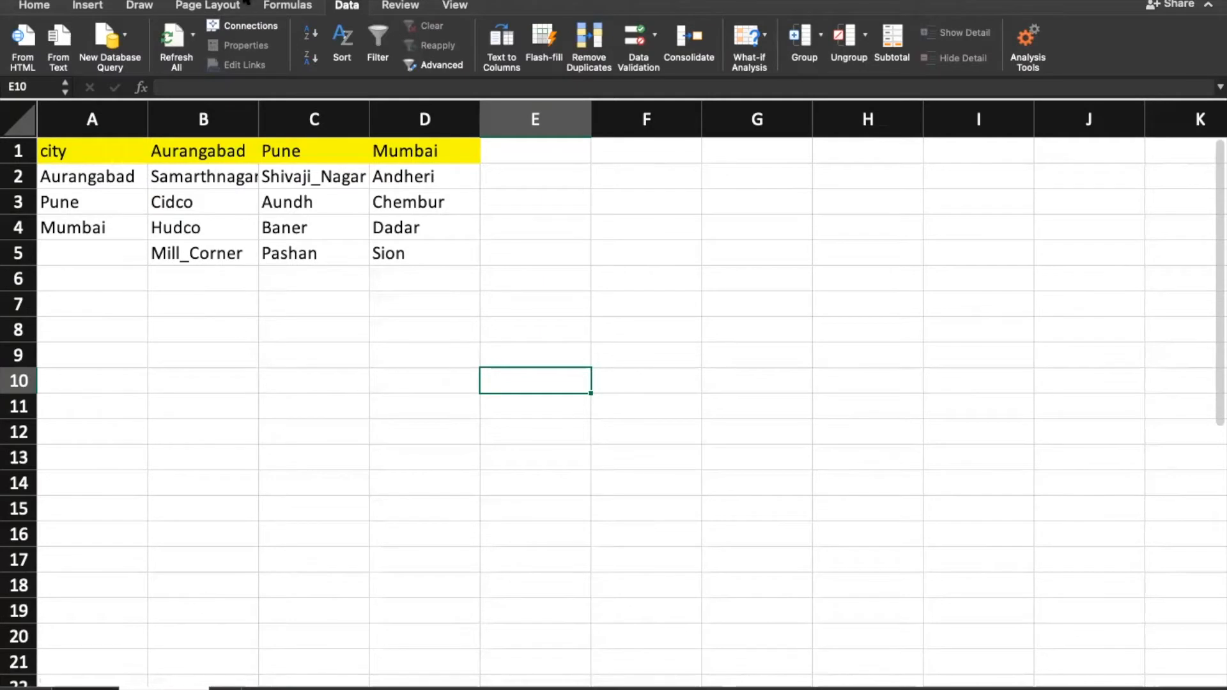
left_click(281, 5)
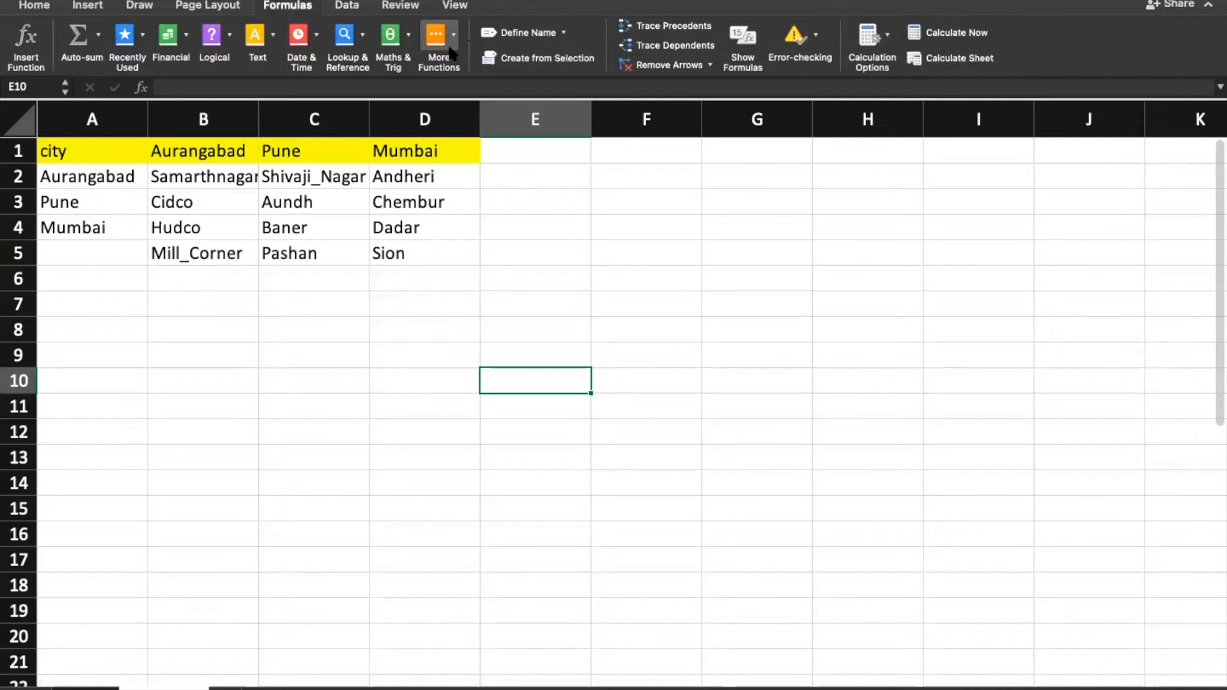
Step: Define the name 'Aurangabad' for the area range B2:B5
left_click(531, 33)
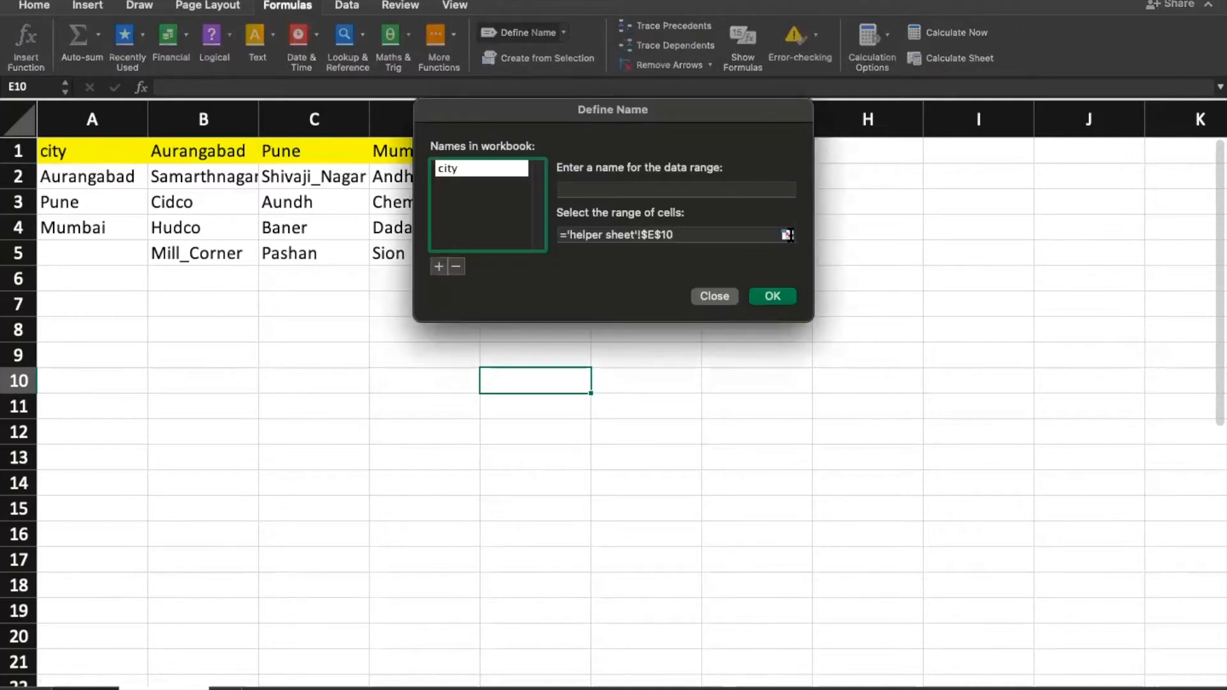
left_click(788, 236)
left_click_drag(192, 176, 230, 253)
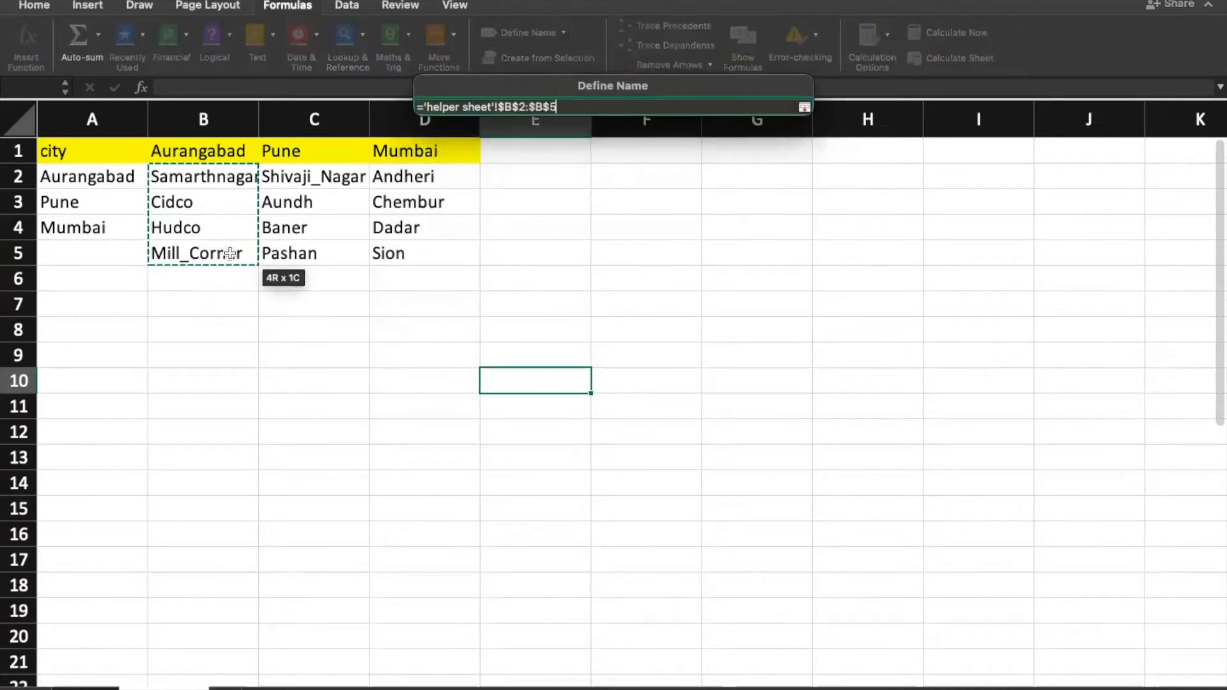
left_click(805, 107)
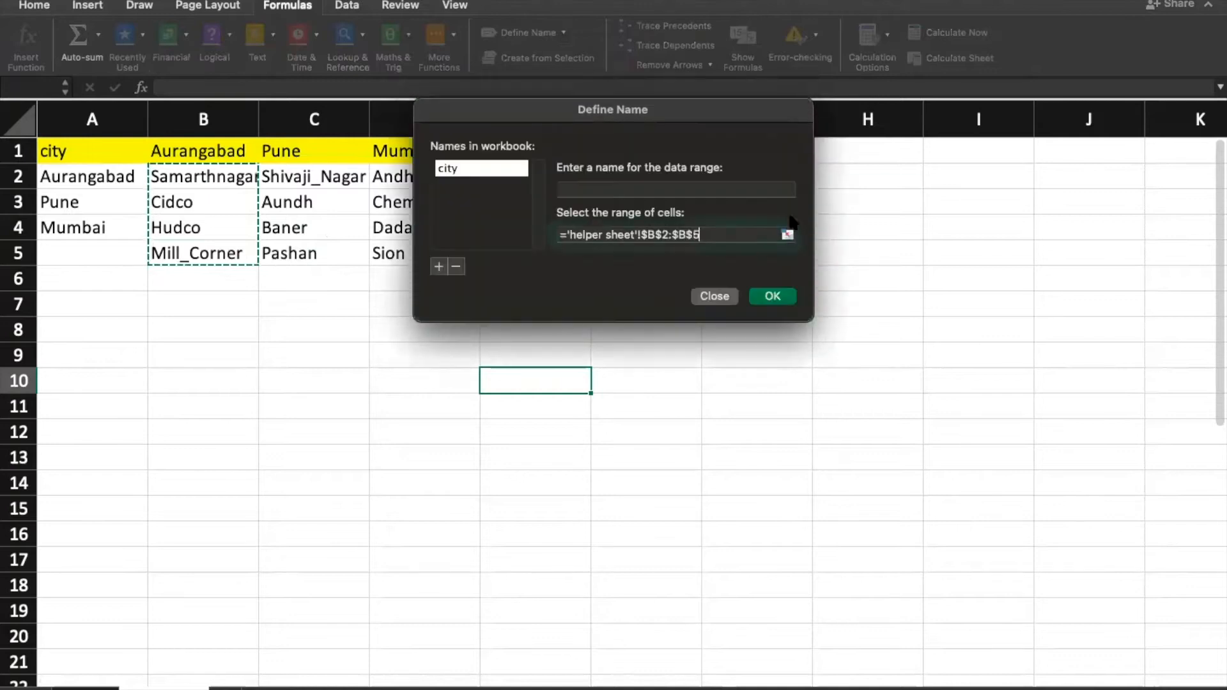
left_click(629, 188)
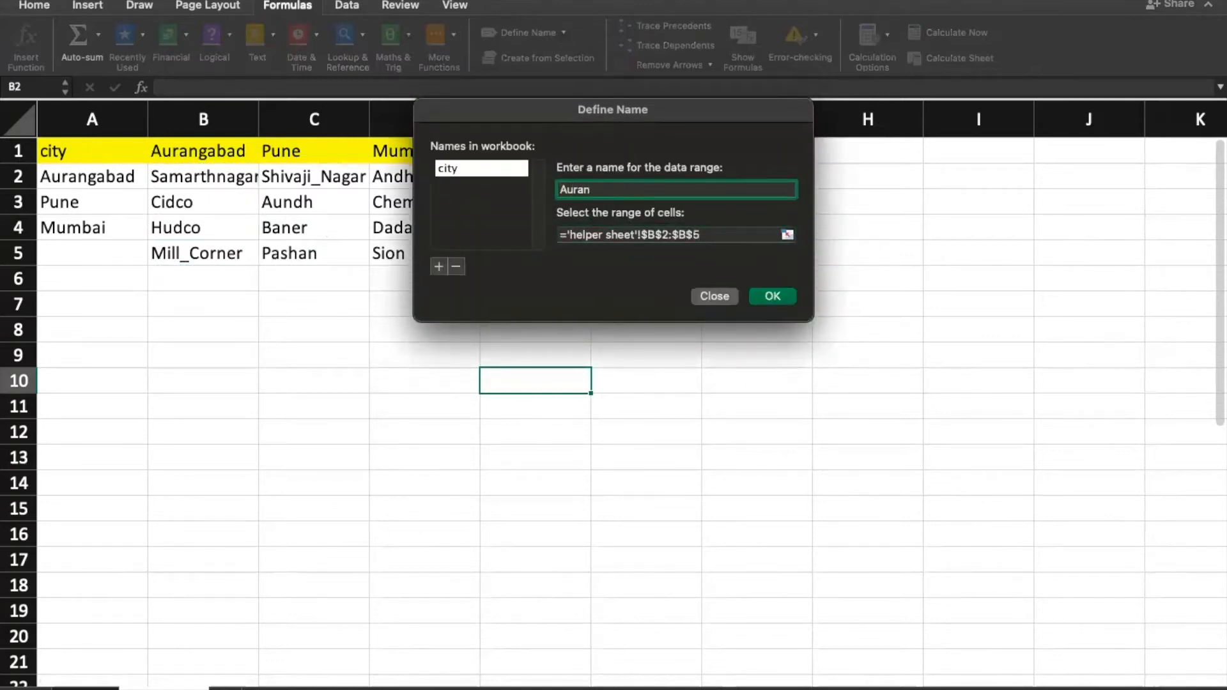
left_click(773, 296)
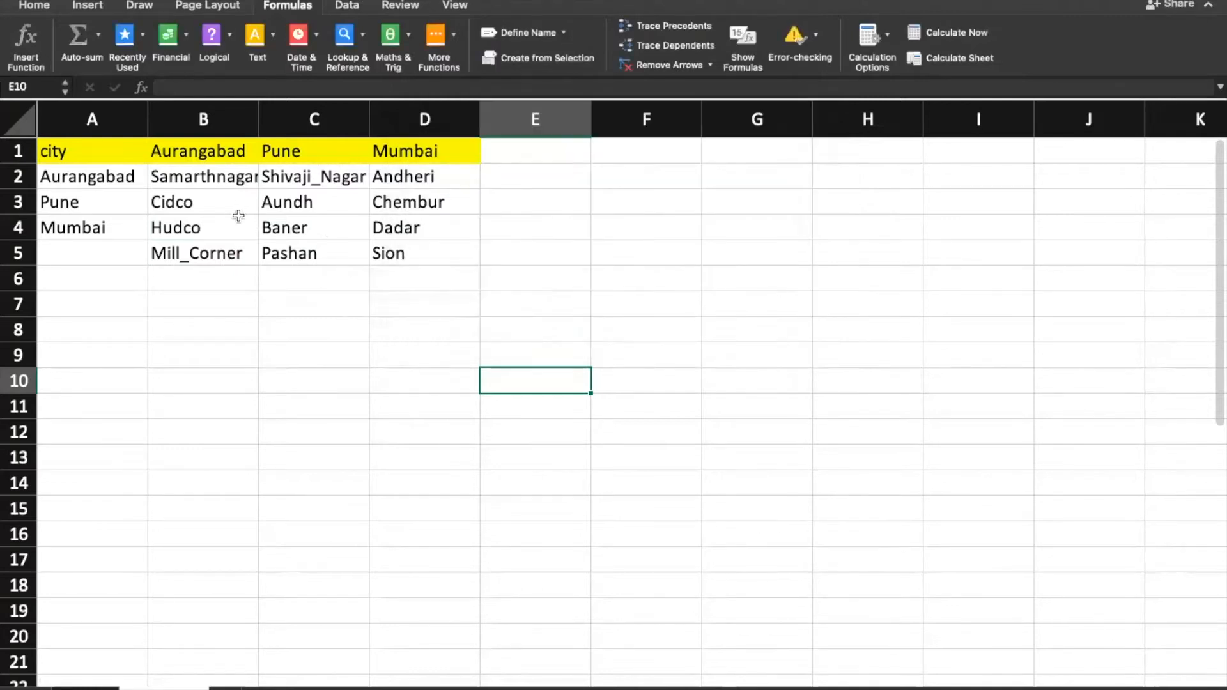
Step: Define the name 'Pune' for the area range C2:C5
left_click(519, 33)
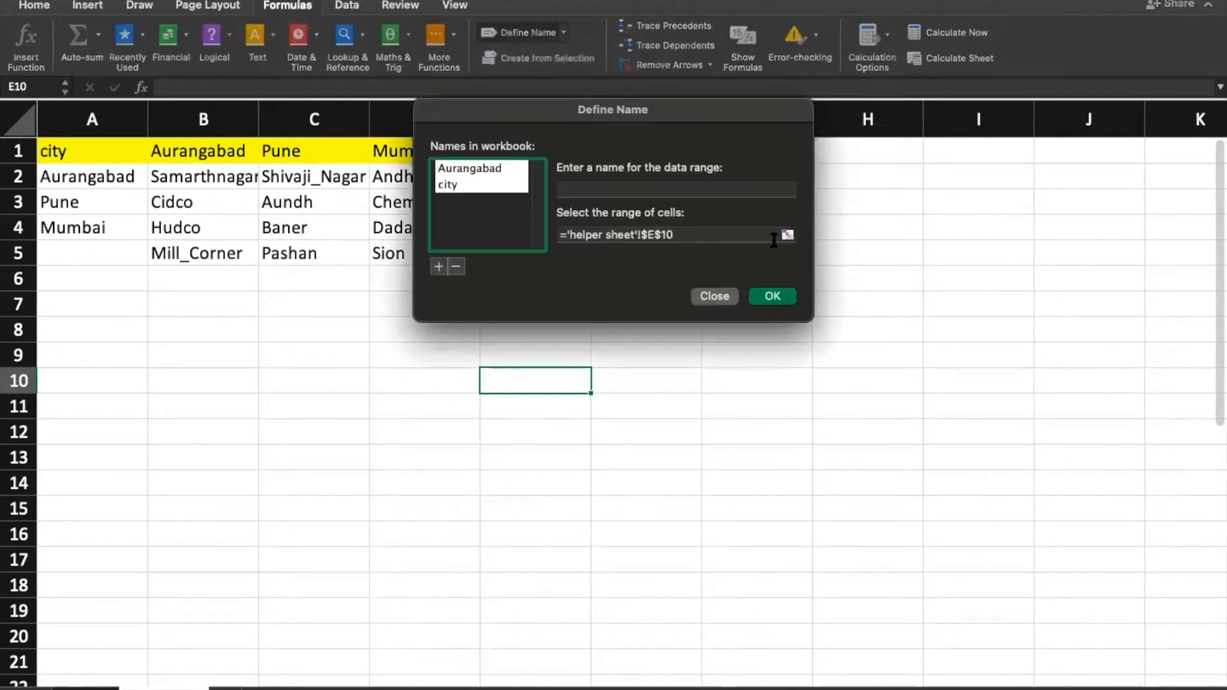
left_click(787, 235)
left_click_drag(334, 176, 318, 253)
left_click(804, 107)
left_click(603, 188)
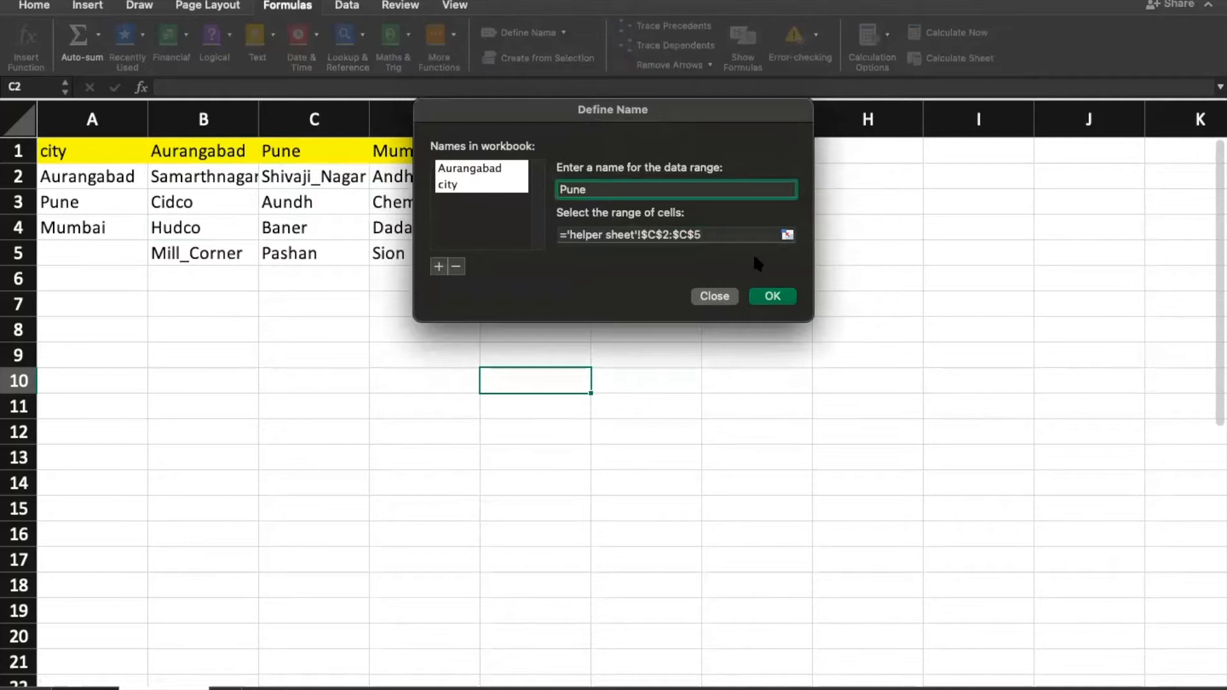
left_click(776, 297)
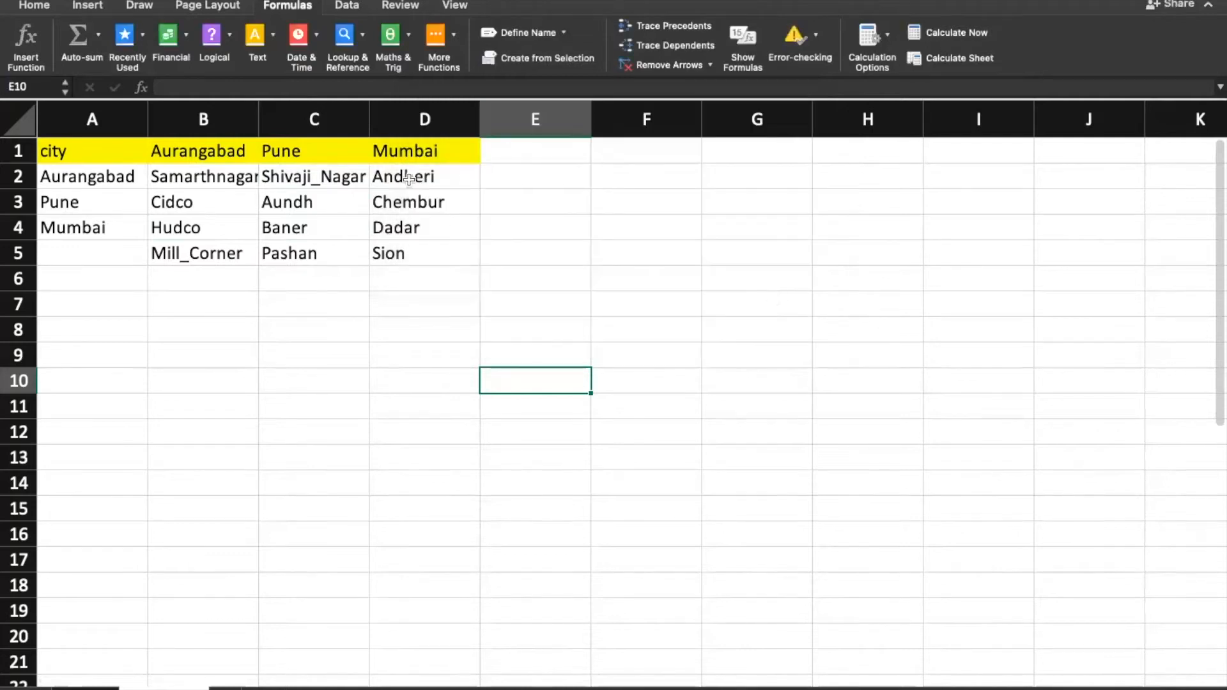
Step: Define the name 'Mumbai' for the area range D2:D5
left_click(511, 33)
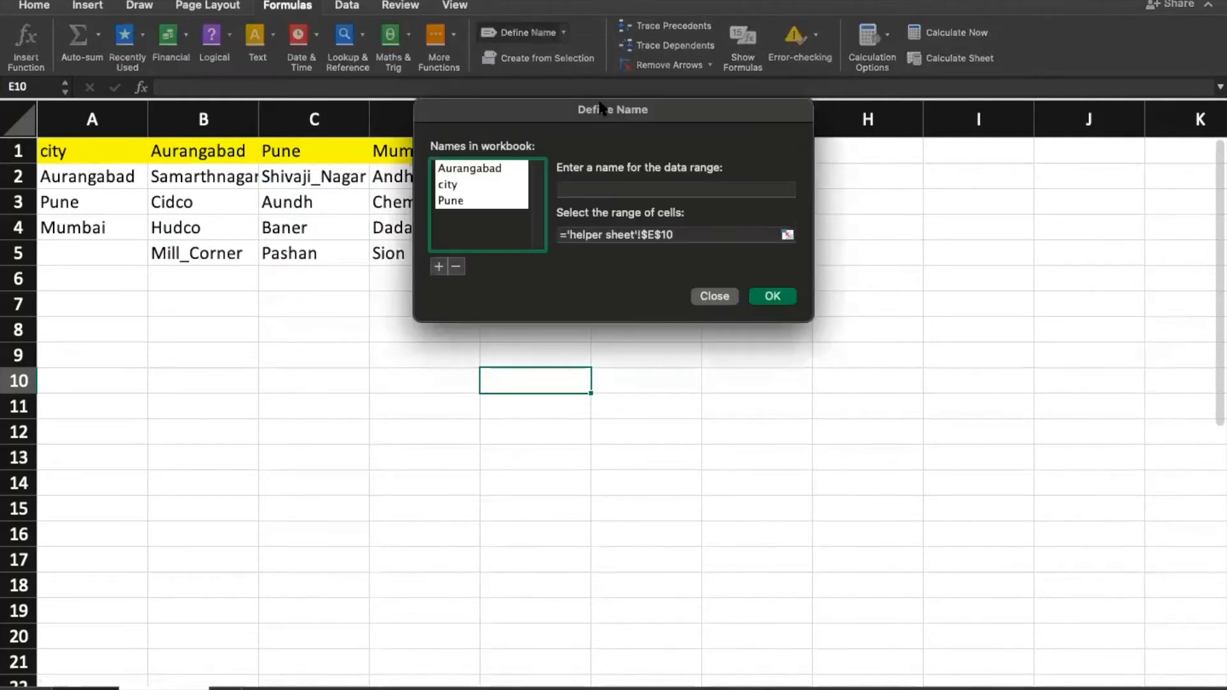
left_click(788, 235)
left_click_drag(422, 178, 425, 254)
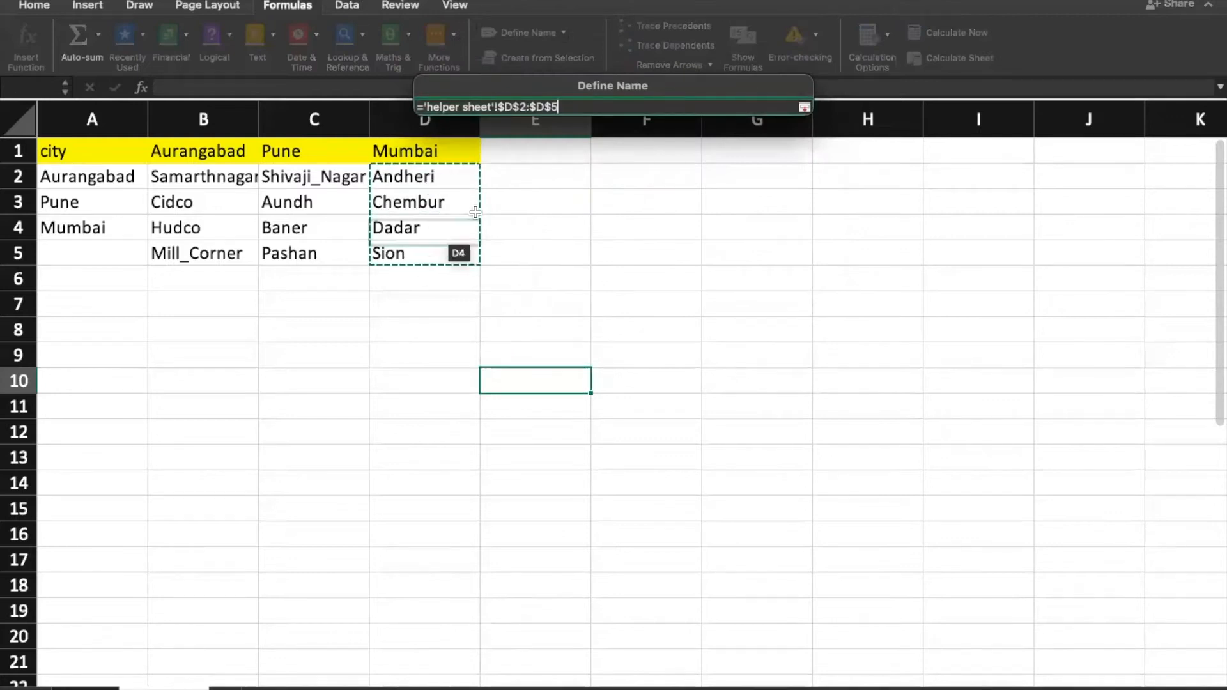
left_click(805, 107)
left_click(603, 191)
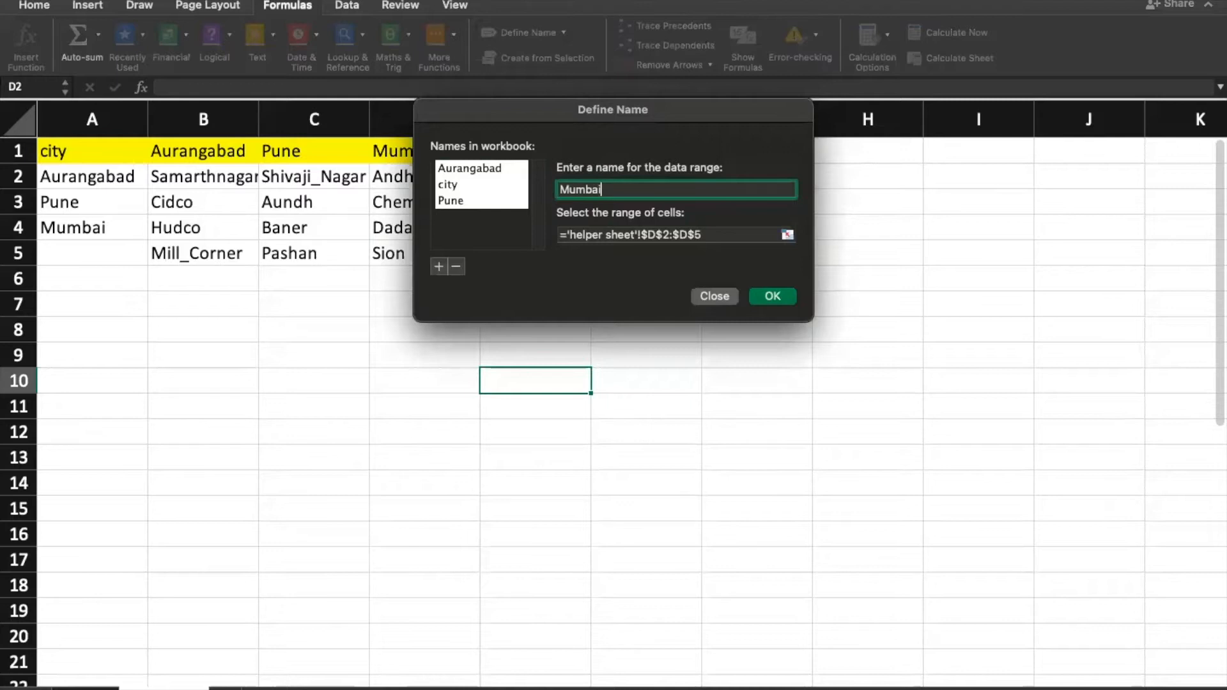
left_click(760, 299)
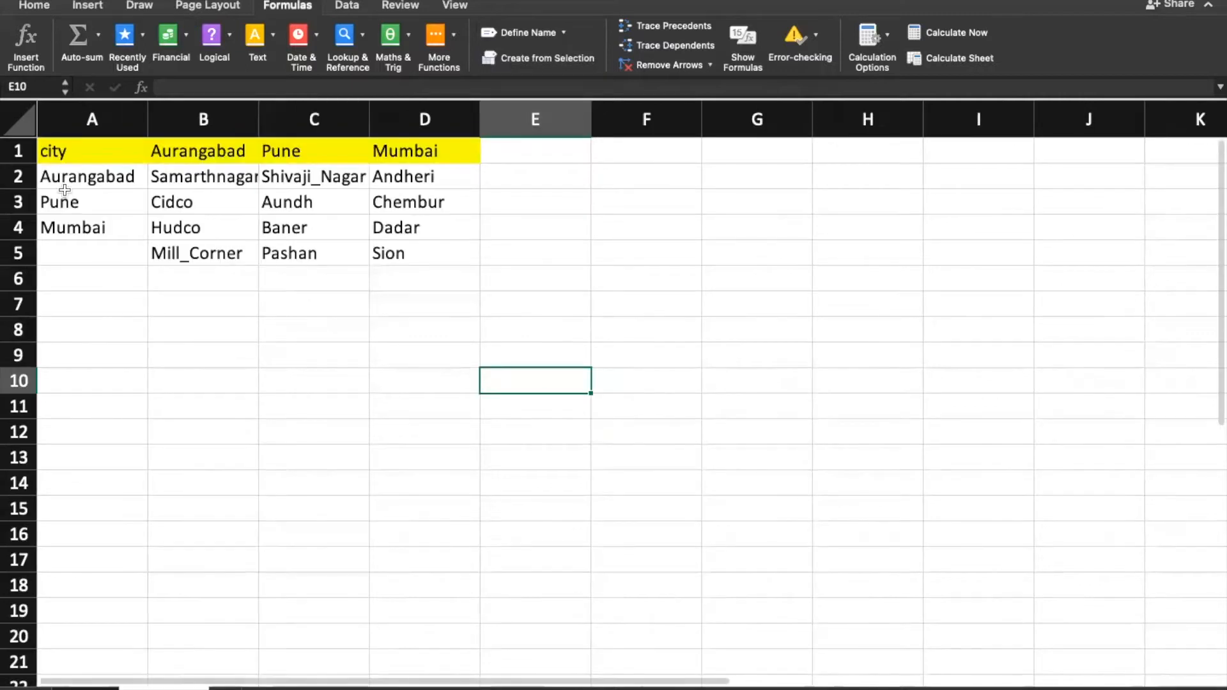
Step: Check that Aurangabad, Pune and Mumbai in A2:A4 match the headings in B1:D1
left_click(65, 186)
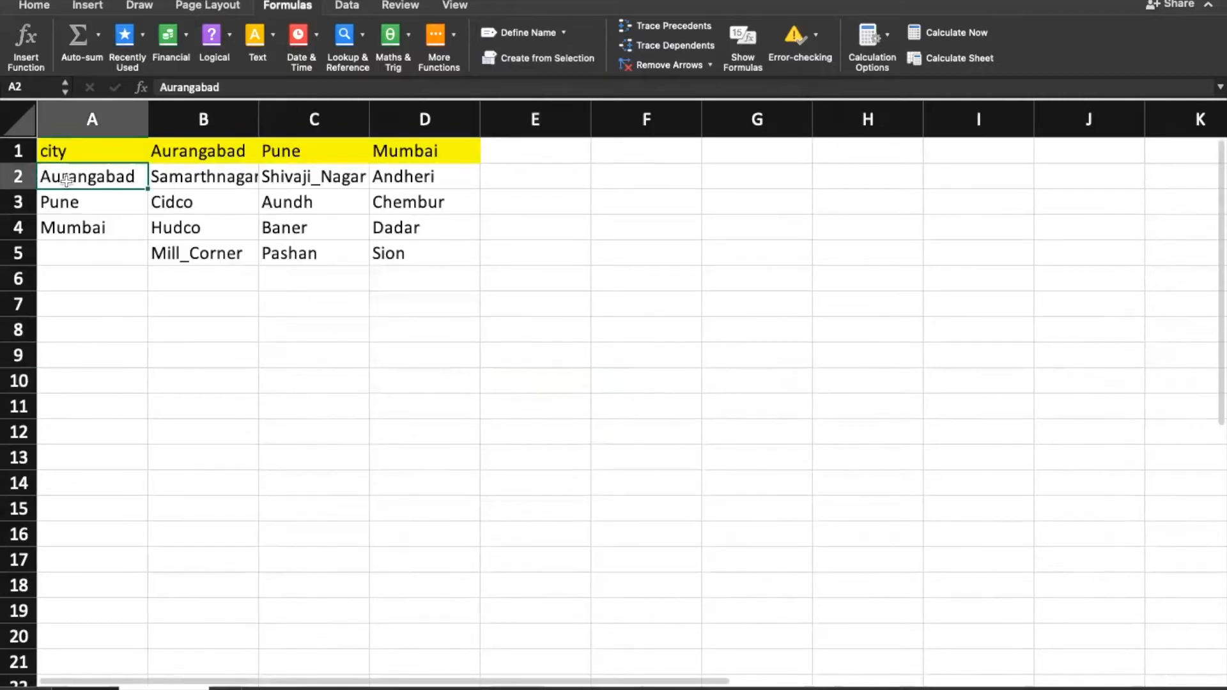
left_click(190, 151)
left_click(100, 207)
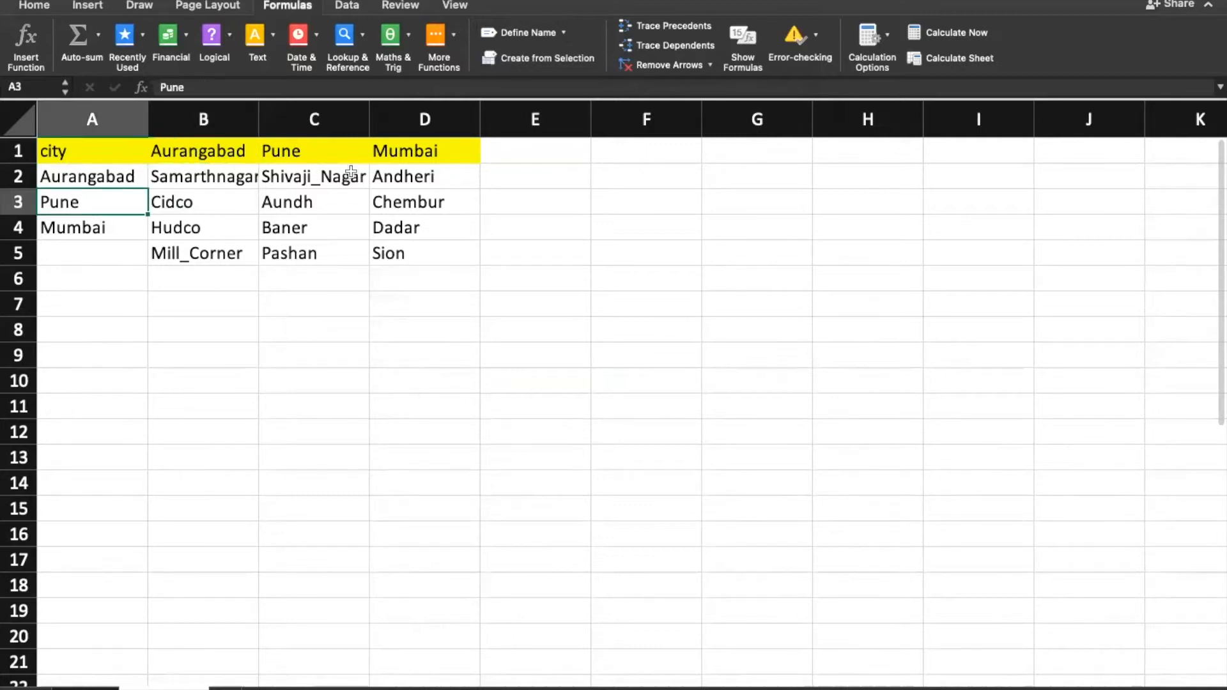
left_click(319, 155)
left_click(92, 236)
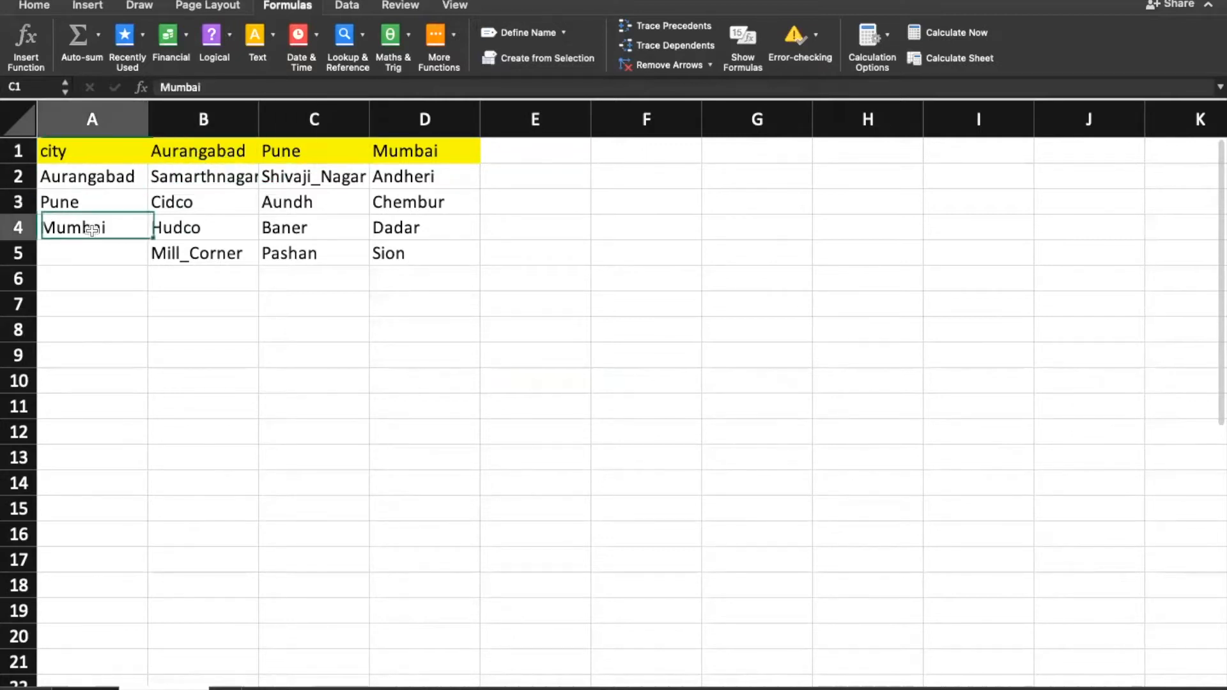
left_click(401, 155)
Step: Retype the underscore in B5 so the area still reads Mill_Corner
double_click(93, 203)
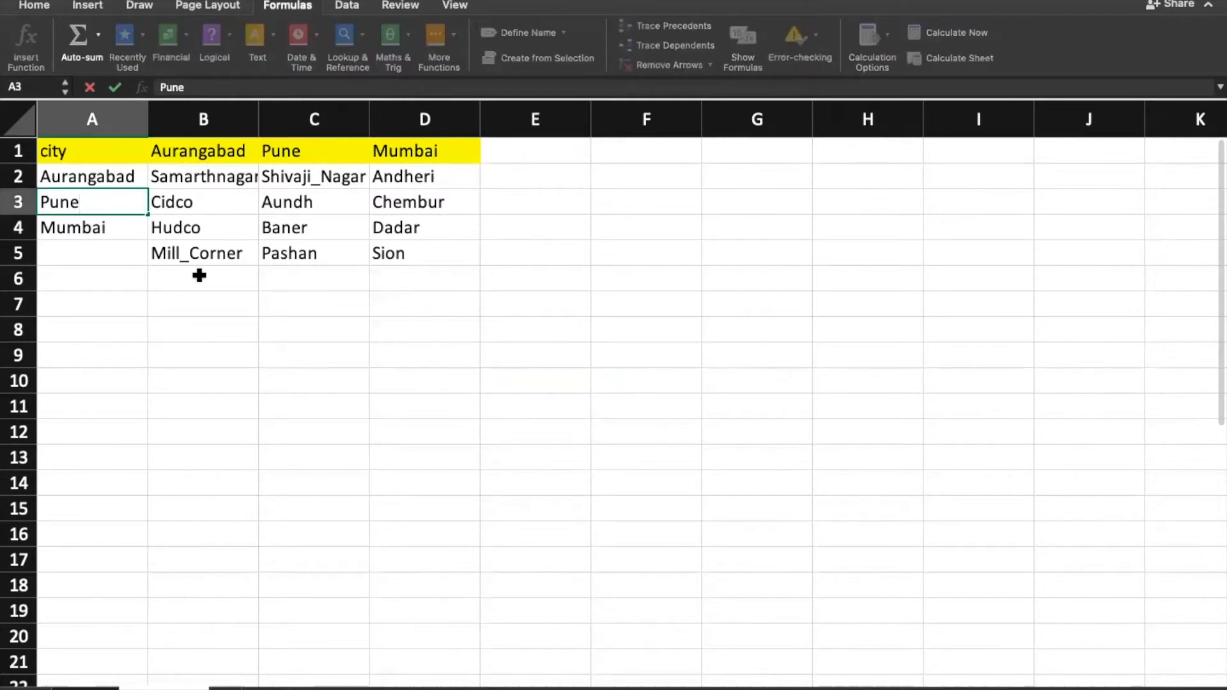
left_click(184, 257)
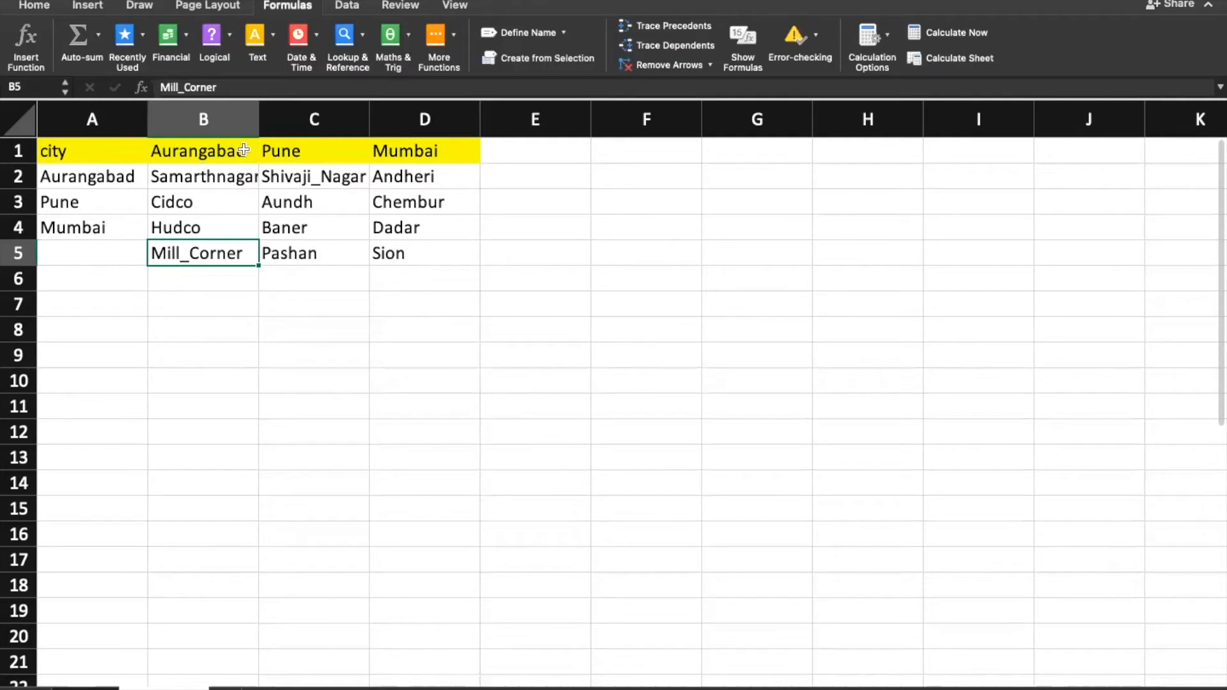
double_click(188, 254)
key("BackSpace")
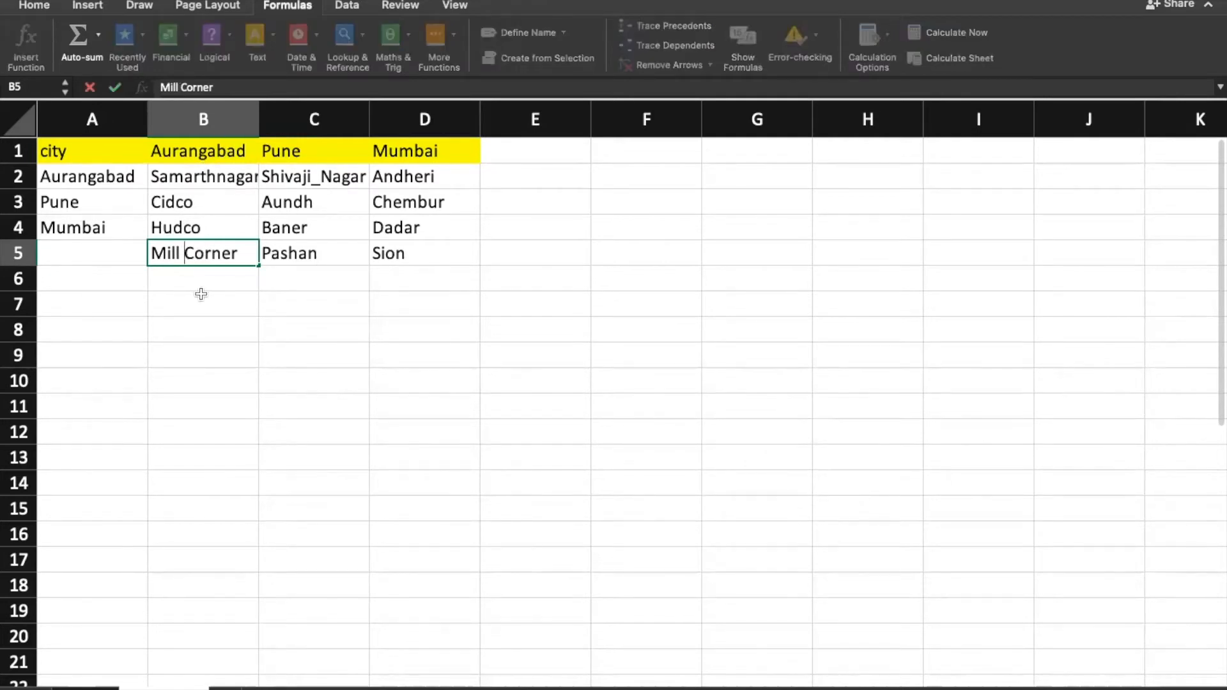
key("BackSpace")
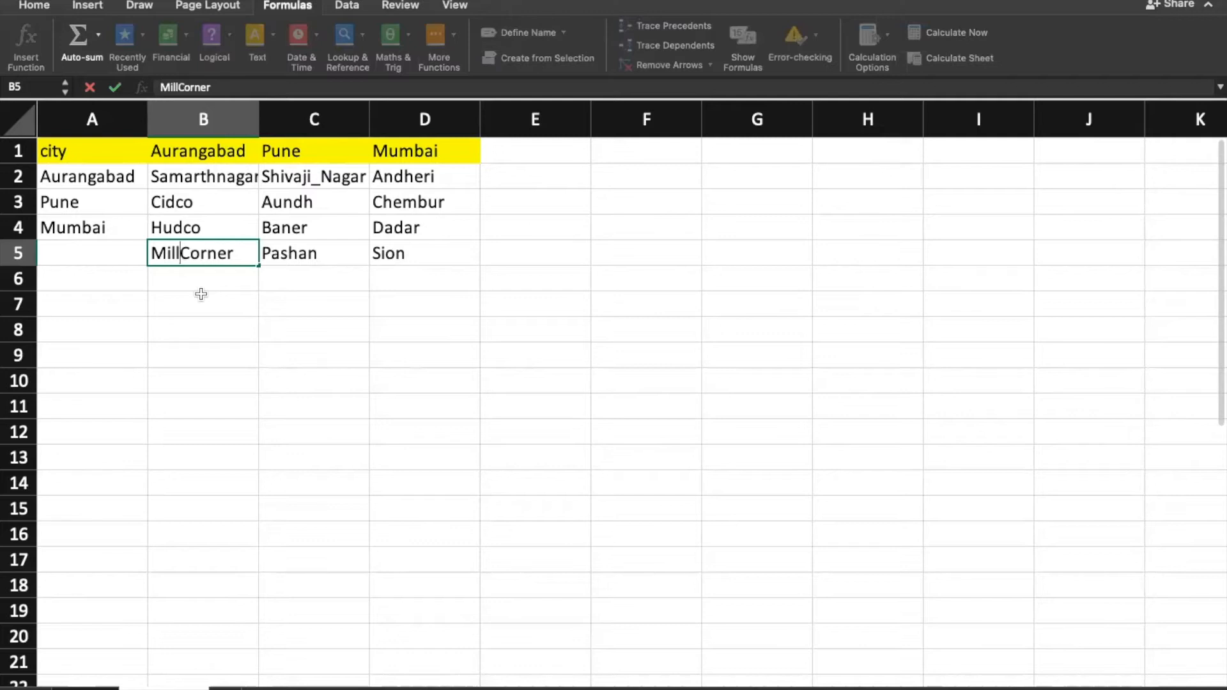
type("_")
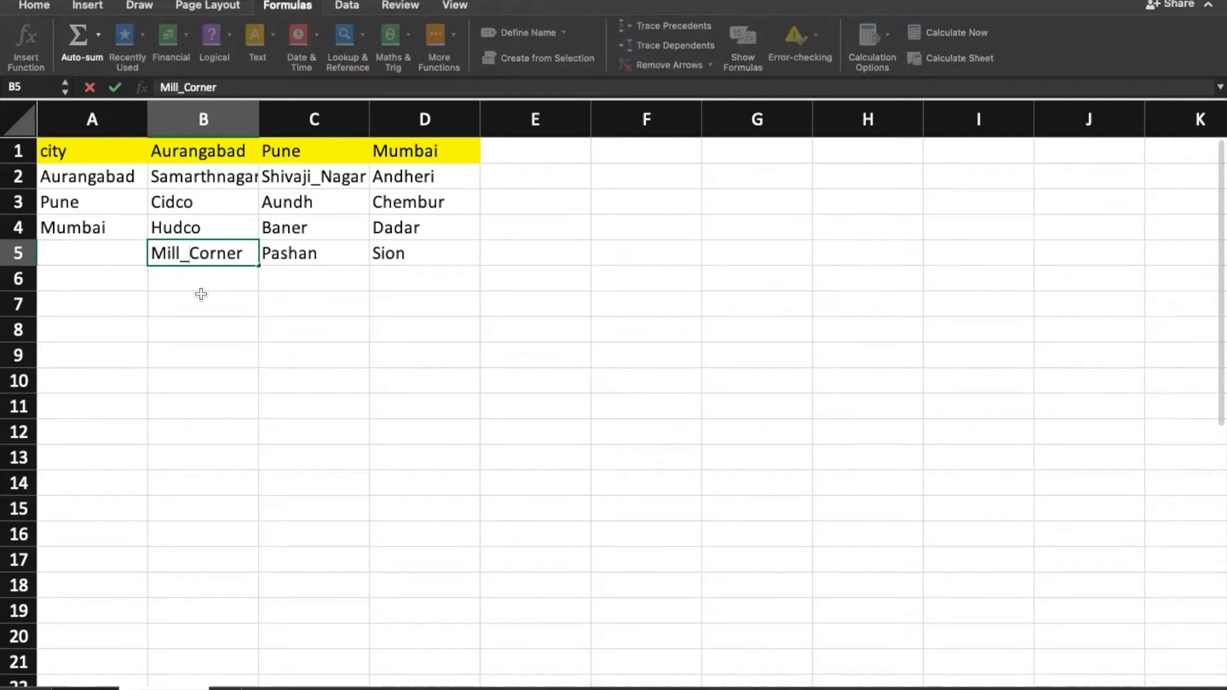
key("Return")
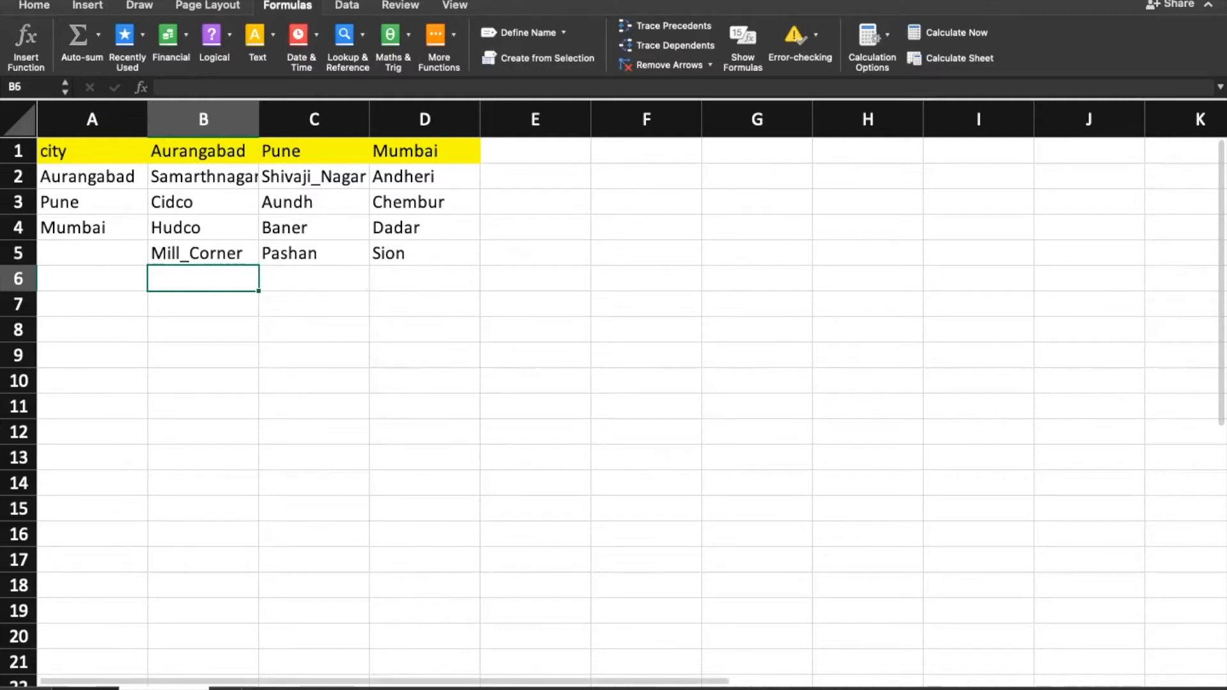
Step: On the voter sheet, paste copied cells over the CITY and AREA cells of rows 2–21
left_click(85, 689)
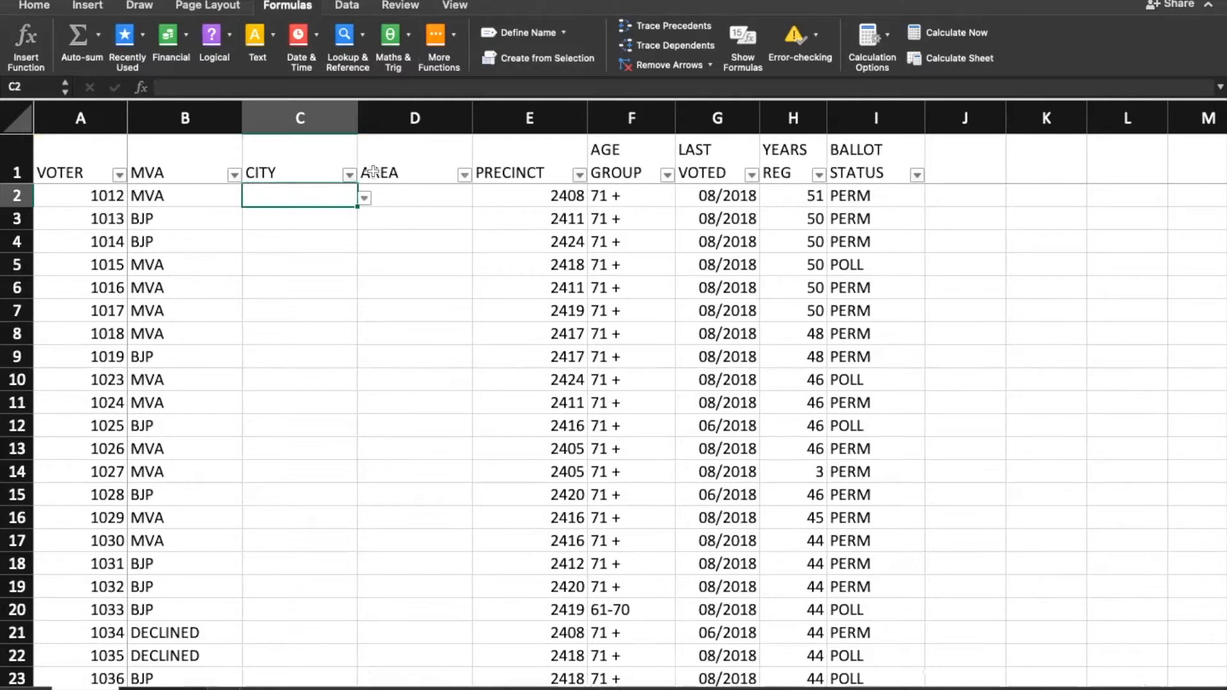
left_click(405, 337)
left_click(430, 454)
key("super+c")
left_click_drag(276, 195, 409, 629)
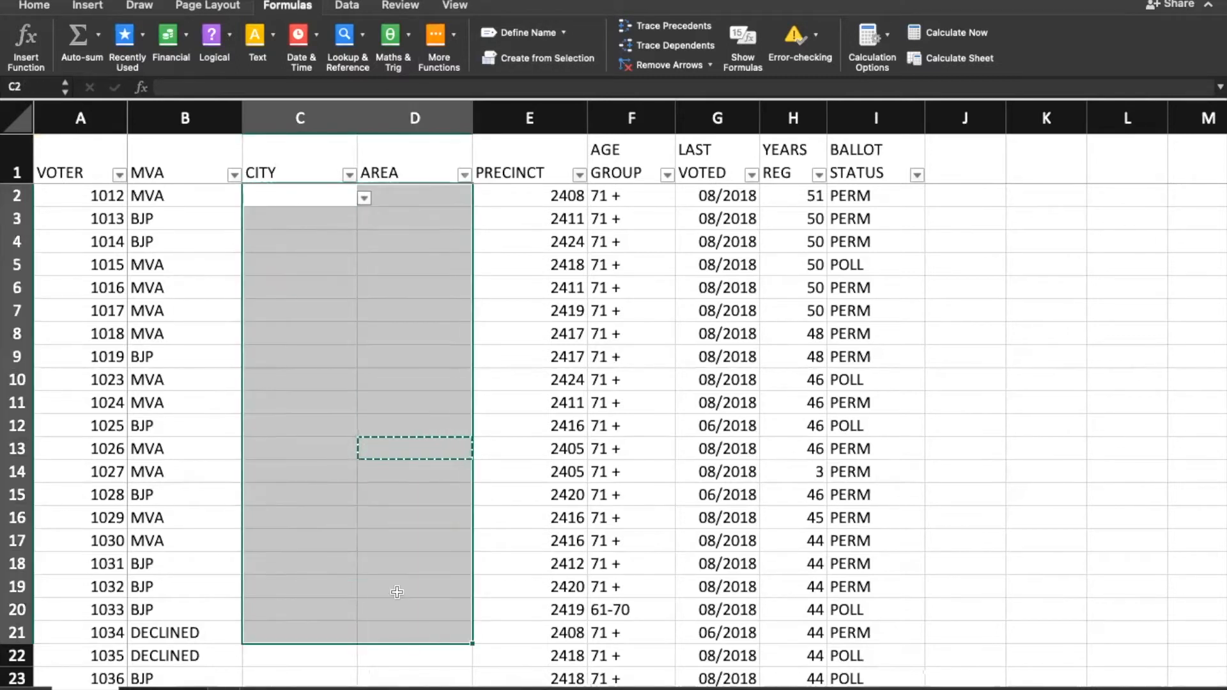
key("super+v")
left_click(402, 288)
Step: Give C2 a list validation sourced from the helper sheet's A2:A4, then choose Aurangabad
left_click(290, 198)
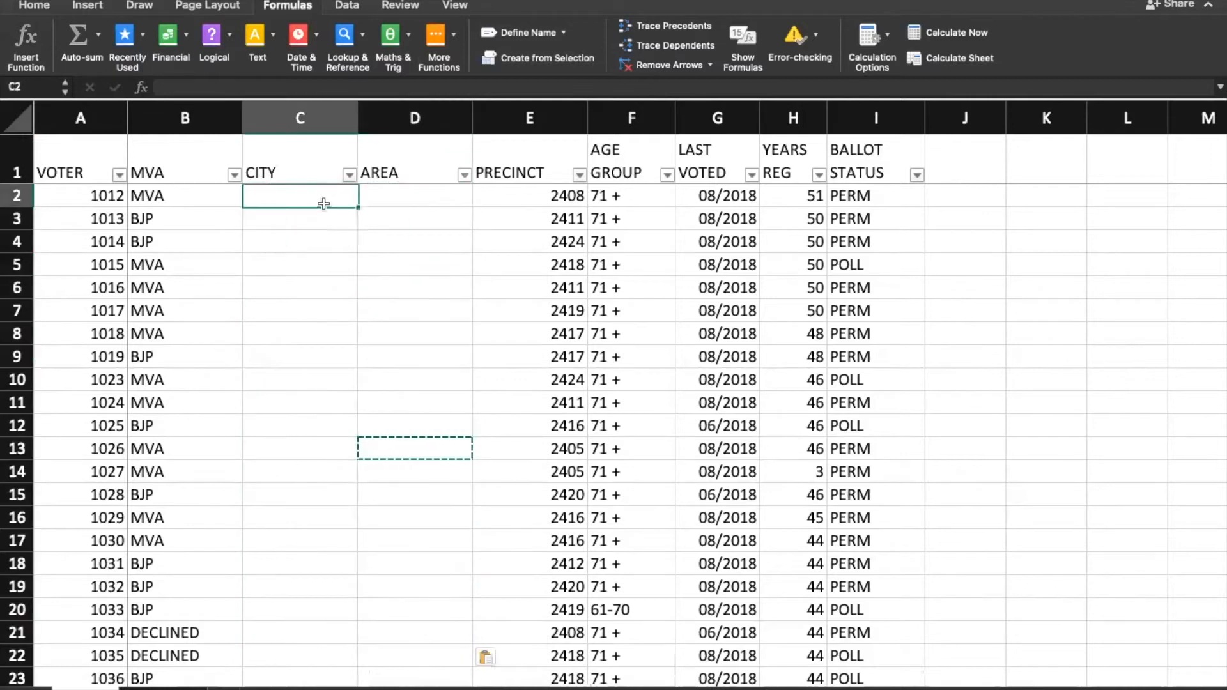
left_click(347, 6)
left_click(635, 40)
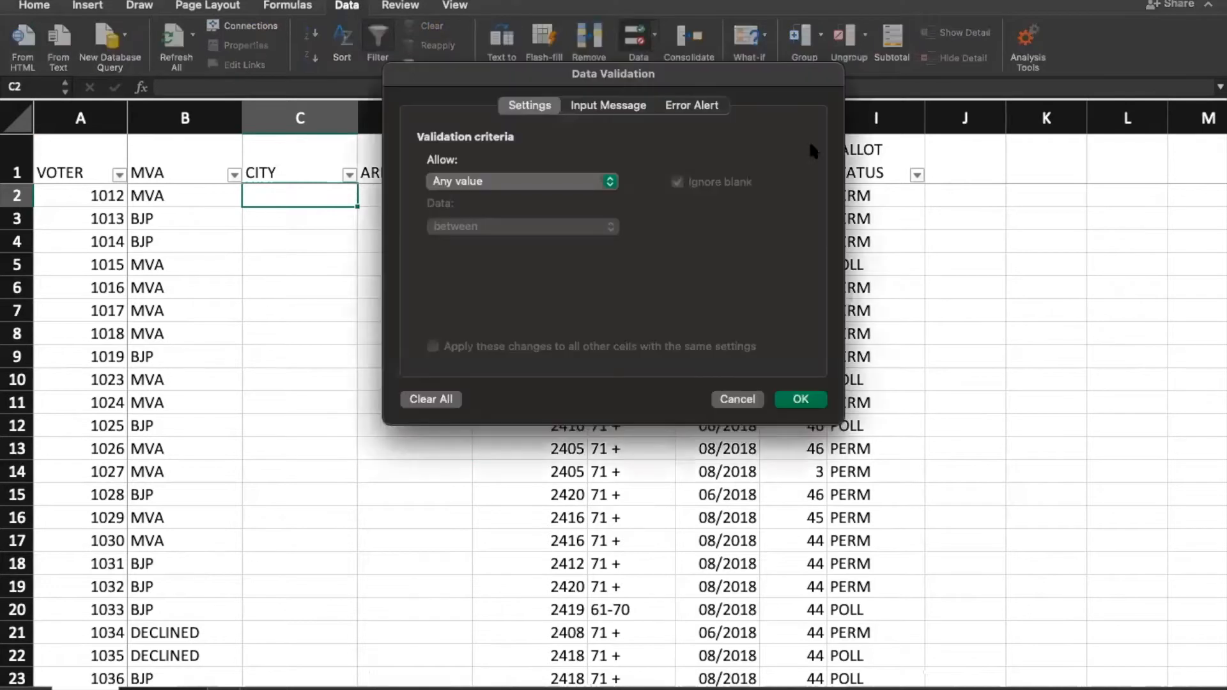
left_click(487, 179)
left_click(473, 232)
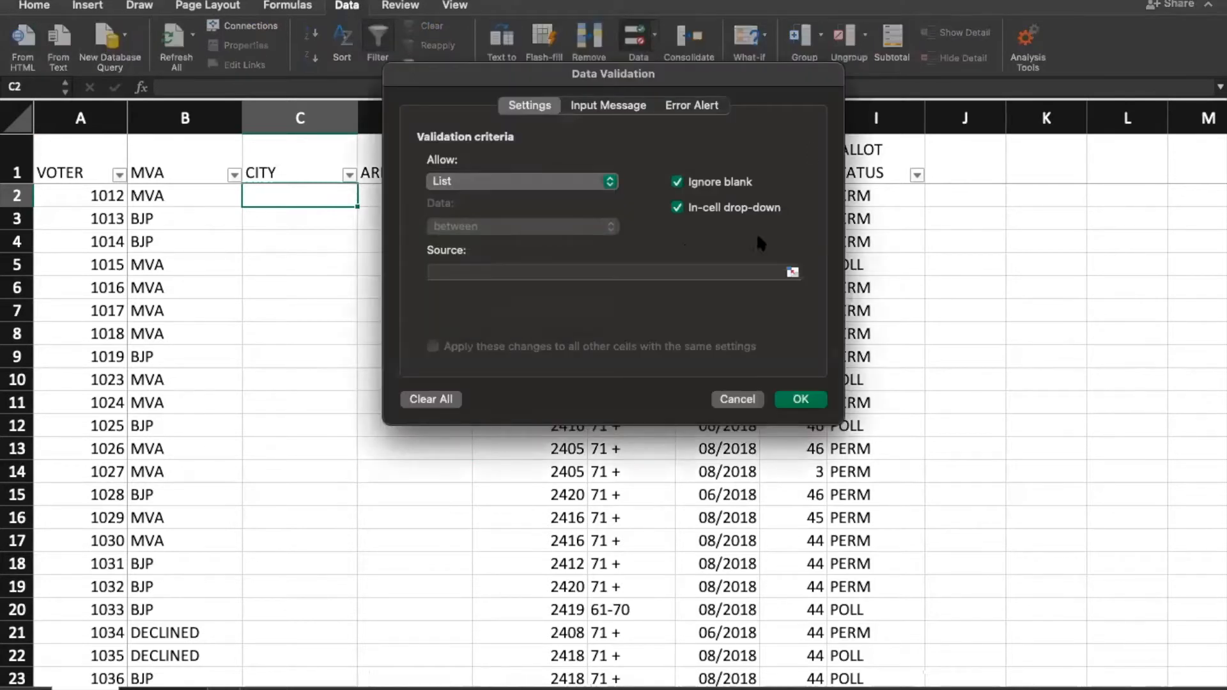
left_click(792, 274)
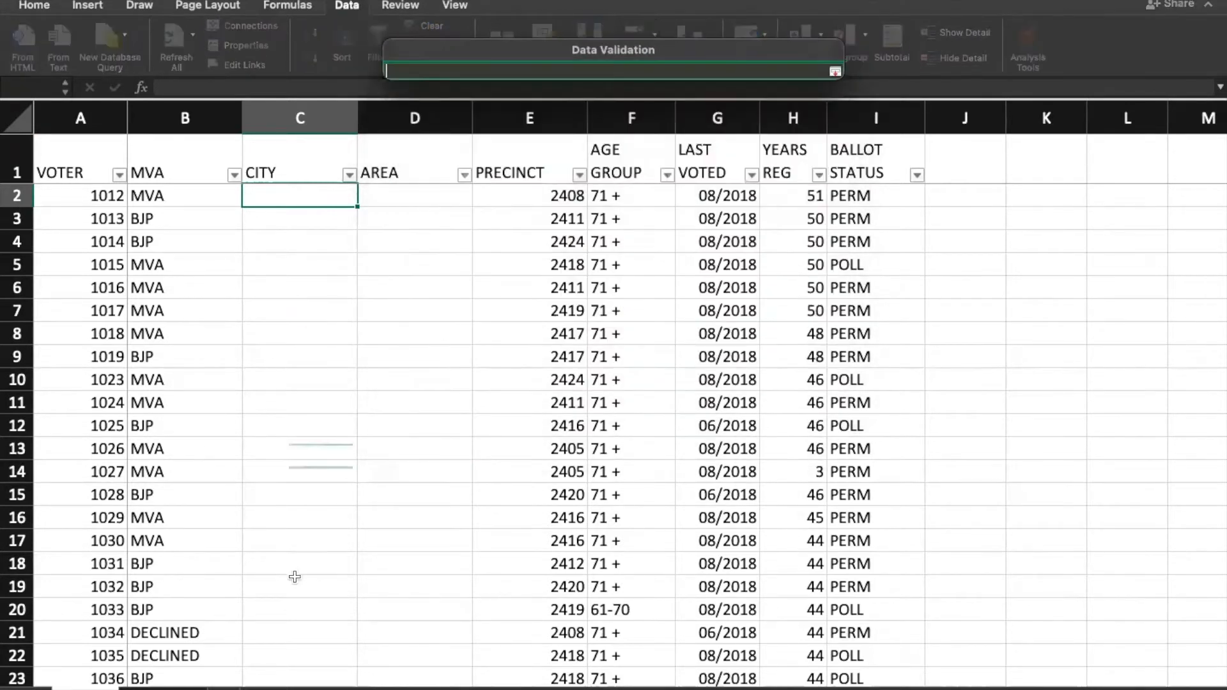
left_click(305, 687)
left_click_drag(104, 170, 122, 234)
left_click(835, 73)
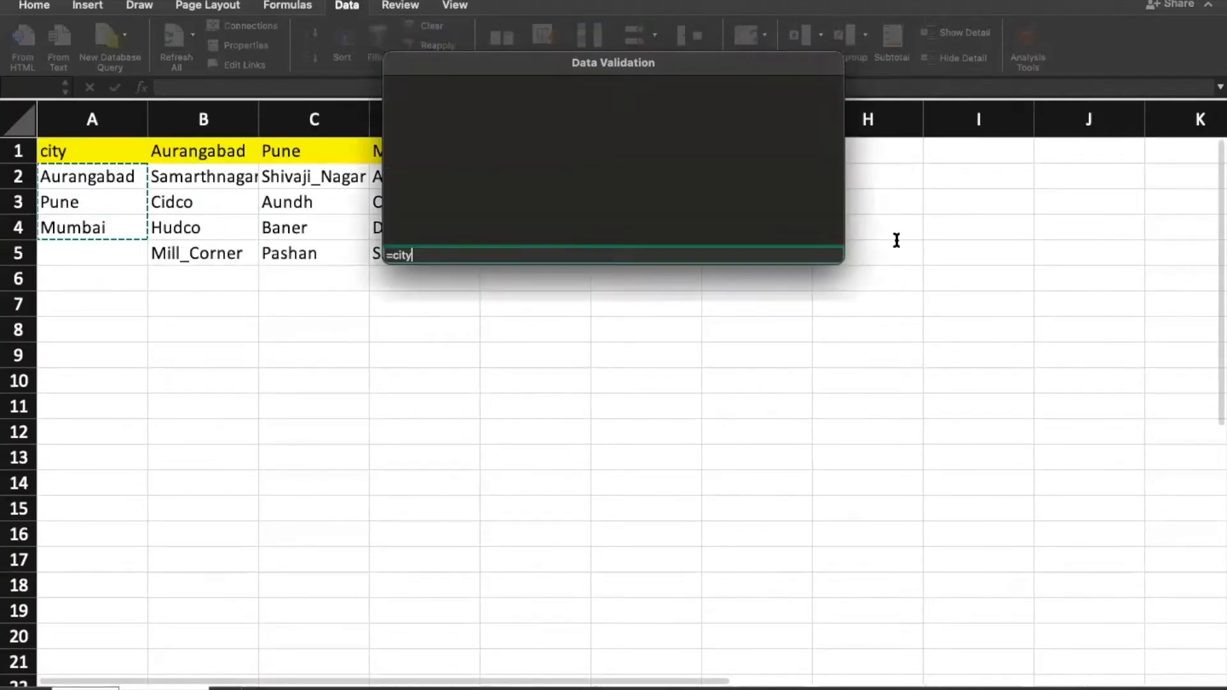
left_click(800, 400)
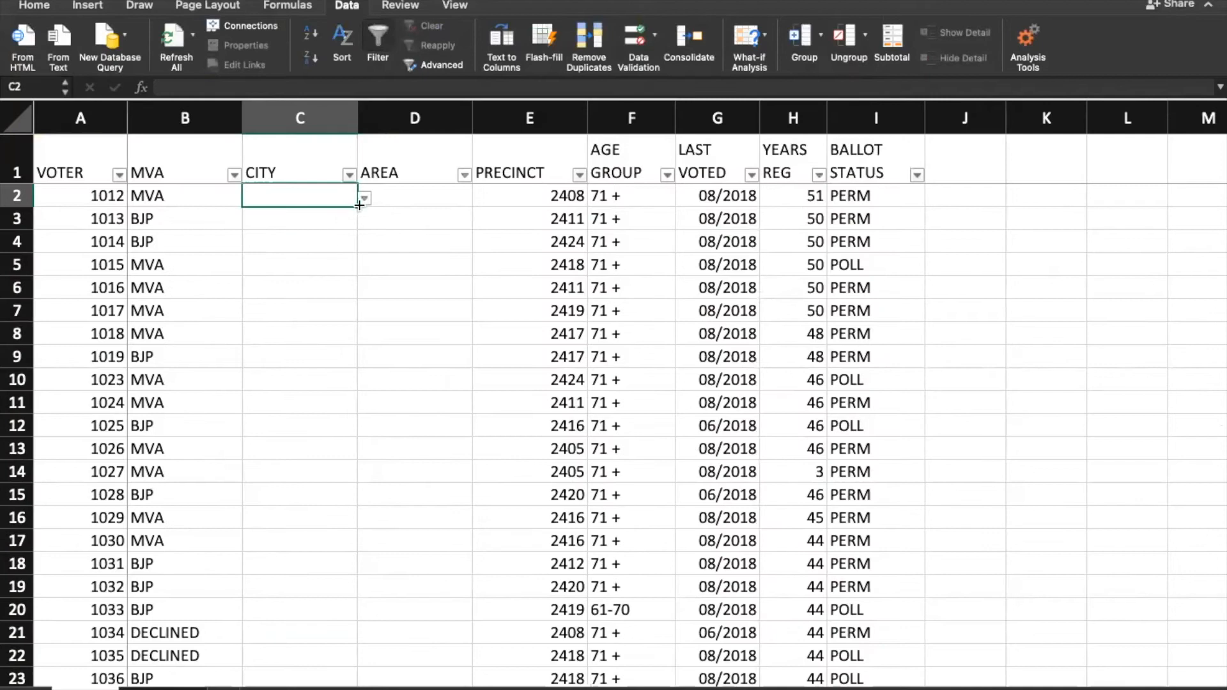
left_click(364, 198)
left_click(306, 217)
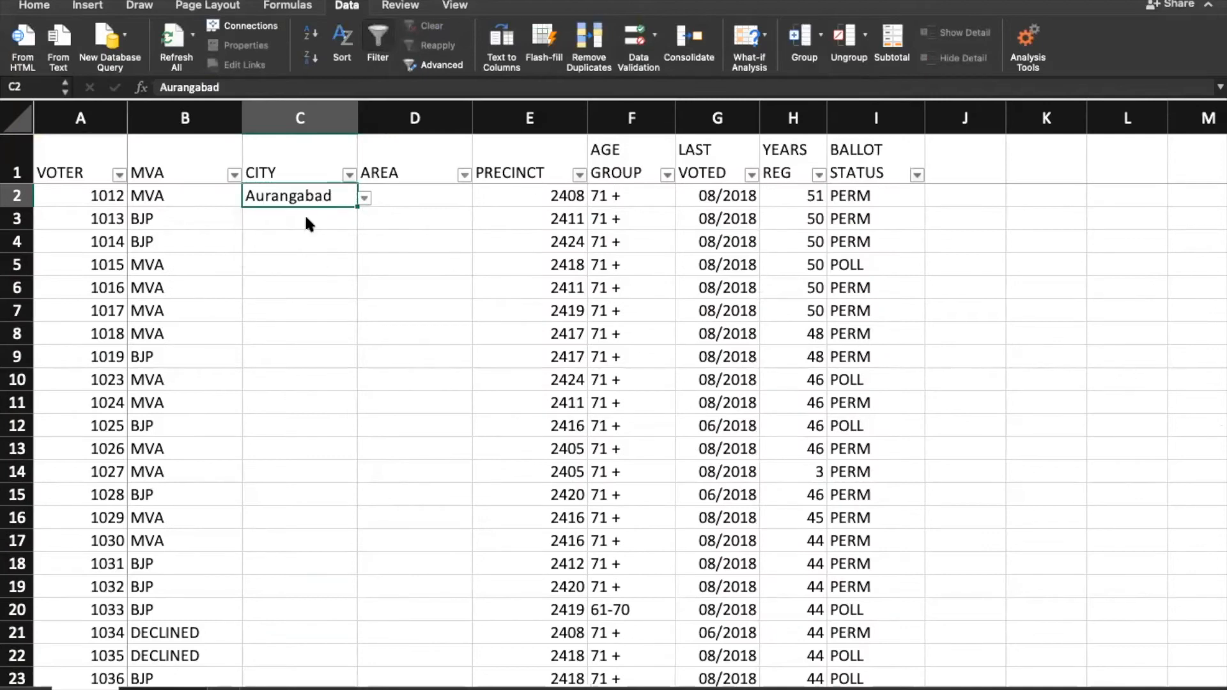
left_click(429, 200)
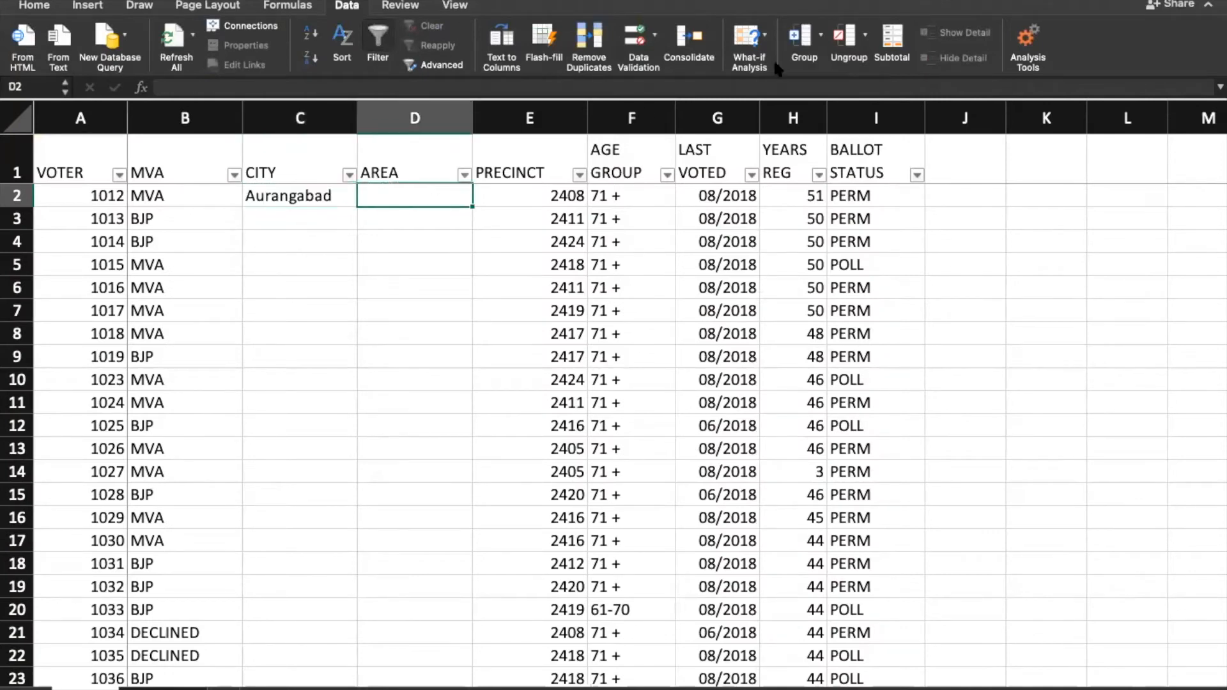
left_click(638, 42)
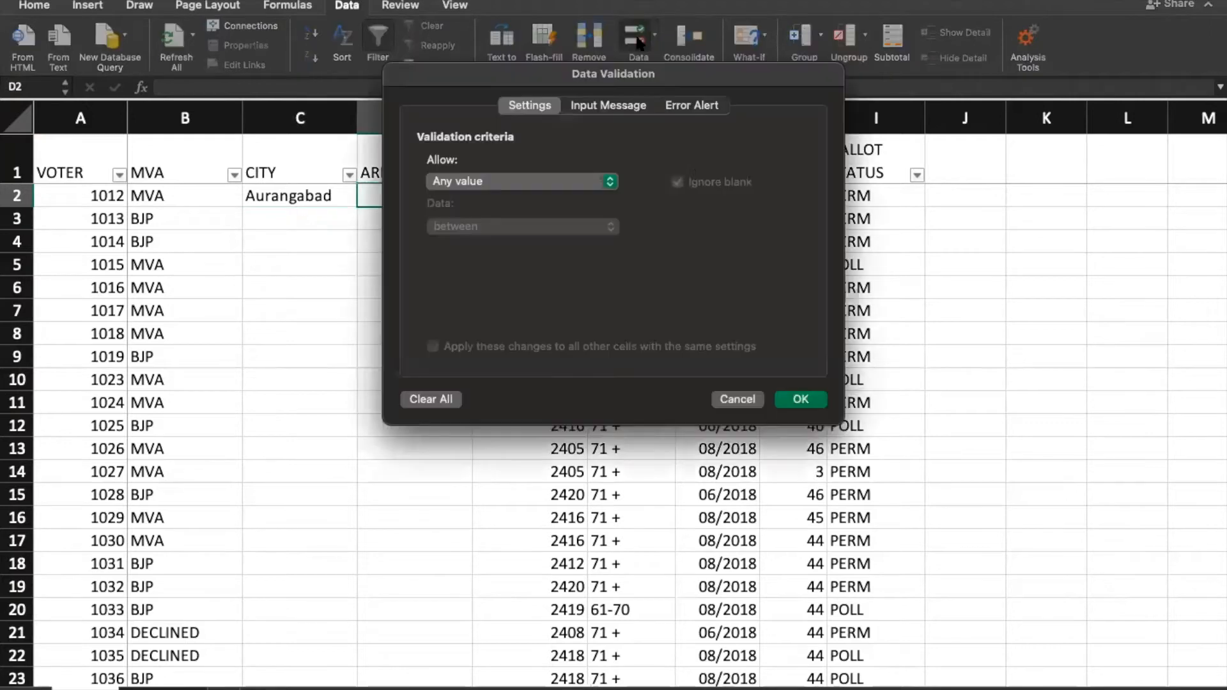
left_click(538, 184)
left_click(520, 230)
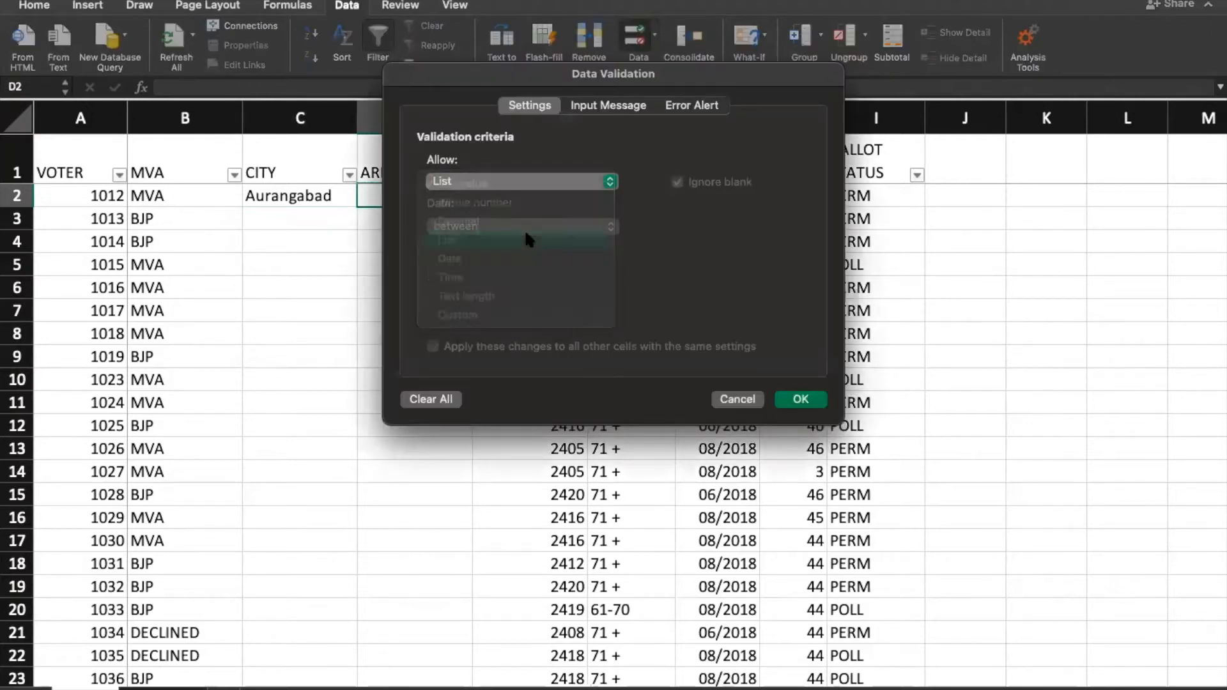
left_click(792, 272)
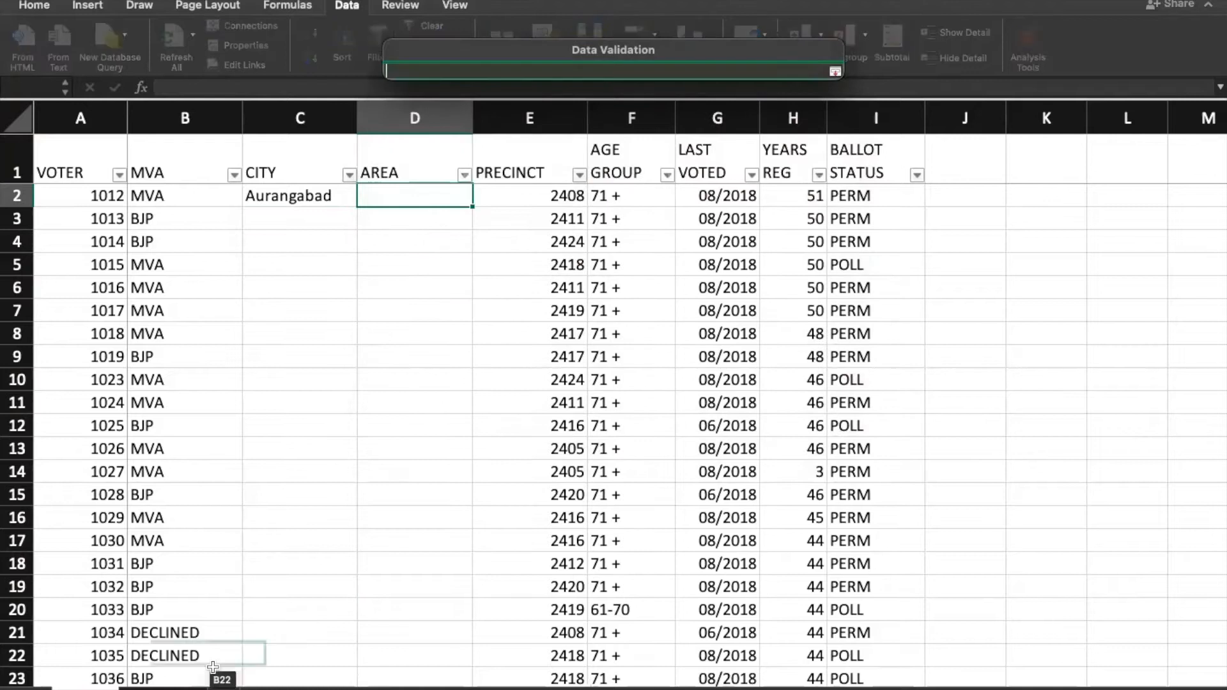
left_click(179, 685)
left_click_drag(179, 186, 173, 254)
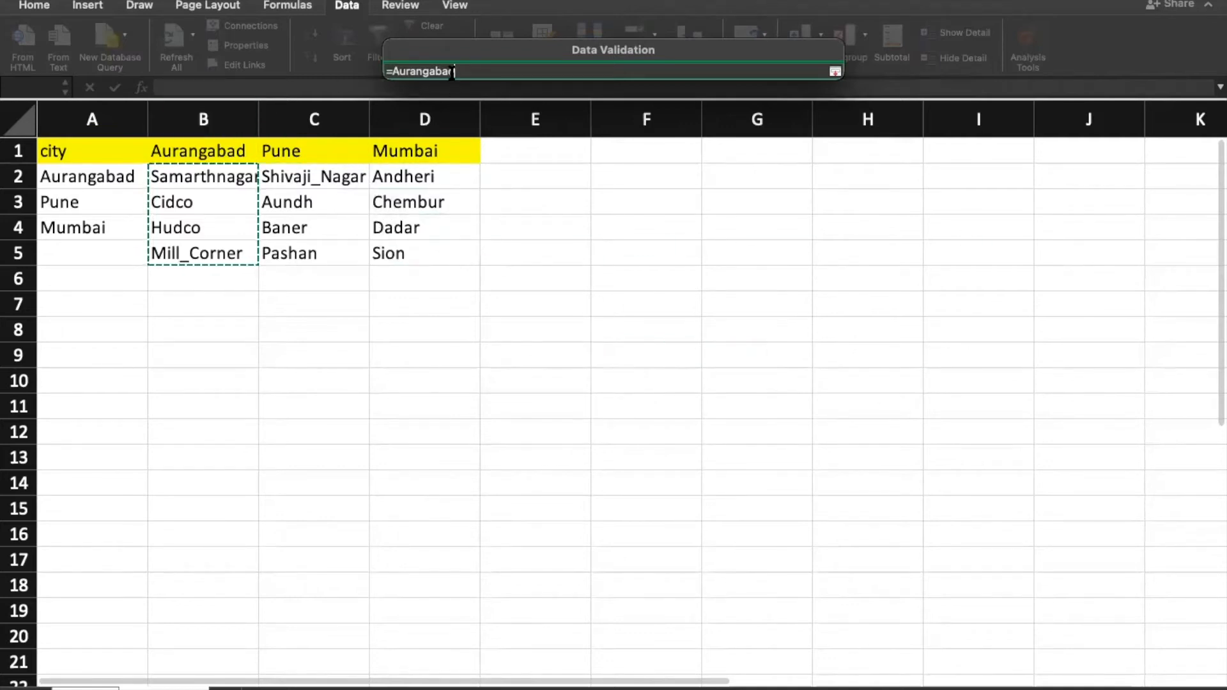
left_click(835, 72)
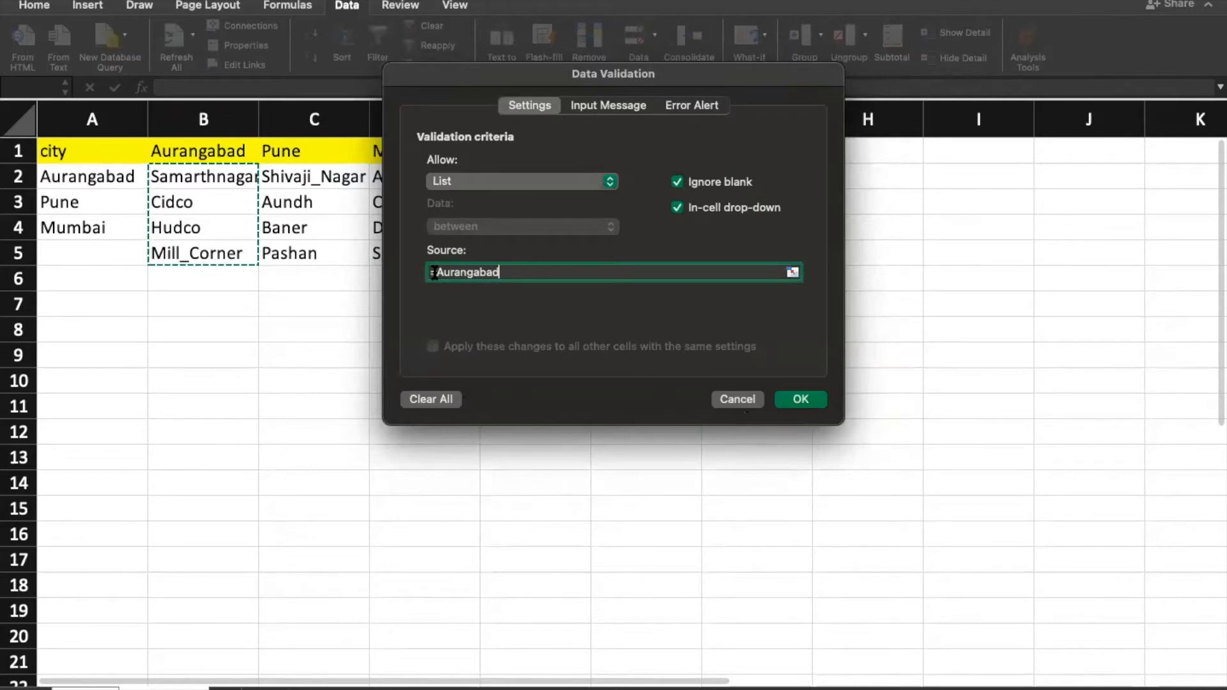
left_click(745, 402)
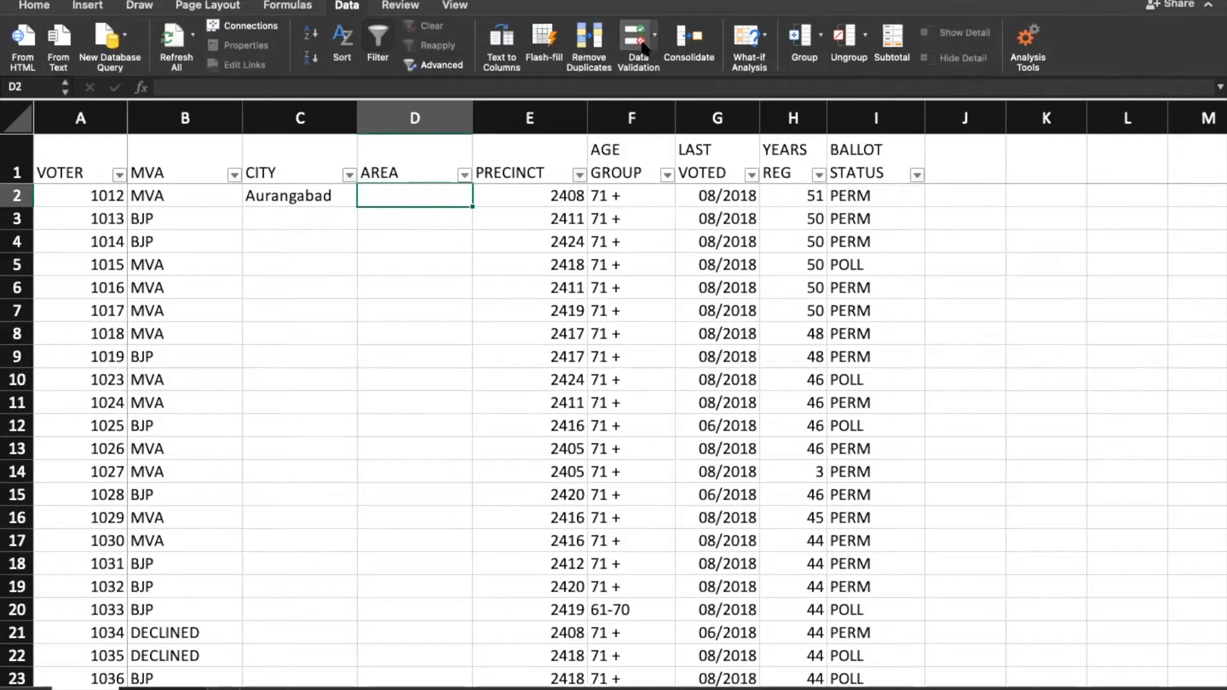
Step: Set D2's validation to a list with source =indirect($C$2) and check its area choices
left_click(641, 46)
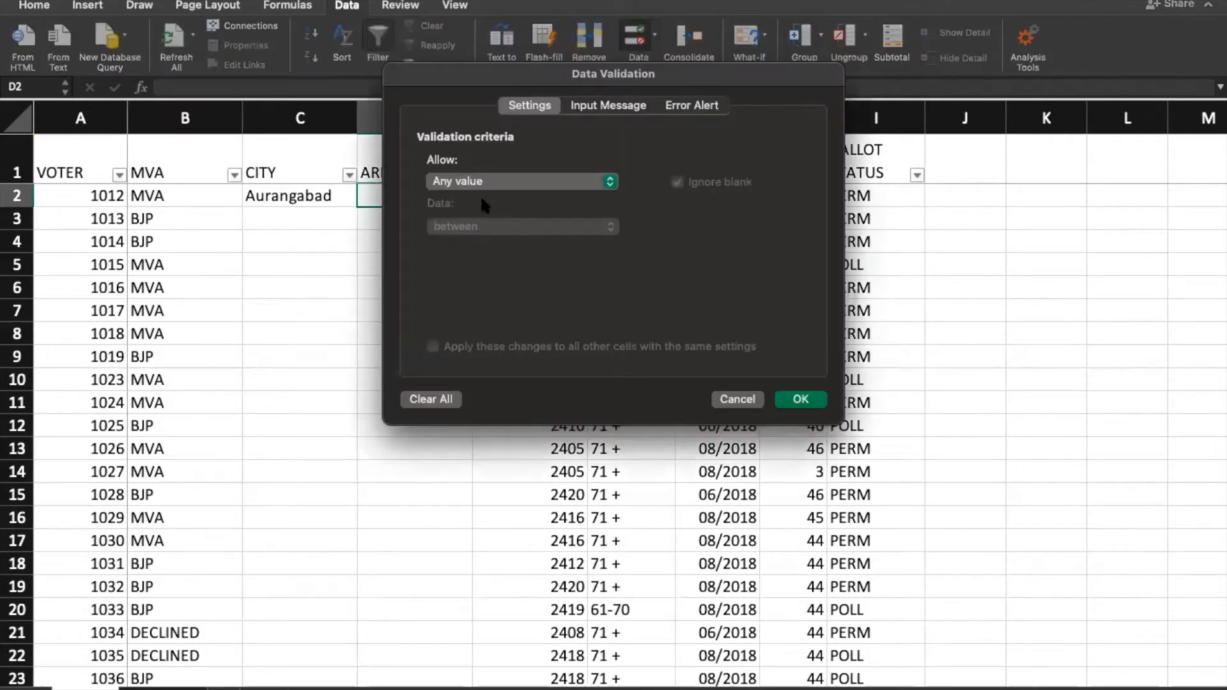
left_click(477, 184)
left_click(482, 238)
left_click(475, 273)
type("=")
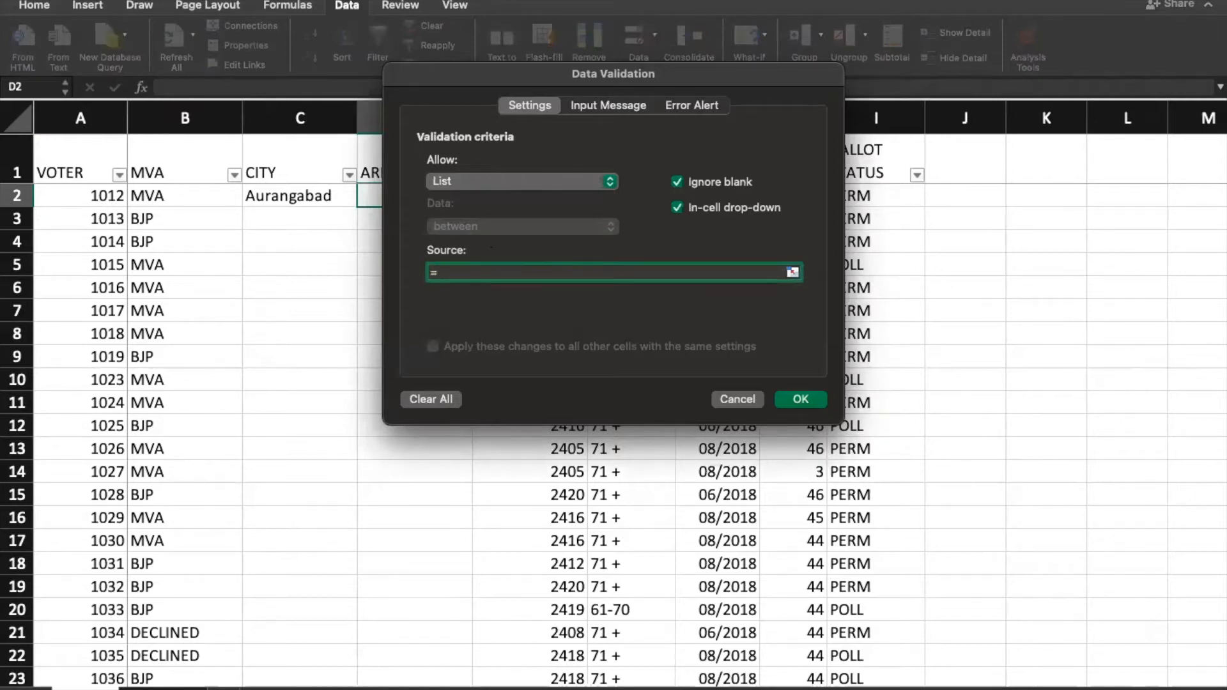
type("indirect(")
left_click(292, 197)
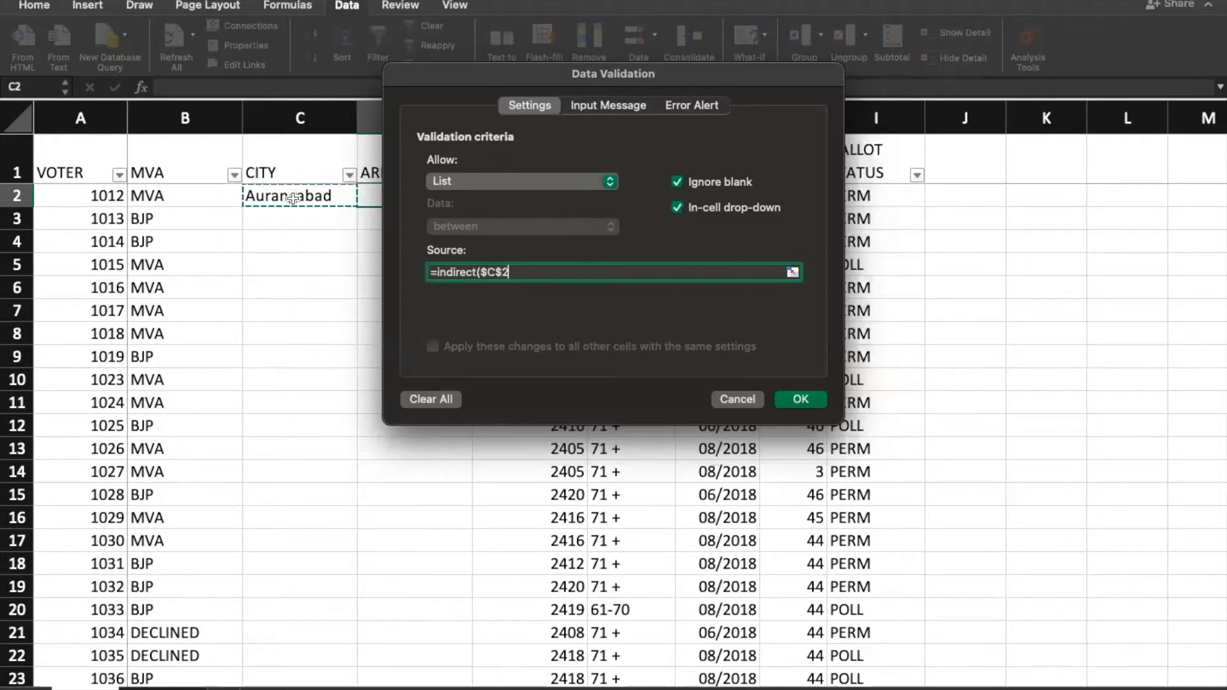
type(")")
key("Return")
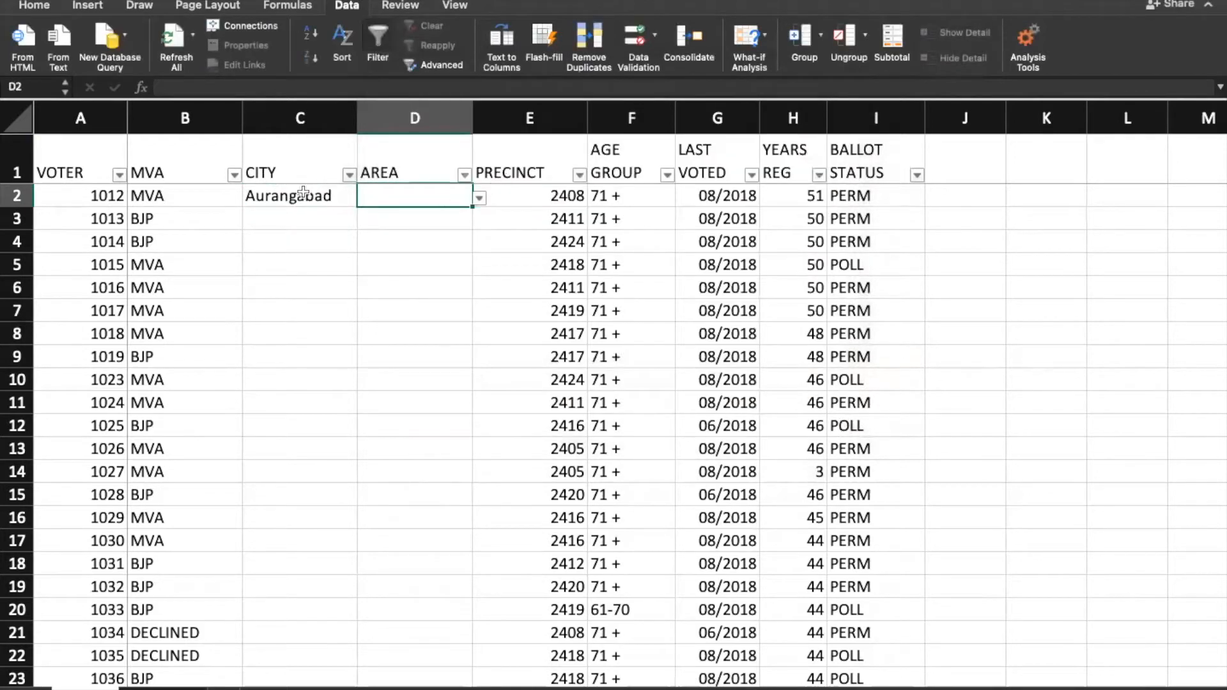
left_click(479, 198)
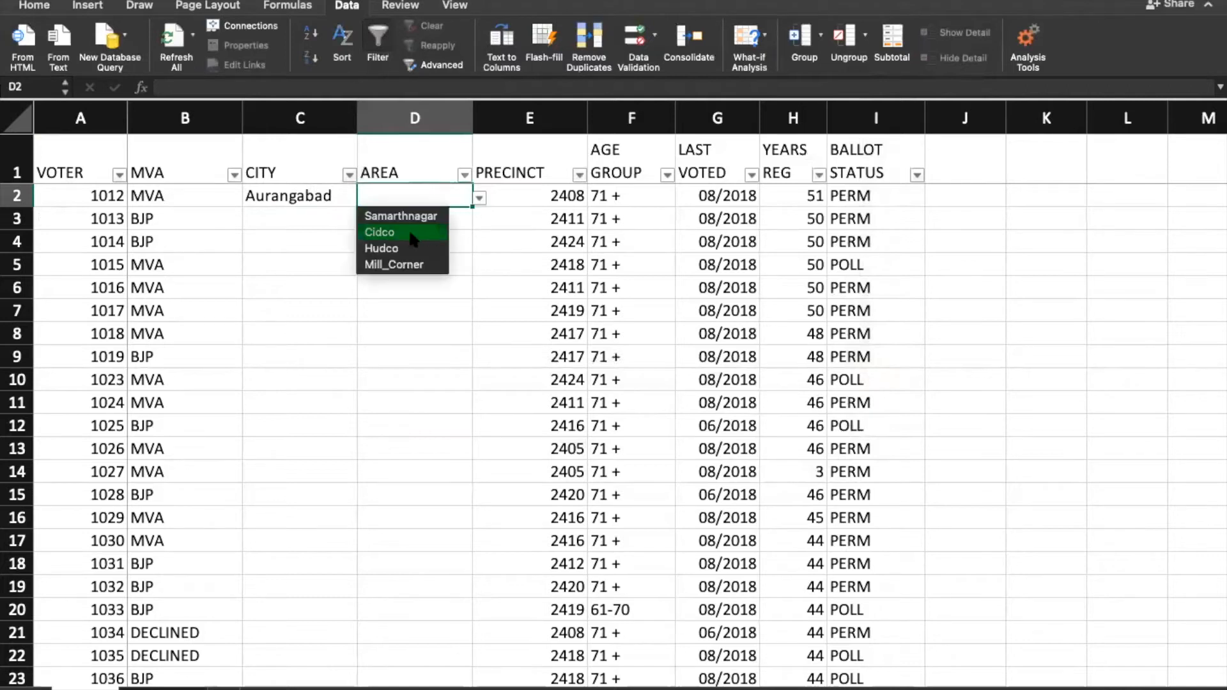
Step: Switch C2 to Pune and check that D2 now offers Pune's areas
left_click(300, 199)
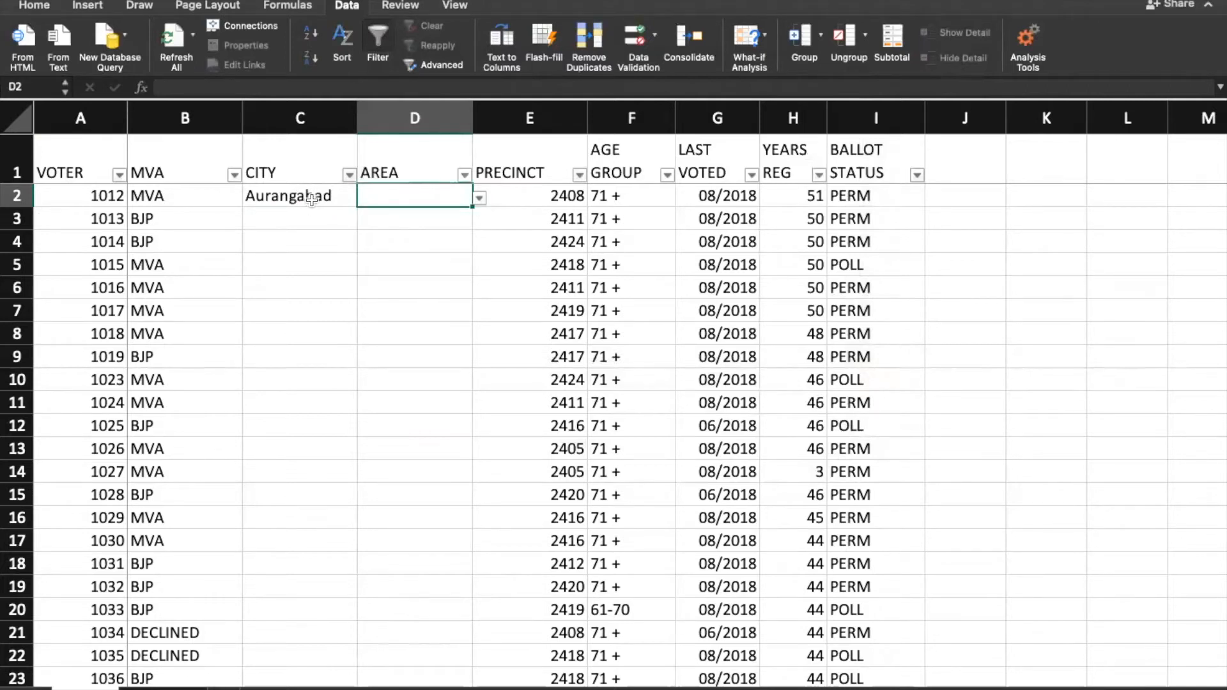
left_click(313, 198)
left_click(364, 198)
left_click(348, 232)
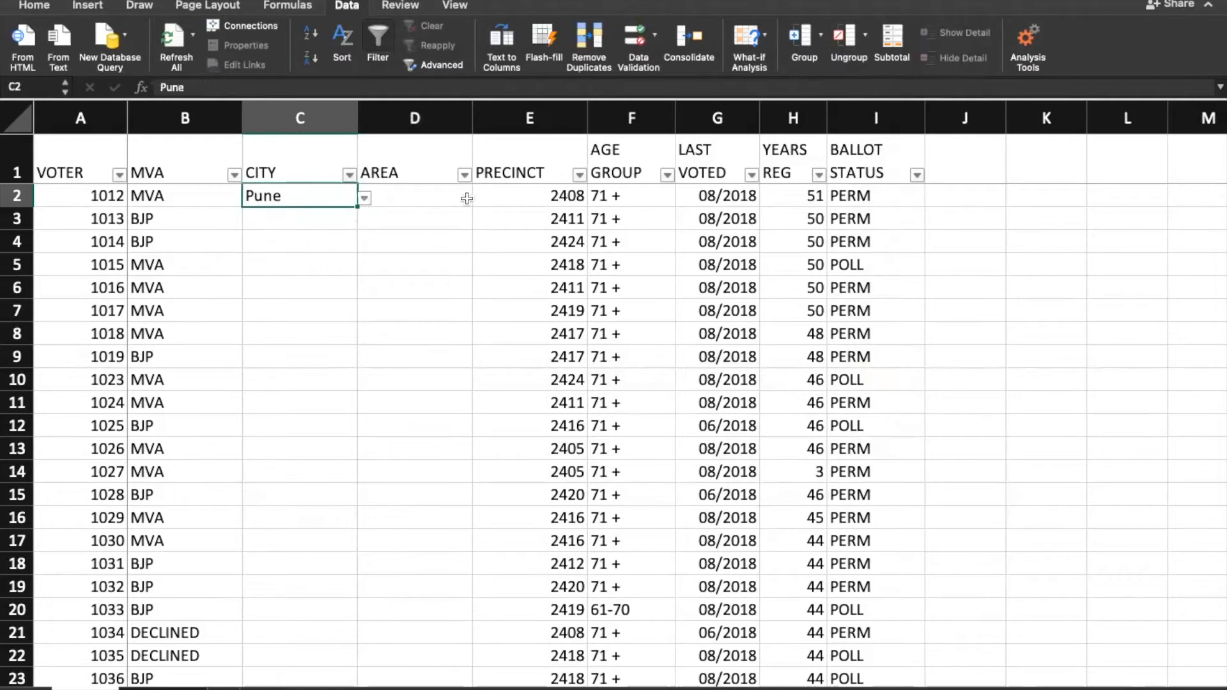
left_click(466, 198)
left_click(478, 199)
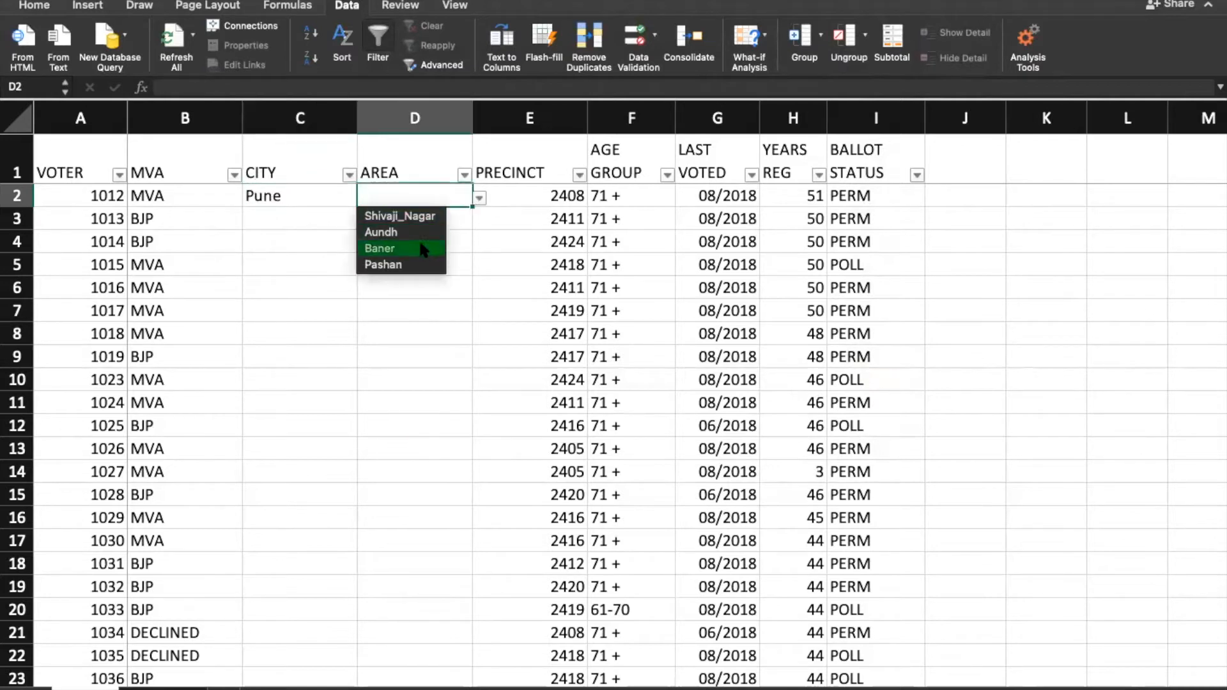
left_click(337, 203)
Step: Set C2 to Mumbai and D2 to Andheri, then select both cells
left_click(330, 198)
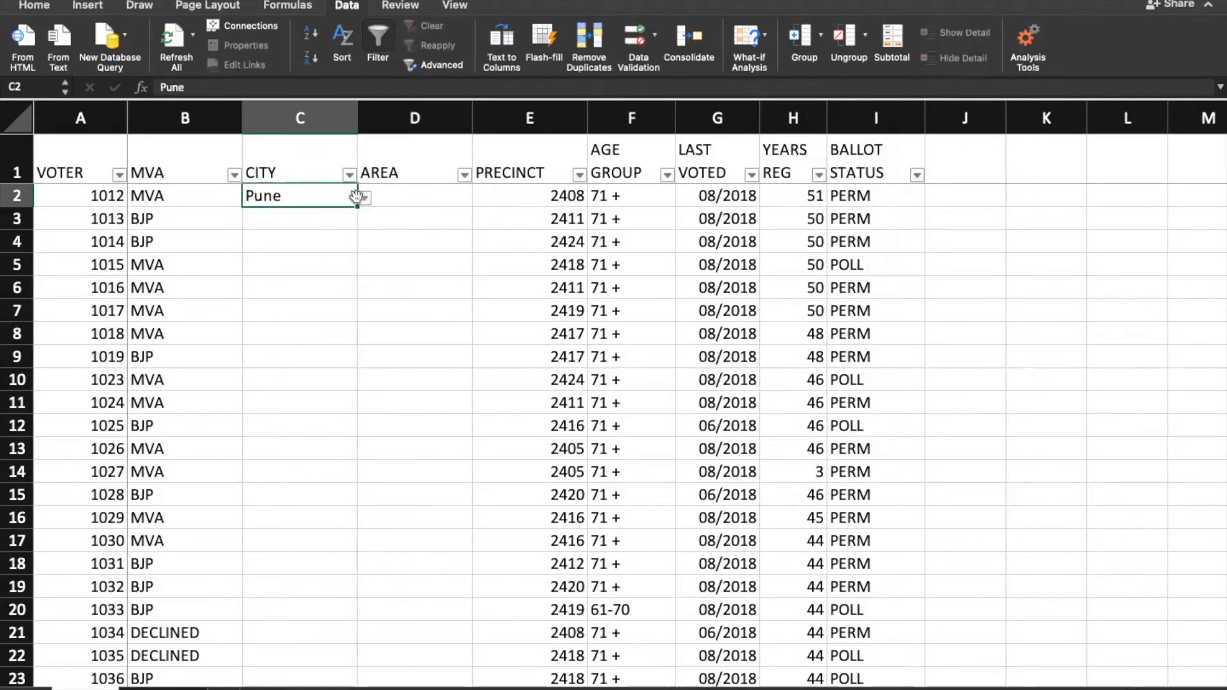
left_click(364, 198)
left_click(307, 249)
left_click(460, 195)
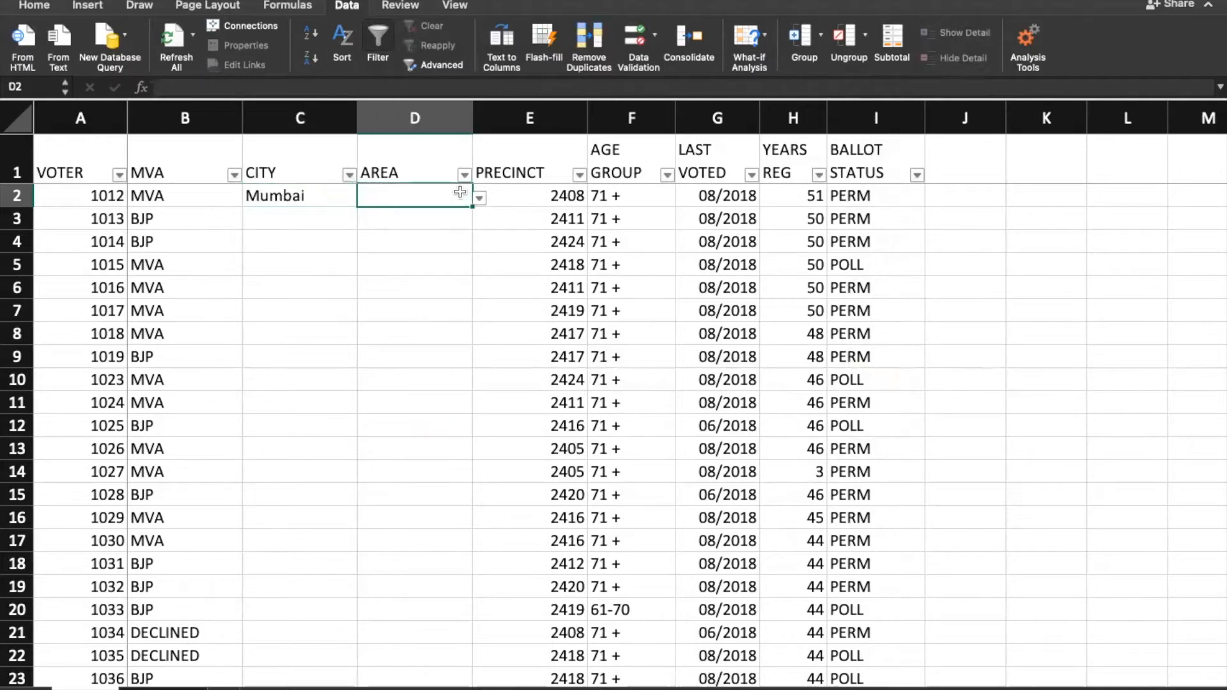
left_click(479, 198)
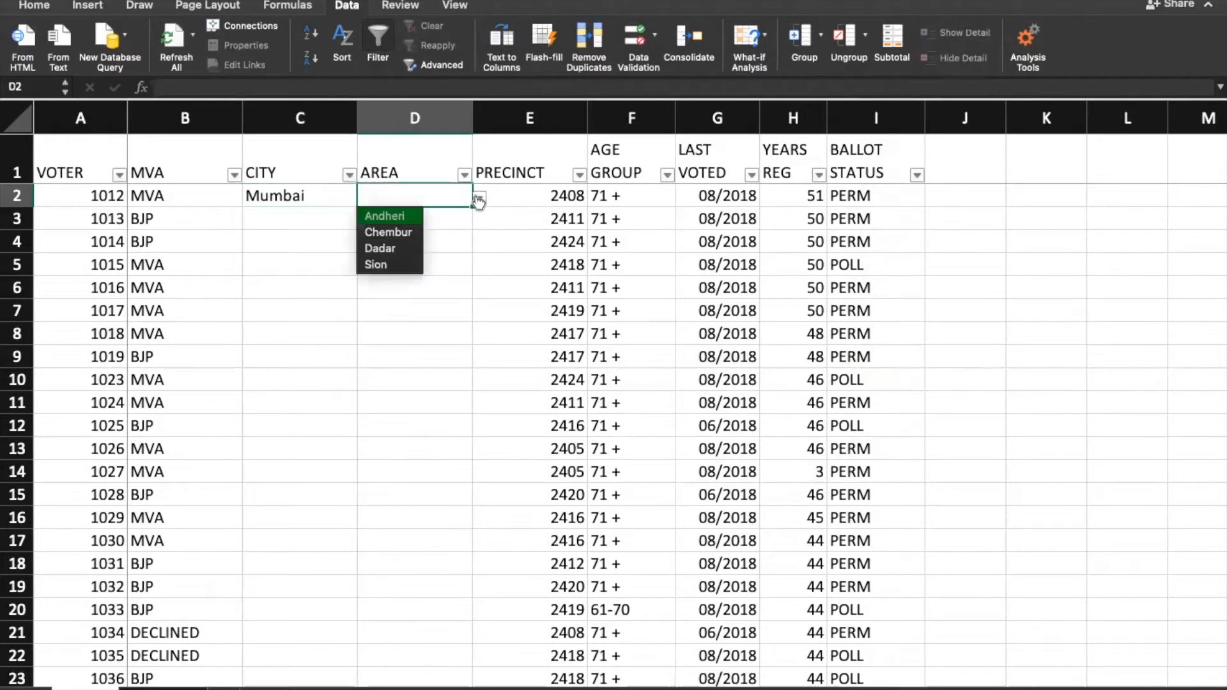
left_click(386, 218)
left_click(278, 218)
left_click(282, 195)
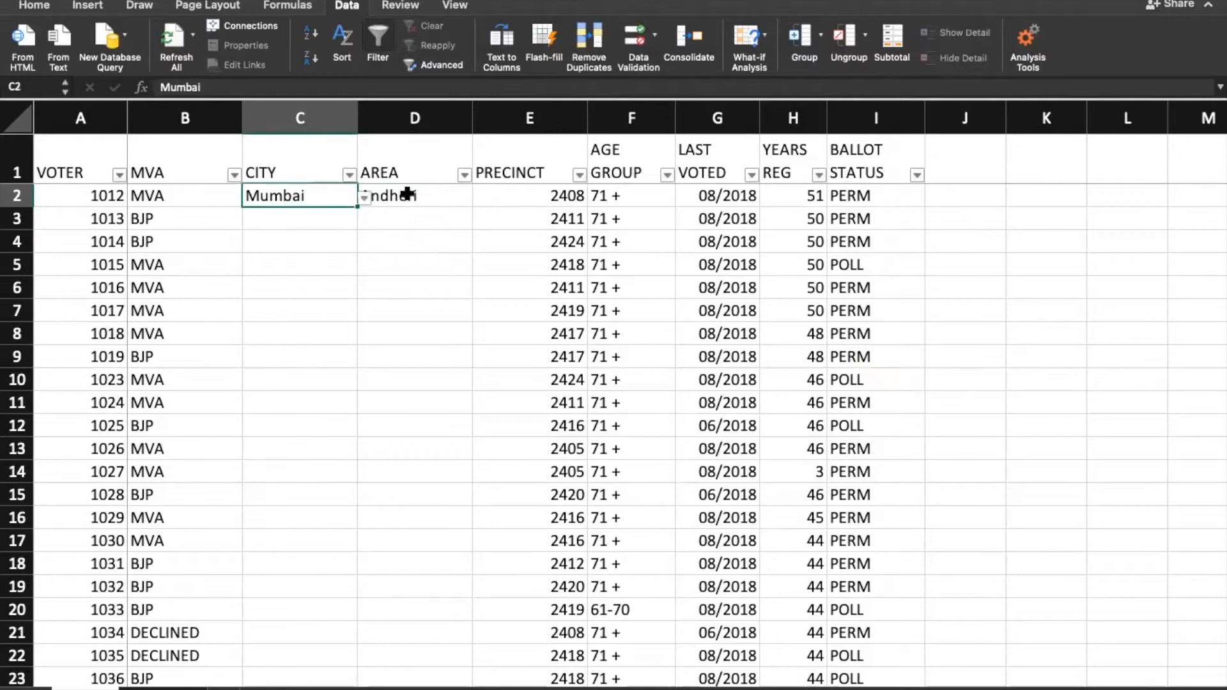
left_click(406, 195)
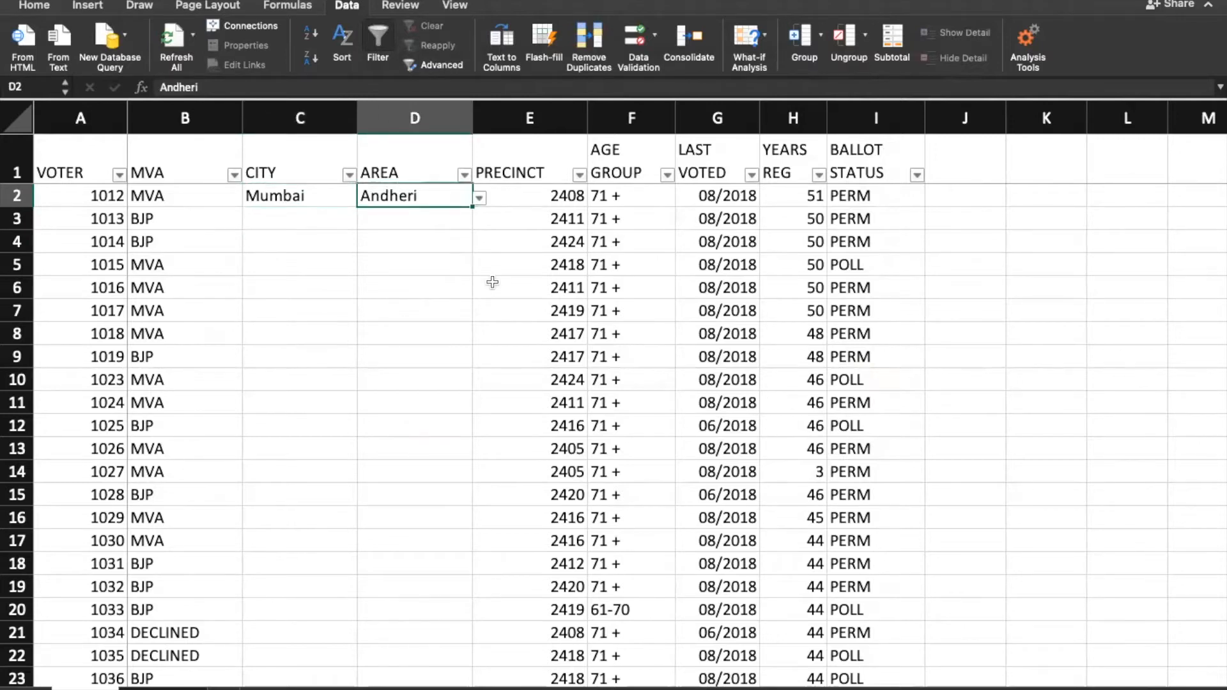
key("shift+Left")
key("super+c")
key("Down")
key("Left")
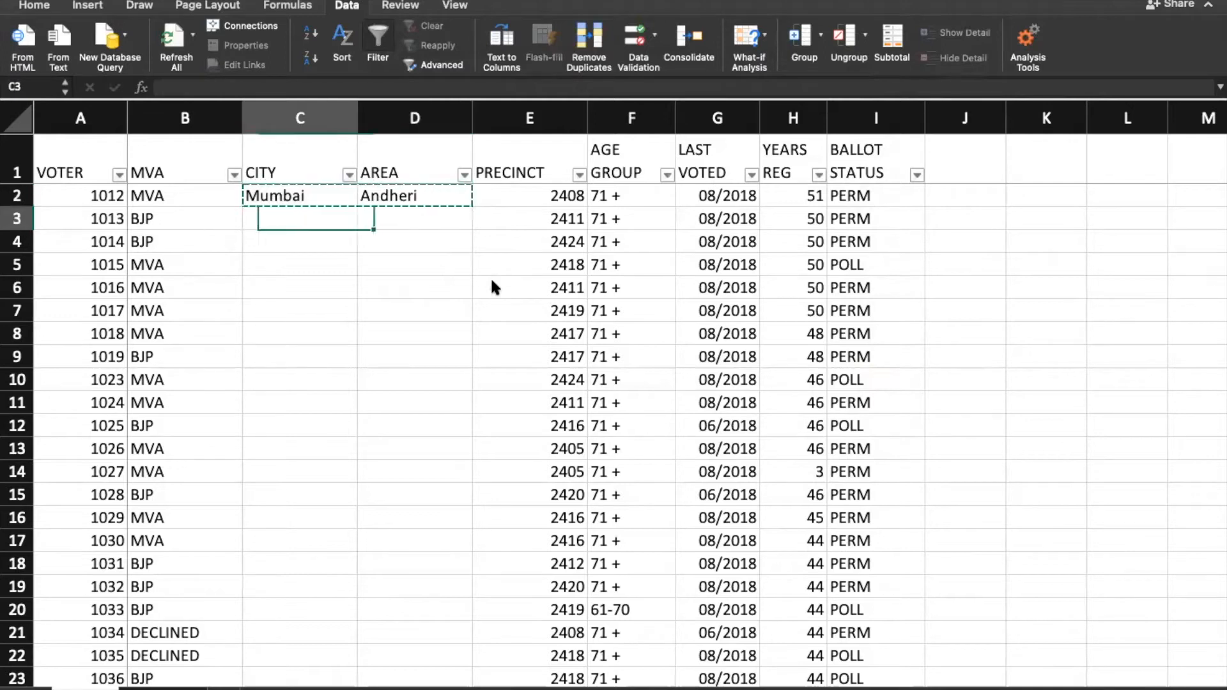
key("shift+Down")
key("shift+Down")
key("shift+Down")
key("shift+Down")
key("shift+Down")
key("shift+Down")
key("shift+Down")
key("shift+Down")
key("shift+Down")
key("shift+Down")
key("shift+Down")
key("shift+Down")
key("shift+Down")
key("shift+Down")
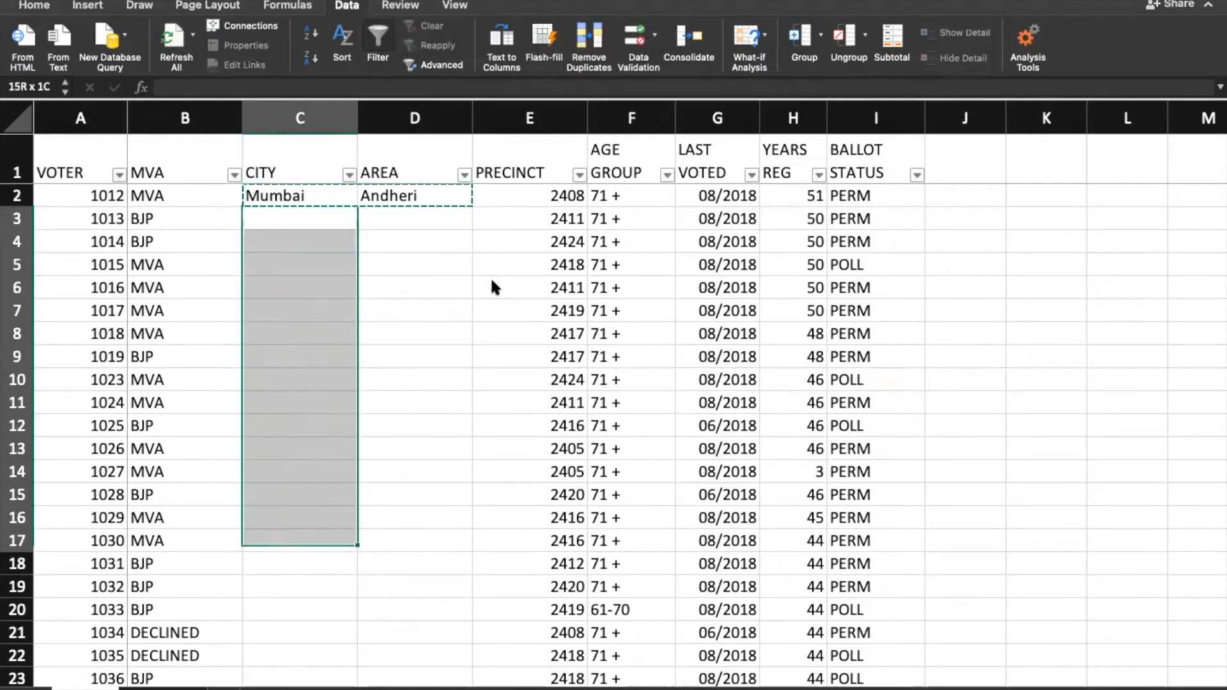
key("shift+Down")
key("shift+Down")
key("shift+Down")
key("shift+Down")
key("shift+Down")
key("shift+Down")
key("shift+Down")
key("shift+Down")
key("shift+Down")
key("shift+Down")
key("shift+Down")
key("shift+Down")
key("shift+Down")
key("shift+Down")
key("shift+Down")
key("shift+Down")
key("shift+Left")
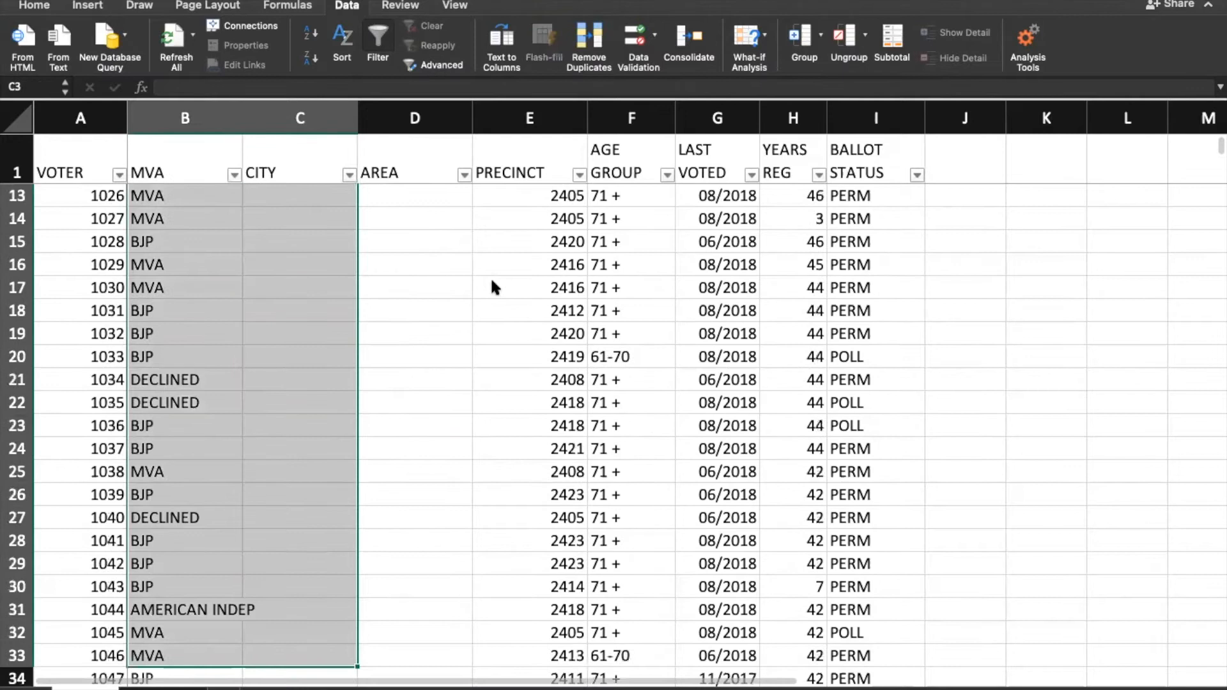
key("shift+Left")
key("super+shift+Down")
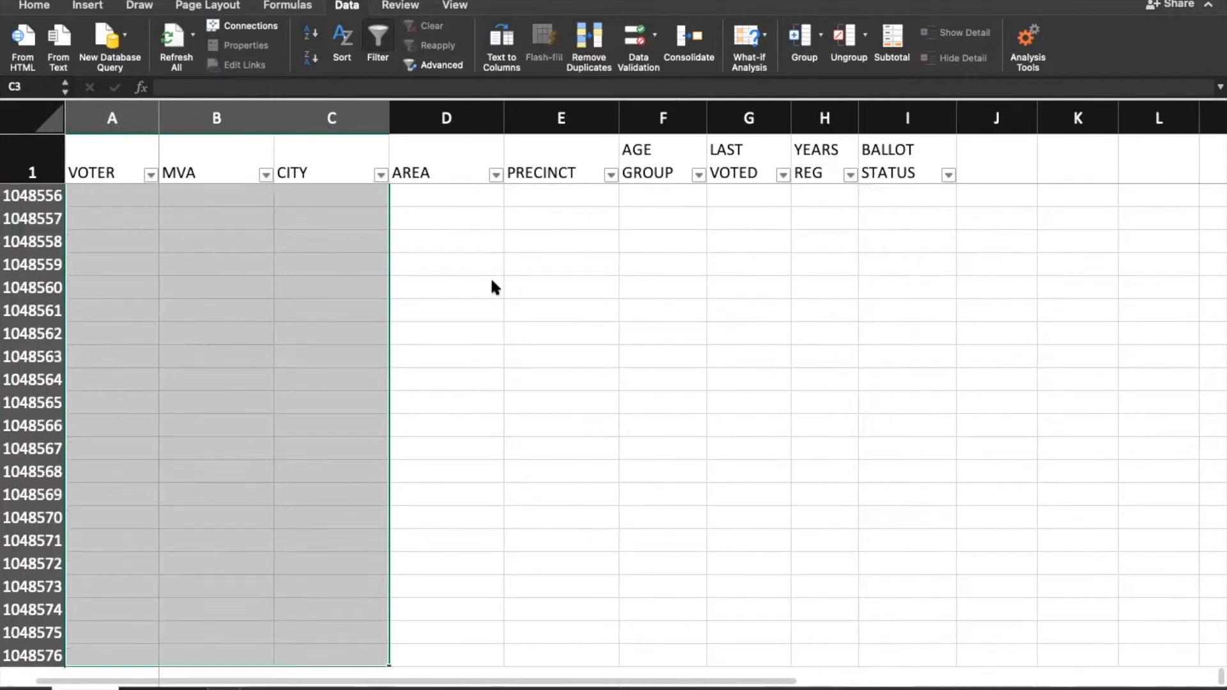
key("super+shift+Up")
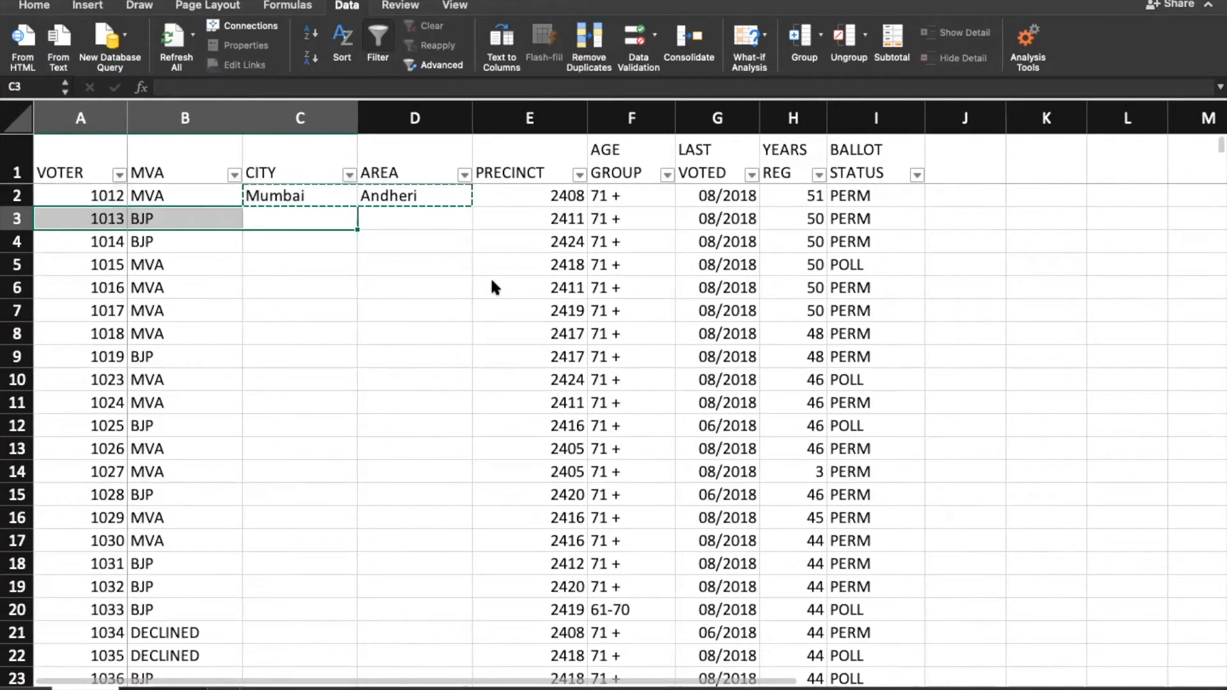
key("Left")
key("Left")
key("Right")
key("Right")
key("Up")
key("shift+Right")
key("shift+Left")
key("shift+Right")
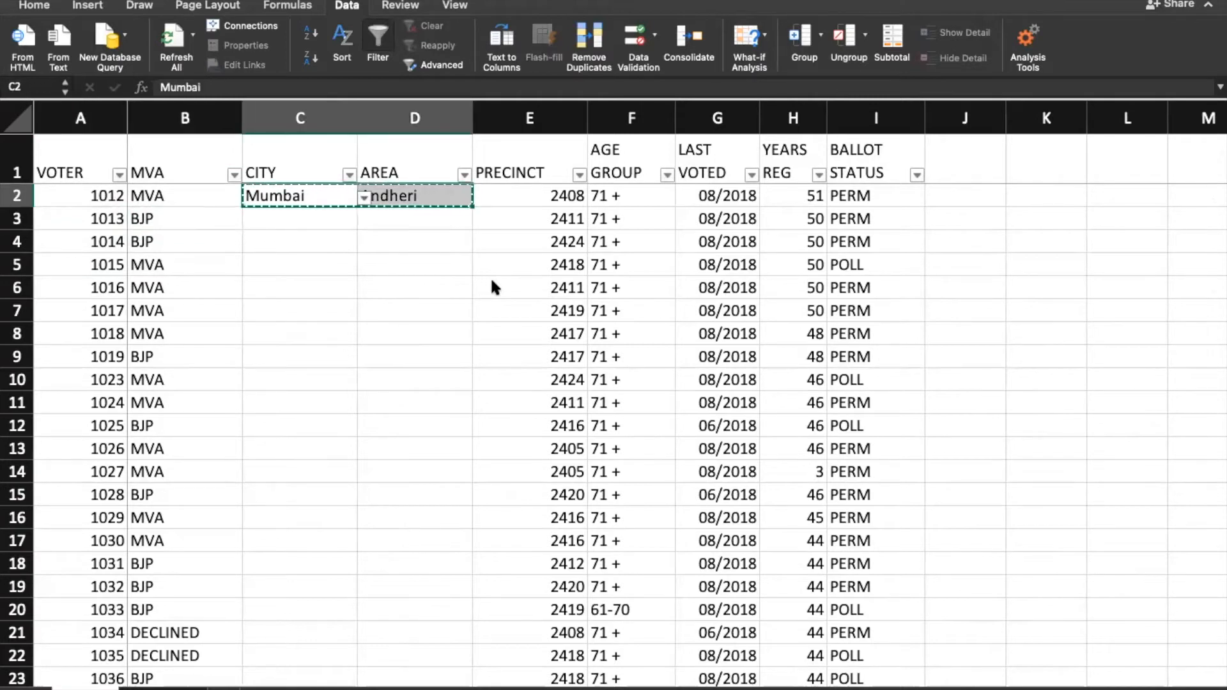
key("Left")
key("Left")
key("super+Down")
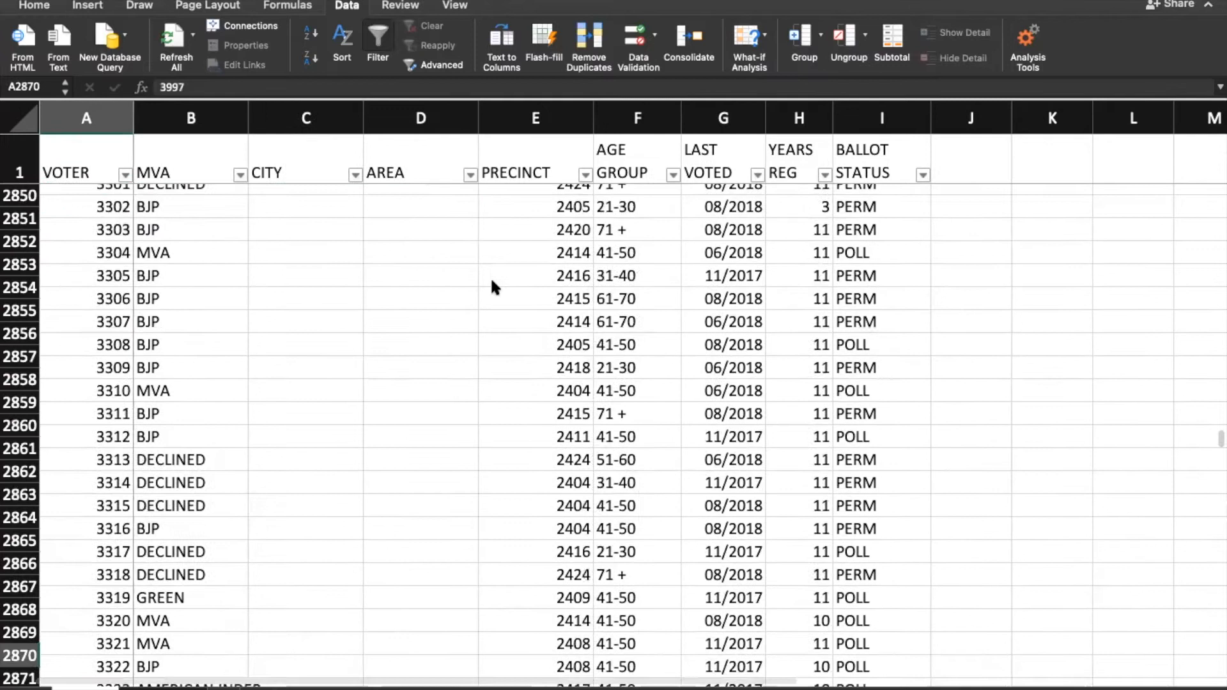
key("Right")
key("Right")
key("shift+Right")
key("shift+super+Up")
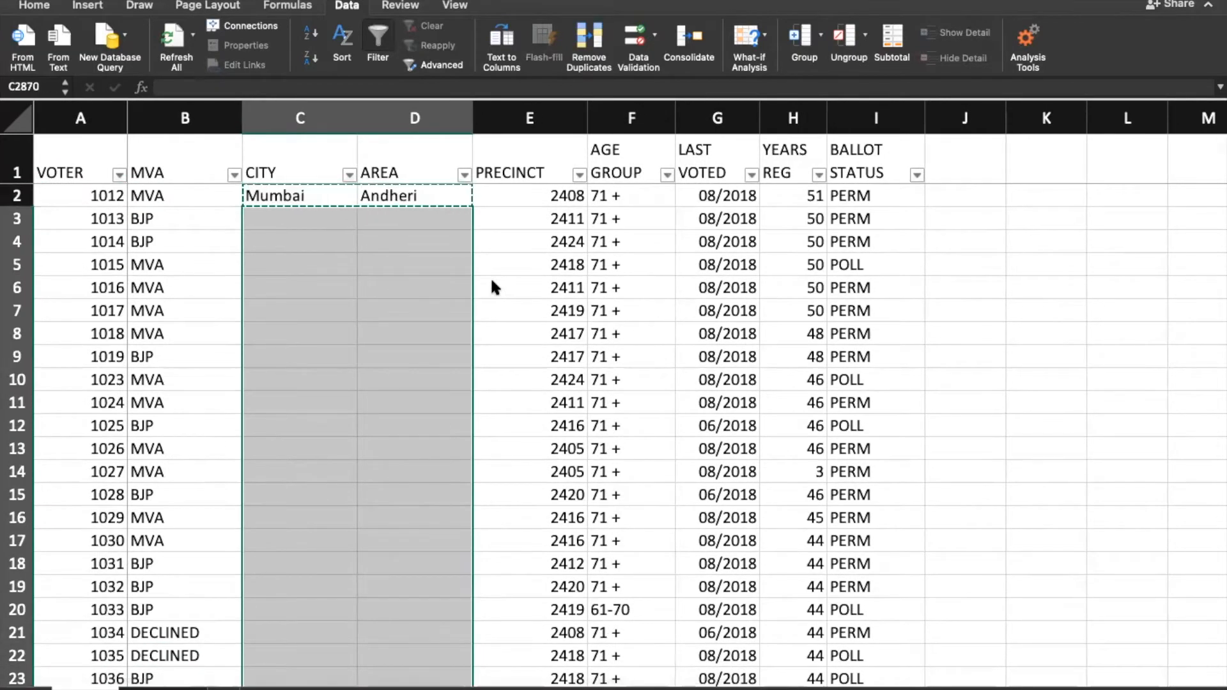
key("super+v")
key("super+z")
Step: Pick Aurangabad in C3 and check which areas D3's drop-down offers
left_click(279, 309)
left_click(320, 359)
left_click(324, 426)
left_click(329, 474)
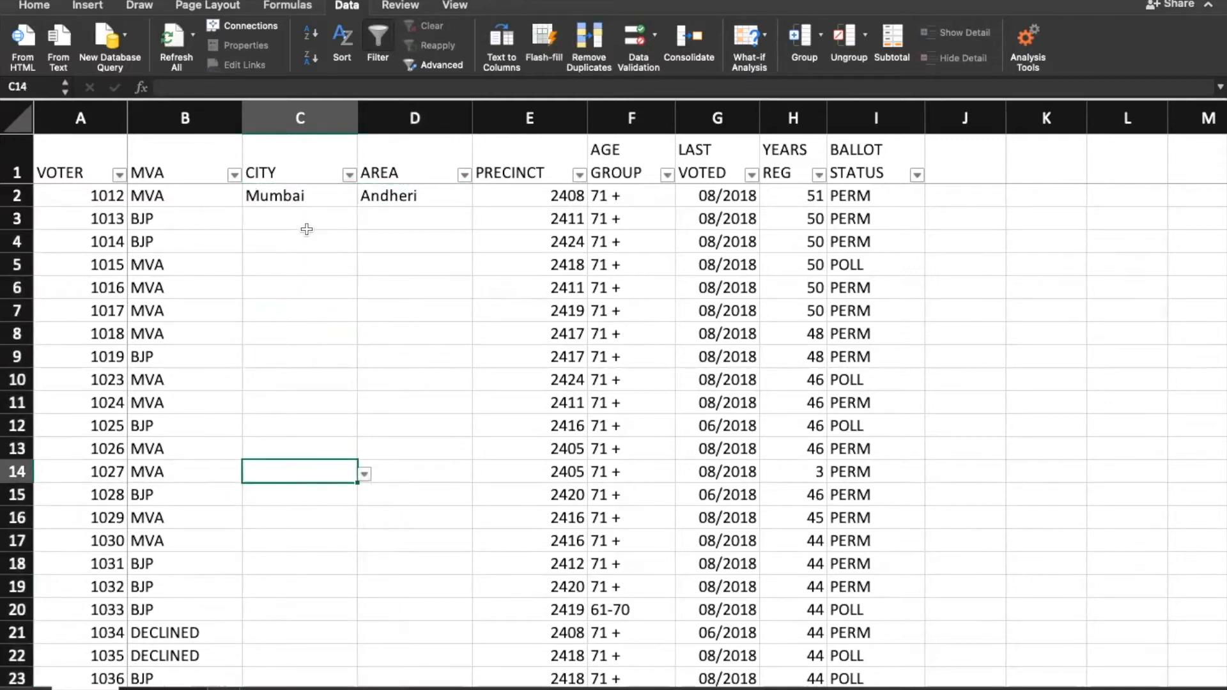
left_click(307, 229)
left_click(364, 222)
left_click(303, 241)
left_click(437, 219)
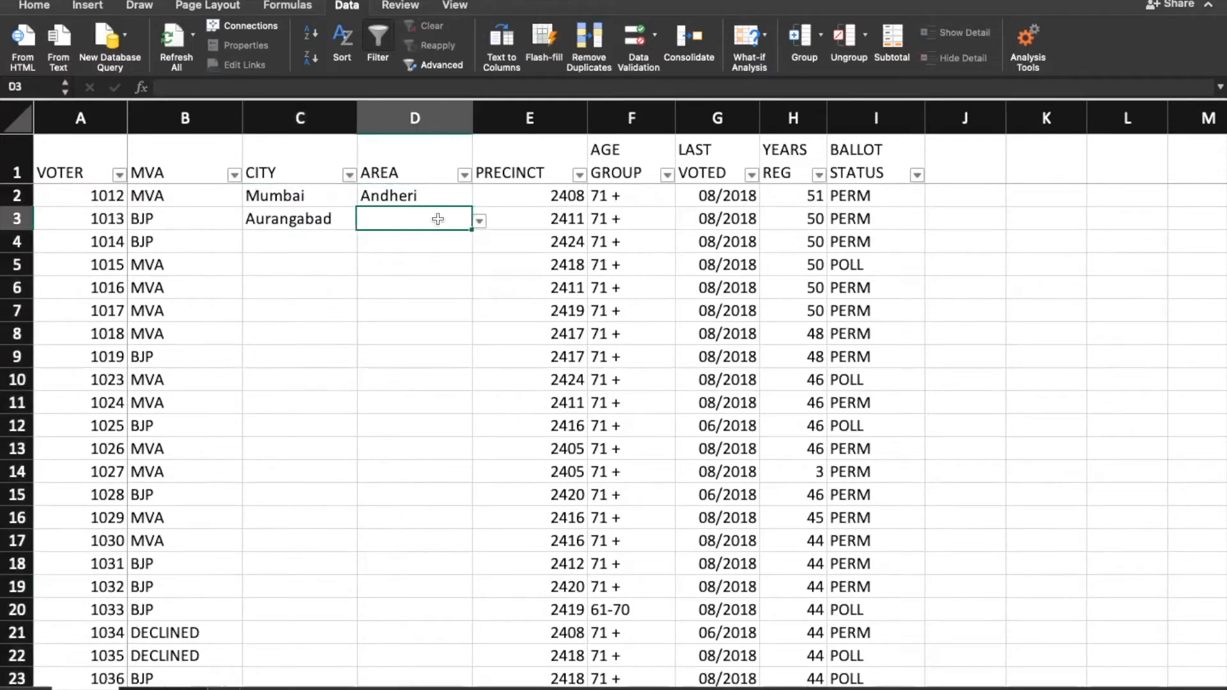
left_click(480, 220)
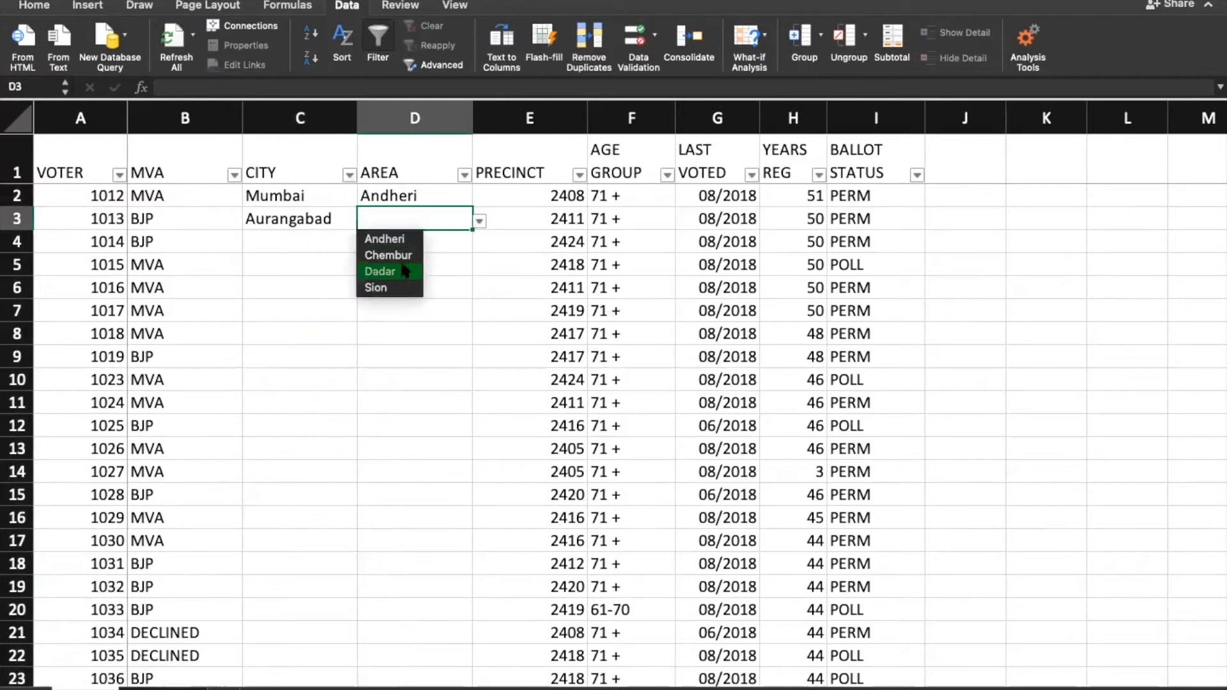
left_click(272, 222)
Step: Clear C3 and reopen the Andheri cell's validation settings to inspect its Source formula
left_click(387, 203)
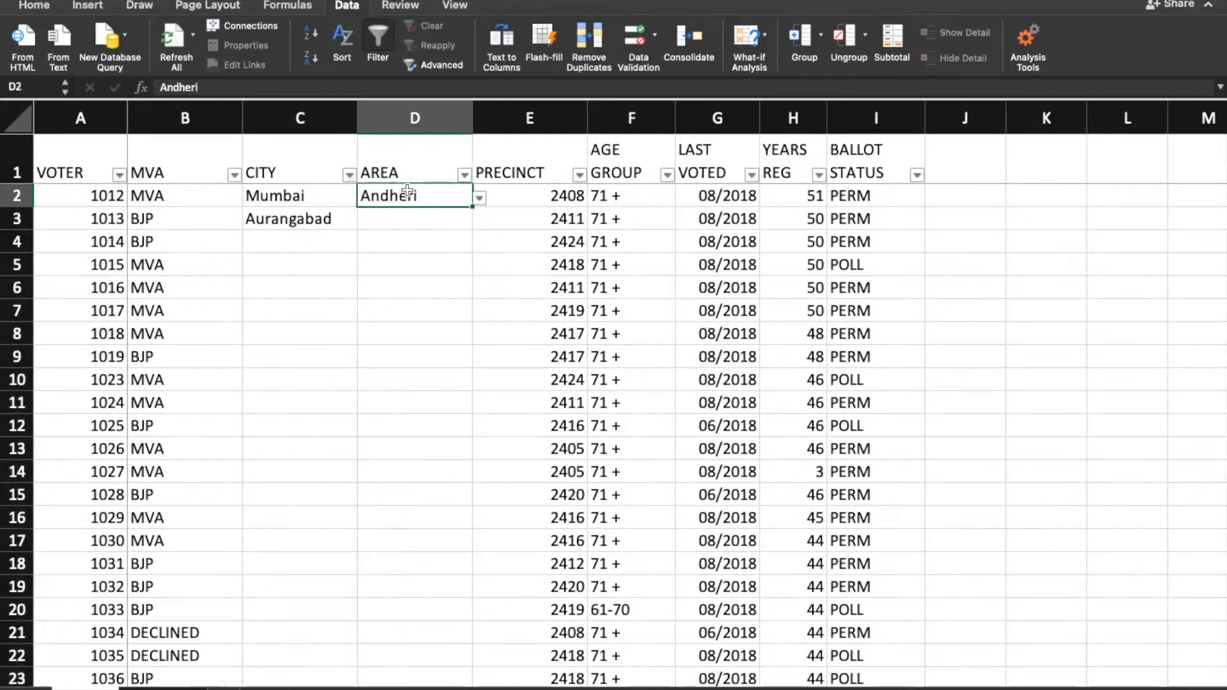
left_click(296, 224)
key("Delete")
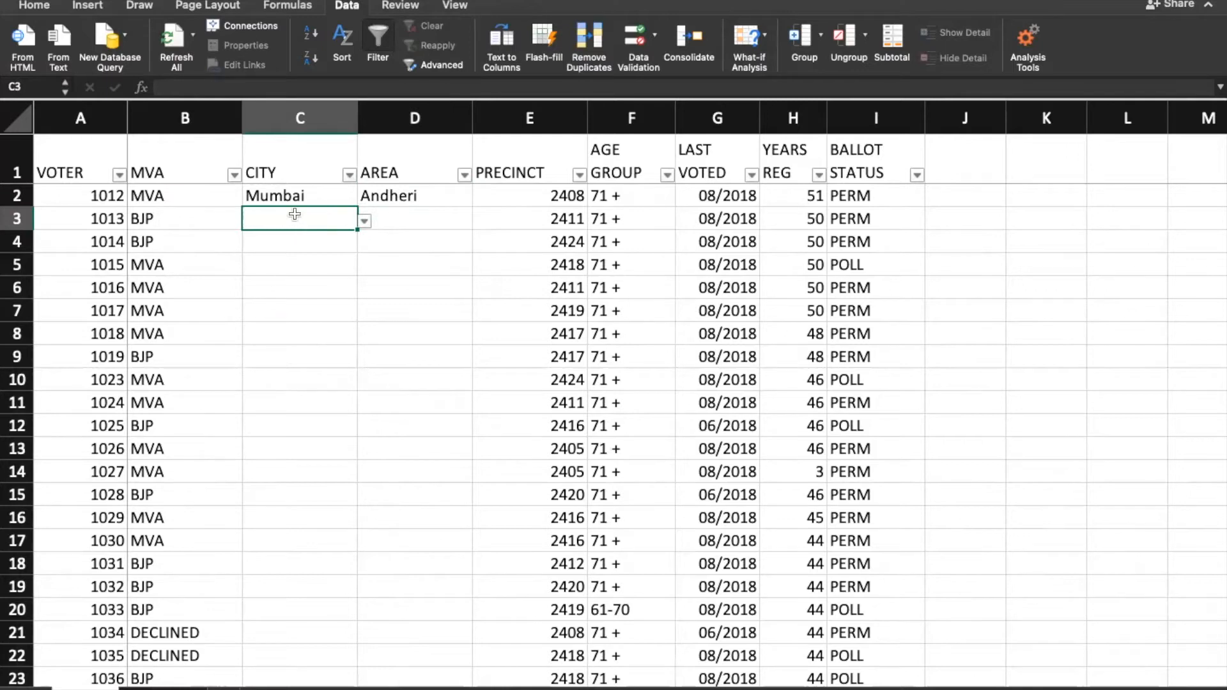
left_click(300, 198)
left_click(426, 195)
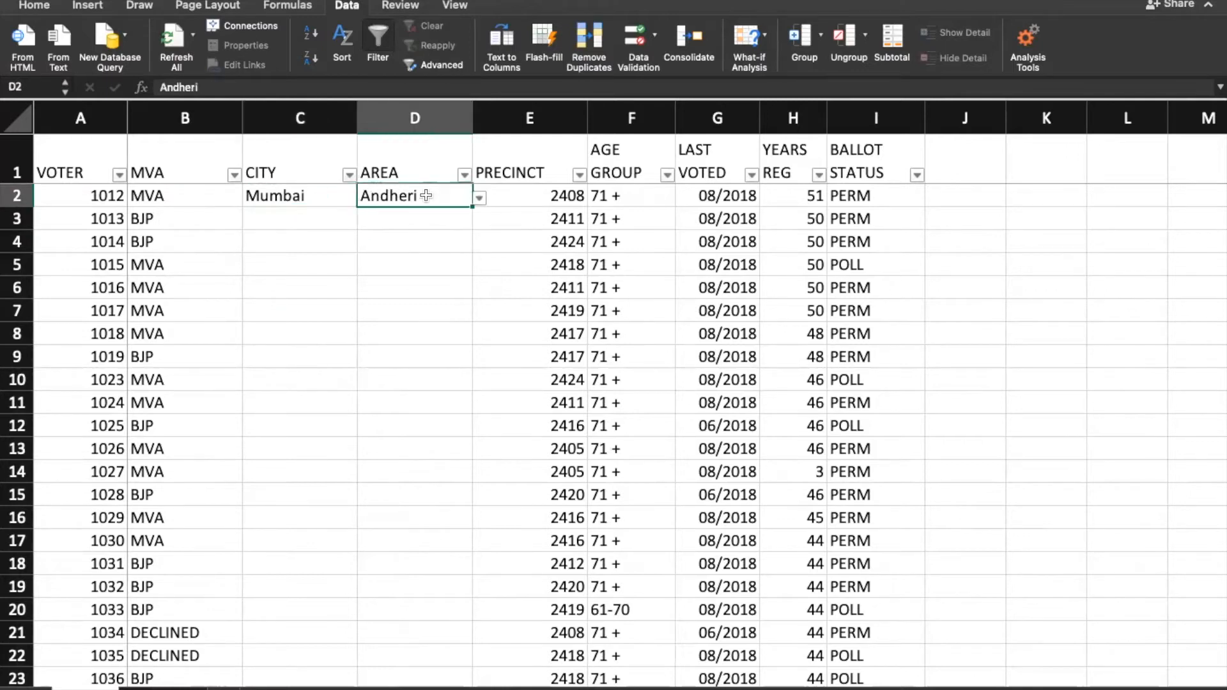
double_click(426, 196)
key("Return")
key("Return")
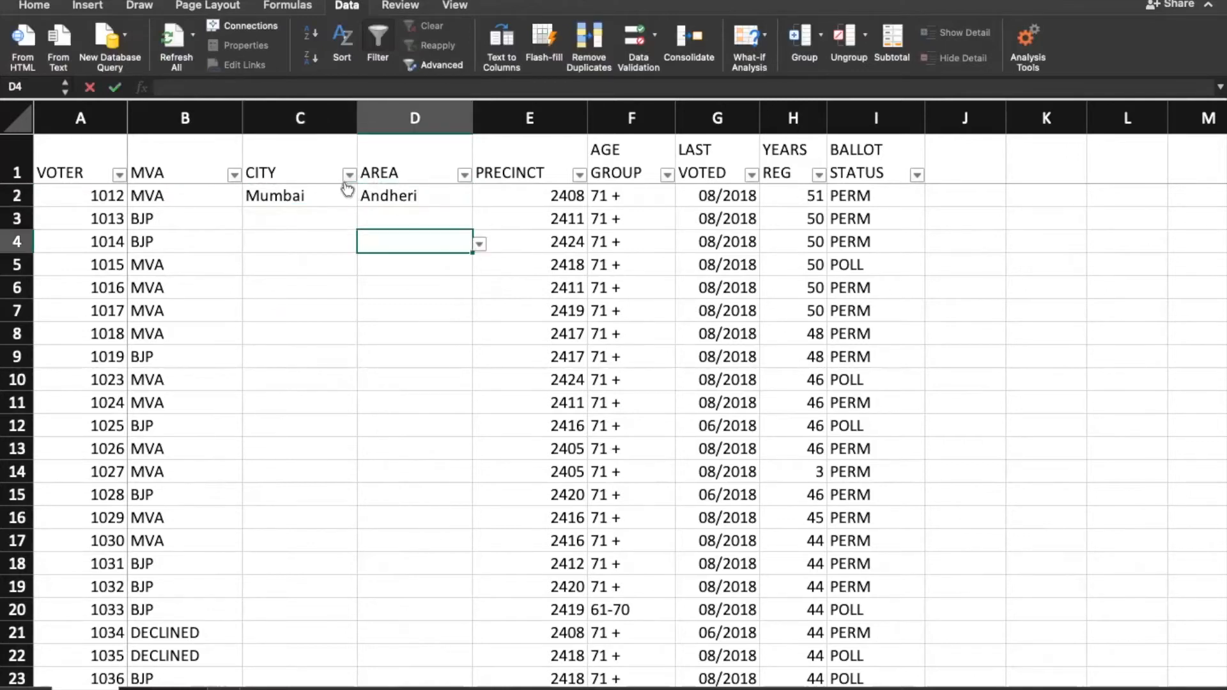
left_click(419, 193)
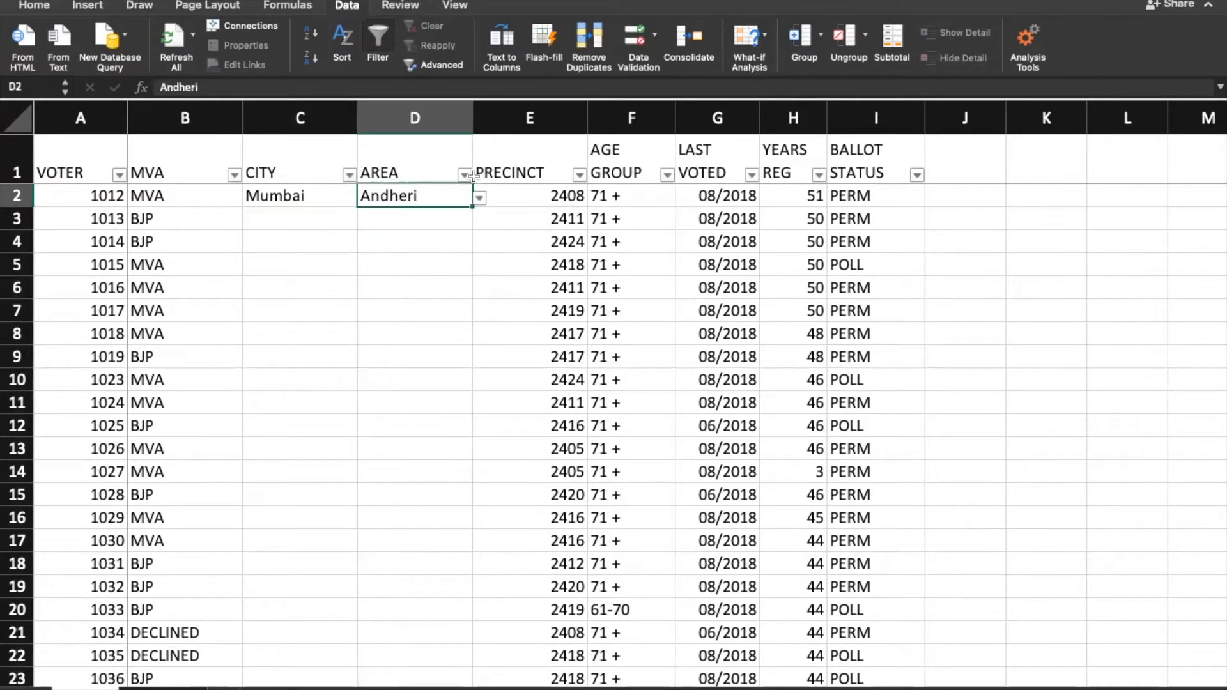
left_click(638, 39)
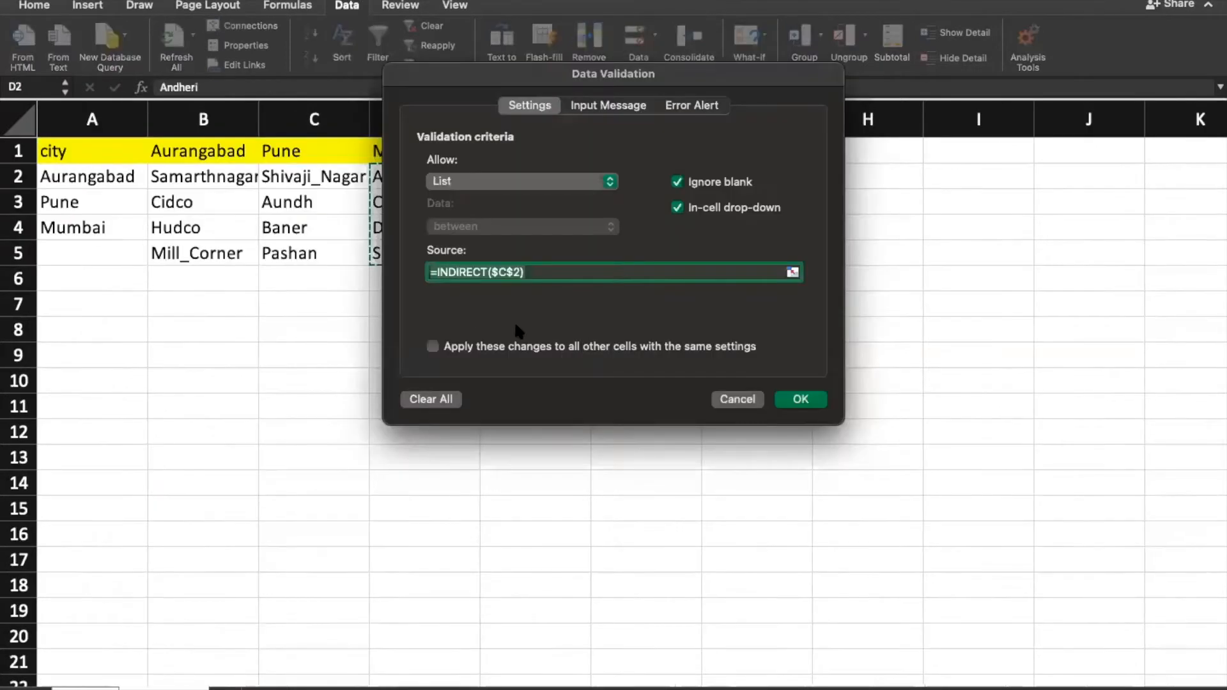
left_click(499, 272)
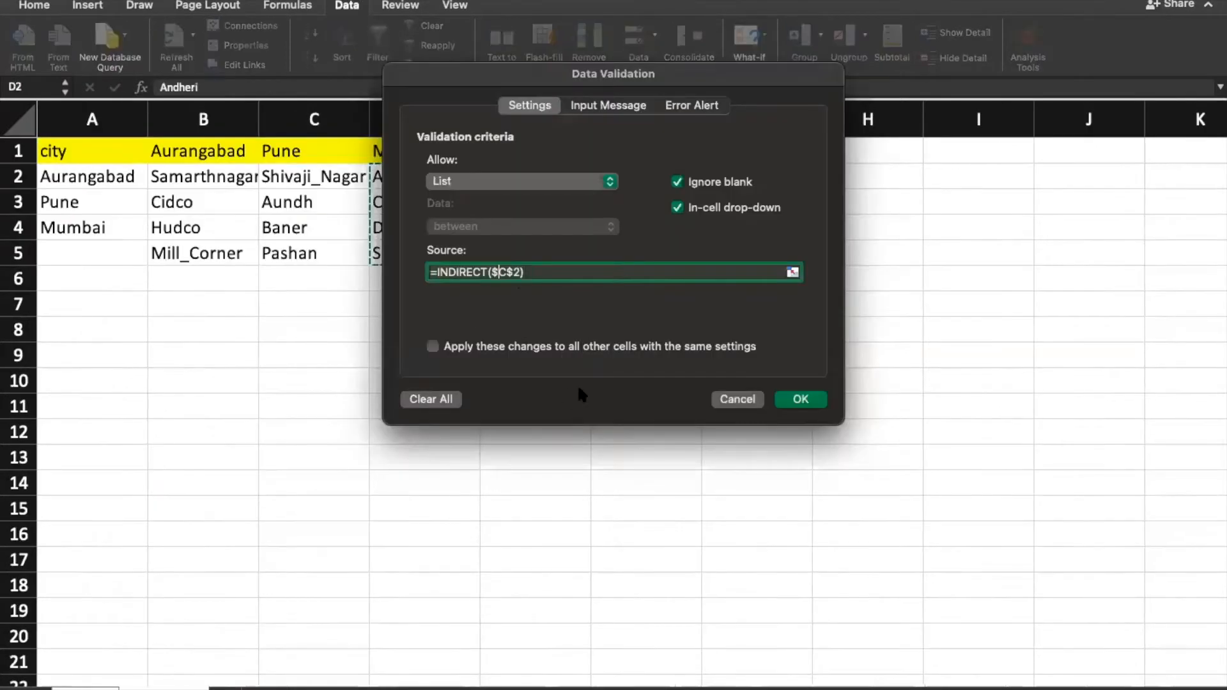
Step: Inspect the parts of the =INDIRECT($C$2) source, then cancel the dialog without changes
left_click(511, 273)
left_click(491, 273)
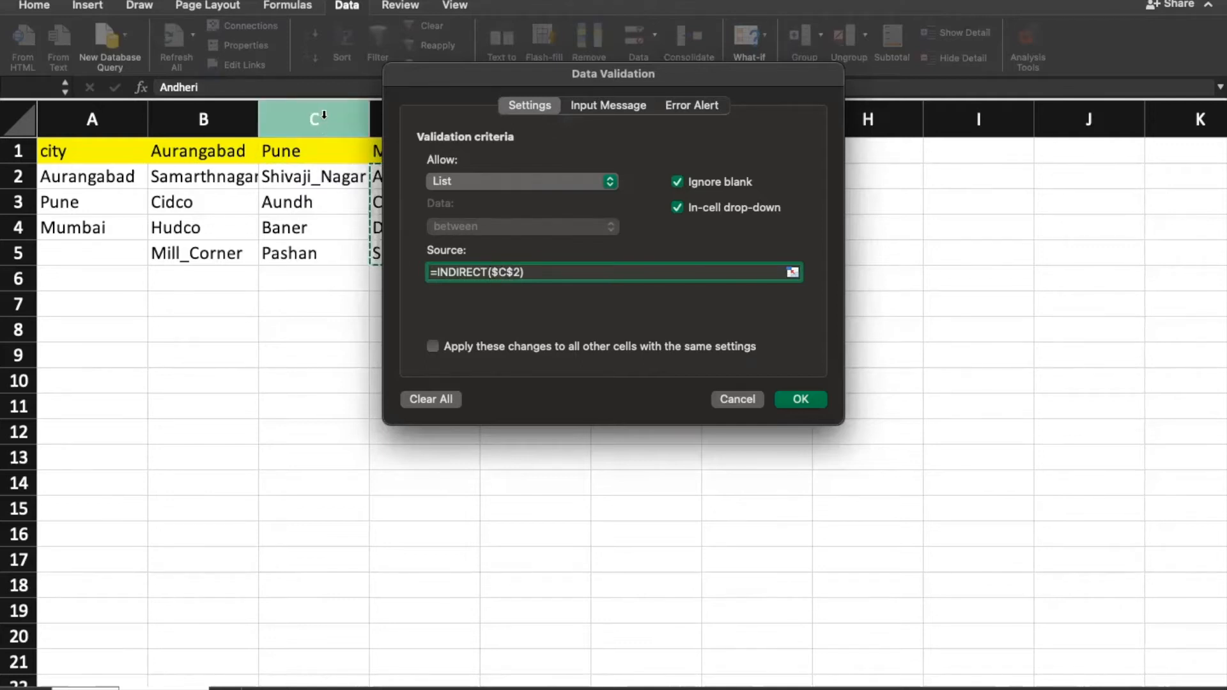
left_click(498, 274)
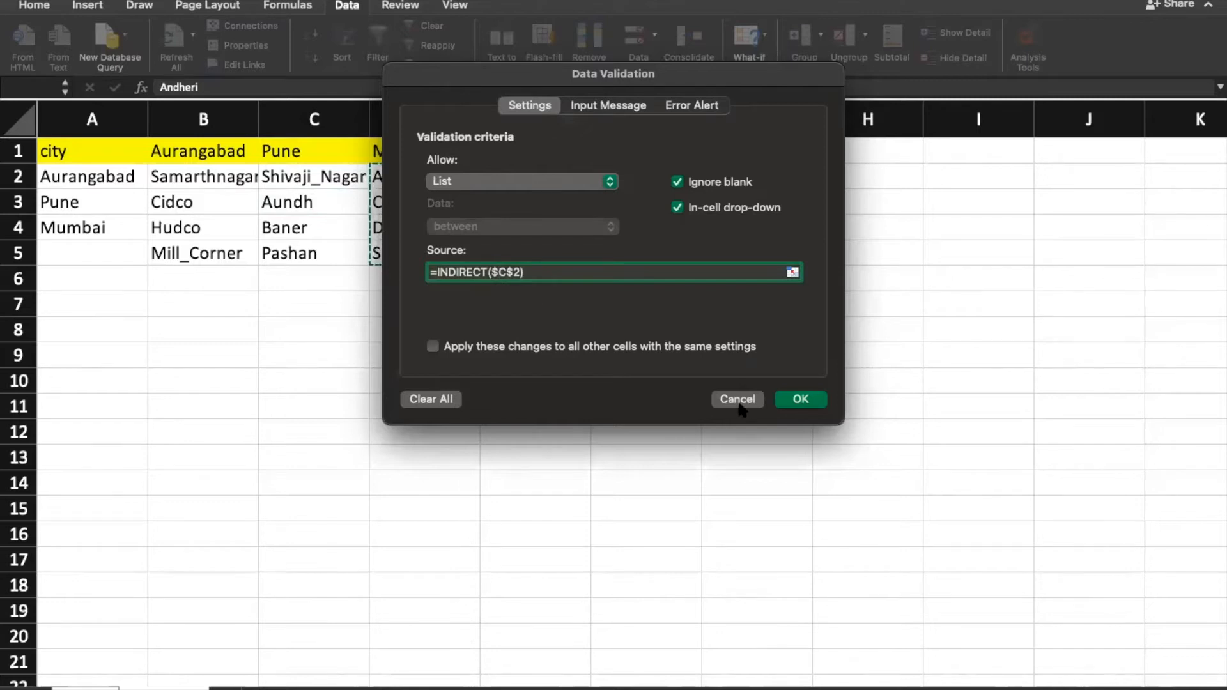
left_click(520, 274)
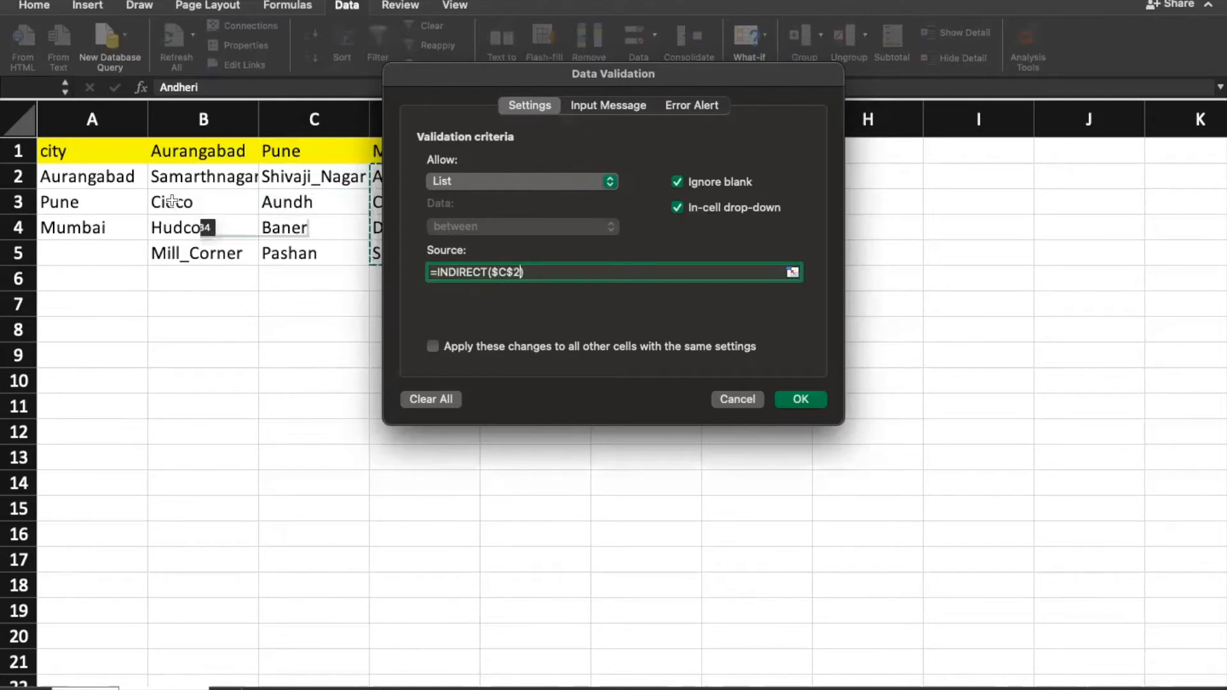
left_click(725, 402)
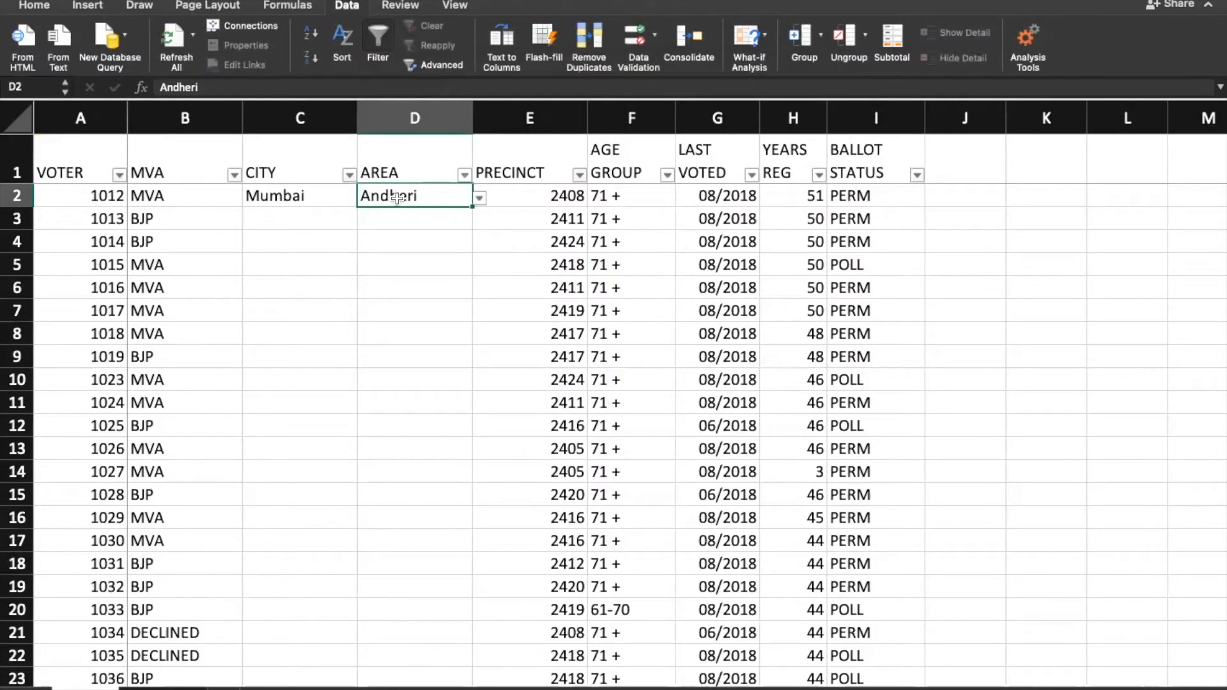
Step: Fill Andheri down from D2 into D3 with Ctrl+D and reselect D3
left_click(280, 197)
left_click(384, 222)
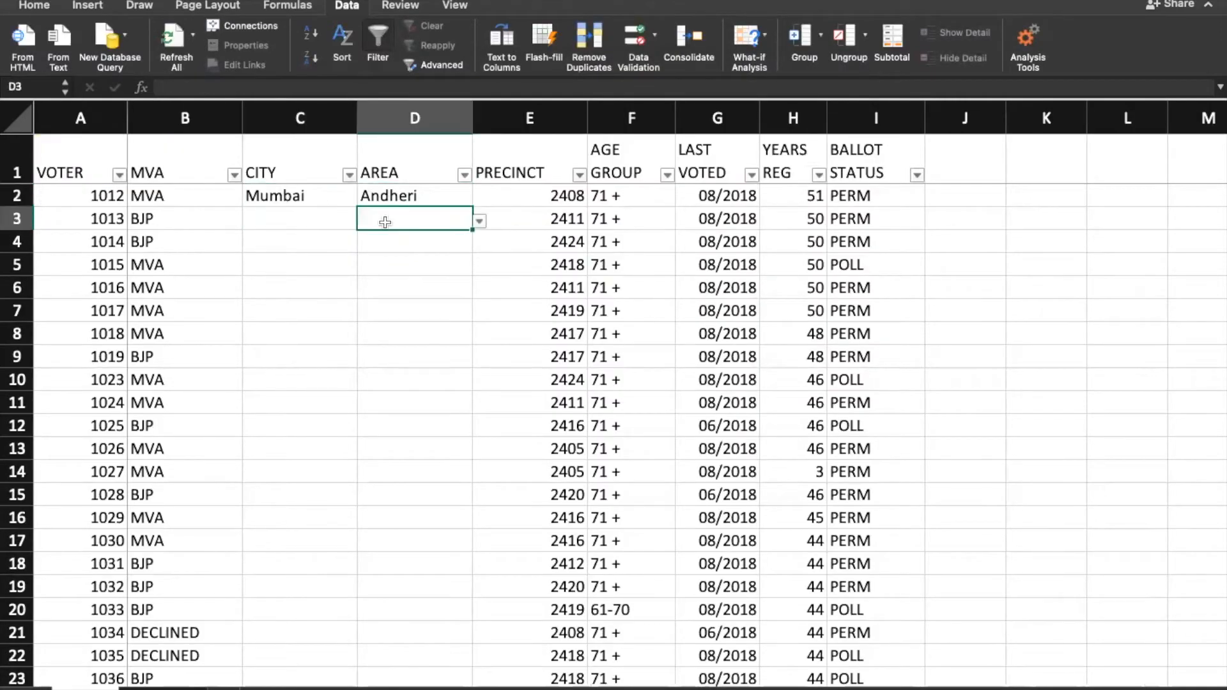
key("ctrl+d")
double_click(409, 219)
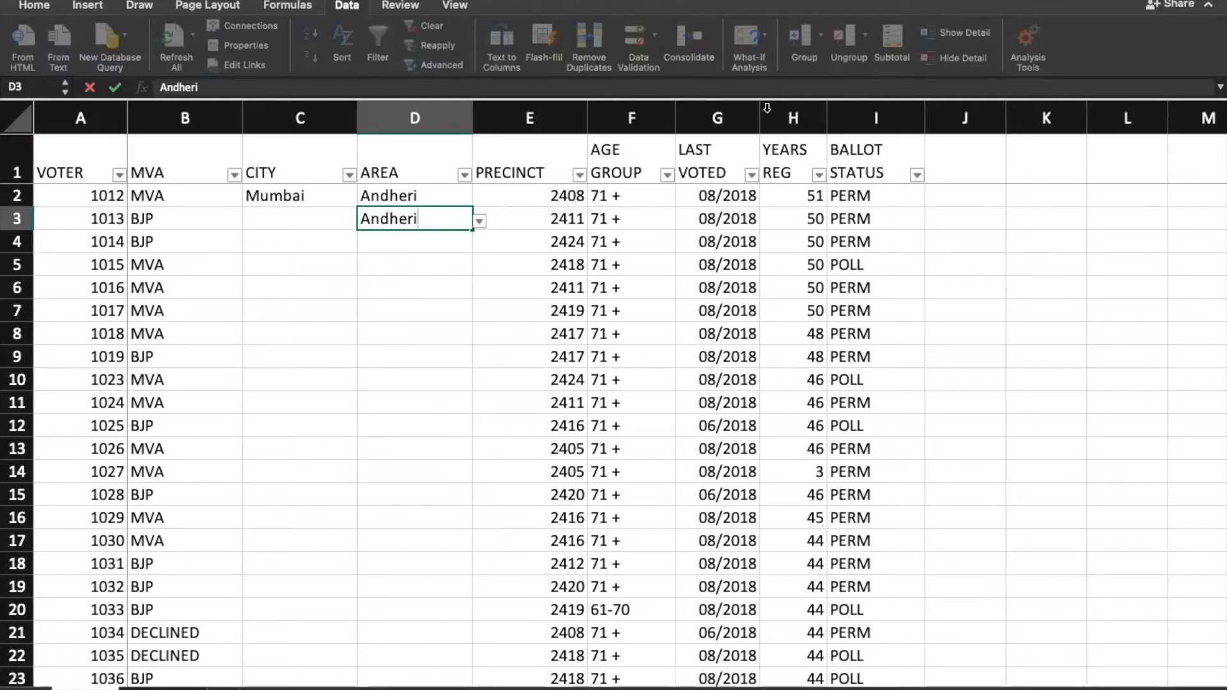
left_click(489, 233)
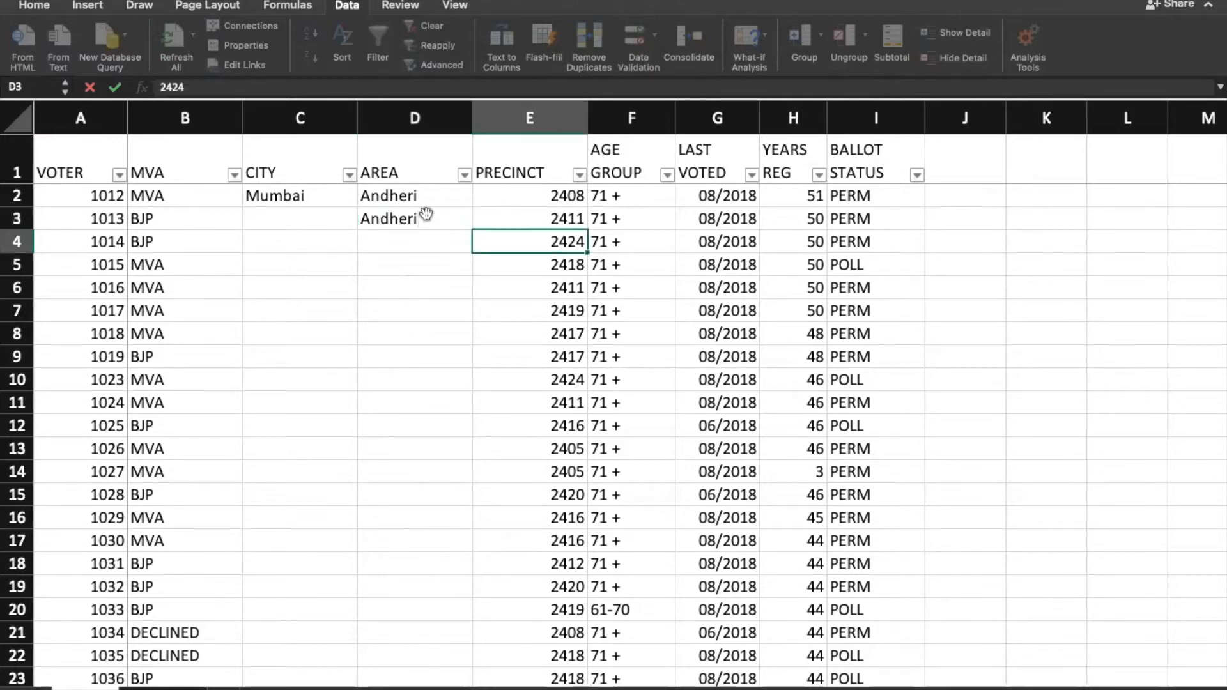
left_click(383, 223)
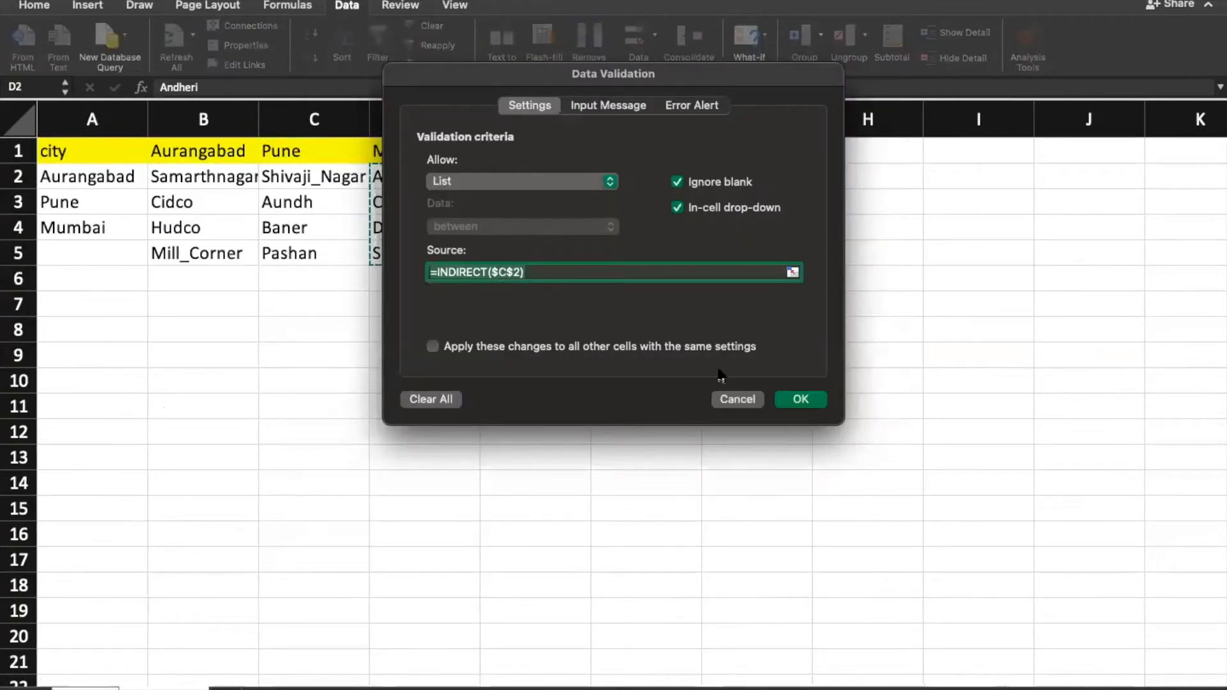
Step: Close the validation settings unchanged and clear the duplicate Andheri from D3
left_click(732, 402)
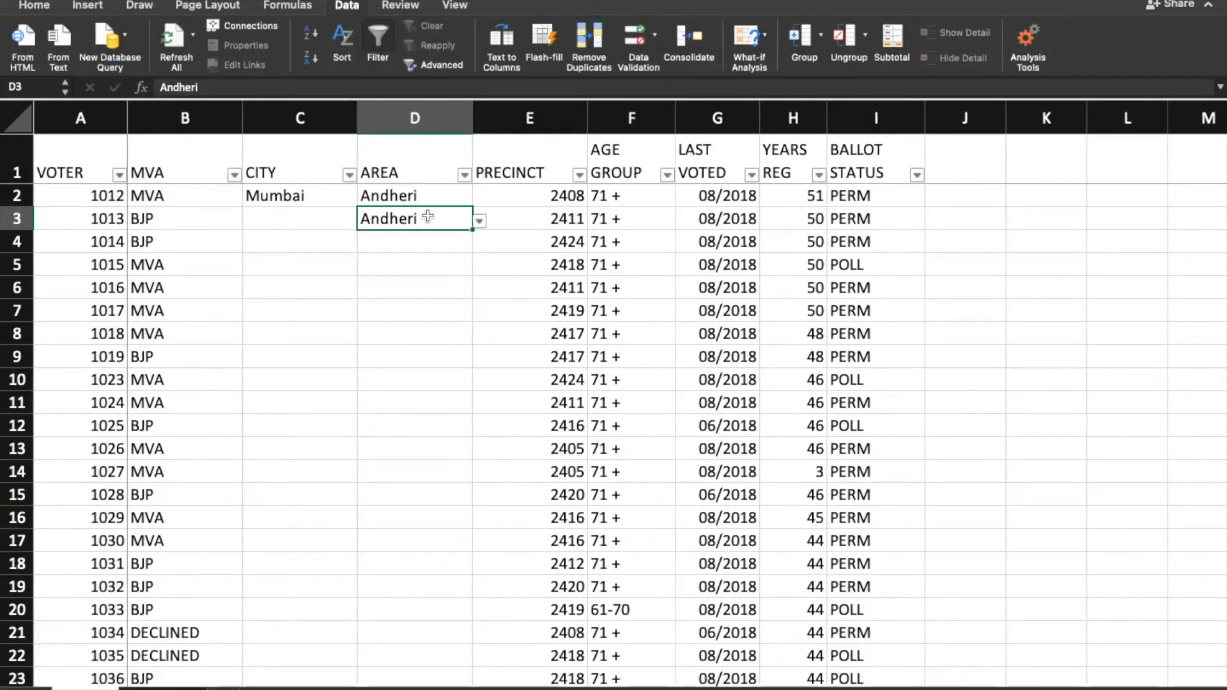
left_click(390, 245)
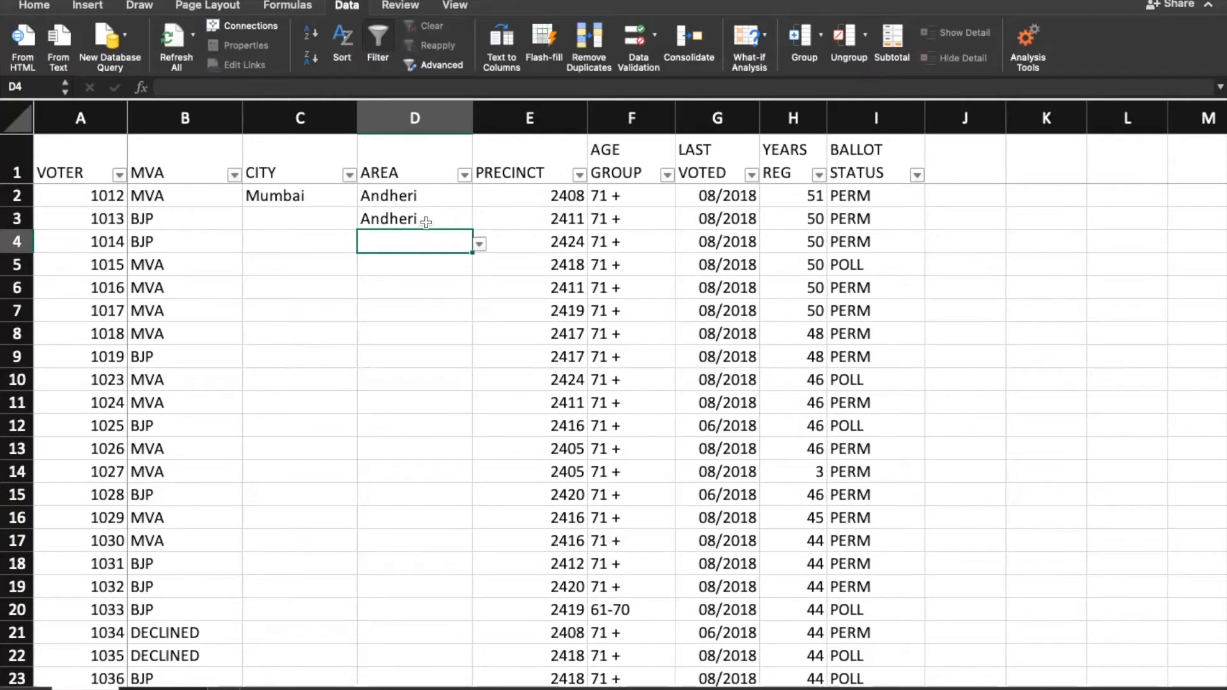
left_click(426, 221)
key("Delete")
Step: Start editing D2's list validation source, undo a stray reference and discard the changes
left_click(430, 195)
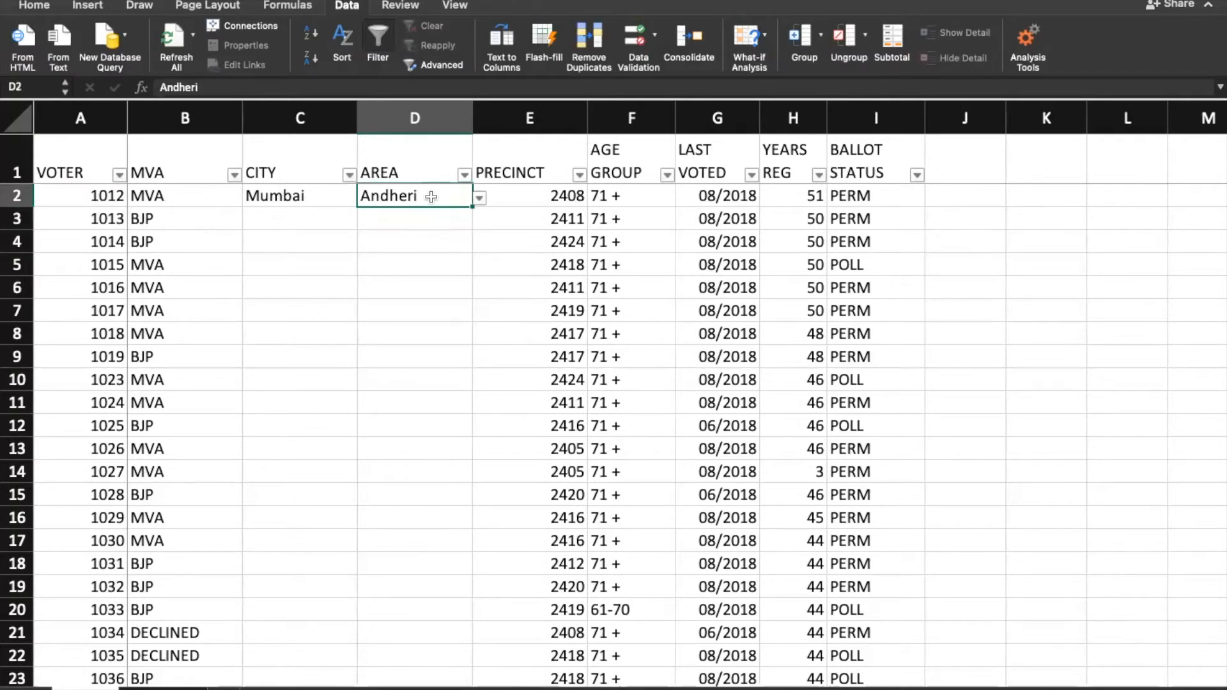
left_click(629, 45)
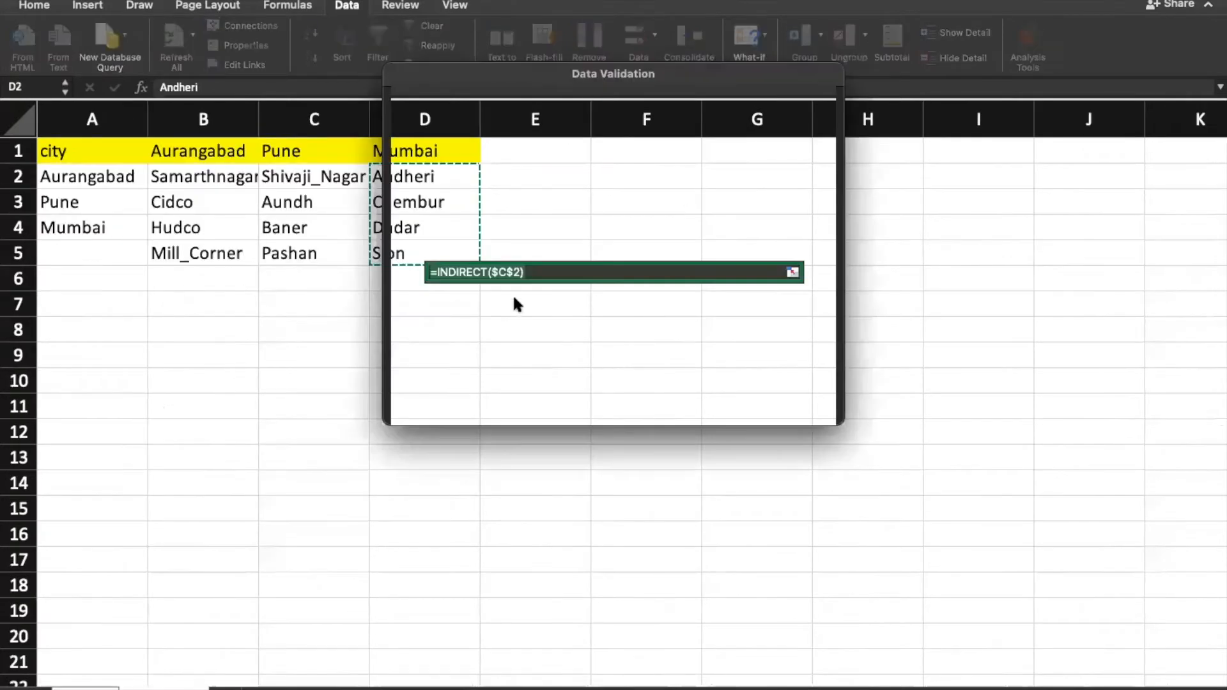
left_click(496, 274)
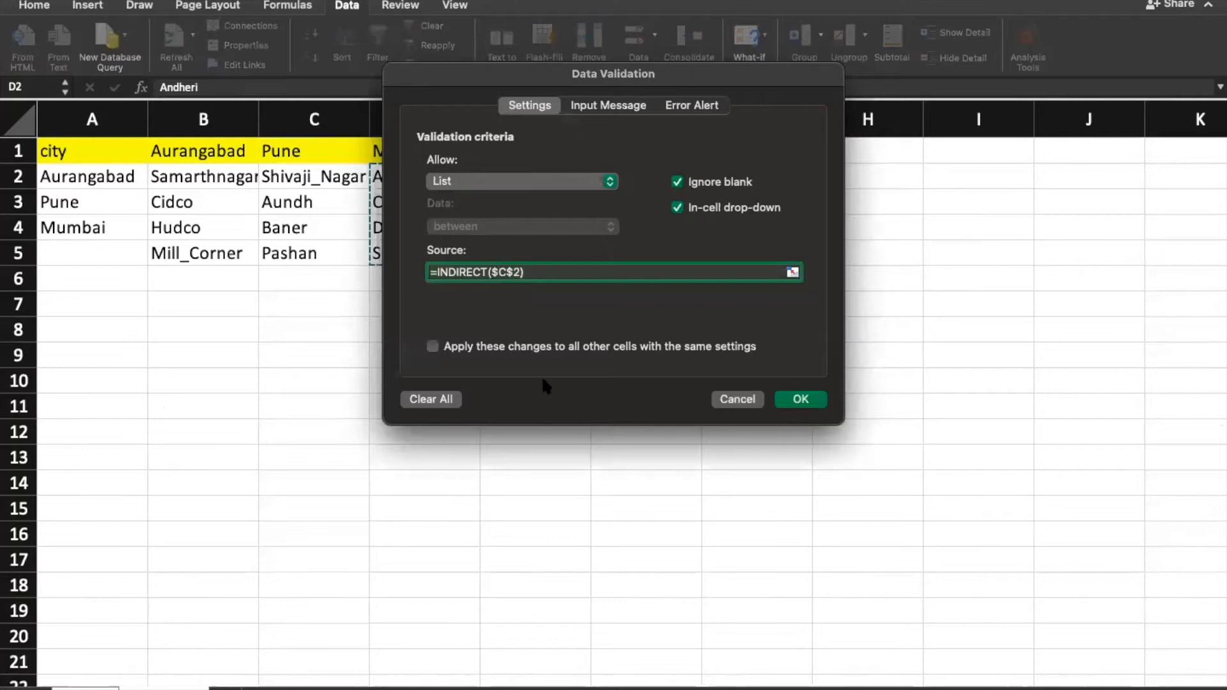
left_click(313, 151)
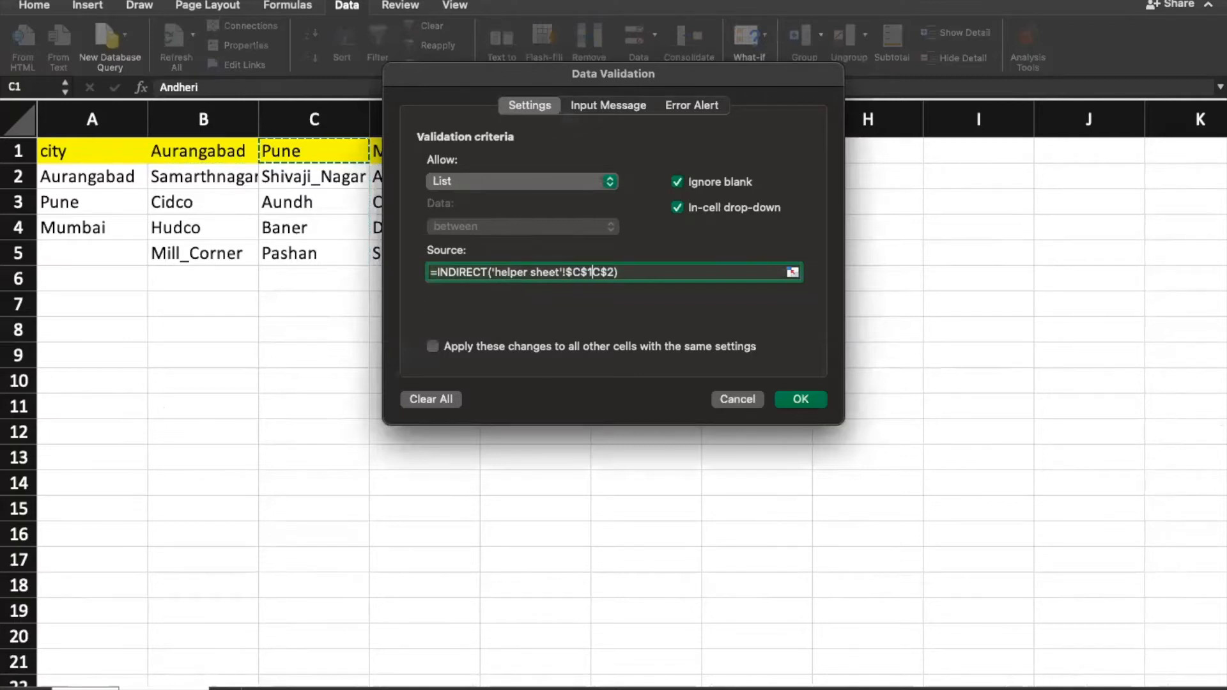
key("super+z")
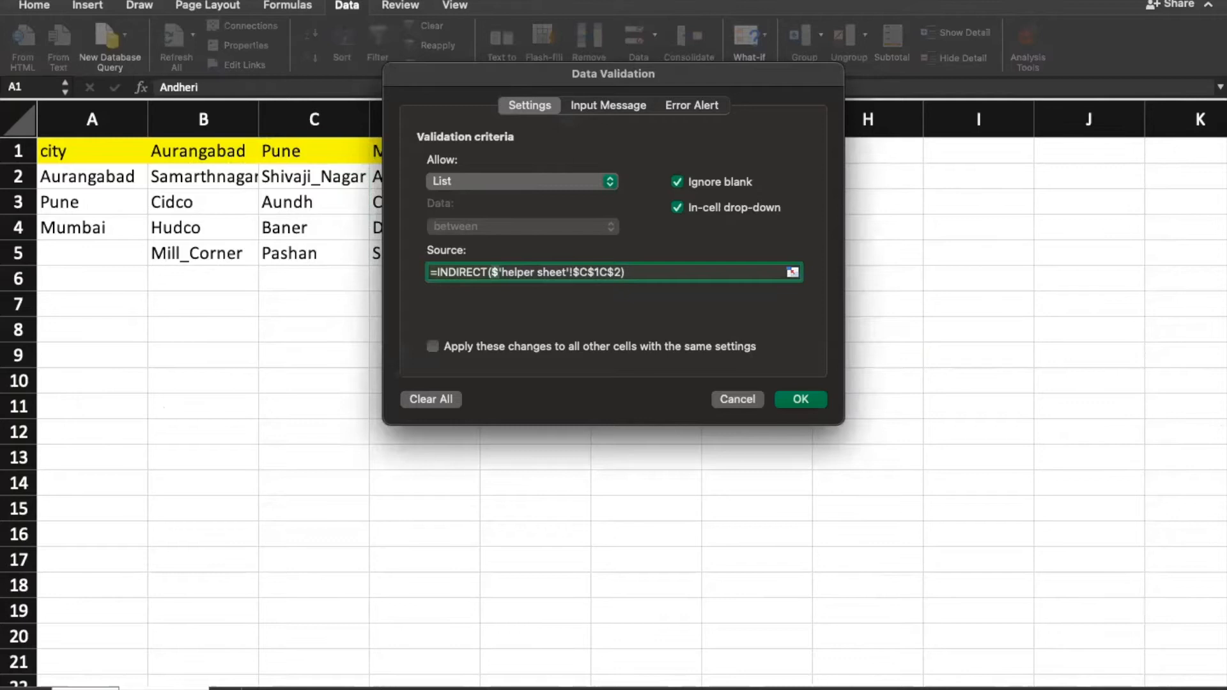
key("Escape")
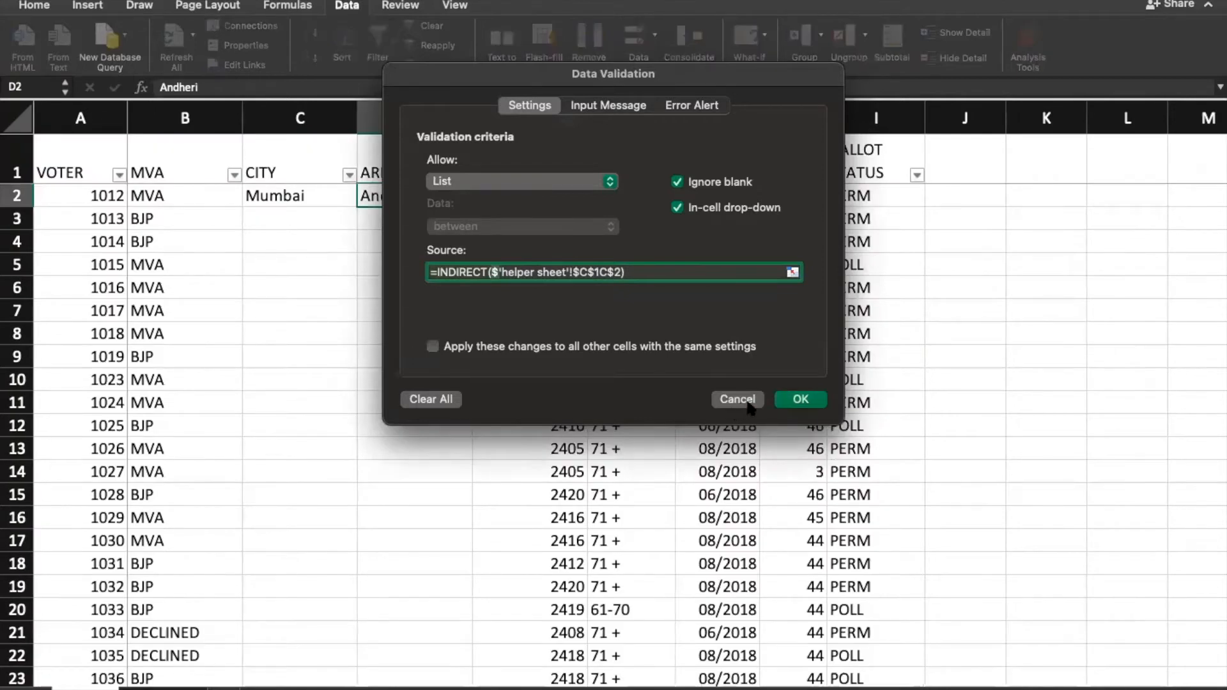
left_click(738, 399)
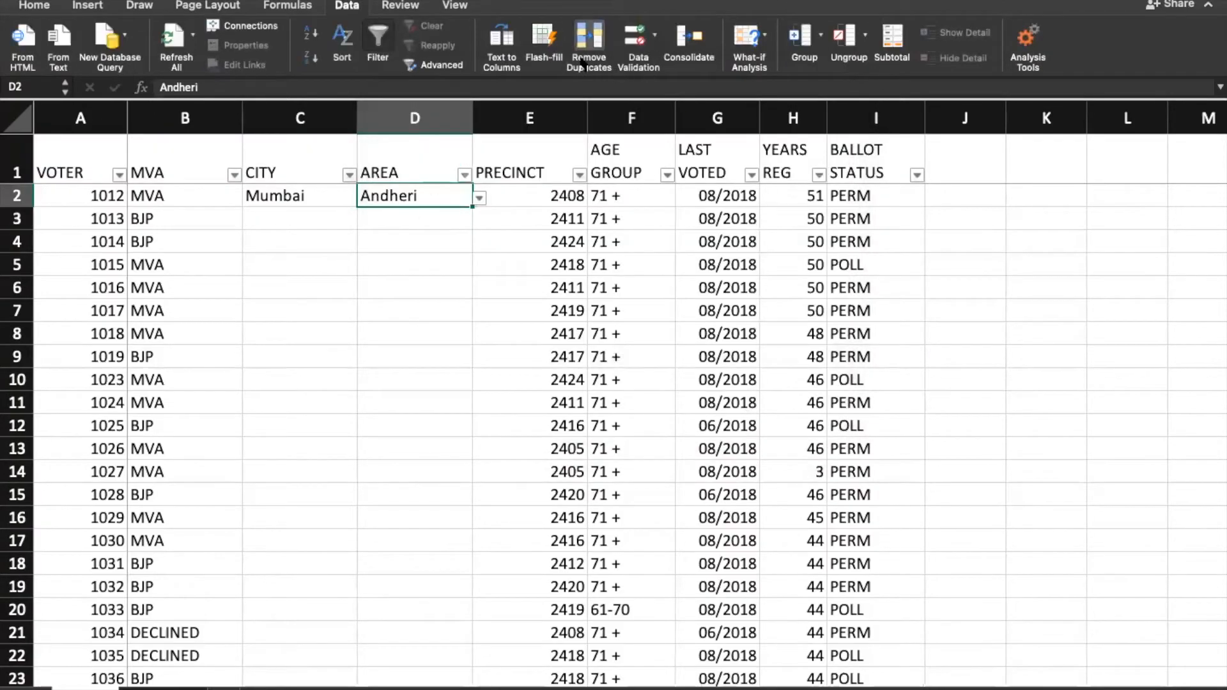
Step: Set D2's list validation source to ='helper sheet'!$C2 and apply it
left_click(635, 61)
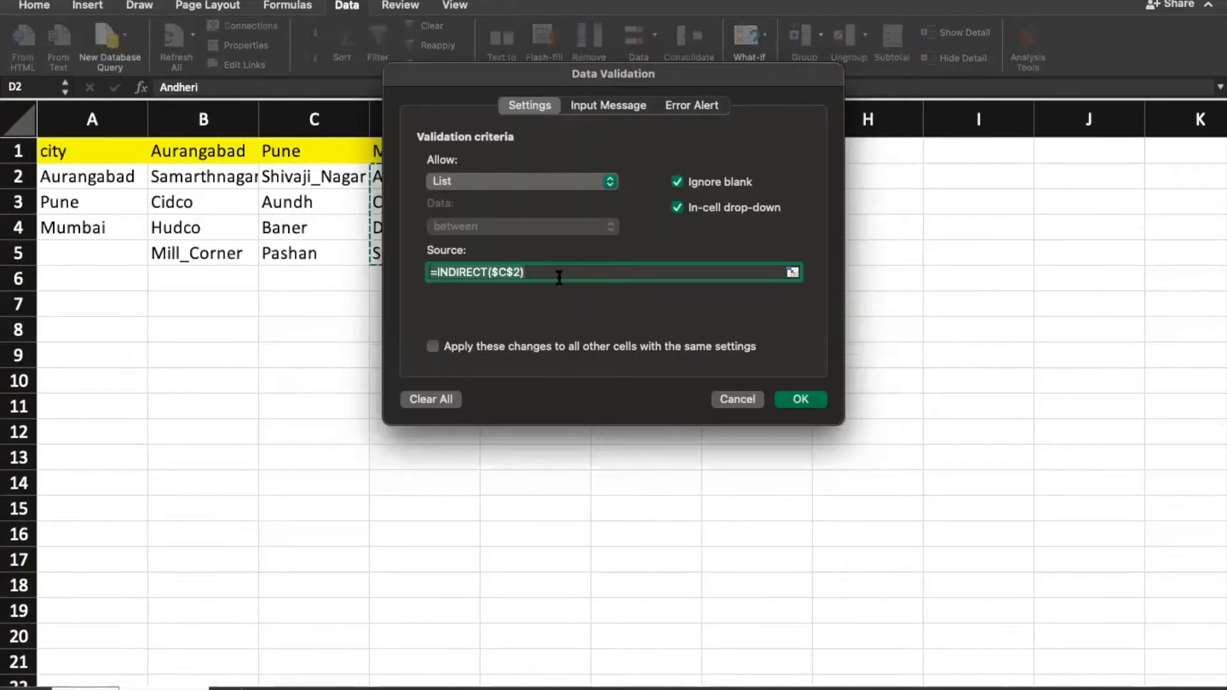
left_click(580, 278)
key("Left")
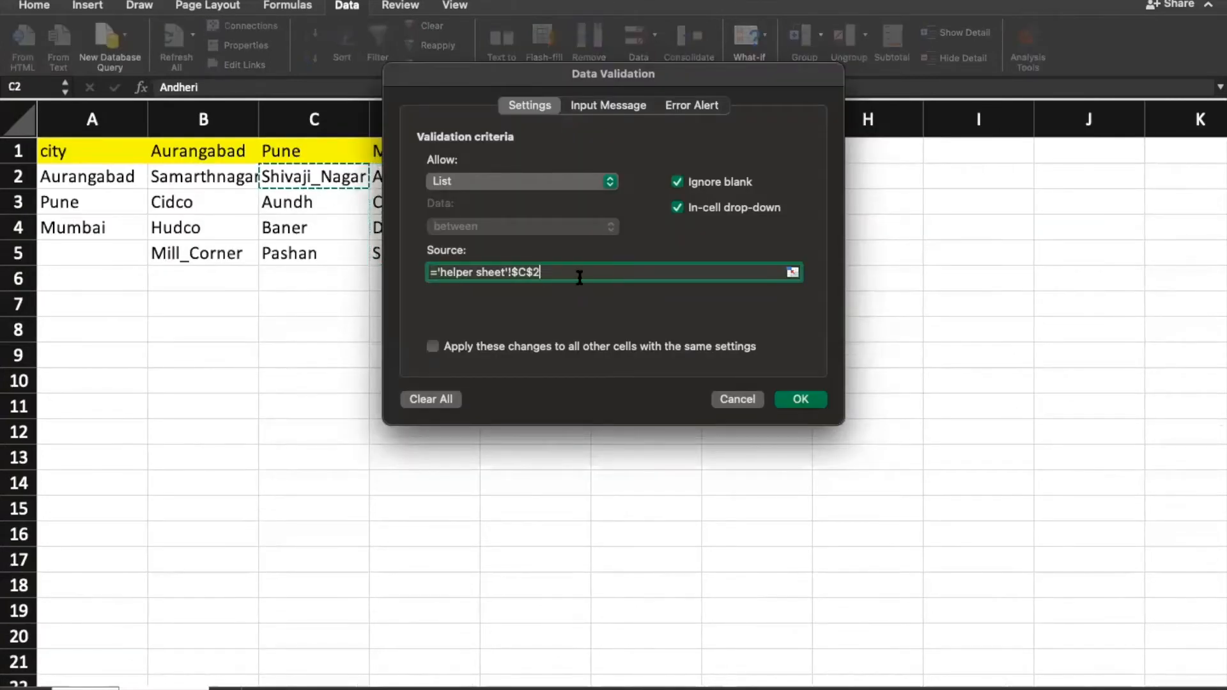
key("F4")
key("F4")
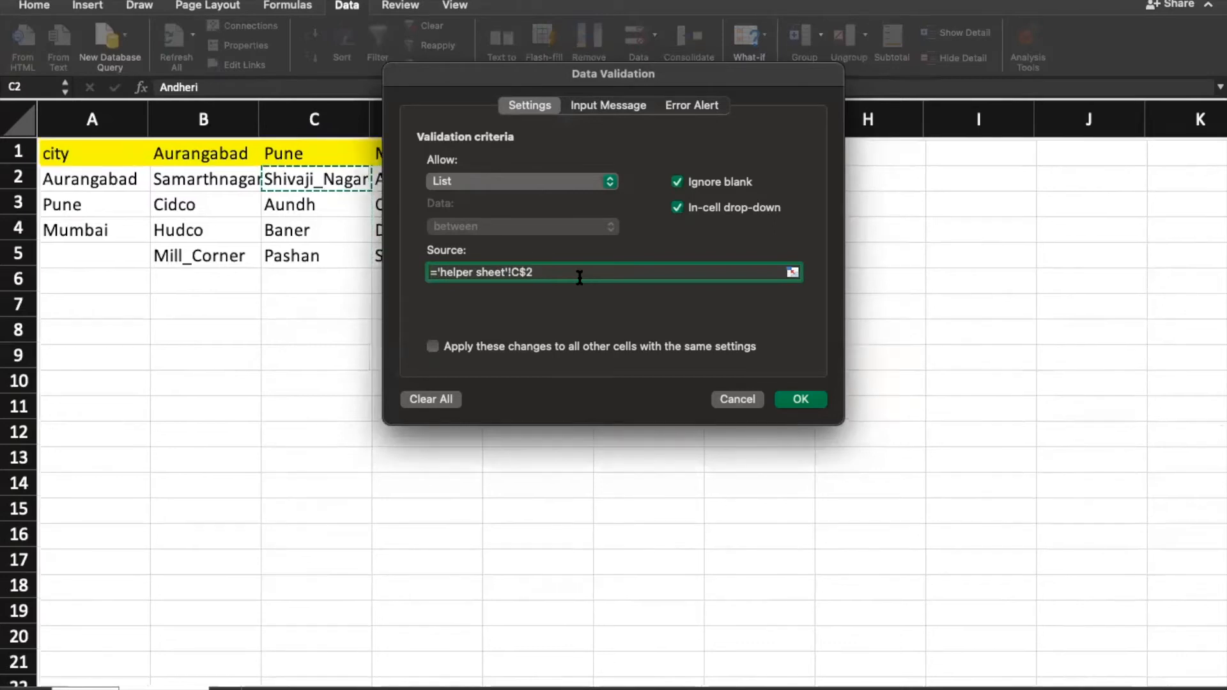
key("F4")
key("F4")
key("F4")
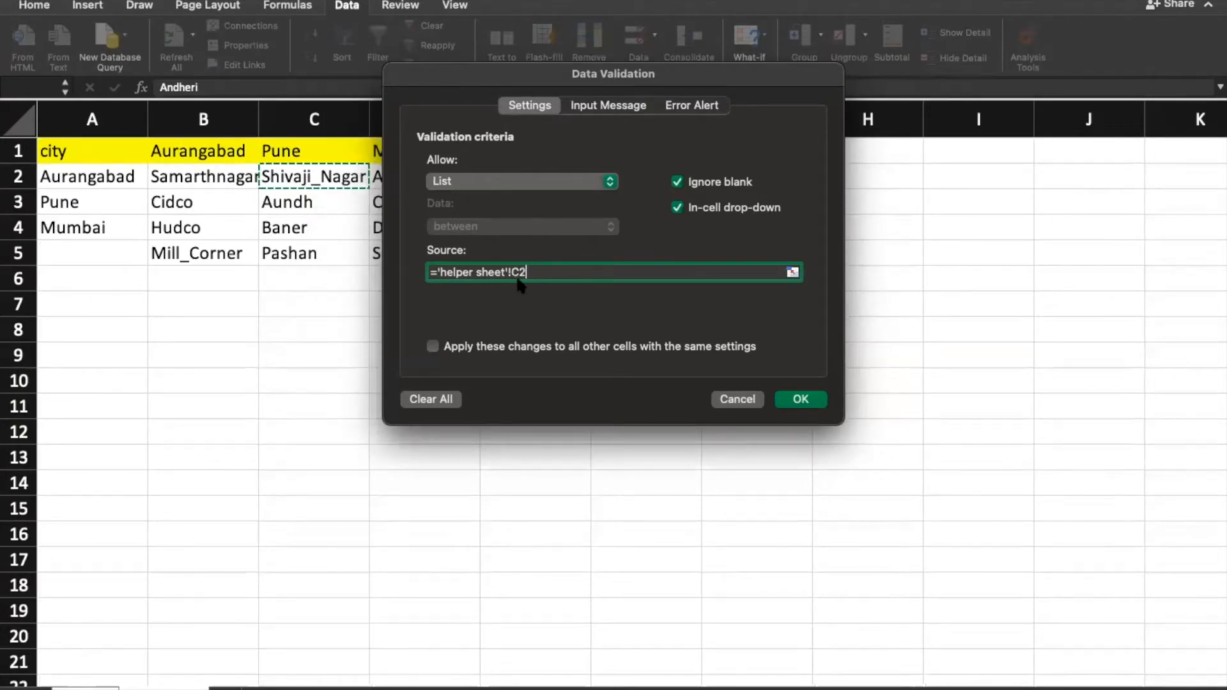
key("F4")
key("F4")
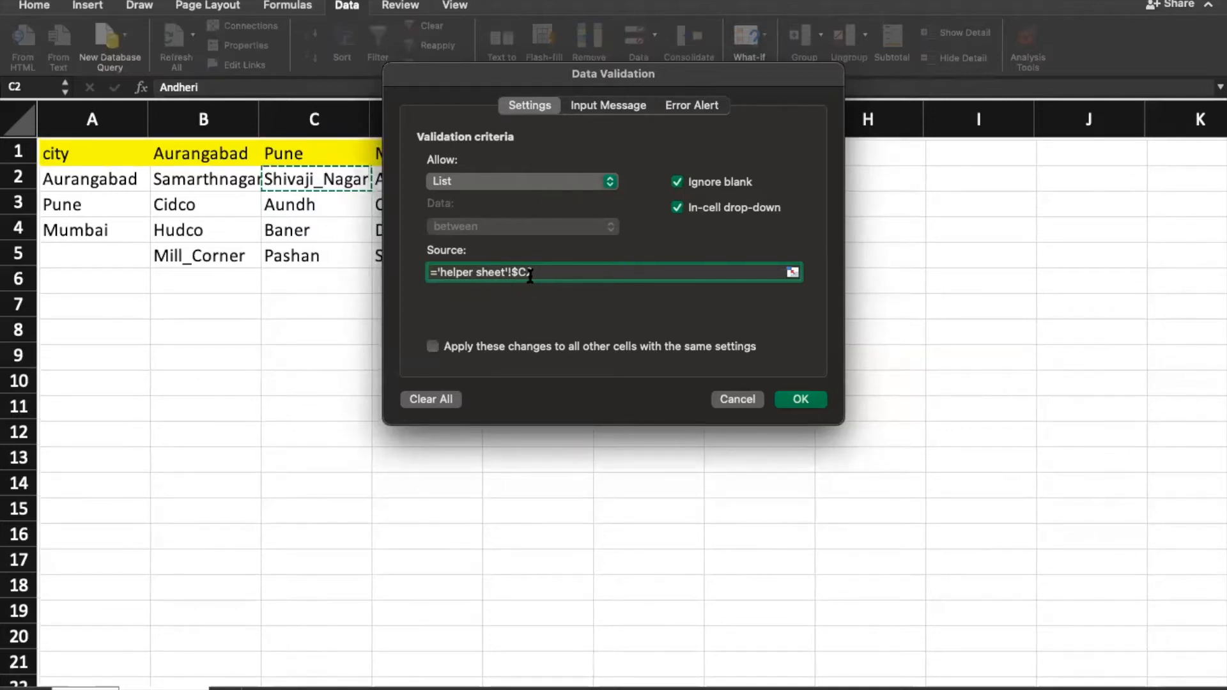
left_click(800, 399)
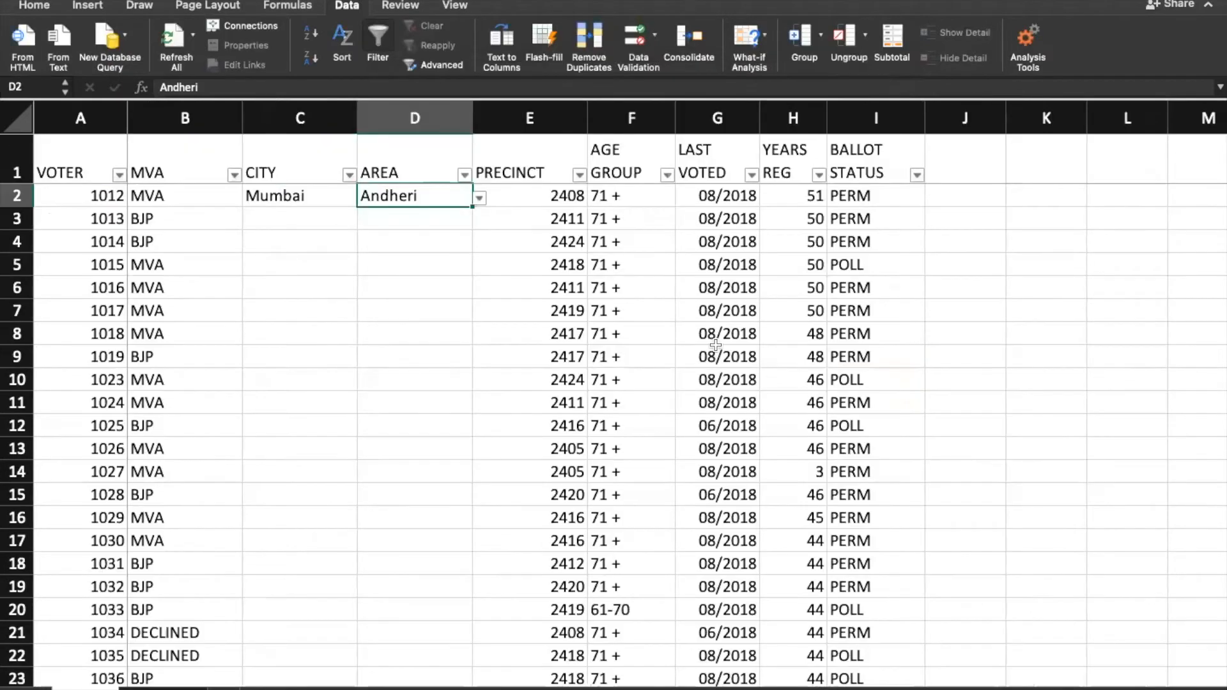
Step: Copy the Mumbai/Andheri pair from C2:D2 down the CITY and AREA columns to the last row
left_click(279, 194)
key("shift+Right")
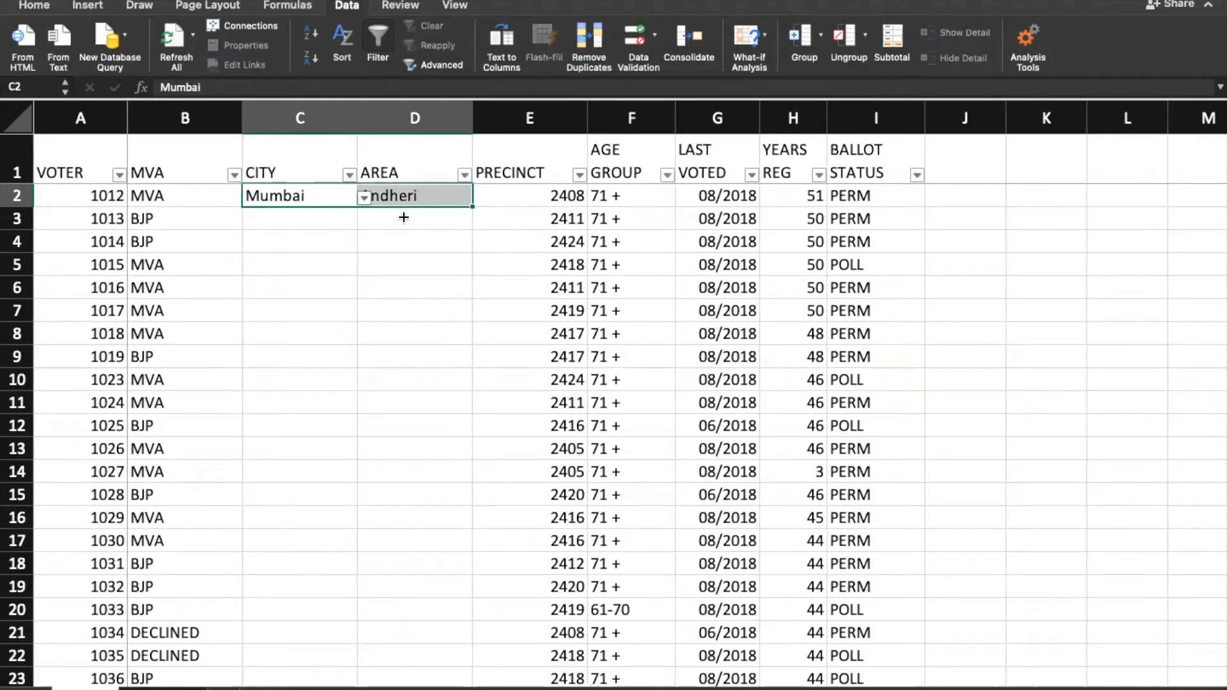
key("Left")
key("ctrl+Down")
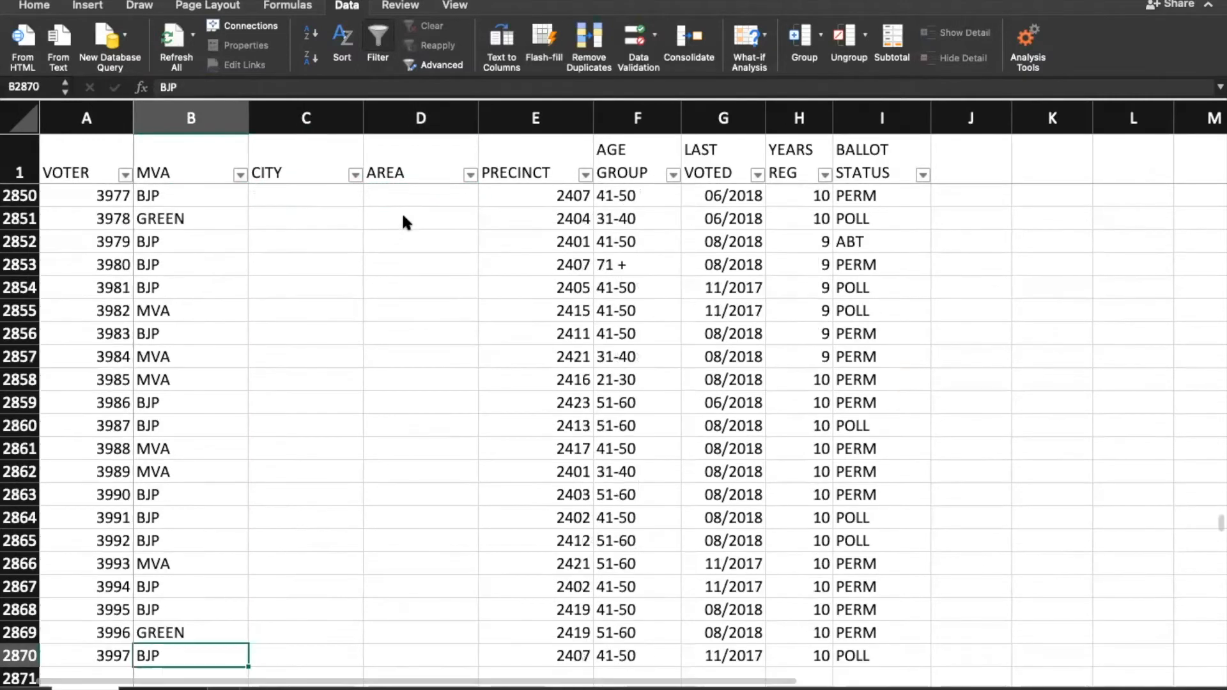
key("Right")
key("shift+Right")
key("ctrl+shift+Up")
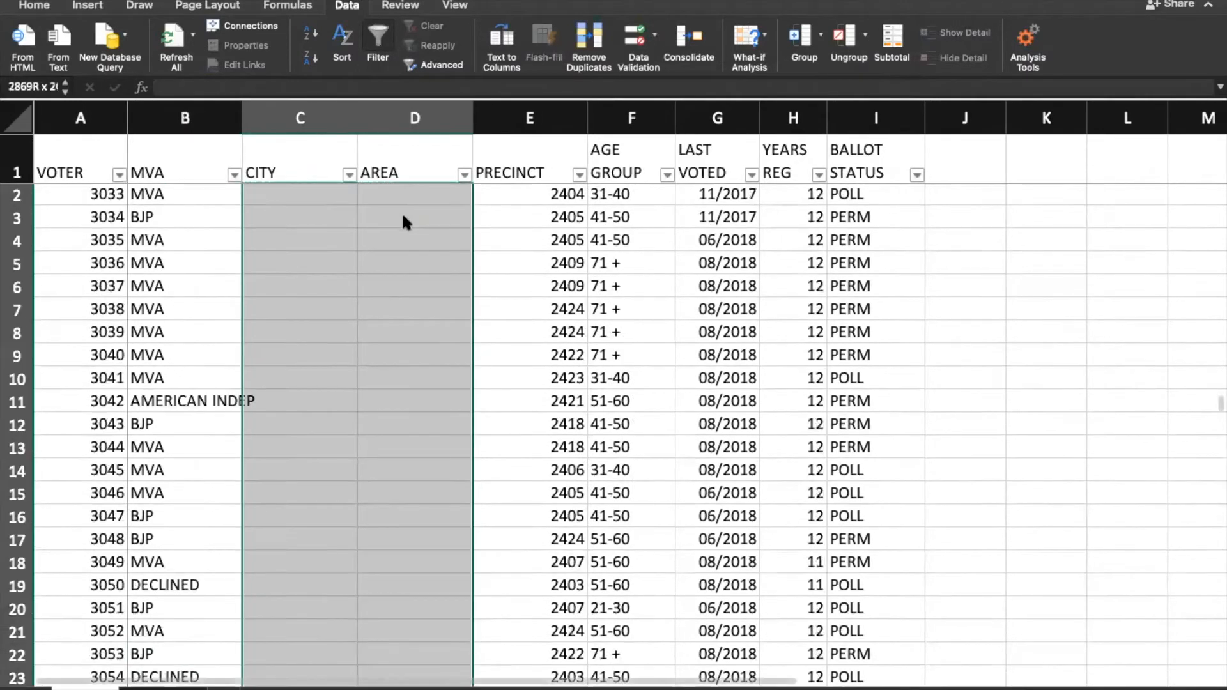
key("shift+Down")
key("ctrl+v")
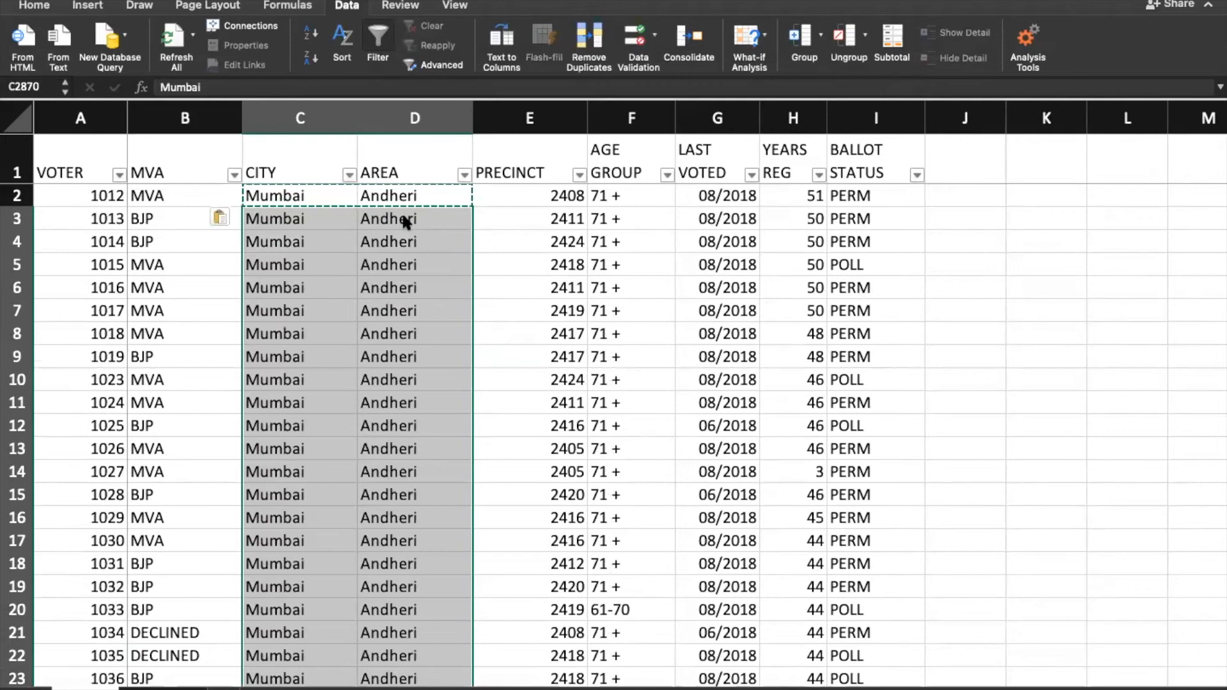
Step: Clear all city and area values below the header down to row 2870
key("ctrl+Down")
key("Down")
key("Up")
key("shift+Right")
key("ctrl+shift+Up")
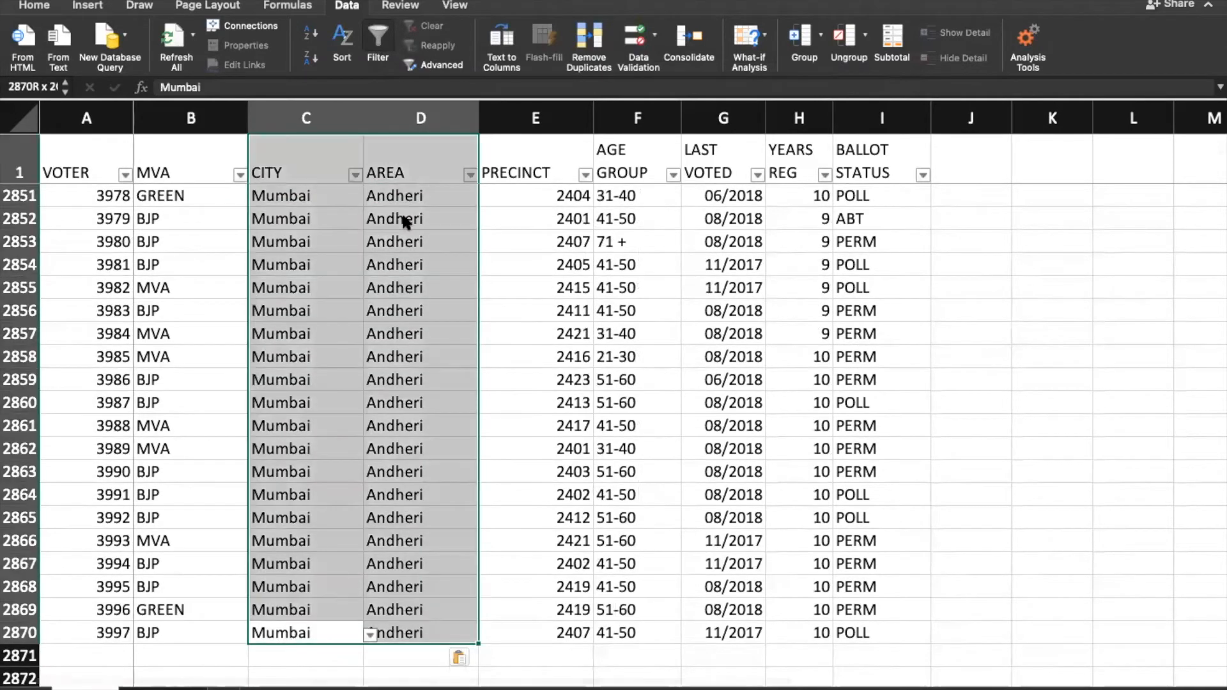
key("shift+Down")
key("Delete")
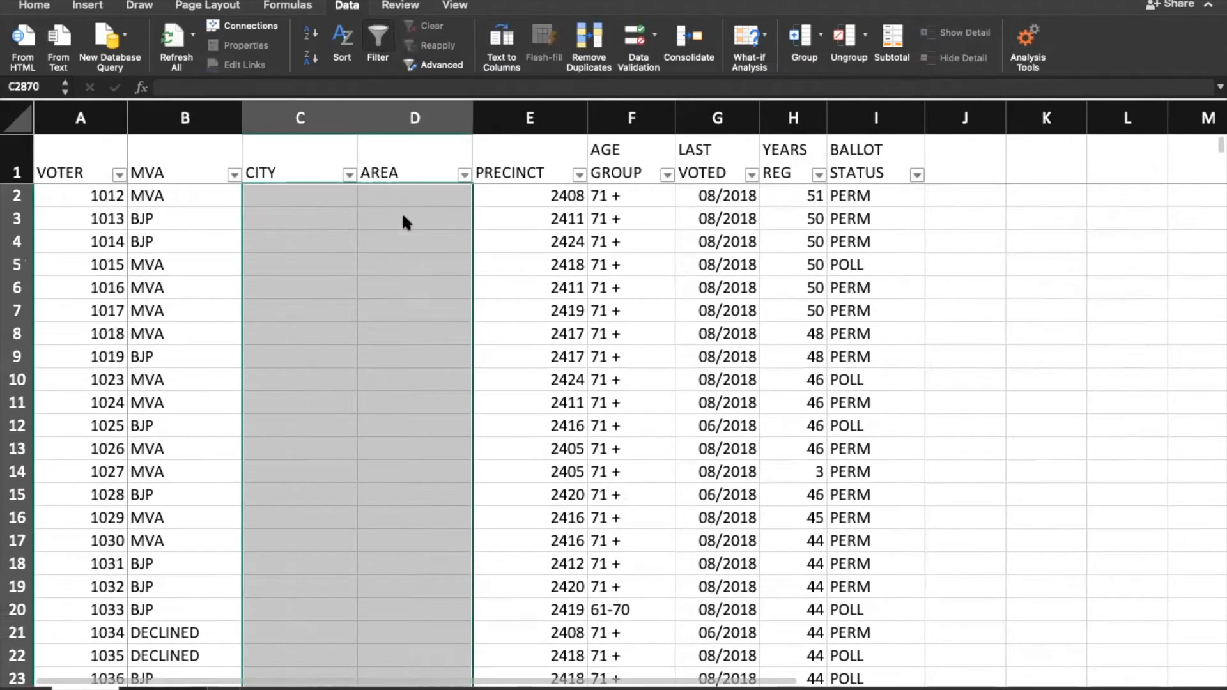
Step: Choose Aurangabad in C2 and check D2's area drop-down, which offers only Shivaji_Nagar
left_click(320, 189)
left_click(364, 198)
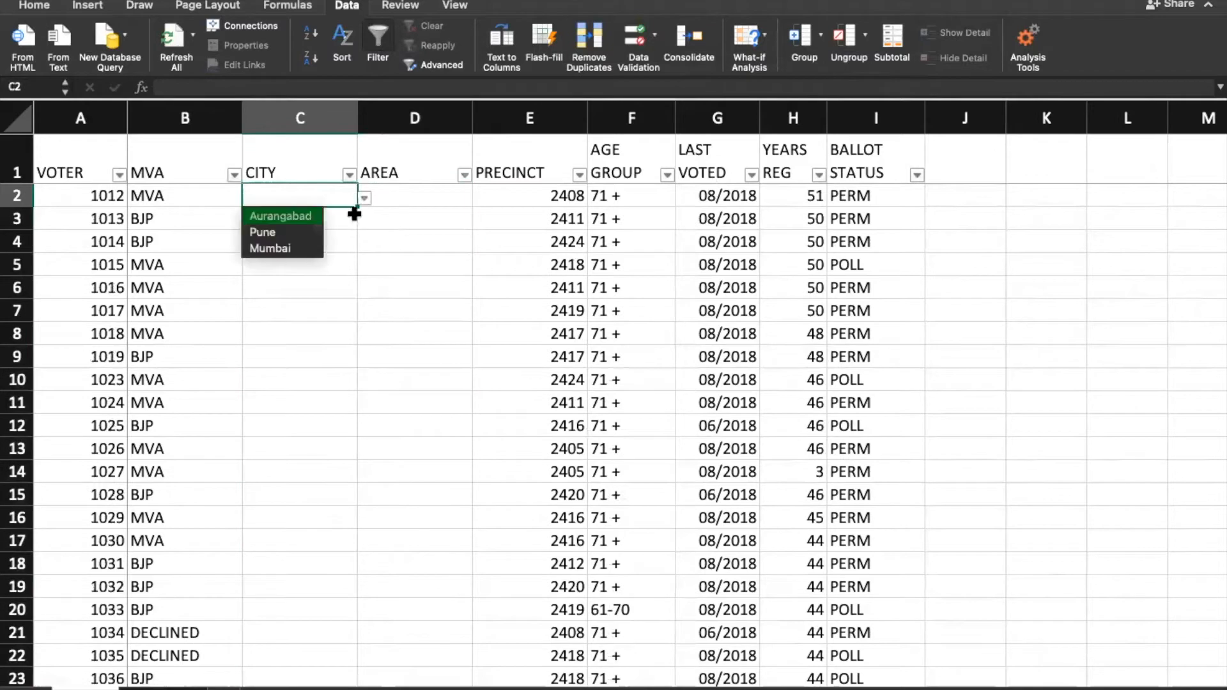
left_click(323, 214)
left_click(428, 195)
left_click(480, 198)
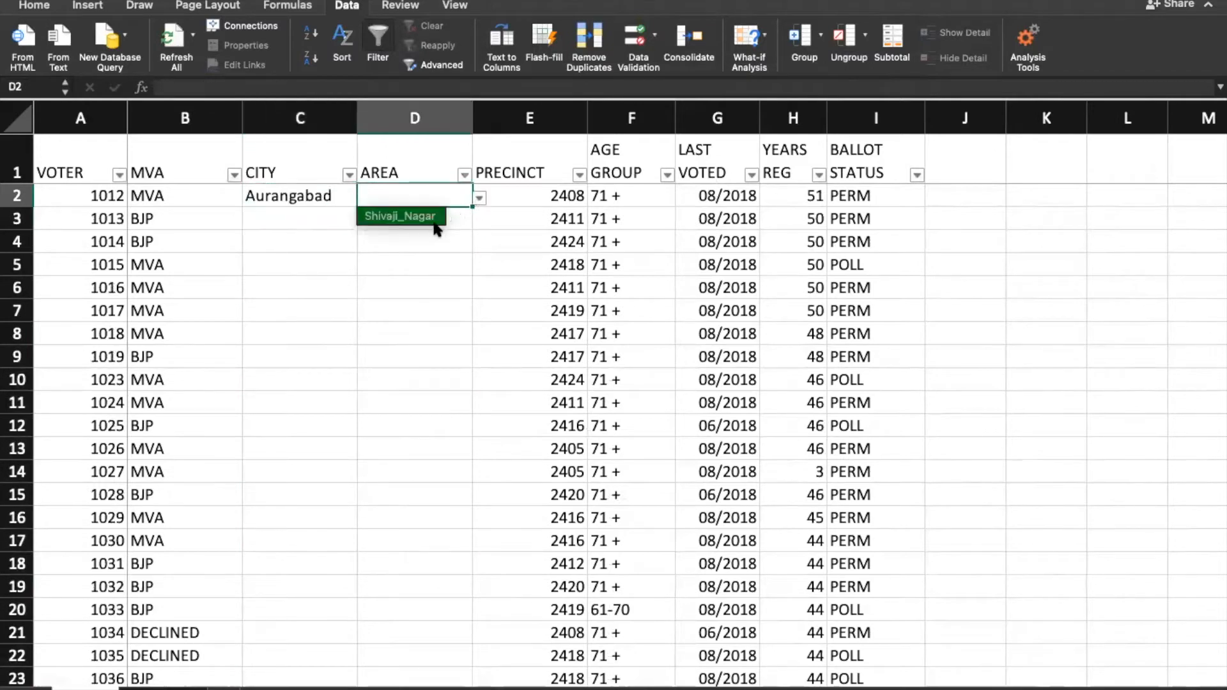
left_click(342, 198)
left_click(295, 196)
left_click(446, 198)
left_click(479, 198)
left_click(479, 198)
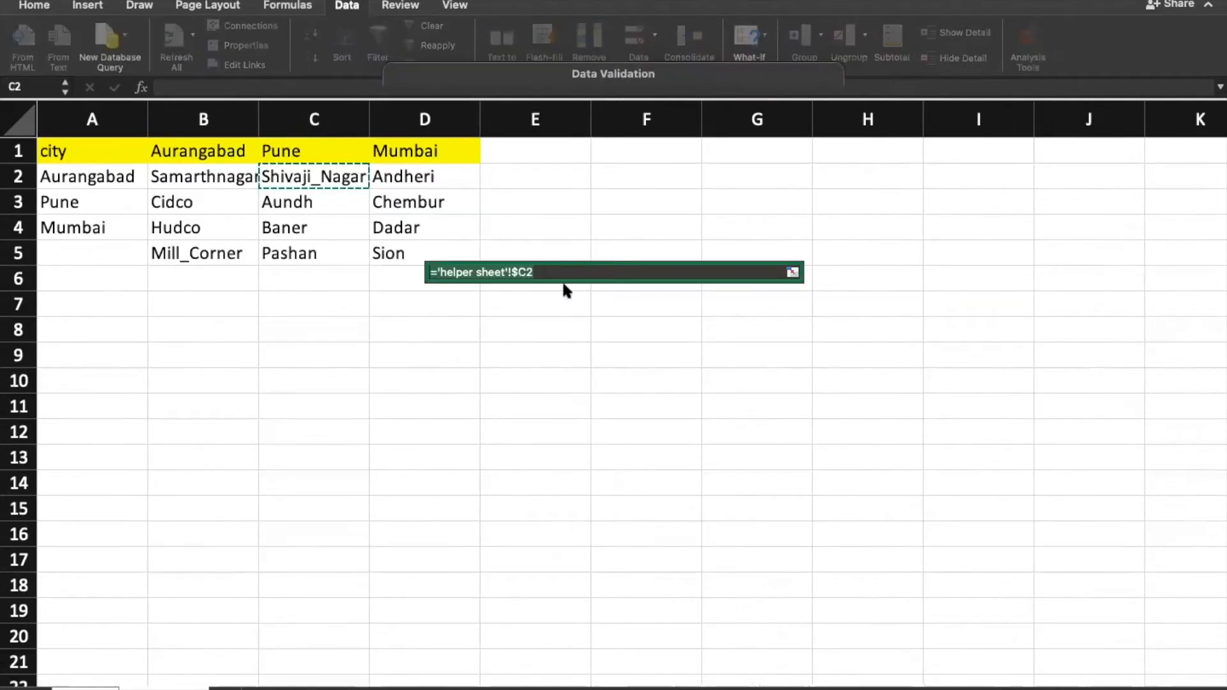
Step: Replace D2's validation source with =INDIRECT($C2), column-locked to the row's city cell
left_click(563, 274)
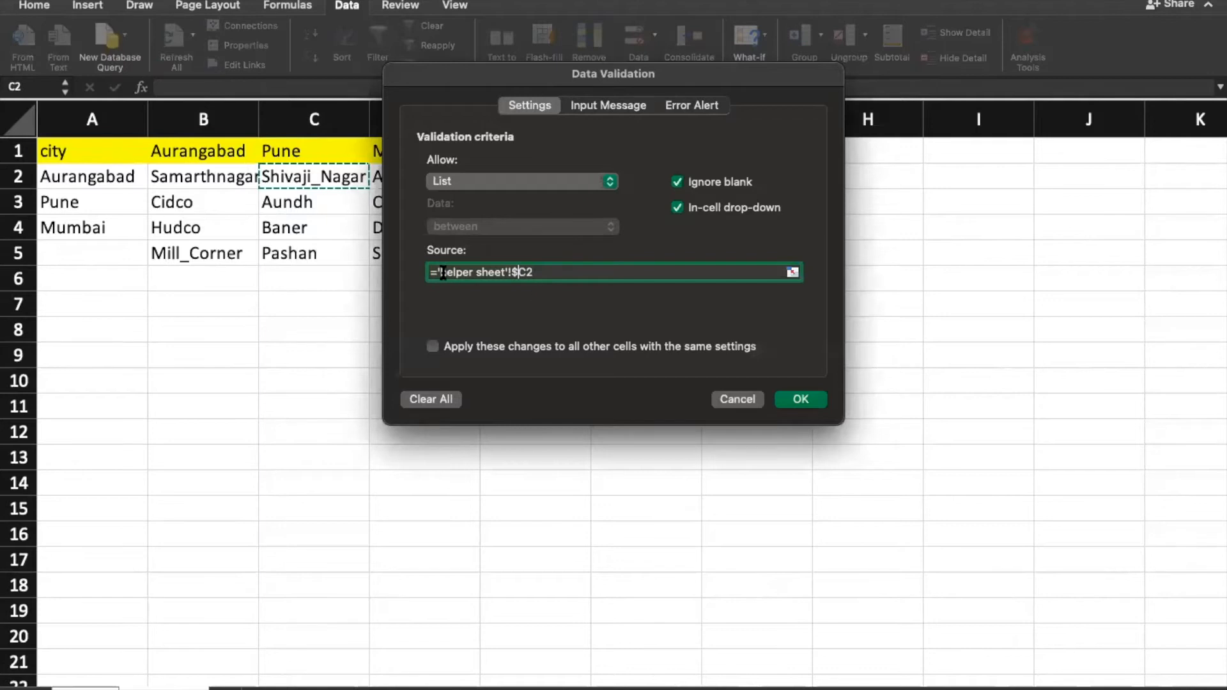
key("Return")
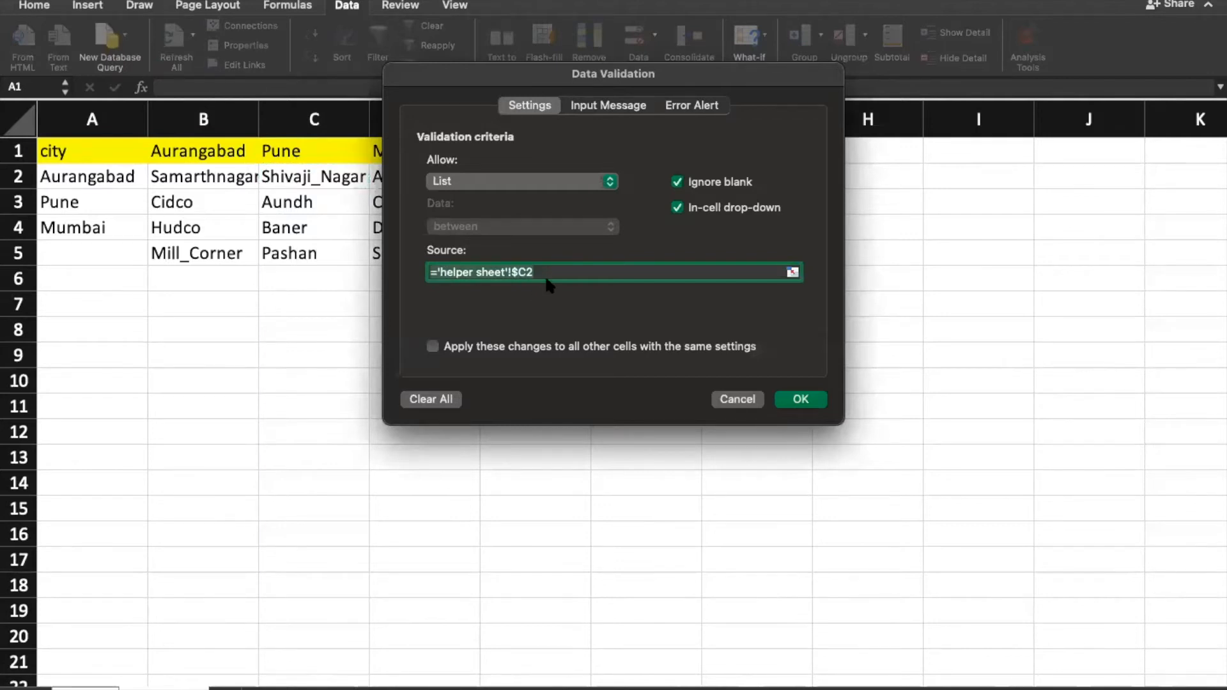
type("=indirect(")
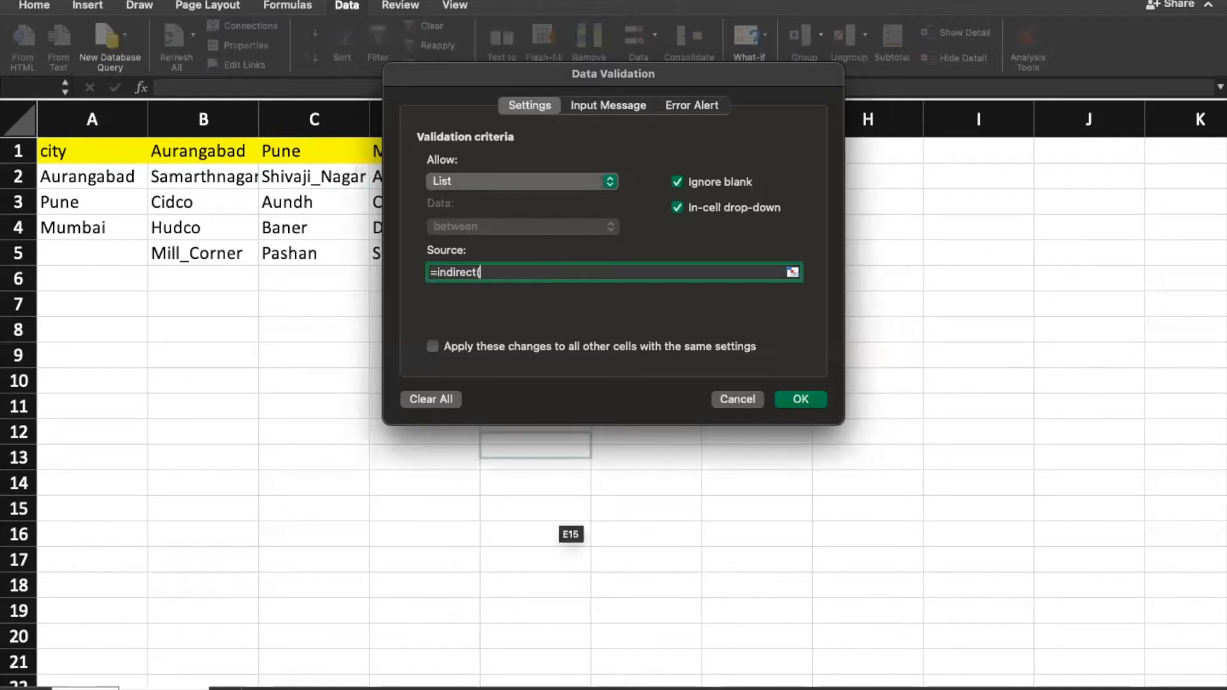
left_click(85, 688)
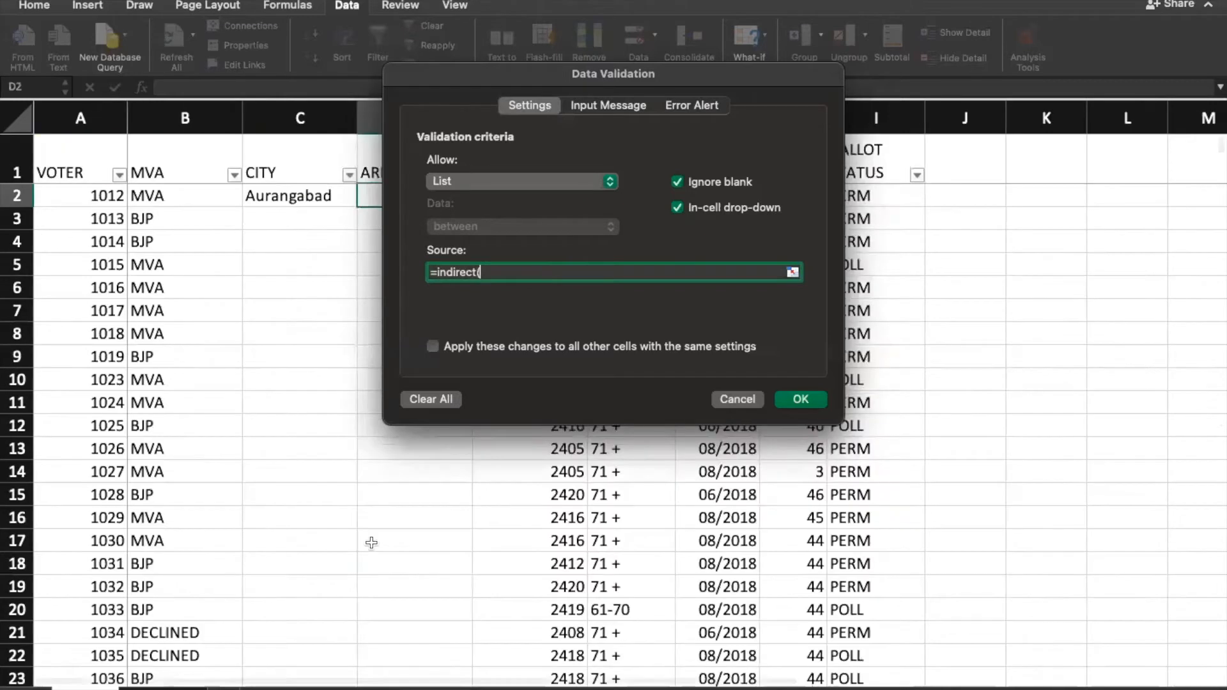
left_click(792, 272)
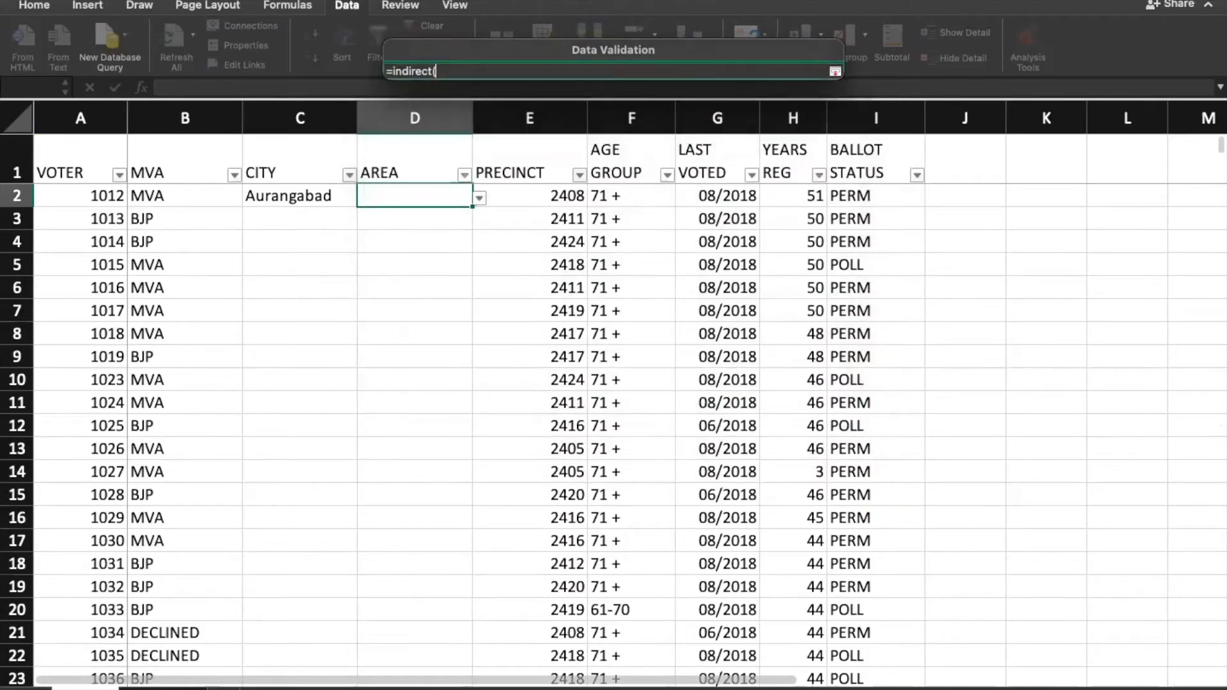
left_click(312, 198)
key("F4")
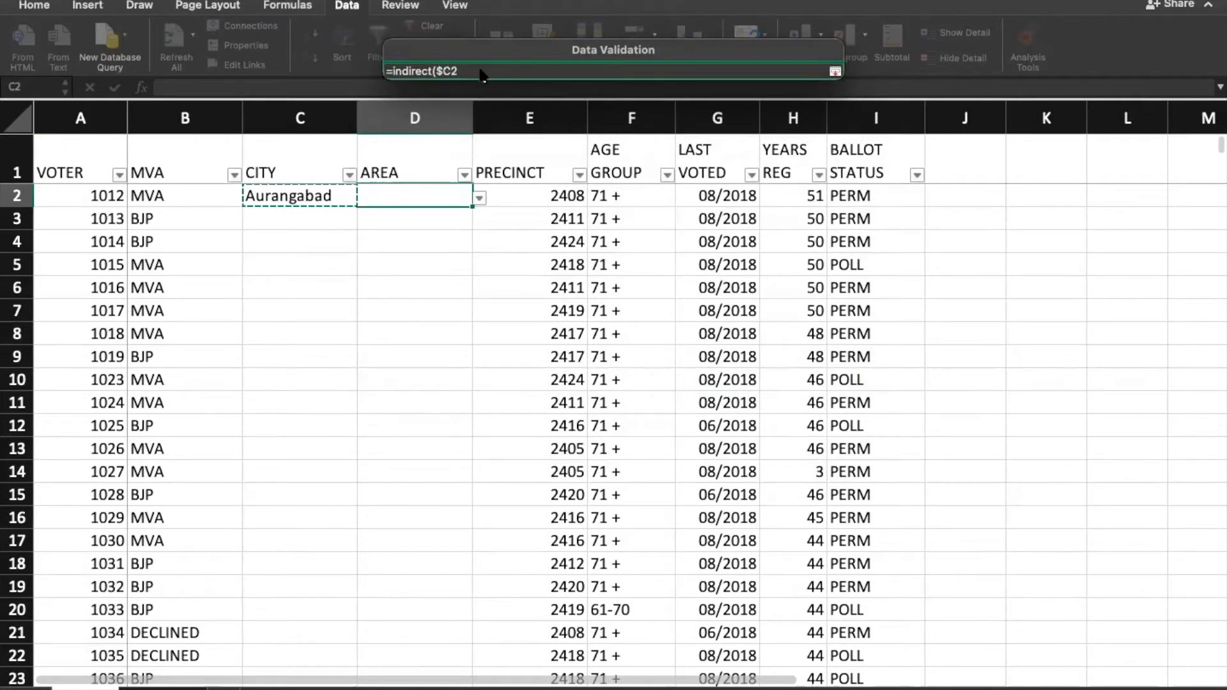
type(")")
key("Return")
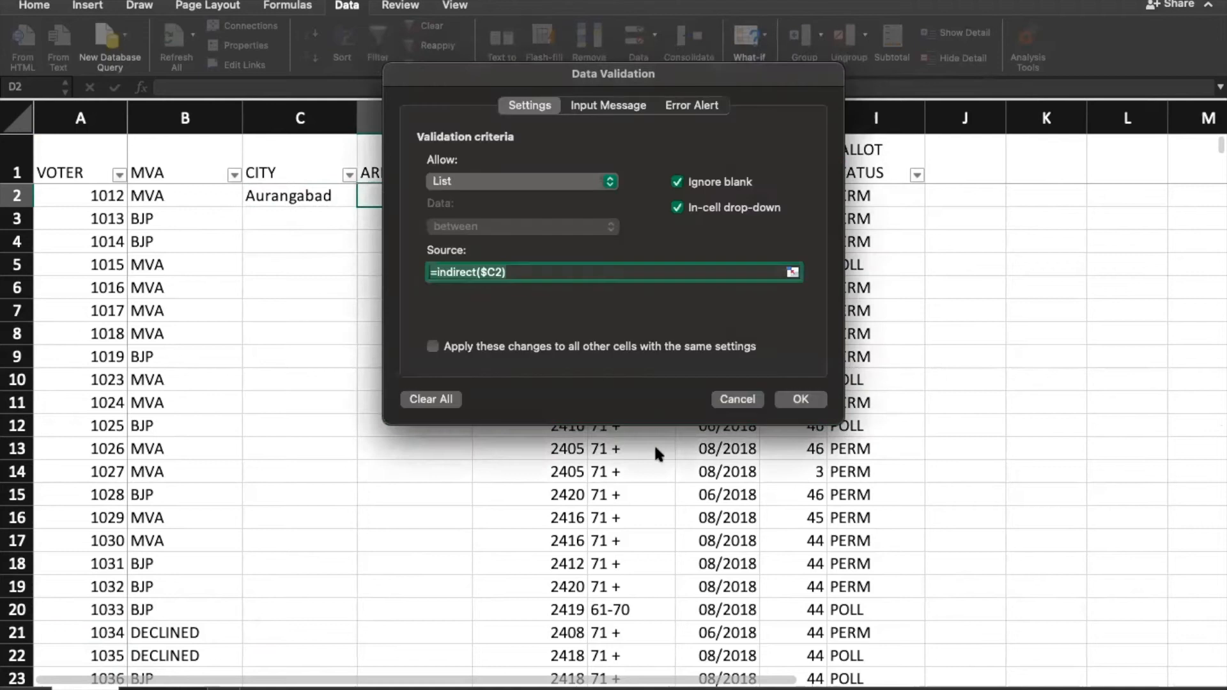
left_click(792, 399)
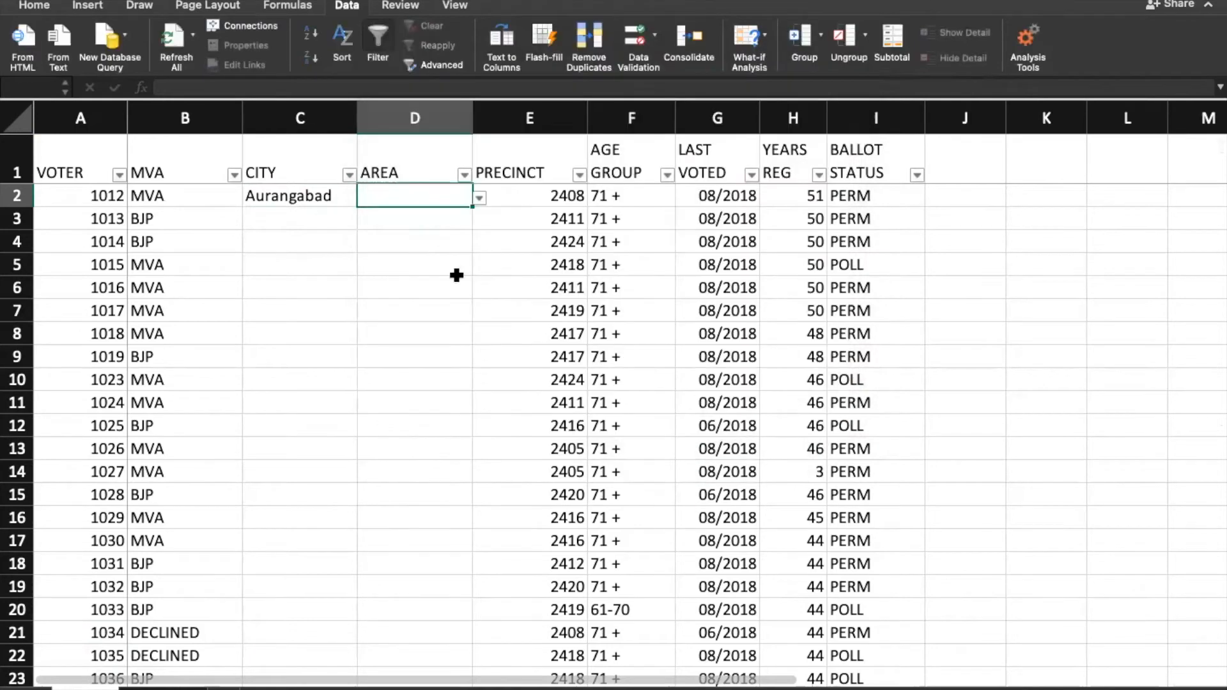
Step: Pick Cidco in D2, paste it down the AREA column to row 2870, then undo the paste
left_click(479, 198)
left_click(409, 233)
left_click(298, 217)
left_click(397, 196)
key("super+c")
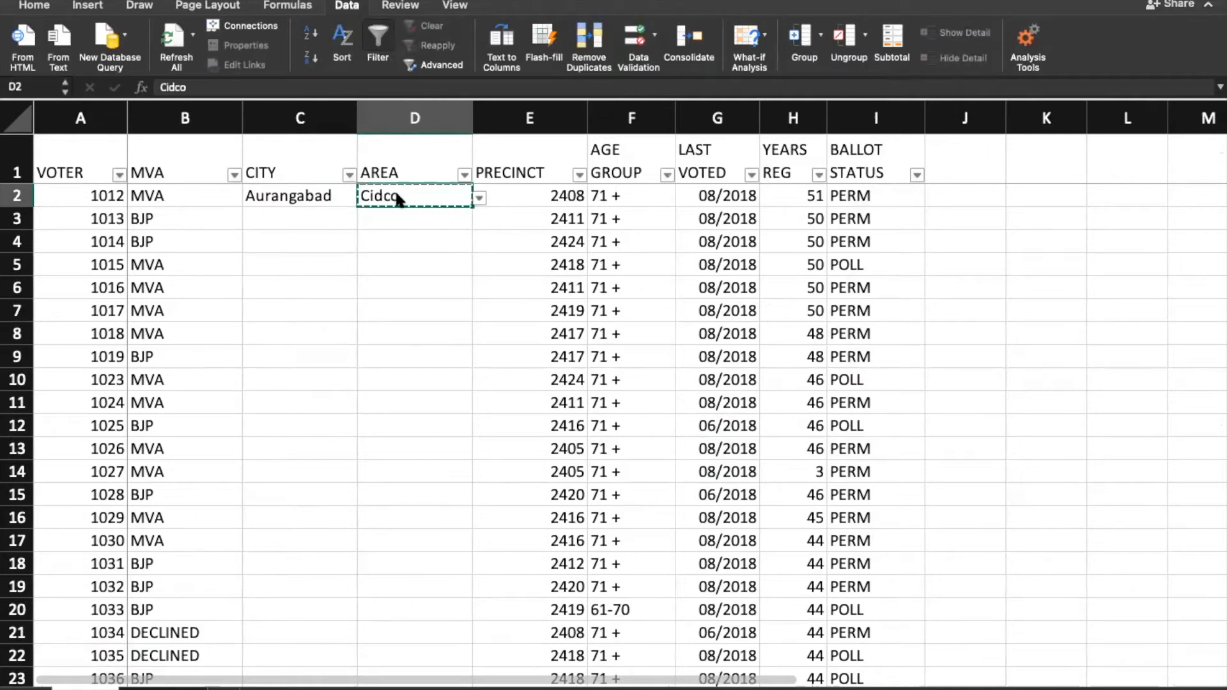
key("Left")
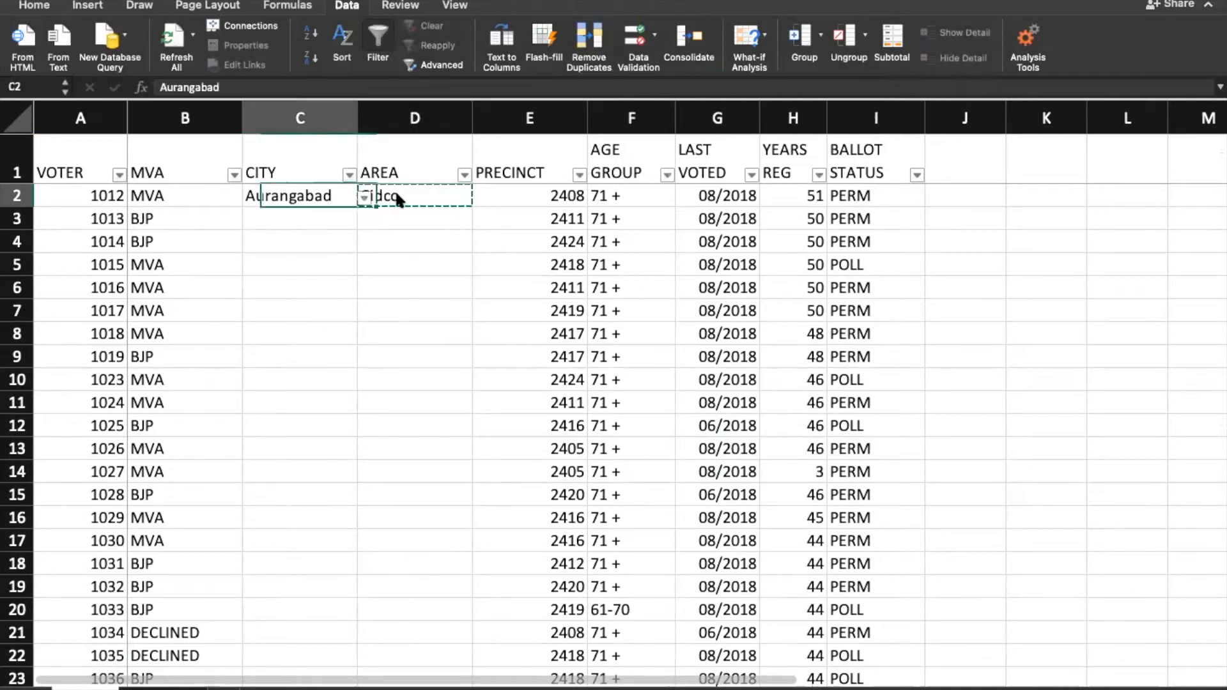
key("Right")
key("Left")
key("Left")
key("super+Down")
key("Right")
key("Right")
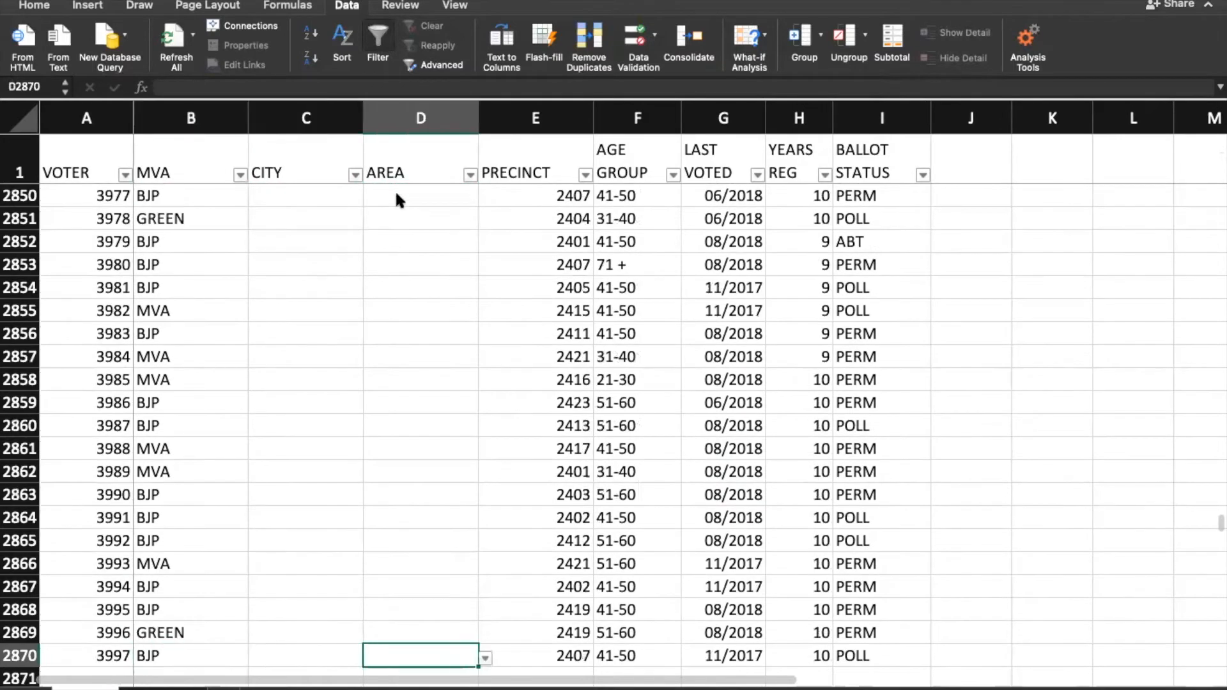
key("shift+super+Up")
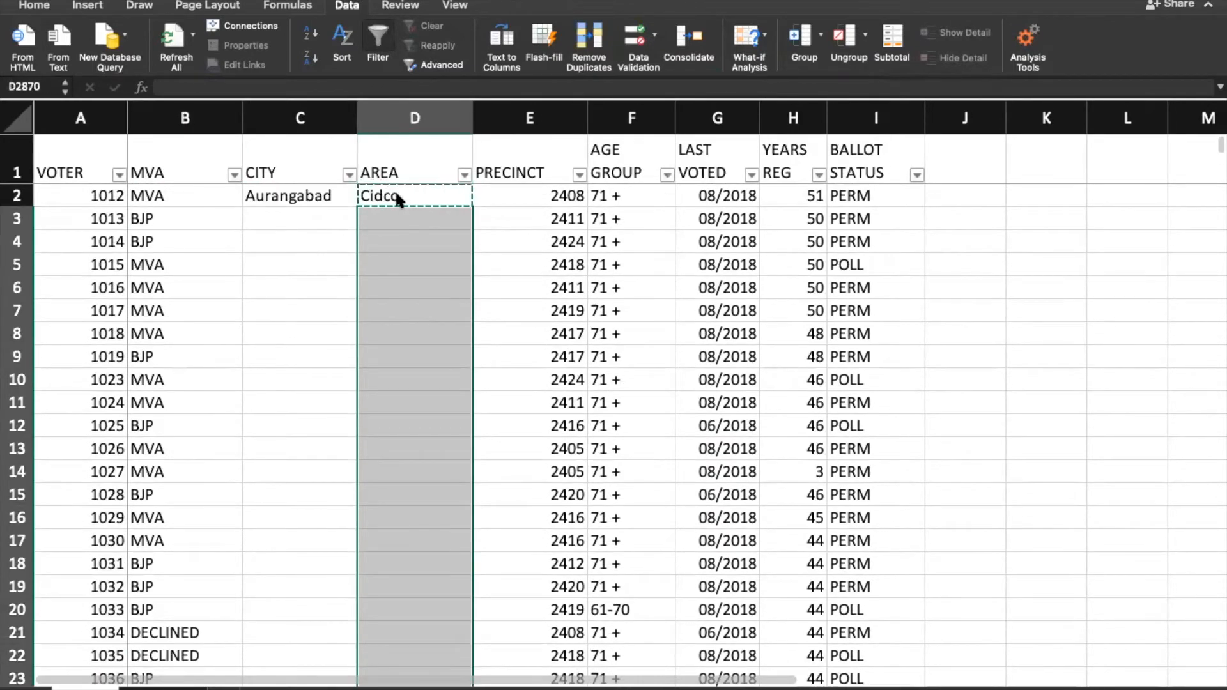
key("super+v")
key("super+z")
Step: Set row 3 to Pune in C3 and Aundh in D3 from the drop-downs
left_click(305, 214)
left_click(363, 224)
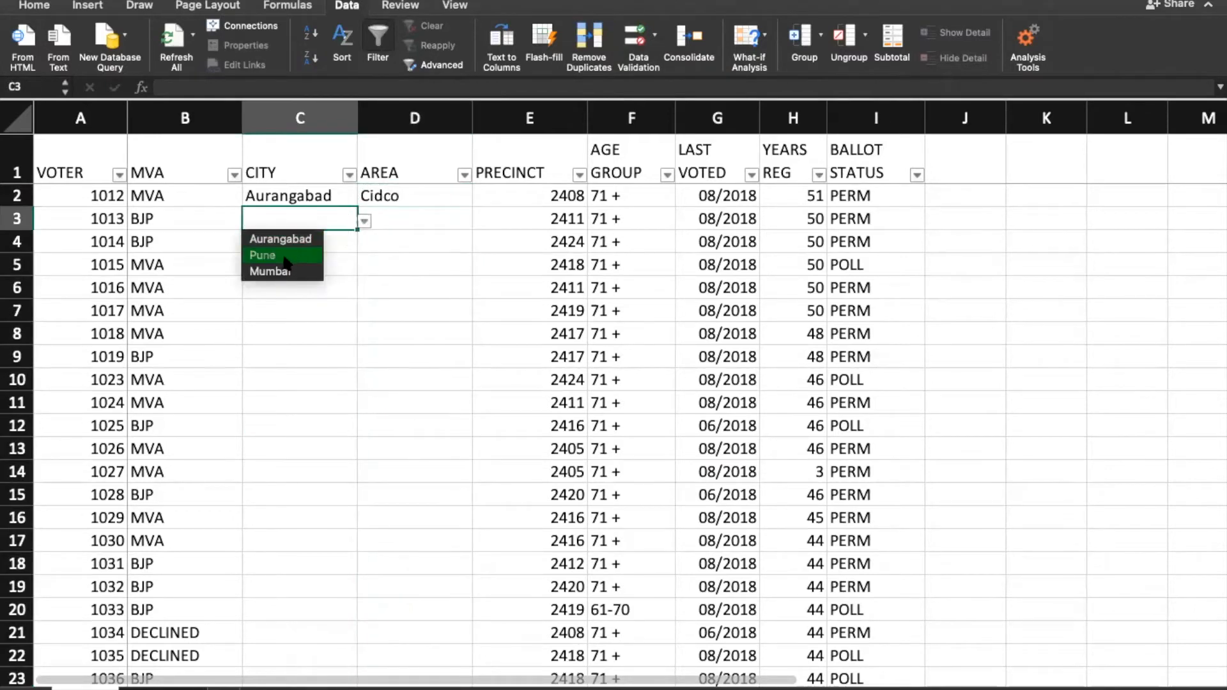
left_click(262, 255)
left_click(451, 219)
left_click(478, 221)
left_click(386, 257)
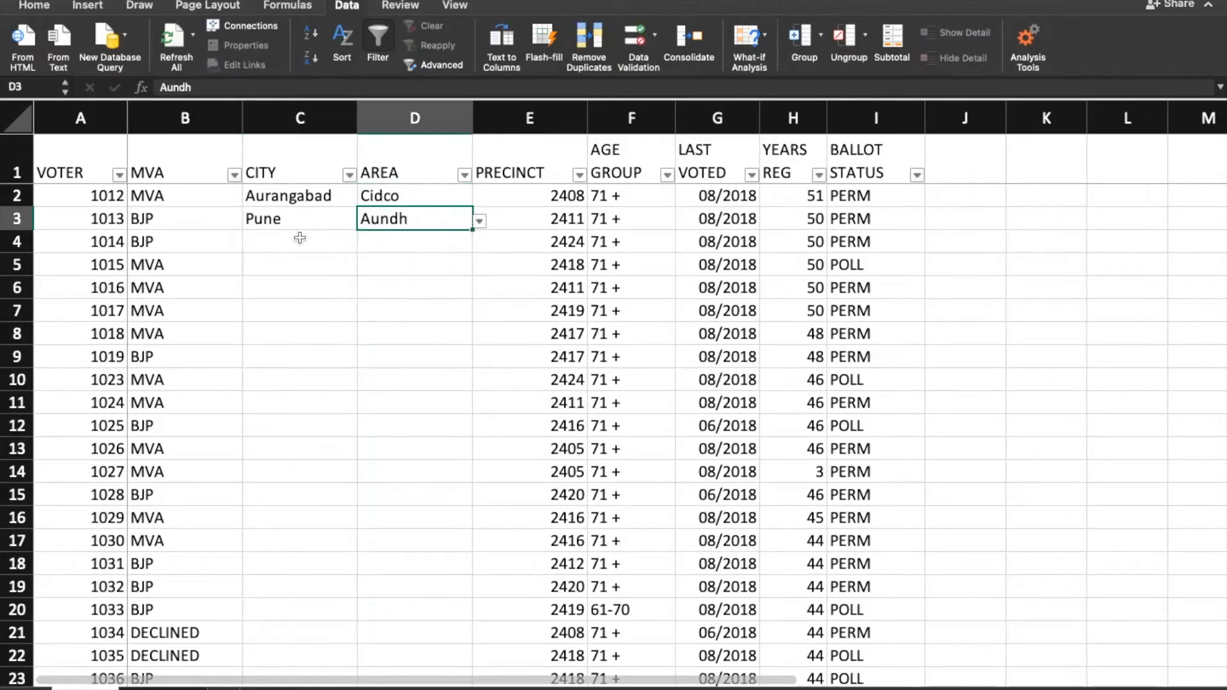
Step: Set row 4 to Mumbai in C4 and Dadar in D4 from the drop-downs
left_click(299, 240)
left_click(370, 241)
left_click(333, 240)
left_click(364, 243)
left_click(263, 294)
left_click(462, 244)
left_click(478, 244)
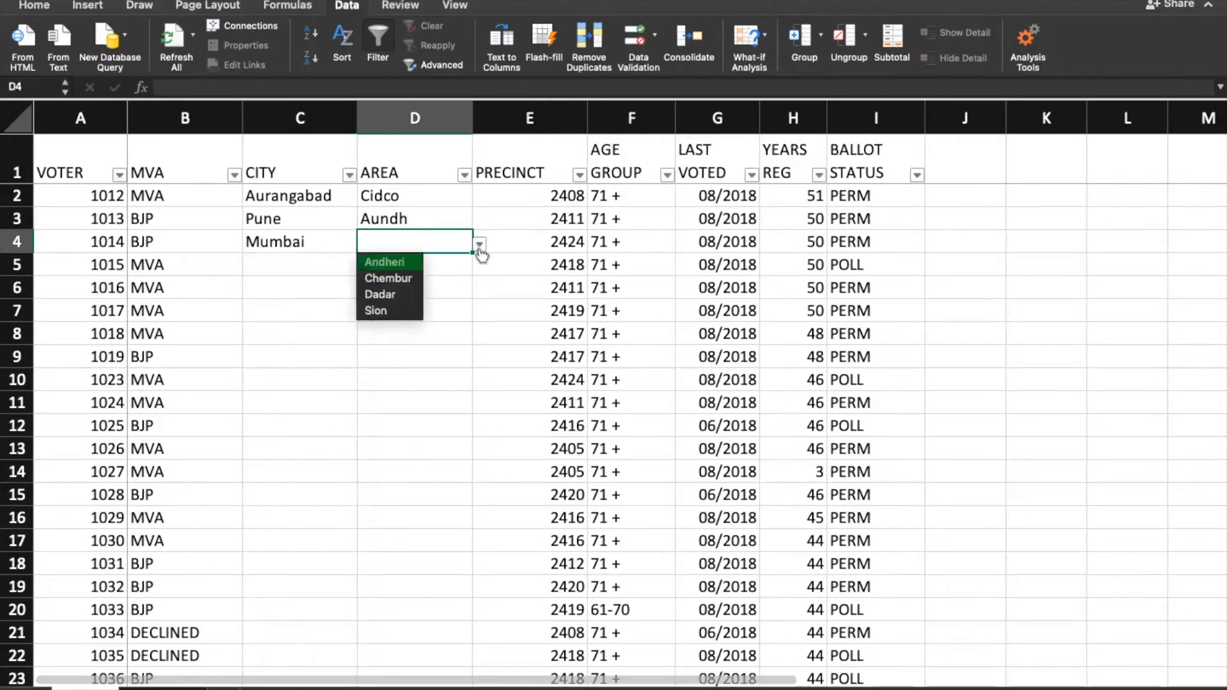
left_click(382, 293)
Step: Set row 5 to Pune in C5 and Aundh in D5, then return to the Aurangabad cell
left_click(306, 271)
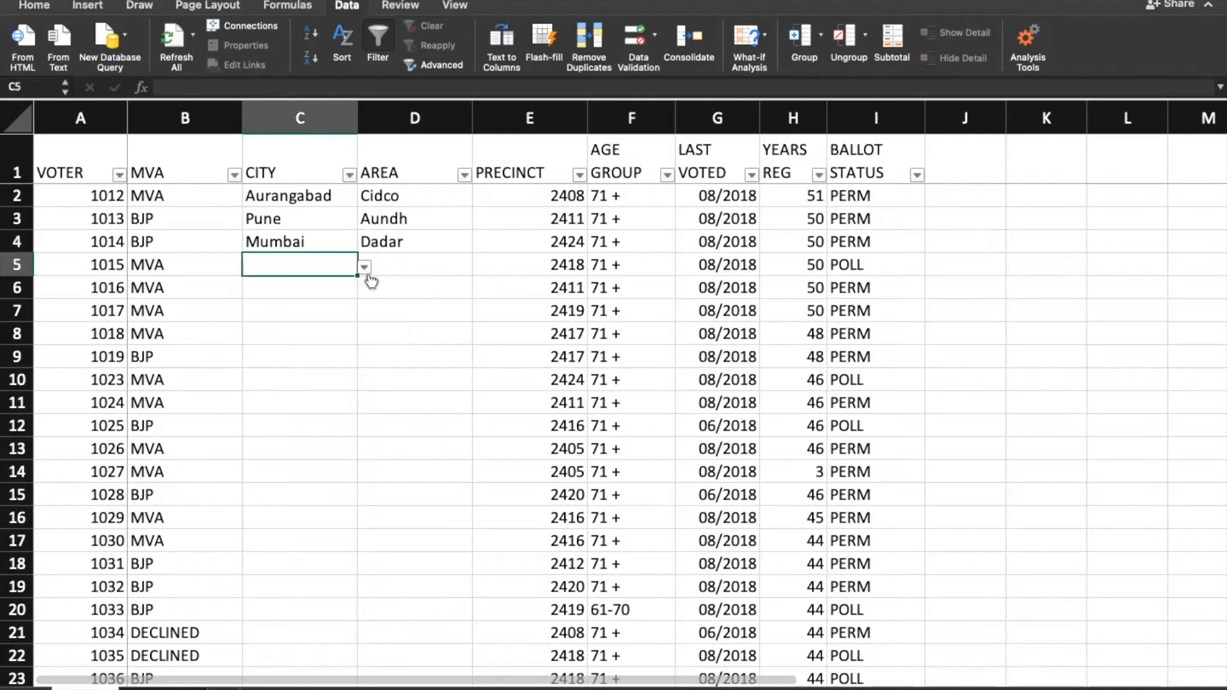
left_click(364, 267)
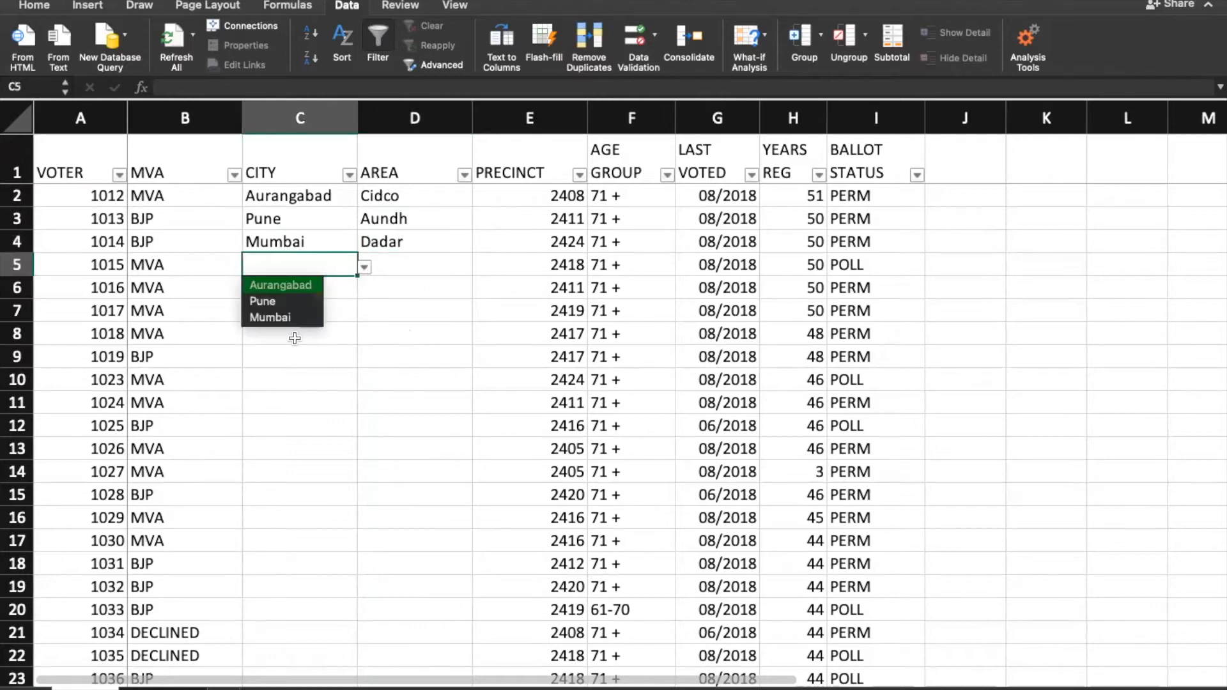
left_click(262, 301)
left_click(424, 264)
left_click(480, 267)
left_click(409, 302)
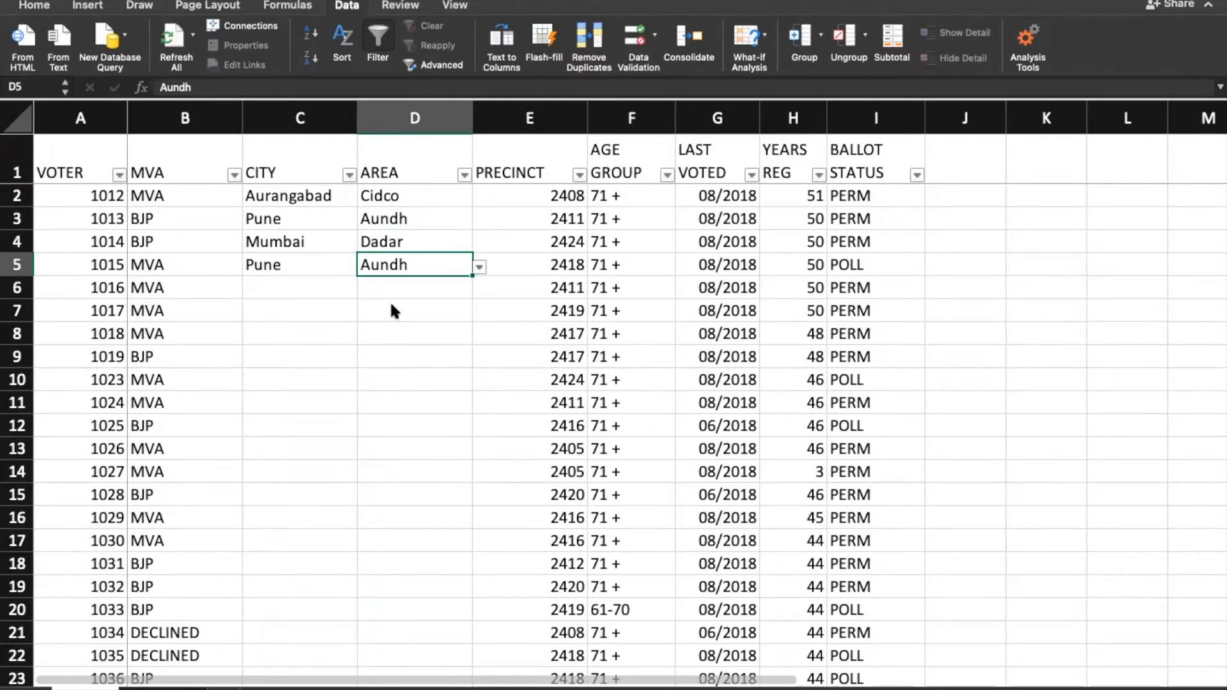
key("Left")
key("Up")
key("Up")
key("Left")
key("Left")
key("Up")
key("Up")
key("Down")
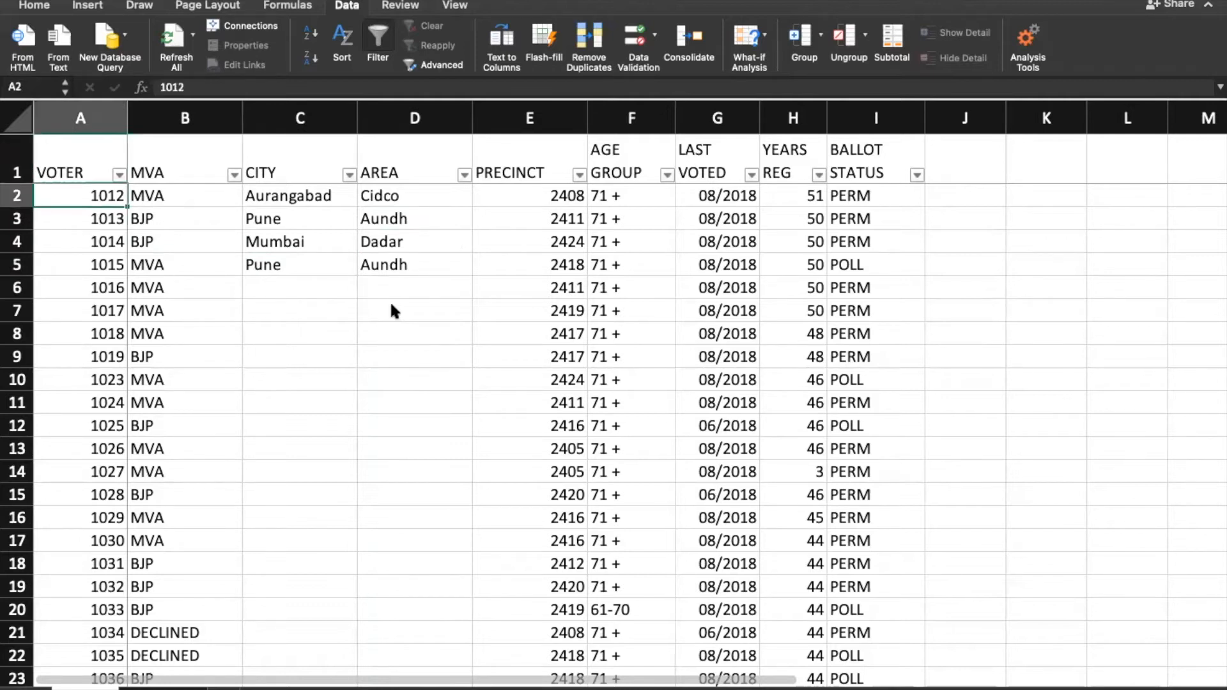
key("Right")
key("Right")
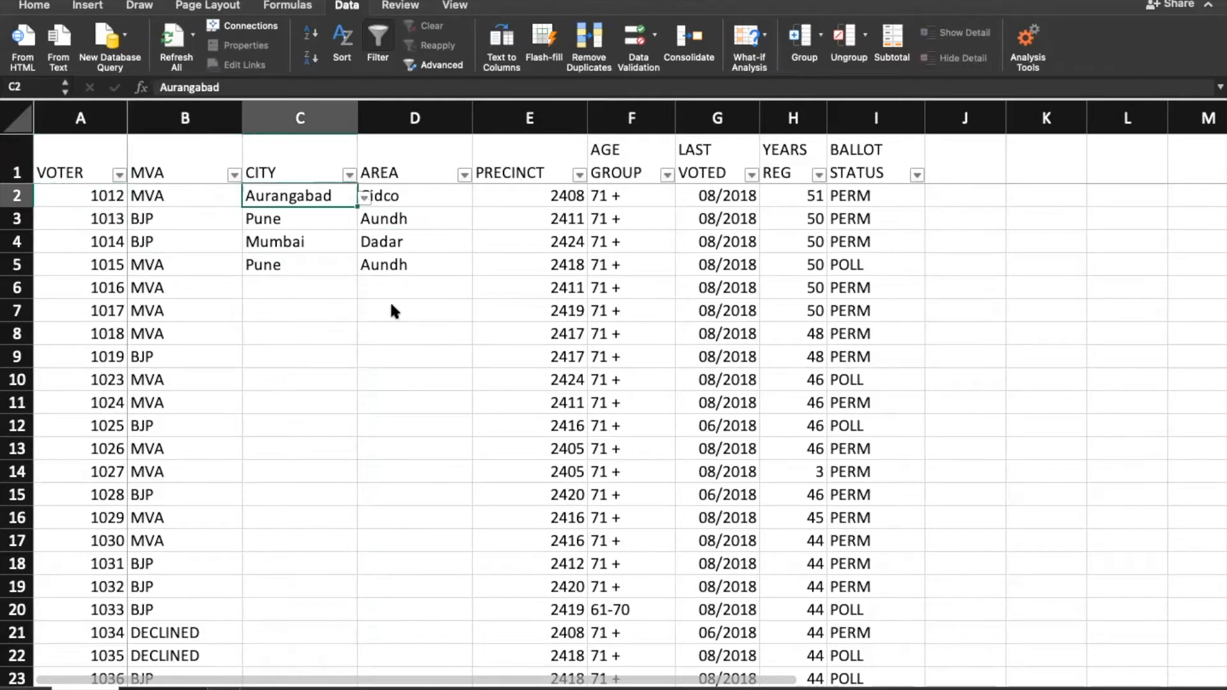
Step: Add a new blank worksheet and select cell A1
left_click(224, 688)
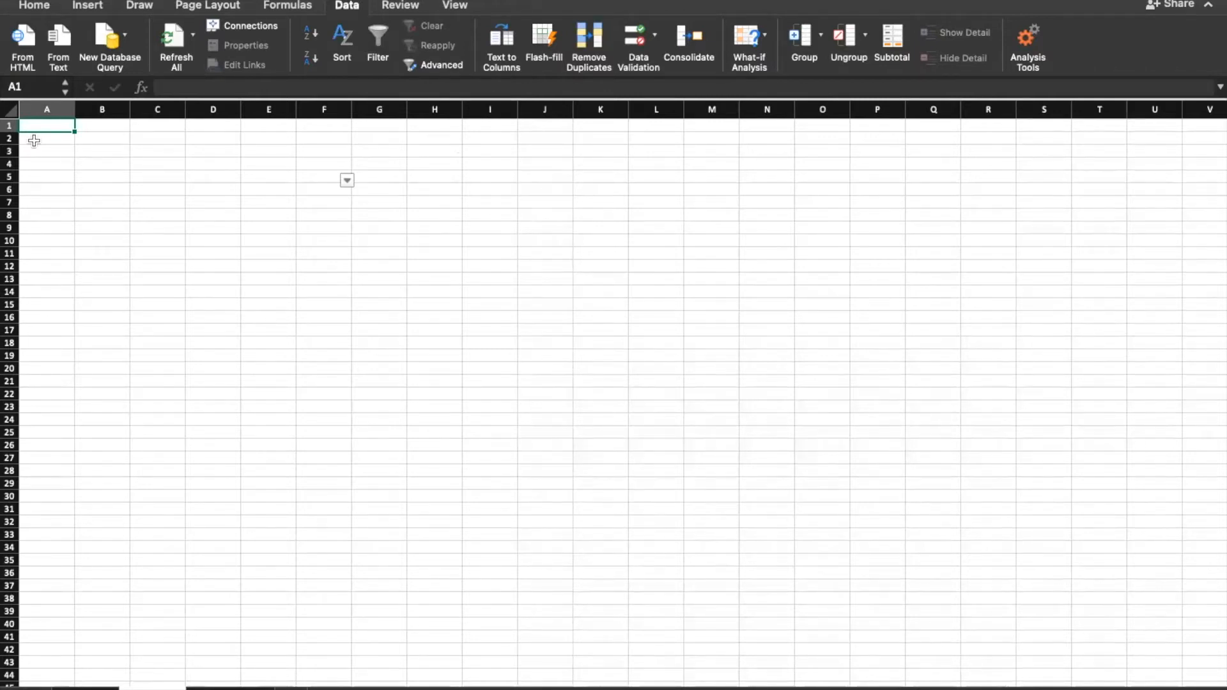
left_click(344, 188)
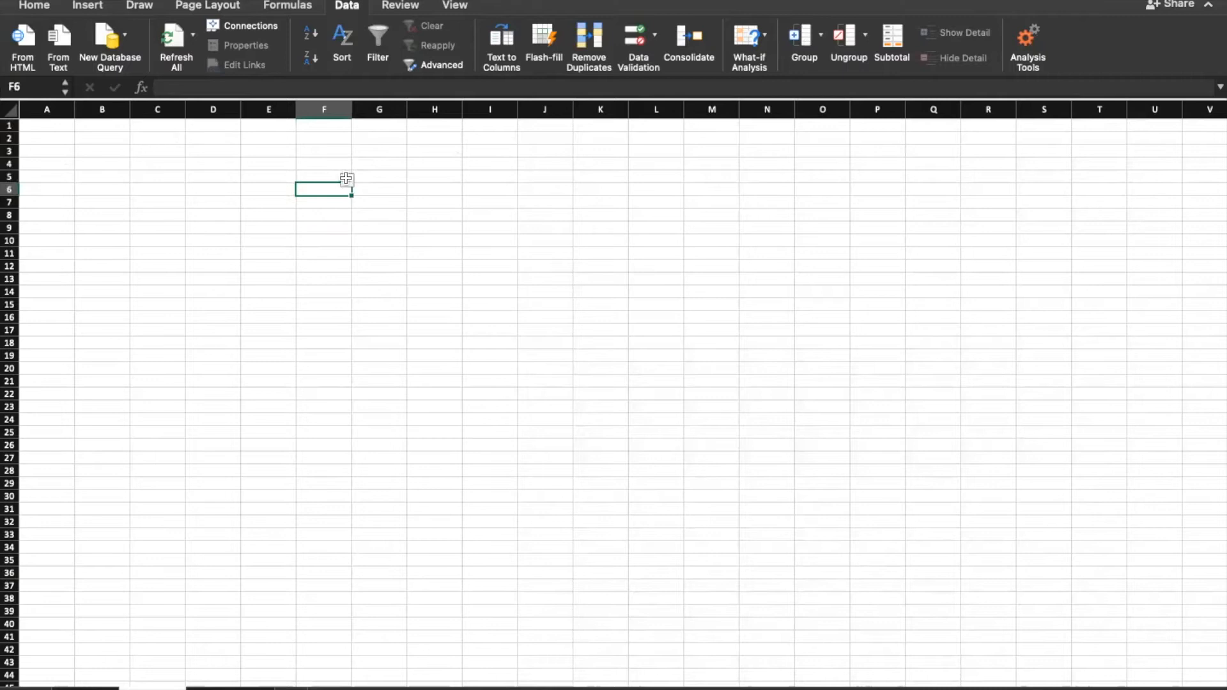
left_click(45, 126)
Step: Type the headers Sr no., Date, name, Mobile, email, course across A1:F1
type("Sr no.")
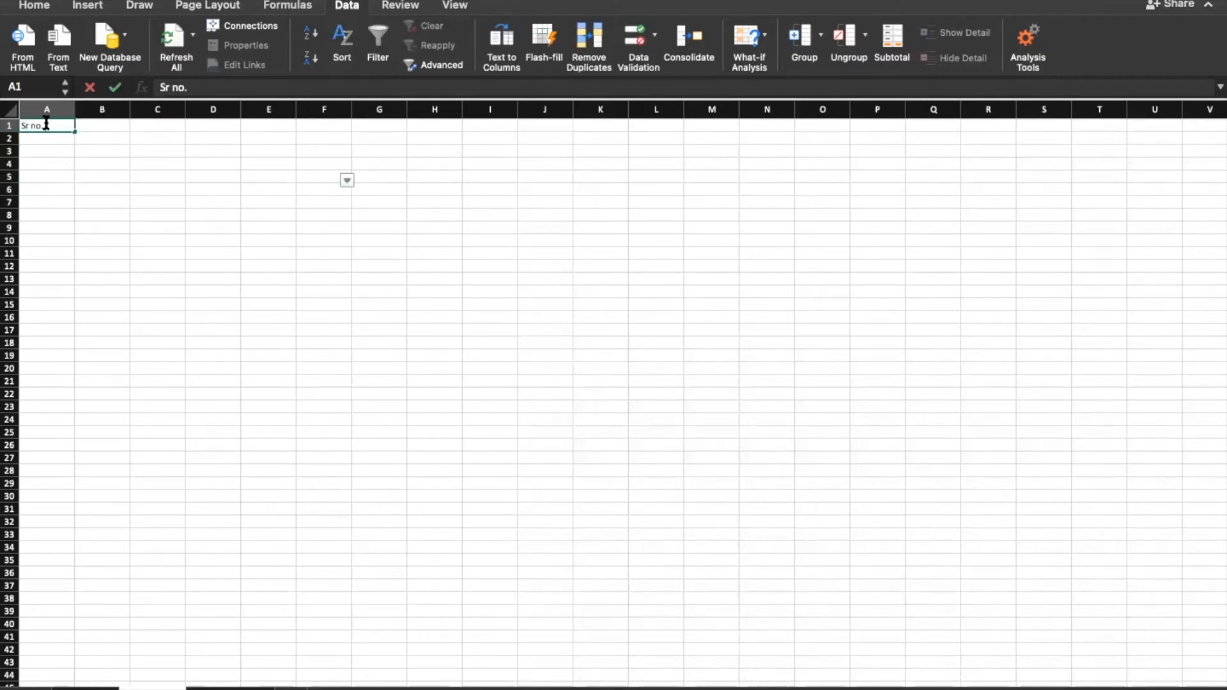
key("Tab")
type("Date")
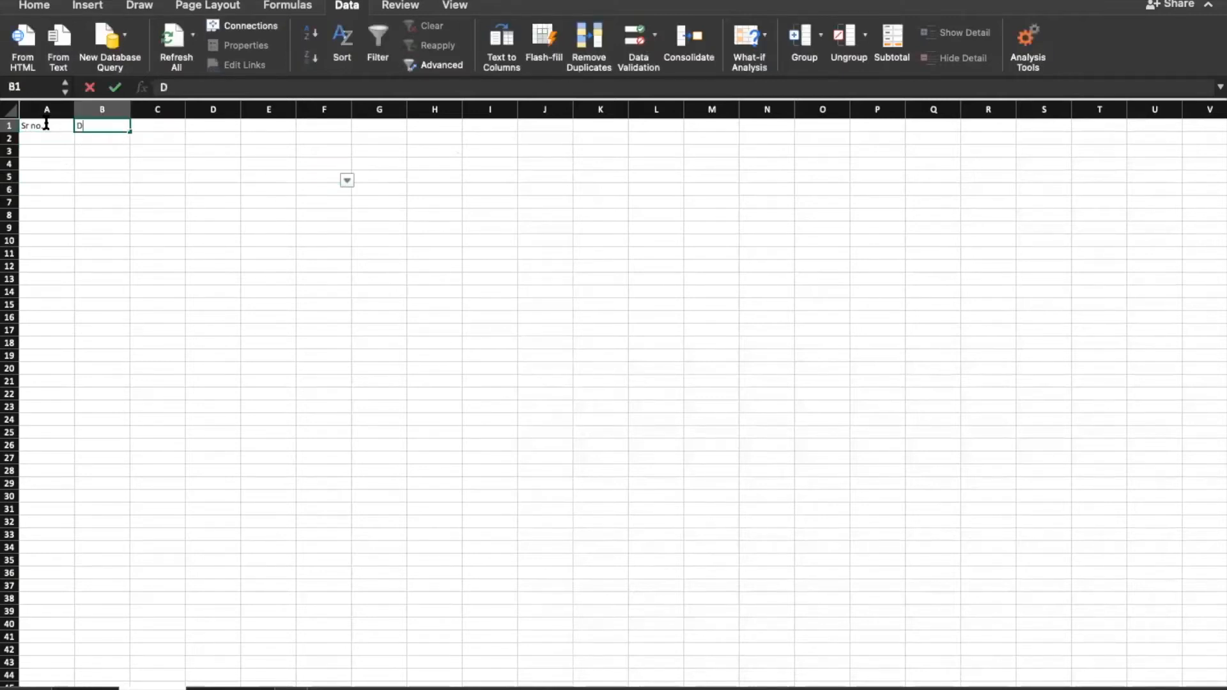
key("Tab")
type("name")
key("Tab")
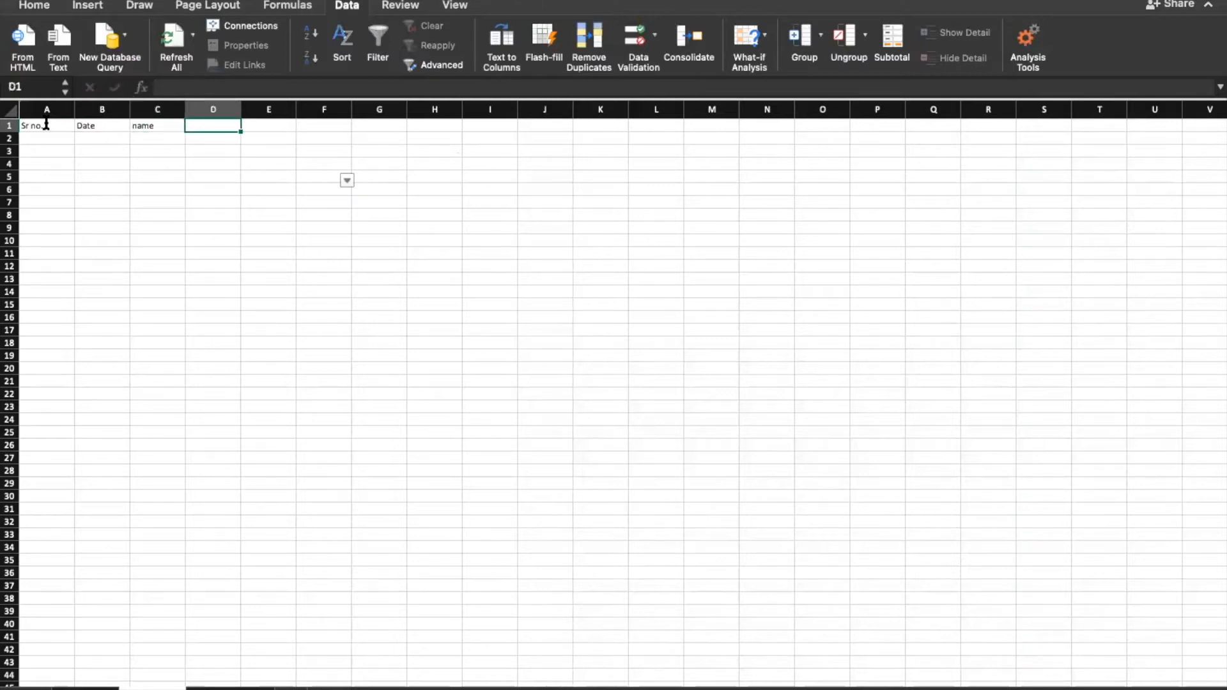
type("M")
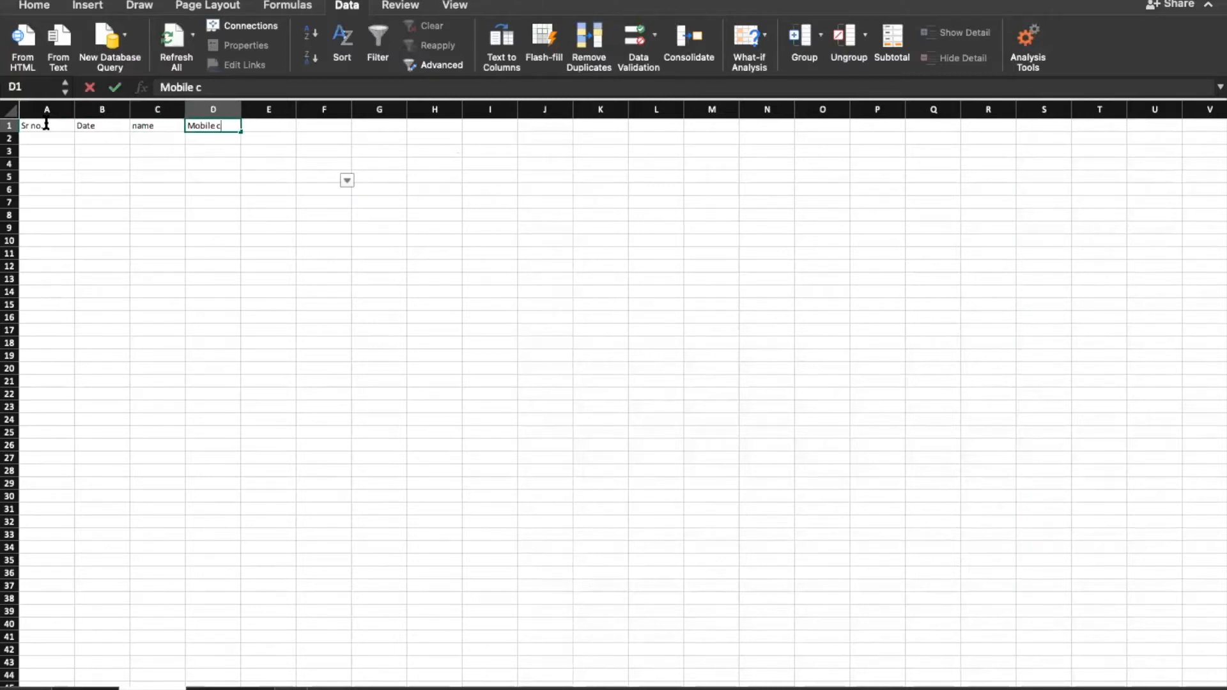
type("obile c")
key("BackSpace")
key("BackSpace")
key("Tab")
type("email")
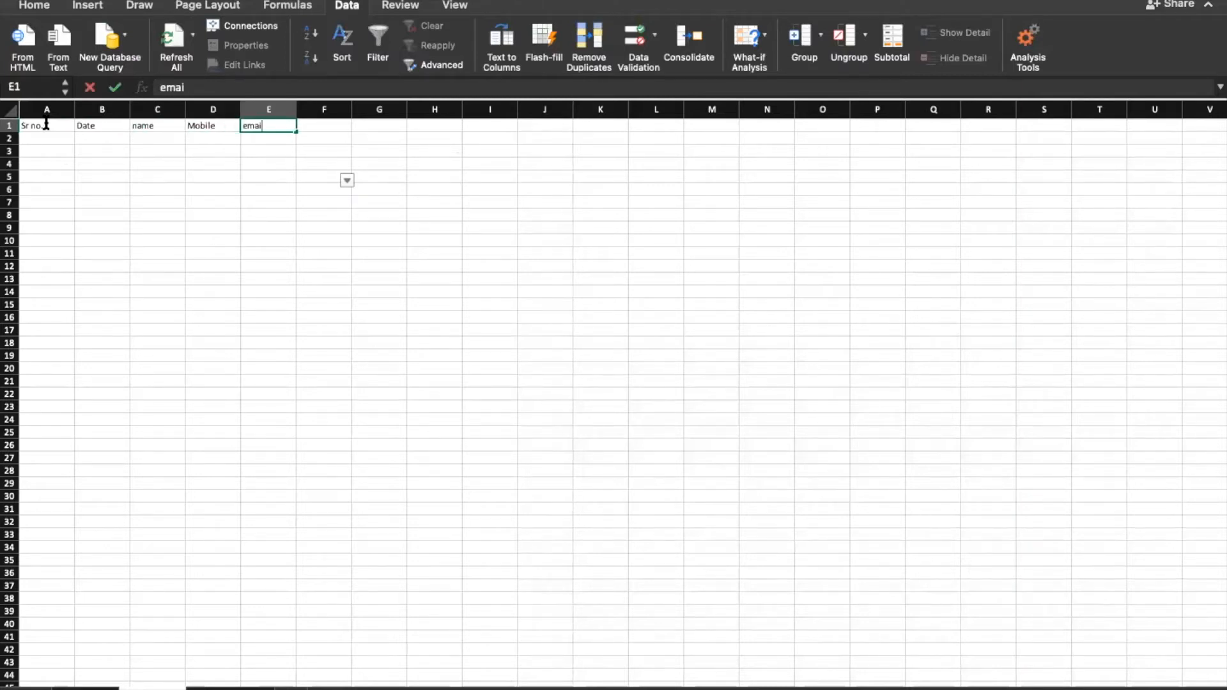
key("Tab")
type("co")
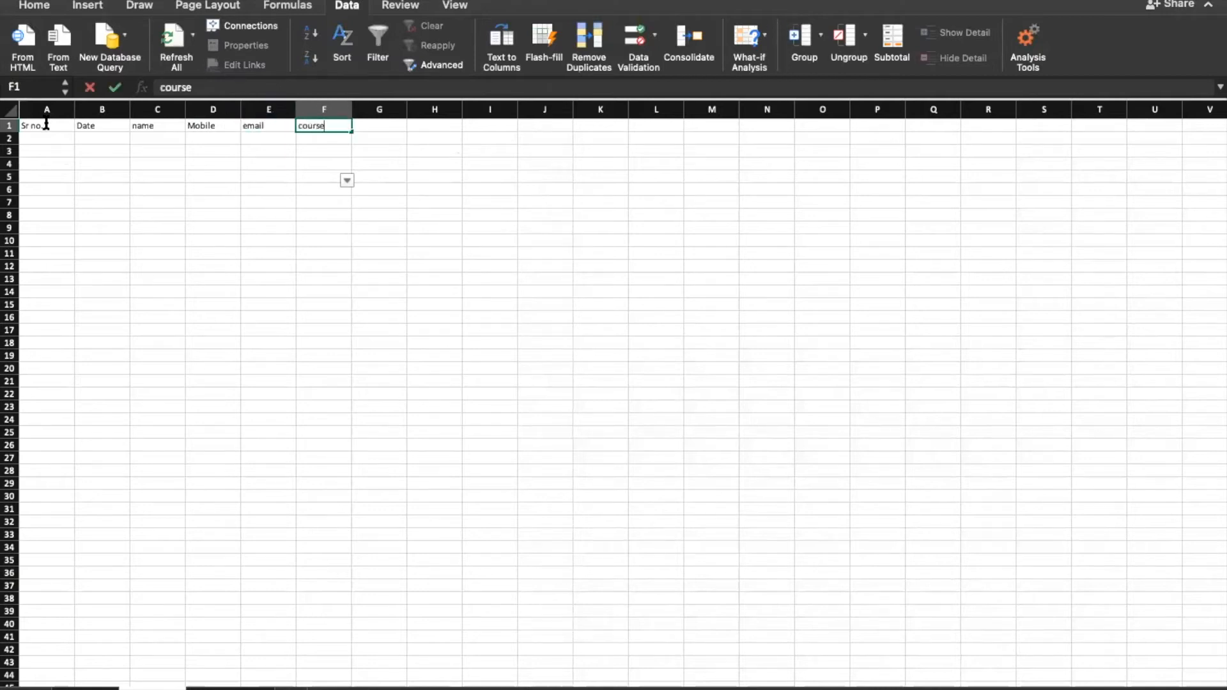
key("Return")
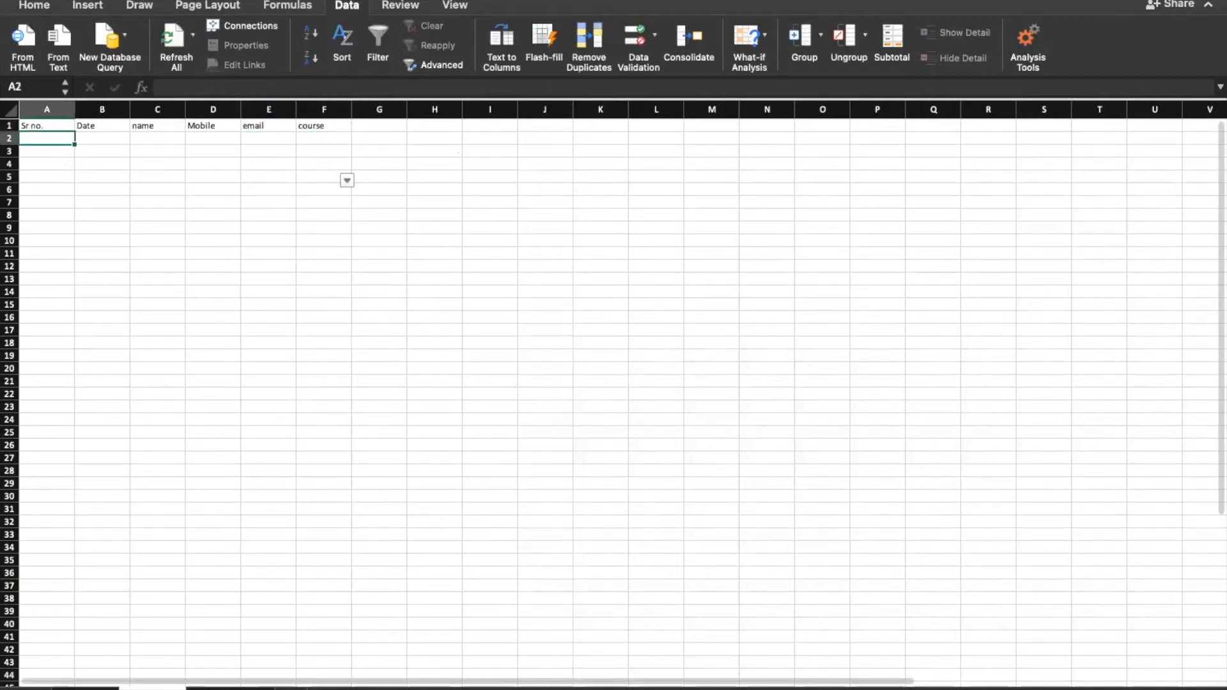
Step: Enter enquiry 1 in row 2: date 19-3-2021, the enquirer's name, mobile, e-mail, digital marketing course
left_click_drag(1126, 689, 1146, 689)
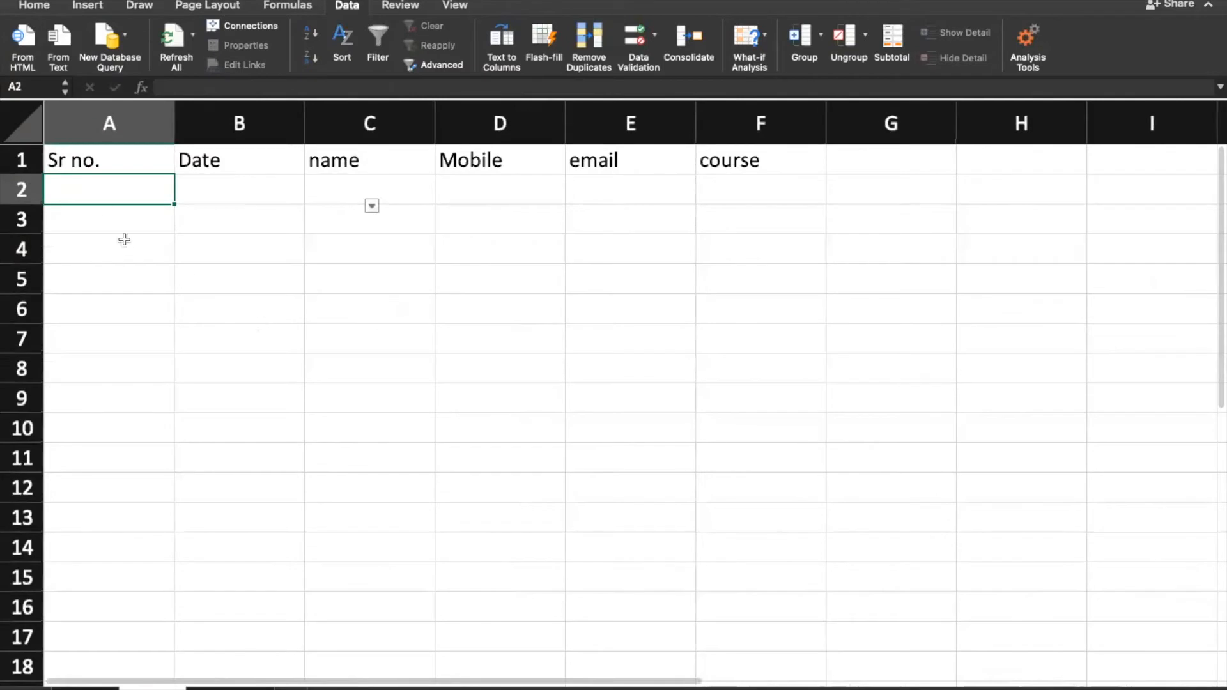
type("1")
key("Tab")
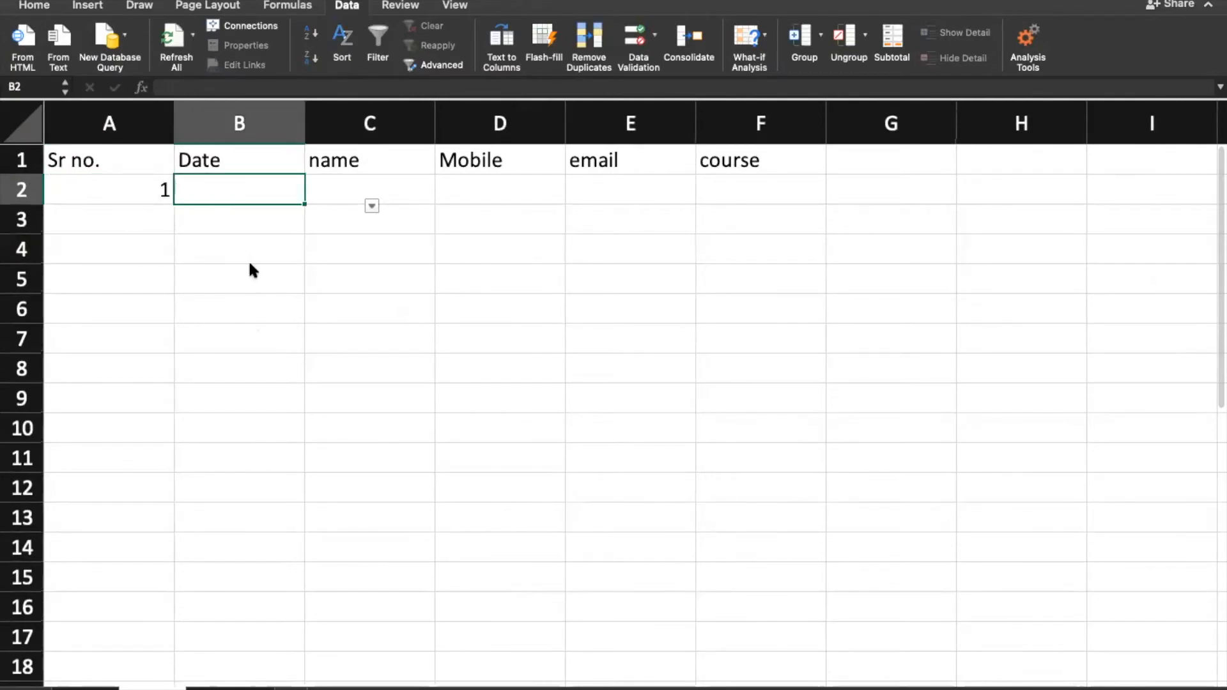
type("19-3-2021")
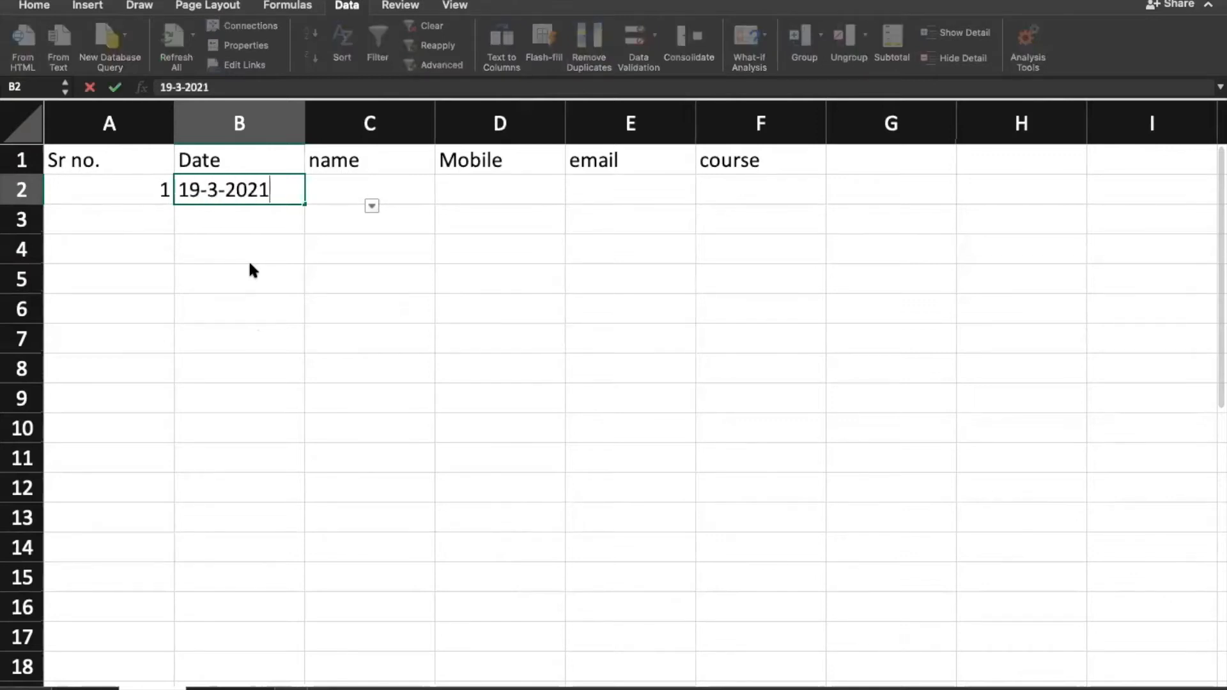
key("Tab")
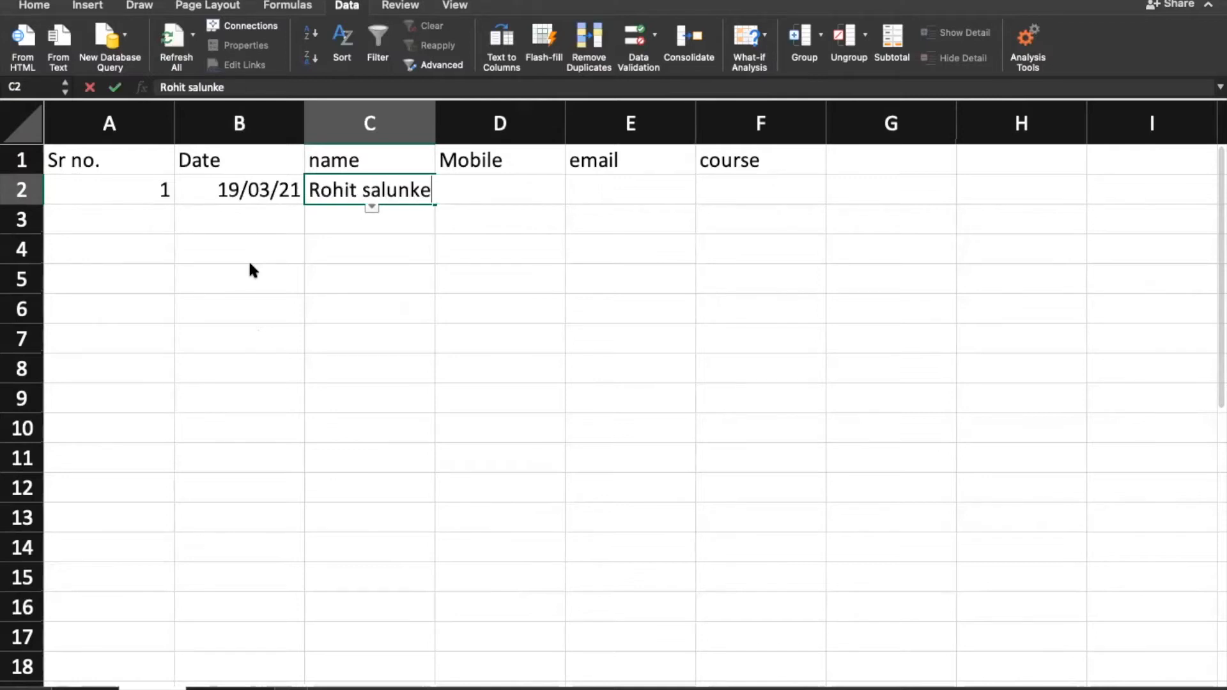
key("Tab")
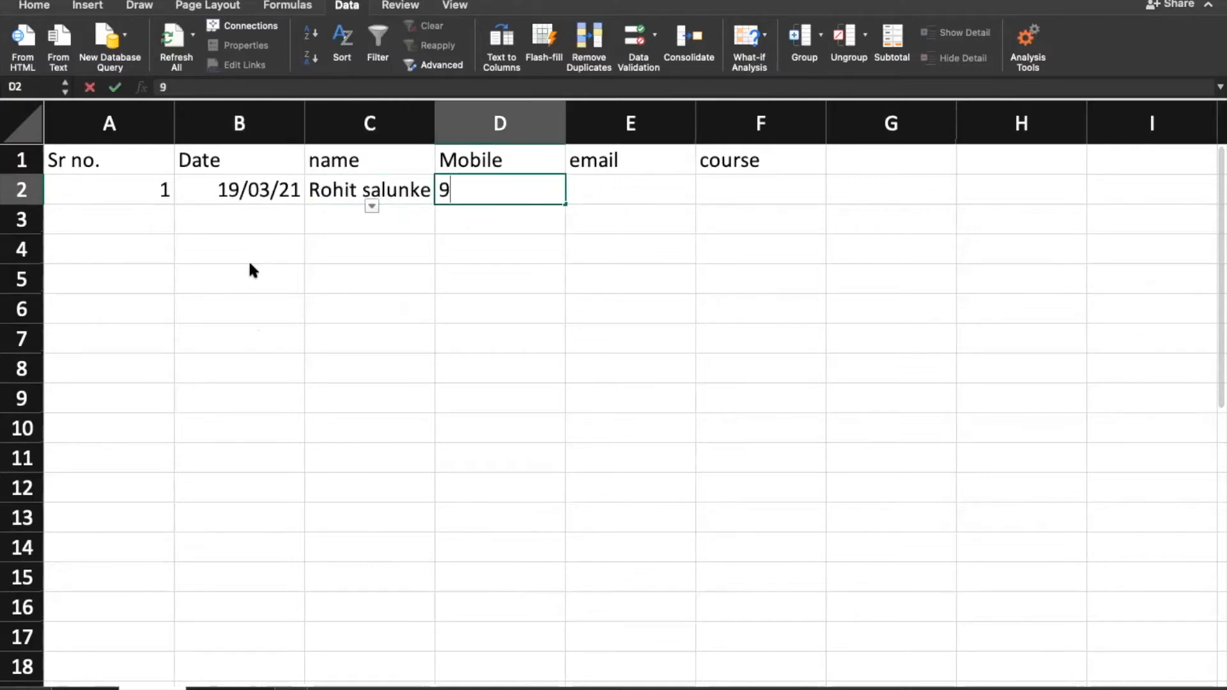
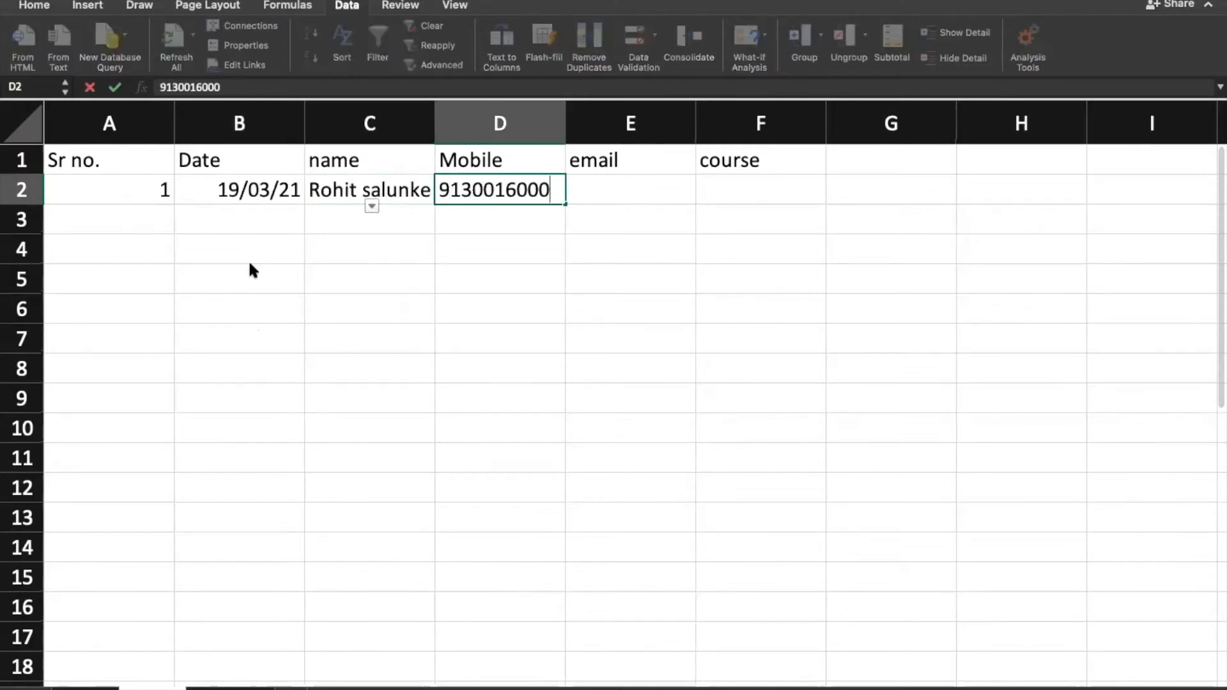
key("Tab")
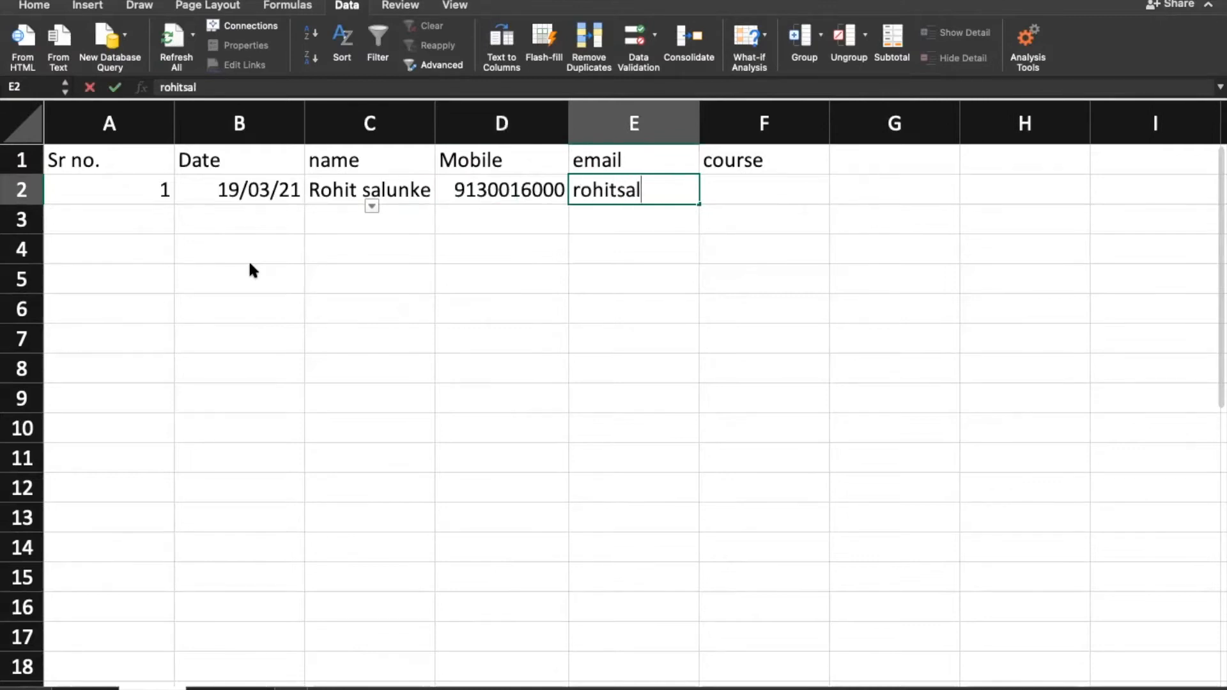
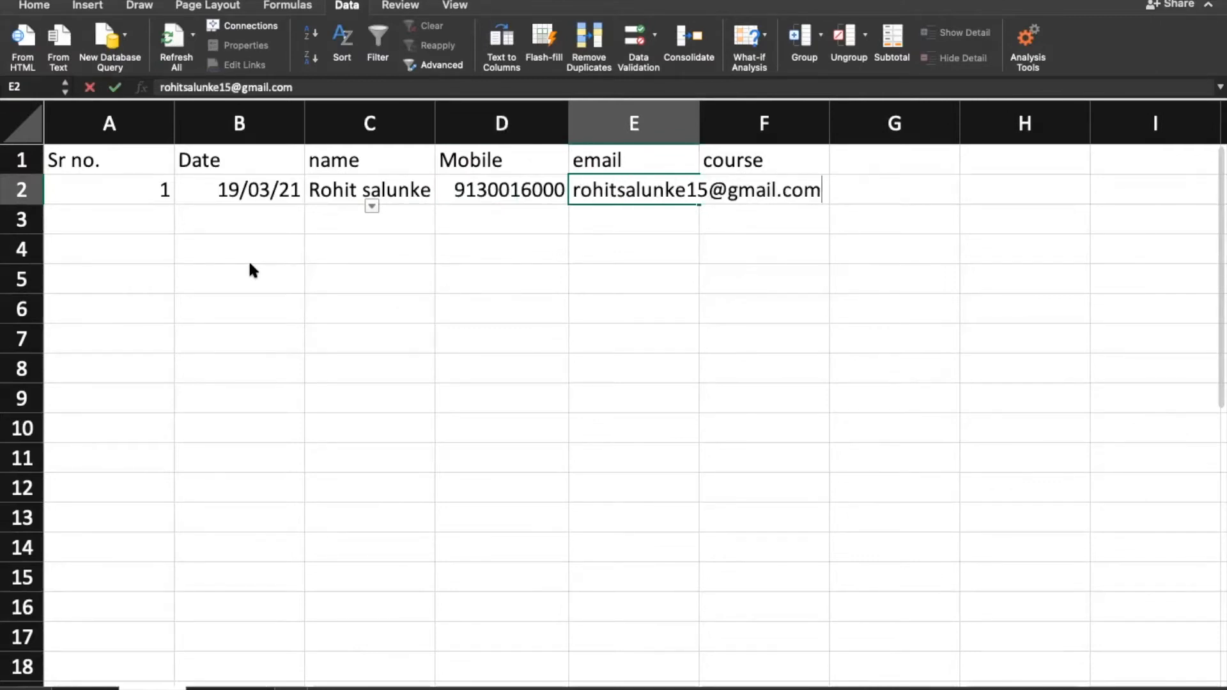
key("Tab")
type("di")
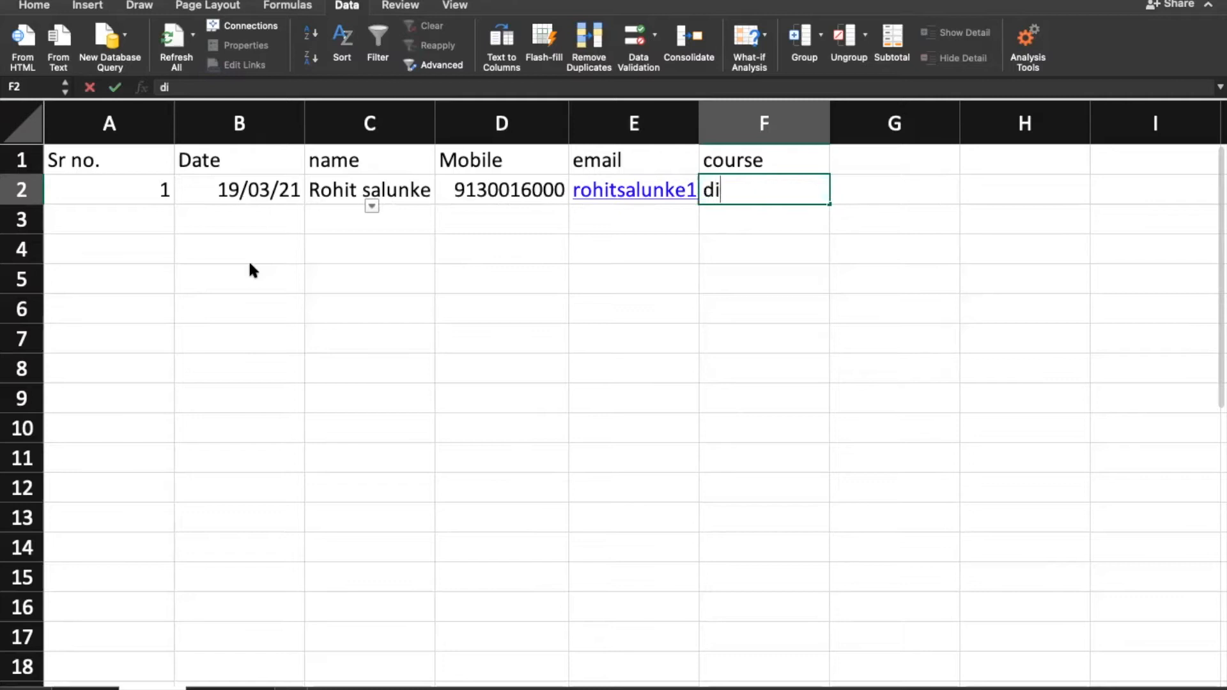
type("gital marketing course")
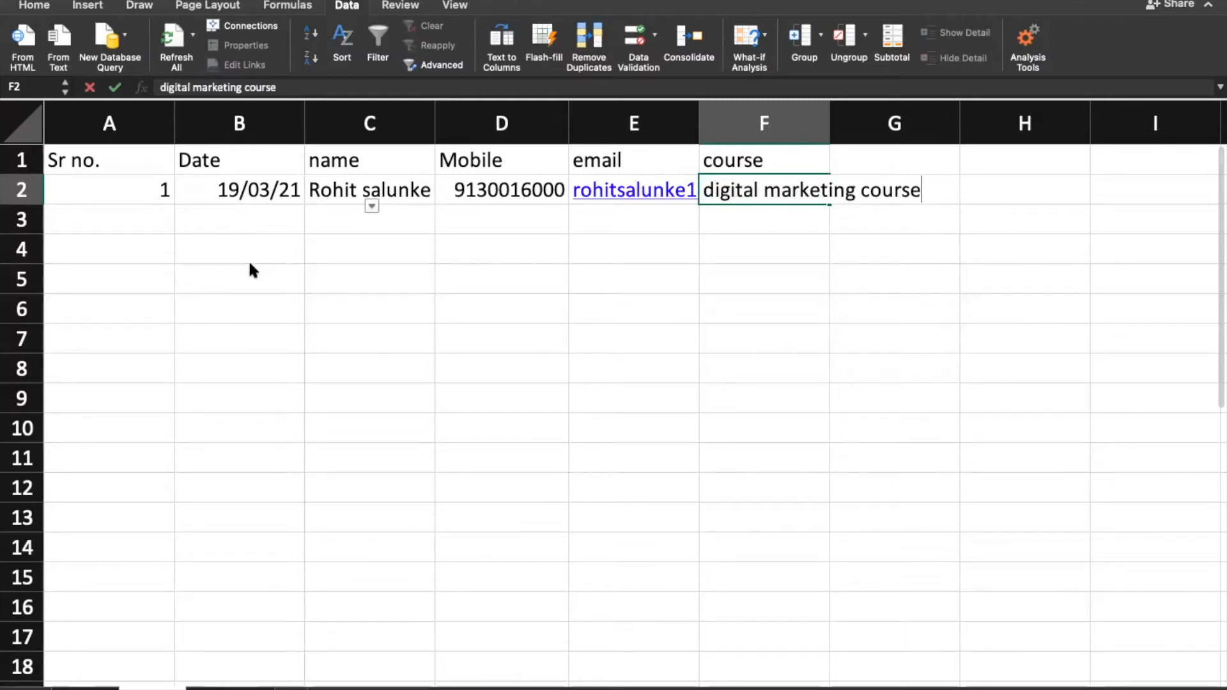
key("Return")
Step: Enter 2 in A3, copy row 2's date and contact details down, and type course 'dafital marketing'
type("2")
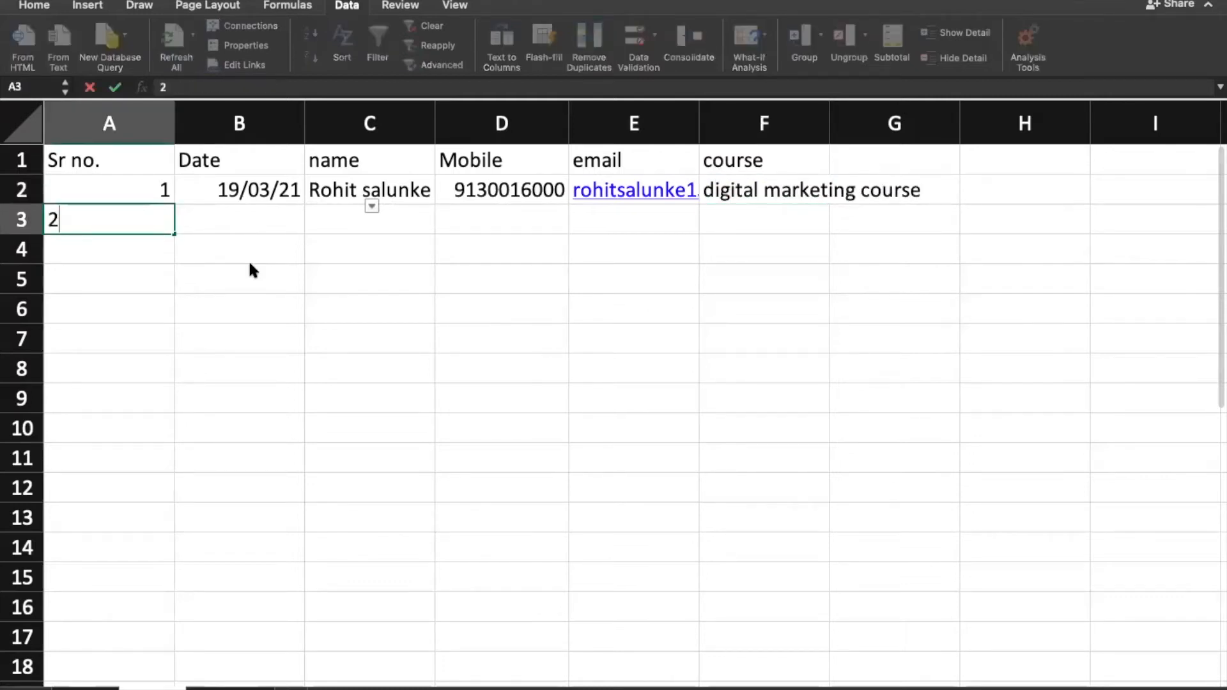
key("Tab")
key("ctrl+d")
key("Tab")
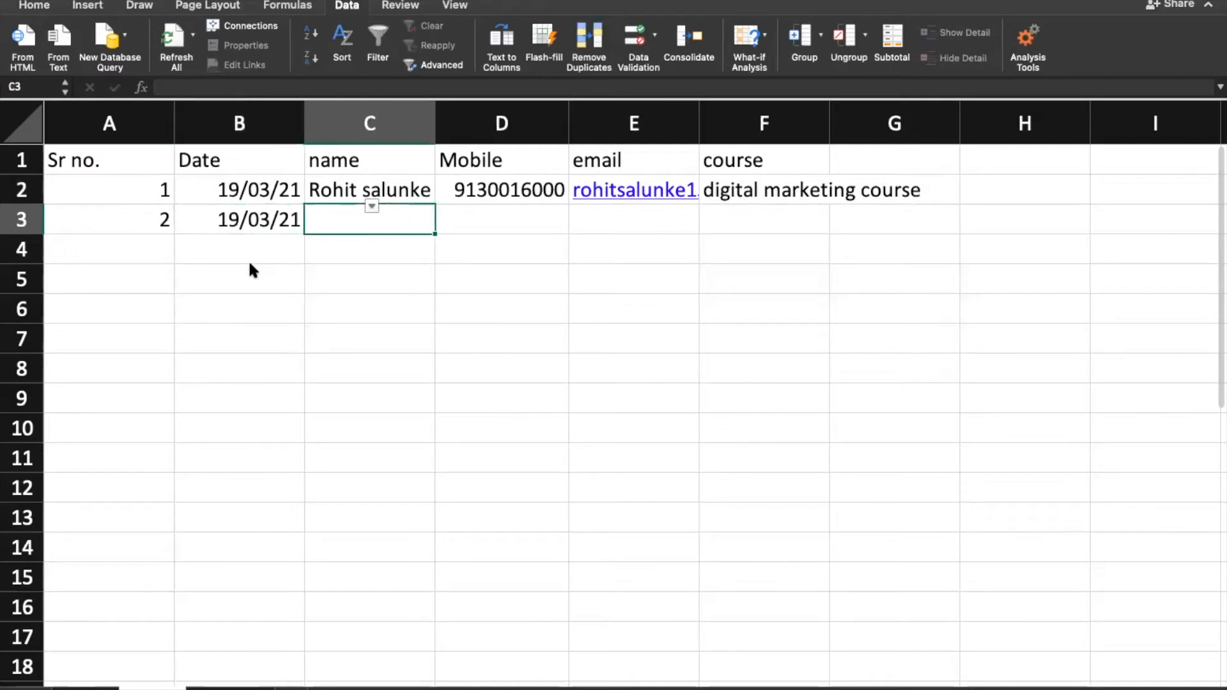
key("ctrl+d")
key("Tab")
key("ctrl+d")
key("Tab")
key("ctrl+d")
key("Tab")
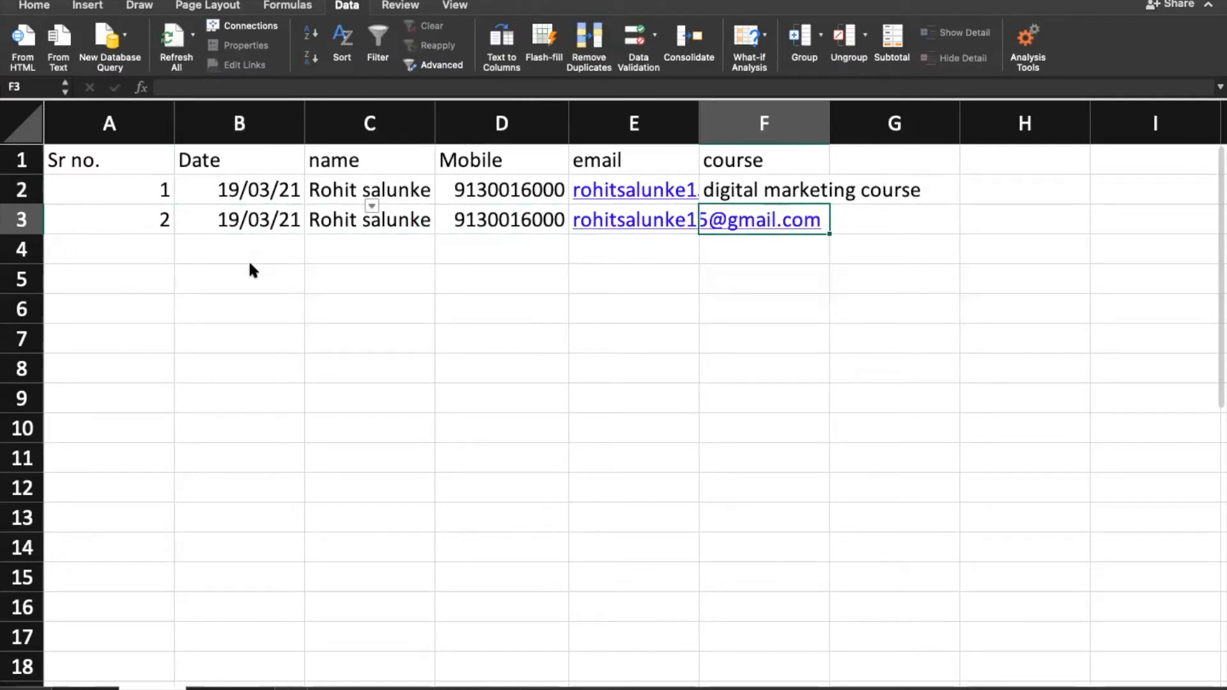
type("dafital marketing")
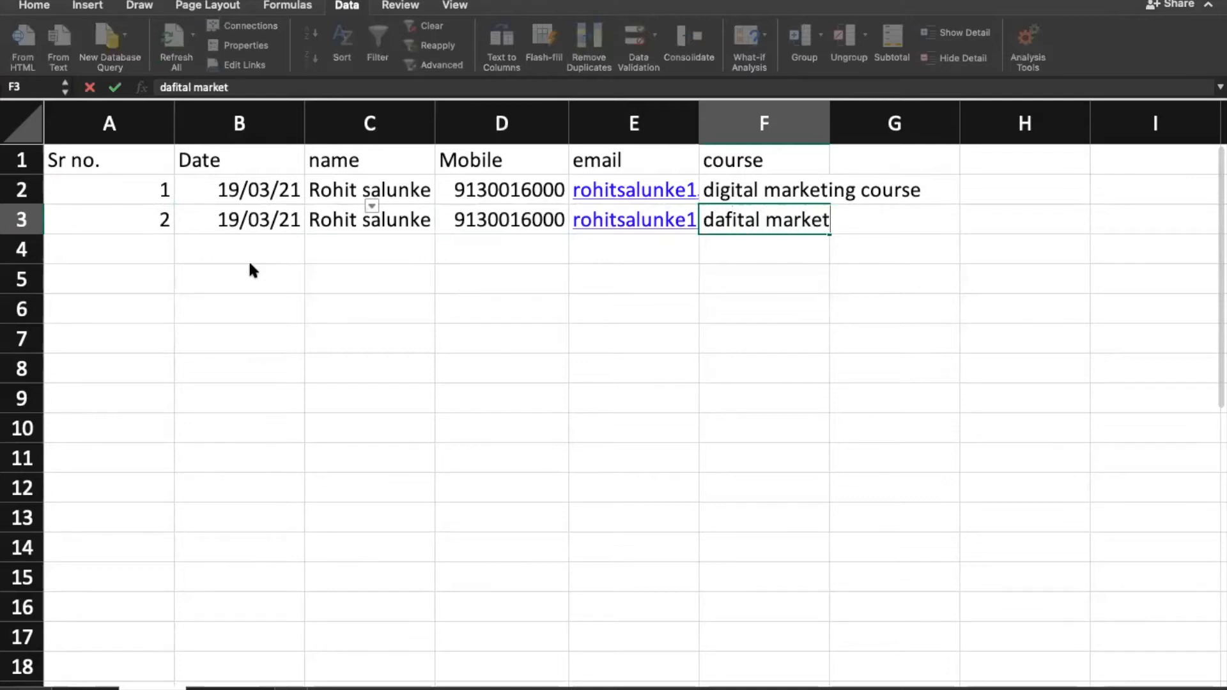
key("Return")
Step: Test the numbers 2 and 3 in A4, clear A4, then select the data range A1:F3
key("Left")
key("Left")
key("Left")
key("Left")
key("Left")
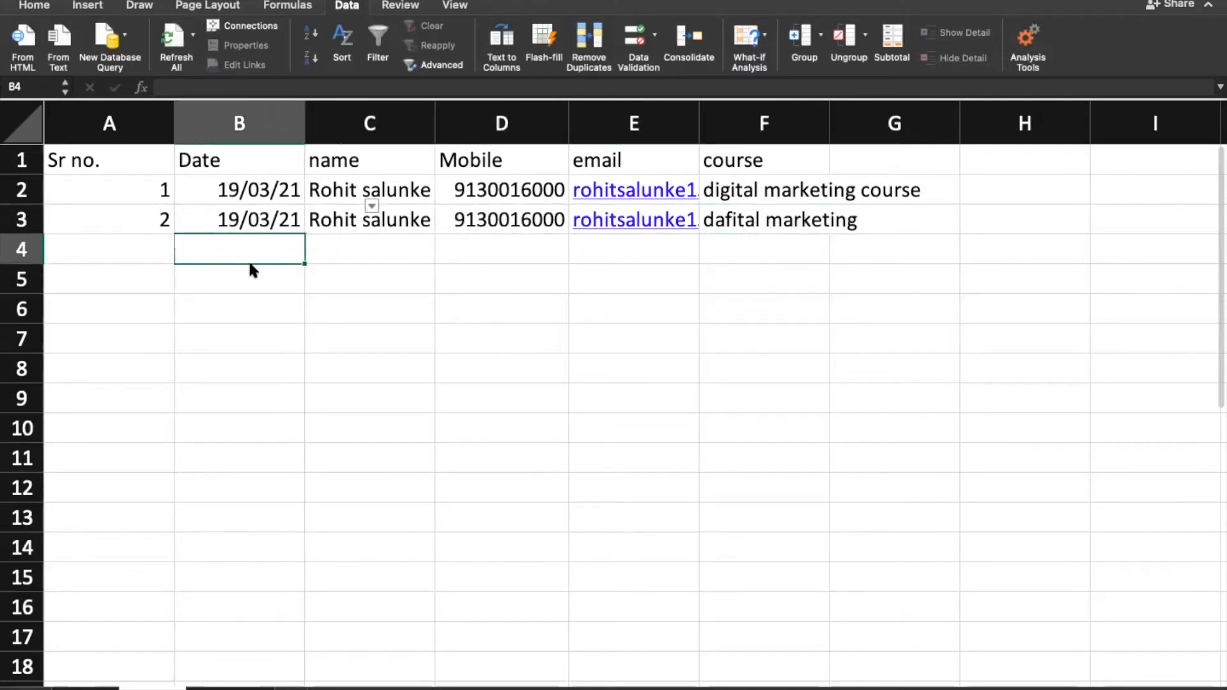
type("2")
key("Right")
key("Left")
type("3")
key("Right")
key("Left")
key("Delete")
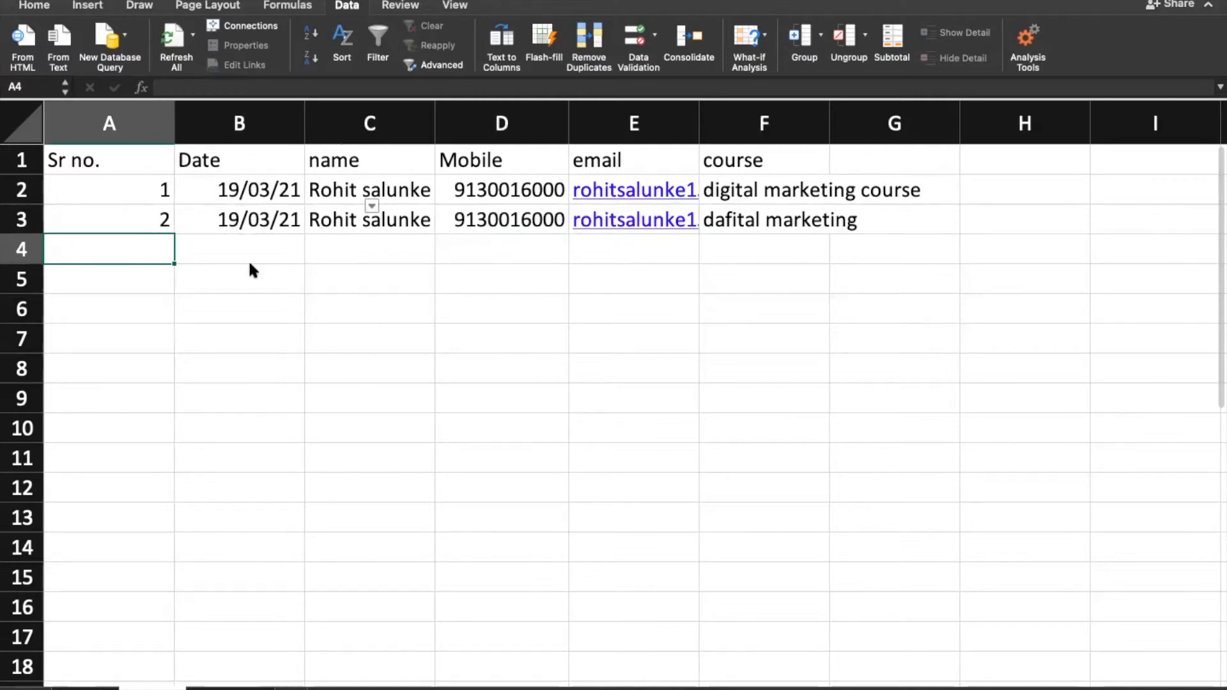
left_click_drag(81, 159, 725, 227)
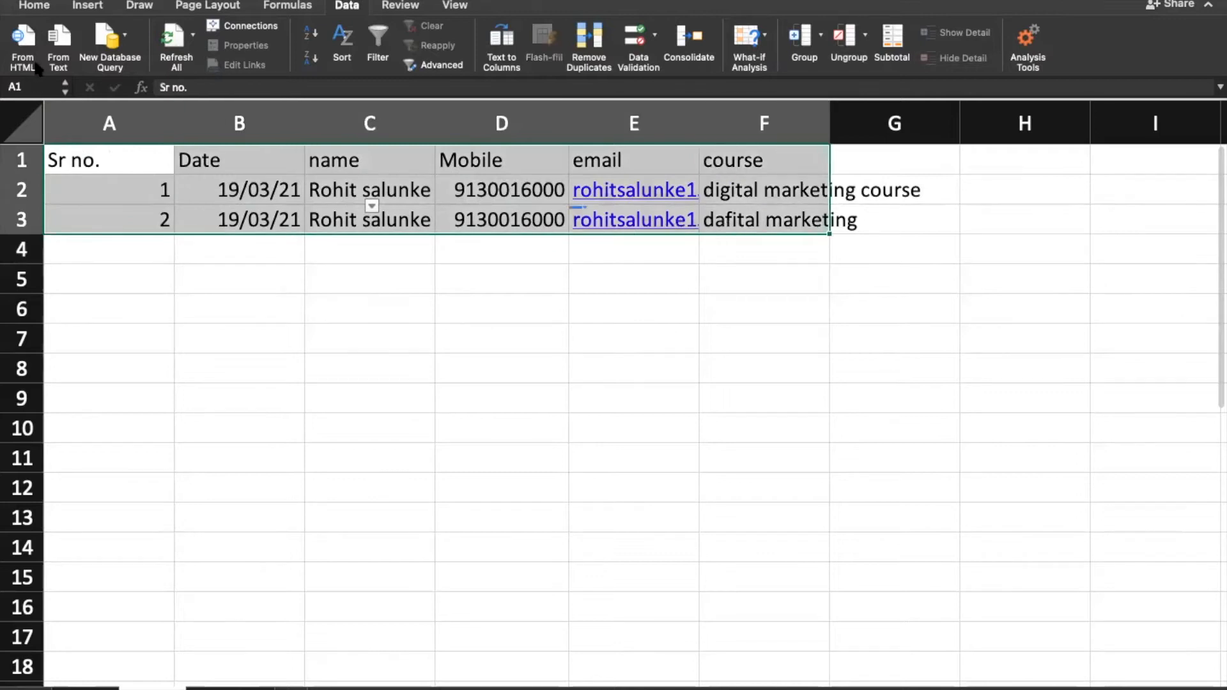
Step: Insert a PivotTable from A1:F3 with course under Date in Rows and Count of name in Values
left_click(89, 6)
left_click(73, 42)
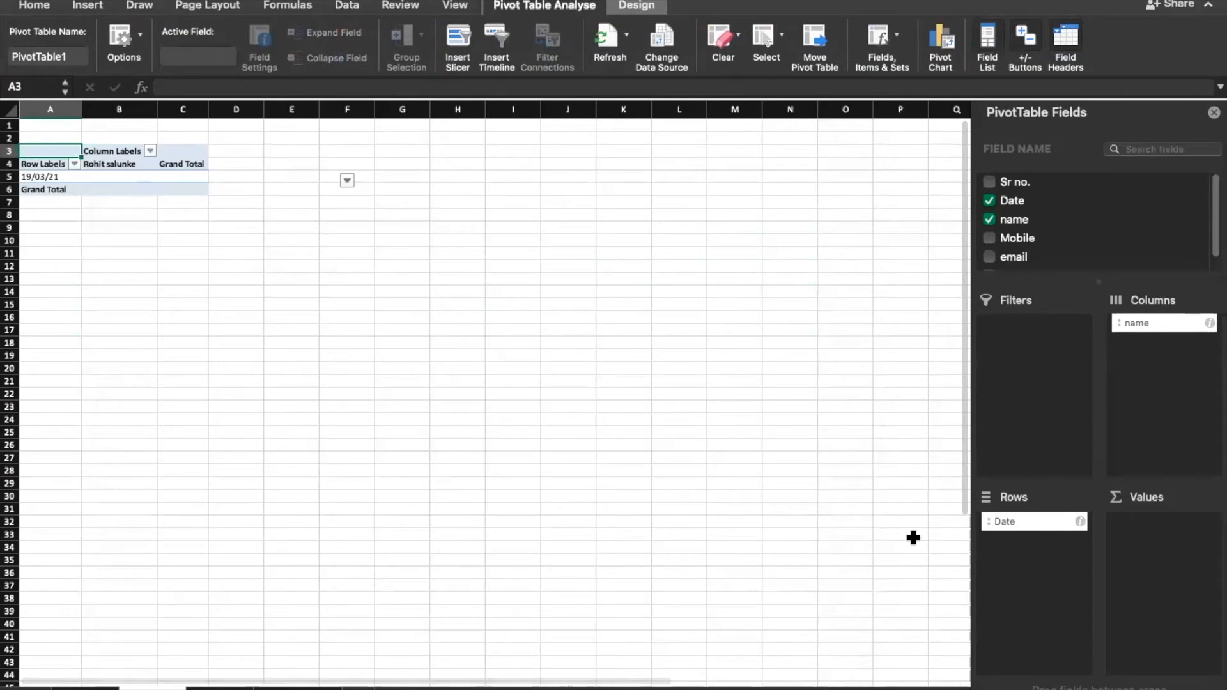
scroll(924, 598, "up", 5)
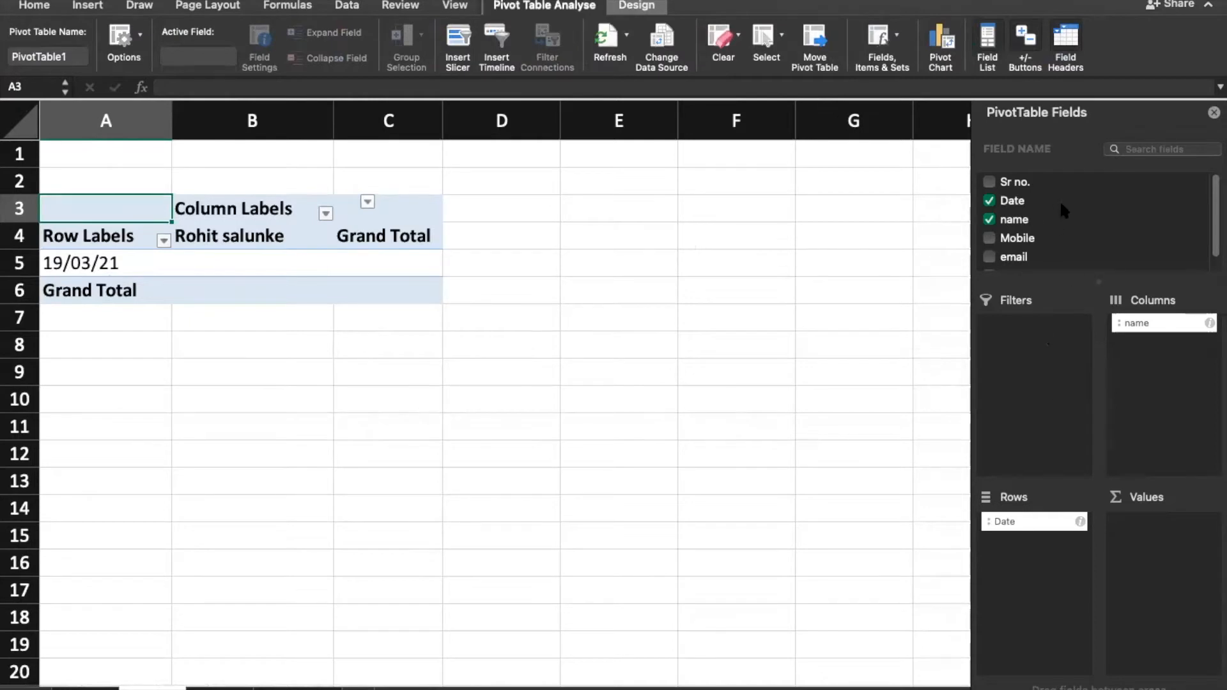
left_click(1062, 205)
left_click(1017, 225)
scroll(1031, 258, "down", 1)
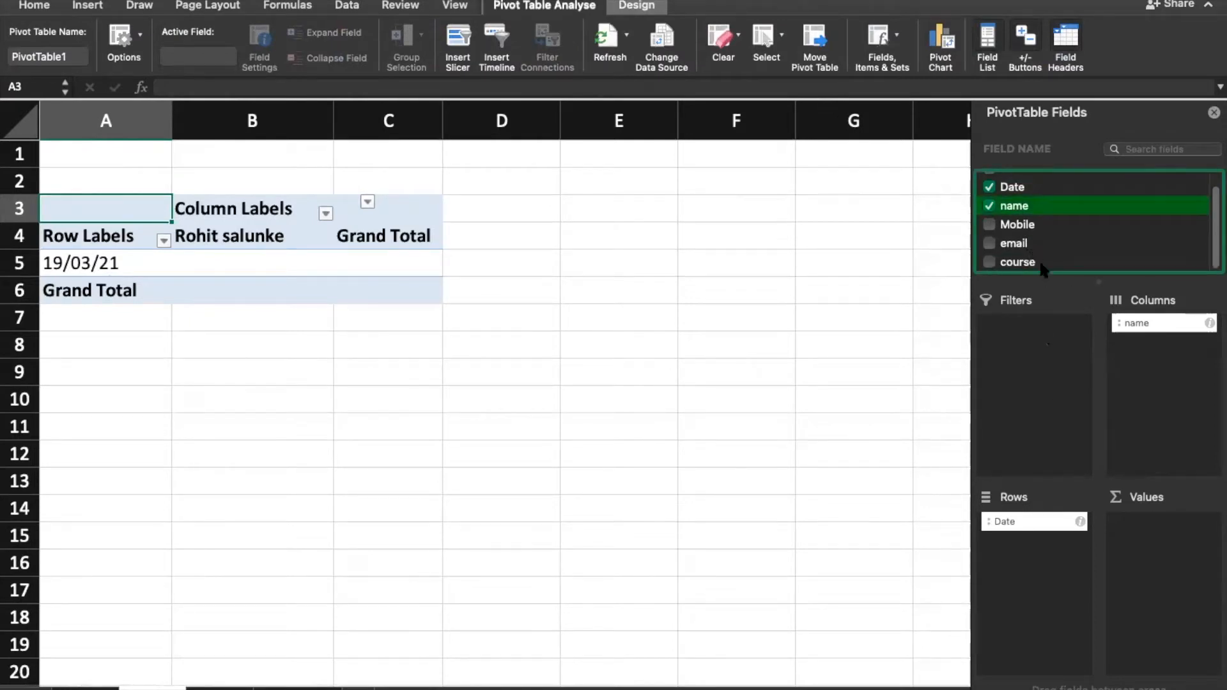
left_click_drag(1023, 267, 1054, 609)
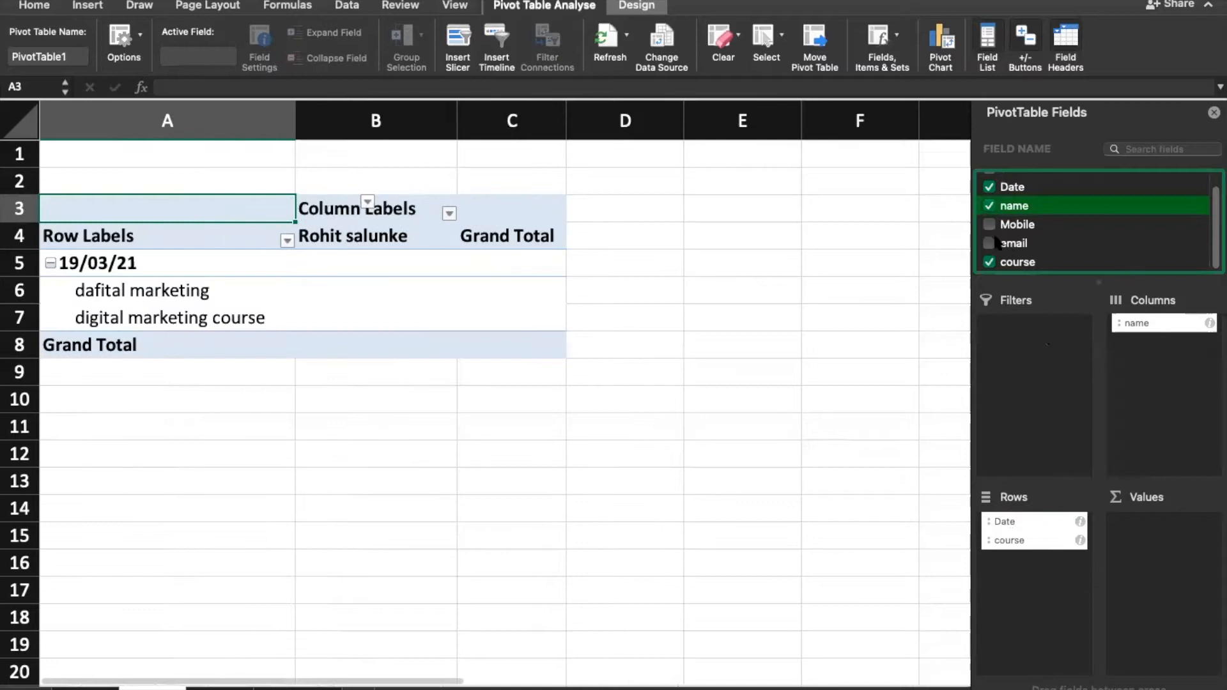
left_click_drag(1036, 217, 1182, 562)
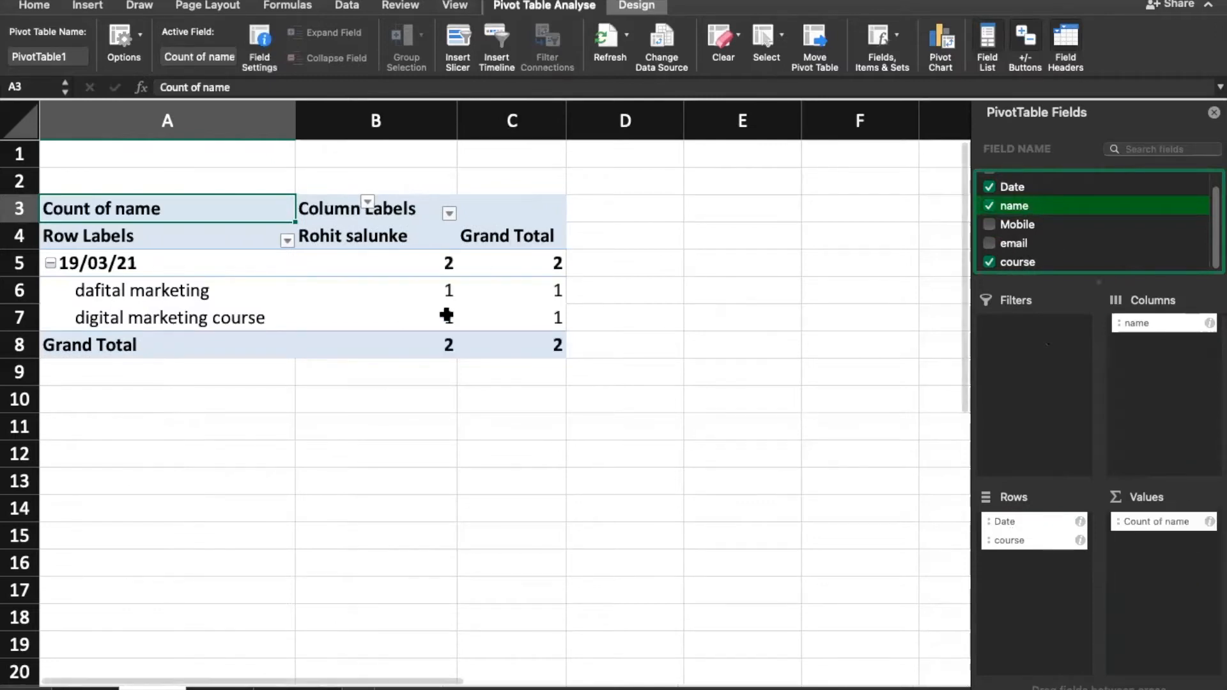
Step: Check the counts for the dafital and digital marketing courses, then close the PivotTable Fields pane
left_click(159, 288)
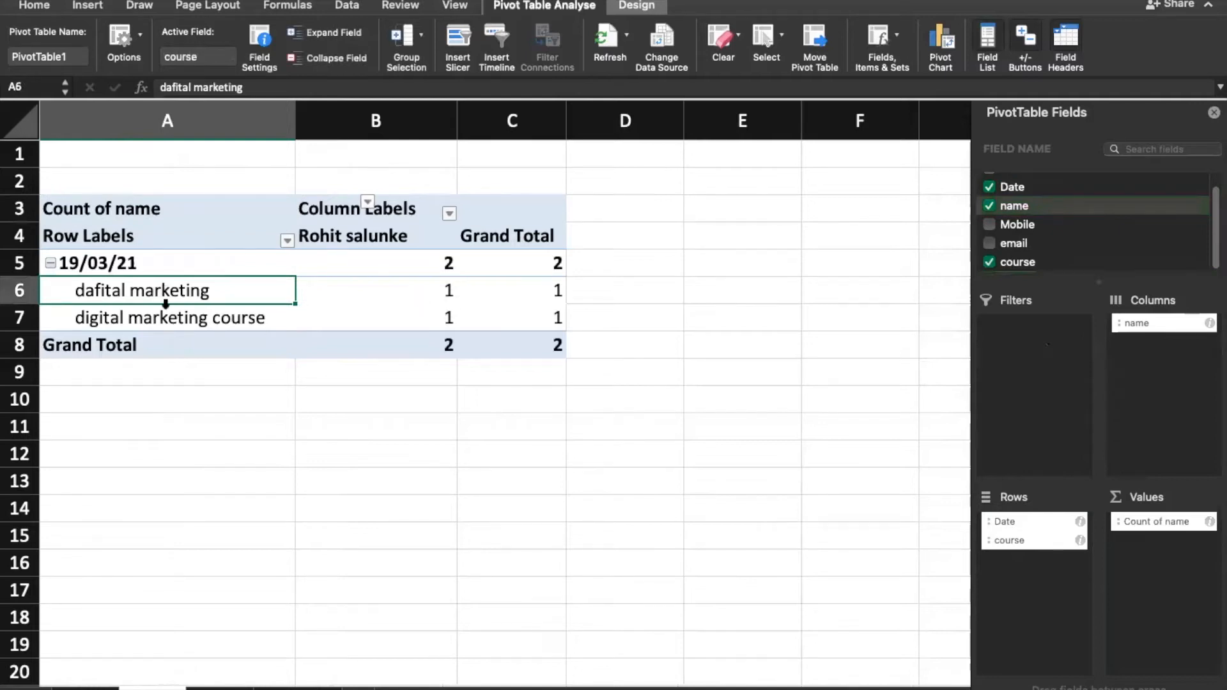
left_click(142, 320)
left_click(432, 326)
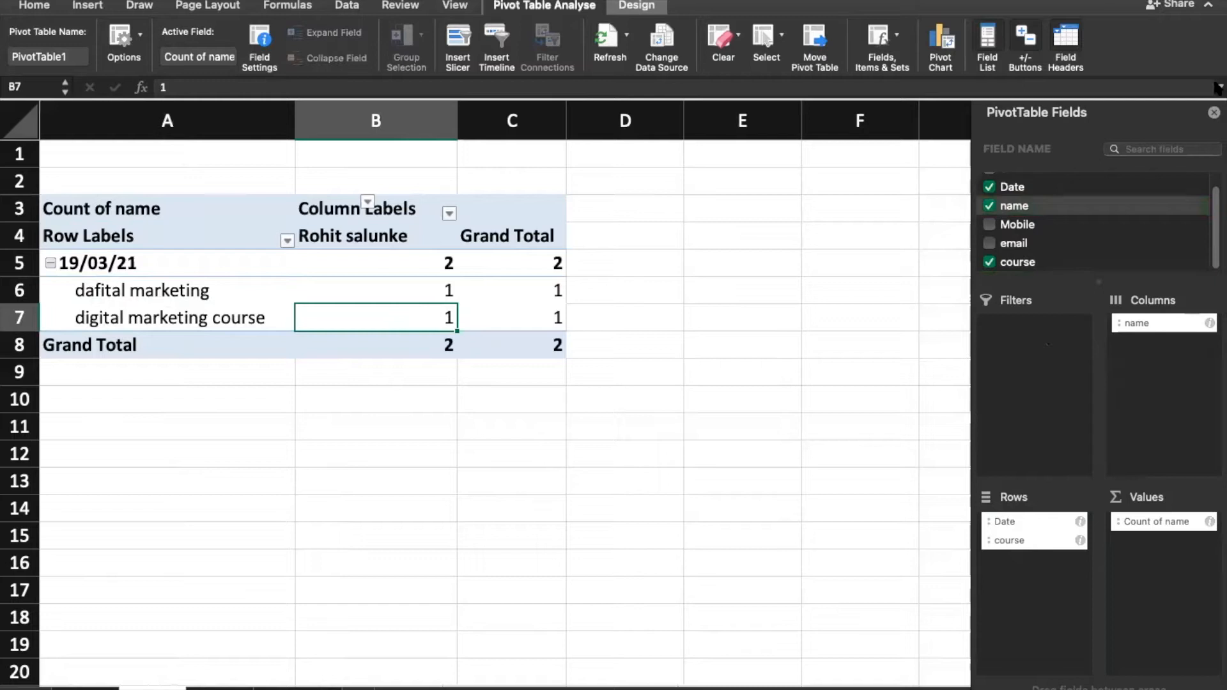
left_click(1213, 113)
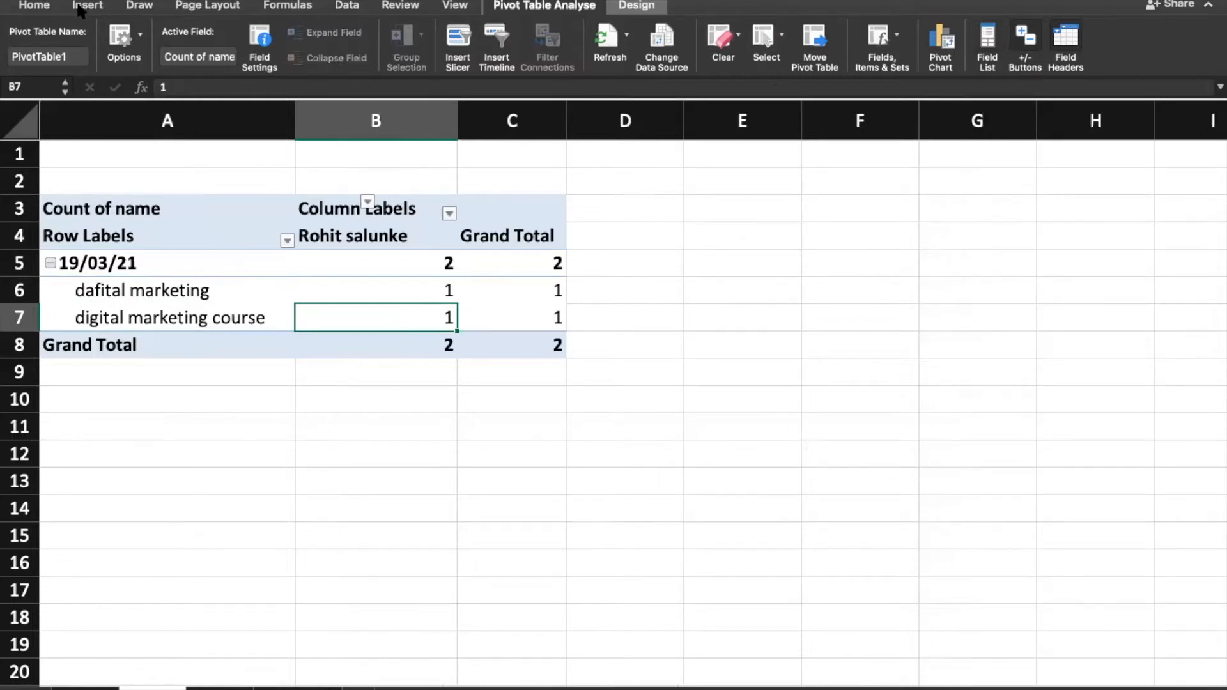
Step: Insert a new blank worksheet and then delete it again
right_click(157, 687)
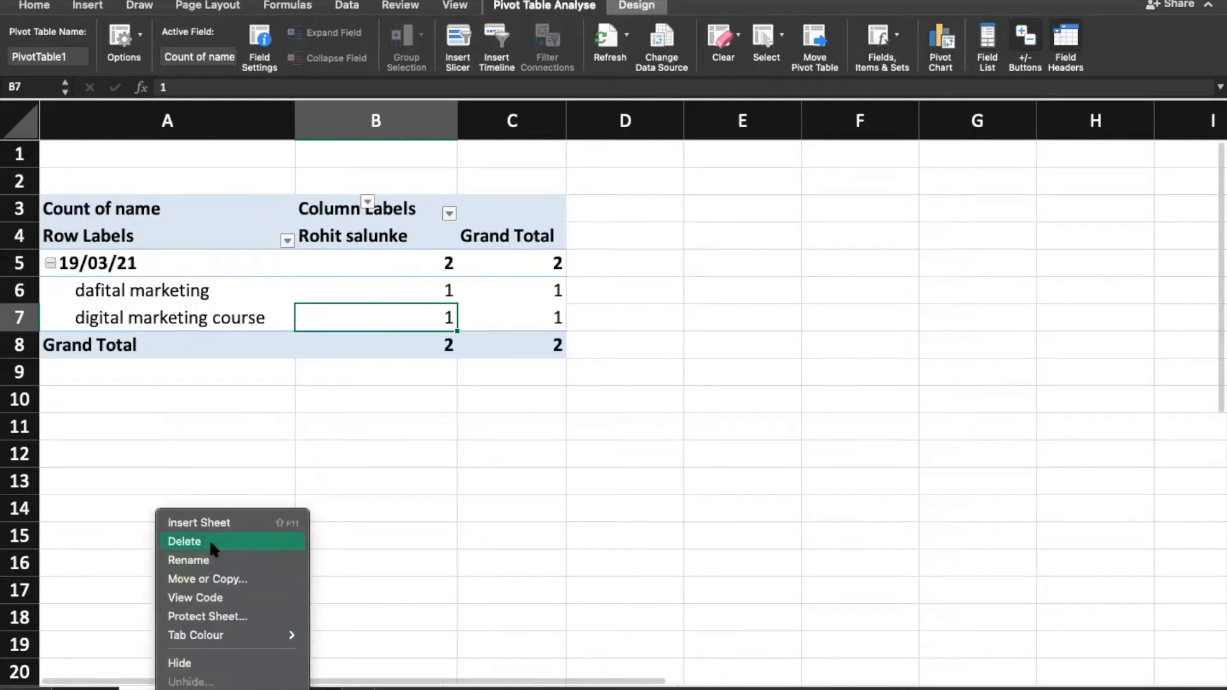
left_click(481, 567)
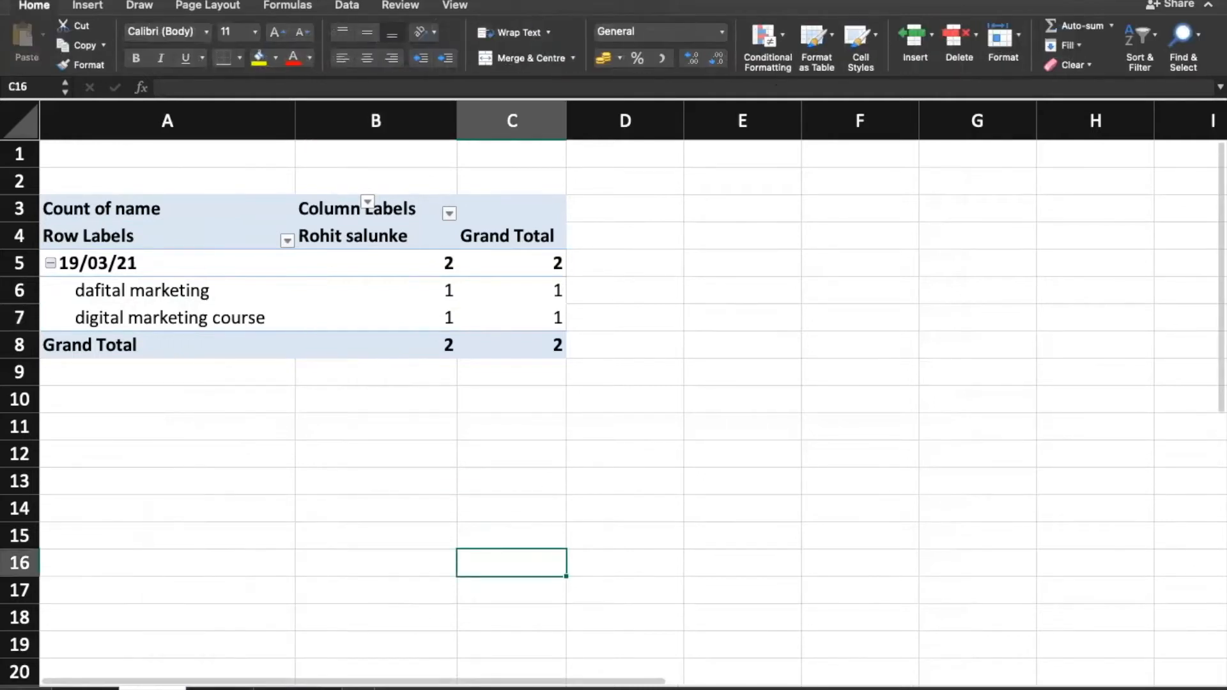
right_click(167, 687)
left_click(222, 528)
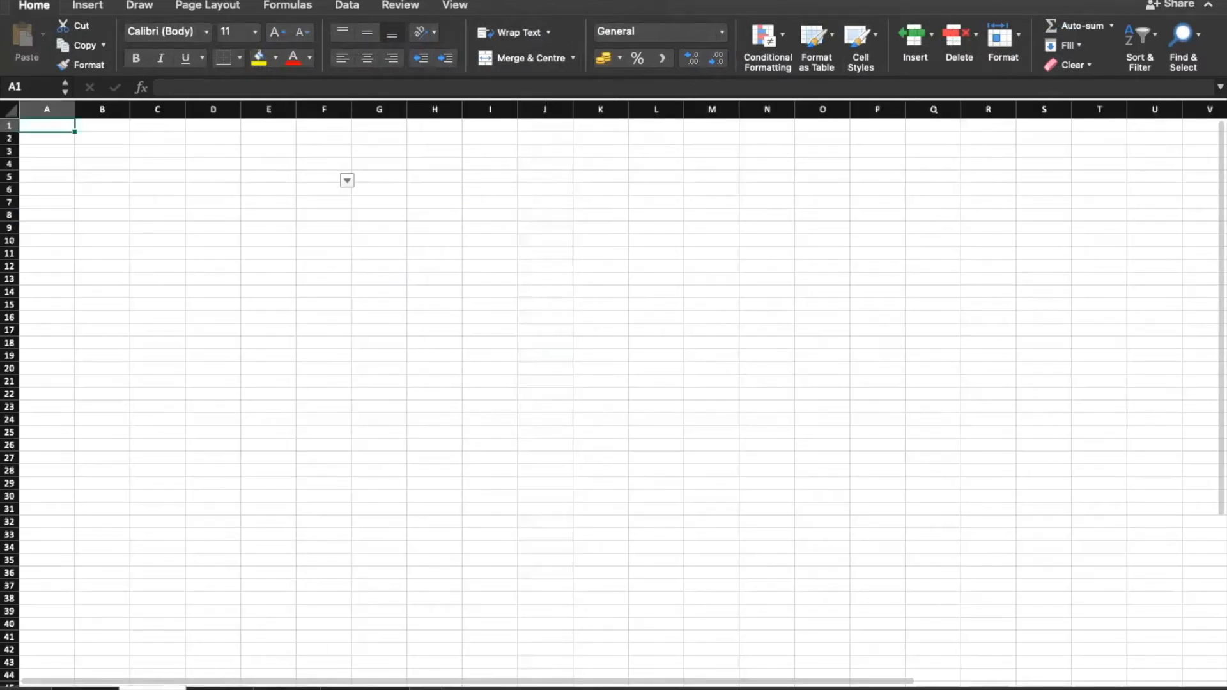
right_click(163, 687)
left_click(211, 544)
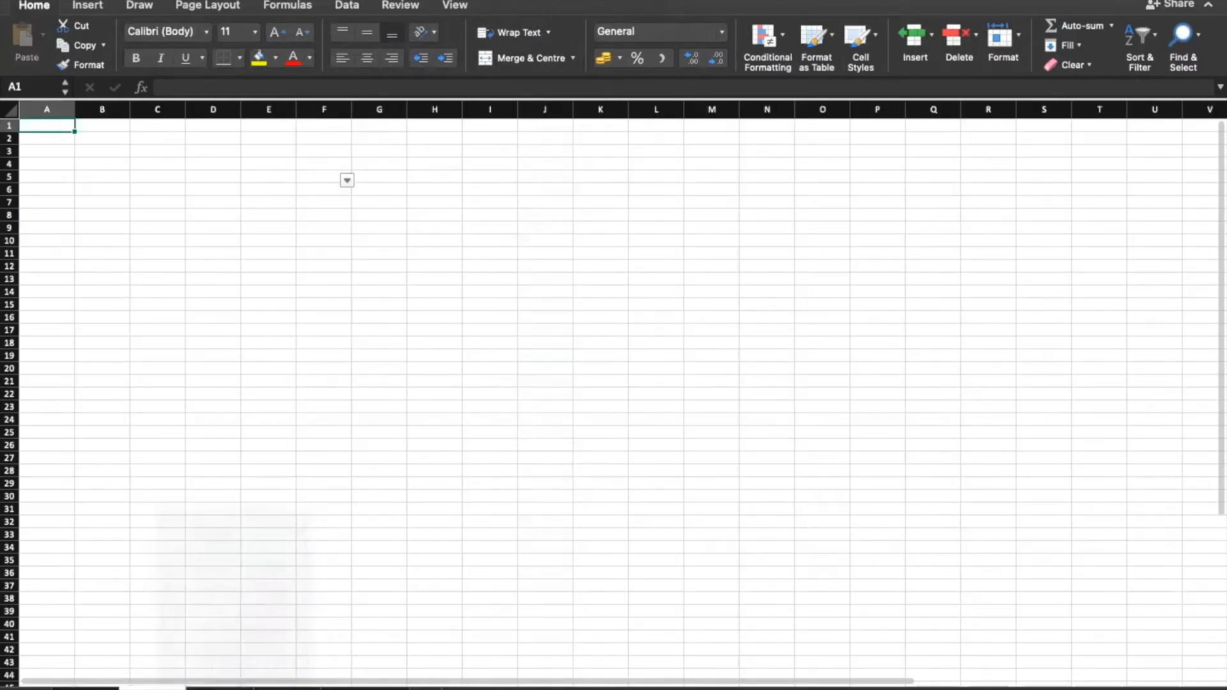
Step: Delete the pivot table sheet, confirming the prompt, and return to the enquiry data at F2
right_click(163, 688)
left_click(230, 544)
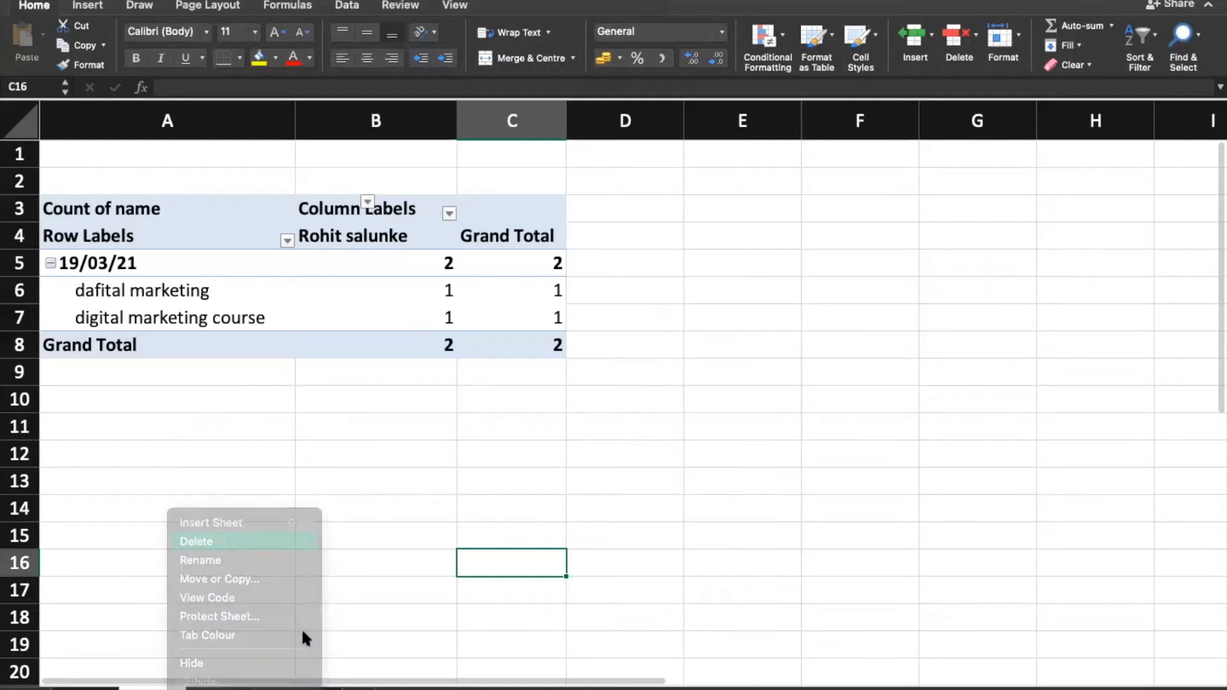
left_click(683, 265)
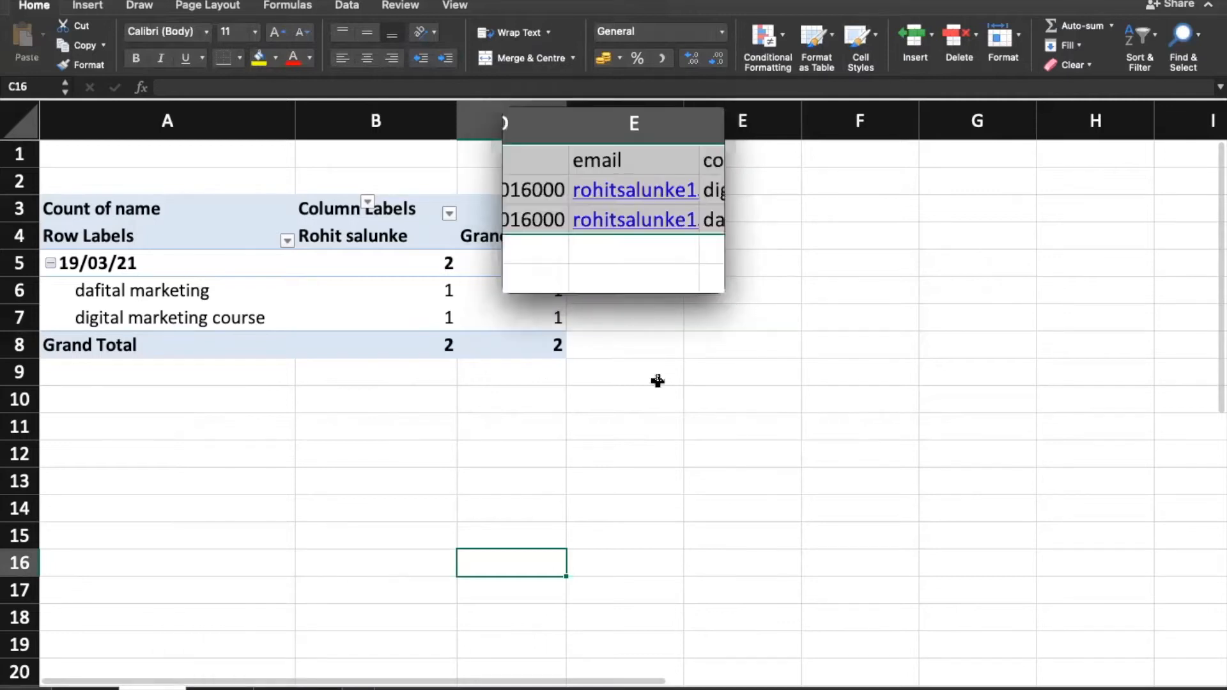
left_click(407, 209)
left_click(780, 190)
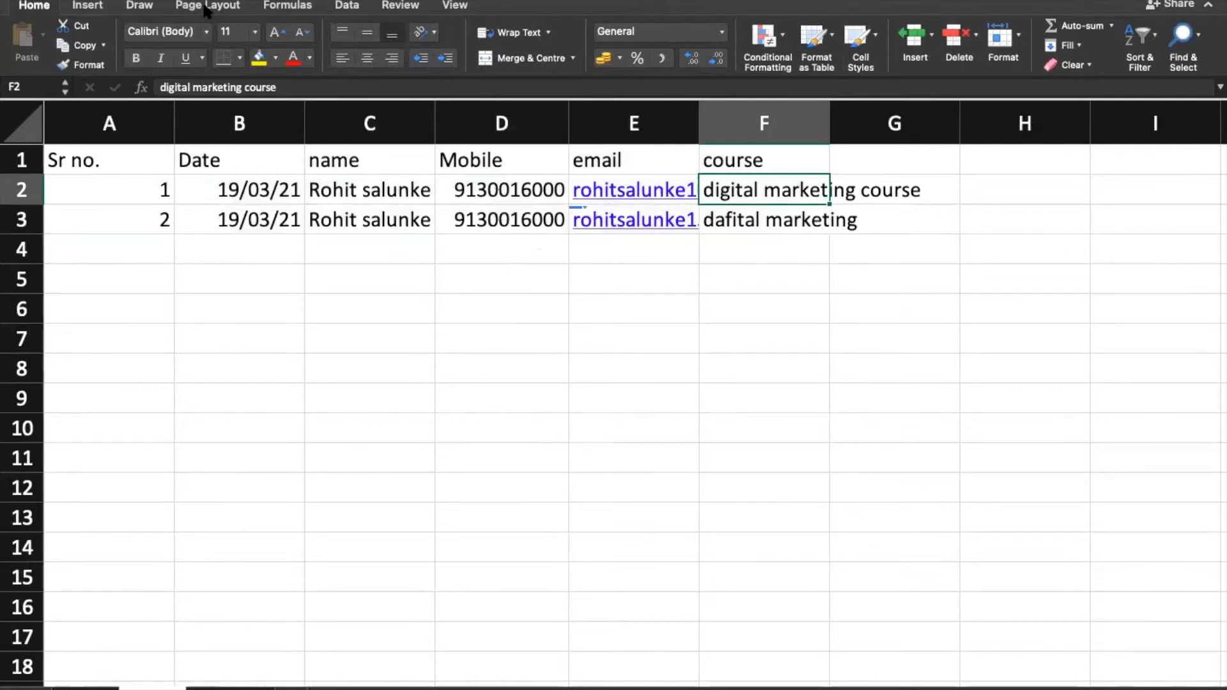
Step: Clear both course entries in F2:F3
left_click(347, 6)
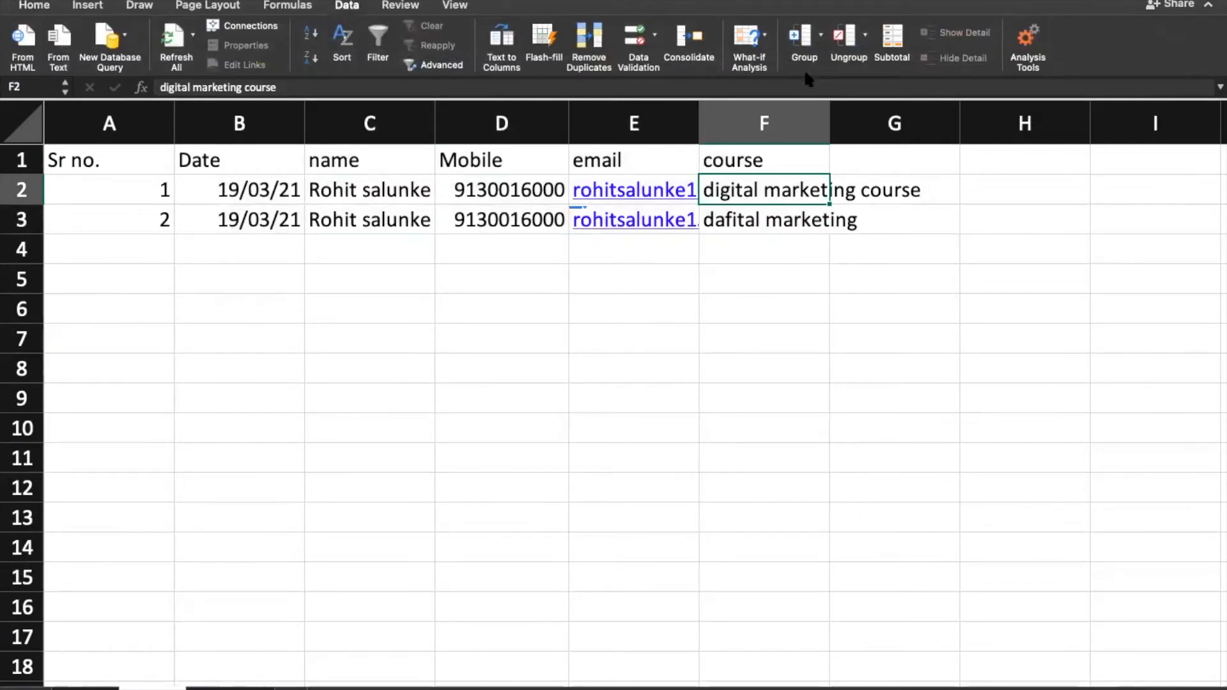
left_click(796, 223)
left_click_drag(775, 181, 786, 207)
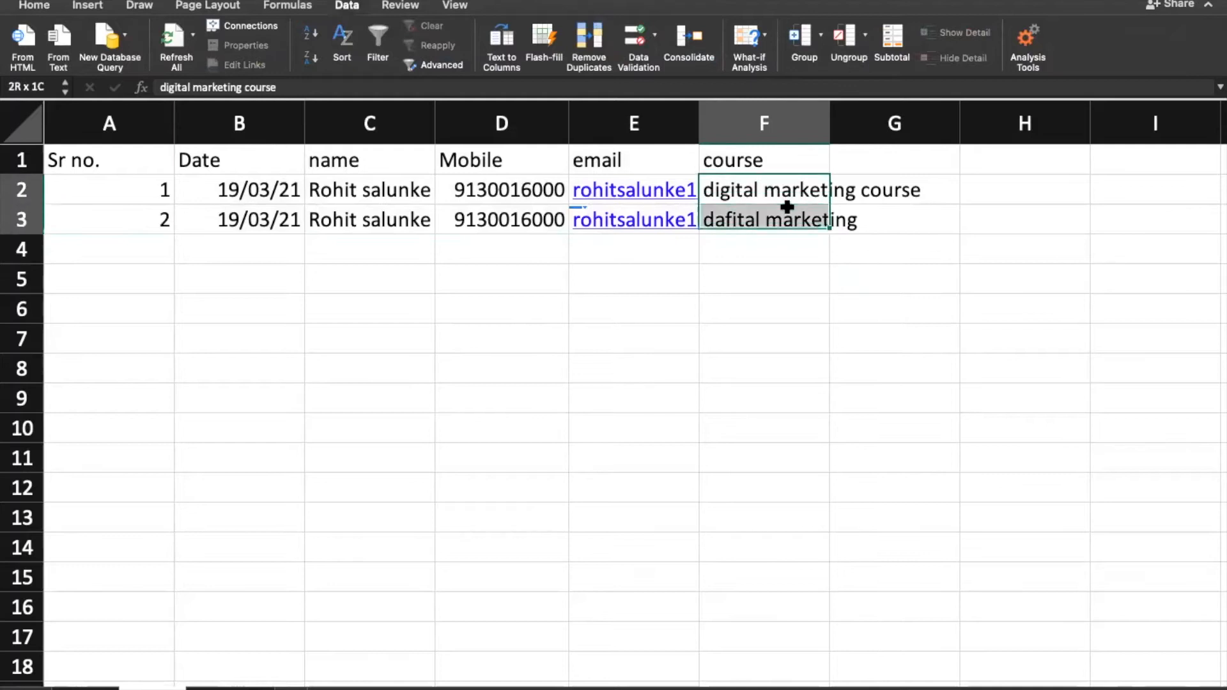
key("Delete")
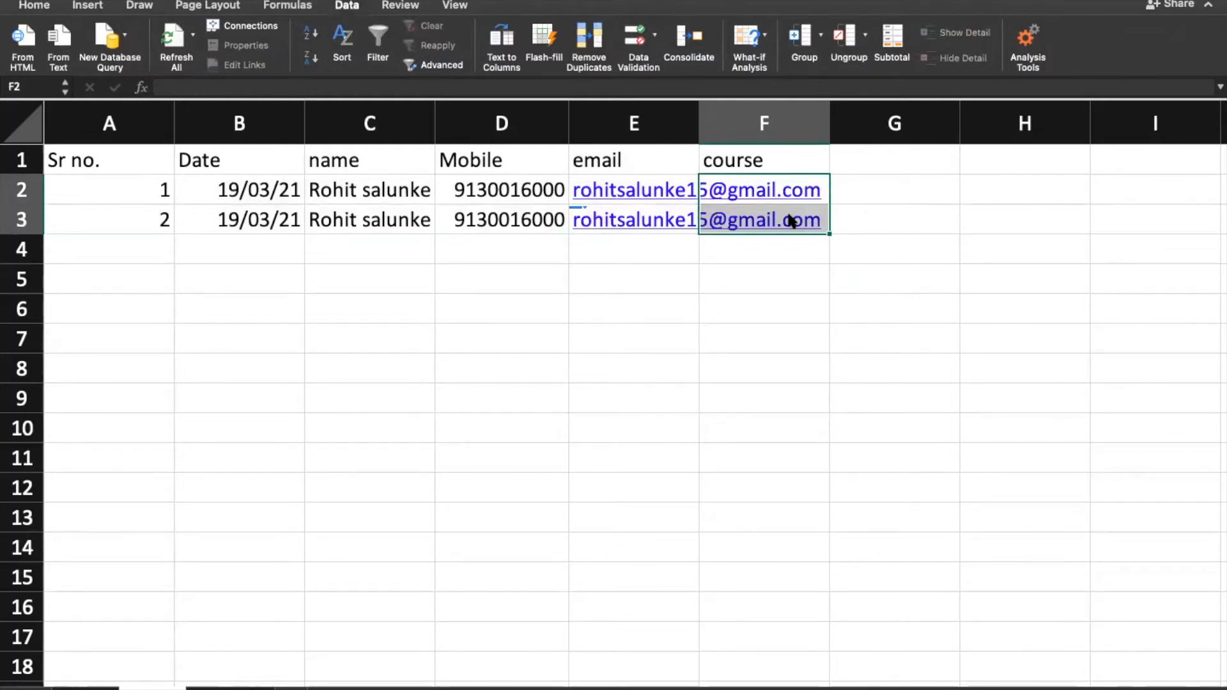
Step: Widen the email column E slightly, then return to cell F2 below the course header
left_click(486, 191)
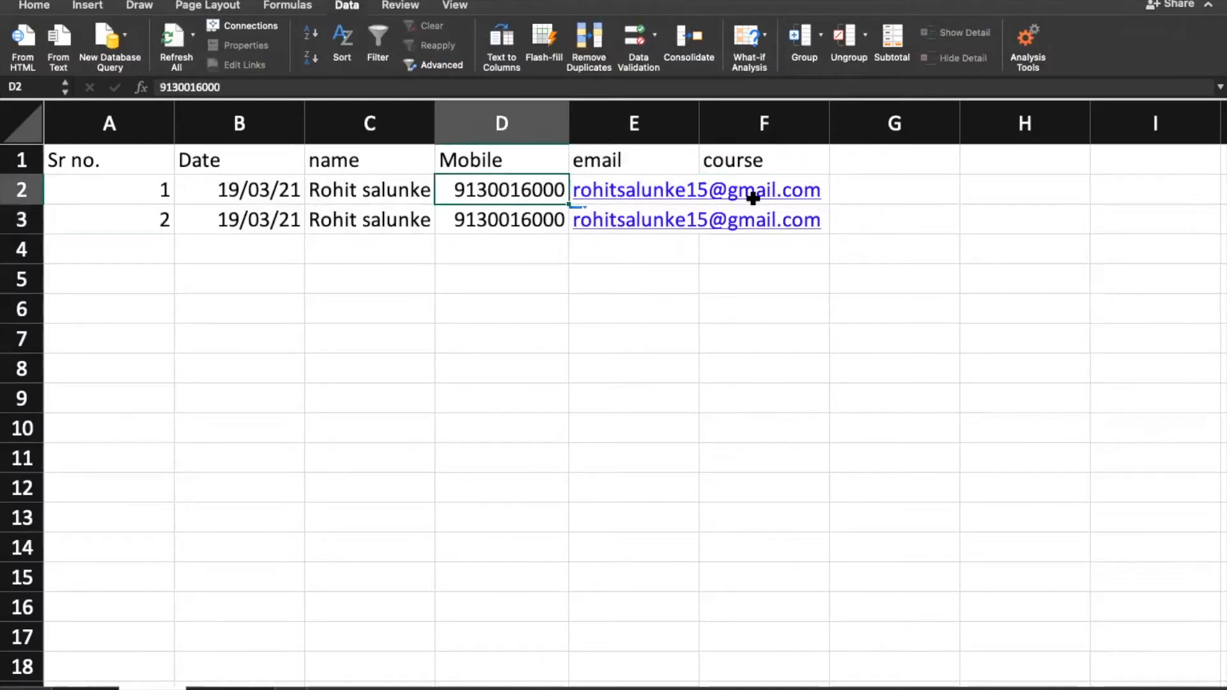
left_click_drag(699, 112, 702, 112)
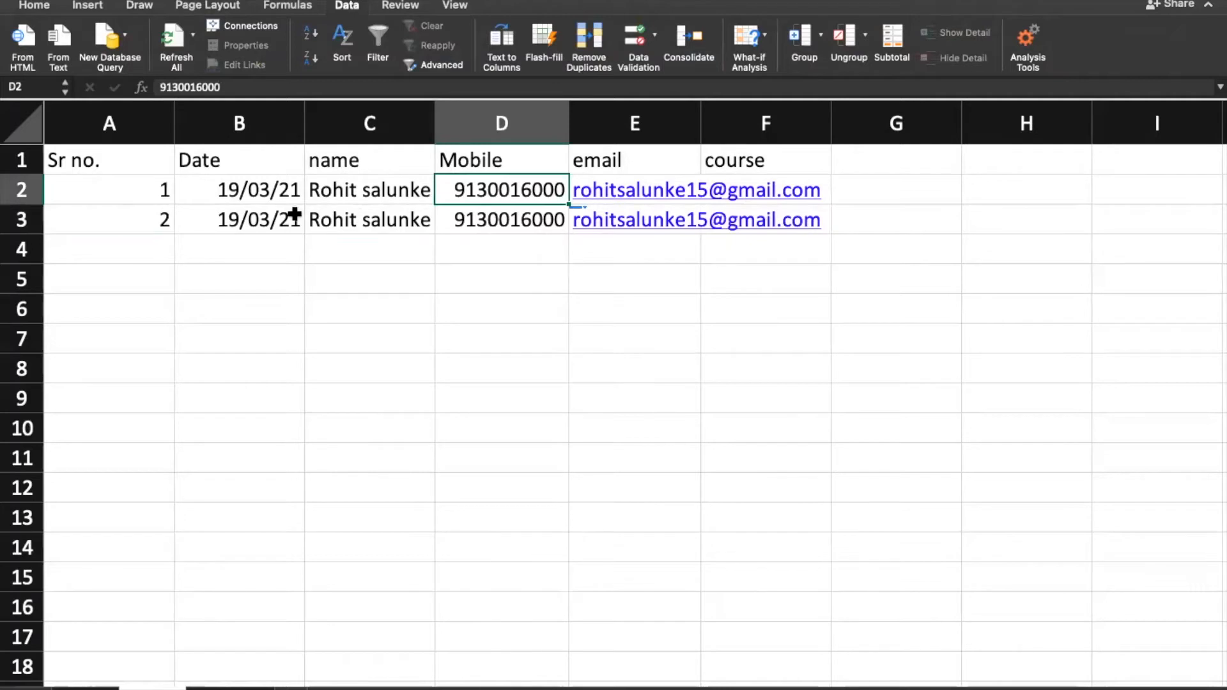
left_click(842, 181)
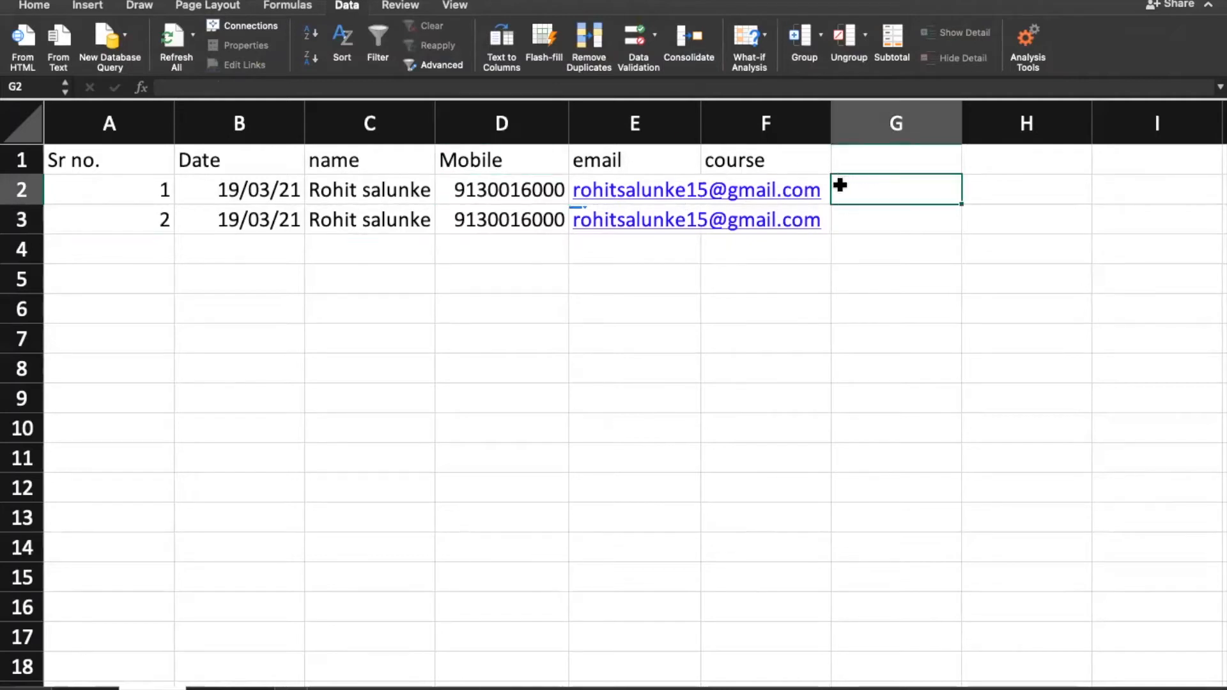
left_click(793, 163)
key("Down")
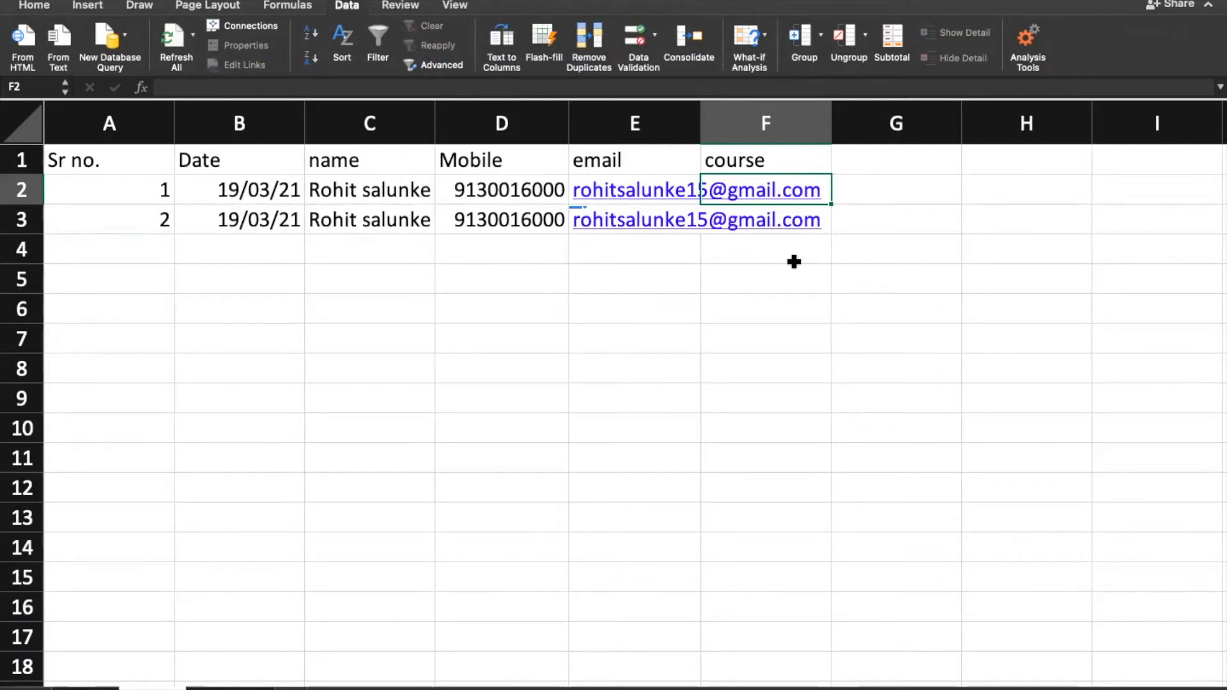
Step: Drag email column E wider until the full addresses fit
left_click(350, 186)
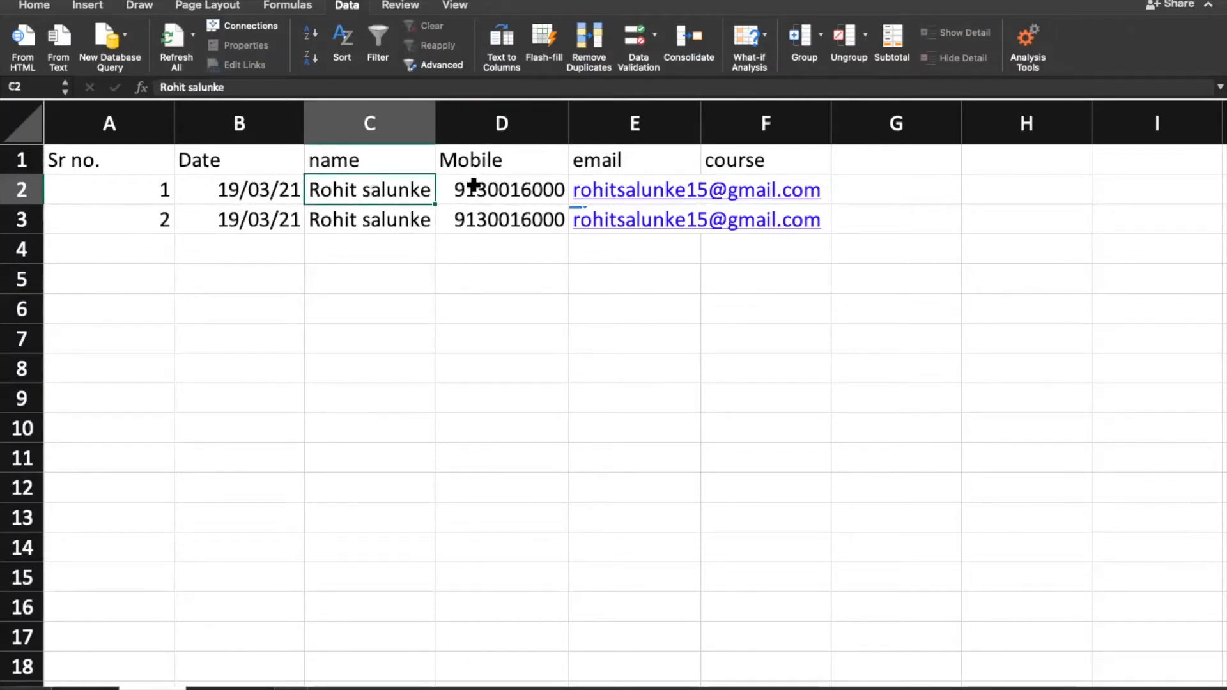
left_click_drag(700, 116, 823, 132)
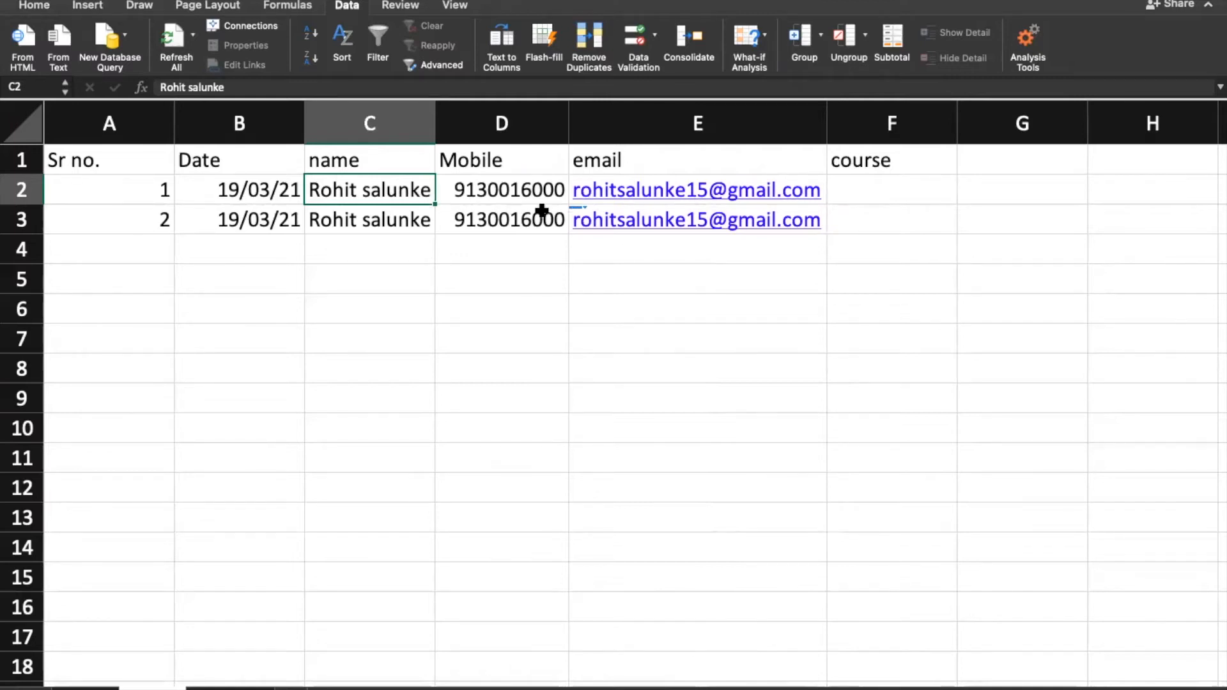
left_click(898, 168)
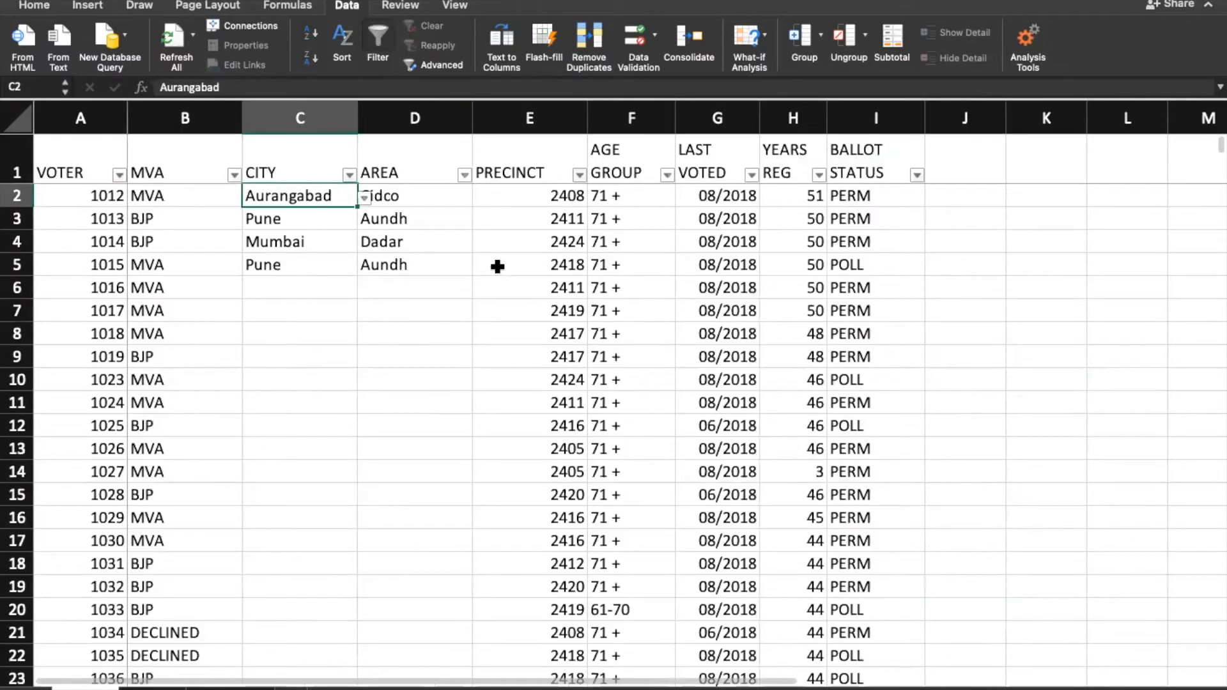
Step: Delete the CITY and AREA columns C:D
left_click(441, 242)
left_click(295, 192)
left_click(427, 191)
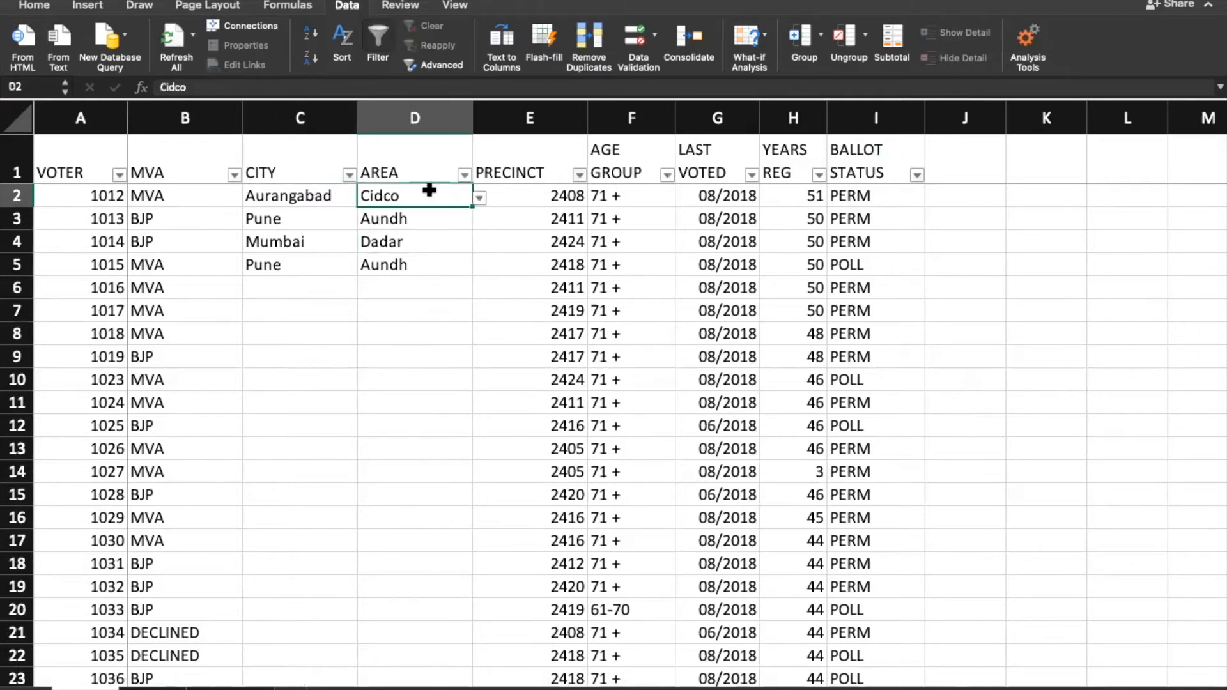
left_click_drag(255, 115, 405, 103)
right_click(361, 125)
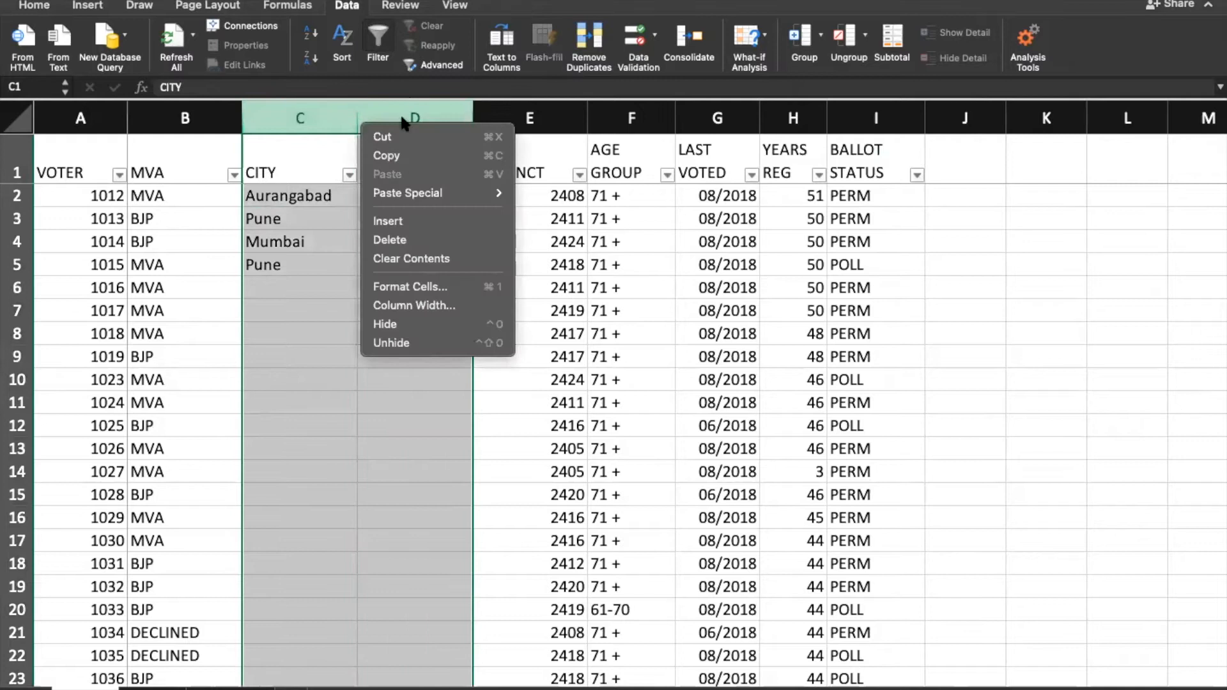
left_click(389, 241)
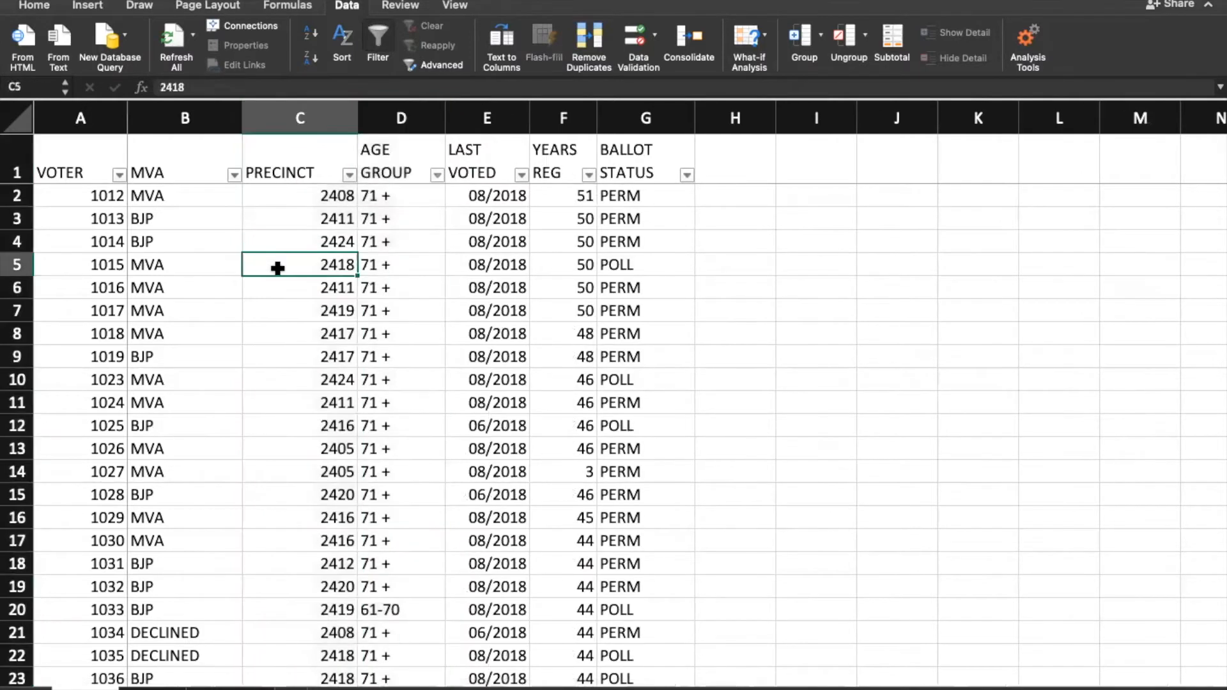
Step: Undo the deletion to bring back the CITY and AREA columns
left_click(277, 268)
key("super+z")
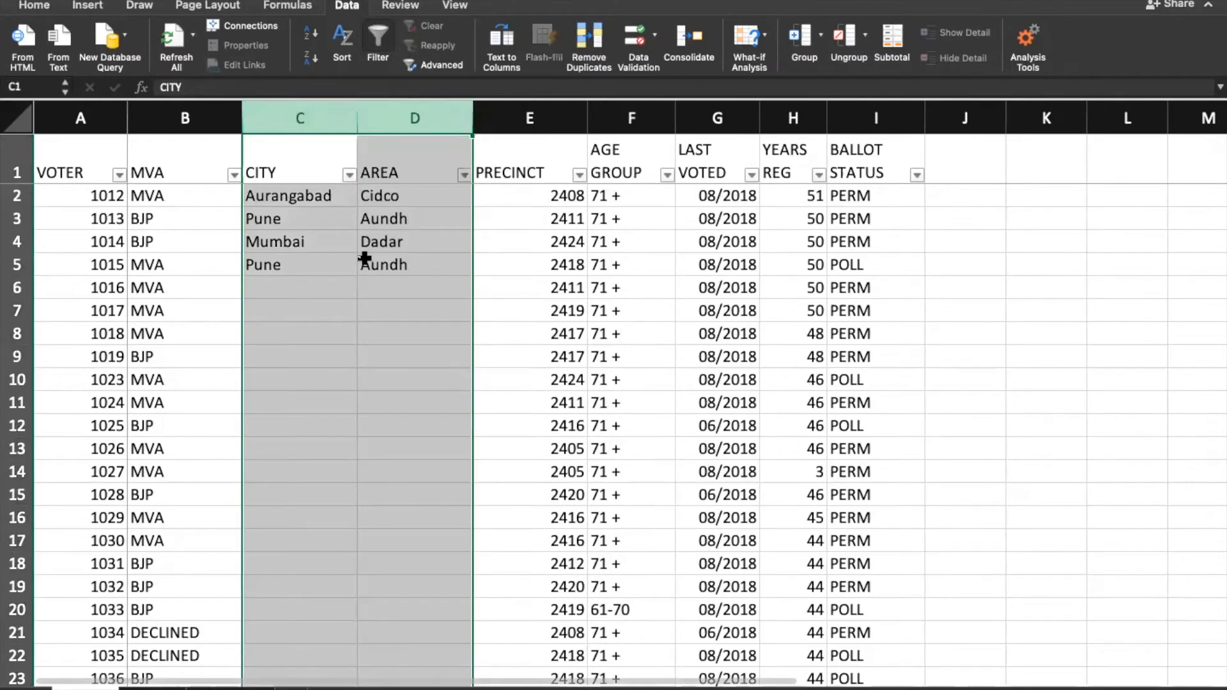
left_click(407, 262)
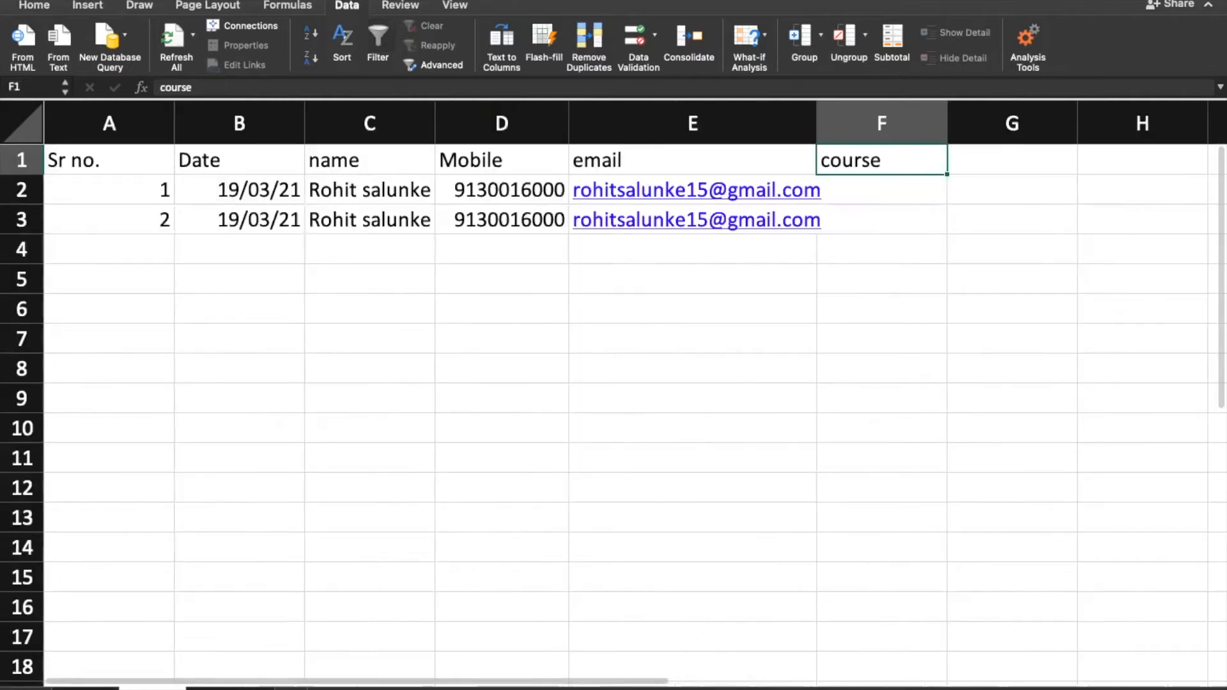
right_click(160, 685)
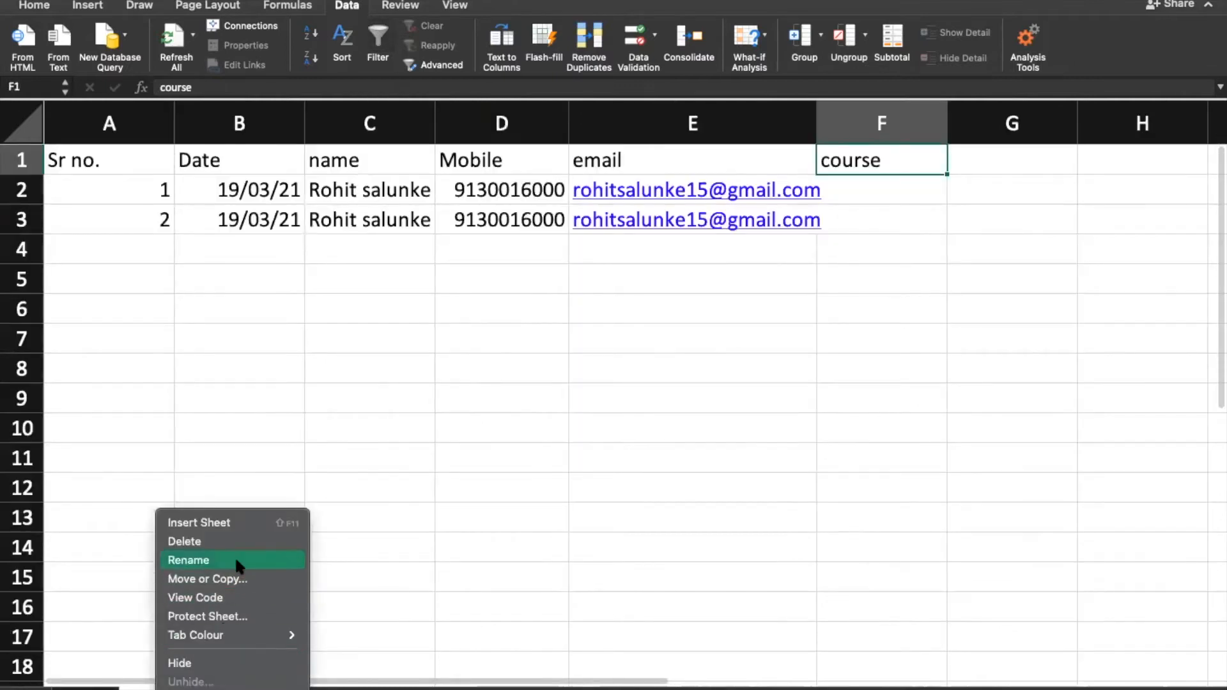
Step: Permanently delete the course sheet, confirming the prompt
left_click(263, 541)
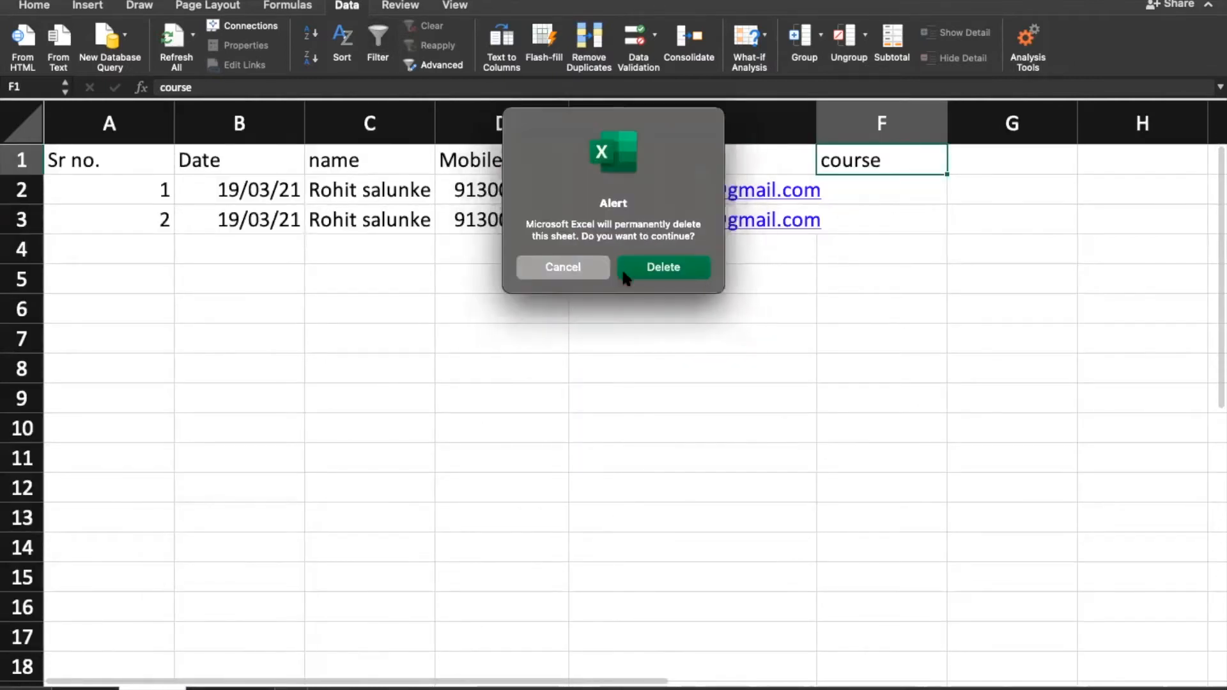
left_click(663, 268)
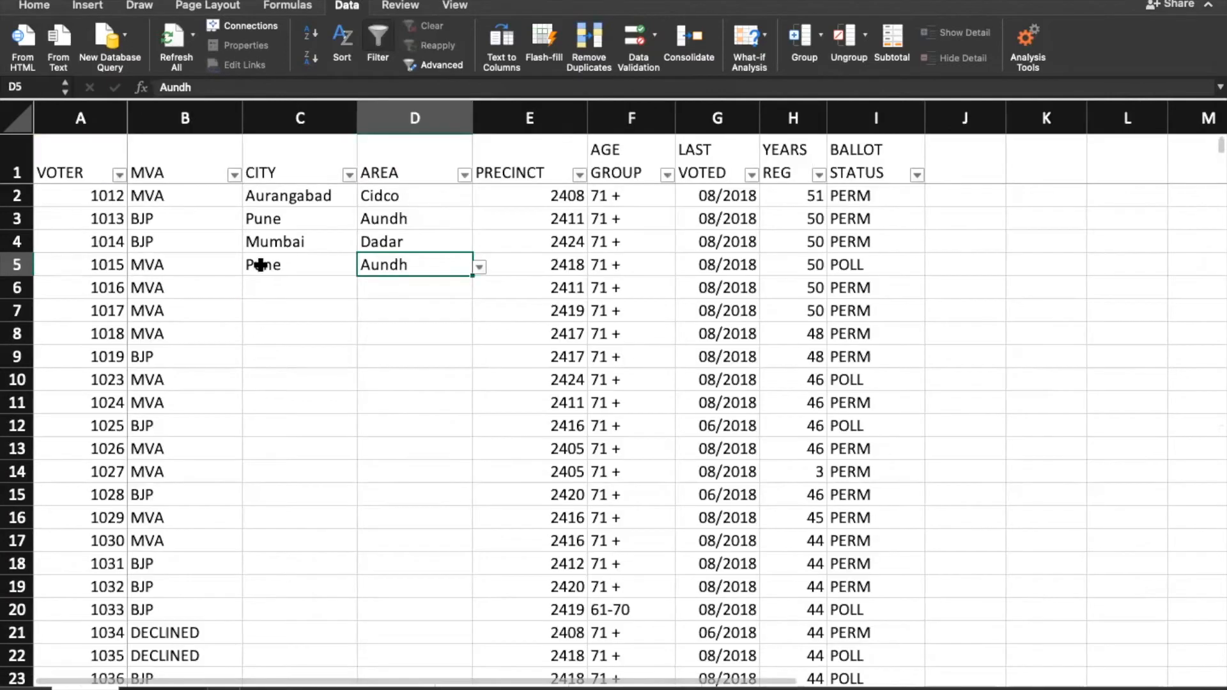
left_click(134, 216)
Step: Copy the entire VOTER column from A1 down to its last entry
left_click(101, 192)
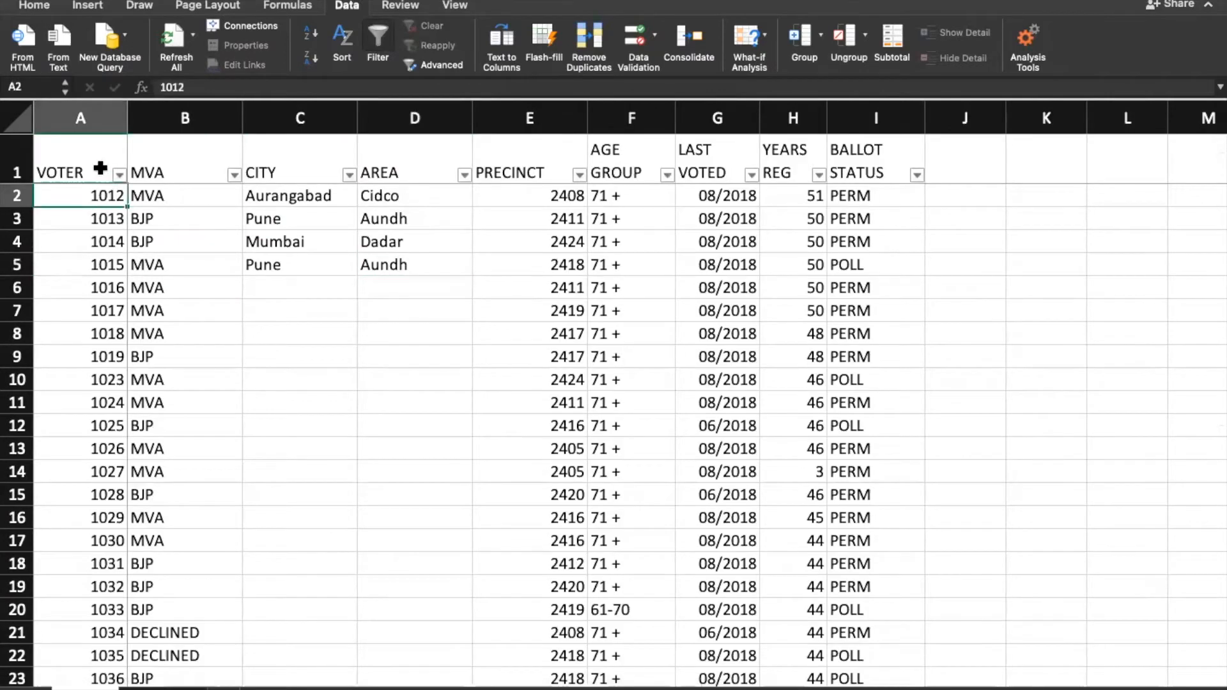
left_click(100, 168)
key("ctrl+shift+Down")
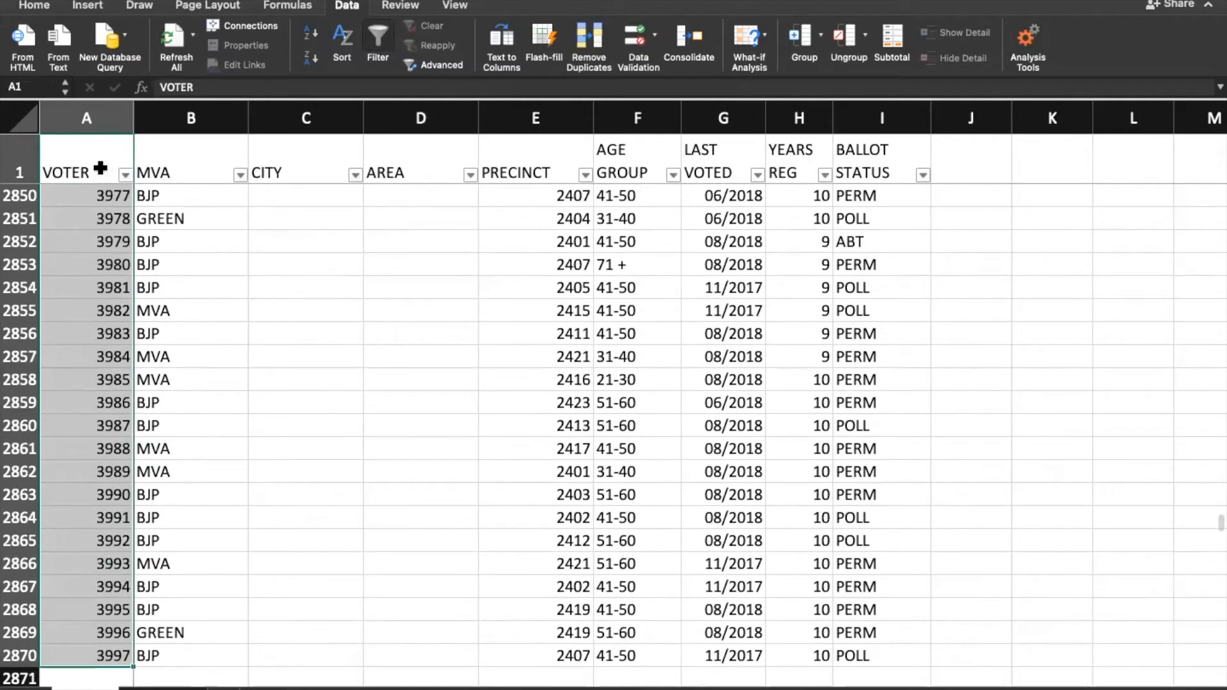
key("ctrl+c")
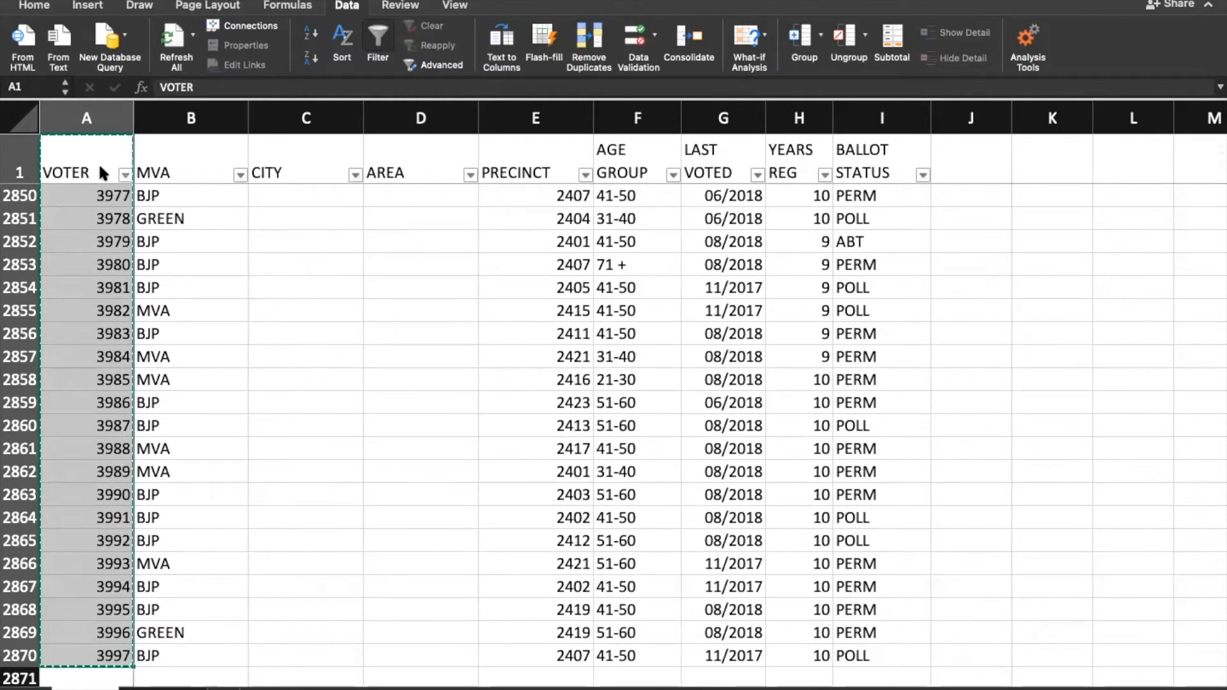
left_click(164, 689)
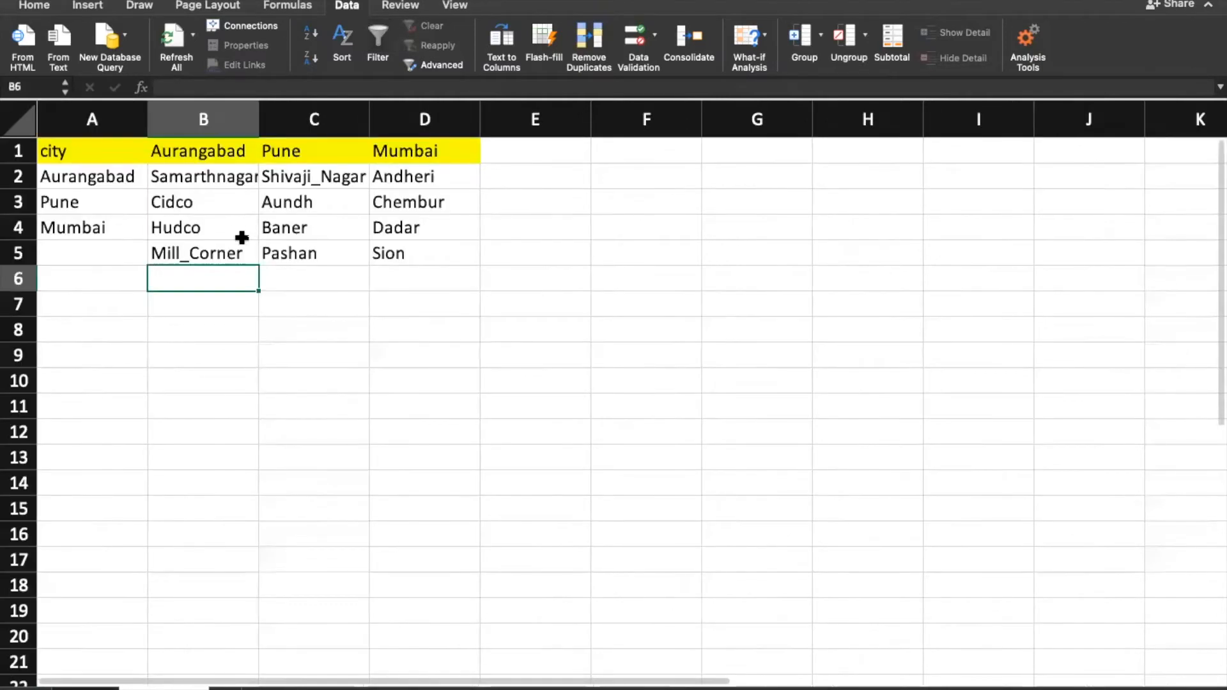
Step: Paste the VOTER column into A1 of the blank sheet
left_click(241, 688)
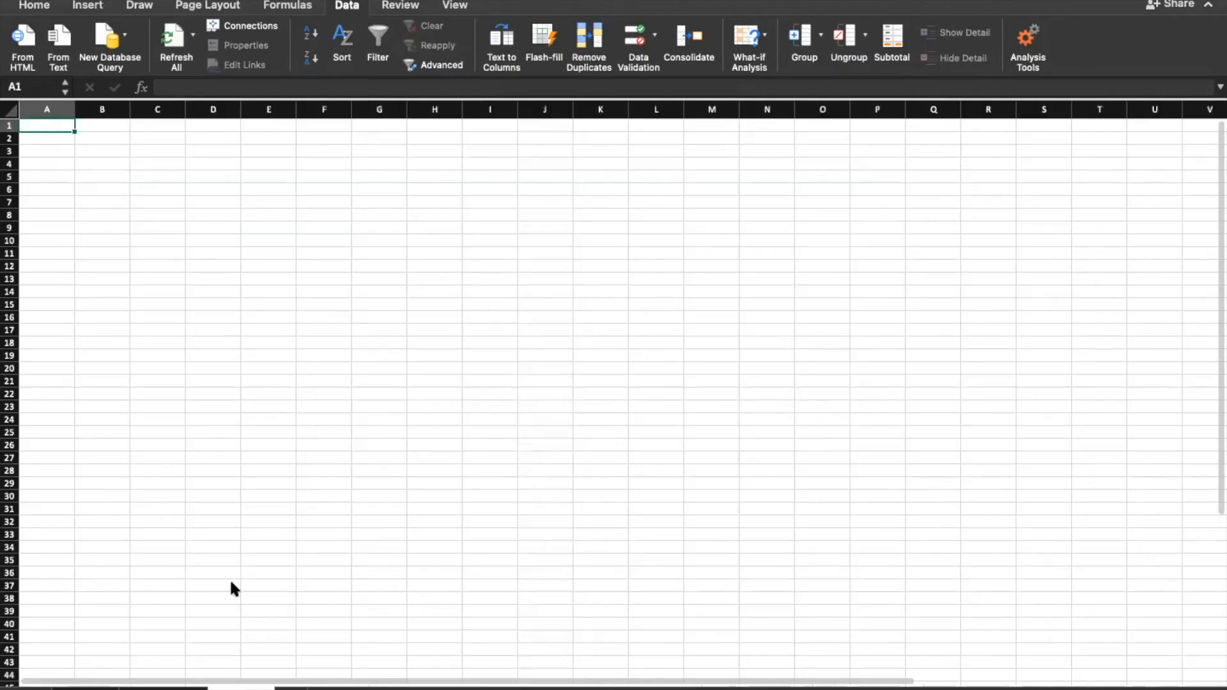
key("ctrl+v")
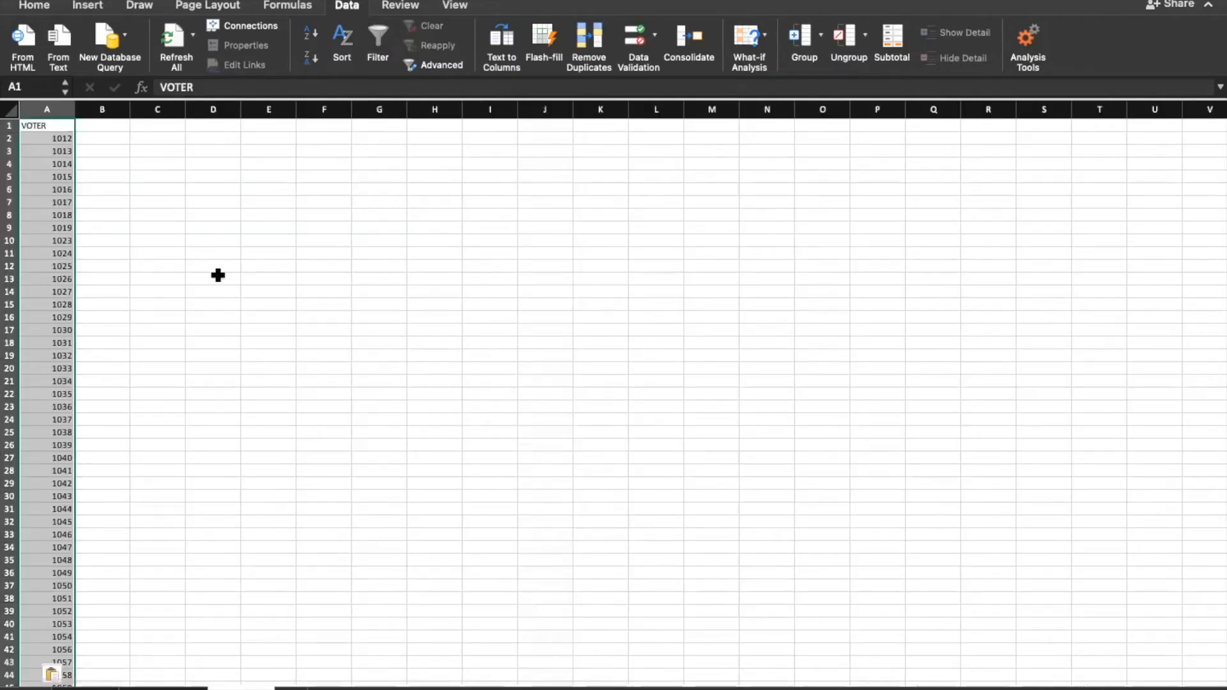
left_click(118, 340)
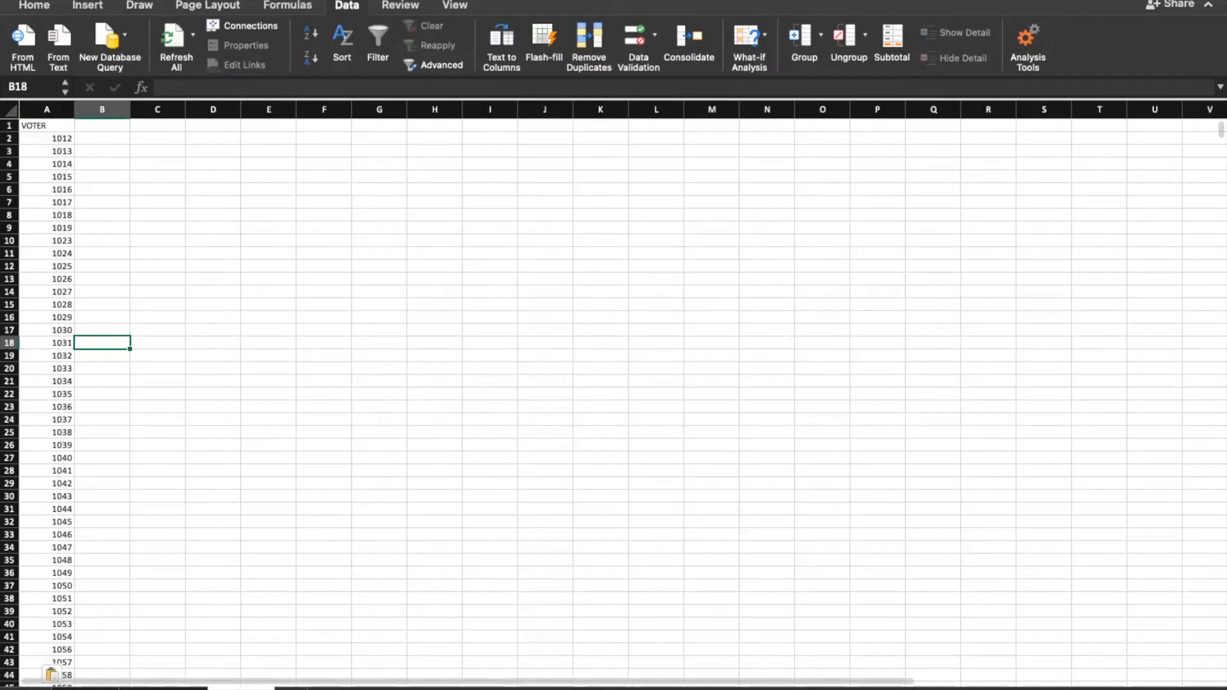
left_click(1031, 533)
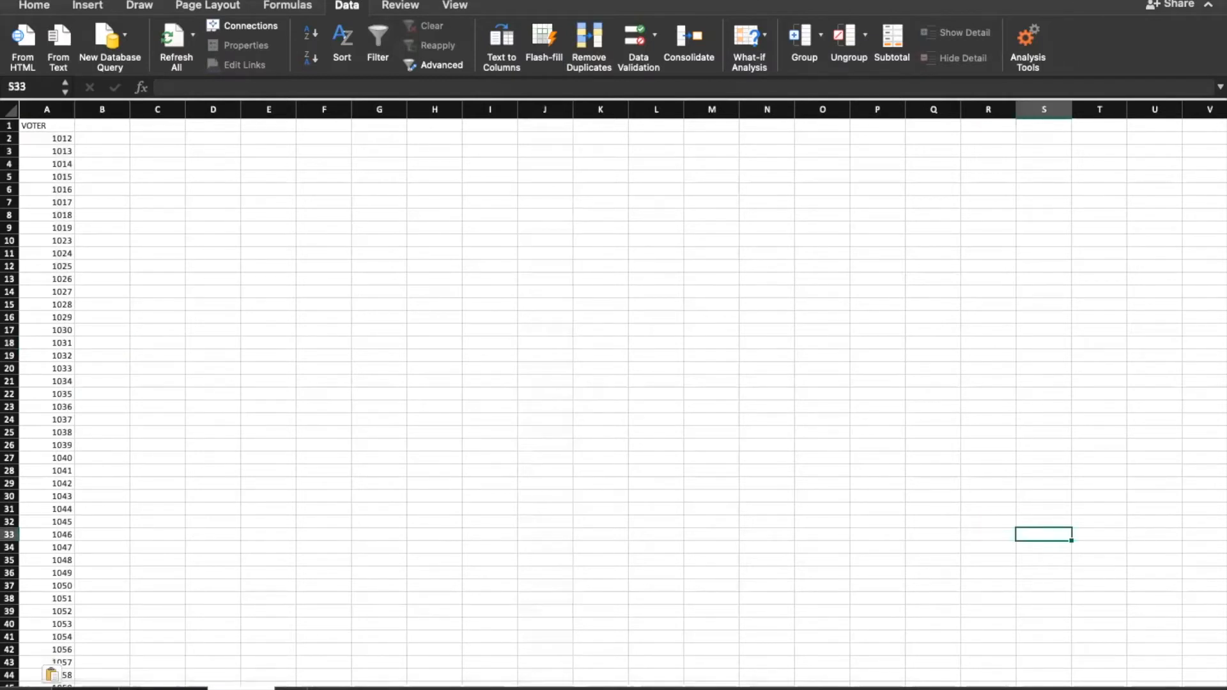
left_click(1060, 508)
scroll(613, 393, "up", 5)
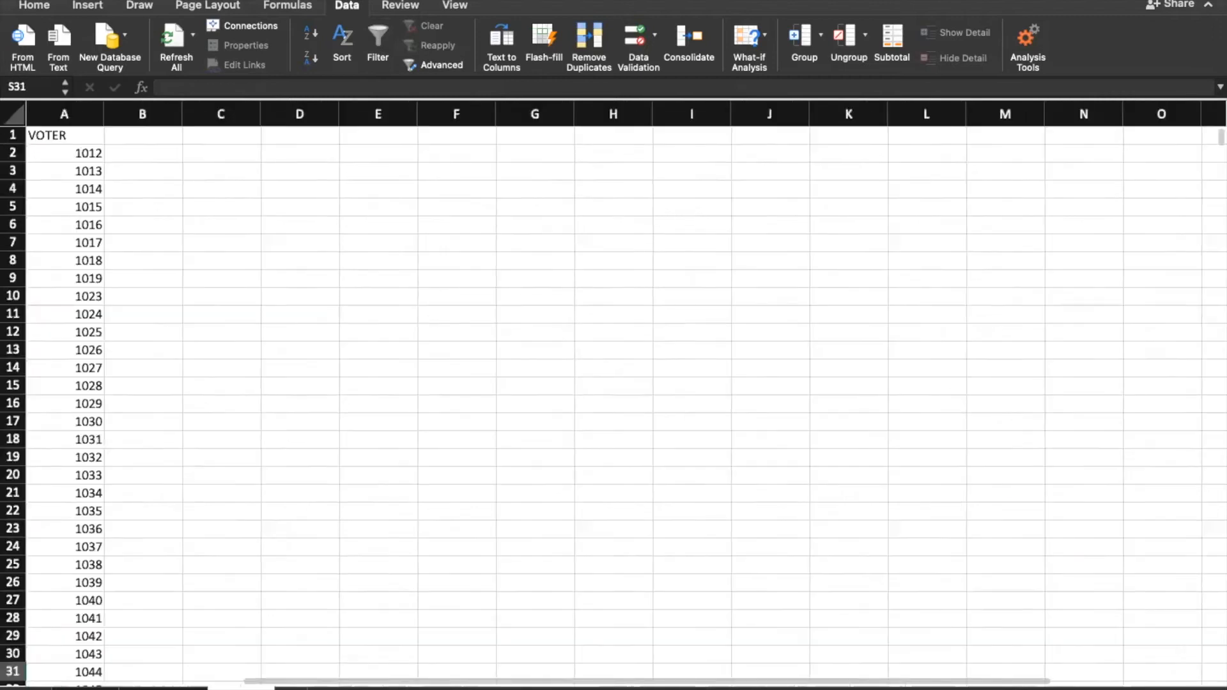
left_click(1085, 526)
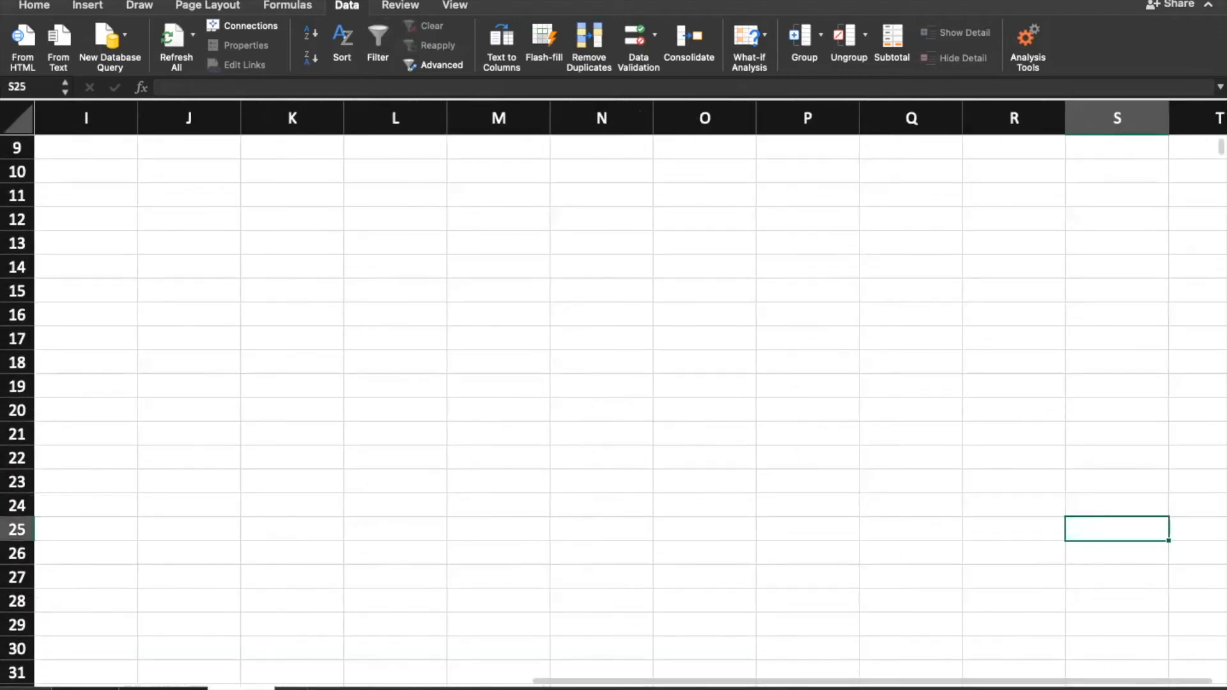
scroll(235, 518, "down", 1)
Step: Centre-align the VOTER column down to row 2870 and set column A width to 10.00
left_click(260, 487)
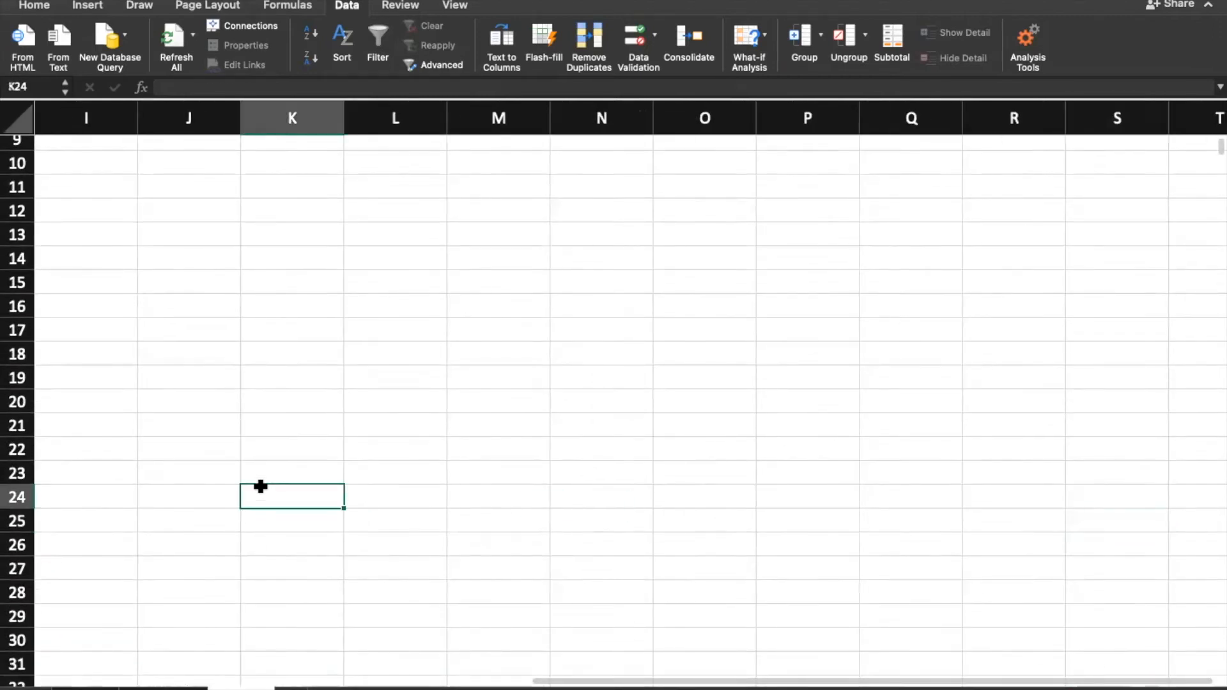
key("ctrl+Left")
key("ctrl+Up")
key("Down")
key("Up")
key("ctrl+shift+Down")
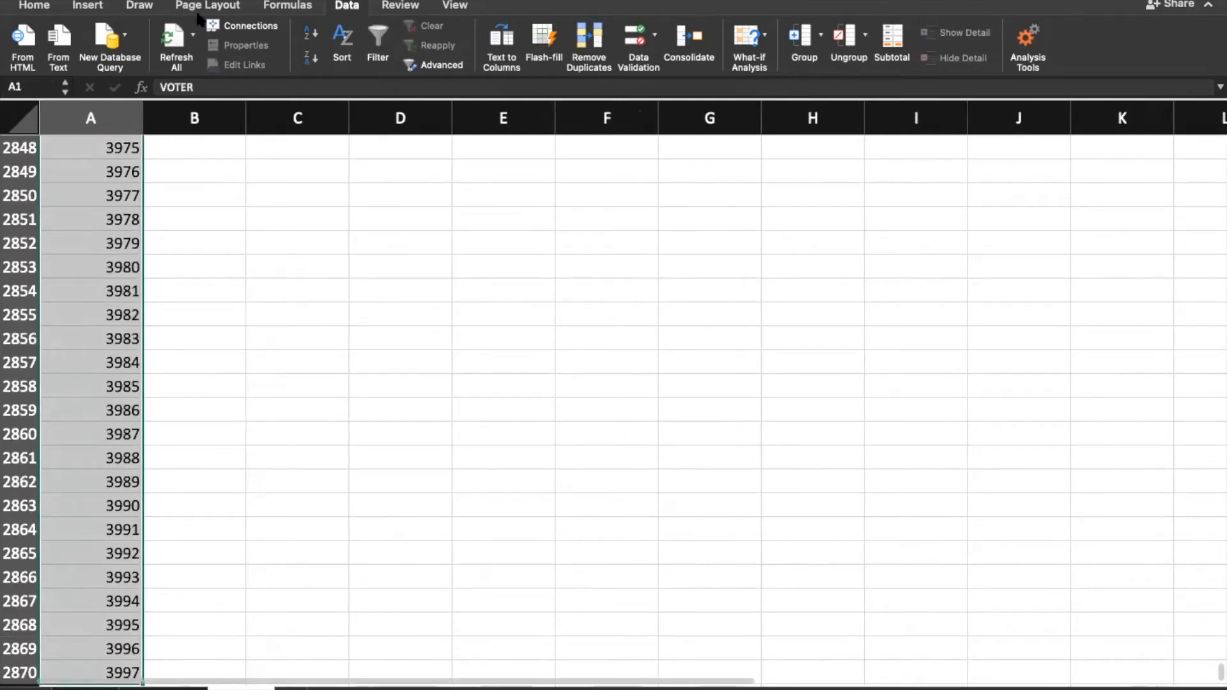
left_click(28, 5)
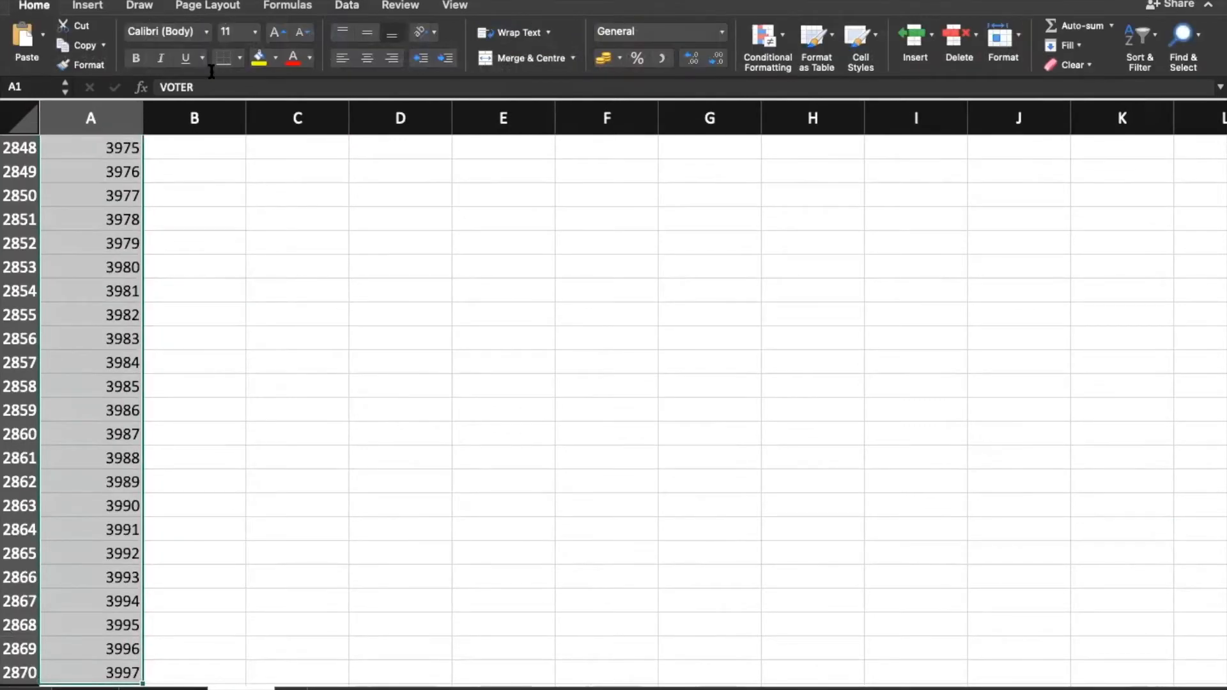
left_click(371, 57)
left_click_drag(135, 112, 113, 112)
Step: Reselect the VOTER column from A1 down to its last entry
scroll(181, 317, "down", 3)
left_click(116, 249)
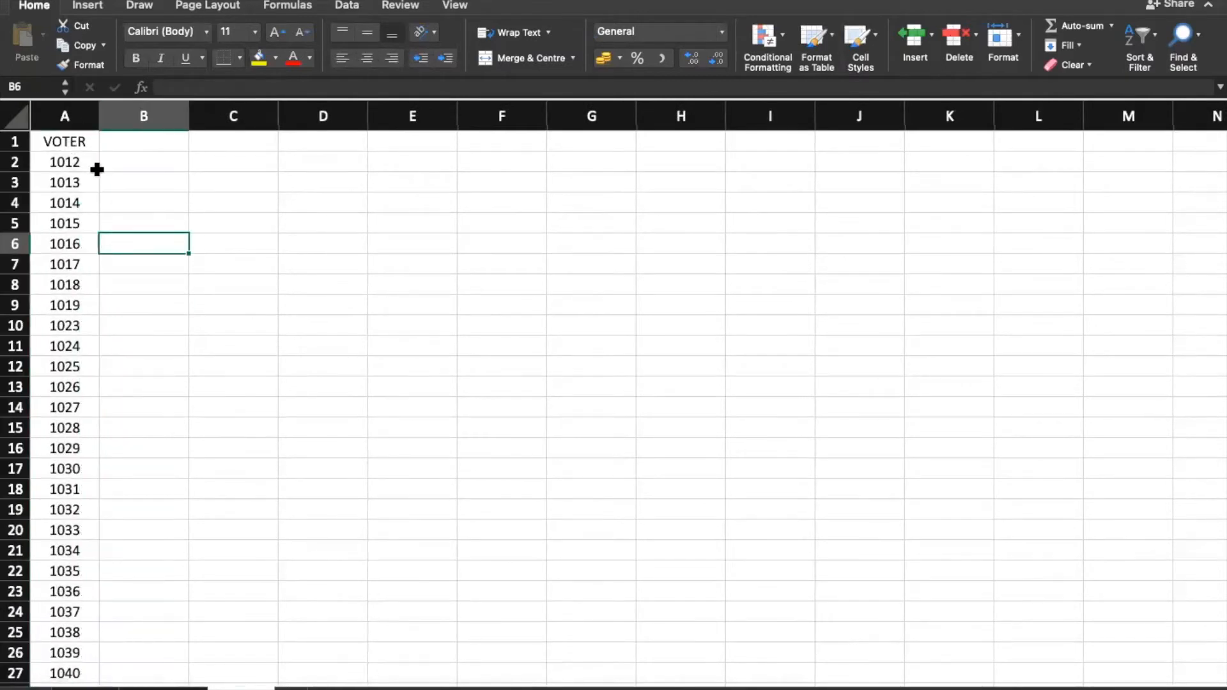
left_click(62, 136)
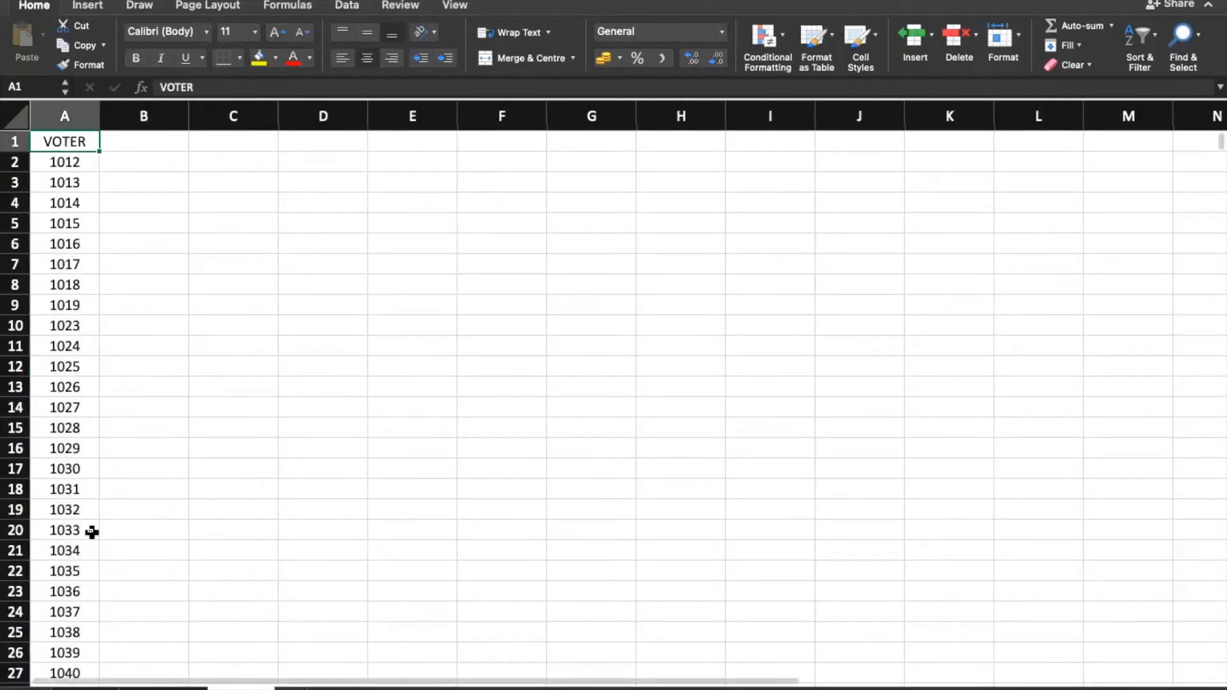
key("ctrl+shift+Down")
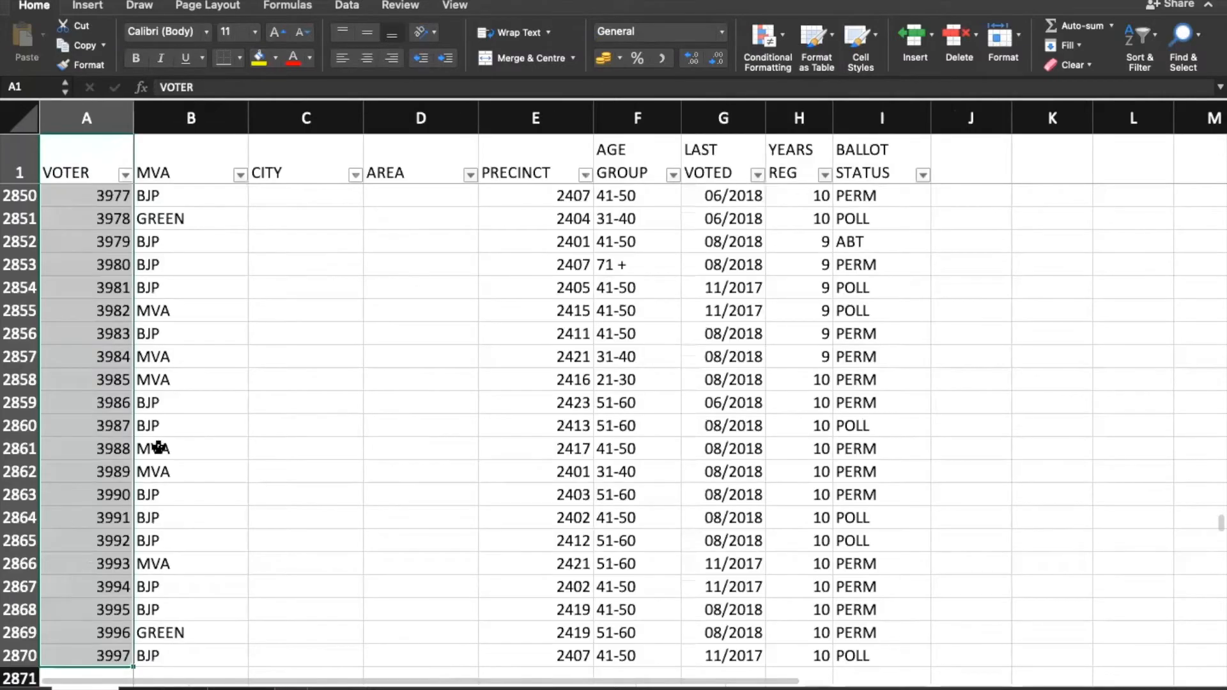
Step: Copy the CITY and AREA headings into B1:C1 of the VOTER sheet
left_click(260, 171)
left_click(390, 155)
left_click_drag(285, 167, 383, 164)
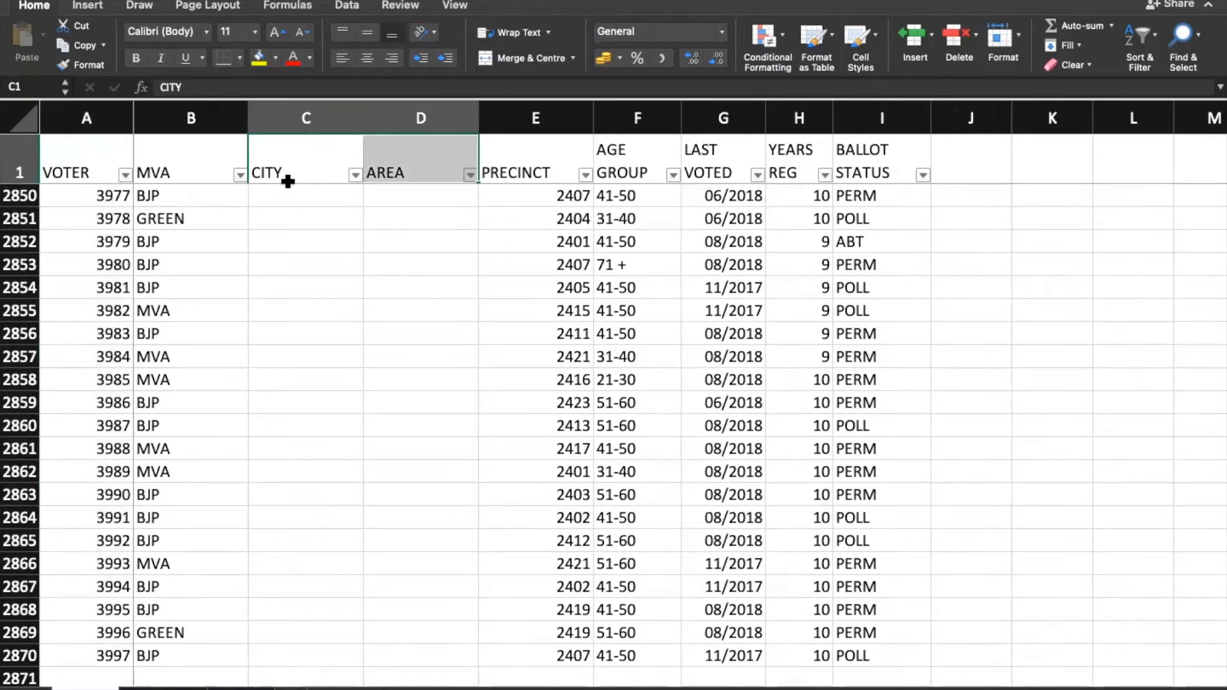
left_click(288, 146)
left_click_drag(312, 167, 403, 157)
key("super+c")
left_click(241, 688)
left_click(131, 145)
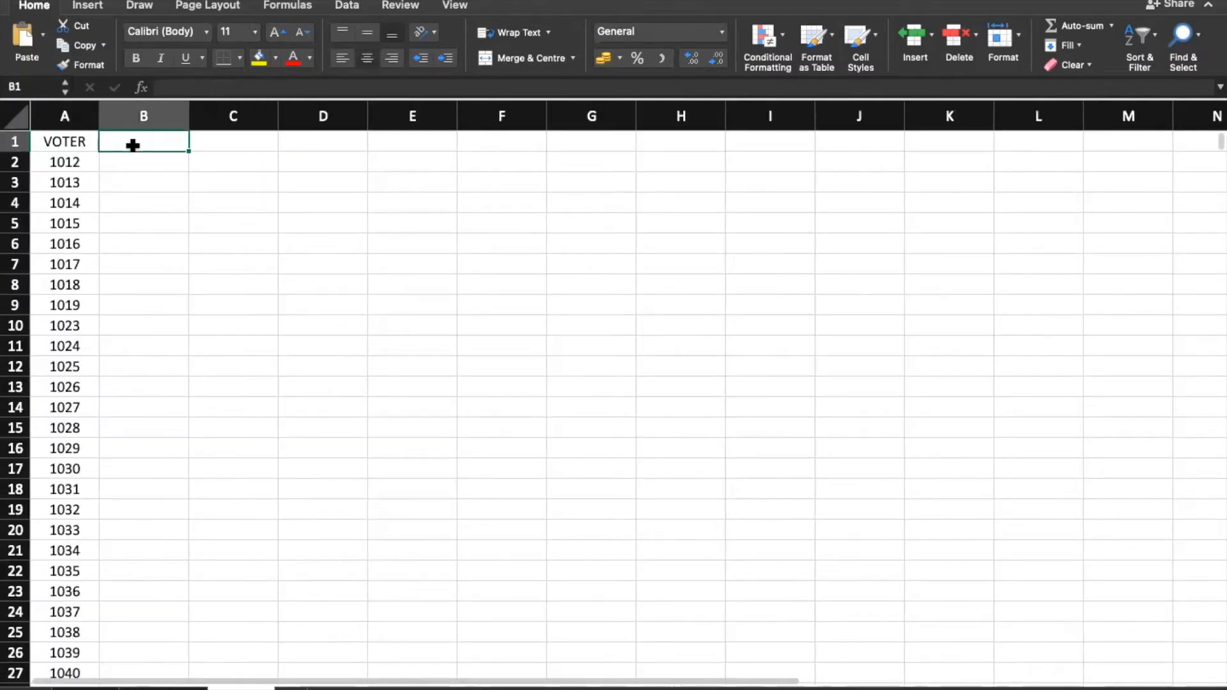
key("super+v")
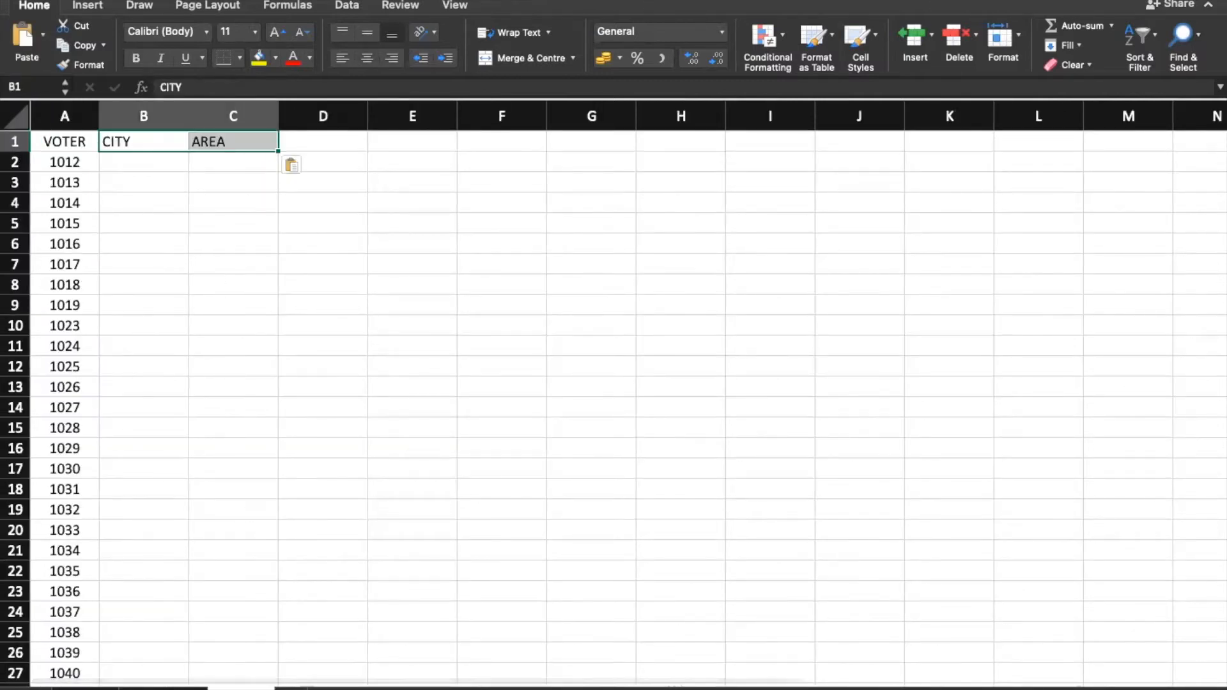
Step: On the Voters sheet, set row 2850 to city Aurangabad and area Cidco from the dropdowns
left_click(87, 688)
left_click(268, 197)
left_click(370, 198)
left_click(308, 212)
left_click(442, 193)
left_click(486, 197)
left_click(421, 228)
left_click(320, 220)
Step: Set row 2851 to city Pune with area Baner
left_click(370, 221)
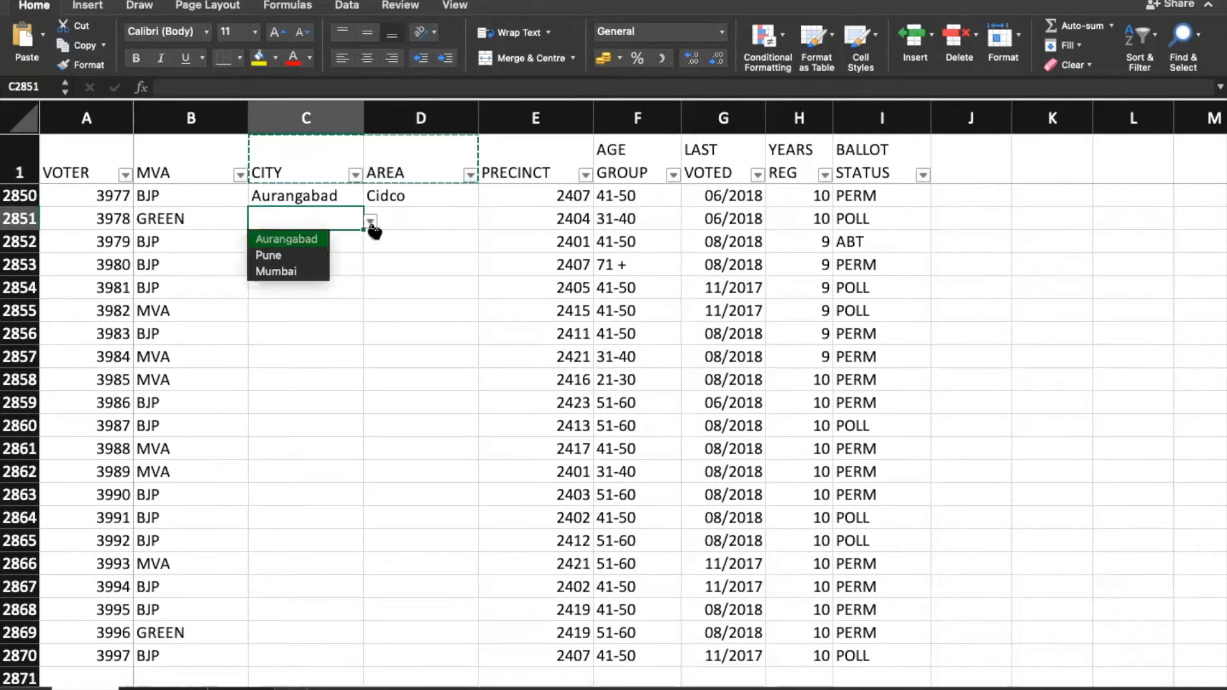
left_click(306, 254)
left_click(411, 219)
left_click(485, 221)
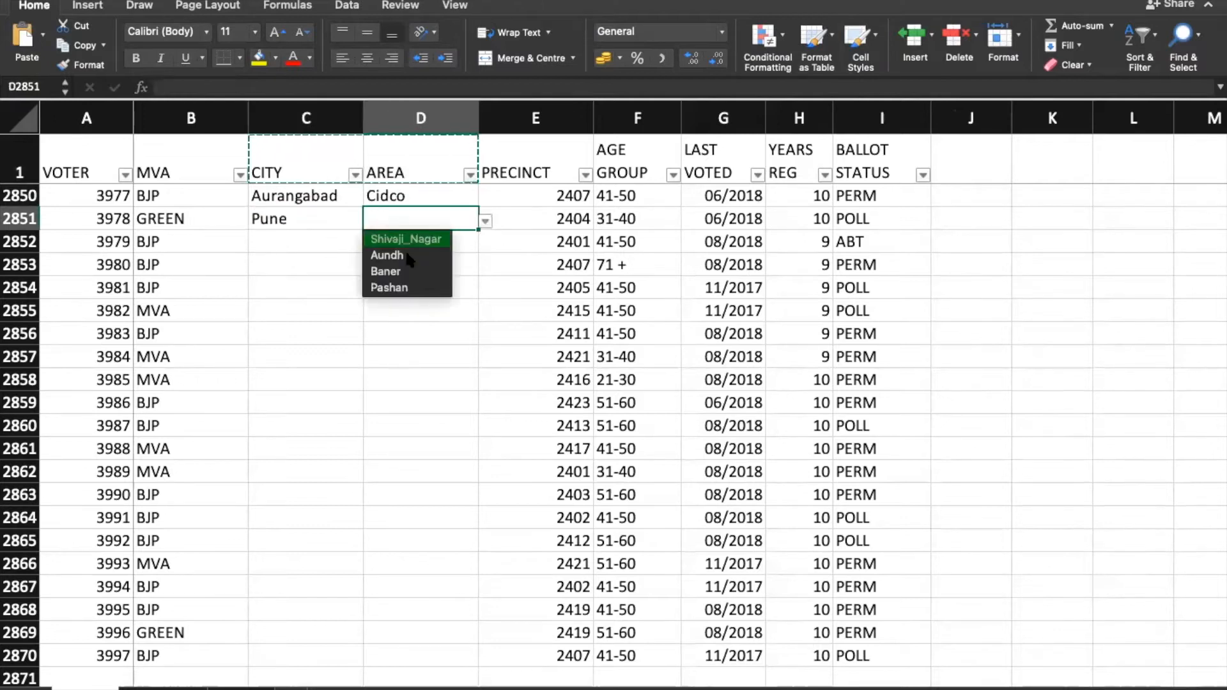
left_click(414, 273)
Step: Set row 2852 to city Mumbai with area Sion, then select C2850:D2852
left_click(272, 238)
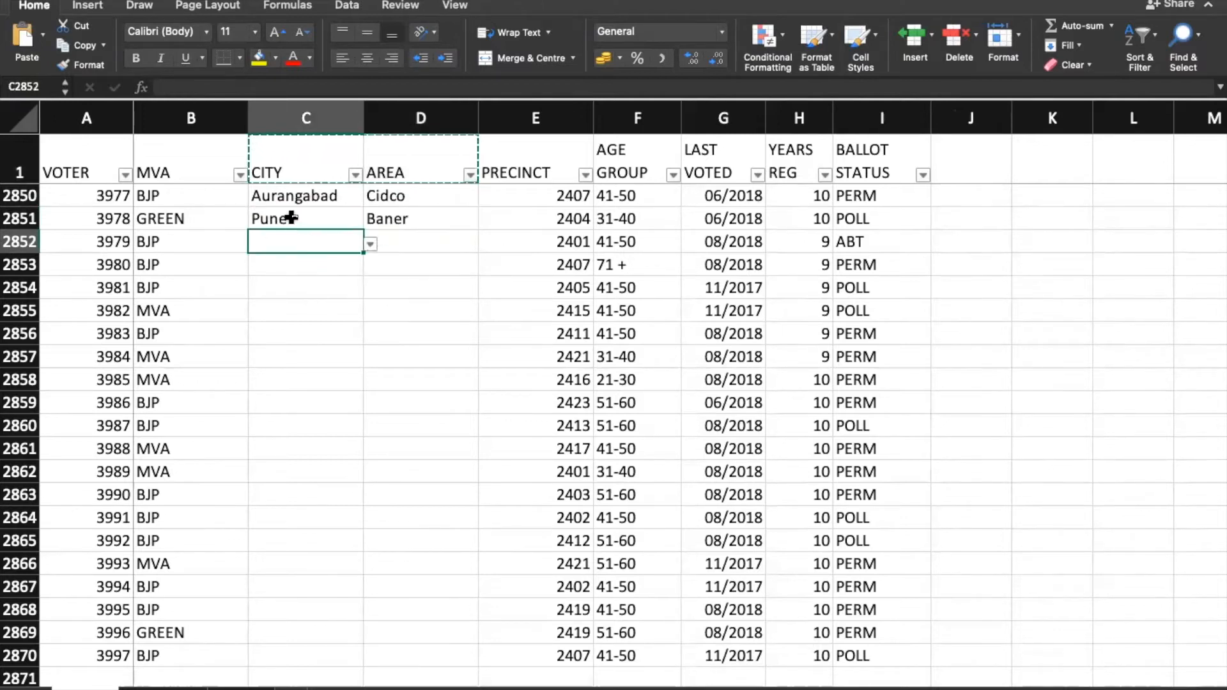
left_click(371, 244)
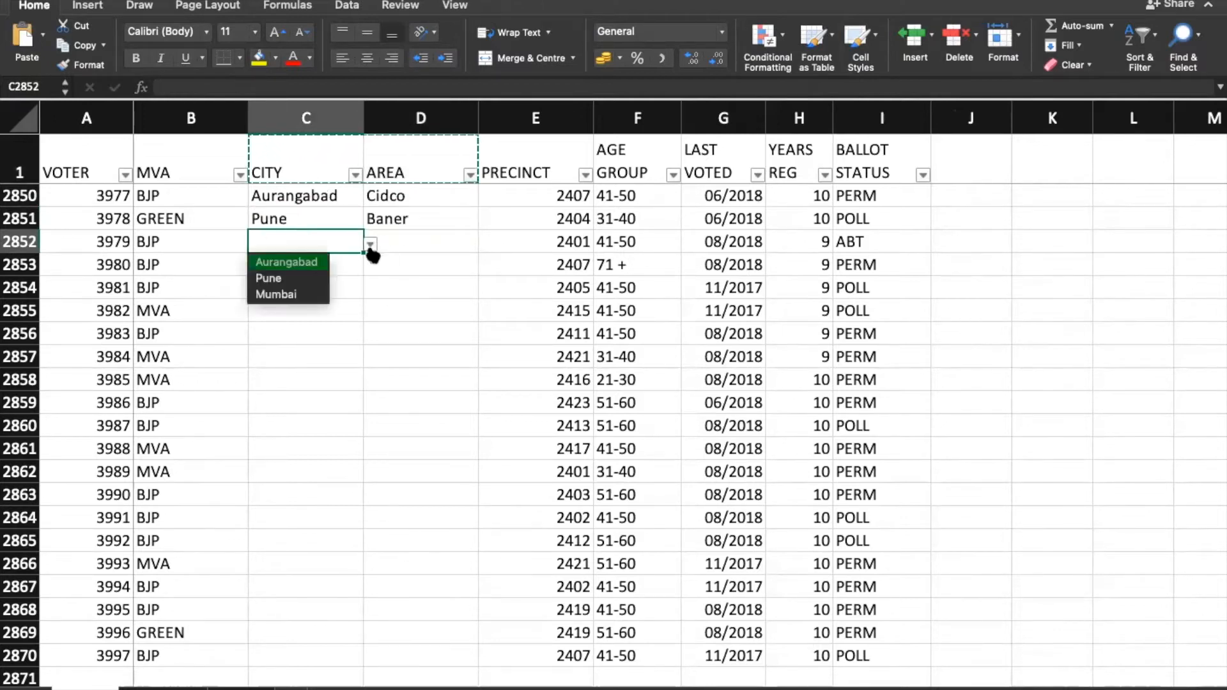
left_click(324, 295)
left_click(407, 235)
left_click(485, 244)
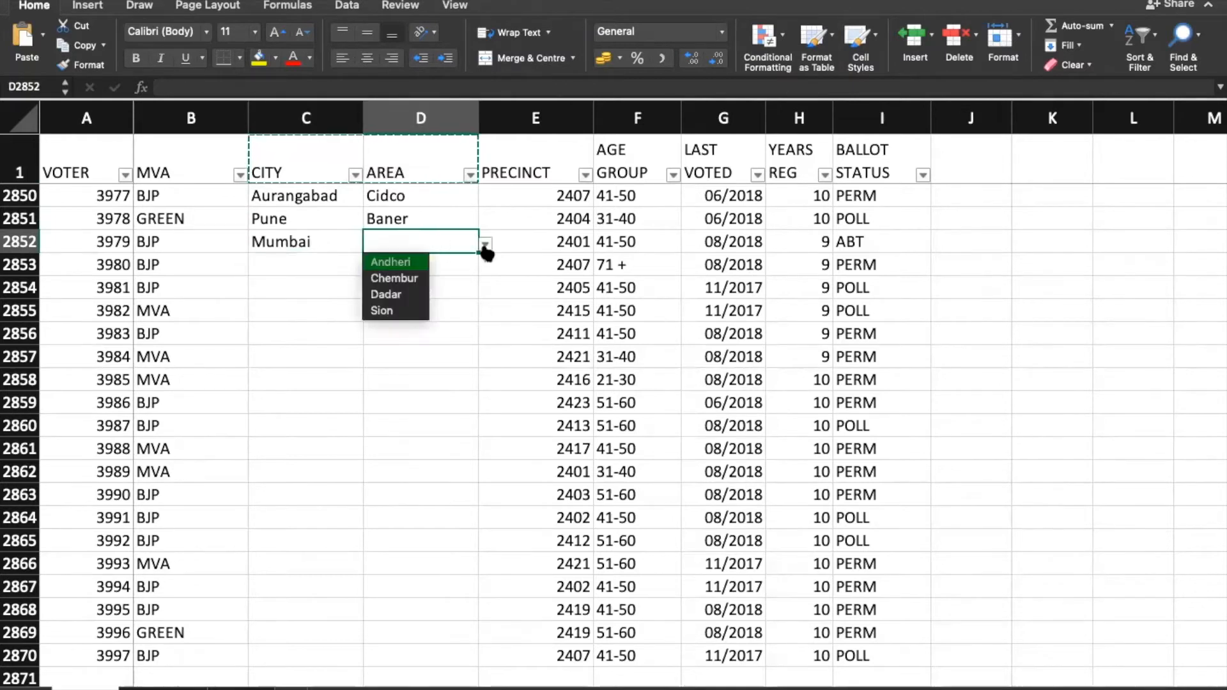
left_click(385, 310)
left_click_drag(301, 194, 450, 244)
Step: Copy the Aurangabad/Cidco pair from C2850:D2850
scroll(480, 323, "up", 6)
left_click(361, 507)
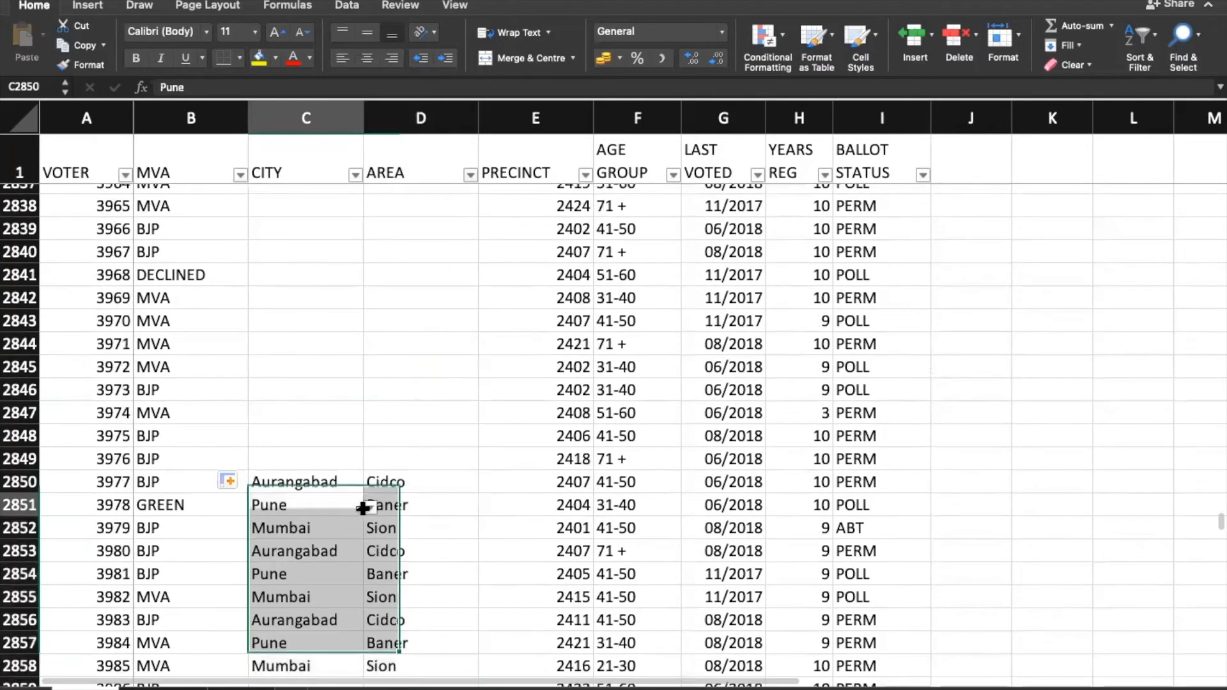
scroll(413, 463, "down", 3)
left_click(276, 336)
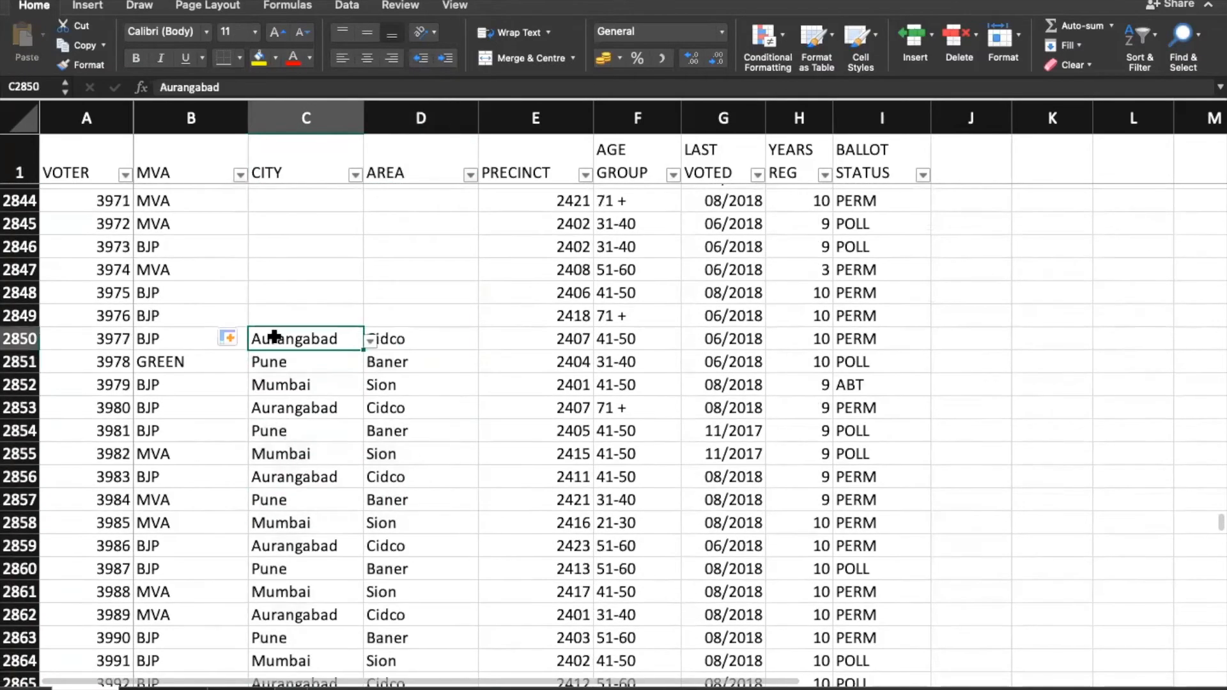
key("shift+Right")
key("super+c")
Step: Paste Aurangabad/Cidco into all empty CITY and AREA cells from row 6 to 2849
key("Up")
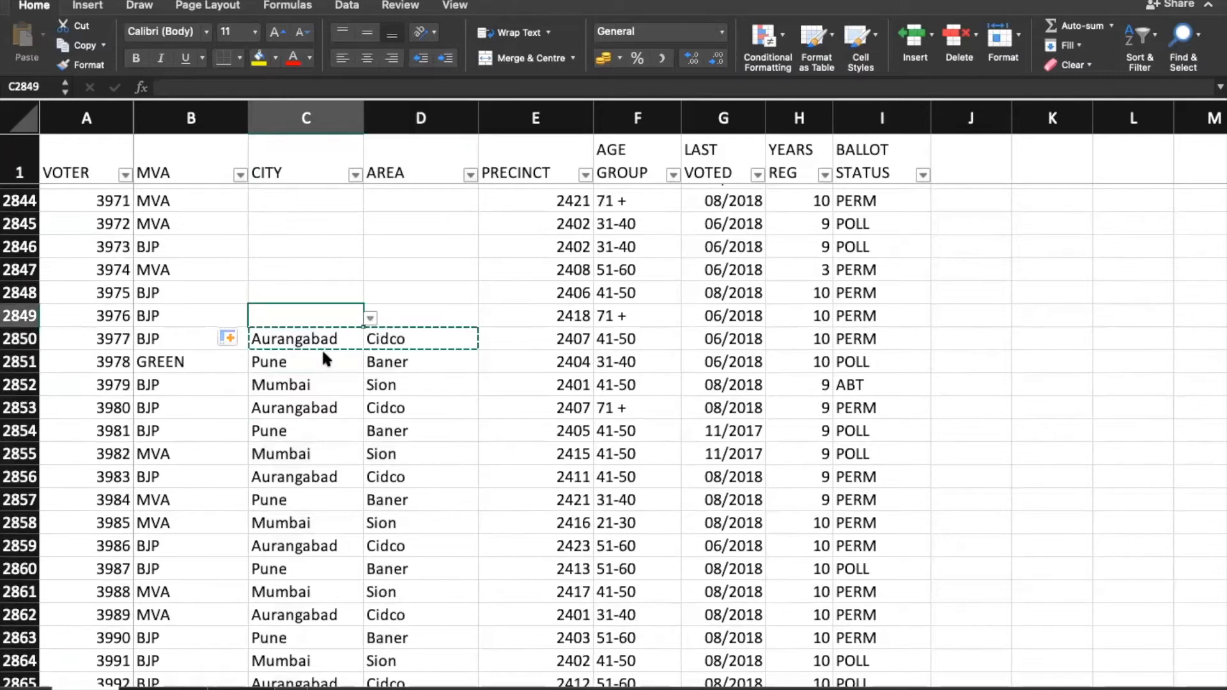
key("super+Up")
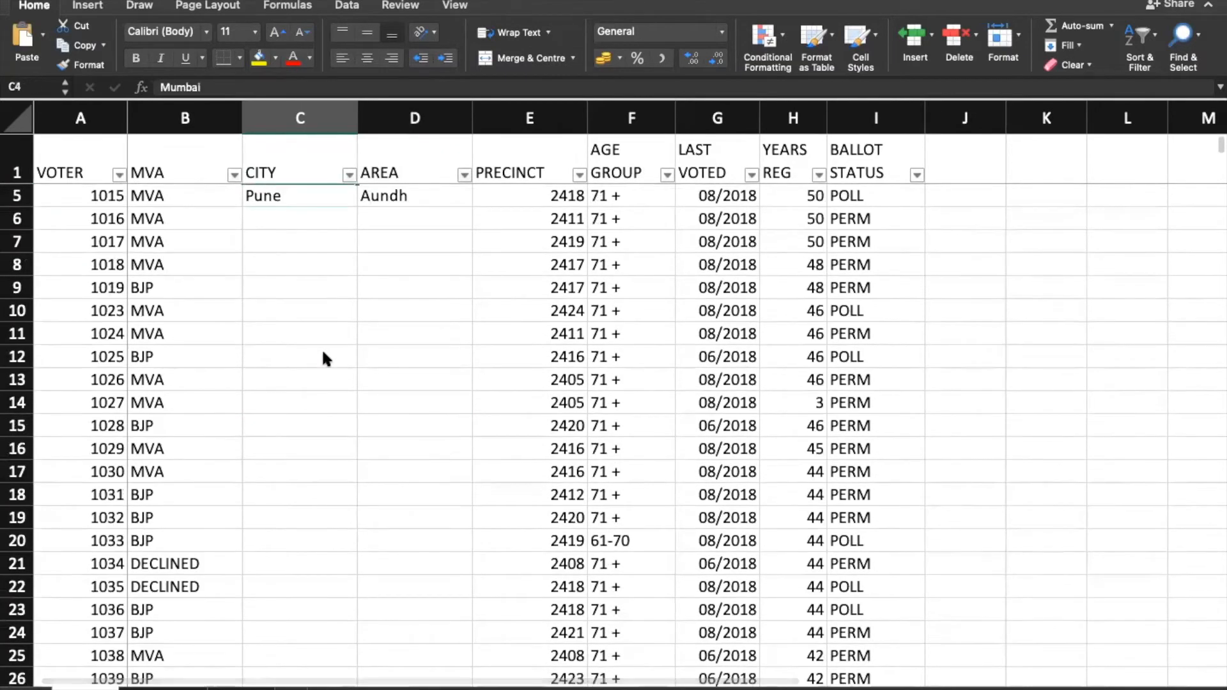
scroll(321, 347, "up", 2)
key("Down")
key("Down")
key("shift+Right")
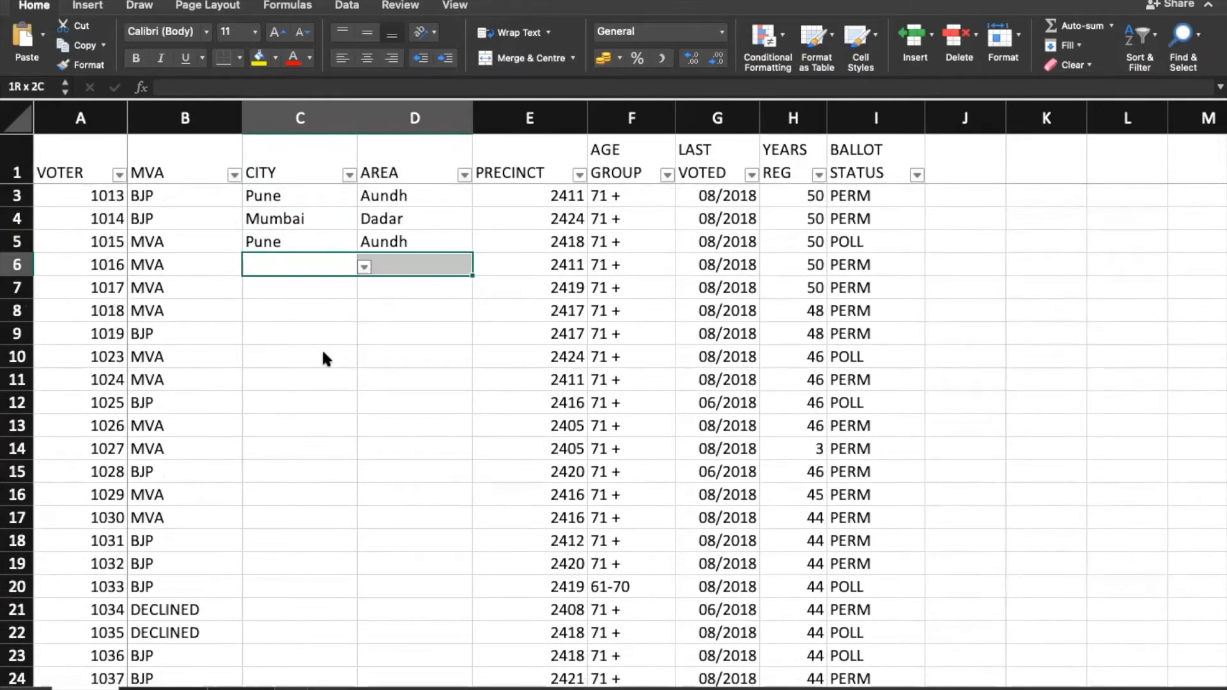
key("shift+super+Down")
key("super+v")
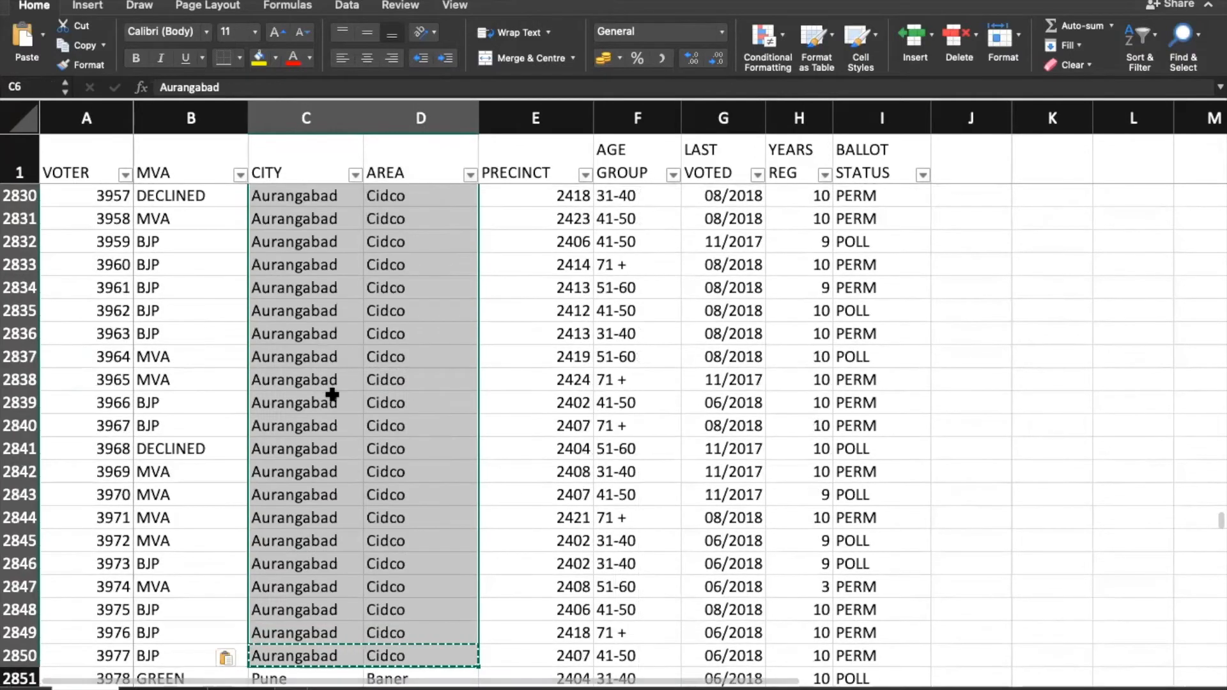
Step: Return to the top of the voter sheet, then select B2 on the VOTER/CITY/AREA sheet
scroll(331, 395, "up", 10)
scroll(332, 394, "up", 13)
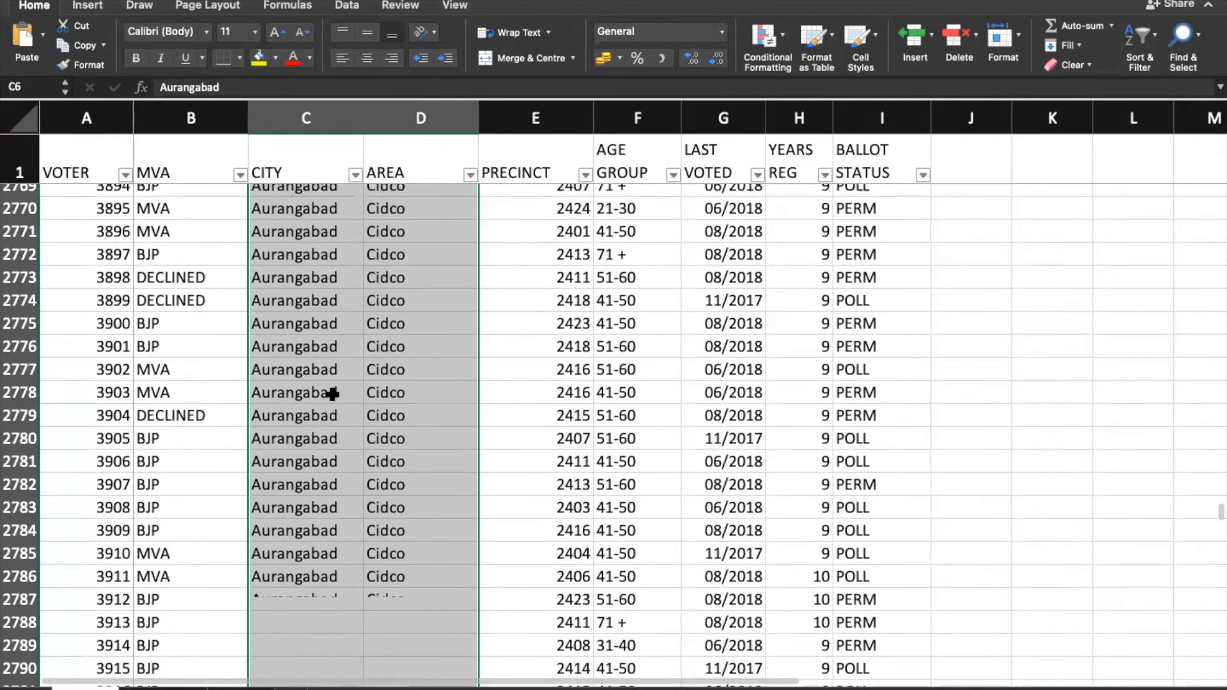
left_click(330, 396)
key("super+Up")
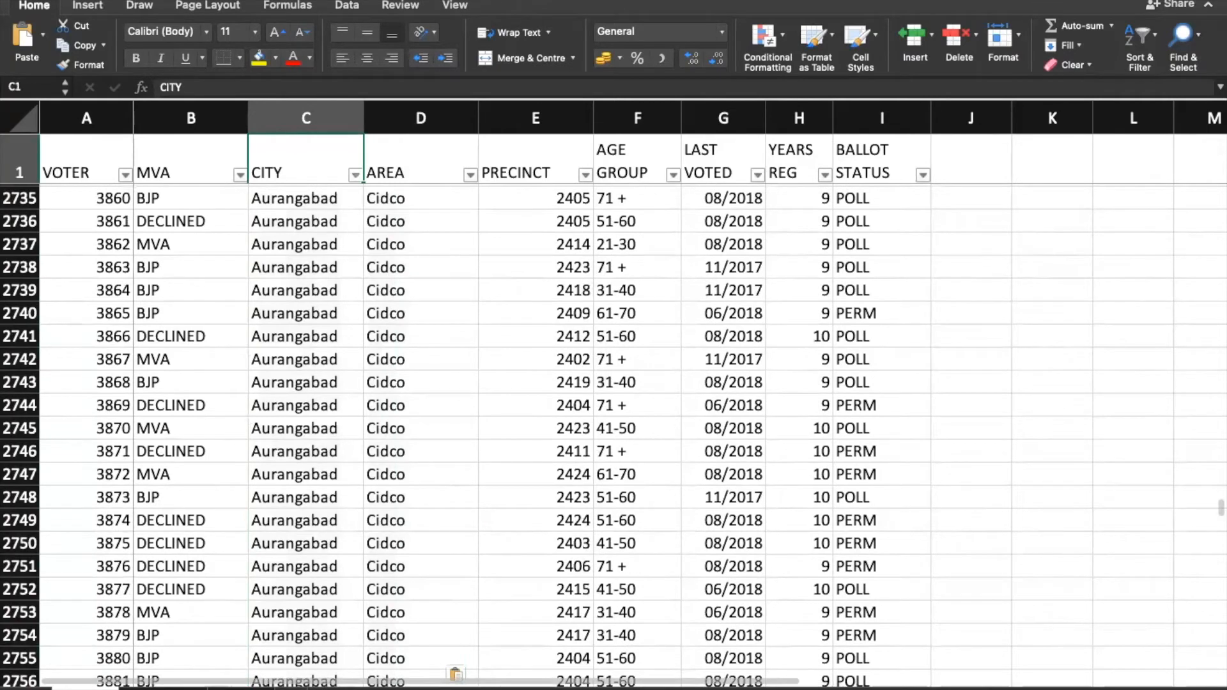
left_click(241, 688)
left_click(145, 156)
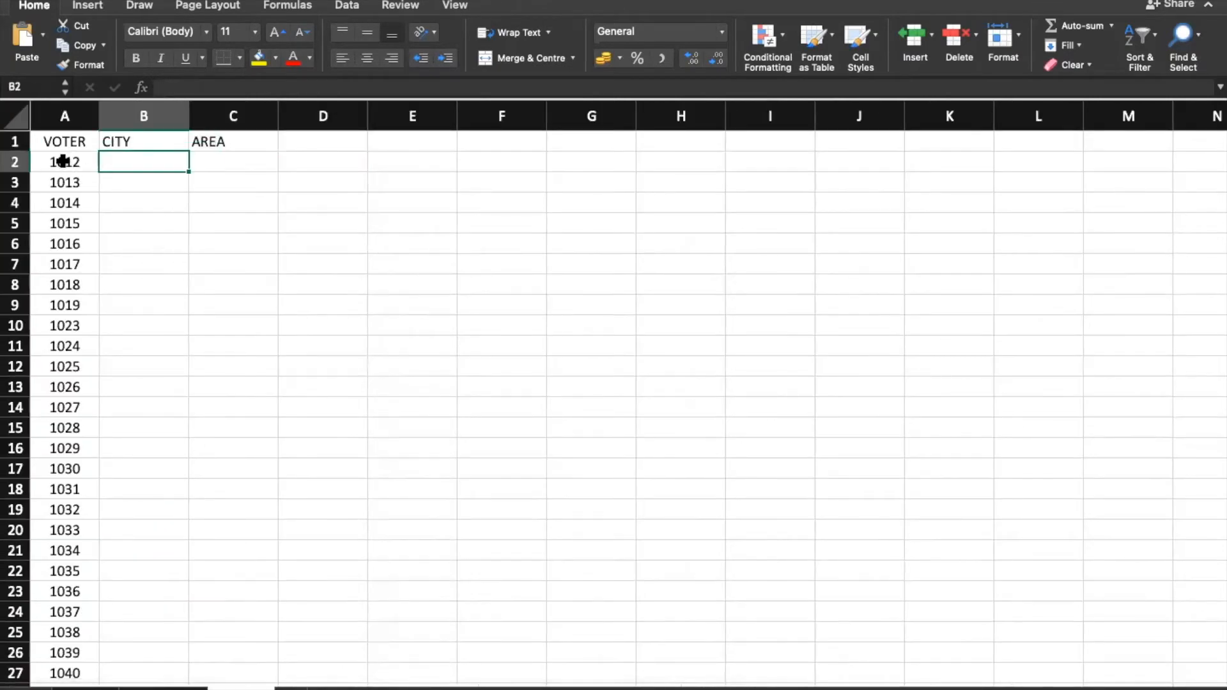
left_click(64, 160)
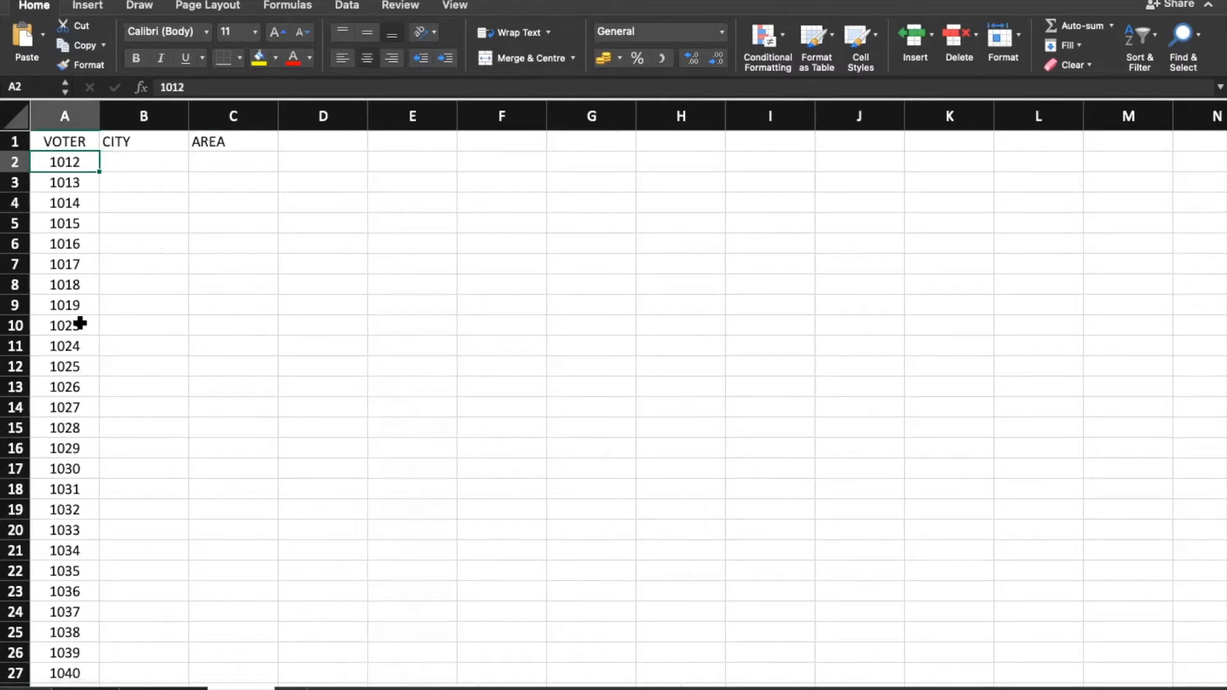
key("shift+space")
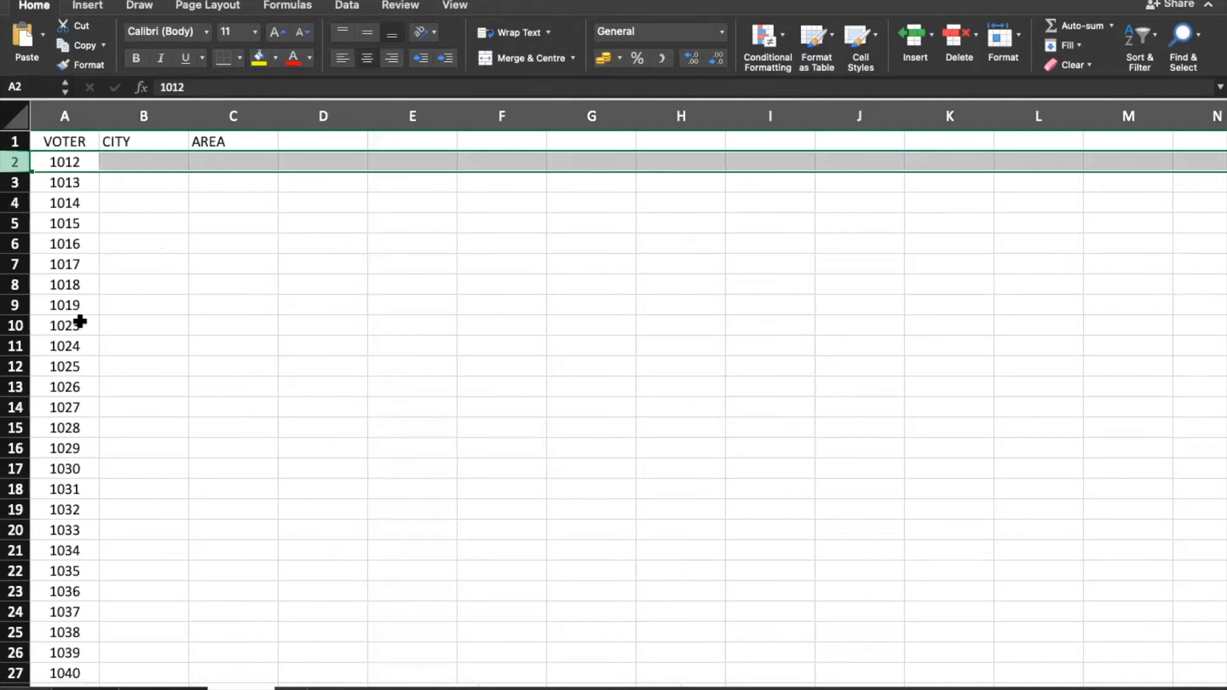
left_click(60, 217)
left_click(67, 164)
key("ctrl+shift+Down")
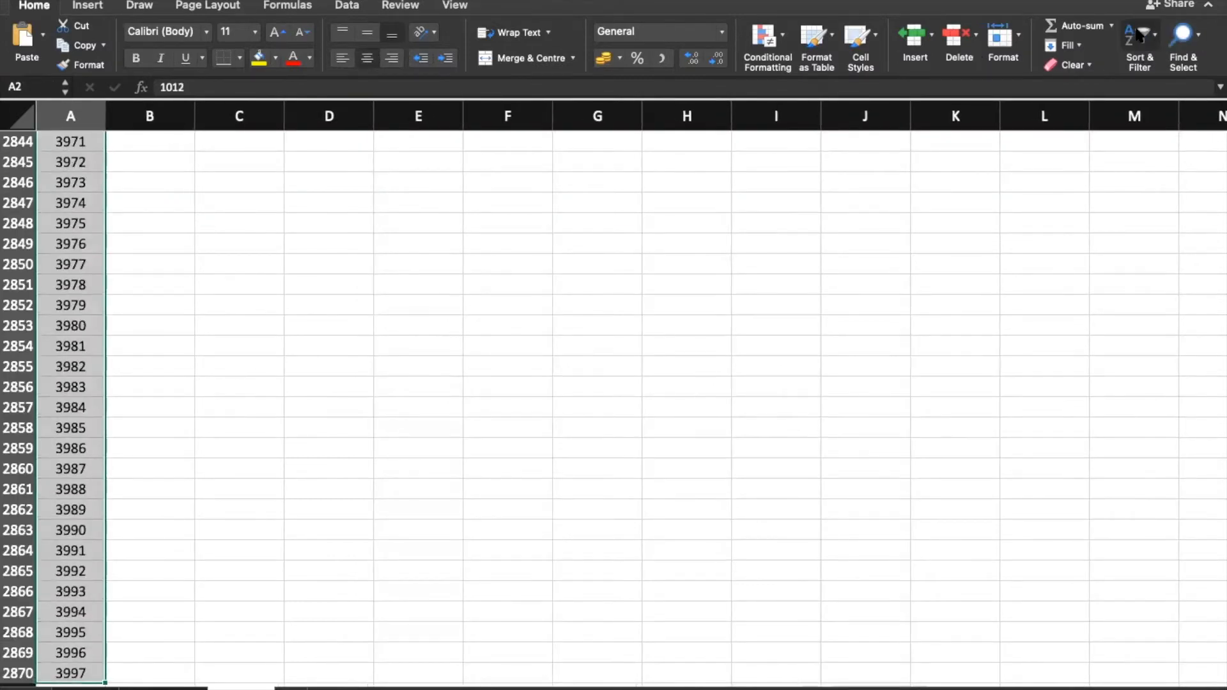
left_click(1115, 103)
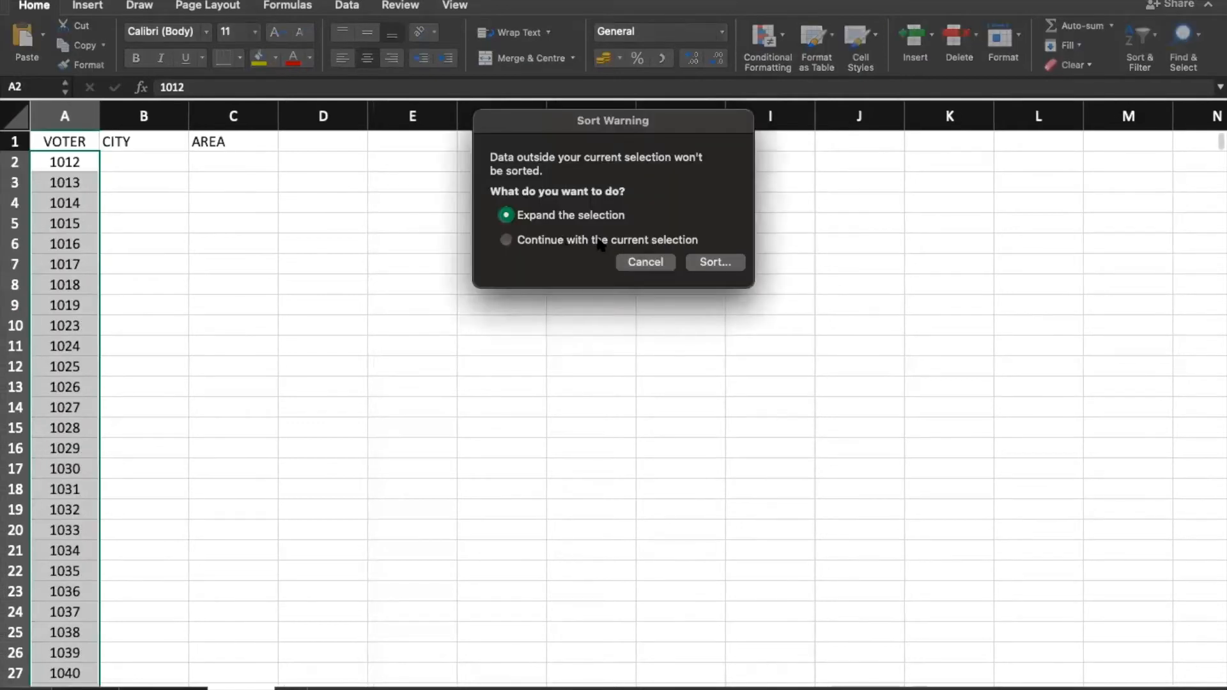
left_click(532, 242)
left_click(719, 262)
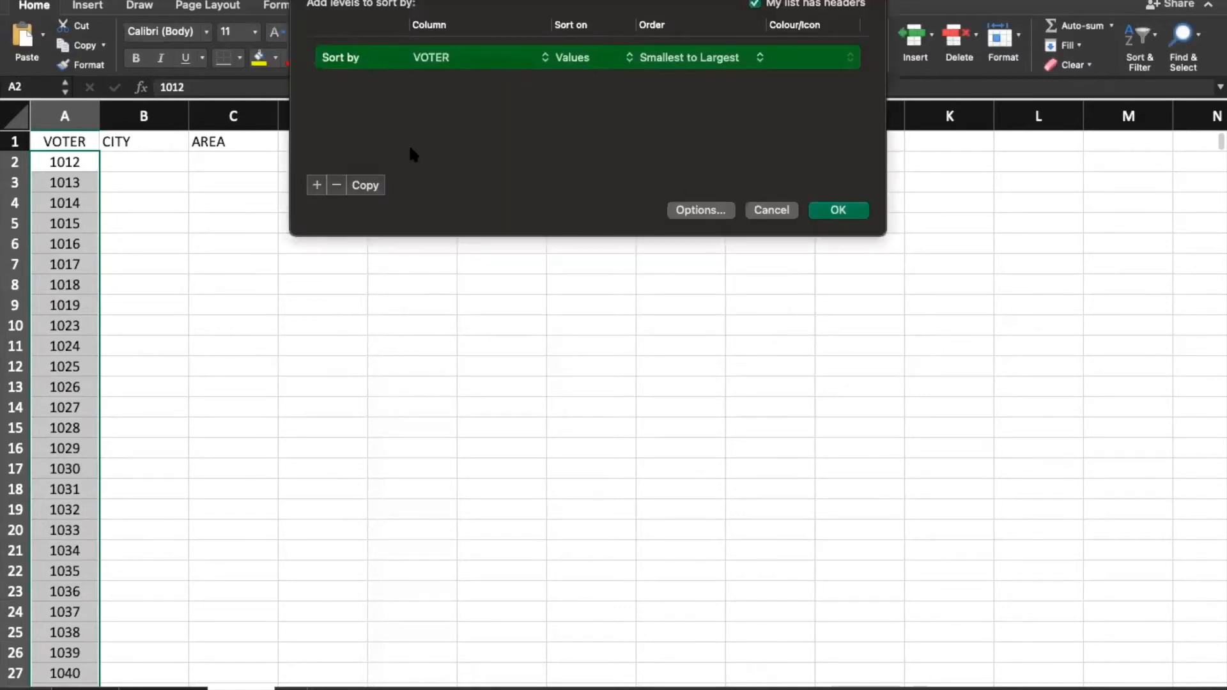
left_click(721, 57)
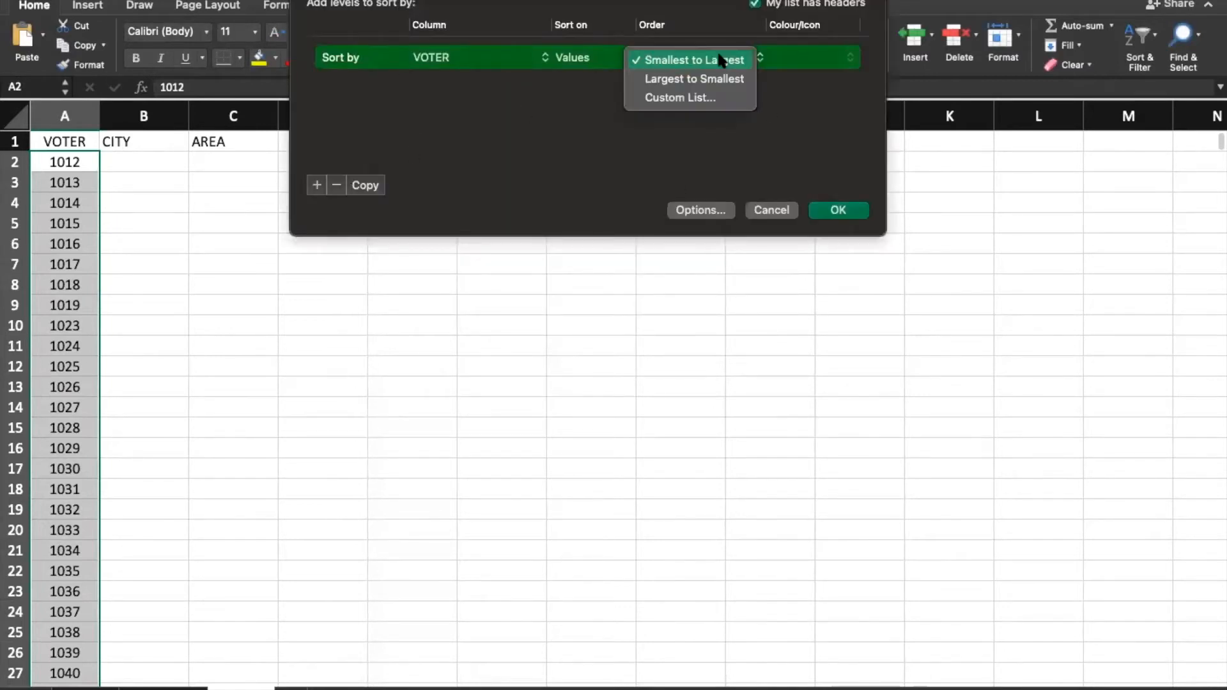
left_click(703, 97)
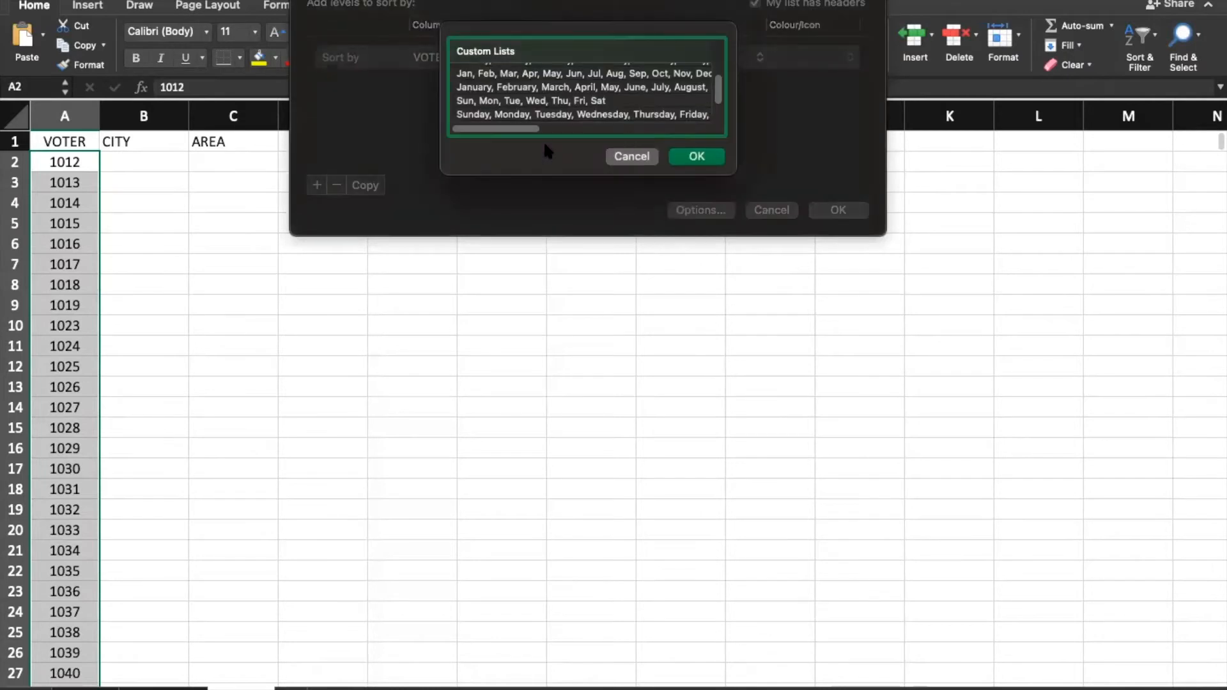
scroll(548, 114, "up", 2)
scroll(550, 111, "down", 4)
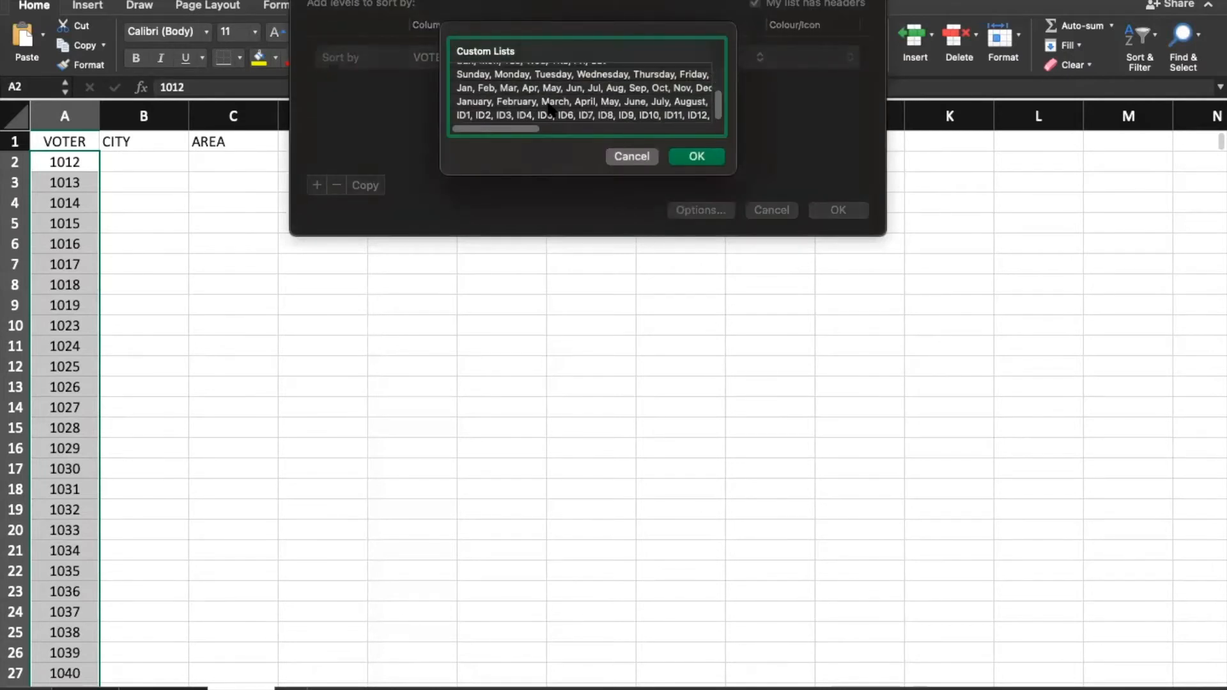
left_click(641, 117)
left_click(642, 159)
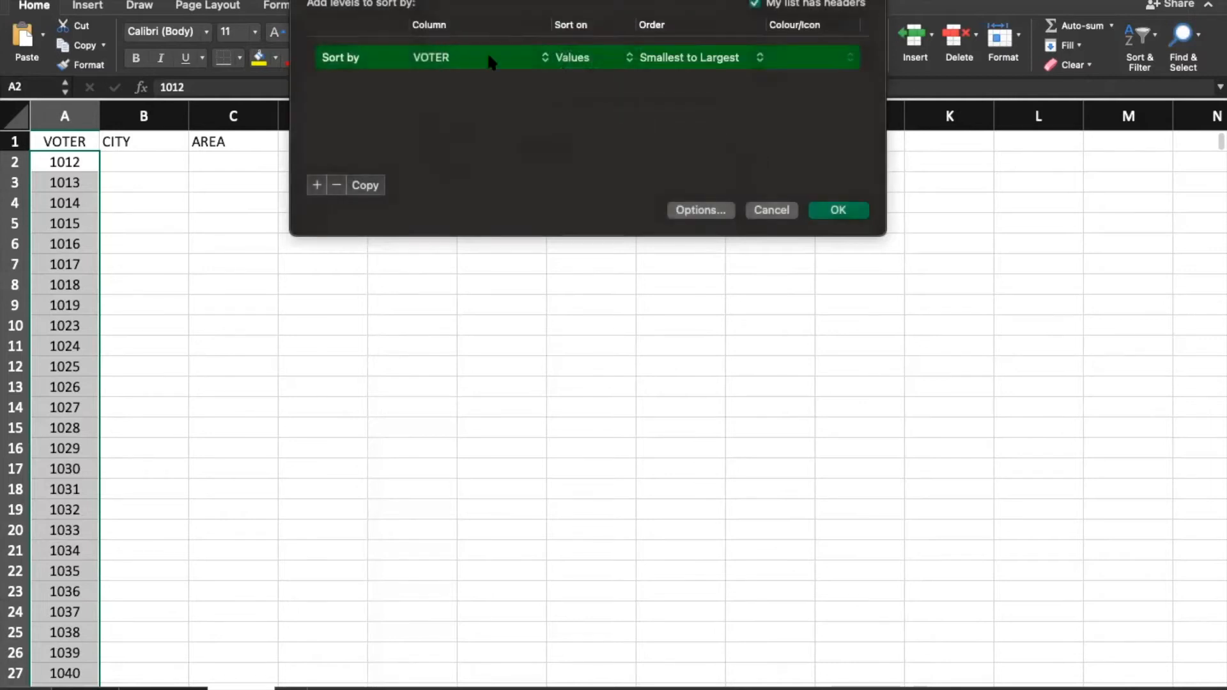
left_click(712, 212)
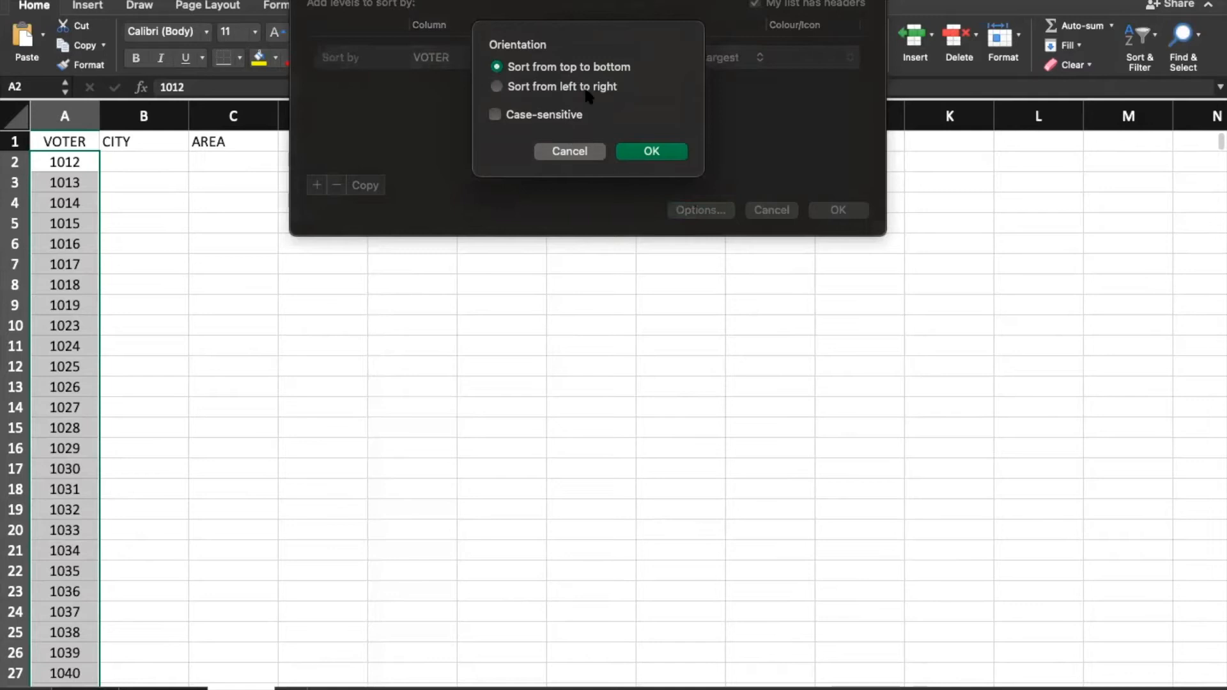
left_click(573, 153)
left_click(772, 211)
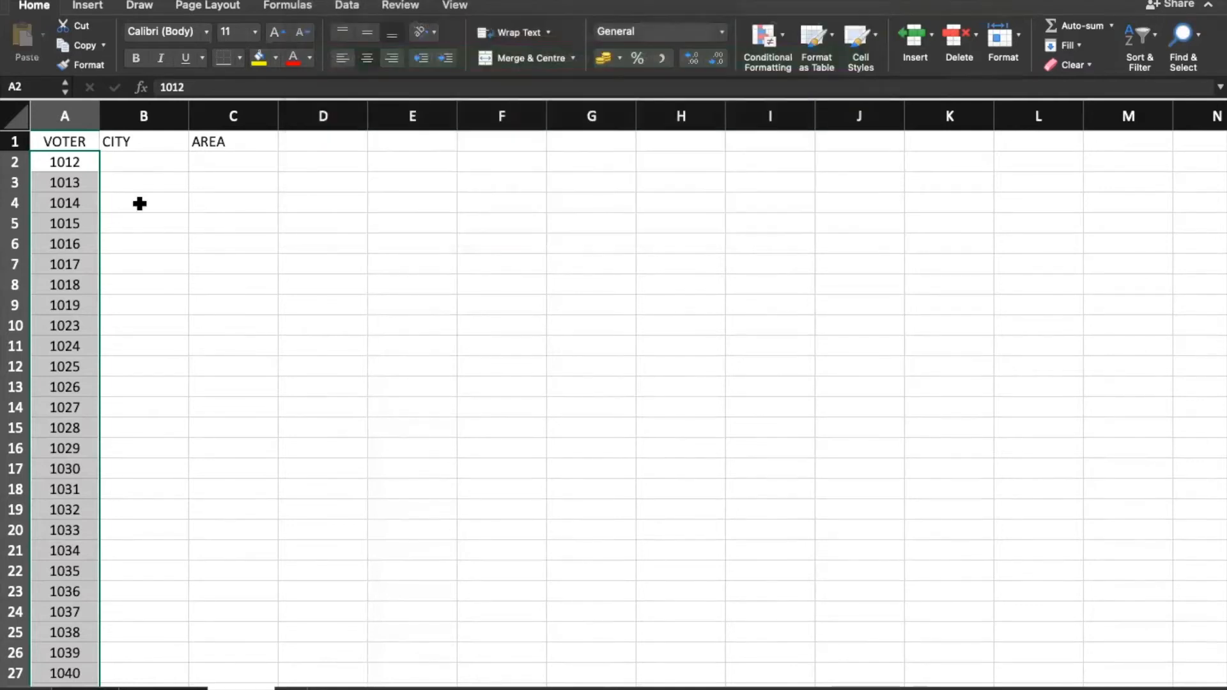
Step: Copy the voter numbers starting at 1013 and paste them further down column A
left_click(57, 164)
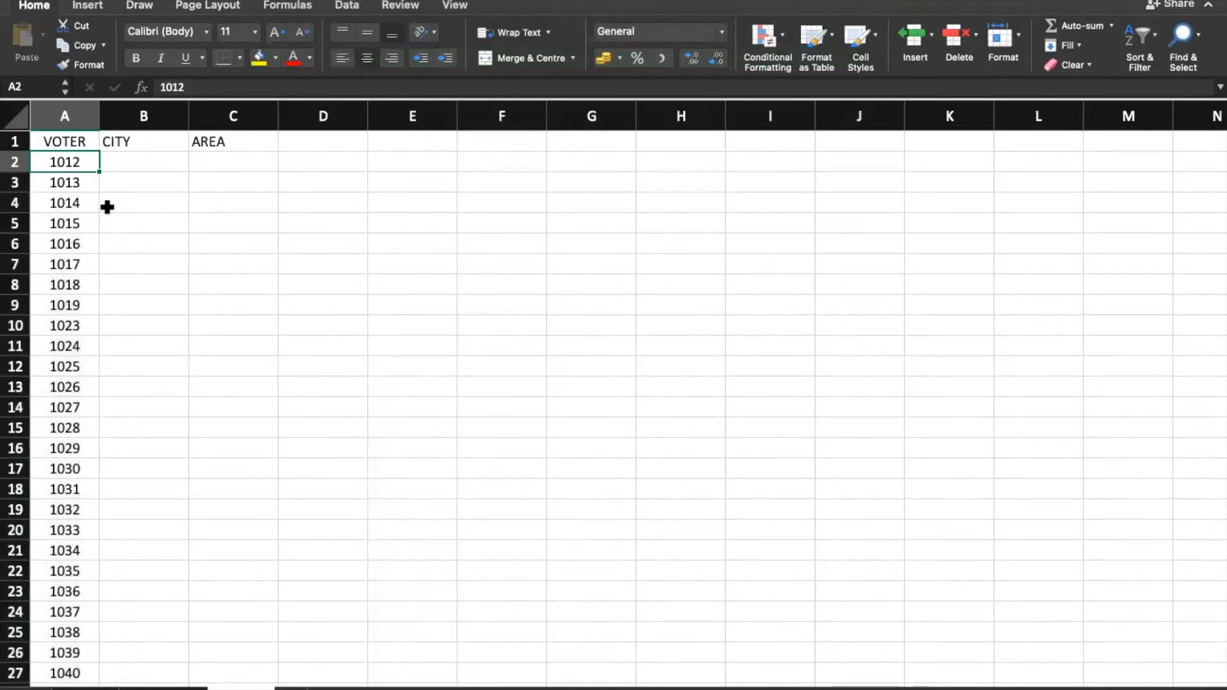
key("Down")
key("shift+Down")
key("shift+Down")
key("shift+Down")
key("shift+Down")
key("shift+Down")
key("shift+Down")
key("shift+Down")
key("shift+Down")
key("shift+Down")
key("shift+Down")
key("shift+Down")
key("shift+Down")
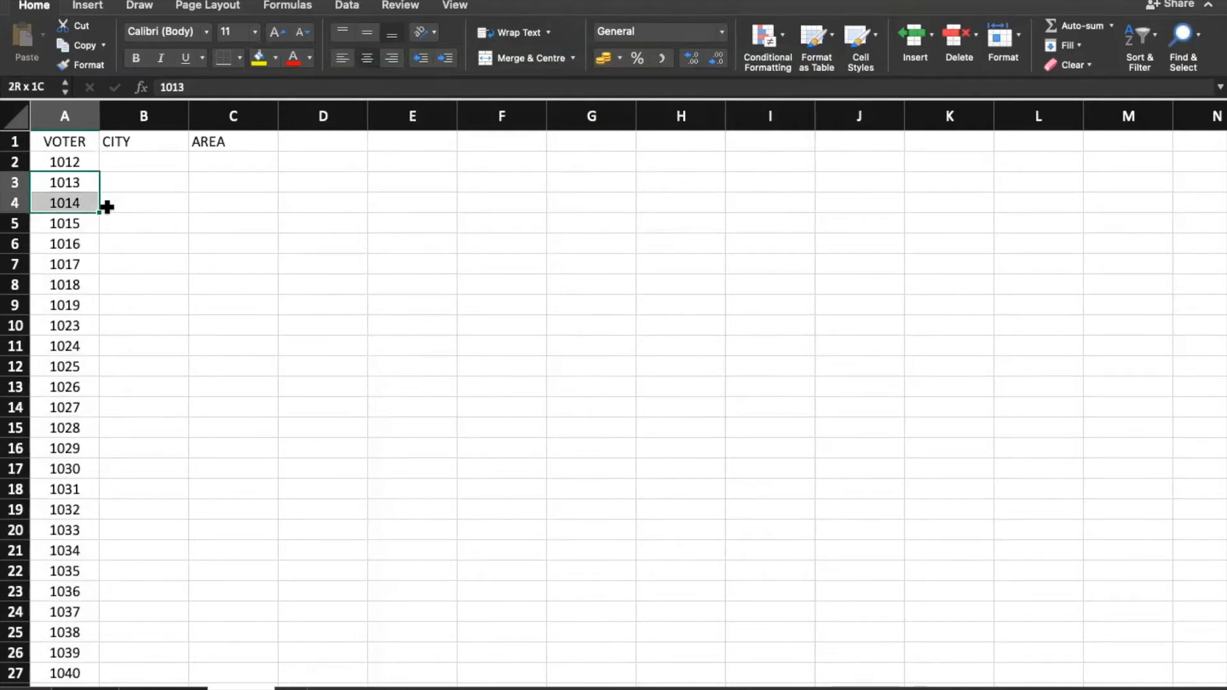
key("super+c")
key("Down")
key("Down")
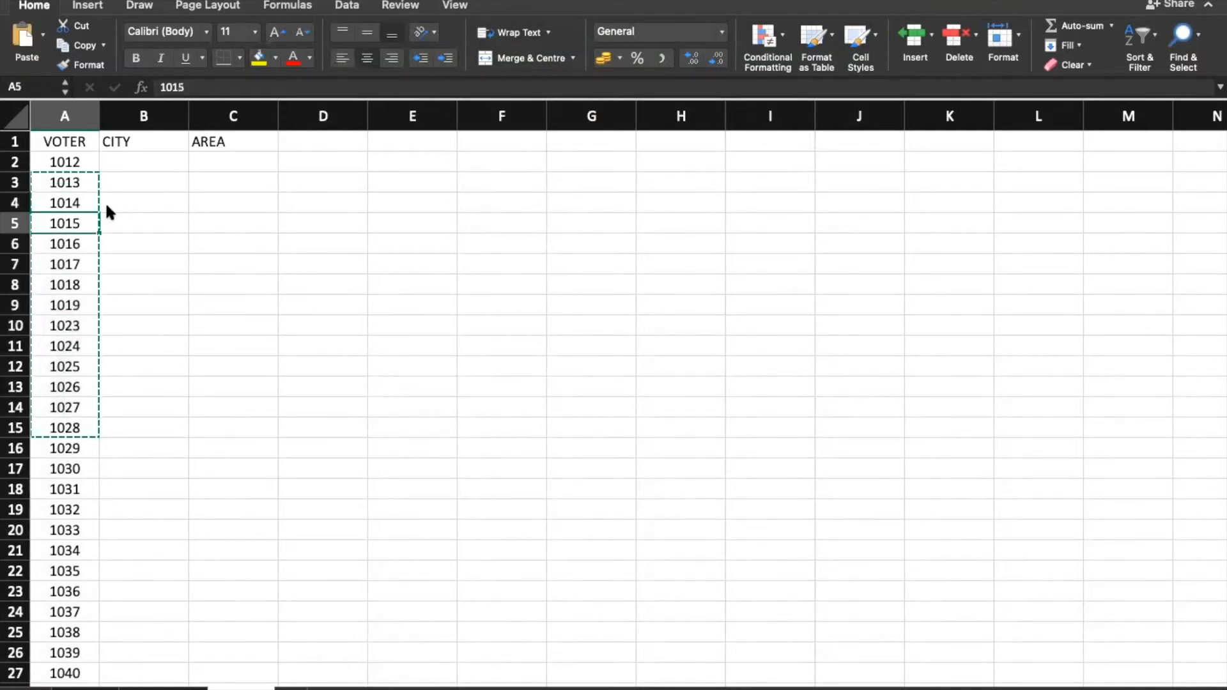
key("Up")
key("Up")
key("Down")
key("Down")
key("Down")
key("Down")
key("Down")
key("Down")
key("Down")
key("Down")
key("Down")
key("Down")
key("Down")
key("Down")
key("Down")
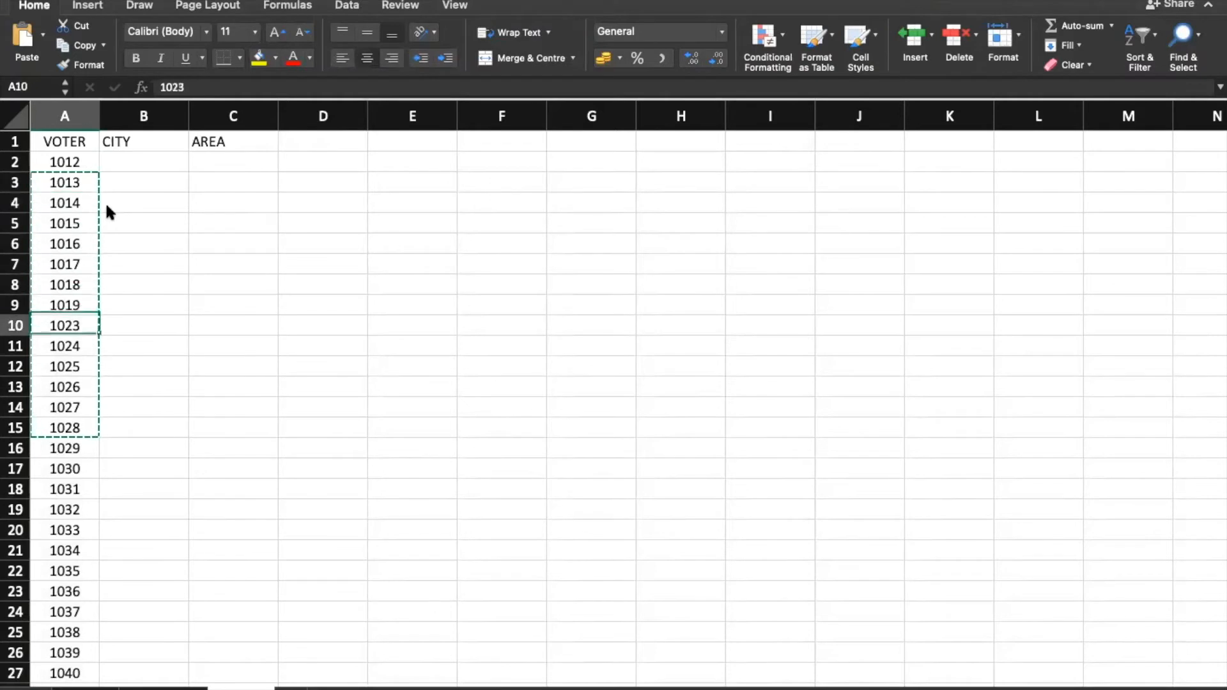
key("shift+super+Down")
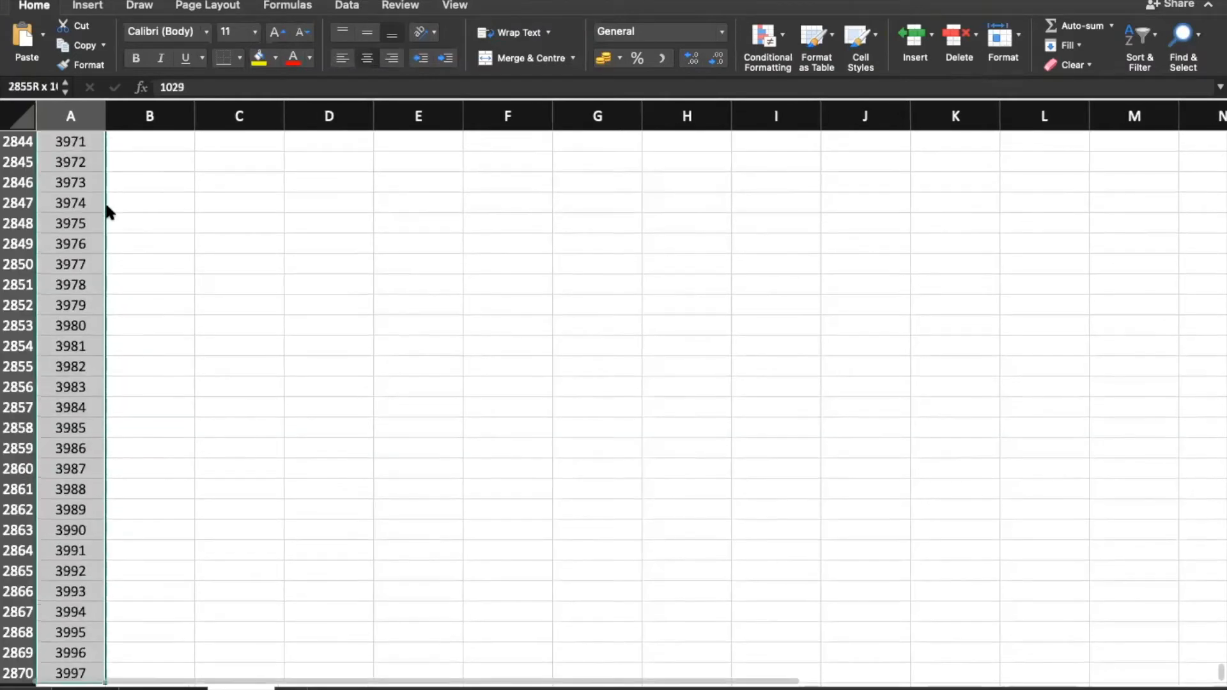
key("Up")
key("Down")
key("Down")
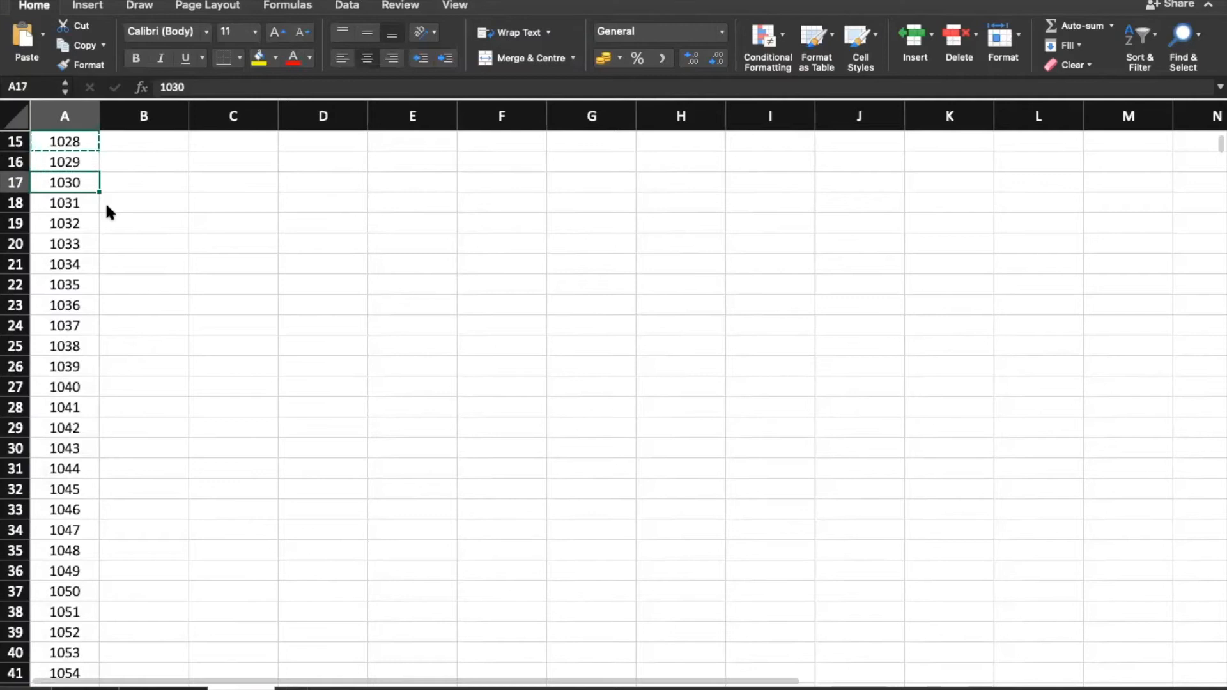
key("super+v")
key("Down")
key("Down")
key("Down")
key("Down")
key("Down")
key("Down")
key("Down")
key("Down")
key("Down")
key("Down")
key("Down")
key("Down")
key("Down")
key("Down")
key("Down")
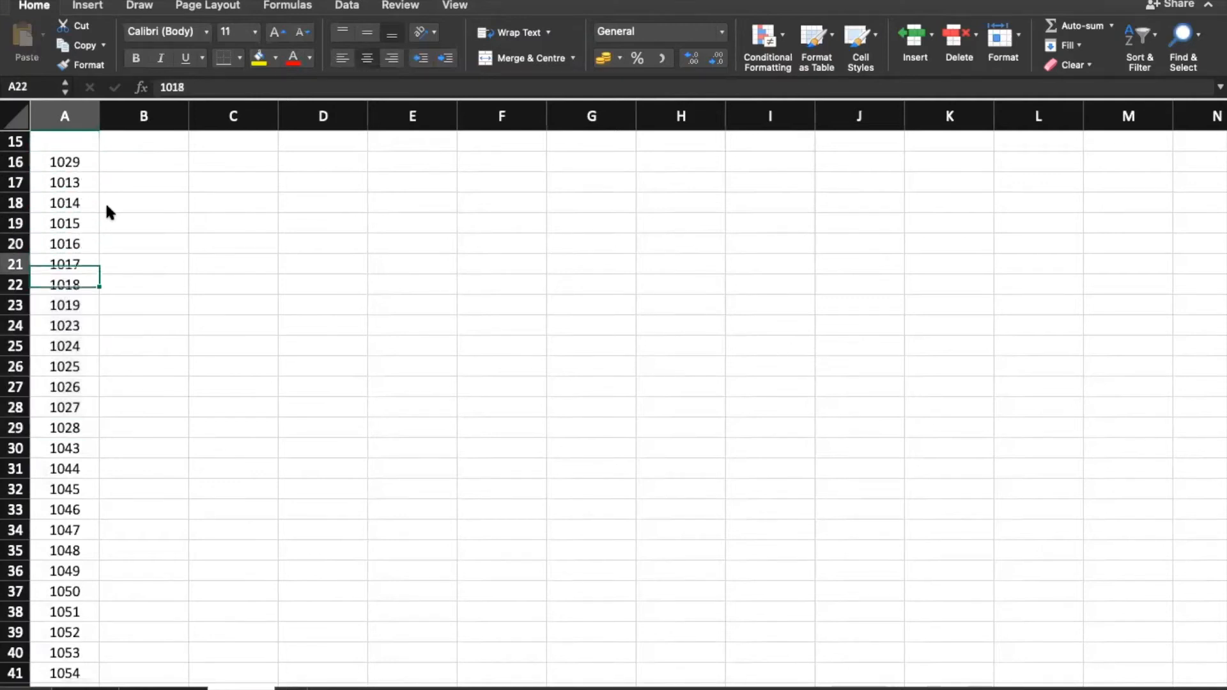
Step: Cut voter numbers 1045–1056 and paste them into the gap starting at A3
key("shift+Down")
key("shift+Down")
key("shift+Down")
key("shift+Down")
key("shift+Down")
key("shift+Down")
key("shift+Down")
key("shift+Down")
key("shift+Down")
key("shift+Down")
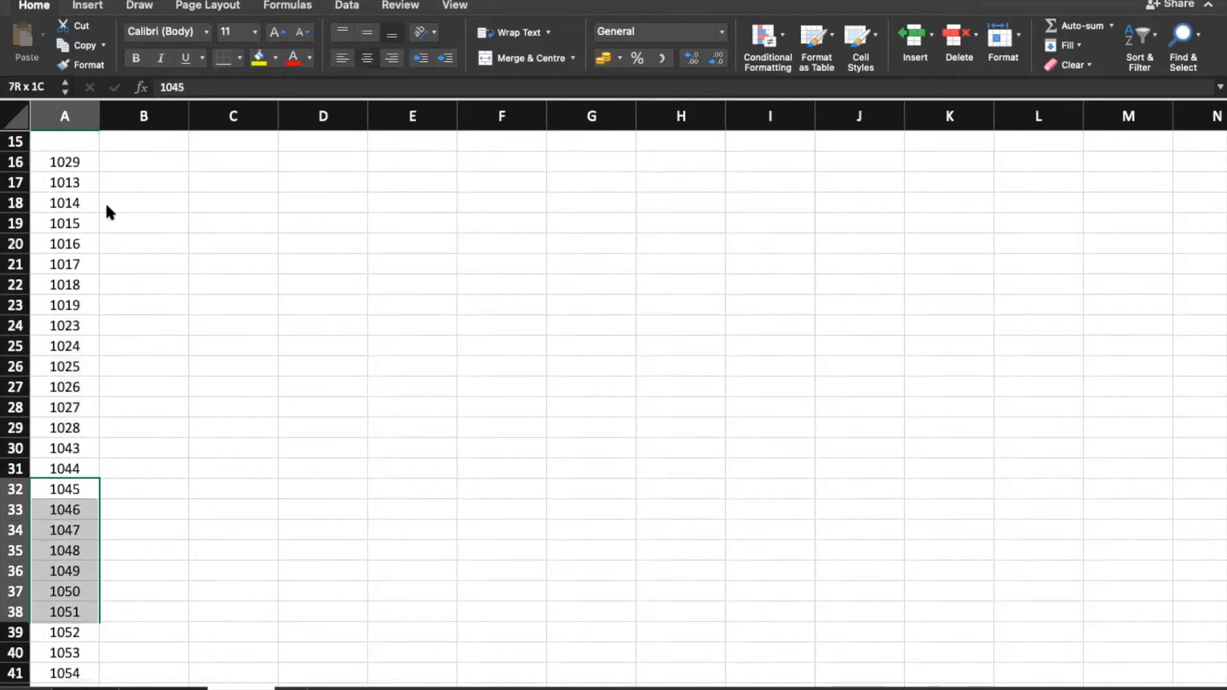
key("super+x")
key("Up")
key("Up")
key("Up")
key("Up")
key("super+Up")
key("super+Up")
key("Down")
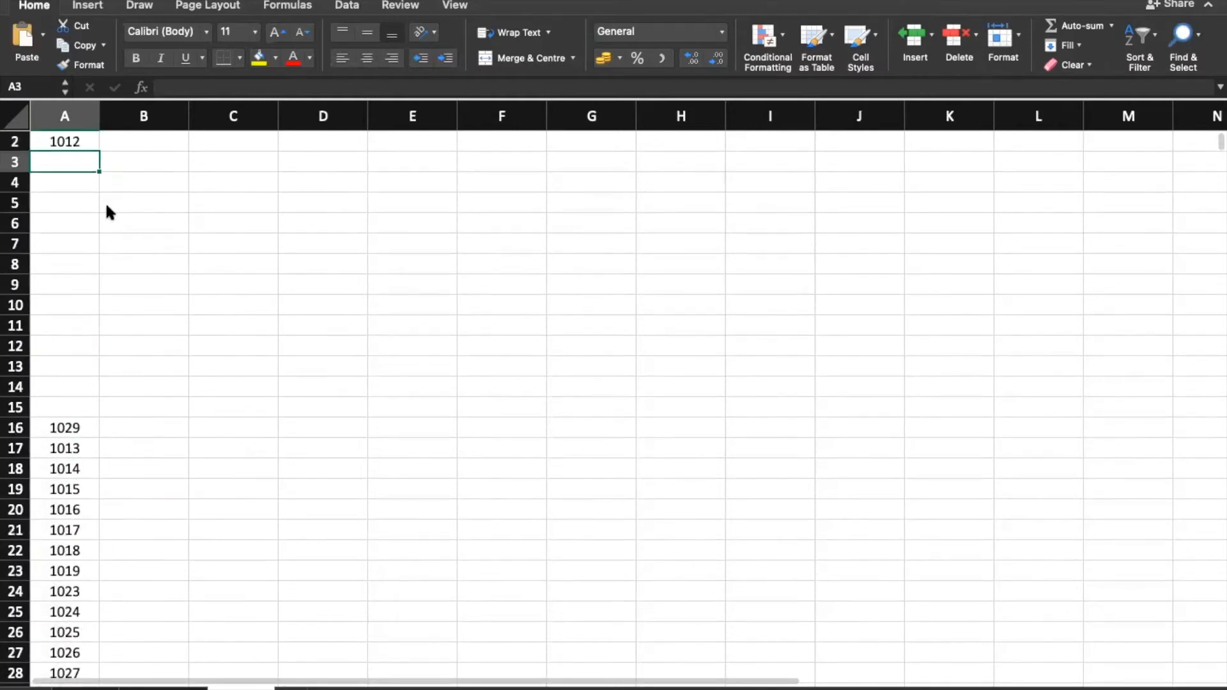
key("super+v")
key("Down")
key("Down")
key("Down")
key("Down")
key("Down")
key("Down")
key("Down")
key("Down")
key("Down")
key("Down")
key("Down")
key("Down")
key("Down")
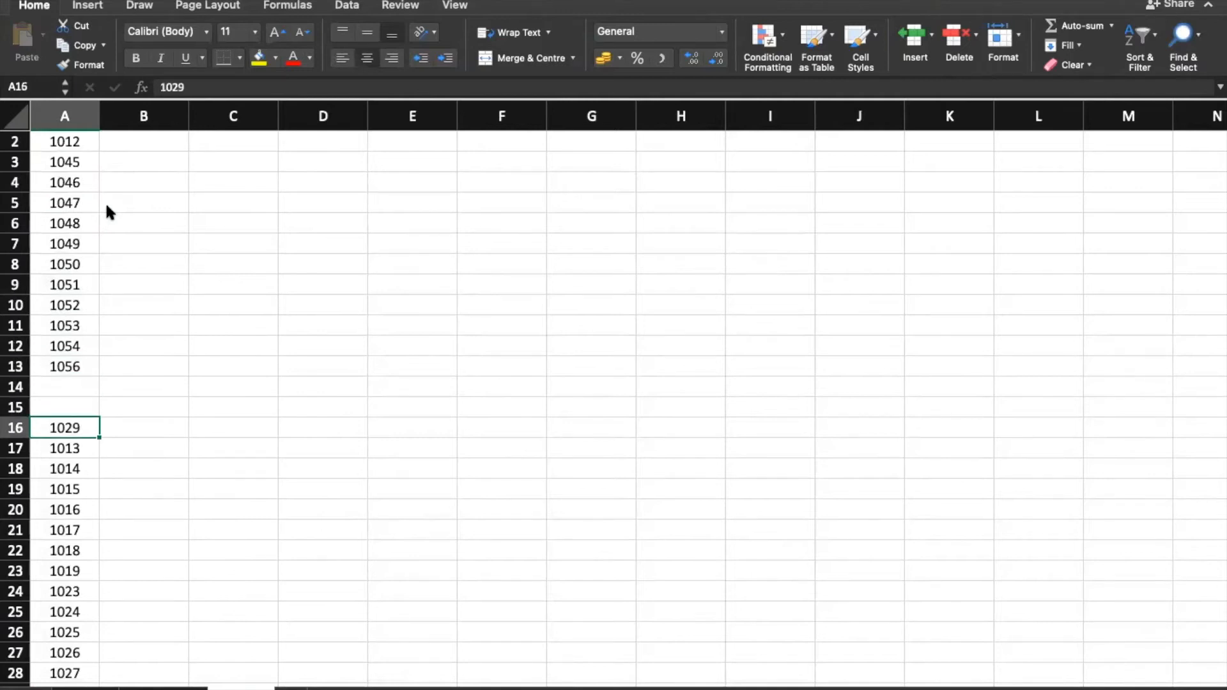
Step: Fill the empty cells A14 and A15 with 1056 using Ctrl+D
key("Up")
key("Up")
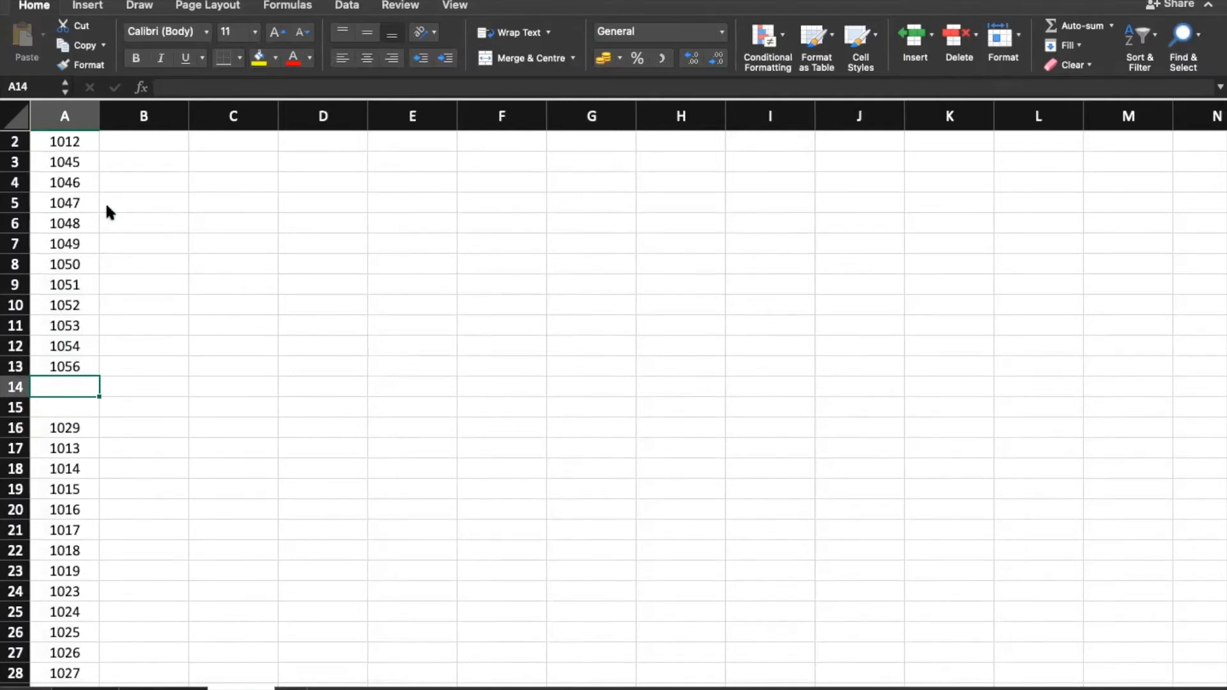
left_click_drag(107, 415, 107, 419)
left_click(74, 386)
key("ctrl+d")
left_click(85, 411)
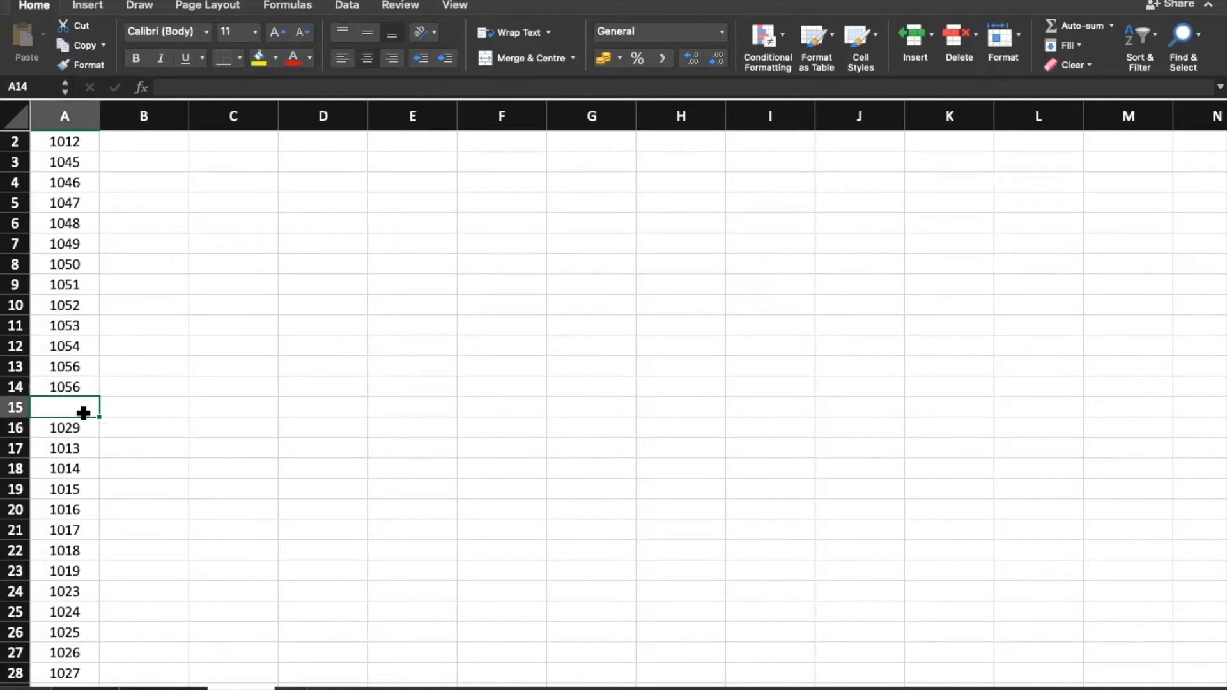
key("ctrl+d")
scroll(174, 347, "up", 1)
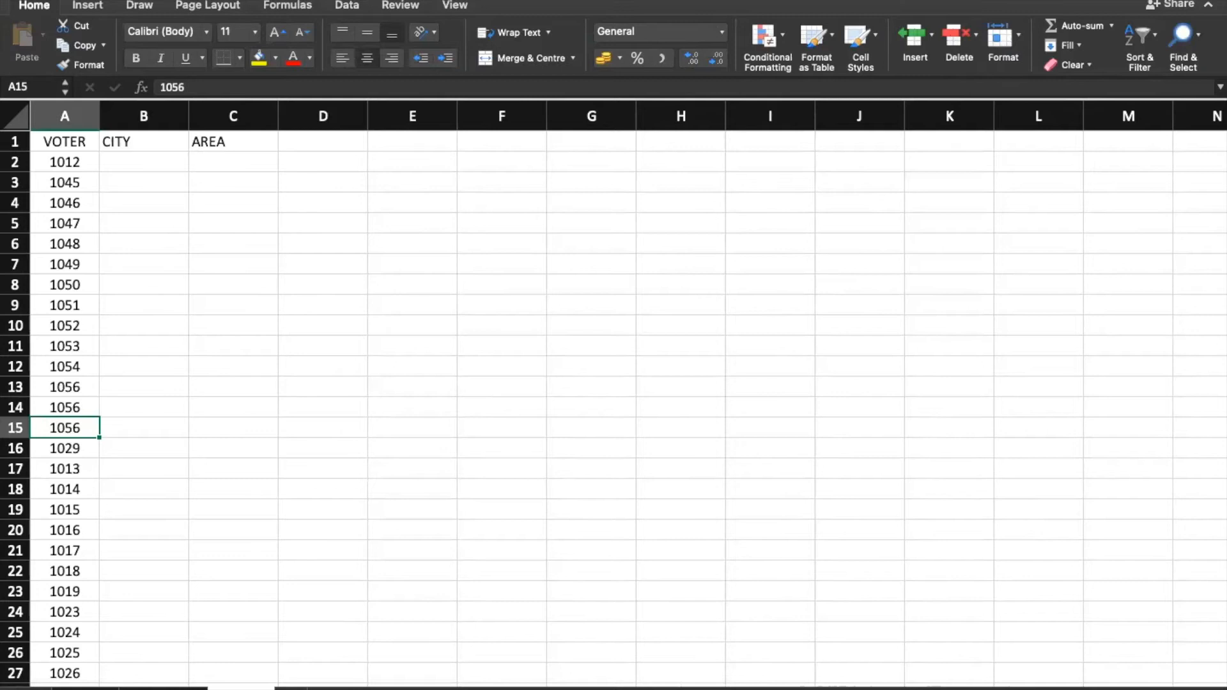
Step: Start typing =vlookup( in B2, then cancel it with Esc so B2 stays empty
left_click(152, 165)
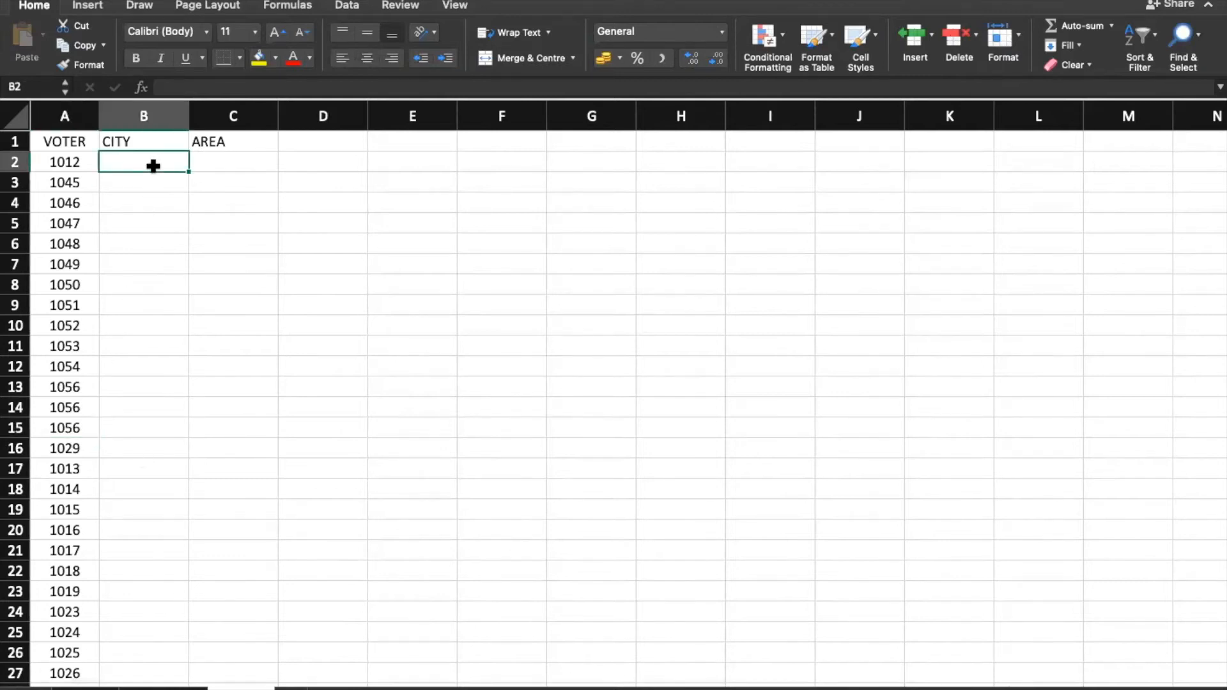
type("=")
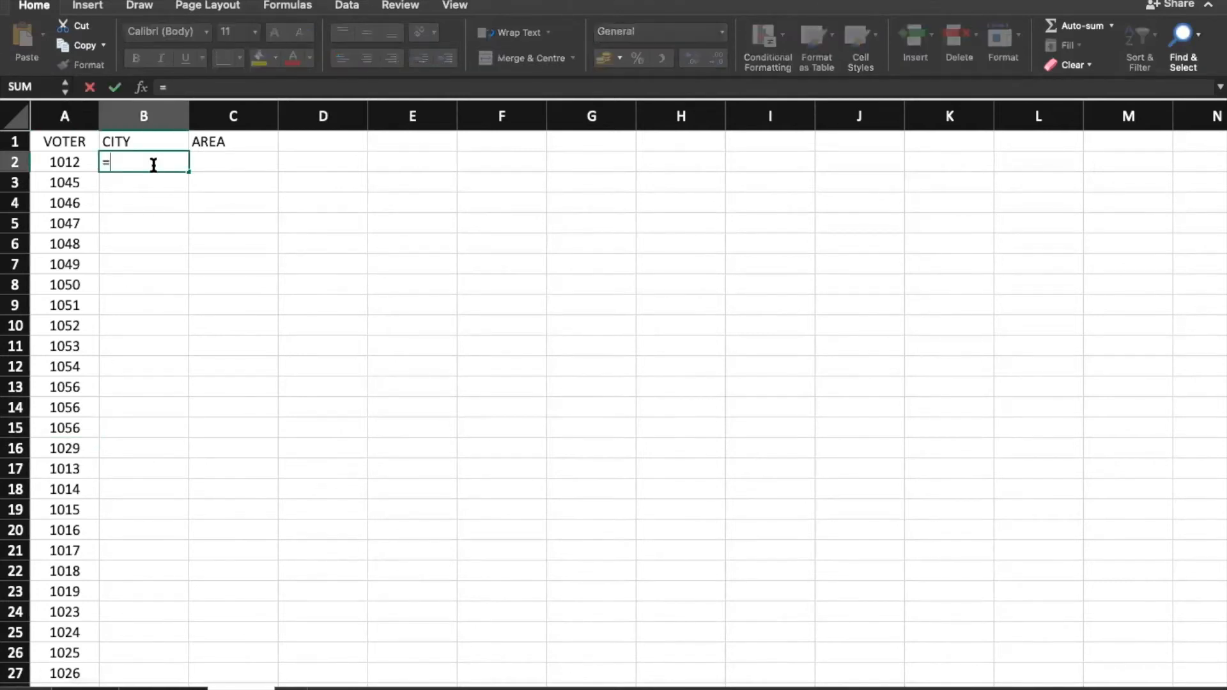
type("vlookup(")
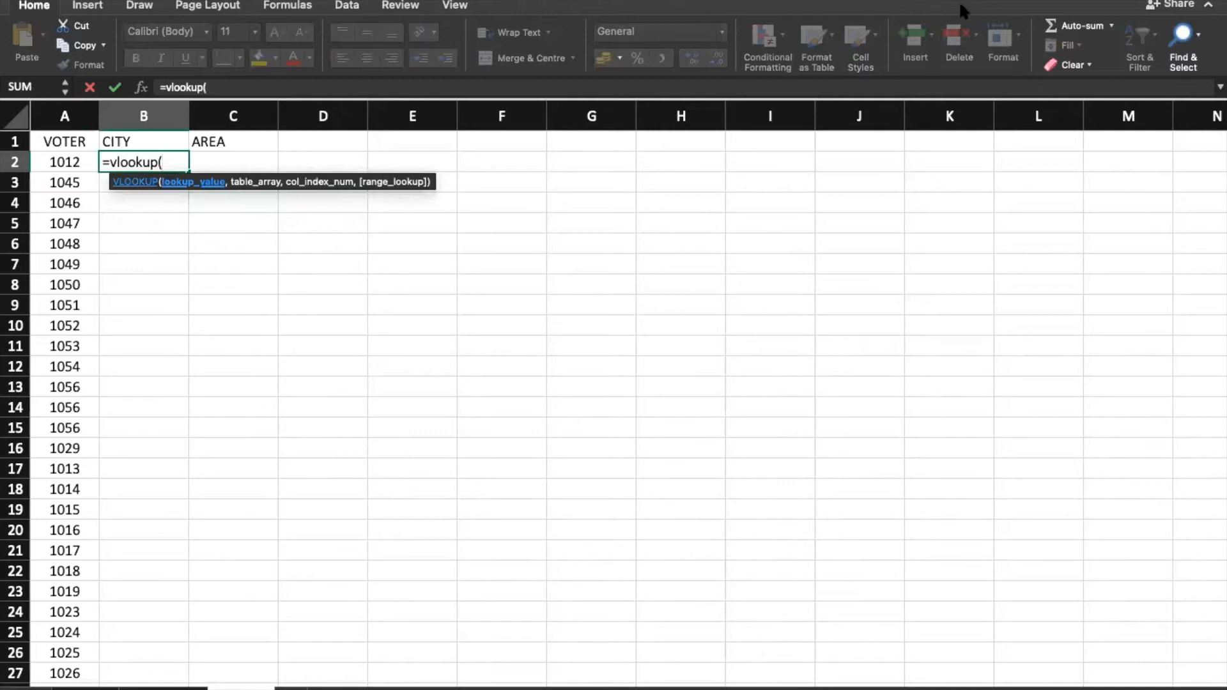
left_click(289, 226)
left_click(149, 217)
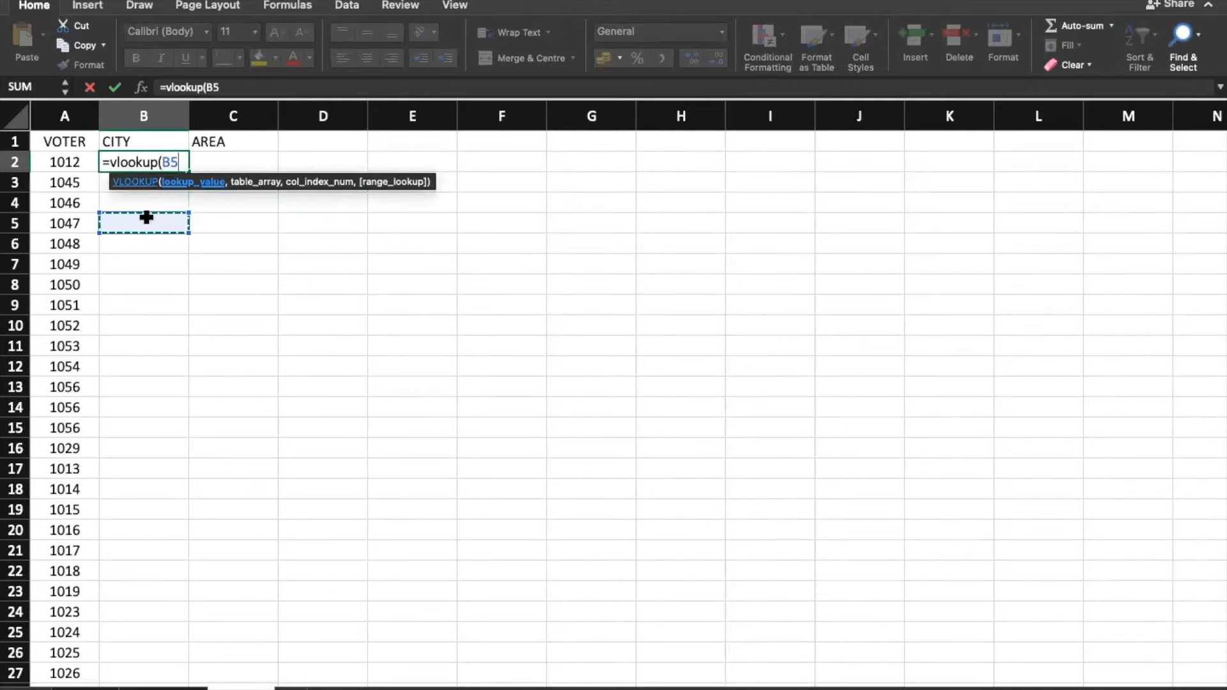
key("Escape")
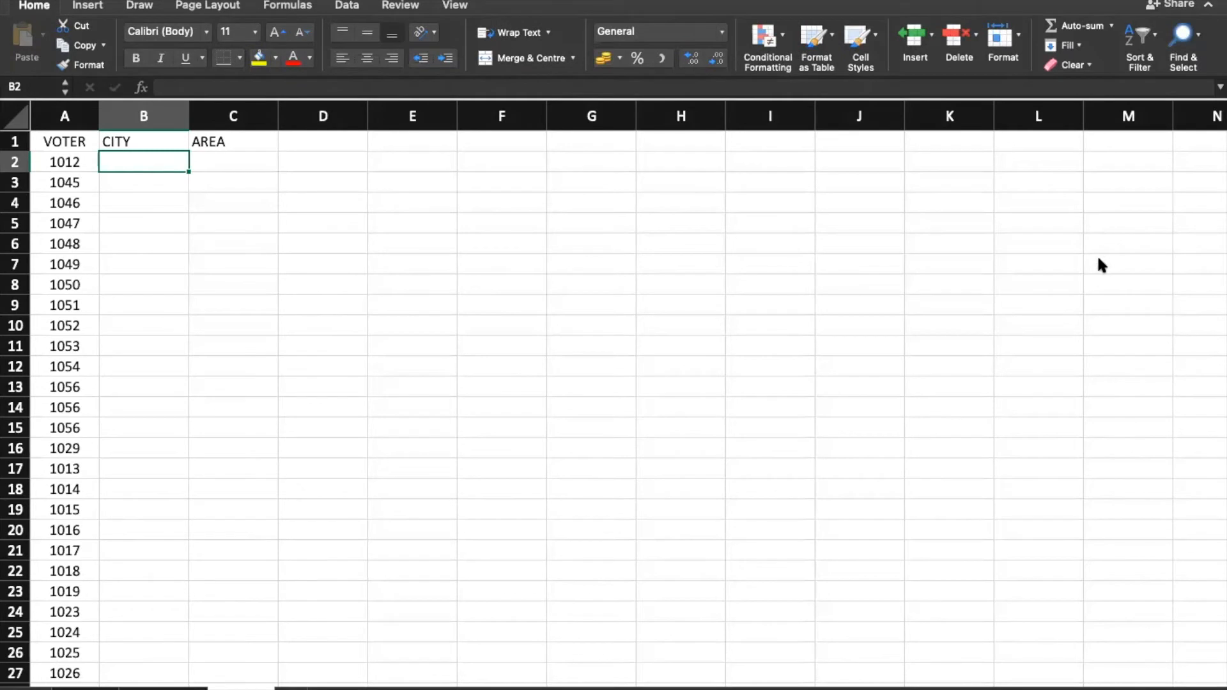
left_click(285, 8)
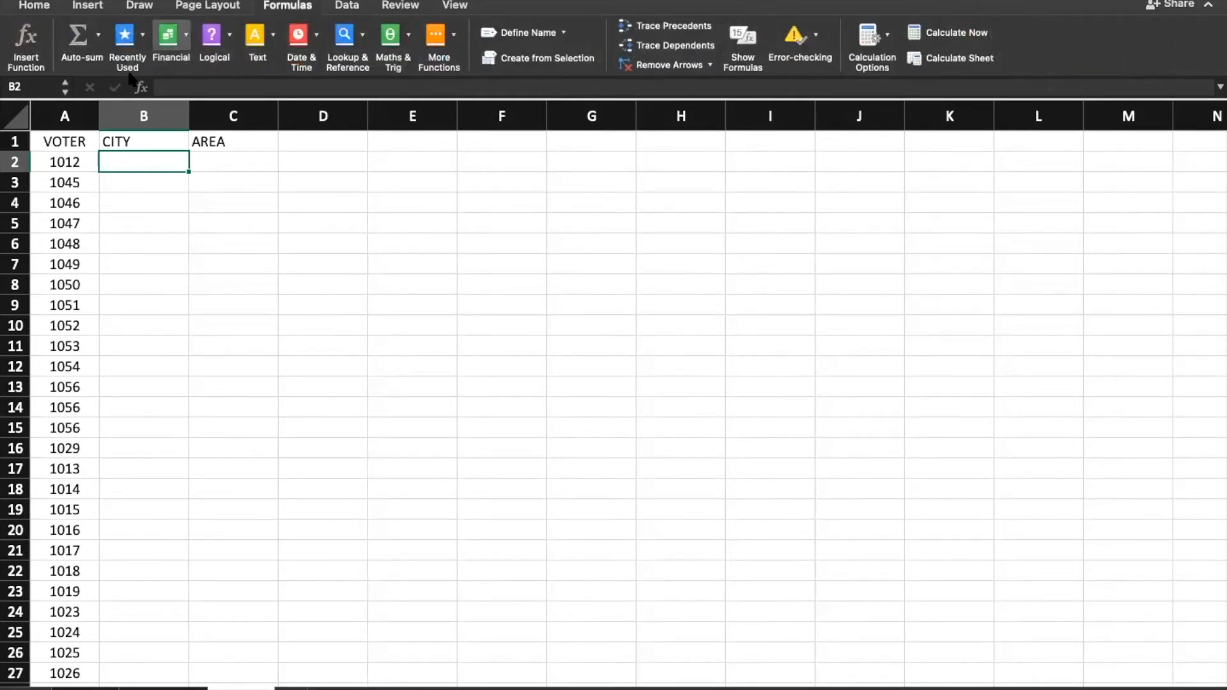
Step: Insert VLOOKUP into B2 by searching 'vl' in the Formula Builder
left_click(29, 42)
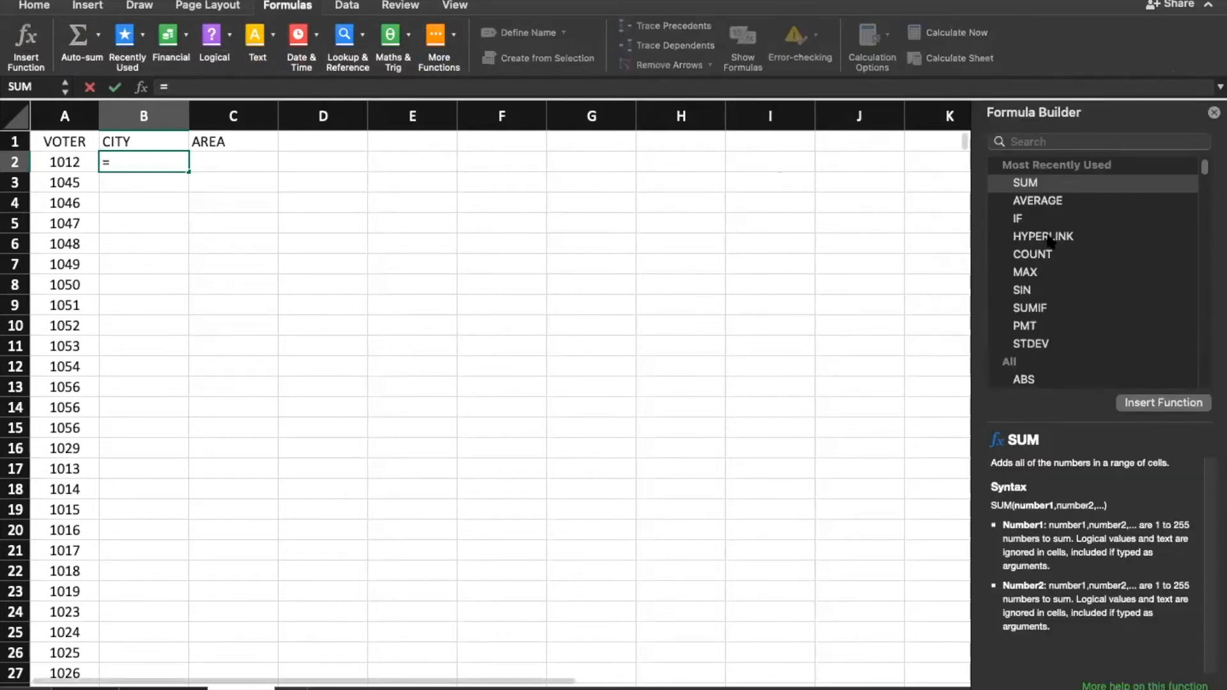
scroll(1050, 241, "down", 8)
scroll(1061, 246, "down", 10)
left_click(1049, 144)
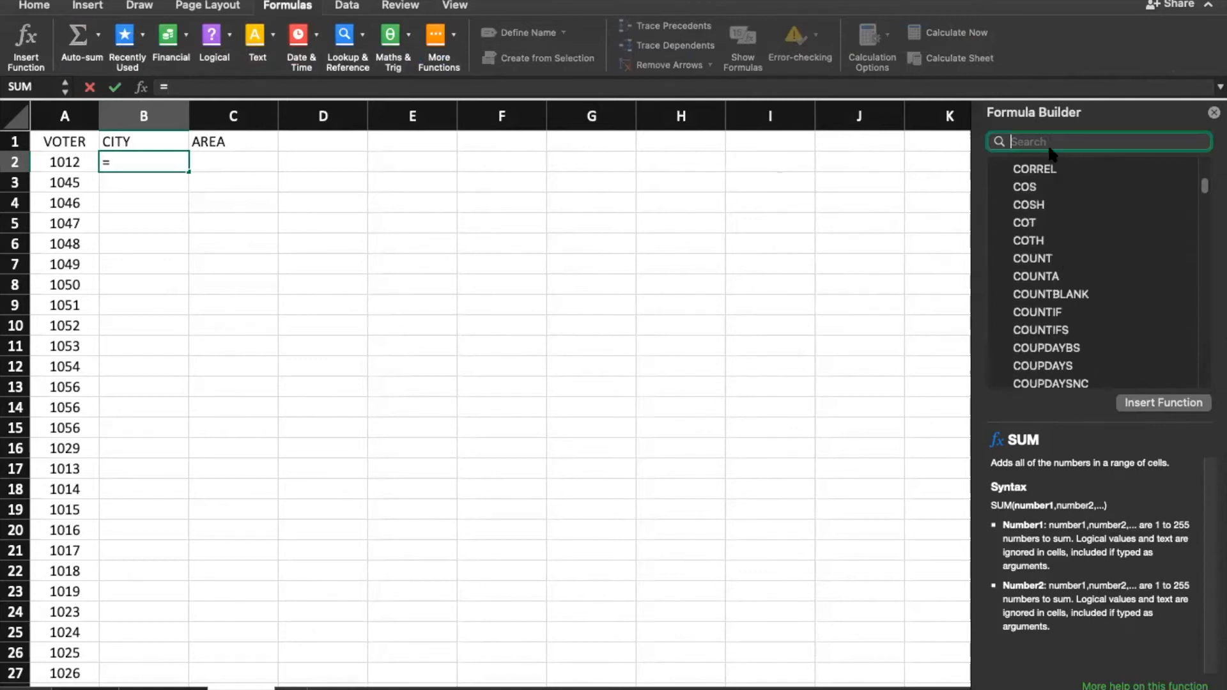
type("vlook")
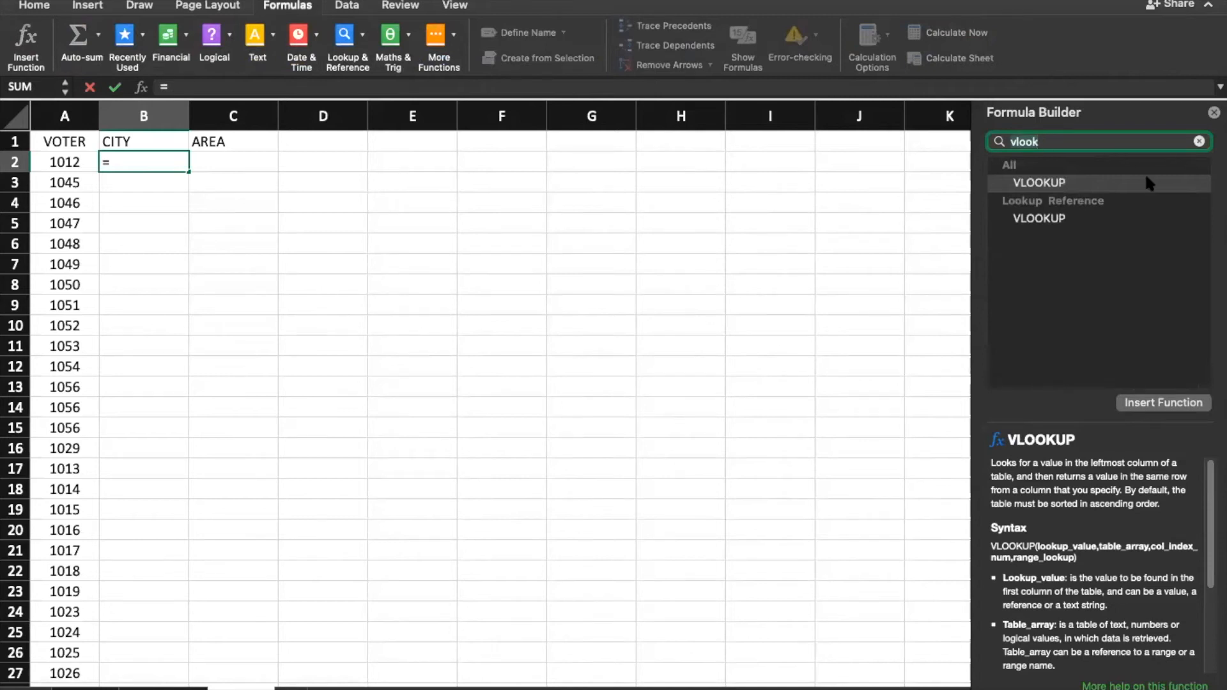
left_click(1104, 185)
scroll(1040, 490, "down", 5)
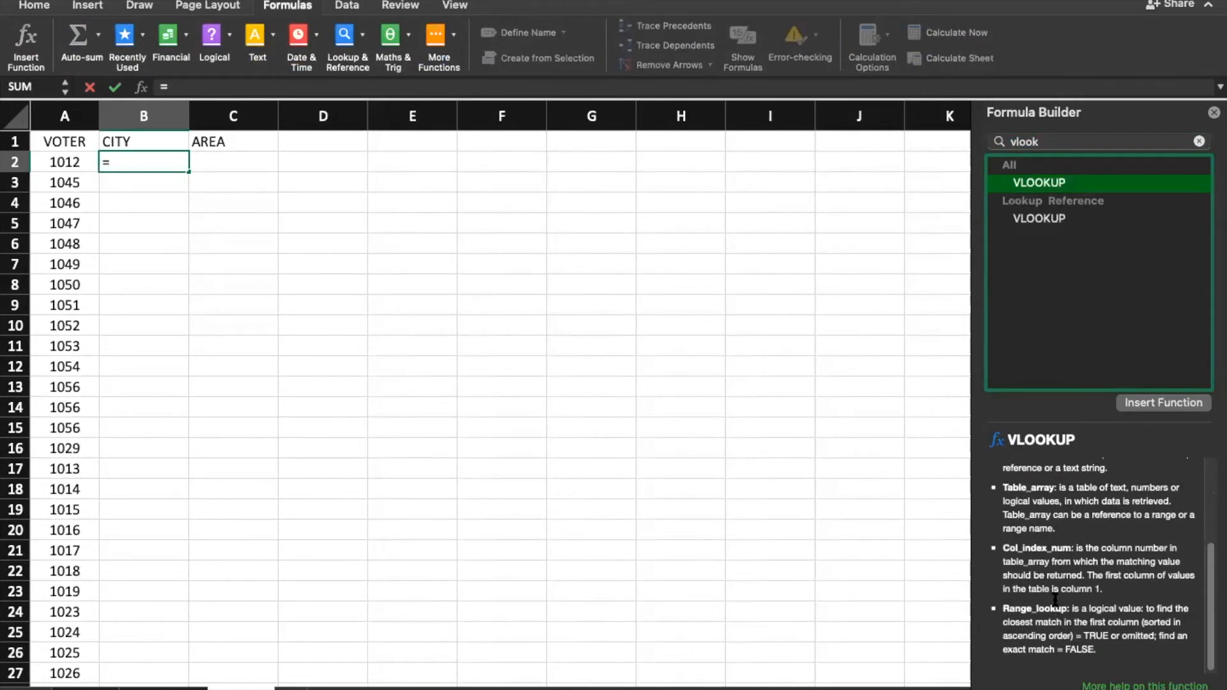
left_click(1189, 409)
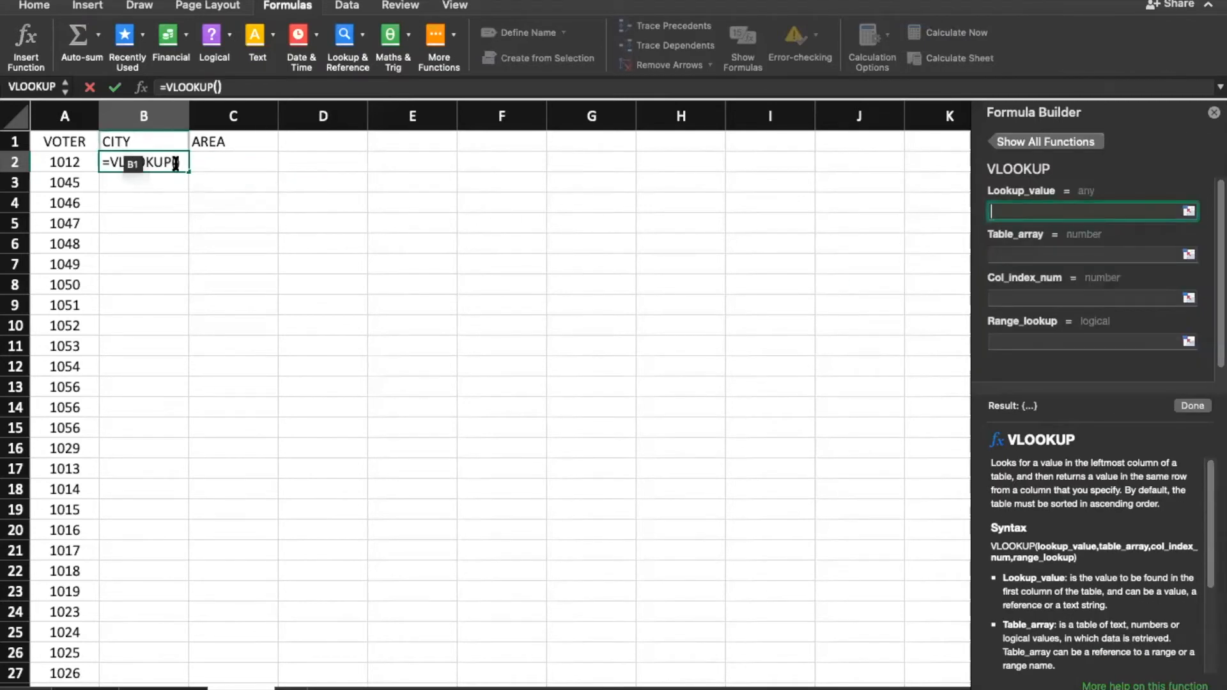
Step: Add A2 and the Voters!A2:C2870 range into B2's VLOOKUP formula
left_click(177, 162)
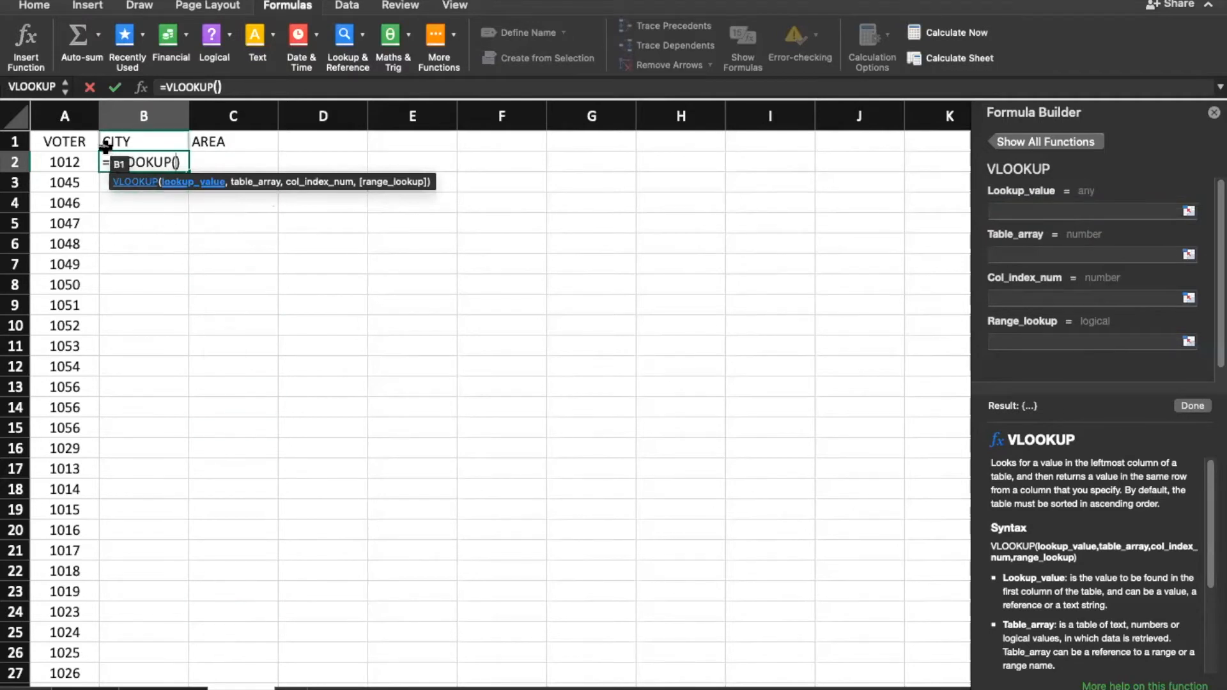
left_click(65, 163)
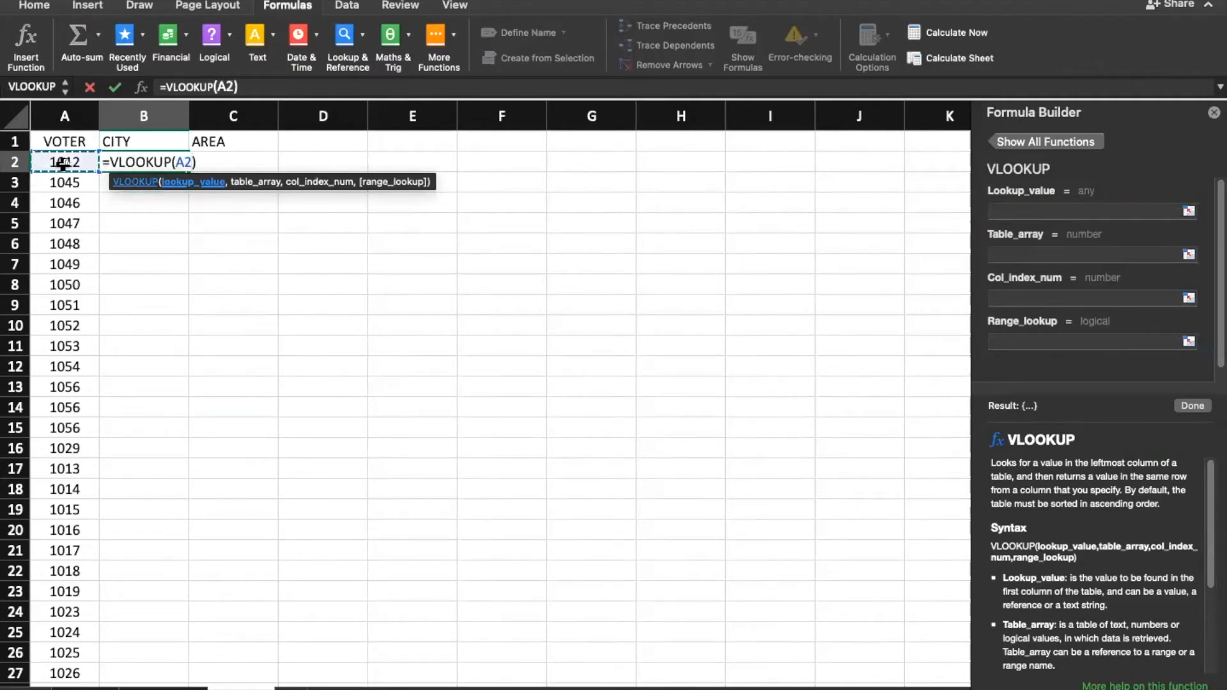
type(",")
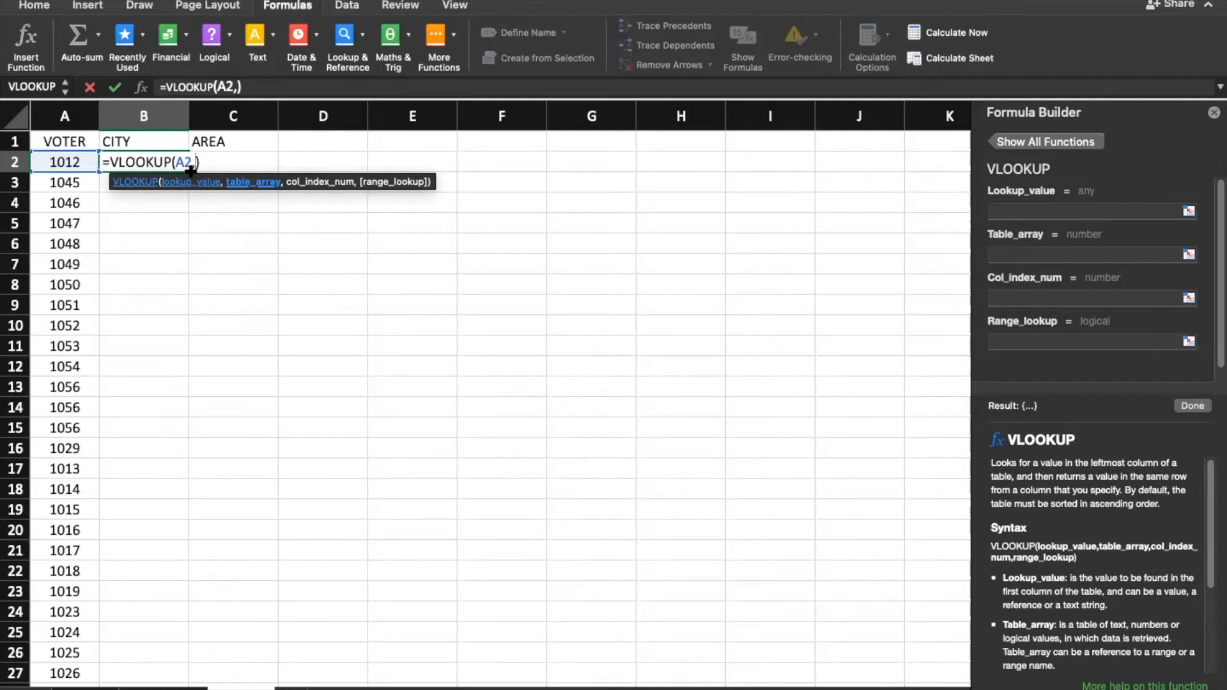
left_click(242, 689)
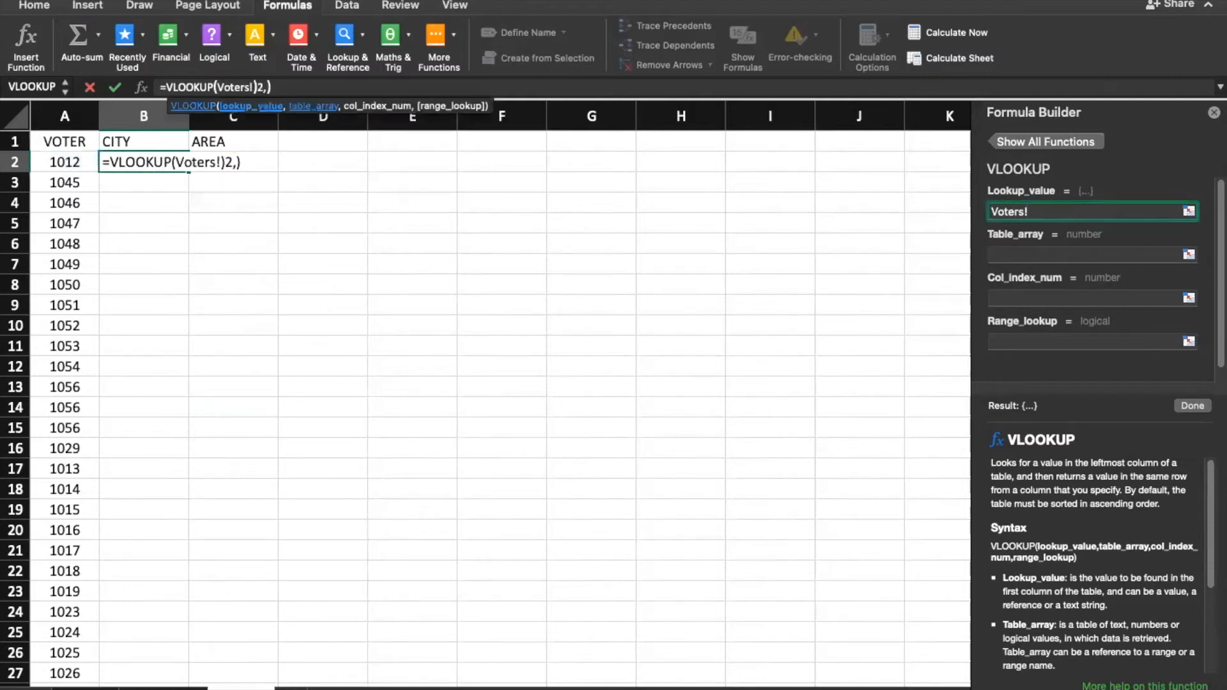
left_click(117, 273)
key("BackSpace")
key("BackSpace")
key("BackSpace")
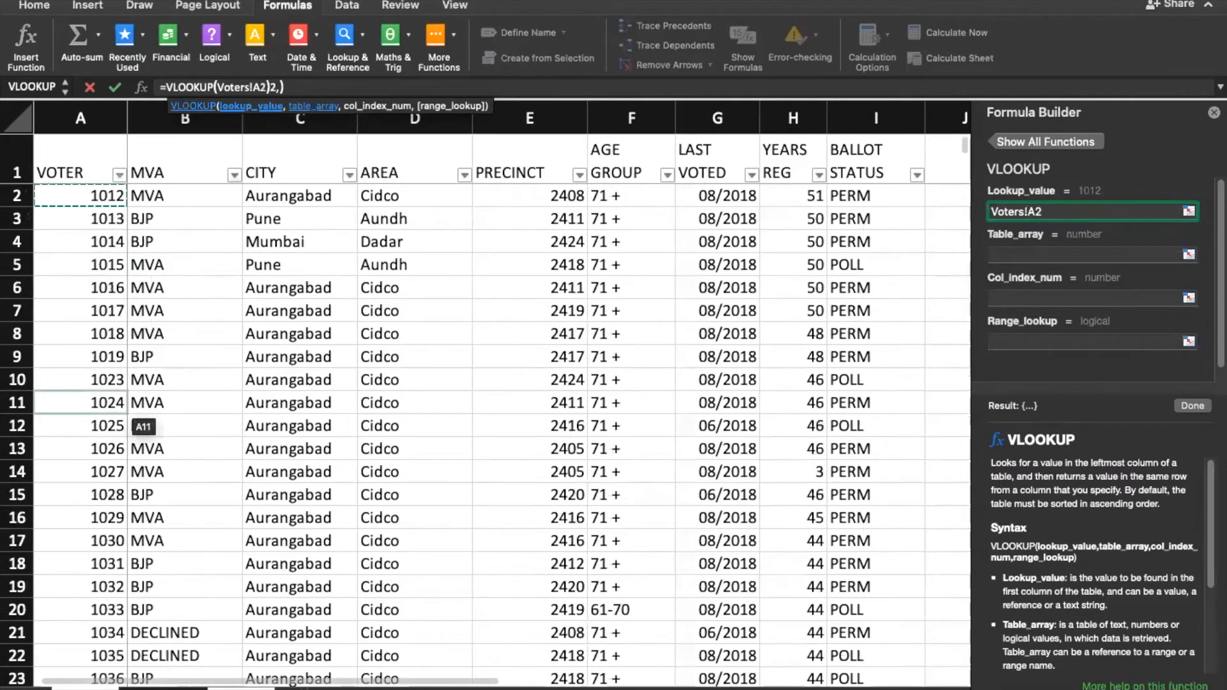
key("shift+Right")
key("shift+Right")
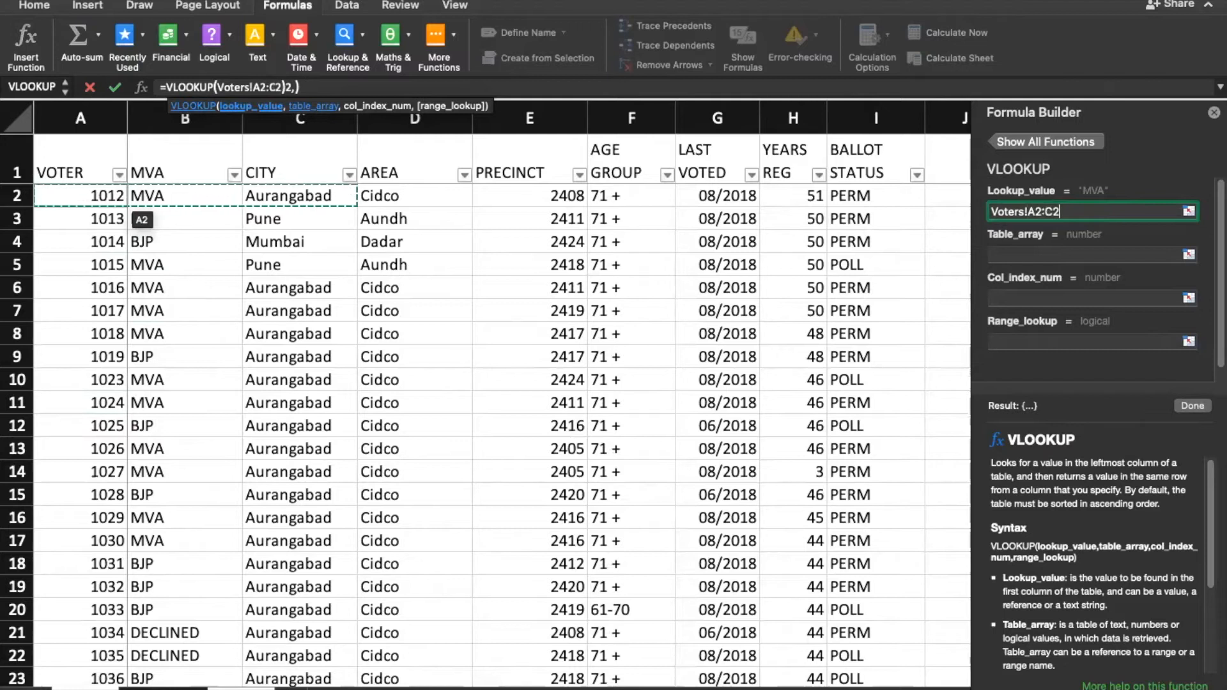
left_click(76, 194)
left_click_drag(147, 202, 260, 198)
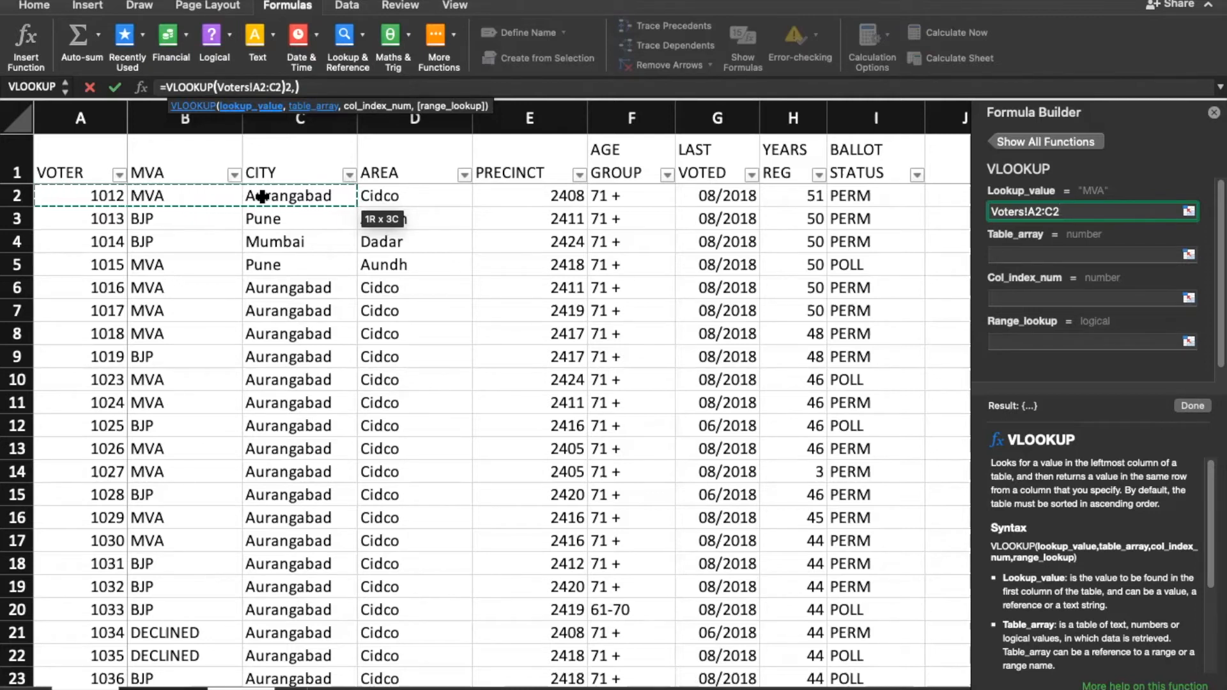
key("super+shift+Down")
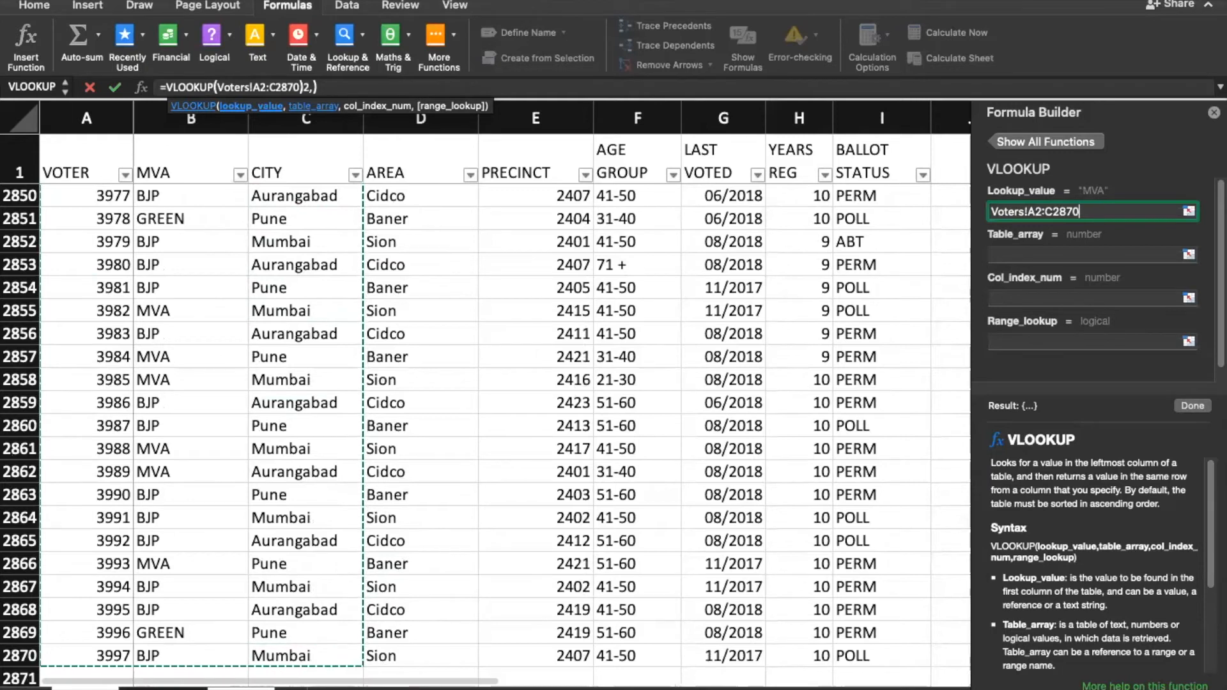
Step: Back on Sheet5, review B2's broken formula and cancel the edit with Esc
left_click(314, 86)
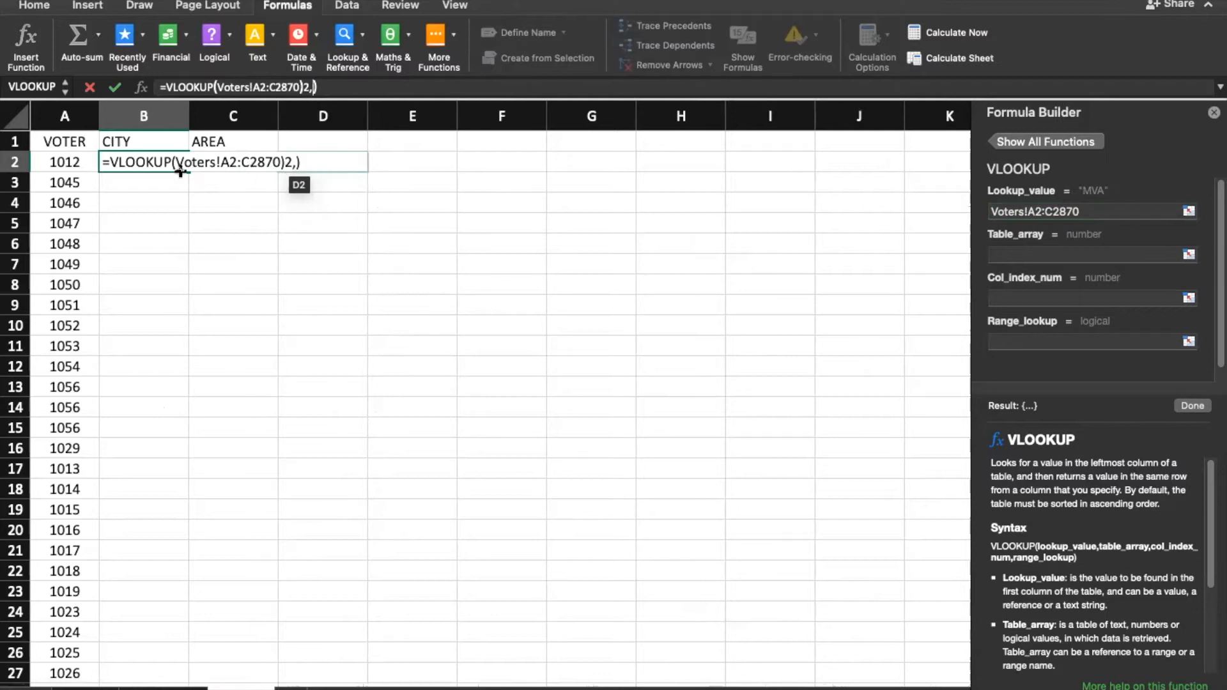
left_click(210, 161)
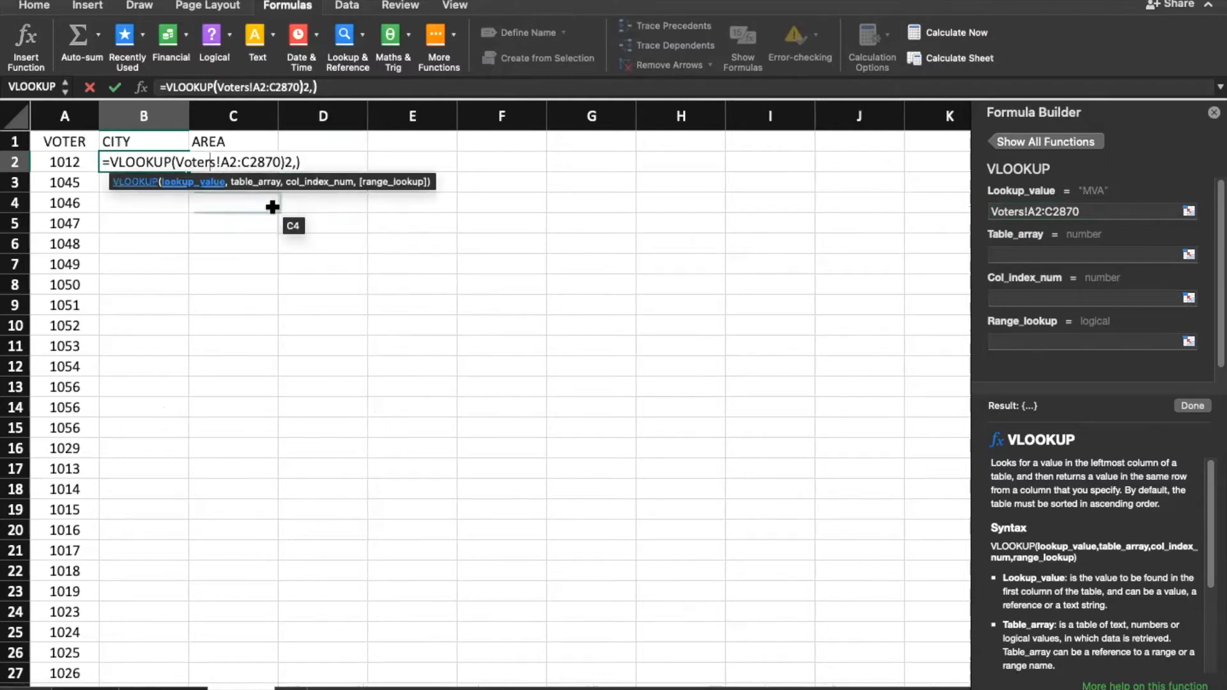
left_click(291, 165)
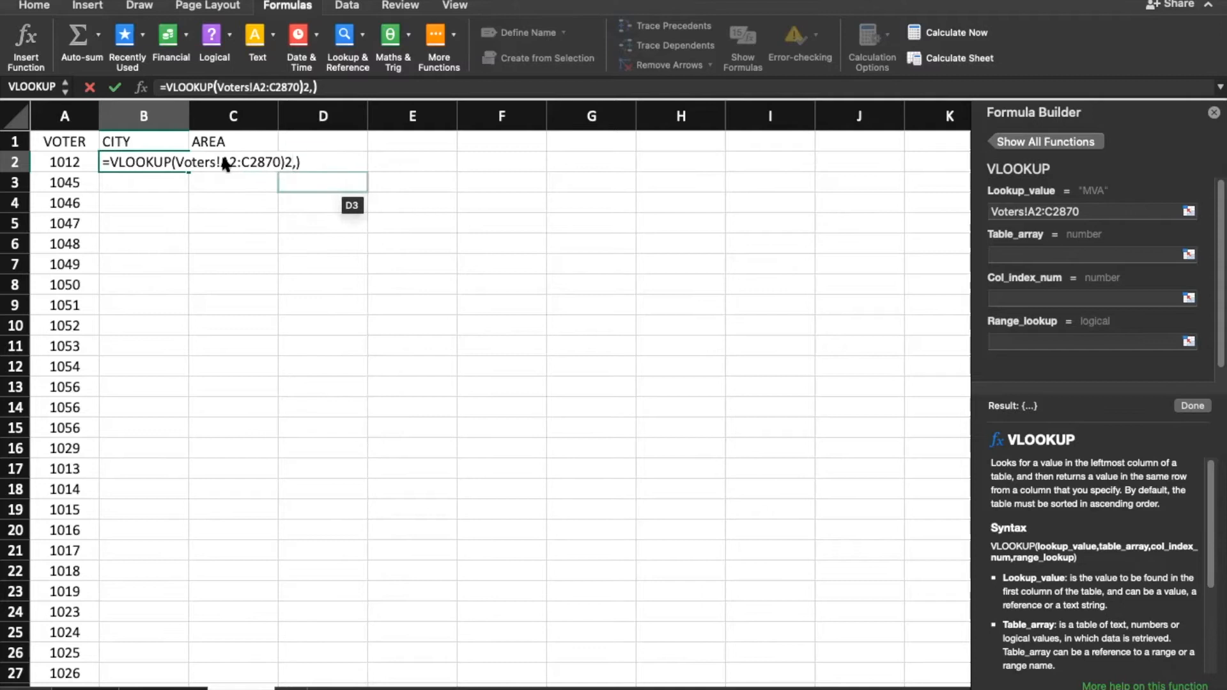
left_click(136, 163)
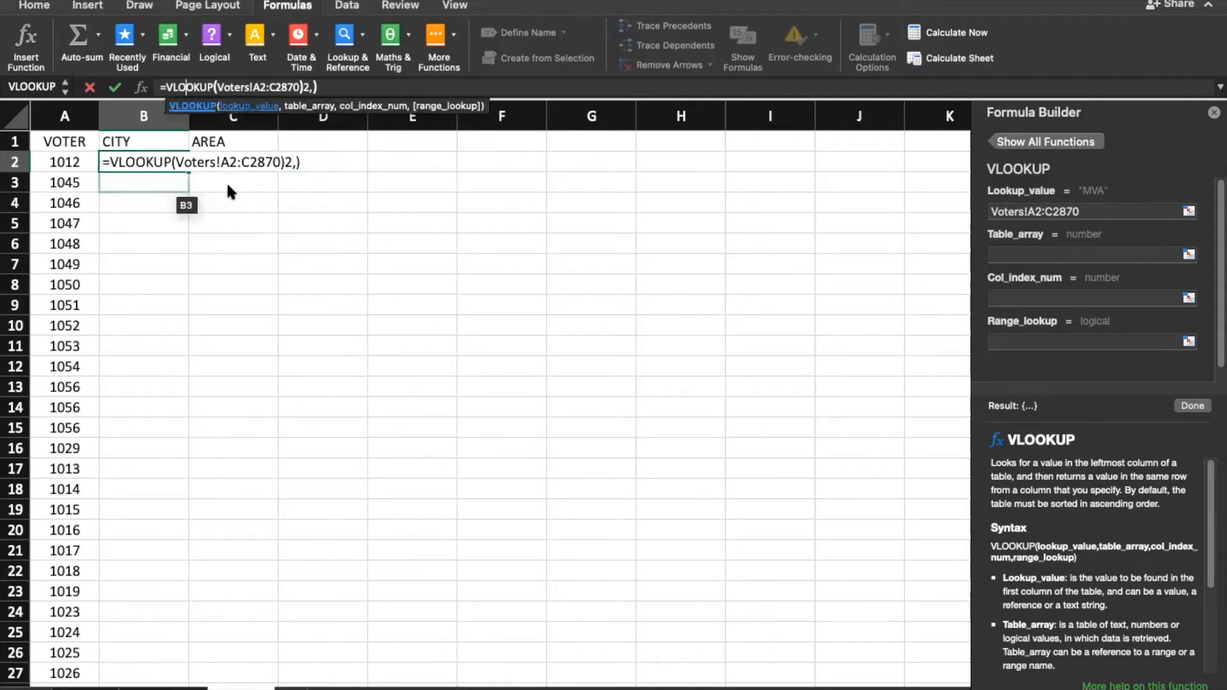
key("Escape")
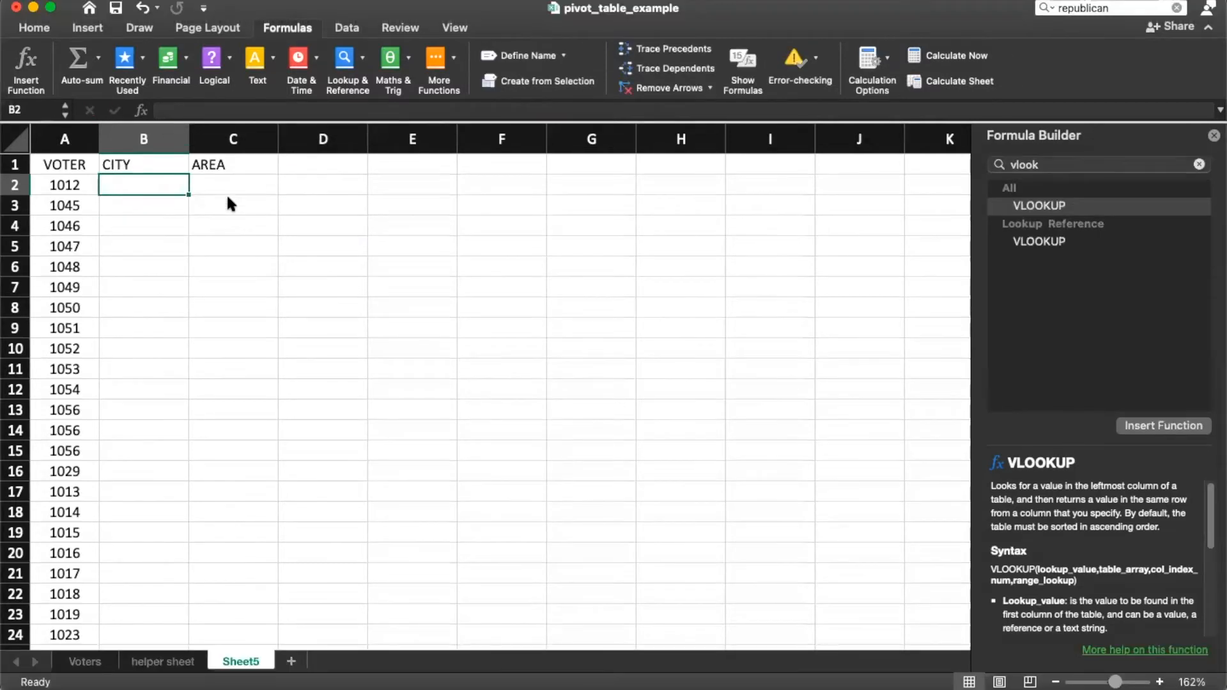
Step: Retype =VLOOKUP( in B2 with A2 as lookup value and start the range on Voters
type("=vlookup(")
left_click(64, 181)
type(",")
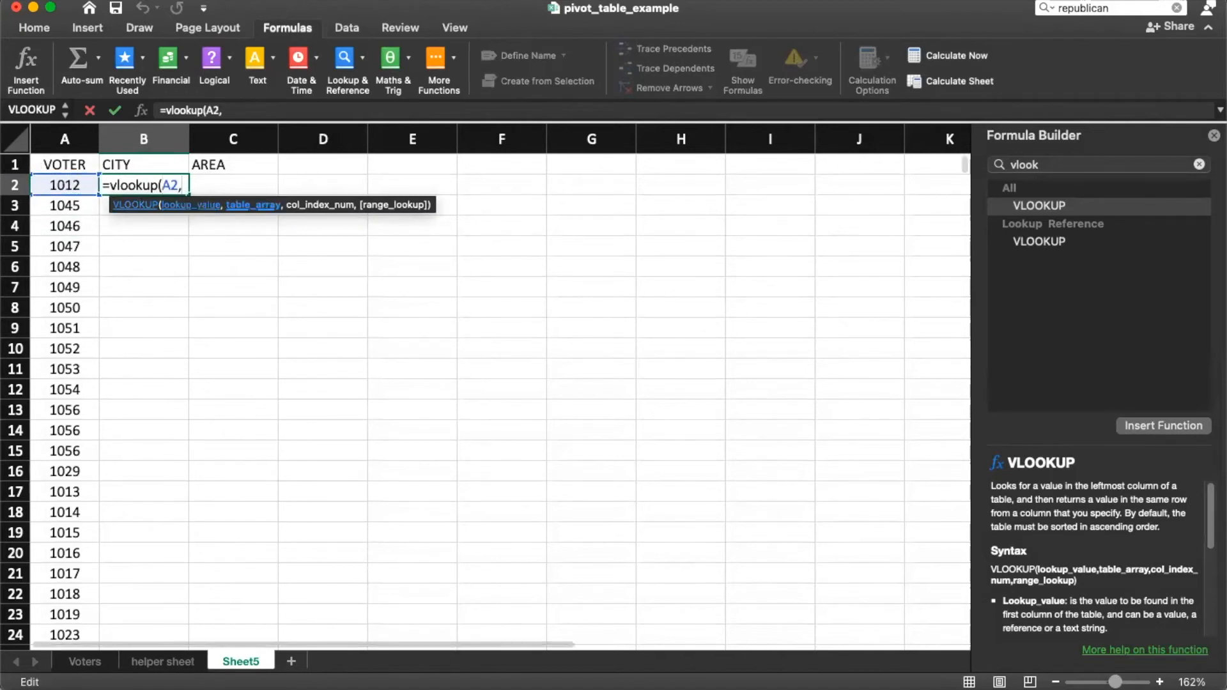
left_click(82, 662)
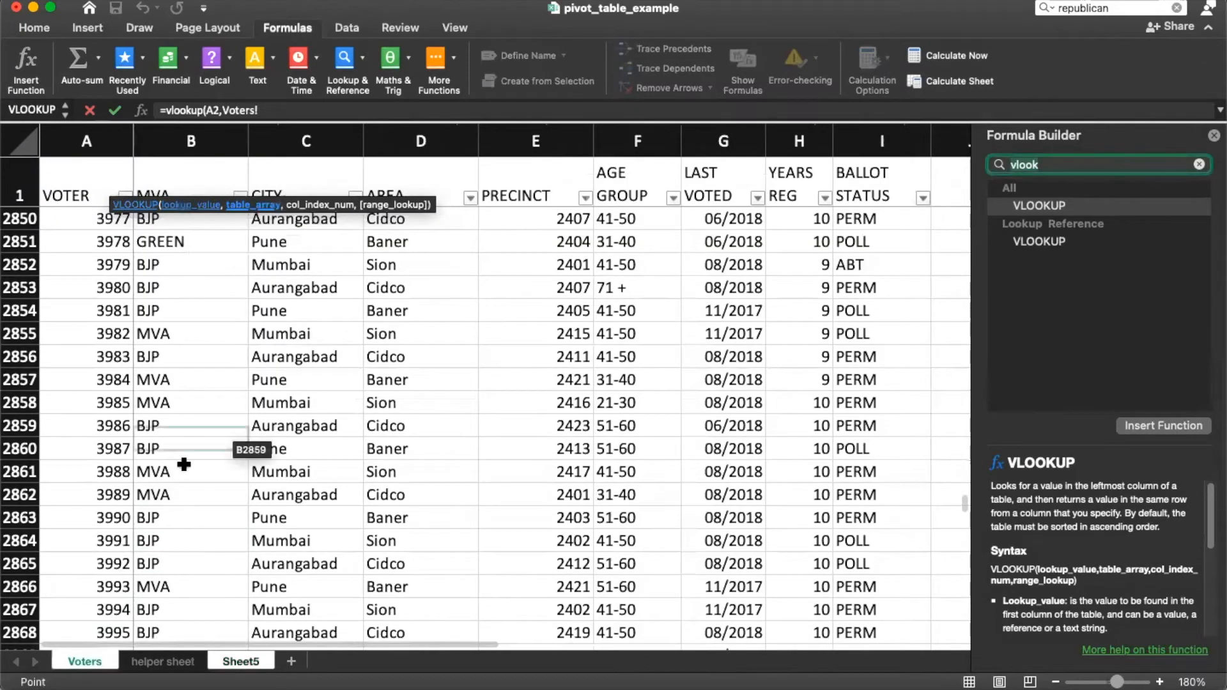
left_click(94, 384)
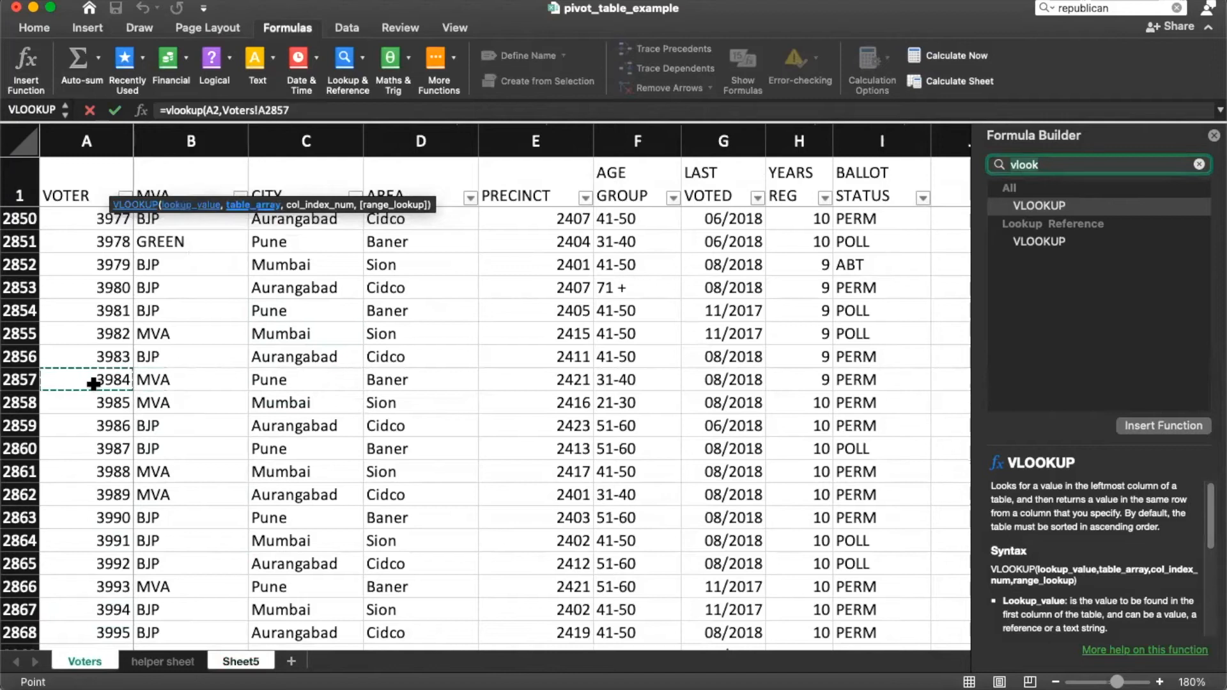
left_click(138, 355)
left_click(119, 353)
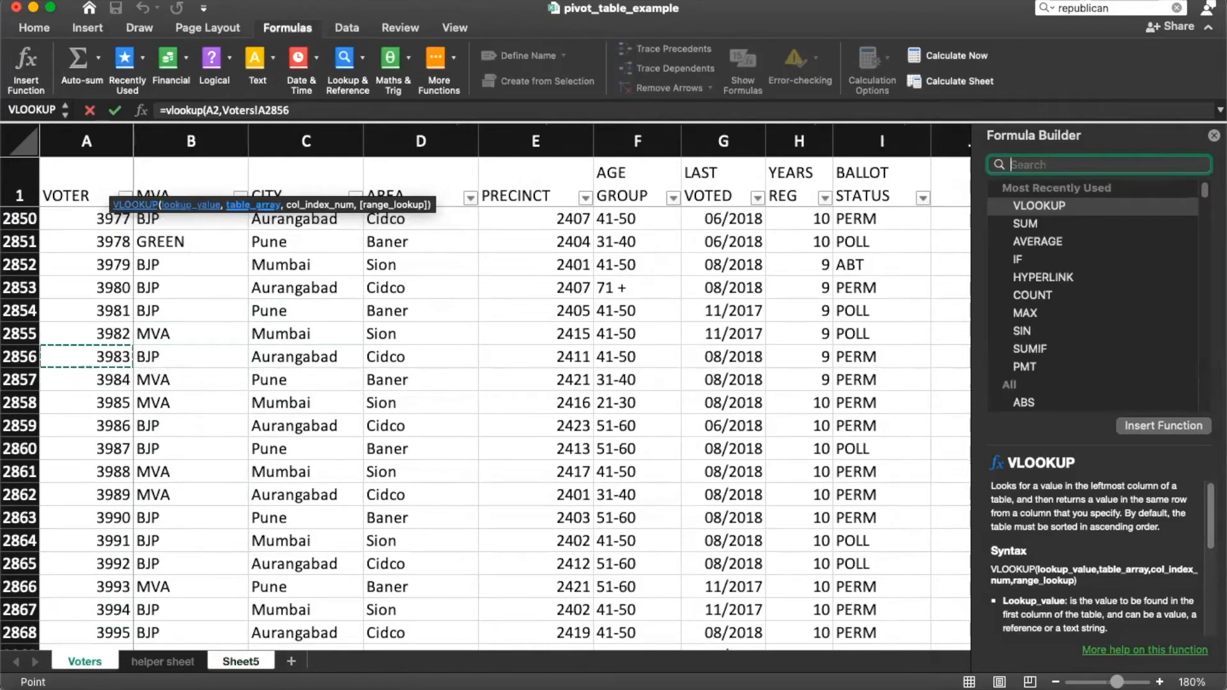
Step: Close the Formula Builder and discard the half-built VLOOKUP with Esc
scroll(288, 430, "up", 10)
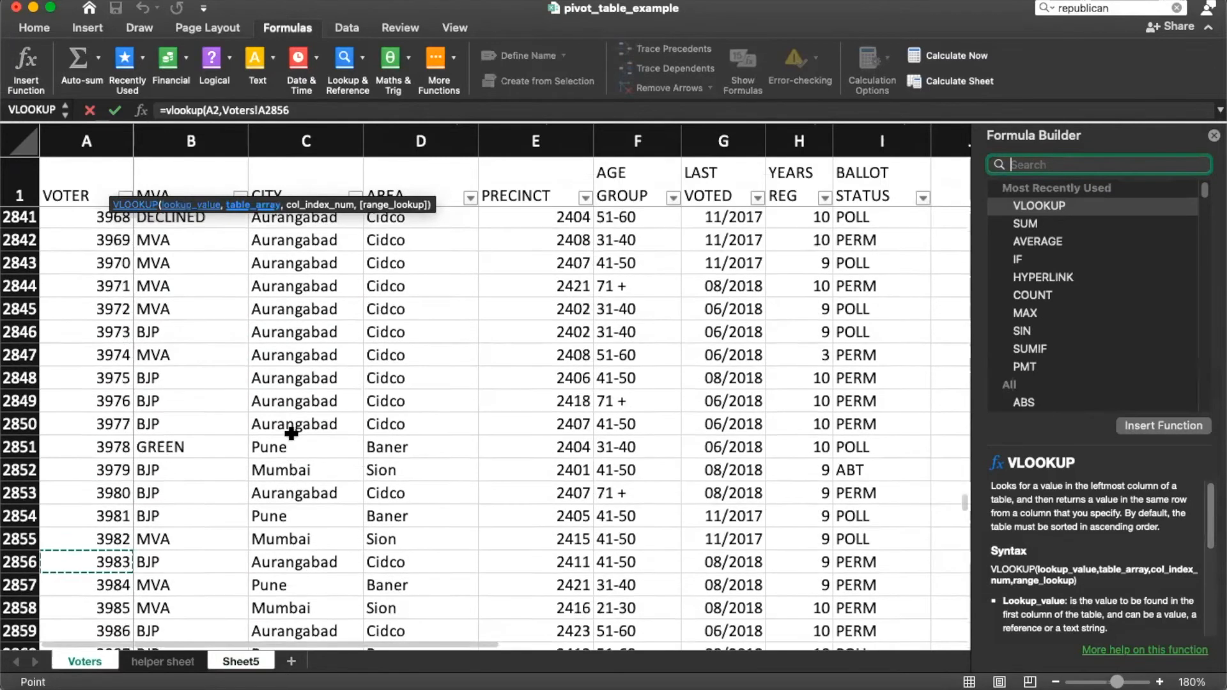
left_click(1214, 136)
key("Escape")
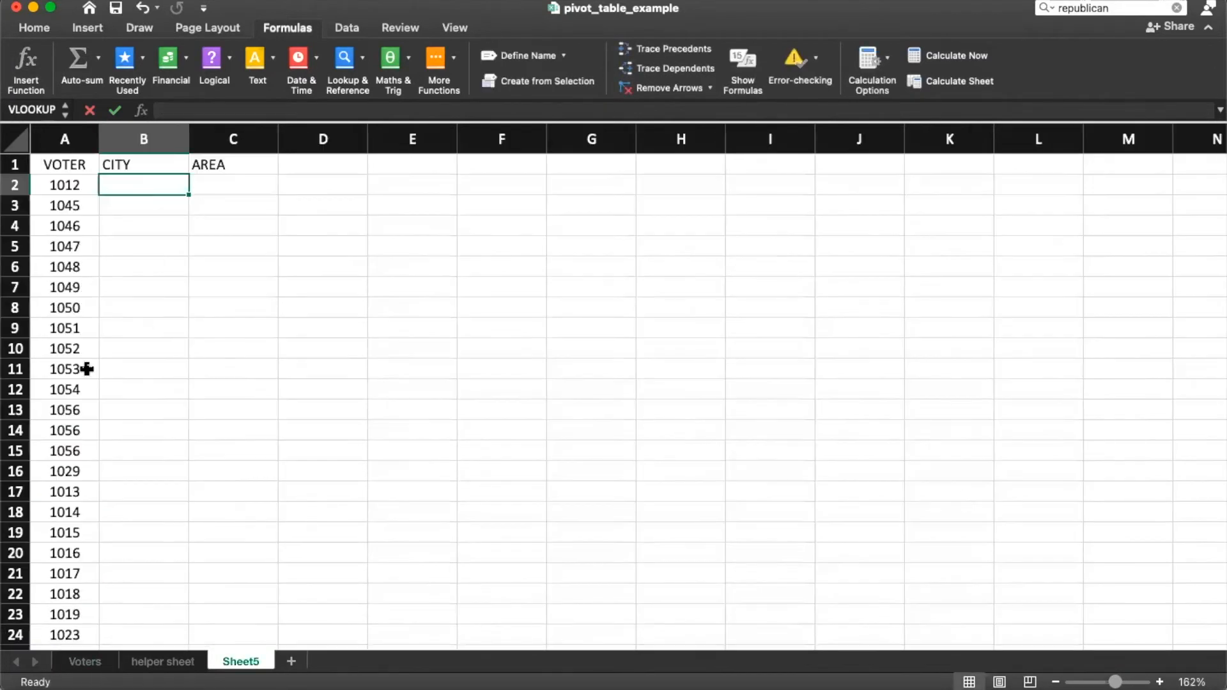
left_click(83, 350)
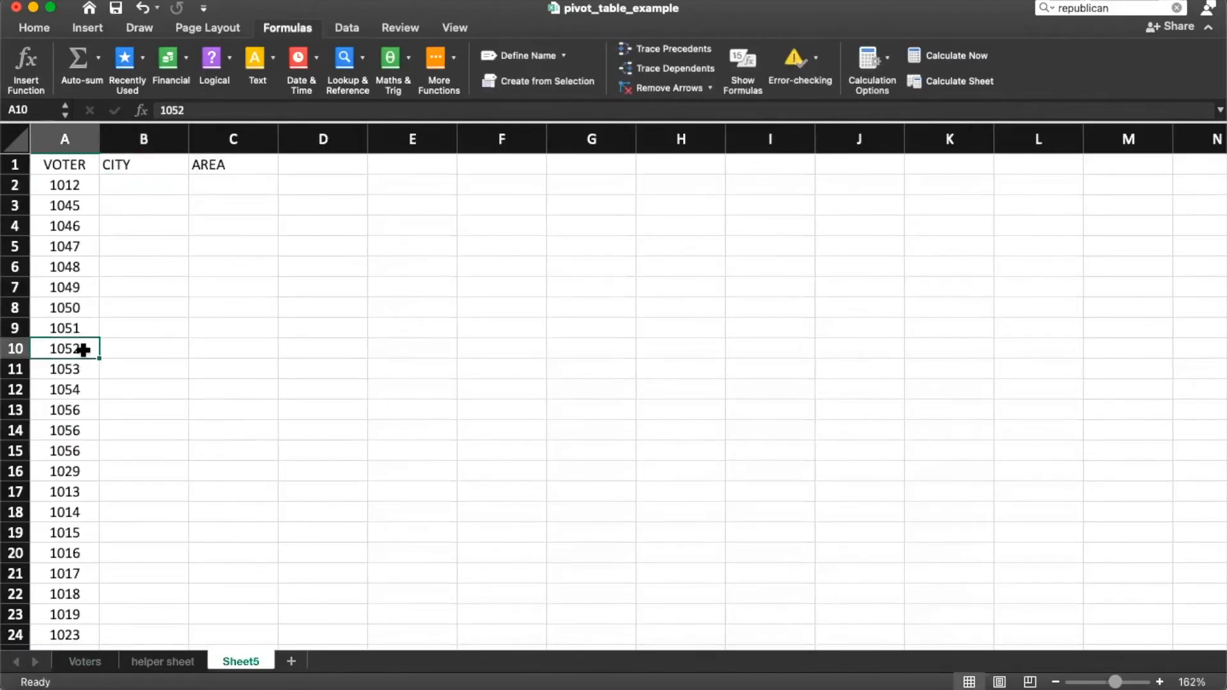
Step: Start =VLOOKUP( in B2 and select Voters!A2:C2870 as the lookup range
left_click(131, 192)
type("=vlookup(")
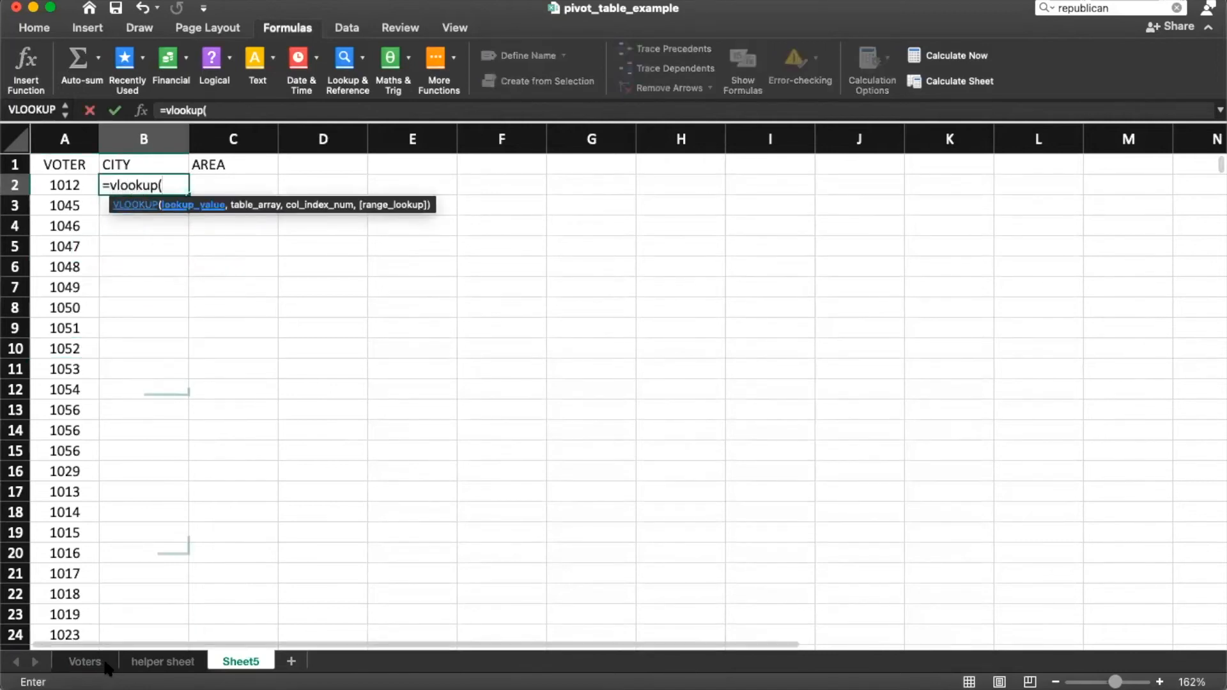
left_click(99, 661)
left_click(87, 517)
key("super+Up")
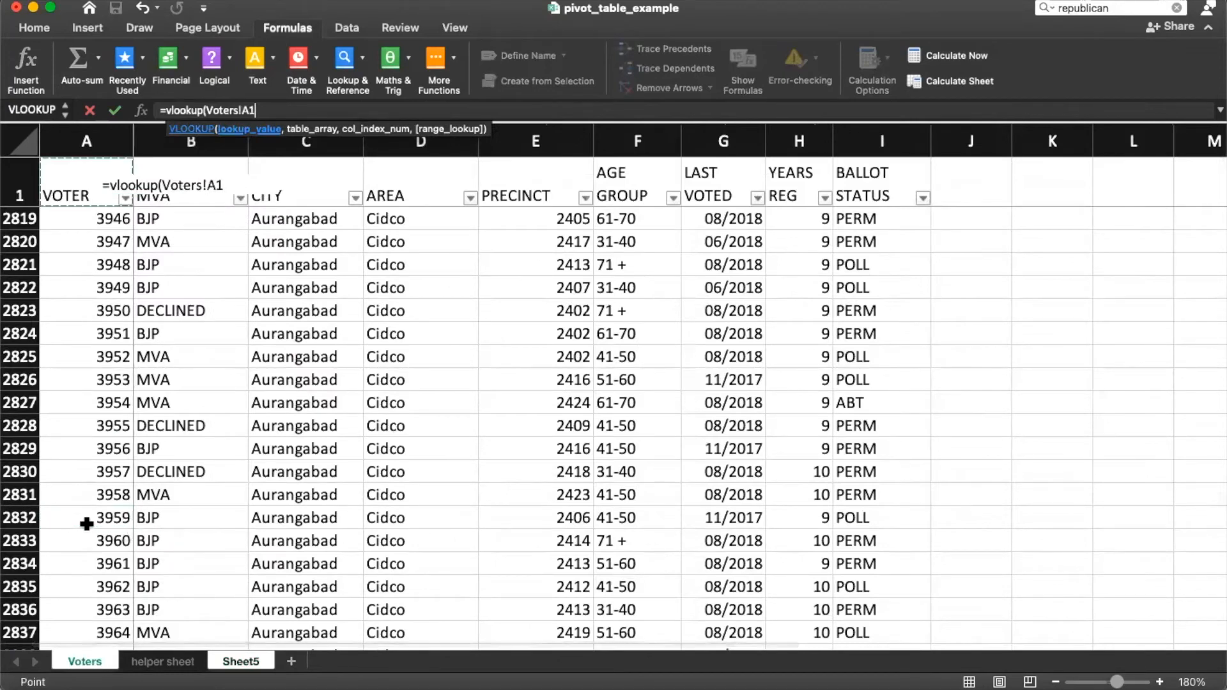
key("Down")
key("shift+Right")
key("shift+Right")
key("super+shift+Down")
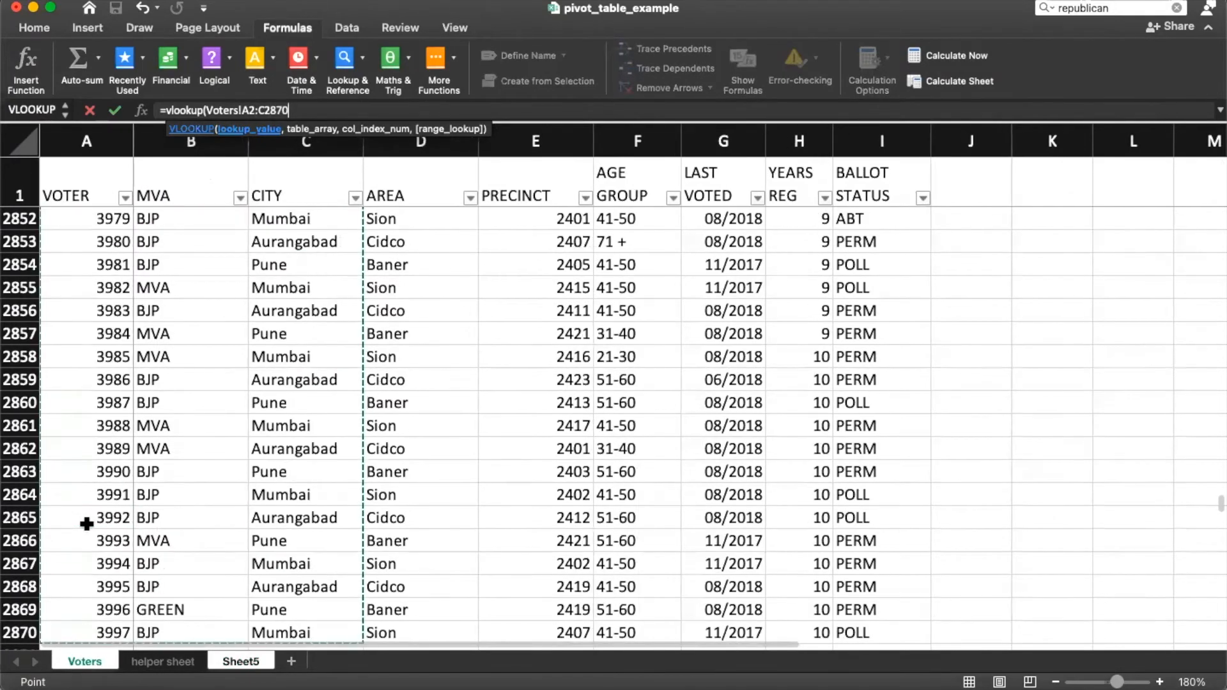
Step: Finish the formula with column 3 and exact match 0, giving #N/A in B2
type(",")
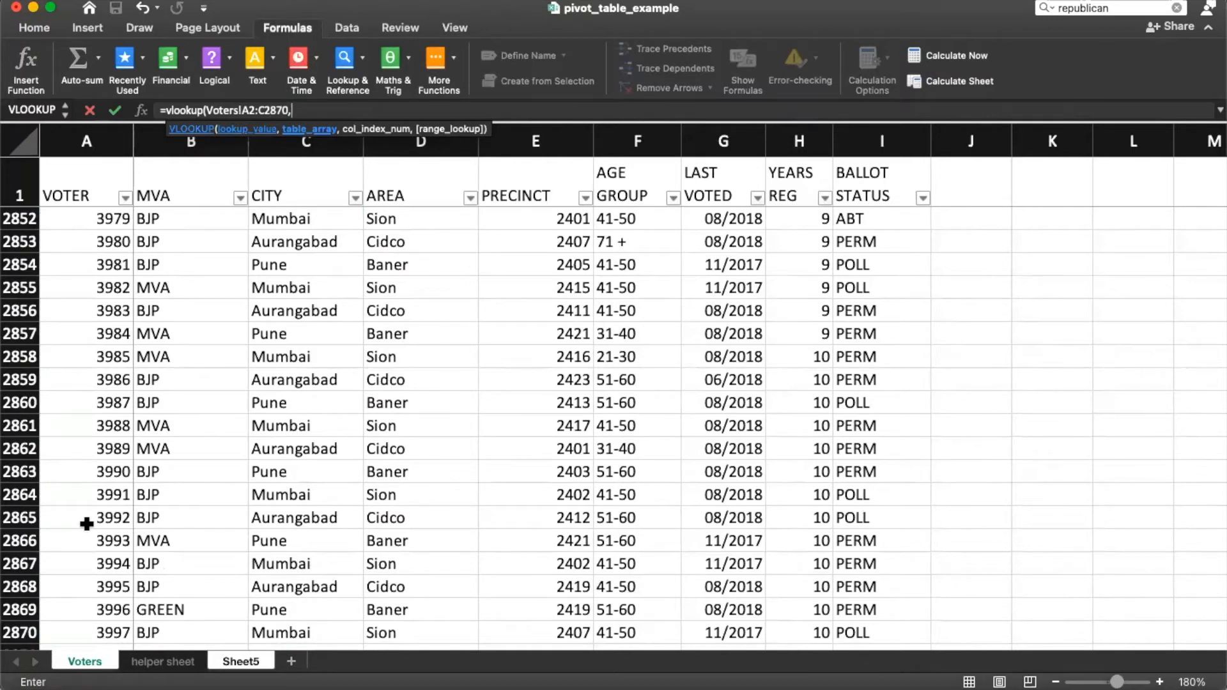
type("3,")
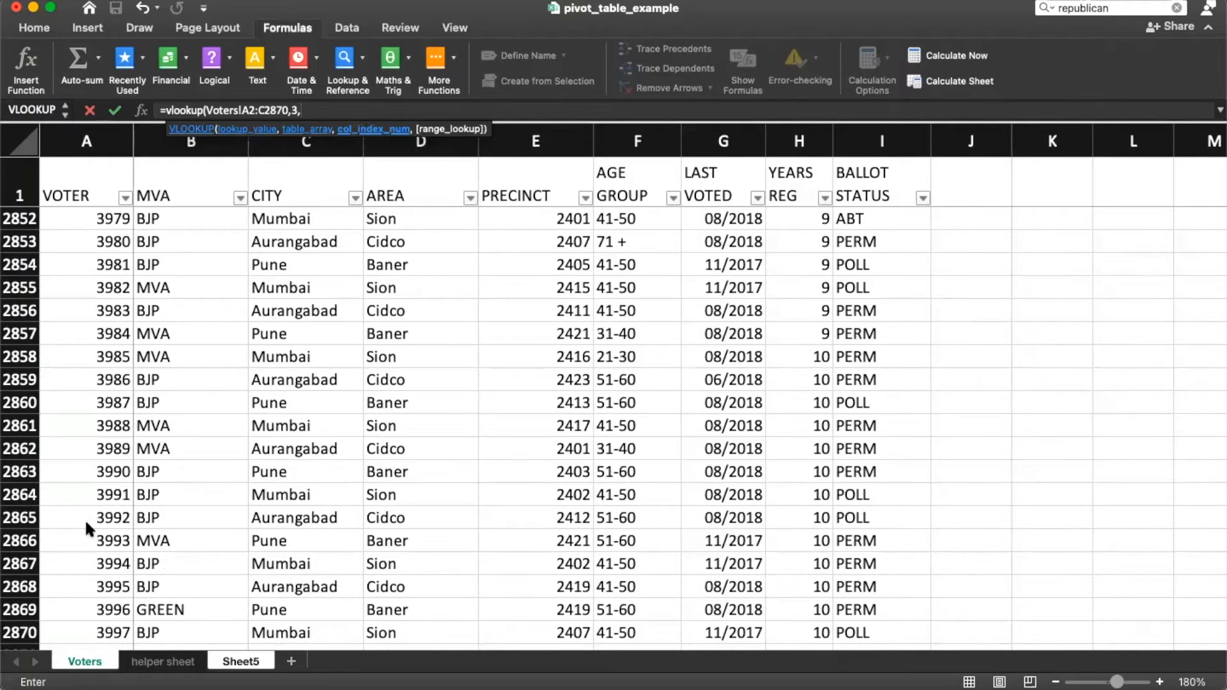
left_click(265, 199)
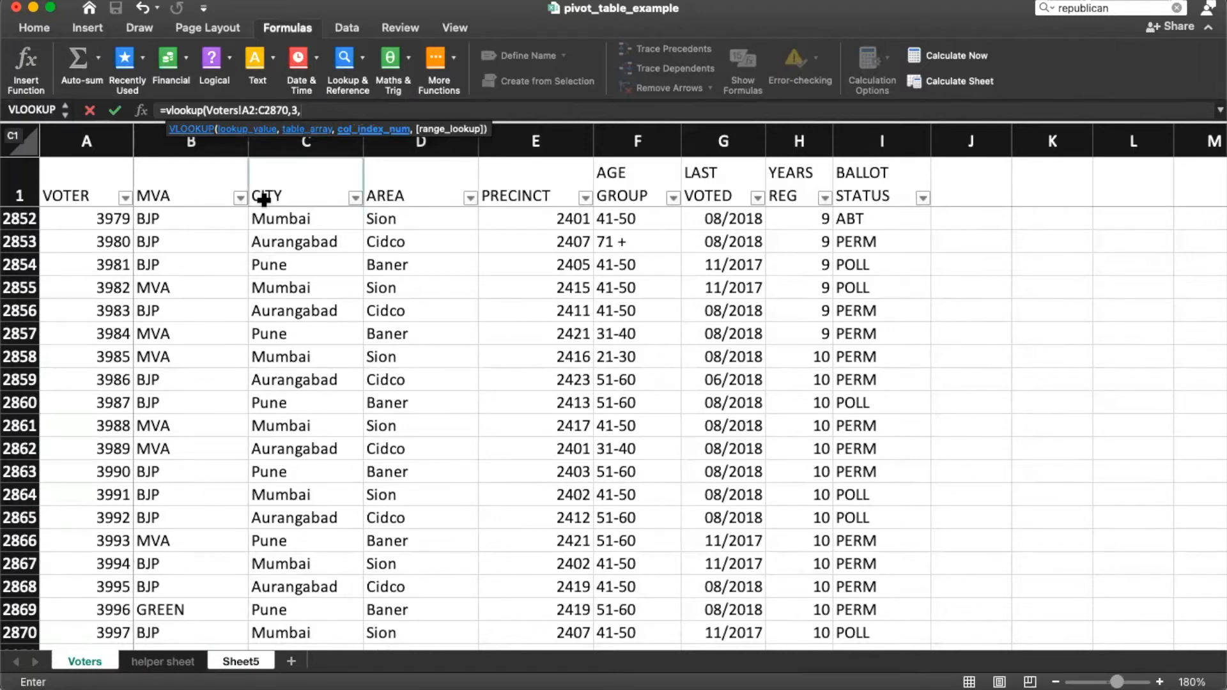
left_click(319, 112)
type(")")
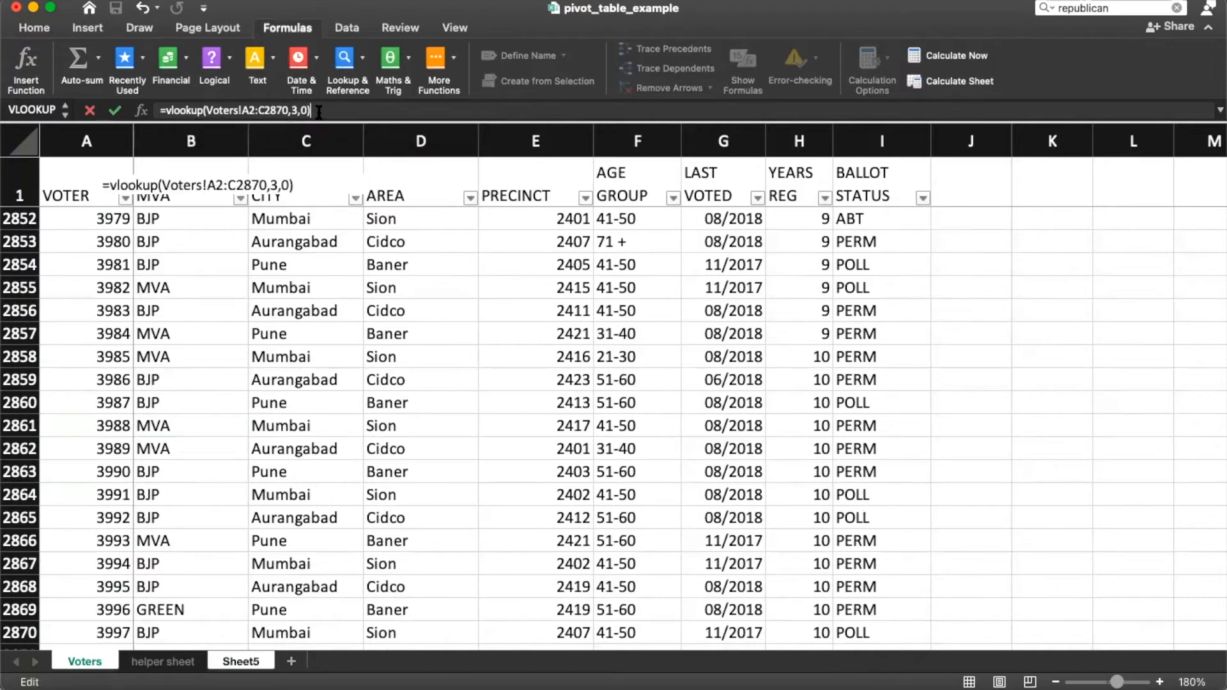
key("Return")
left_click(156, 184)
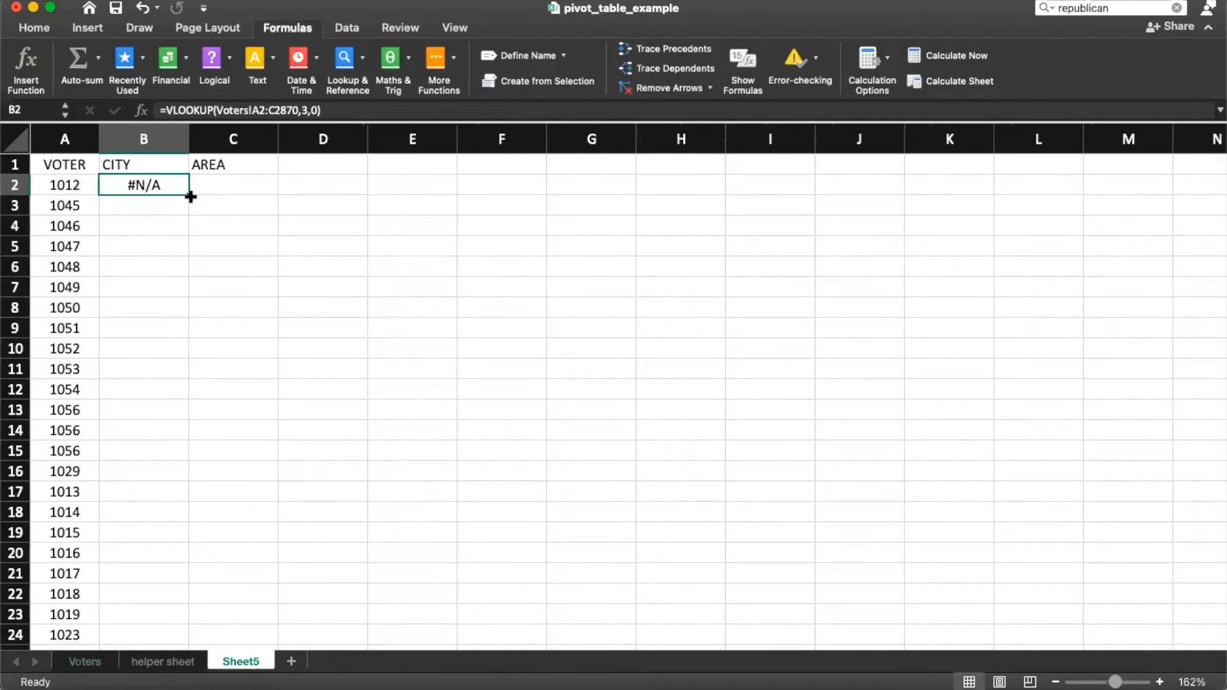
Step: Fill B2's VLOOKUP down column B to row 31 and inspect the copy in B12
double_click(188, 196)
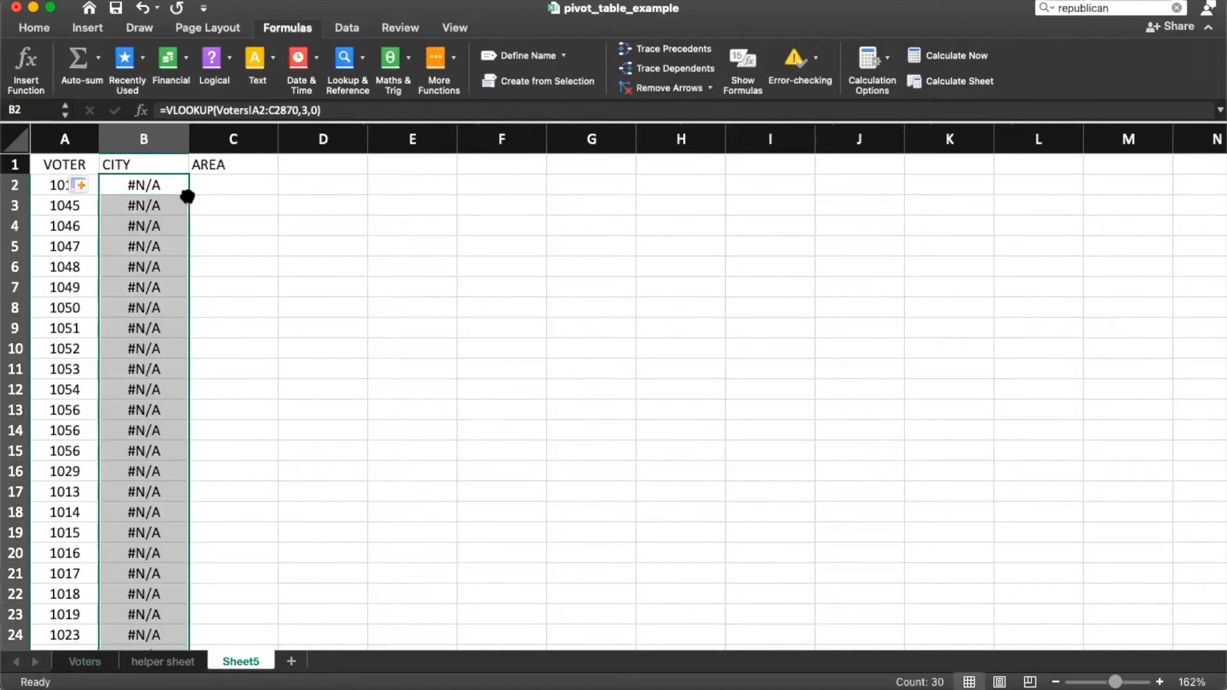
left_click(306, 113)
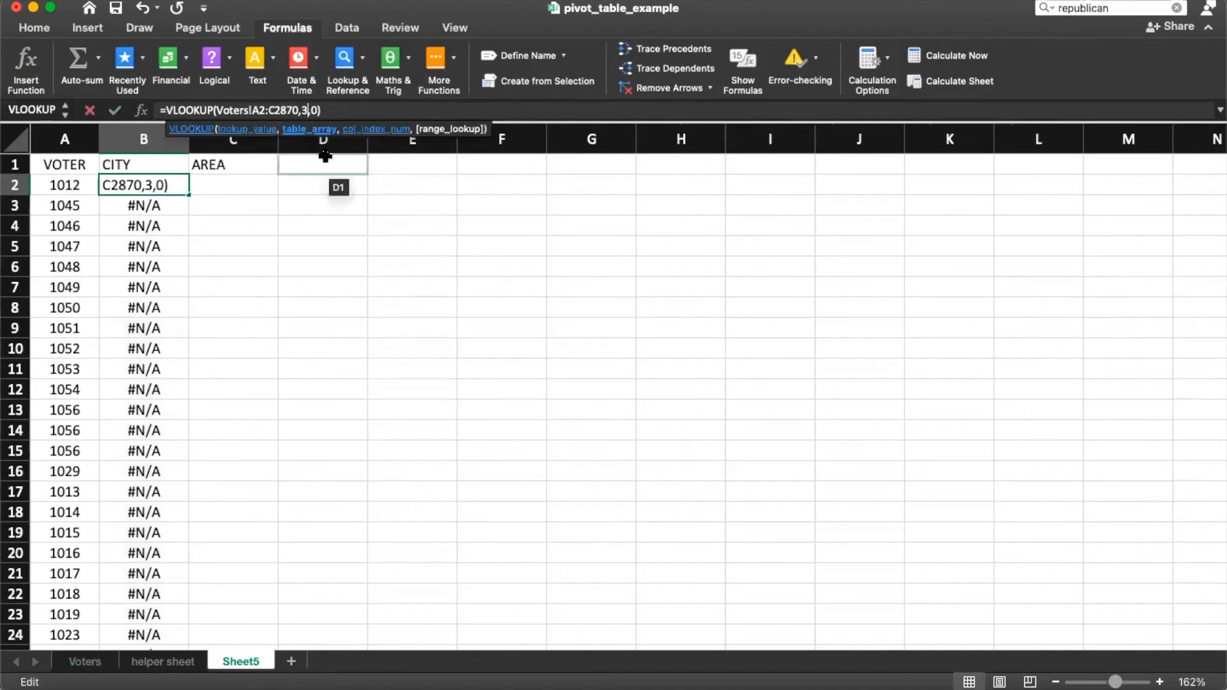
left_click(219, 111)
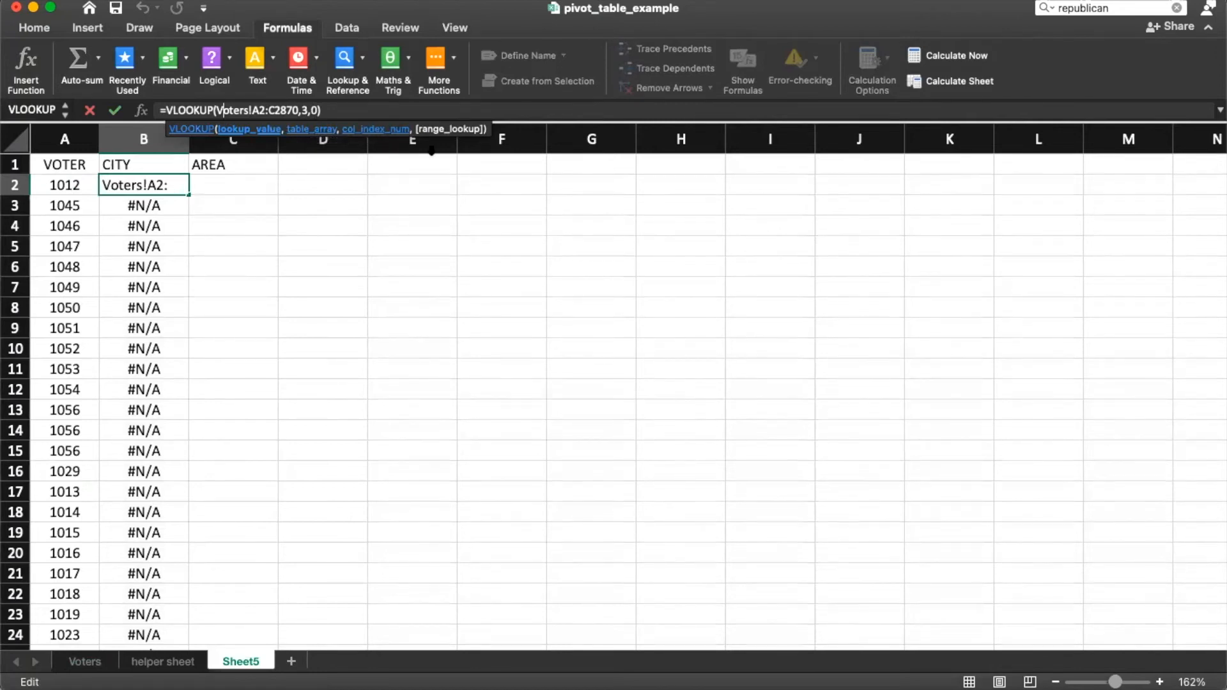
key("Return")
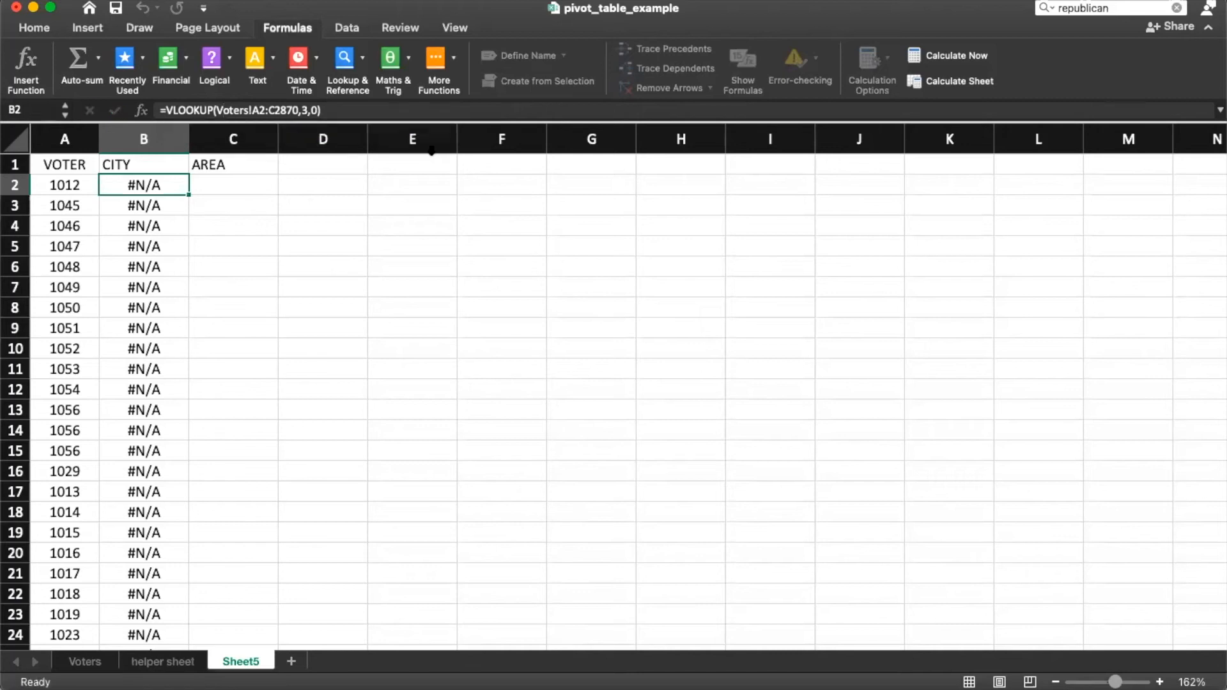
double_click(187, 193)
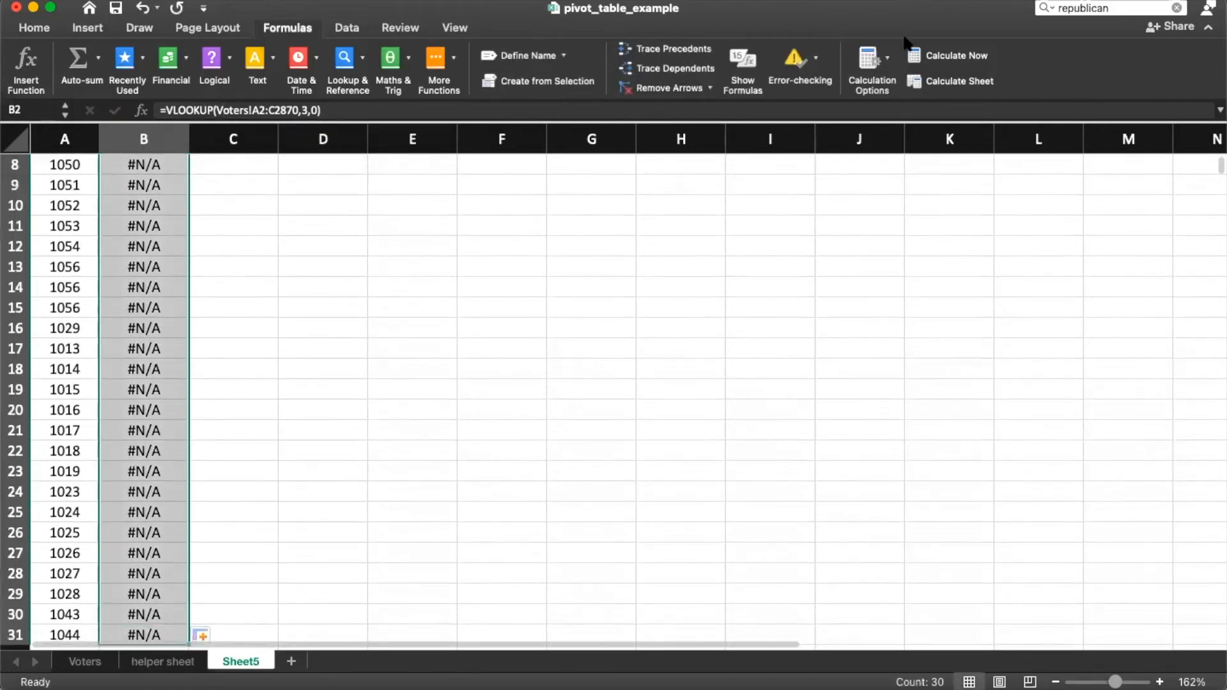
left_click(168, 254)
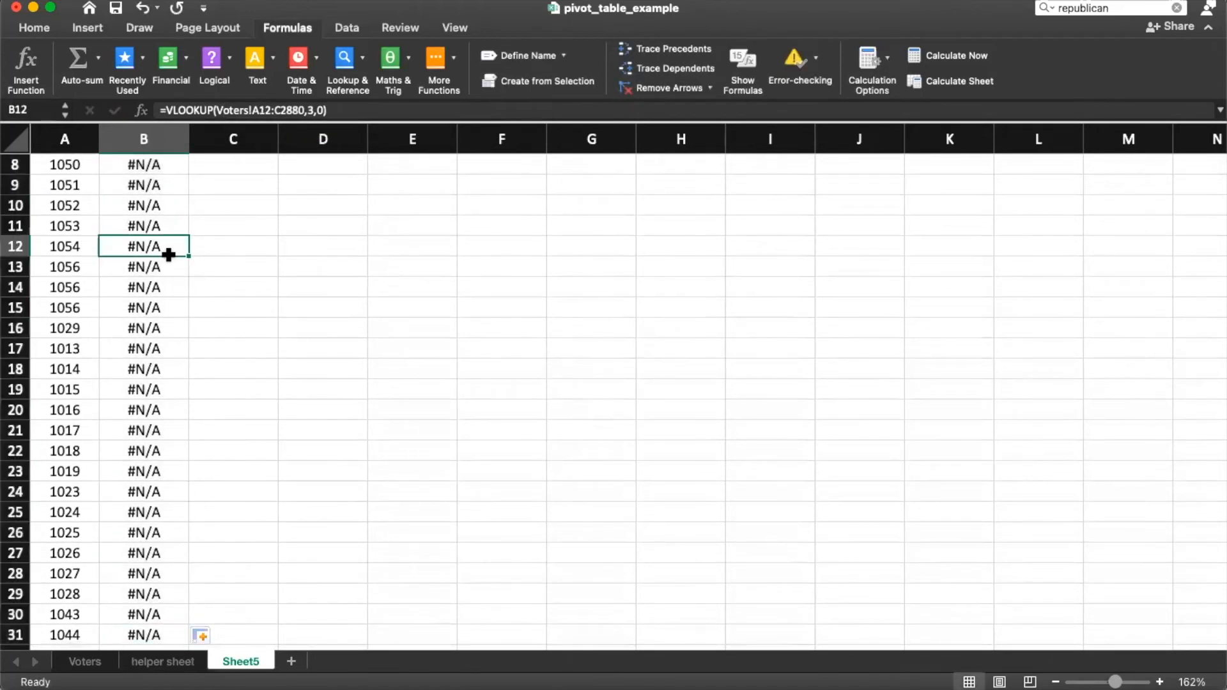
Step: Select B2:B31, delete the #N/A results, and return to B2
key("super+Up")
key("Down")
key("super+shift+Down")
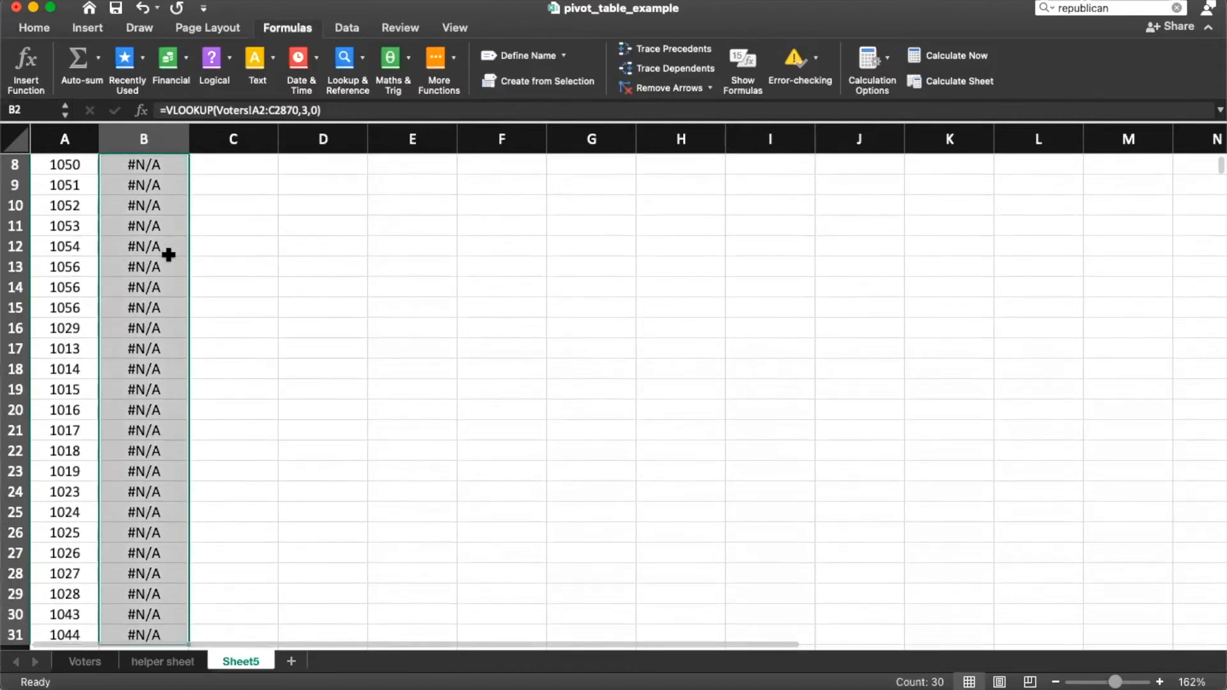
key("Delete")
key("Up")
key("Down")
Step: Enter =VLOOKUP(A2,Voters!A2:C2870,3,0) in B2, returning Aurangabad
type("=v")
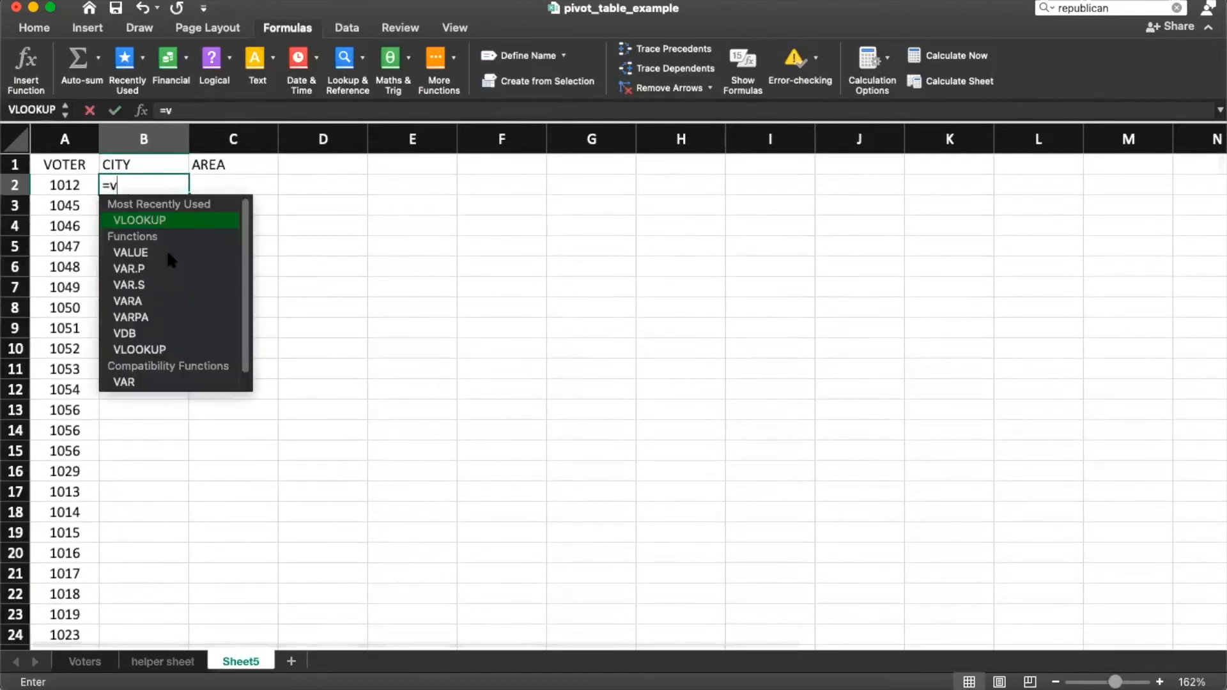
type("lookup(")
key("Left")
type(",")
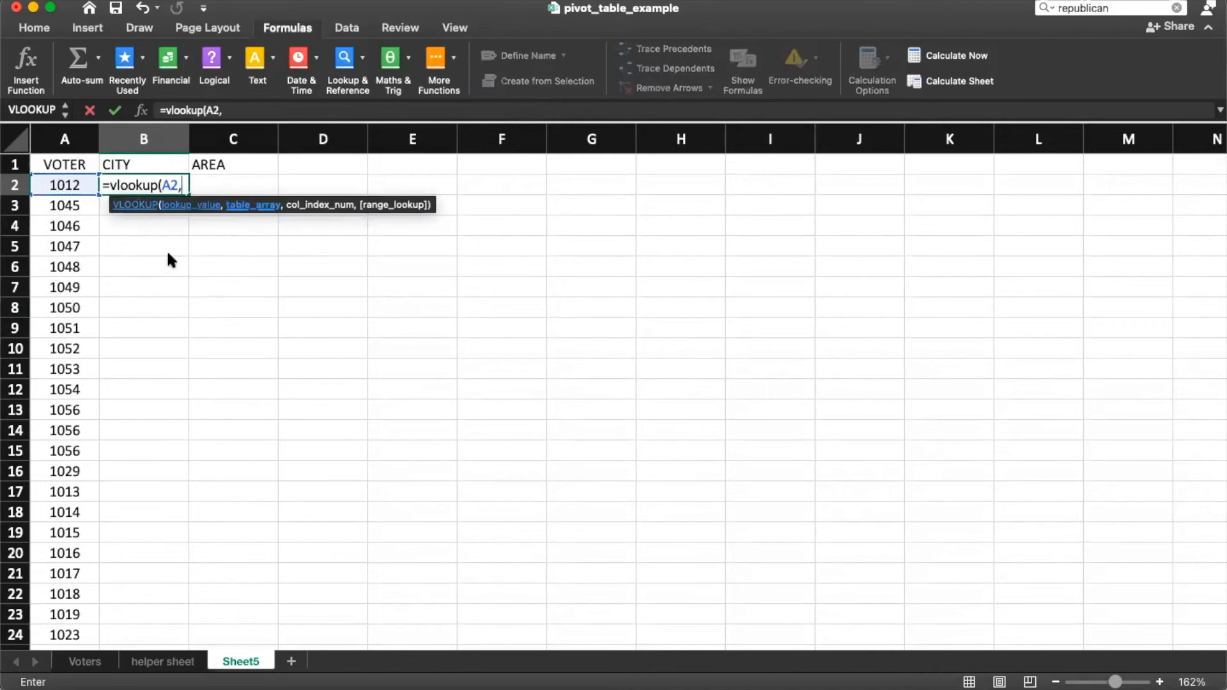
left_click(78, 668)
left_click(109, 429)
key("ctrl+Up")
key("Down")
key("shift+Right")
key("shift+Right")
key("ctrl+shift+Down")
type(",3,0")
key("Return")
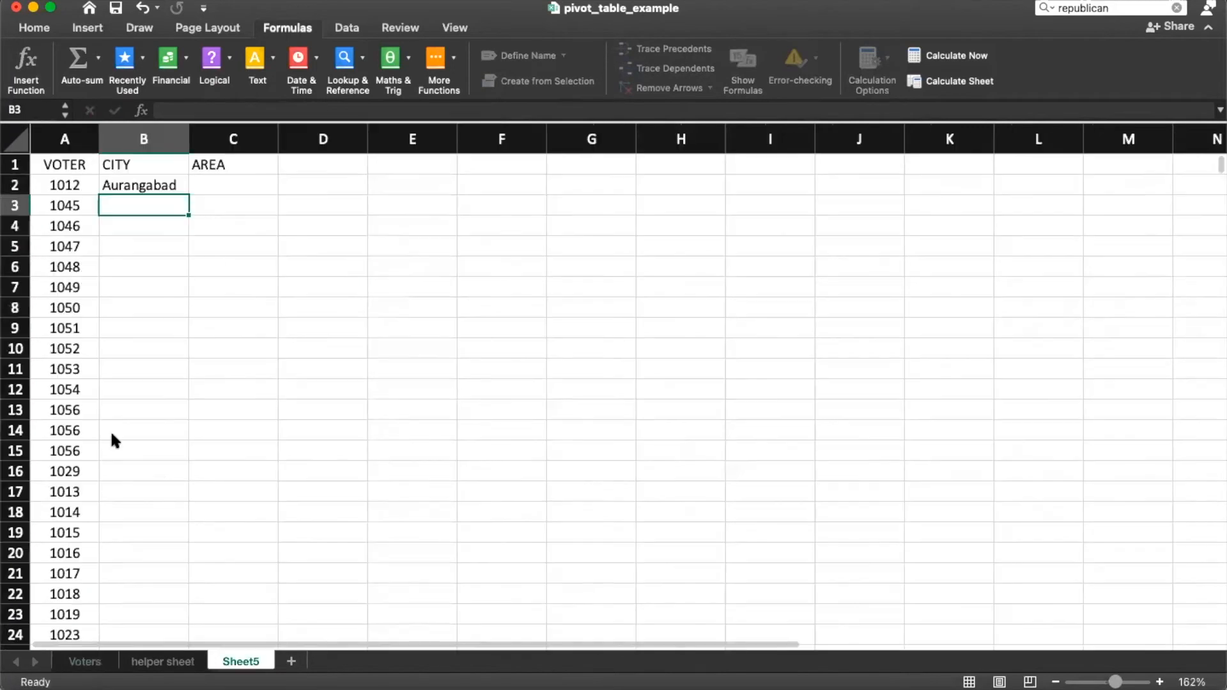
Step: Review B2's formula, then fill it down to row 31 and scroll through the results
left_click(177, 186)
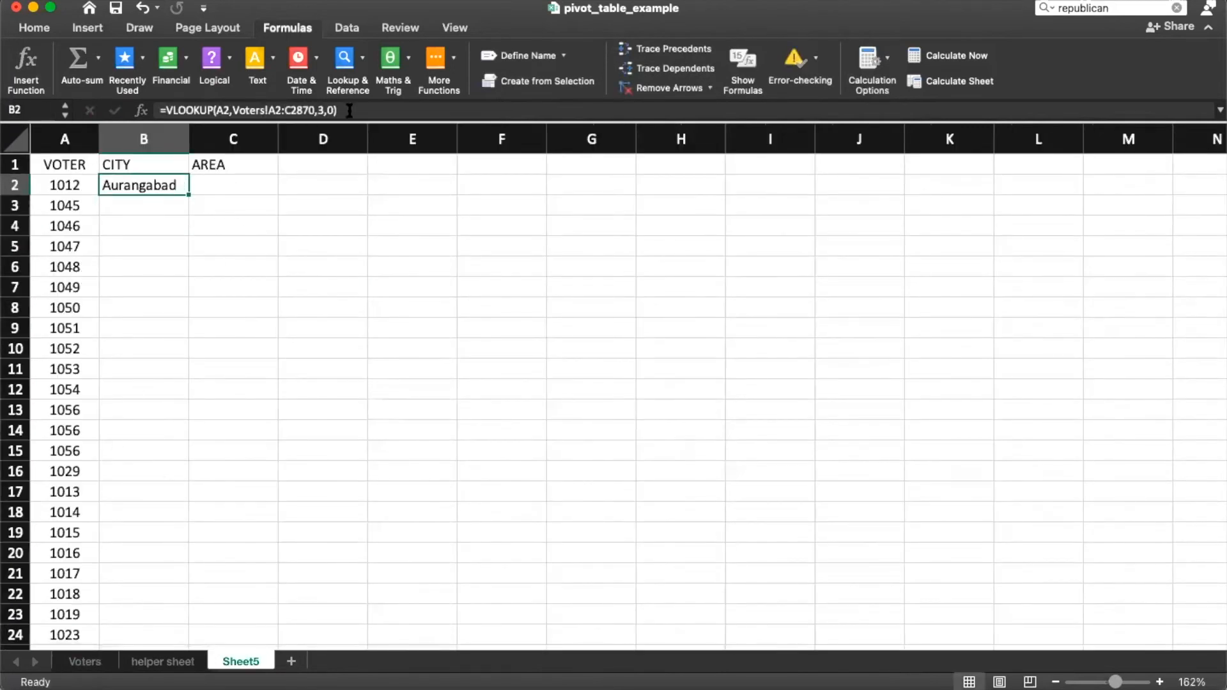
left_click(321, 111)
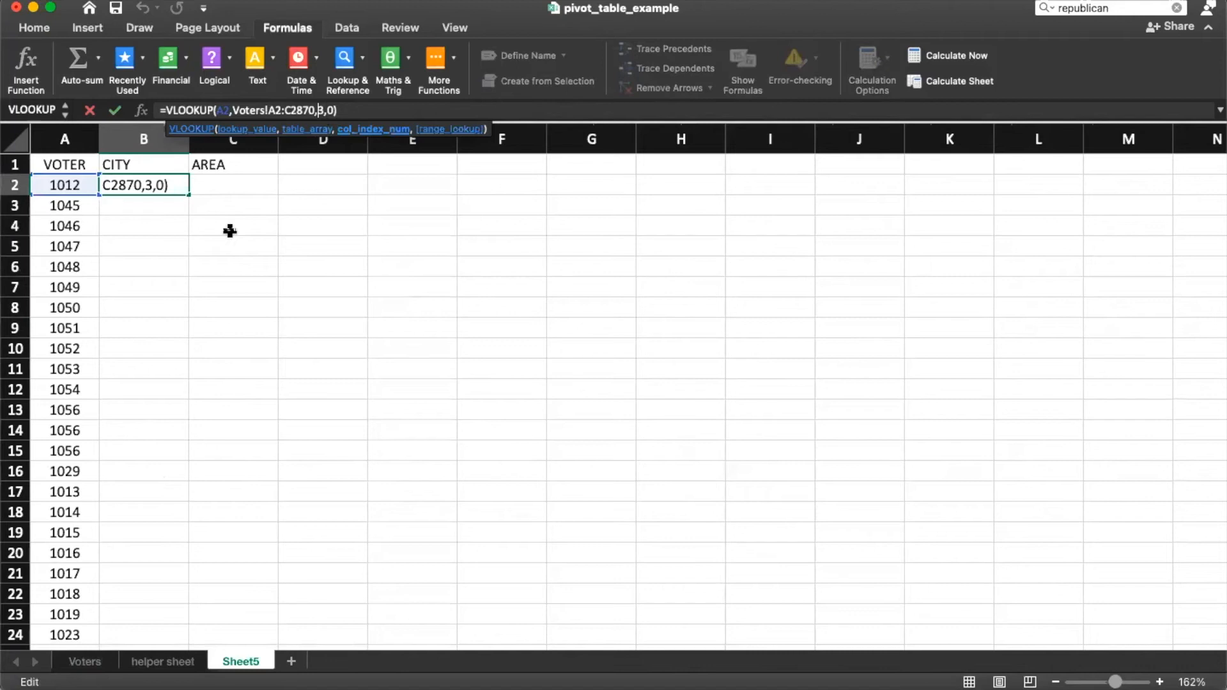
key("Escape")
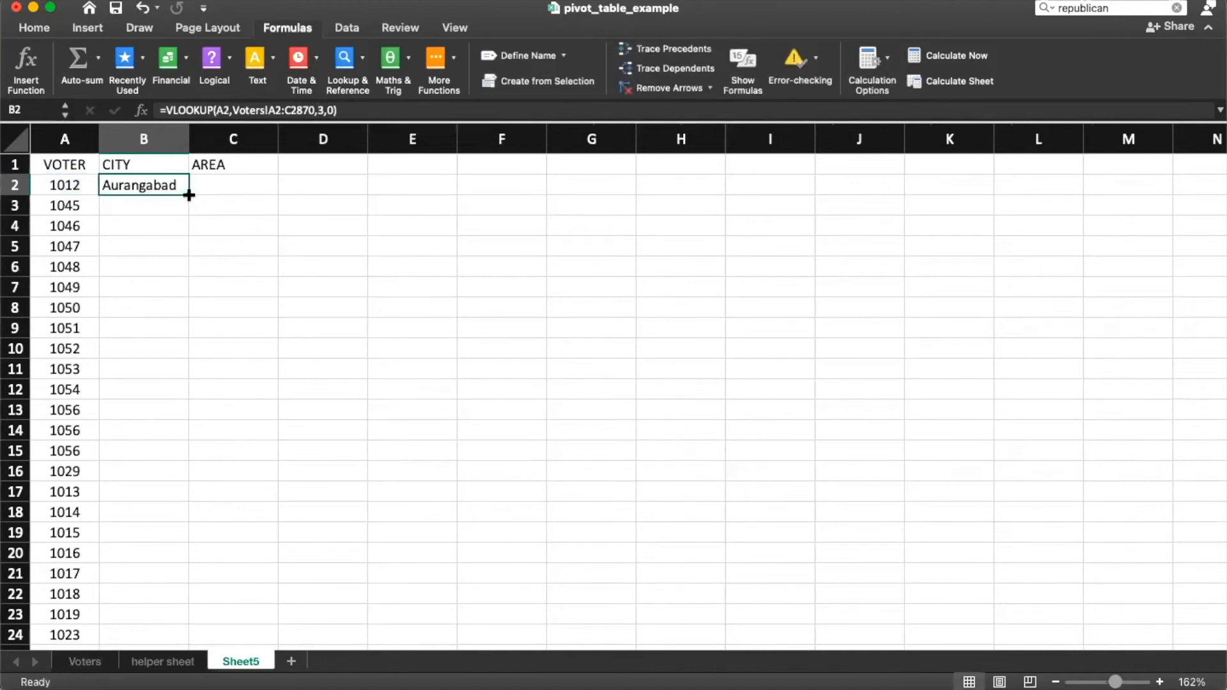
double_click(189, 195)
scroll(148, 257, "down", 3)
scroll(148, 257, "down", 6)
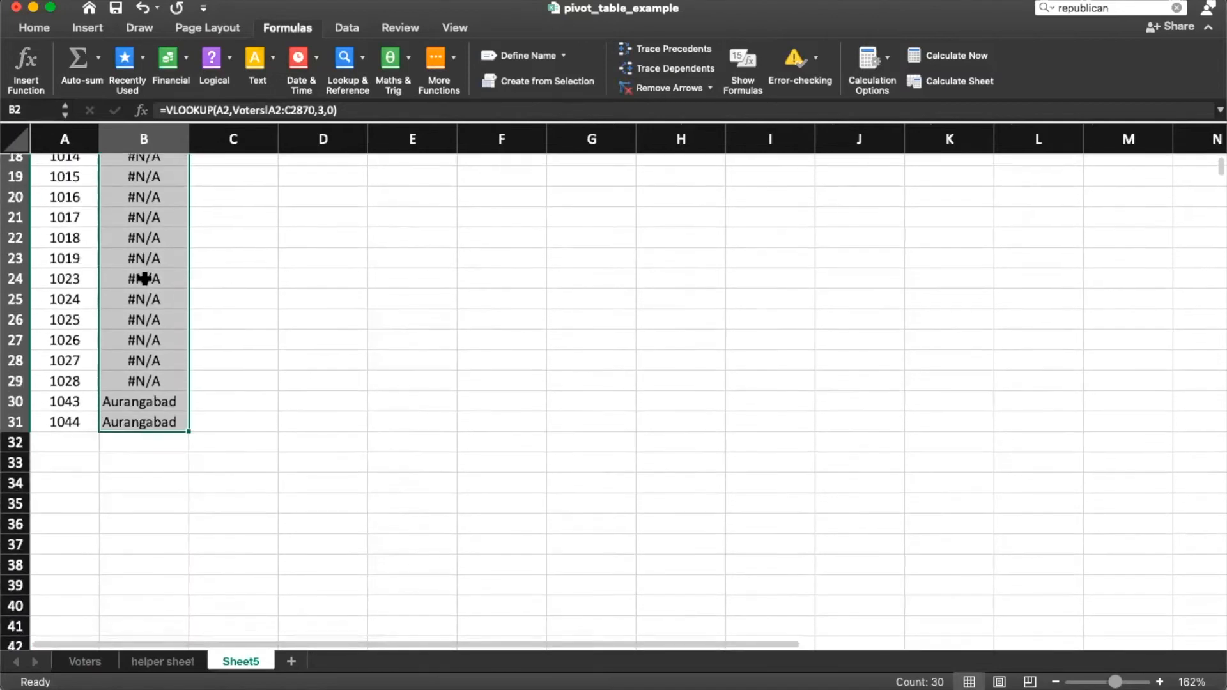
scroll(144, 281, "down", 5)
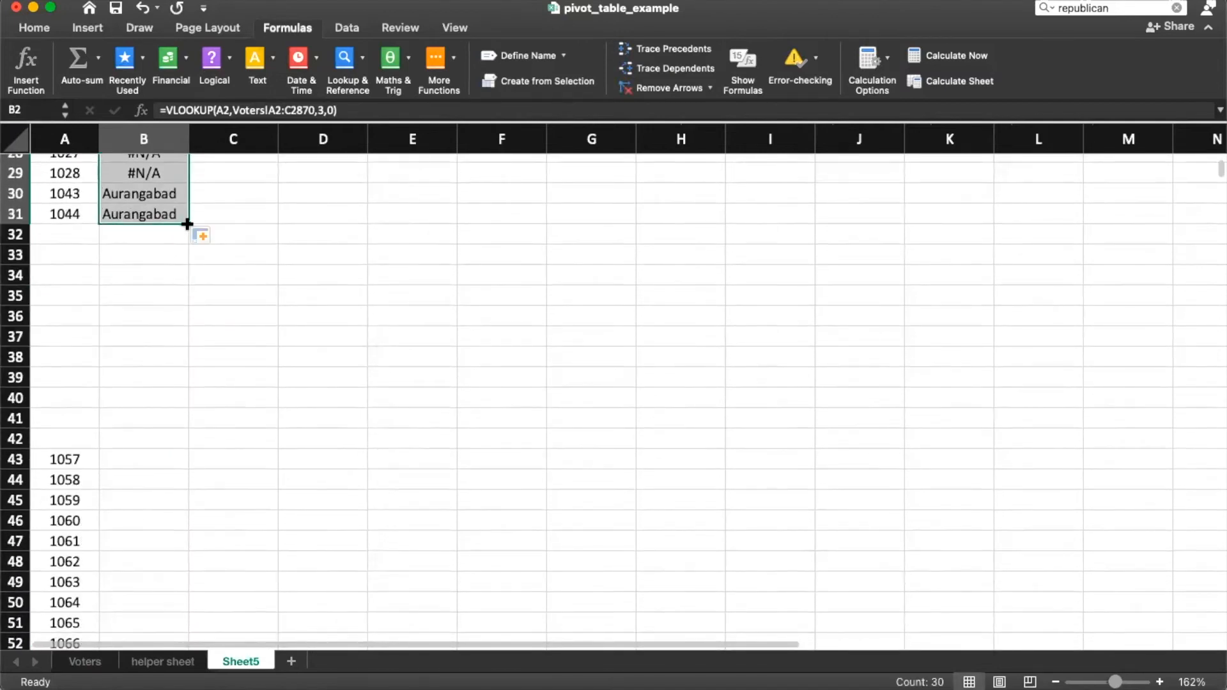
Step: Copy voter numbers from 1057 downward and paste them starting at row 32
left_click(71, 438)
left_click(75, 457)
key("super+shift+Down")
key("super+c")
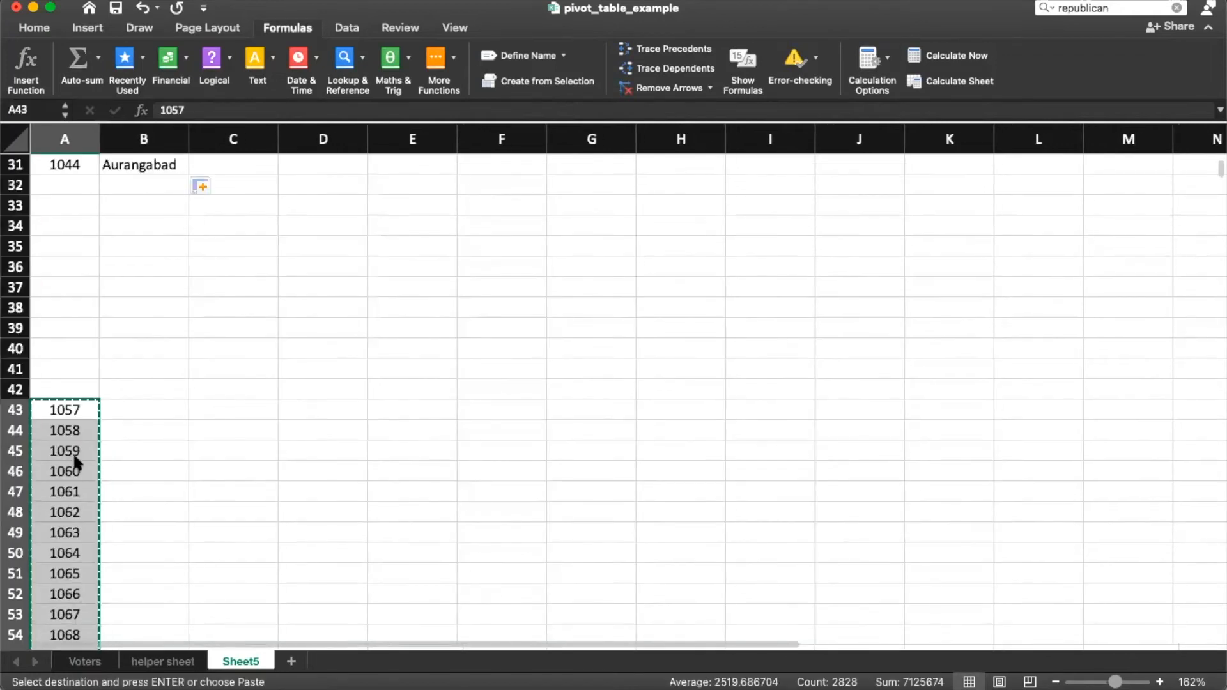
key("Up")
key("Up")
key("Up")
key("Up")
key("Up")
key("Up")
key("Up")
key("Up")
key("Up")
key("Up")
key("Up")
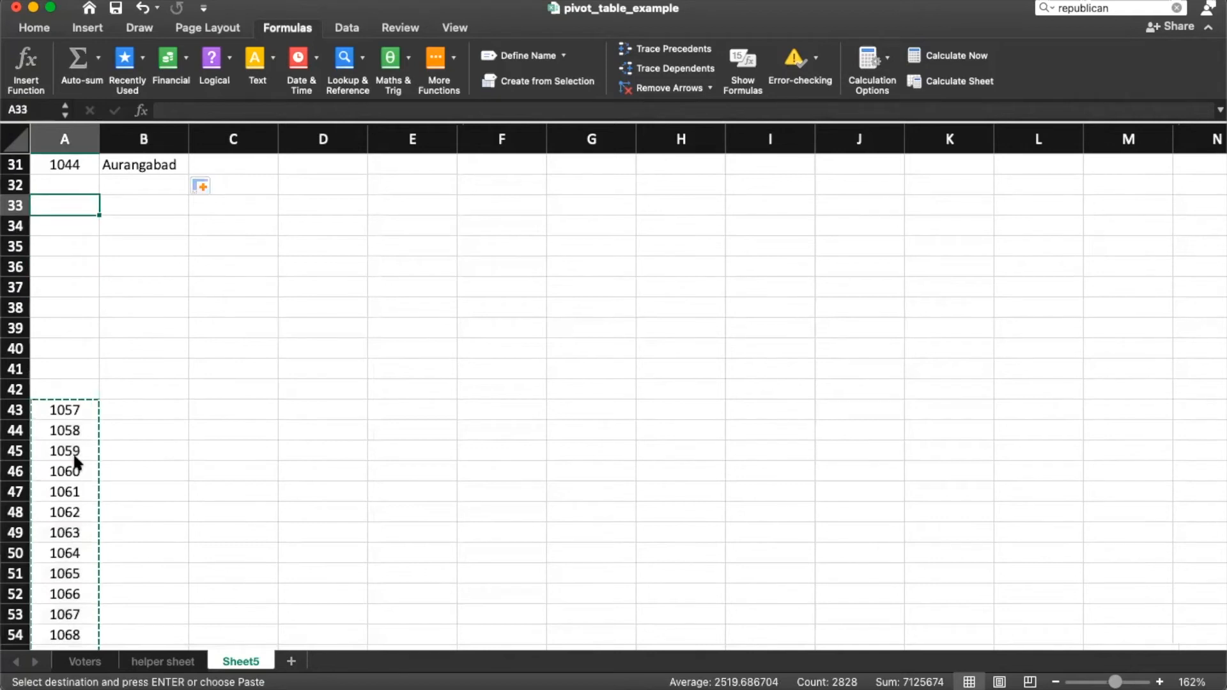
key("Return")
key("Up")
Step: Fill B31's city formula down to row 2859 and check the filled results
key("Right")
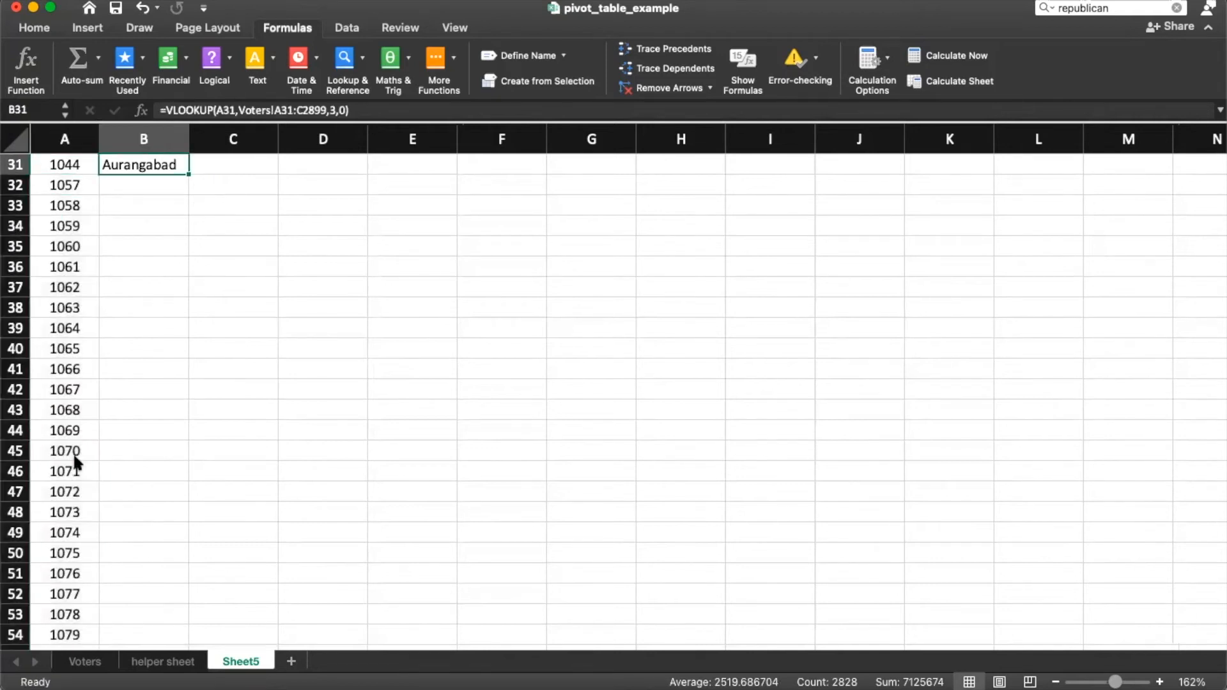
double_click(188, 177)
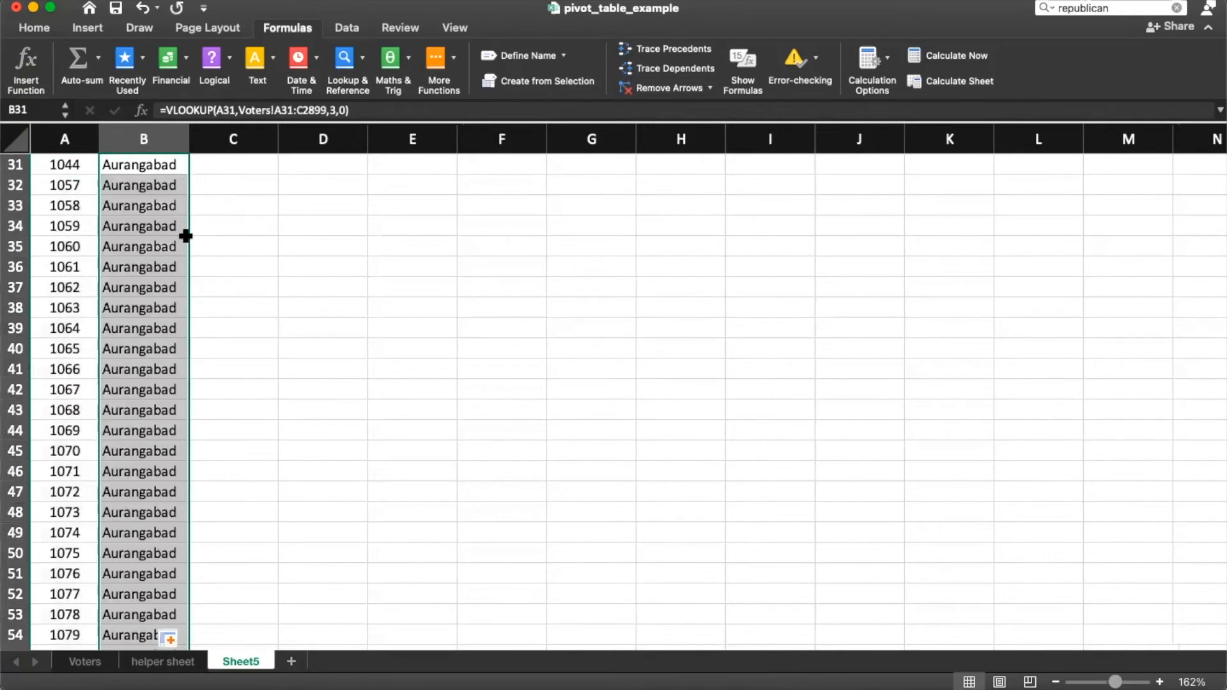
scroll(186, 236, "down", 3)
left_click(164, 351)
key("super+Down")
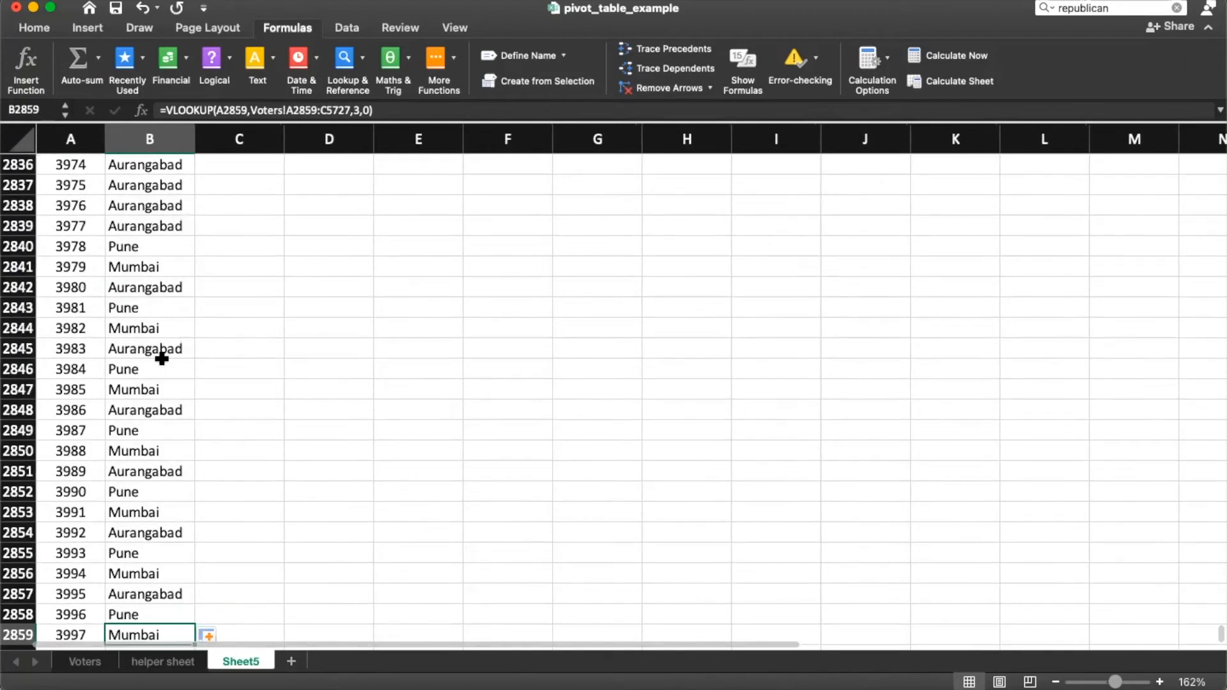
scroll(160, 422, "down", 2)
scroll(142, 473, "up", 13)
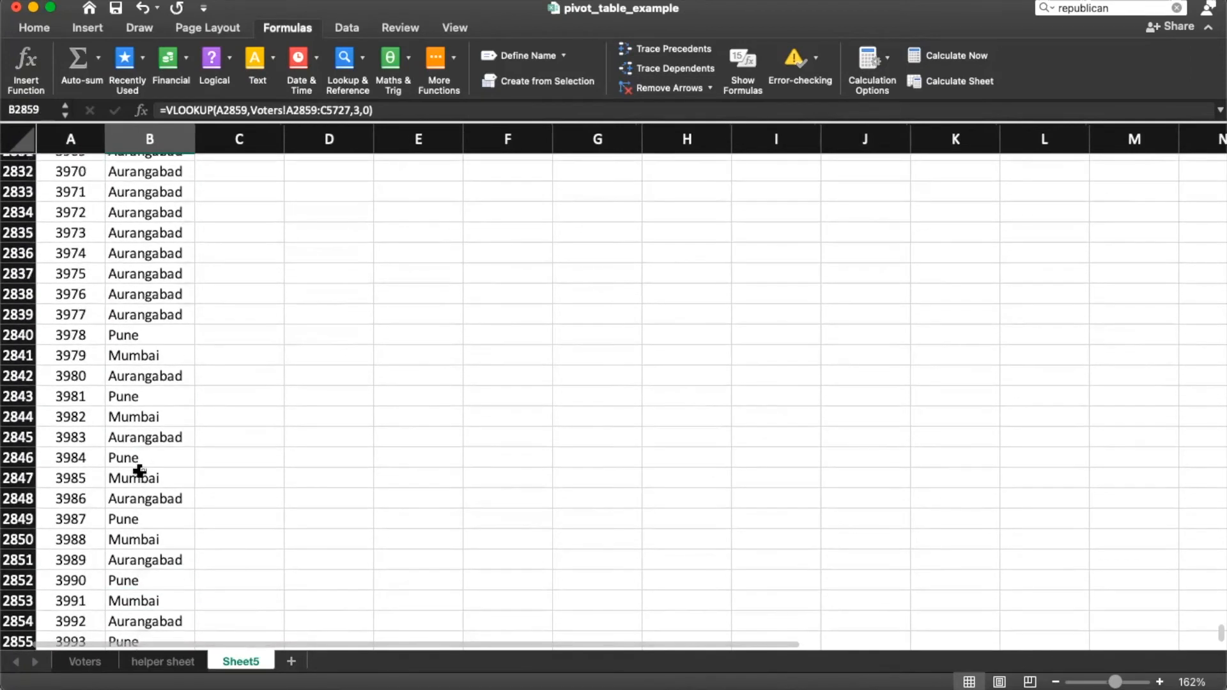
scroll(136, 433, "up", 20)
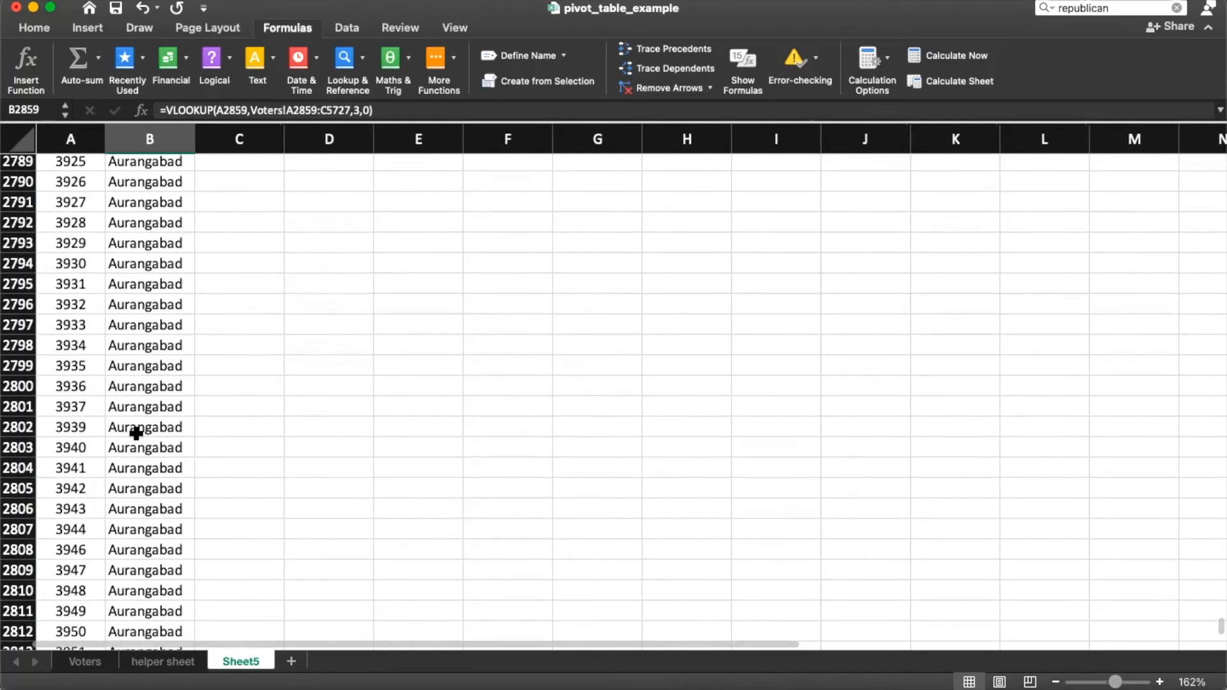
scroll(136, 434, "up", 20)
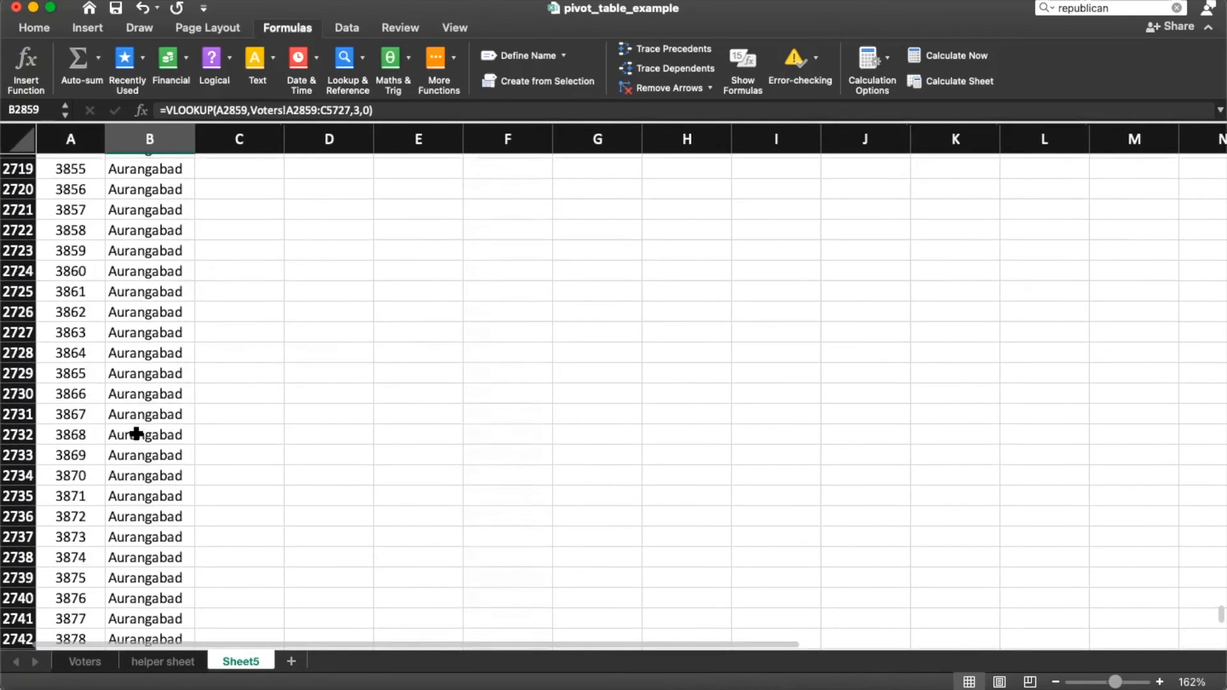
scroll(136, 436, "up", 4)
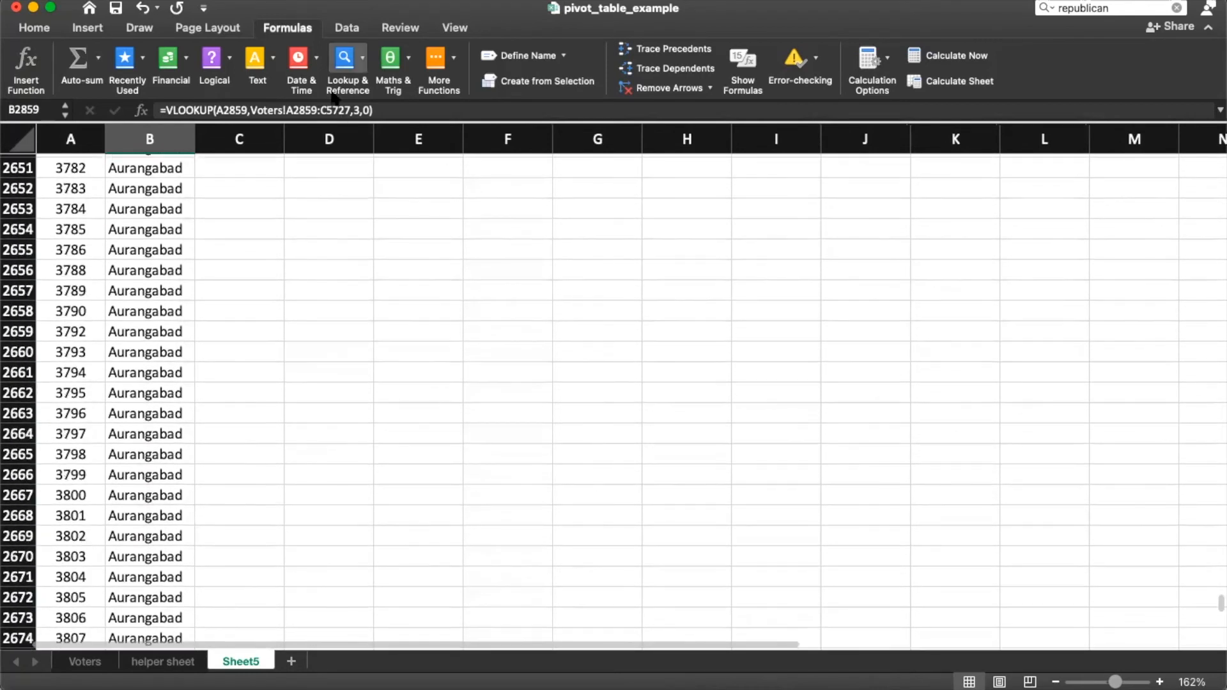
left_click(294, 111)
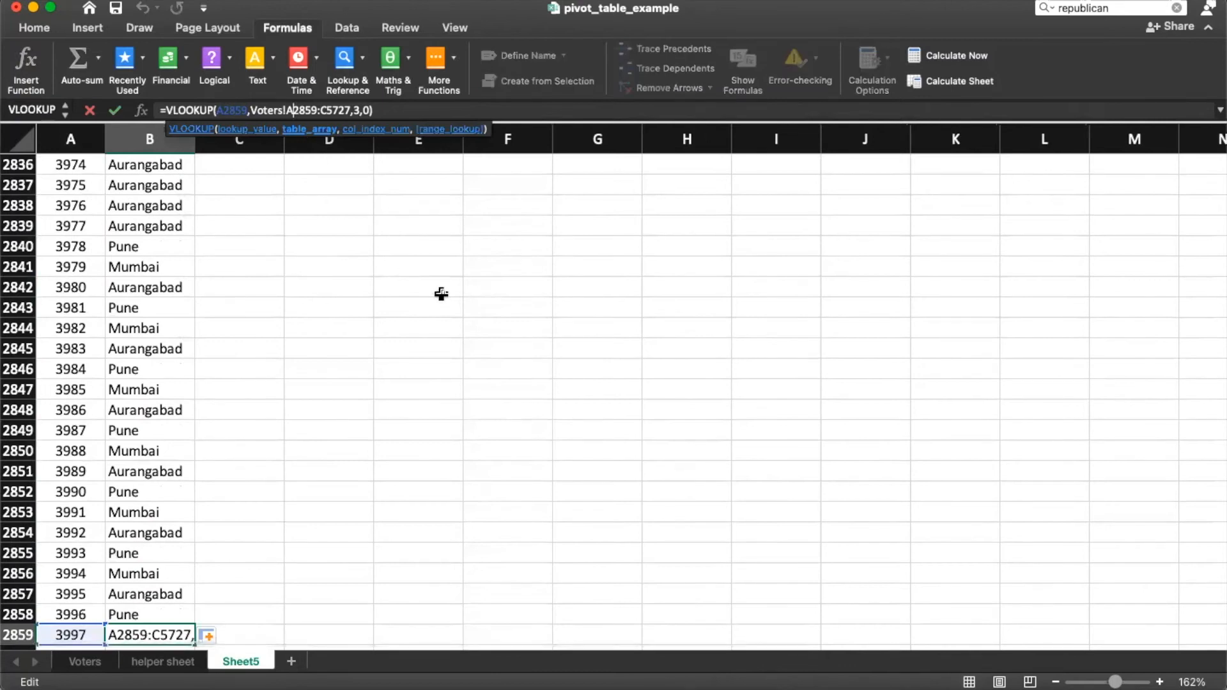
key("F4")
key("F4")
key("F4")
key("F4")
key("F4")
key("F4")
key("F4")
key("F4")
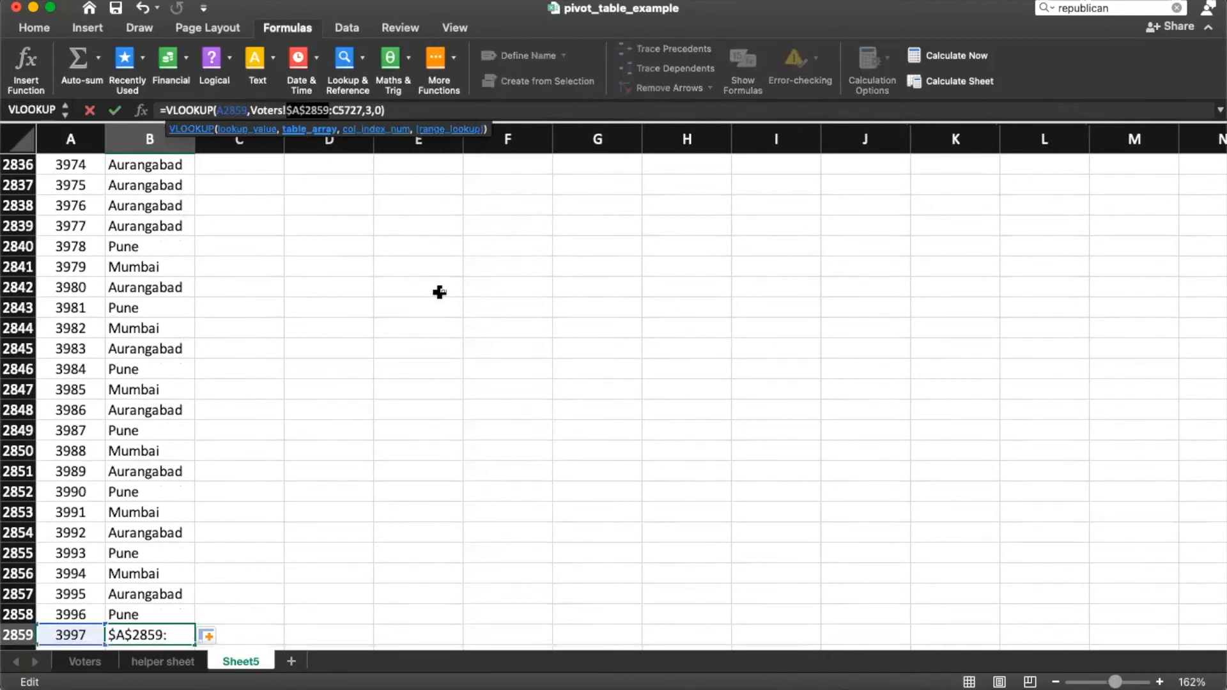
key("F4")
key("F4")
key("F4")
key("F4")
key("F4")
key("F4")
key("F4")
key("F4")
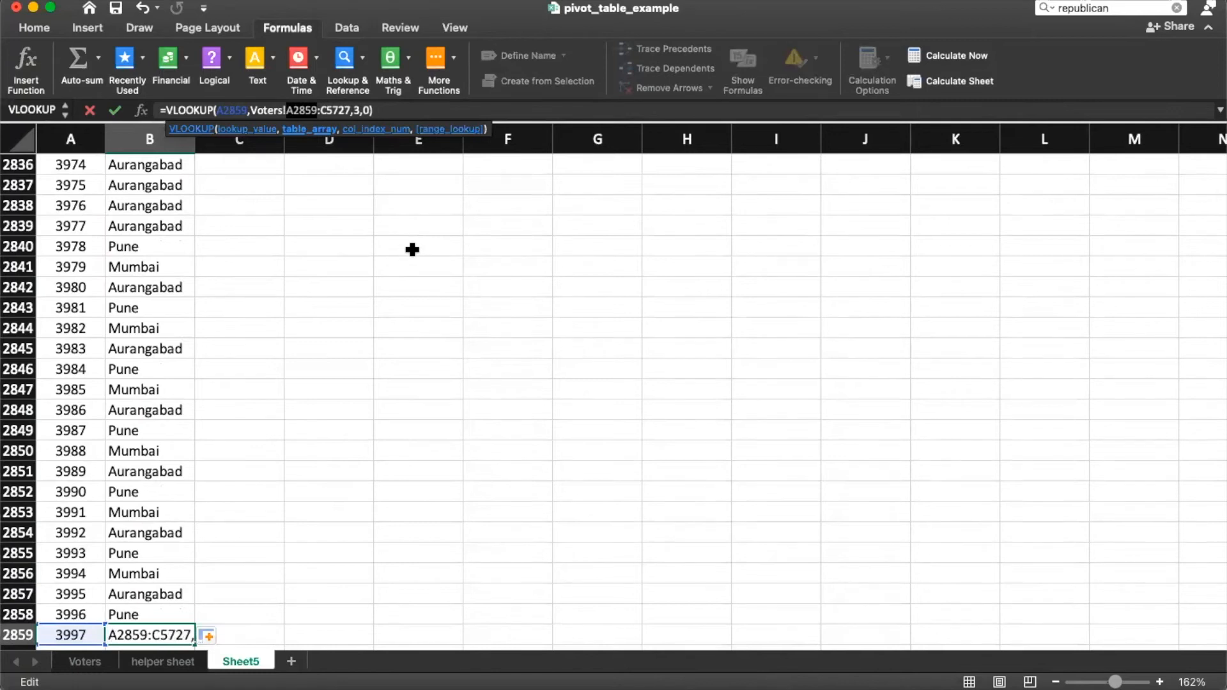
key("Escape")
left_click(177, 223)
key("super+Up")
key("Down")
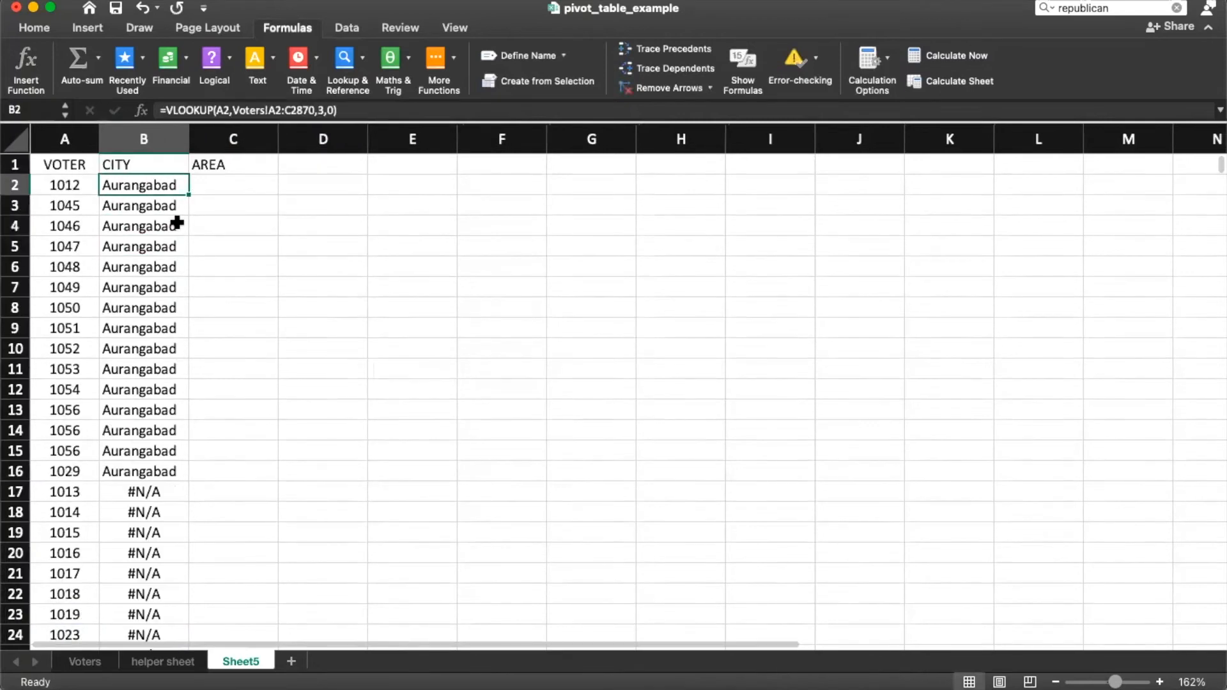
key("Down")
key("Down")
key("Down")
key("Down")
key("Down")
key("Down")
key("Down")
key("Down")
key("Down")
key("Down")
key("Down")
key("Down")
key("Down")
key("Down")
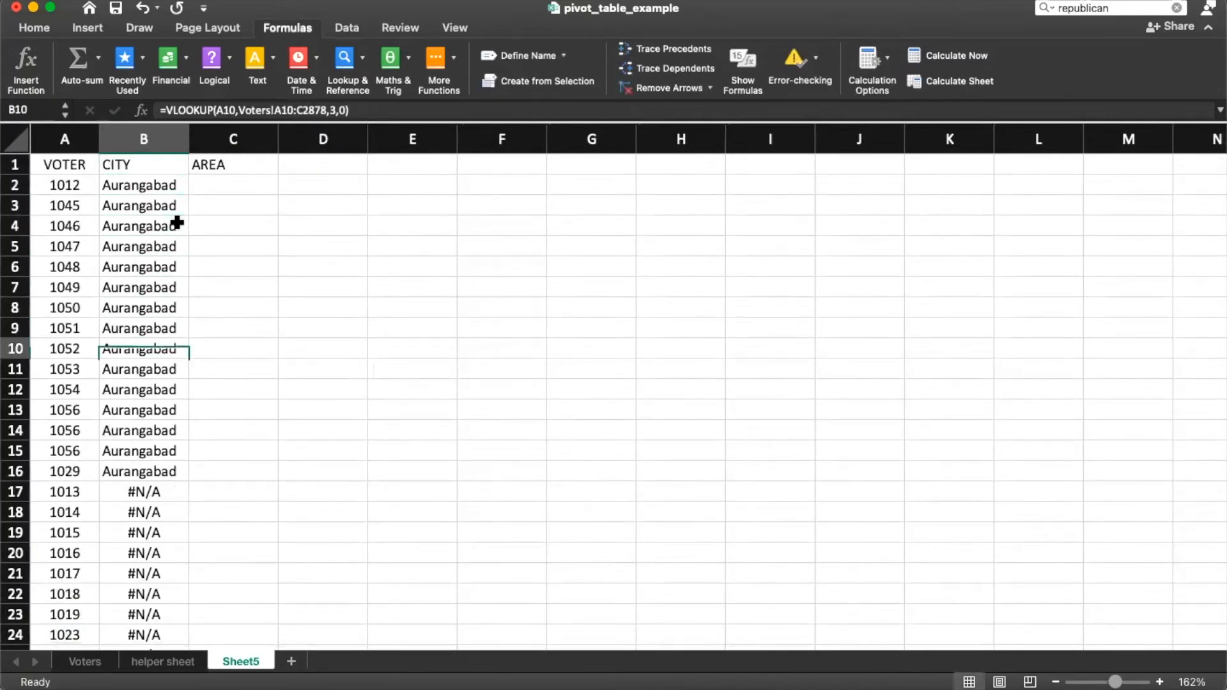
key("Down")
key("Down")
key("Up")
key("Up")
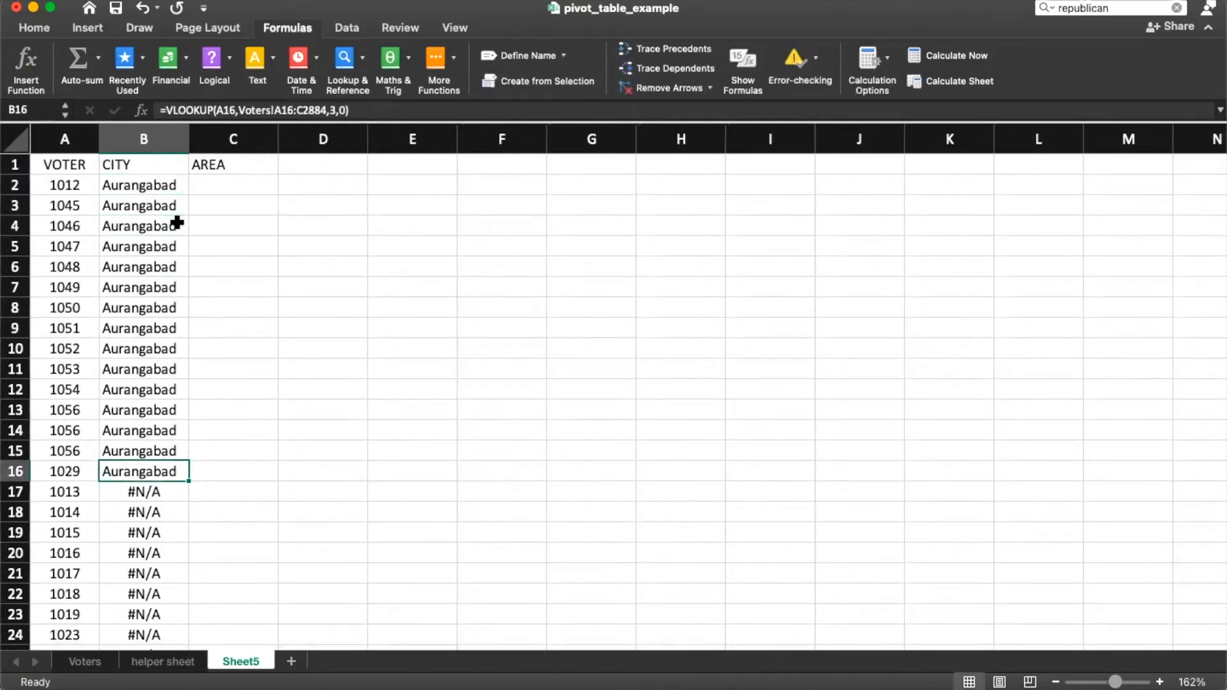
key("Down")
key("F2")
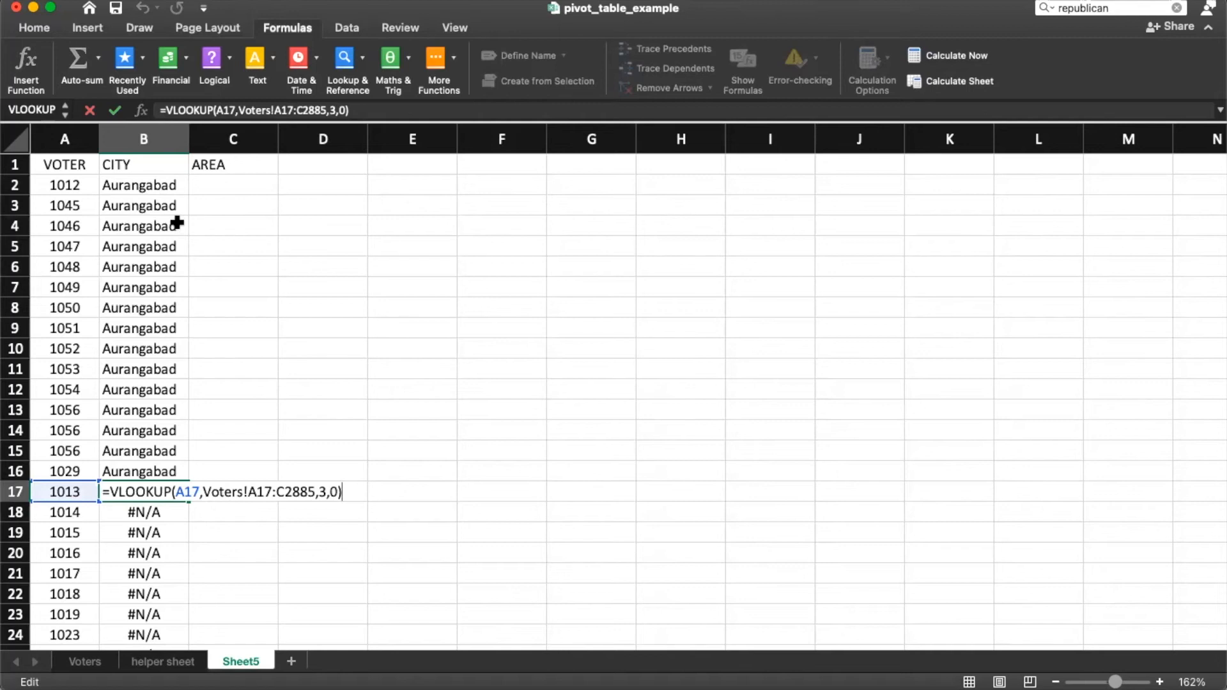
key("Escape")
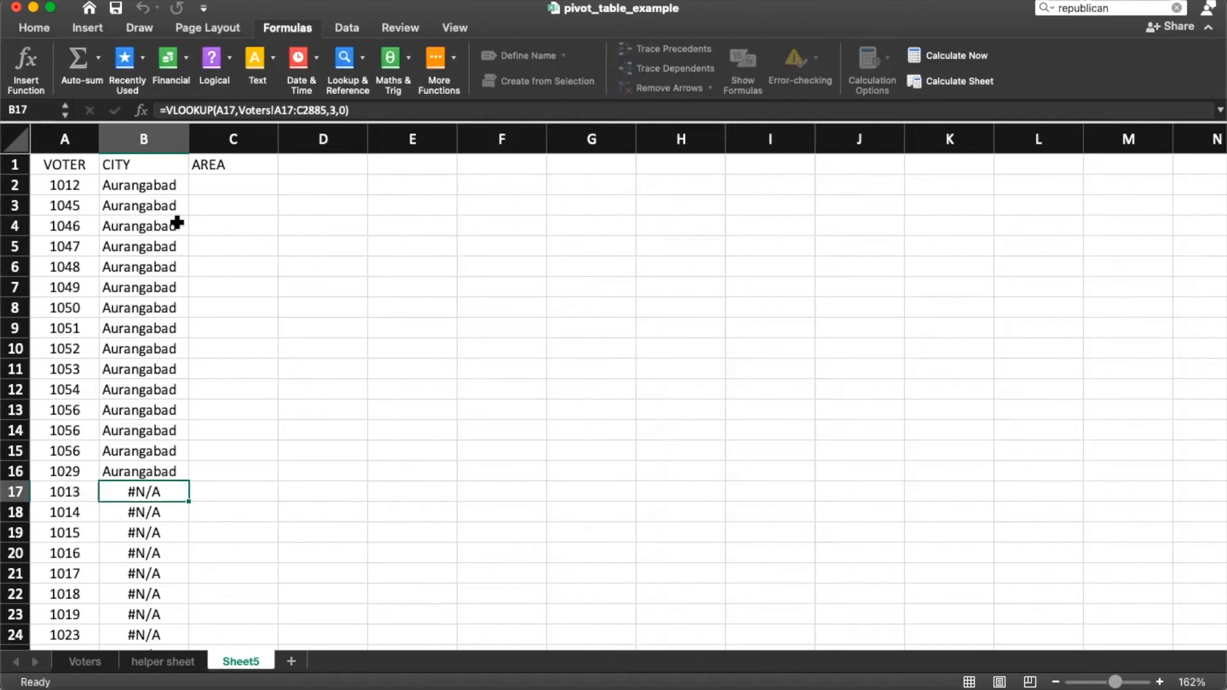
Step: Search the workbook for voter 1013 to check why its city is #N/A
scroll(154, 486, "down", 5)
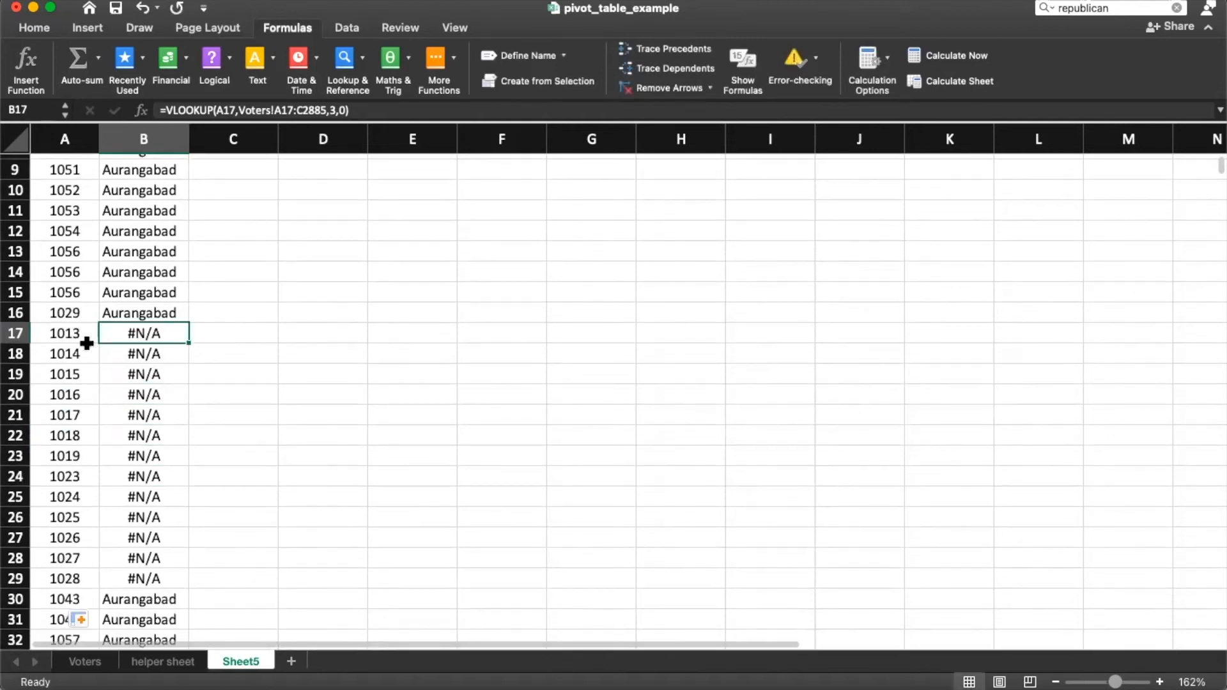
left_click(80, 333)
key("cmd+c")
key("super+f")
key("super+v")
key("Return")
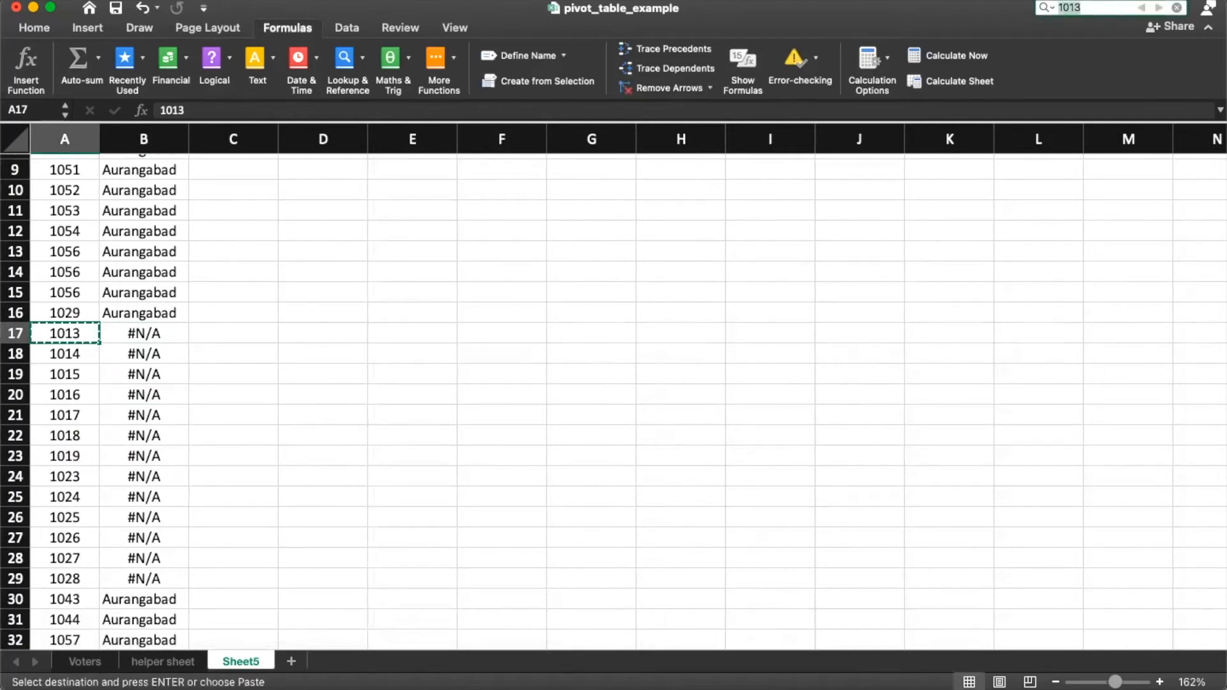
key("Escape")
Step: Delete rows 17–29 with #N/A cities and check the formula in B15
left_click(92, 414)
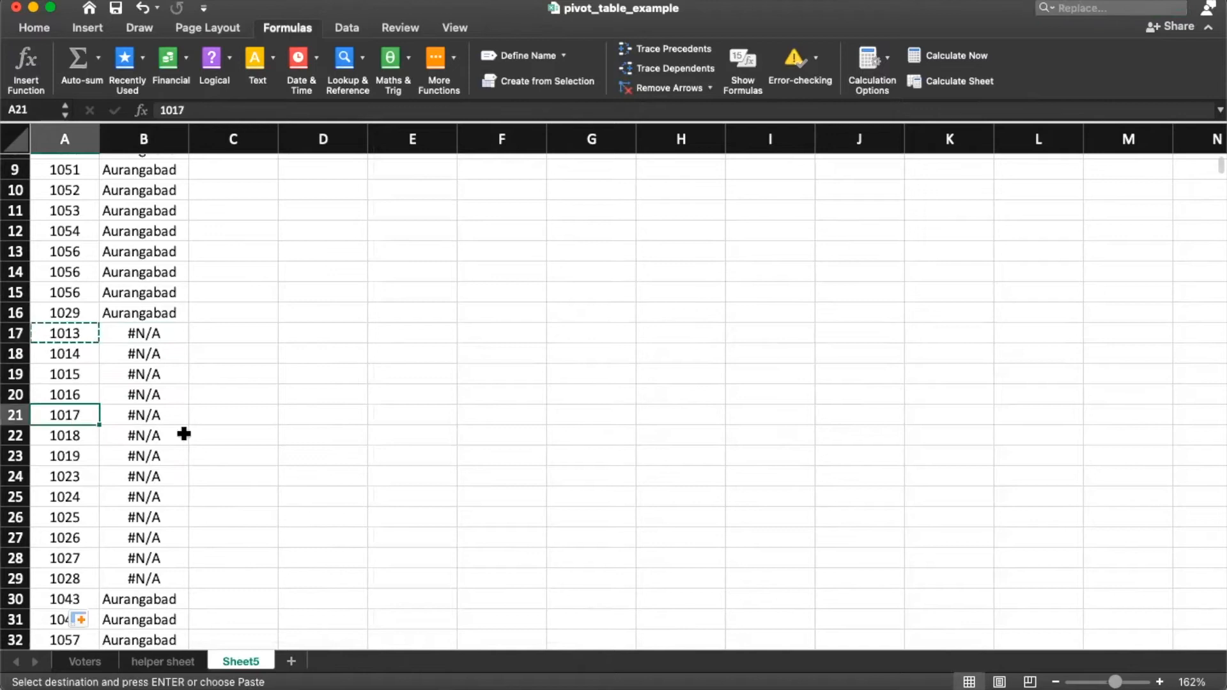
left_click_drag(16, 333, 22, 576)
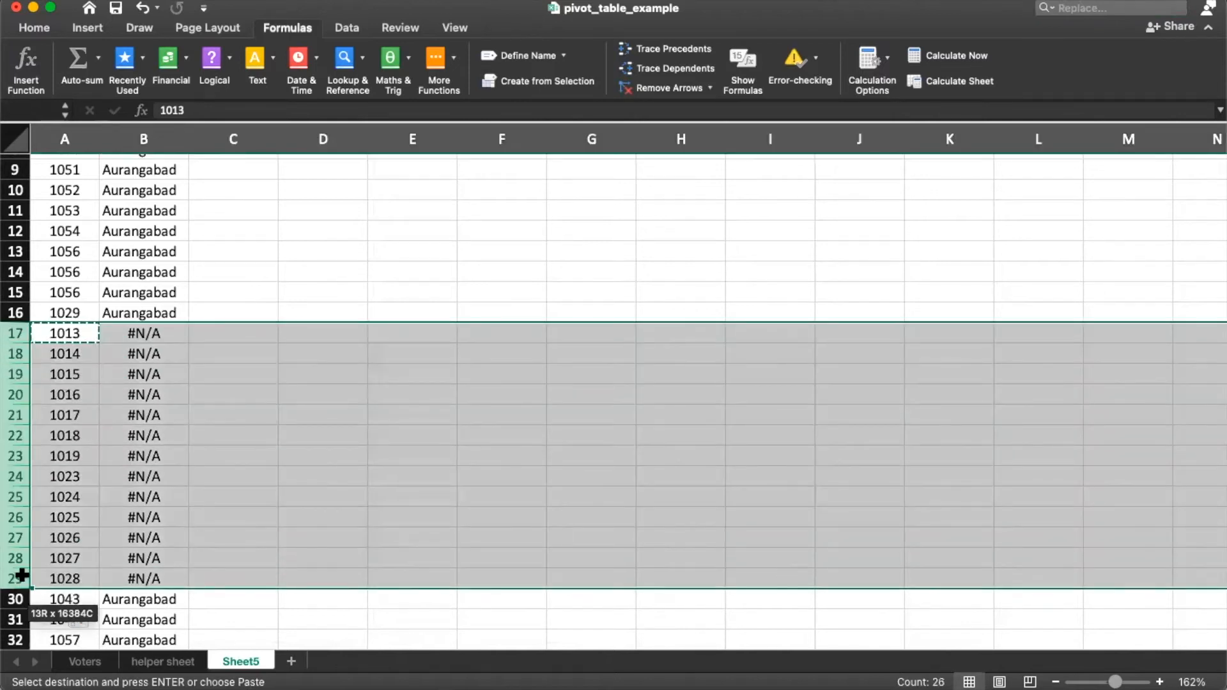
right_click(13, 431)
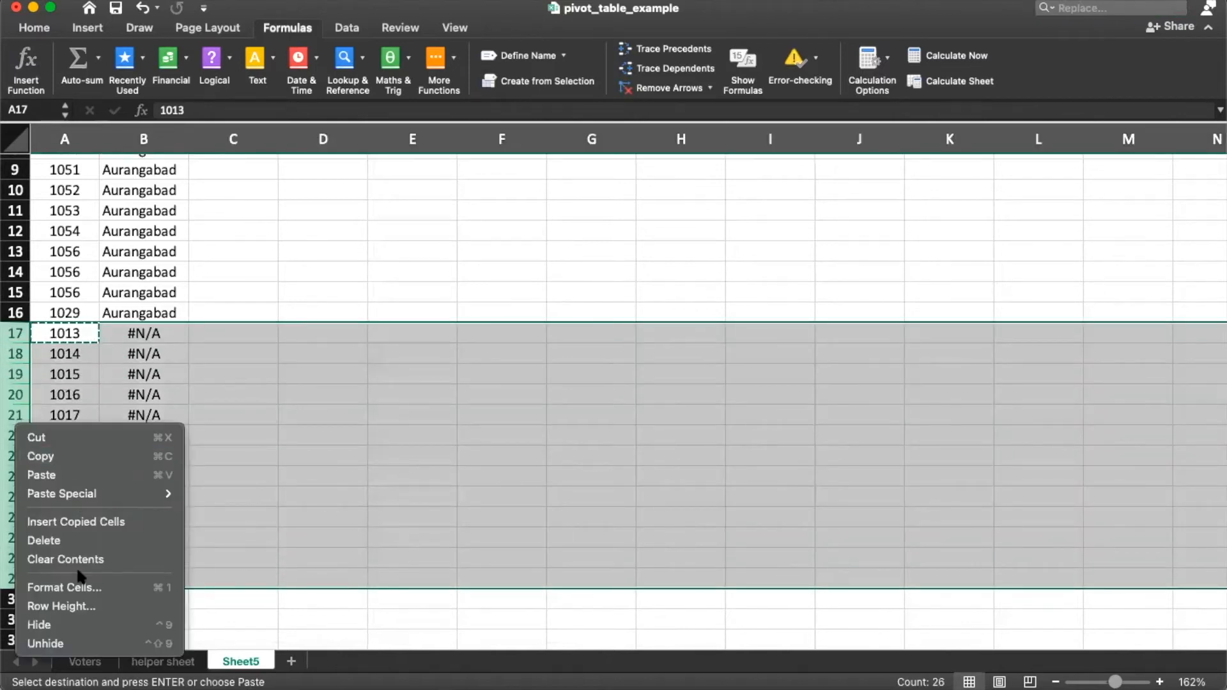
left_click(43, 540)
left_click(233, 374)
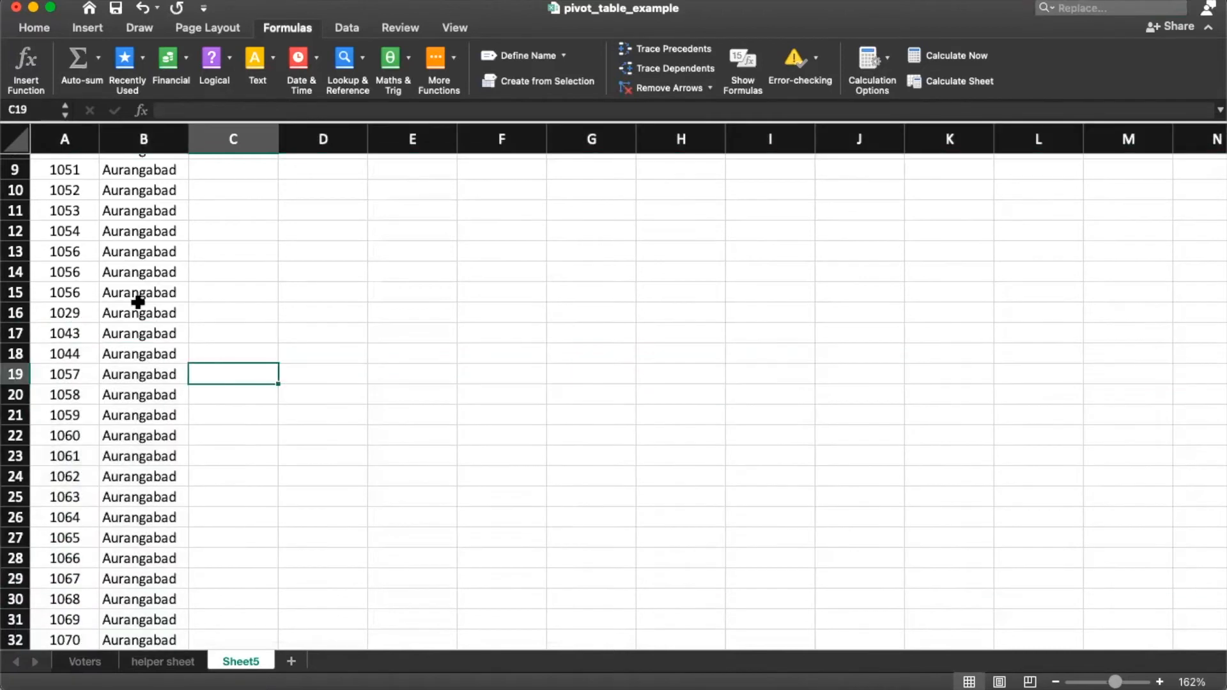
left_click(138, 300)
scroll(228, 296, "up", 4)
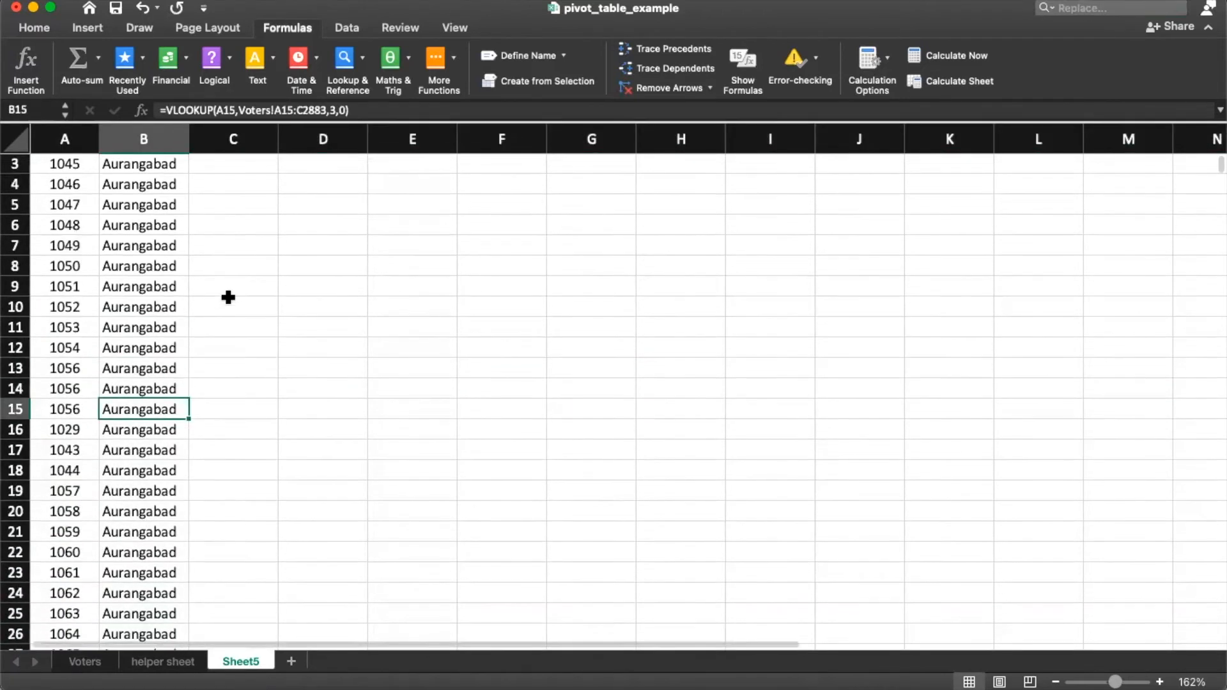
Step: Enter =VLOOKUP(A2,Voters!A2:D2870,4,0) in C2 and fill it down, showing Cidco
left_click(237, 183)
type("=vlookup(A2,")
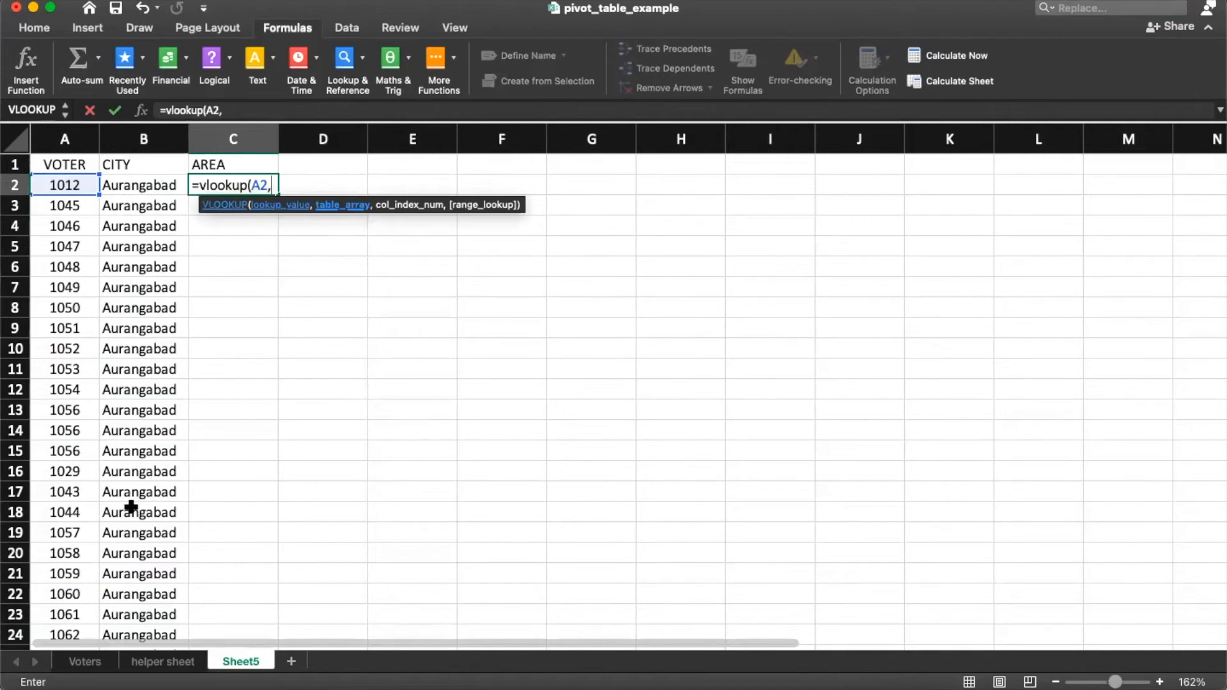
left_click(93, 665)
left_click(85, 290)
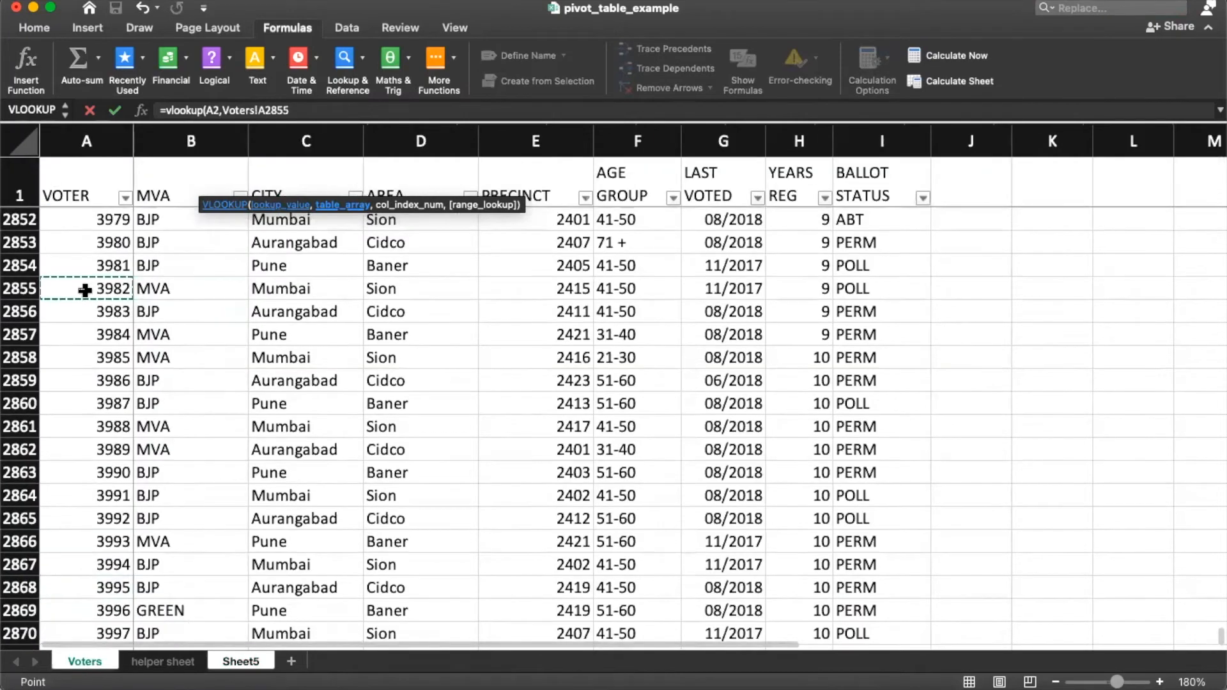
key("ctrl+Home")
key("shift+Right")
key("shift+Right")
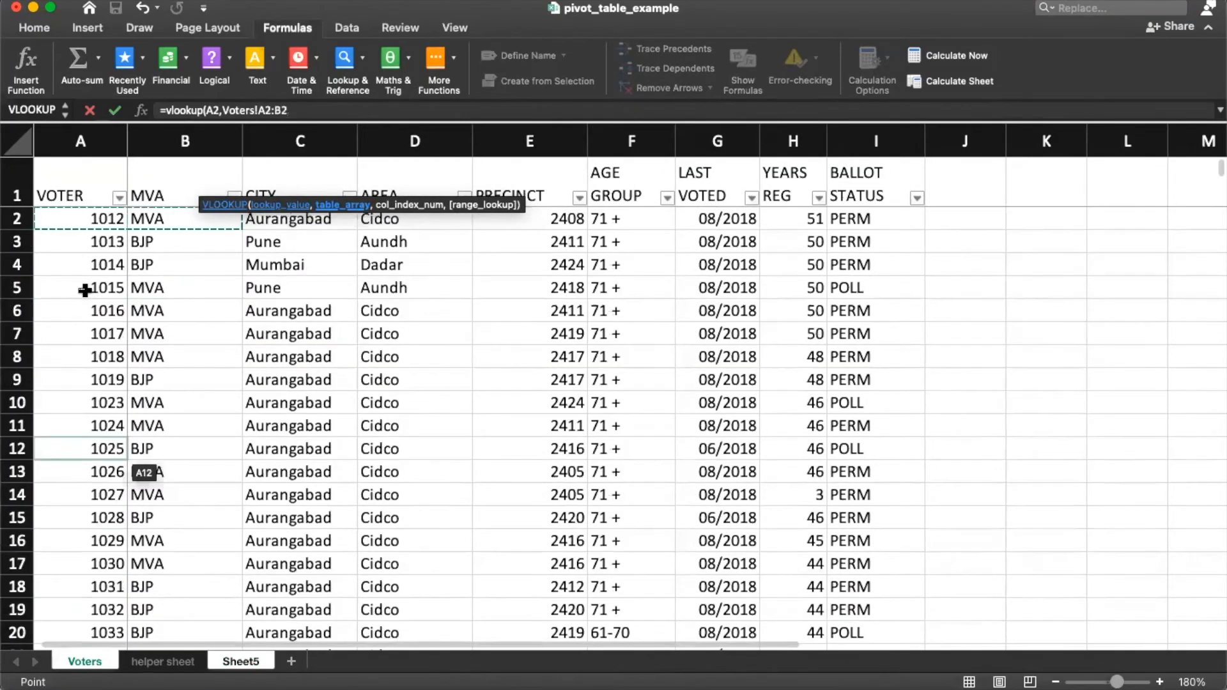
key("shift+Right")
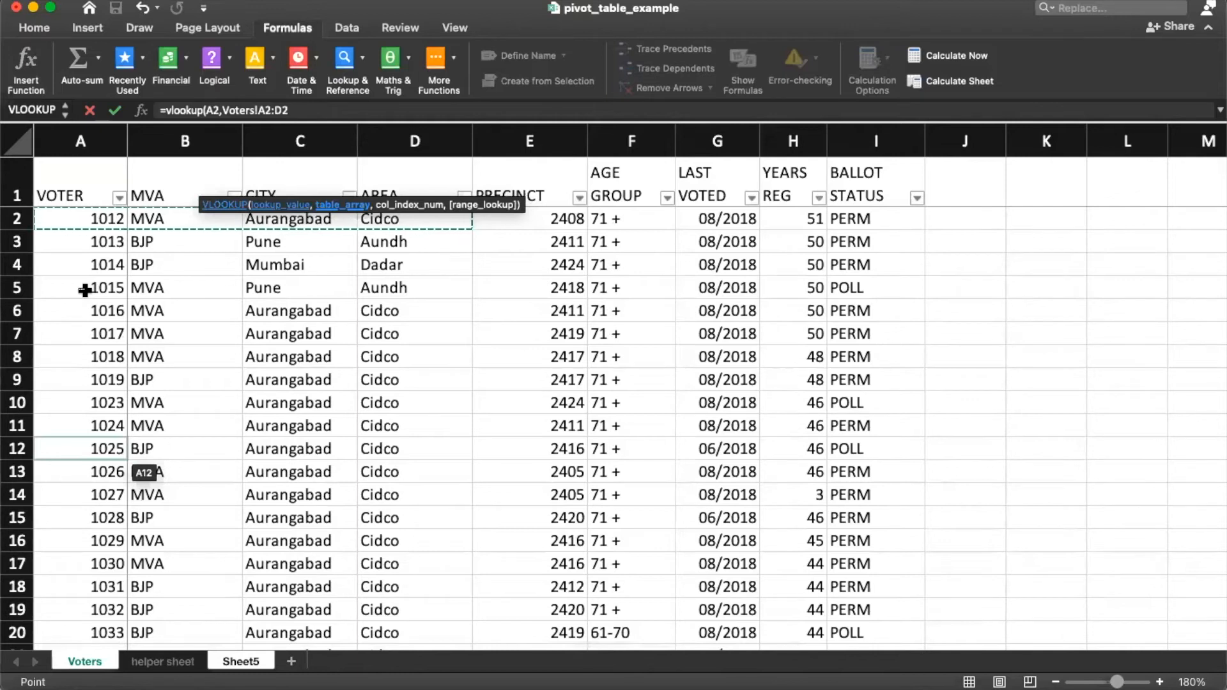
key("ctrl+shift+Down")
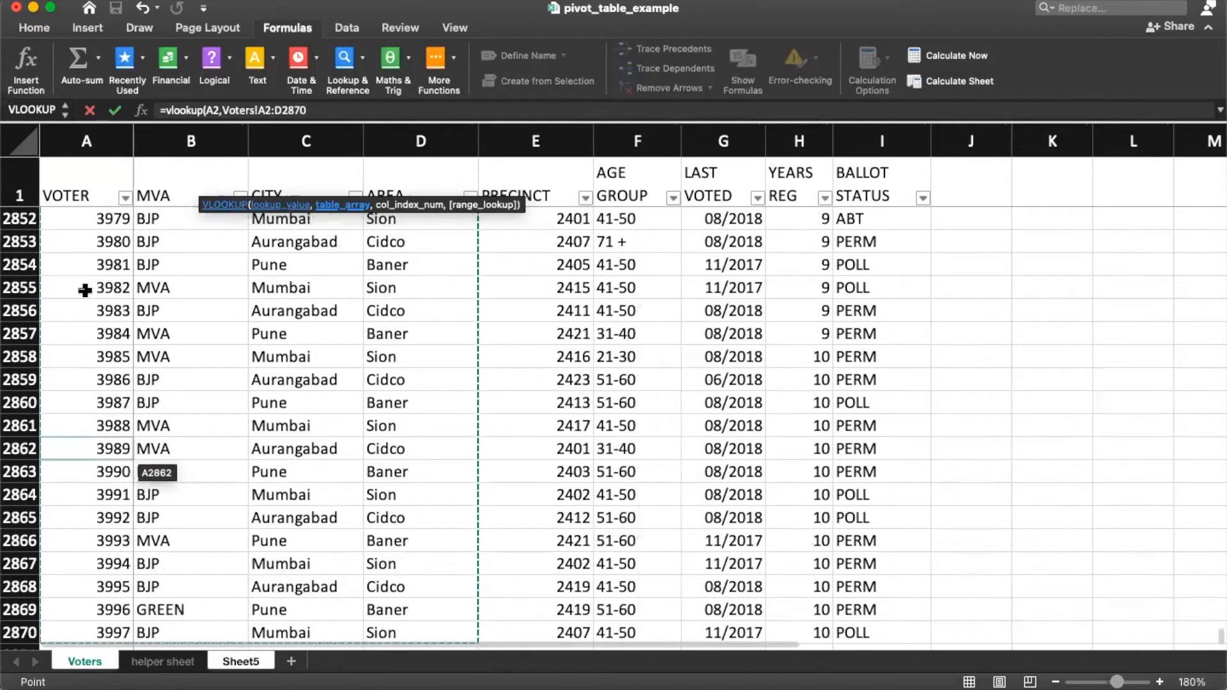
type(",4,0")
key("Return")
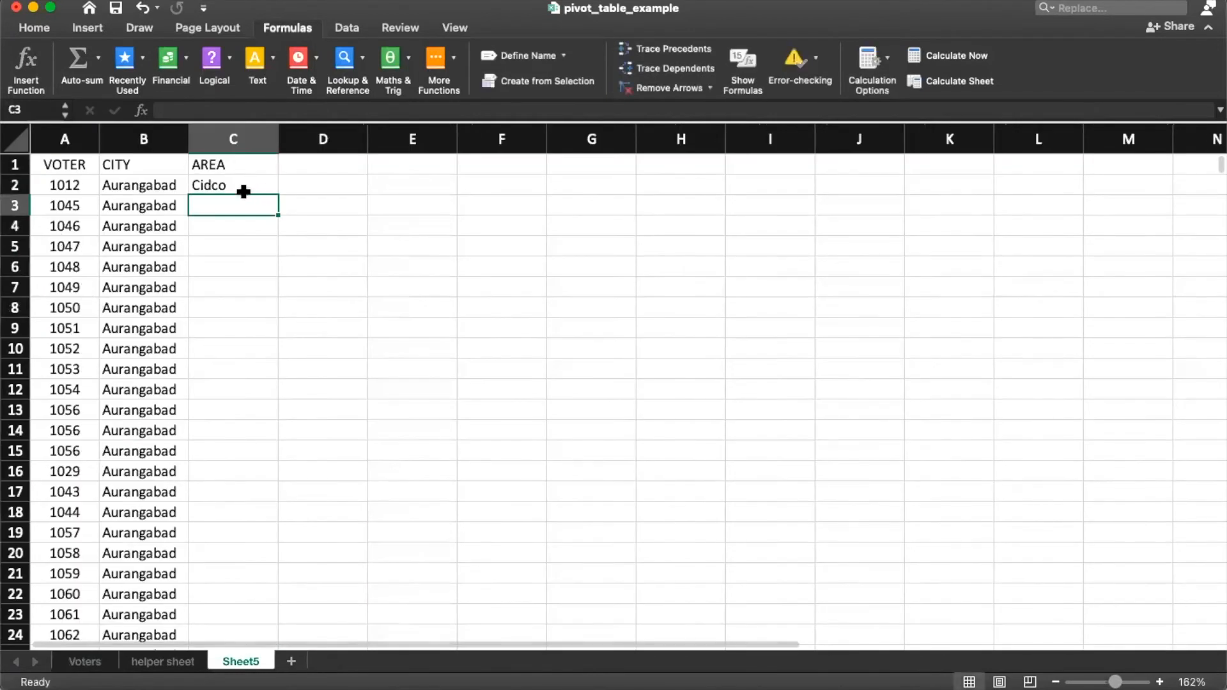
left_click(274, 188)
double_click(277, 194)
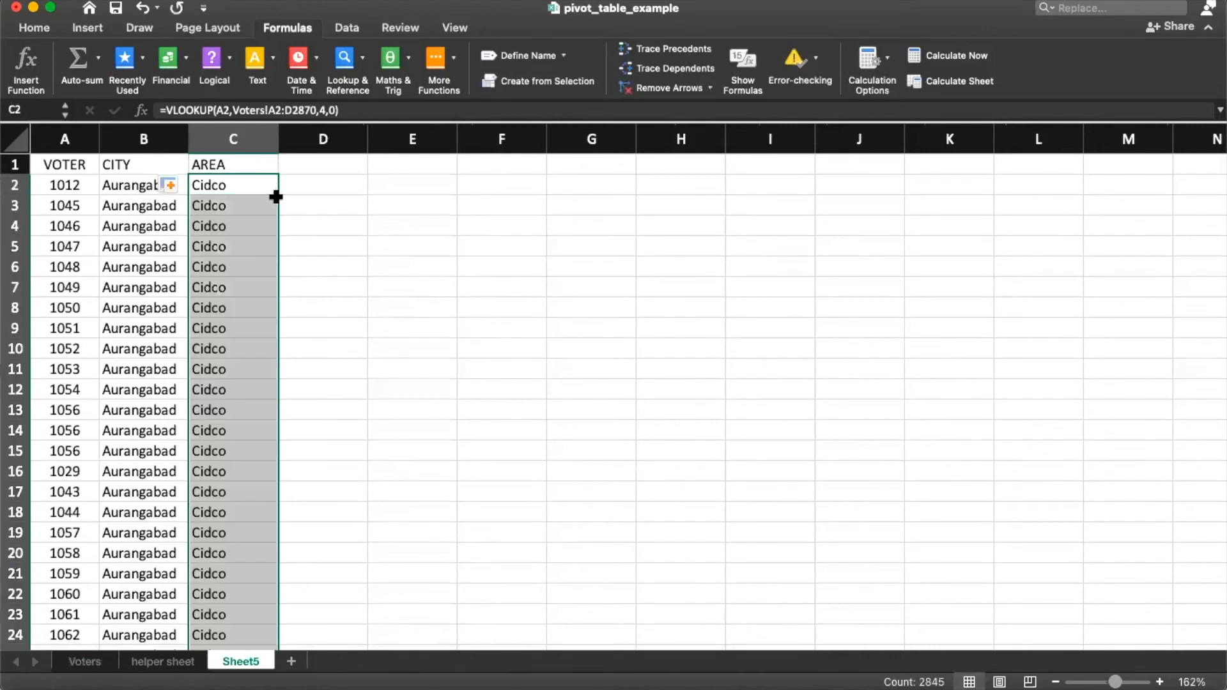
scroll(266, 219, "down", 5)
left_click(249, 252)
key("super+Down")
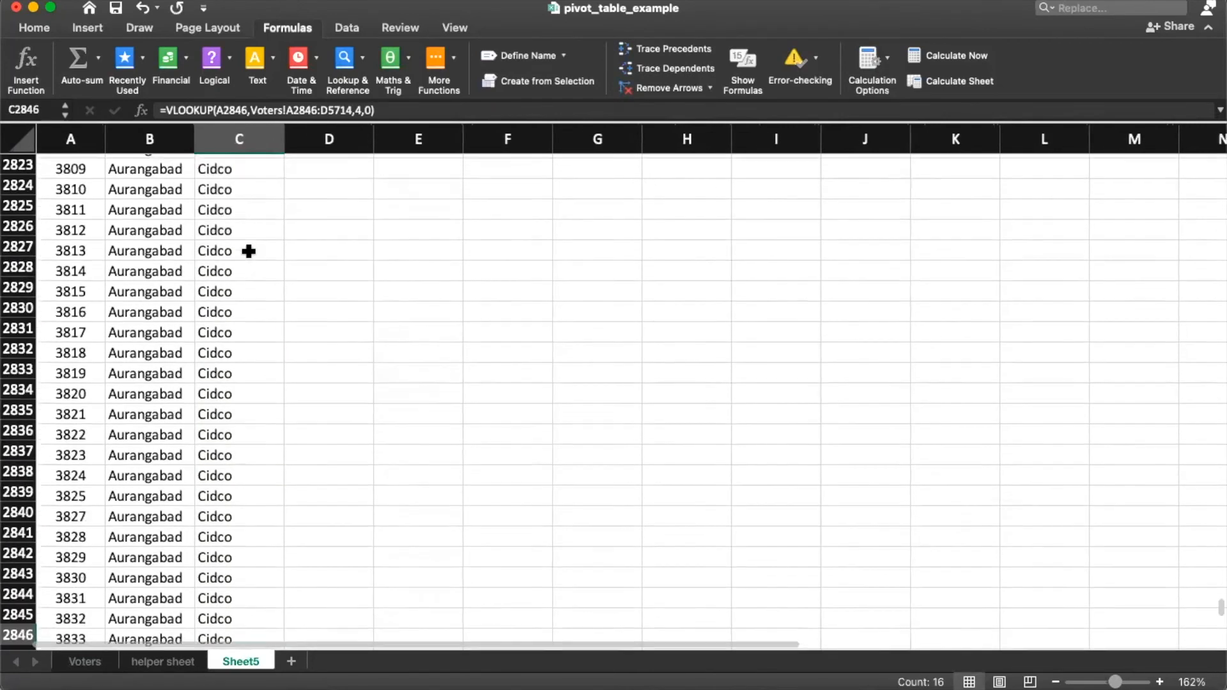
key("Up")
key("Up")
key("Up")
key("Up")
key("Up")
key("Up")
key("Up")
key("Up")
key("Up")
key("Up")
key("Up")
key("Up")
key("Up")
key("Up")
key("Up")
key("Up")
key("Up")
key("Up")
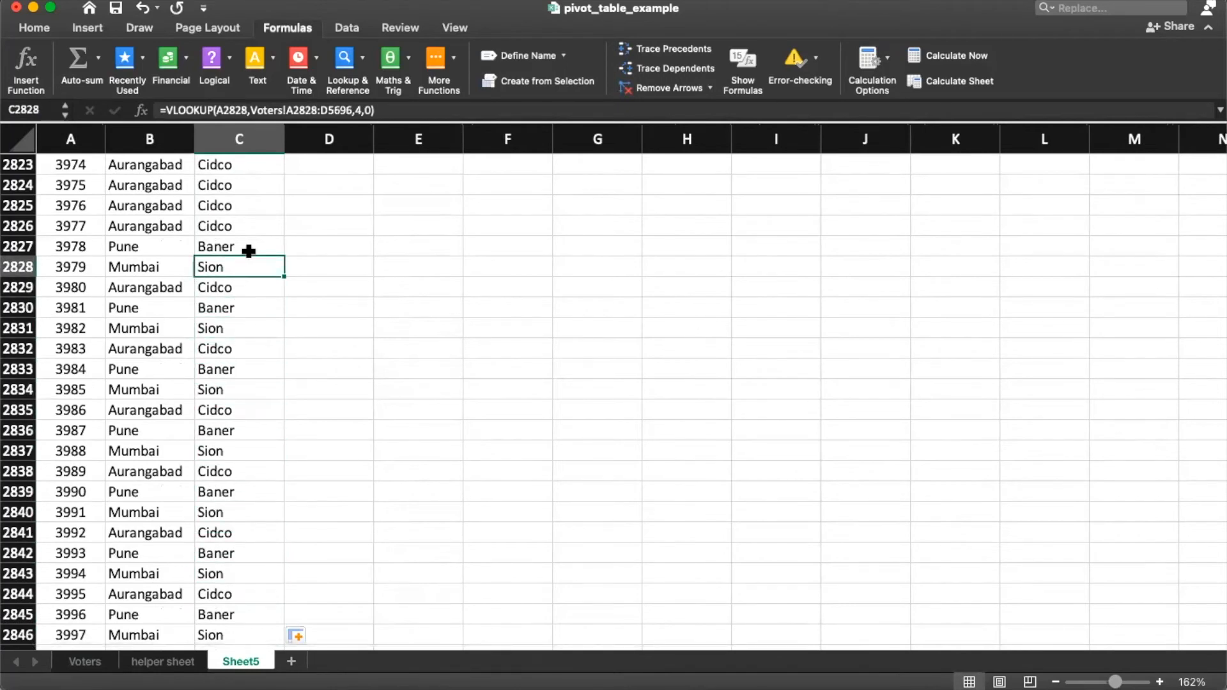
left_click(162, 387)
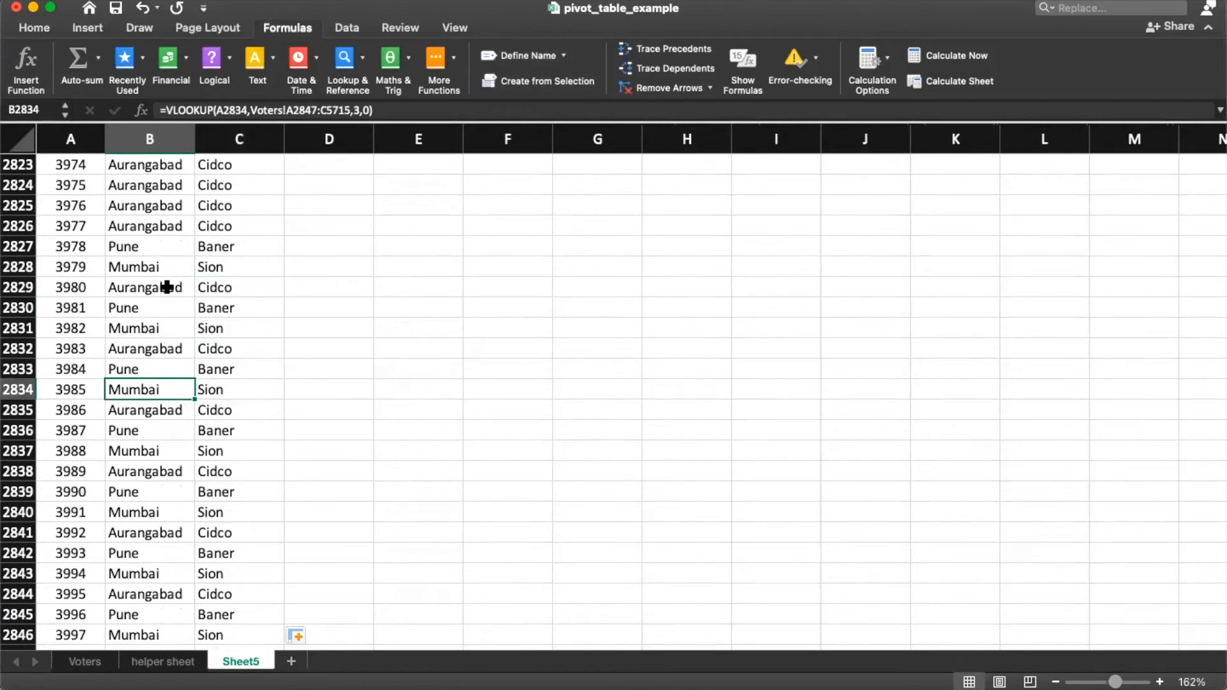
left_click(142, 283)
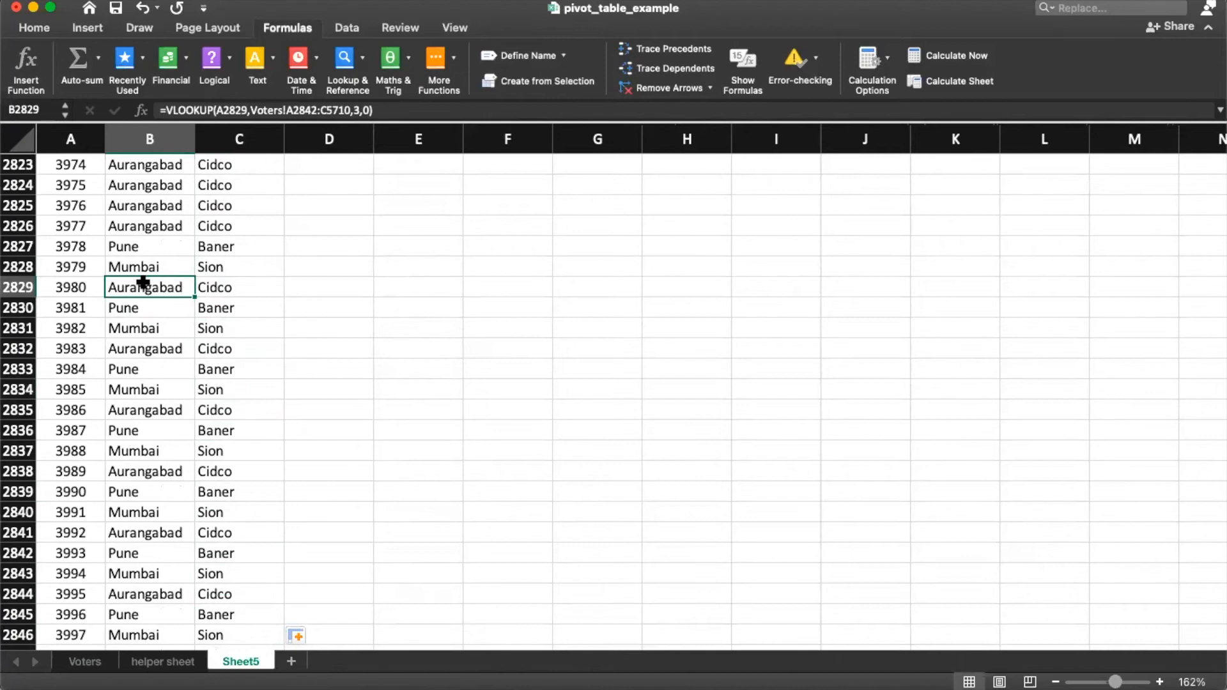
key("ctrl+Up")
key("Down")
key("Left")
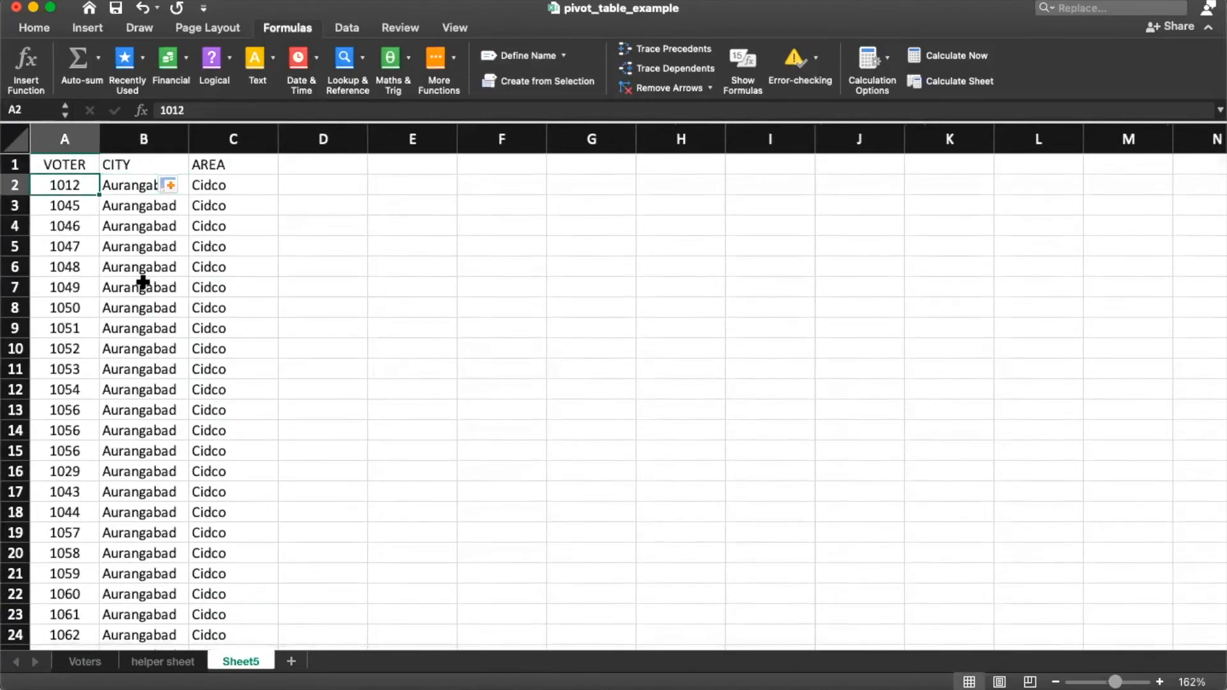
Step: Copy the CITY and AREA results and paste them back in place
key("Right")
key("shift+Right")
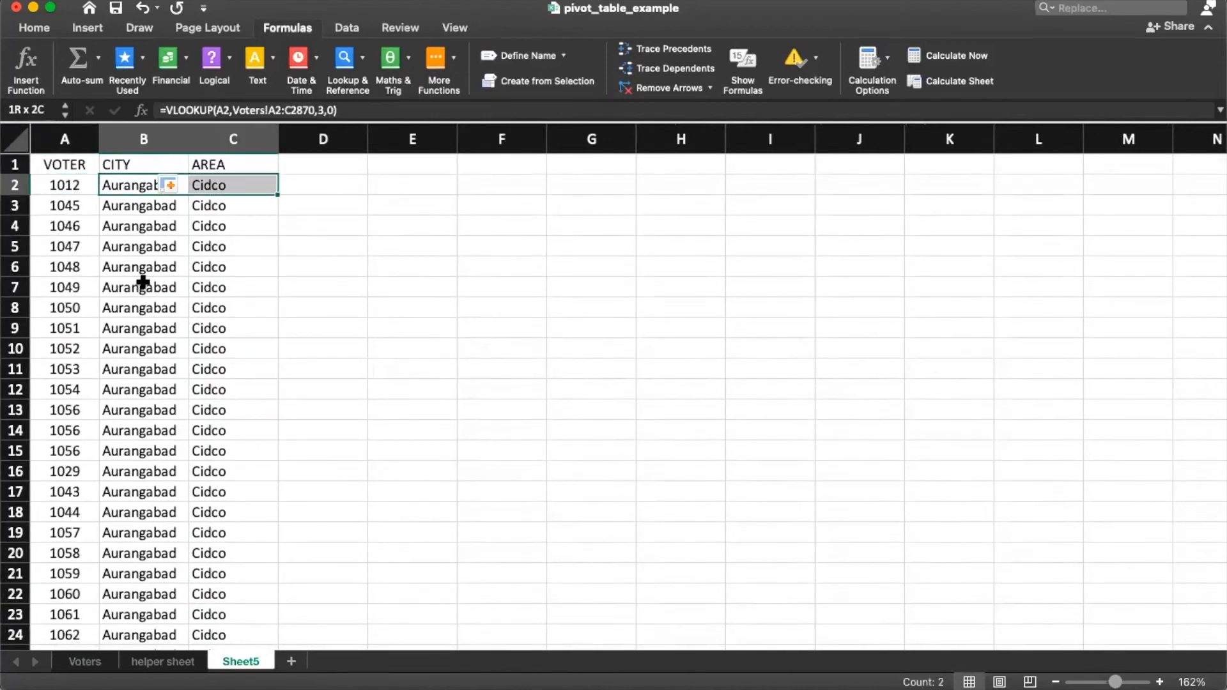
key("ctrl+shift+Down")
key("super+c")
key("super+v")
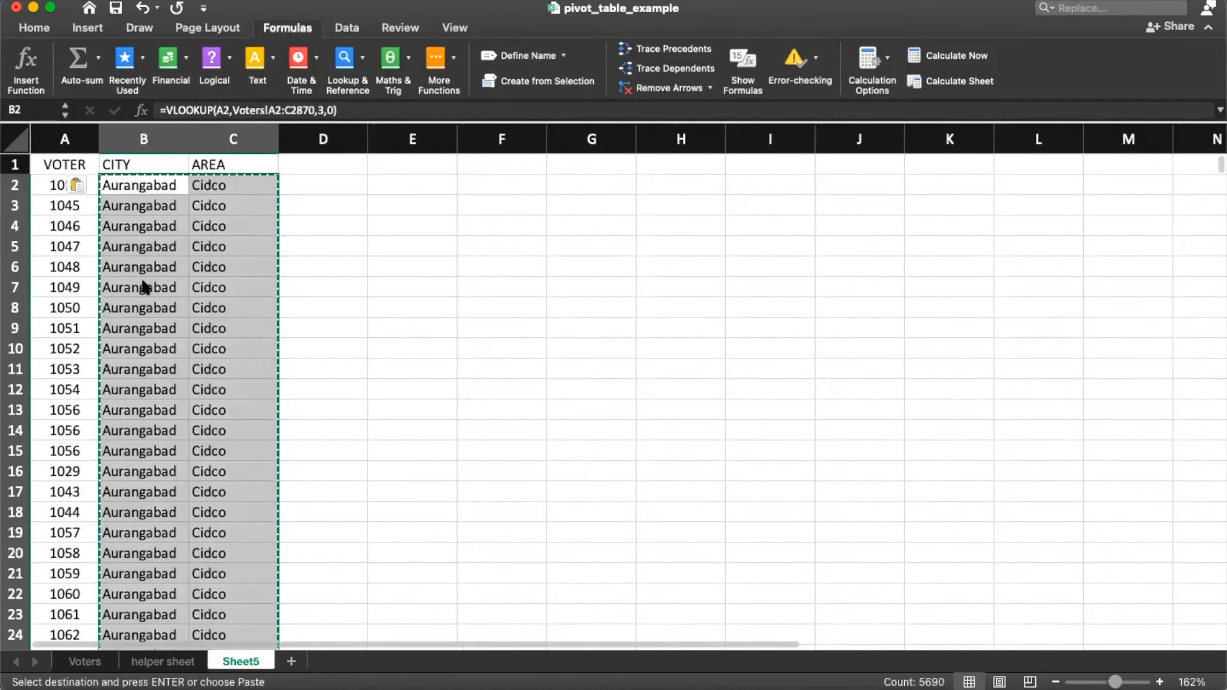
key("Escape")
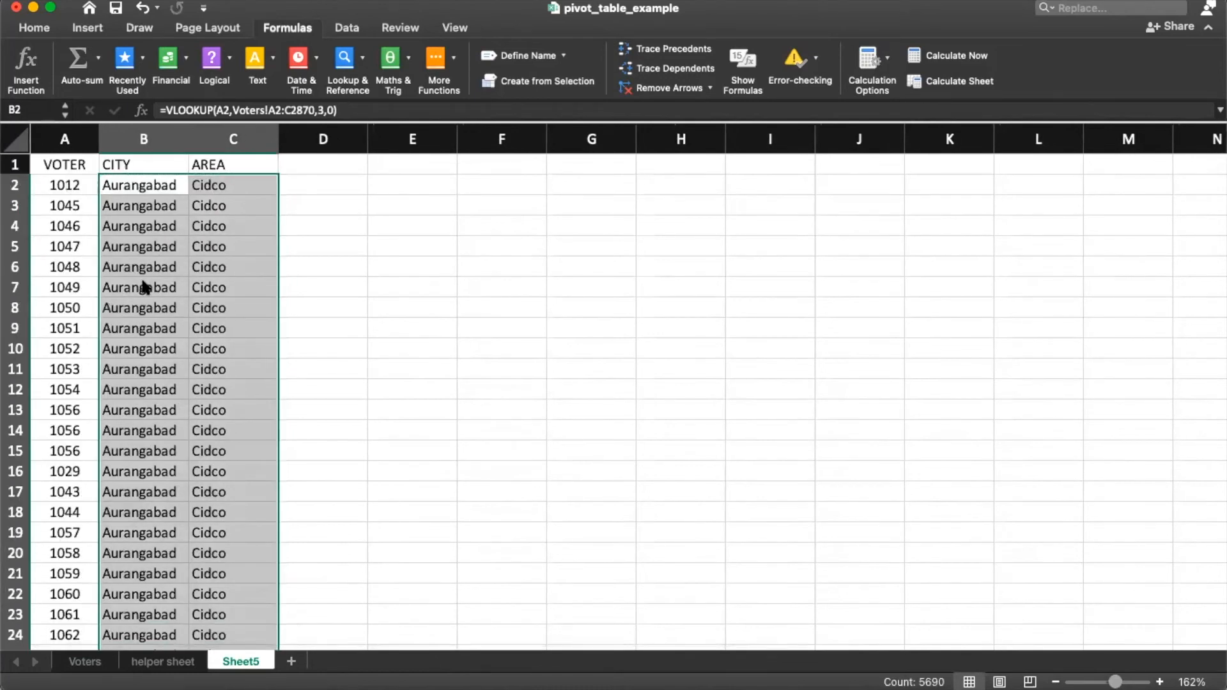
Step: Delete all voter data in A2:C2846, leaving only headings, and settle on A2
left_click(134, 349)
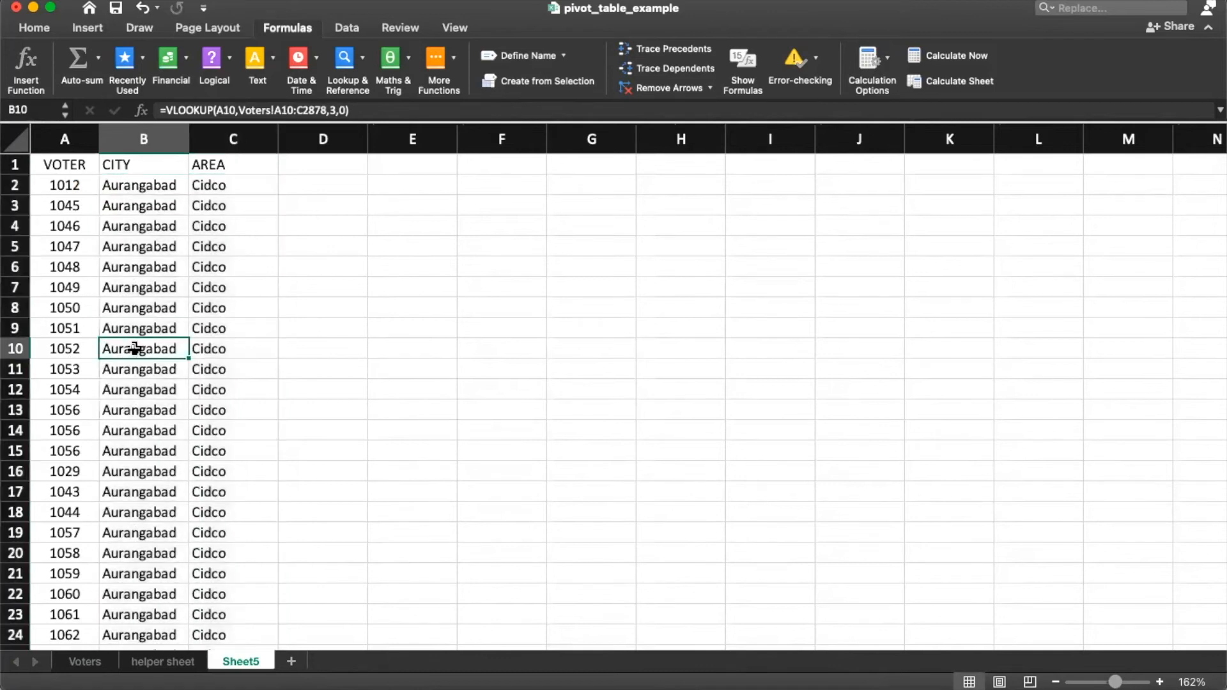
left_click(91, 189)
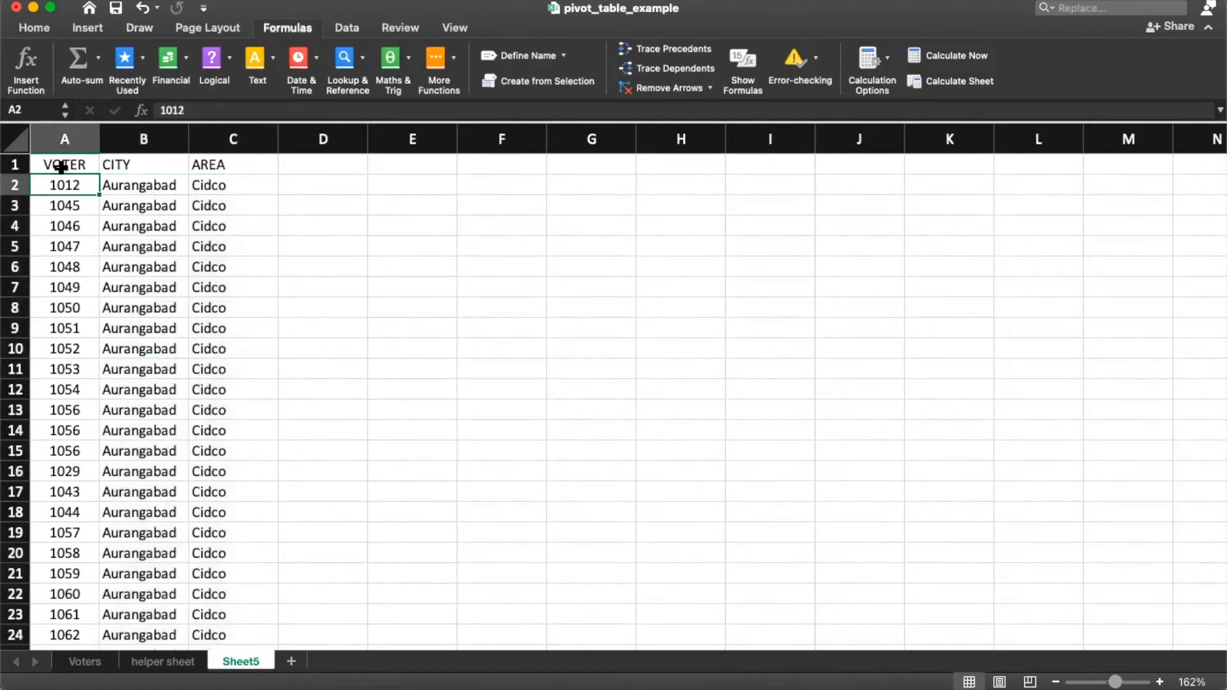
key("shift+Right")
key("shift+Right")
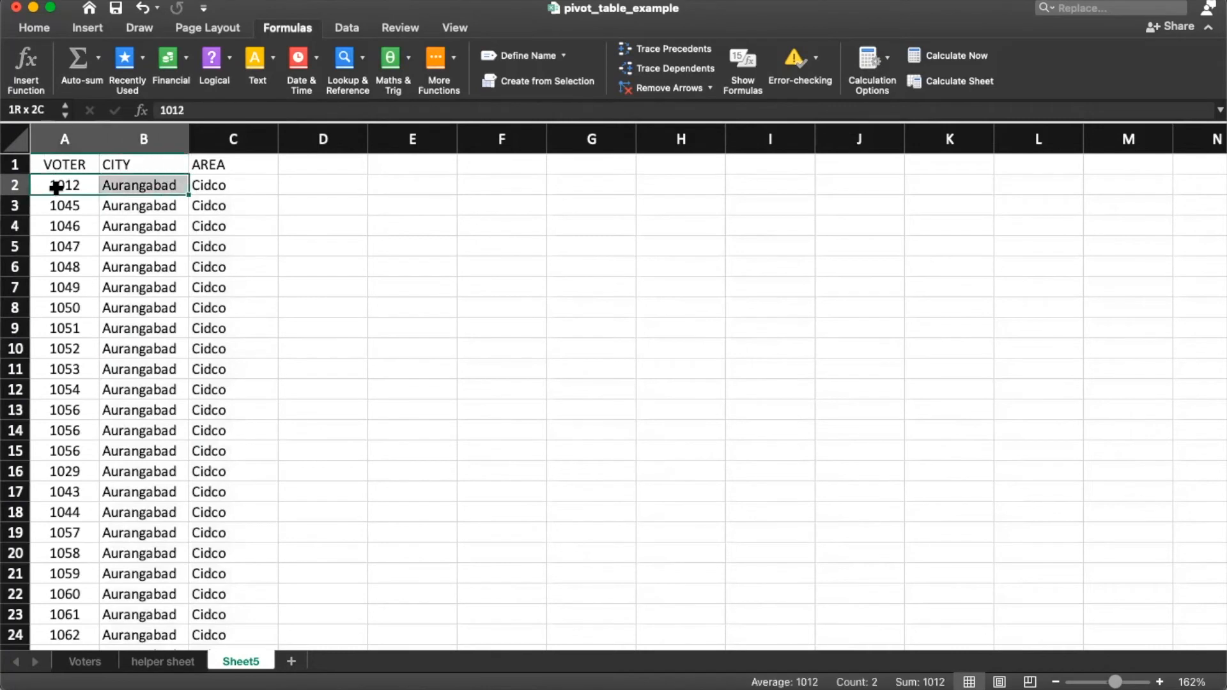
key("super+shift+Down")
key("Delete")
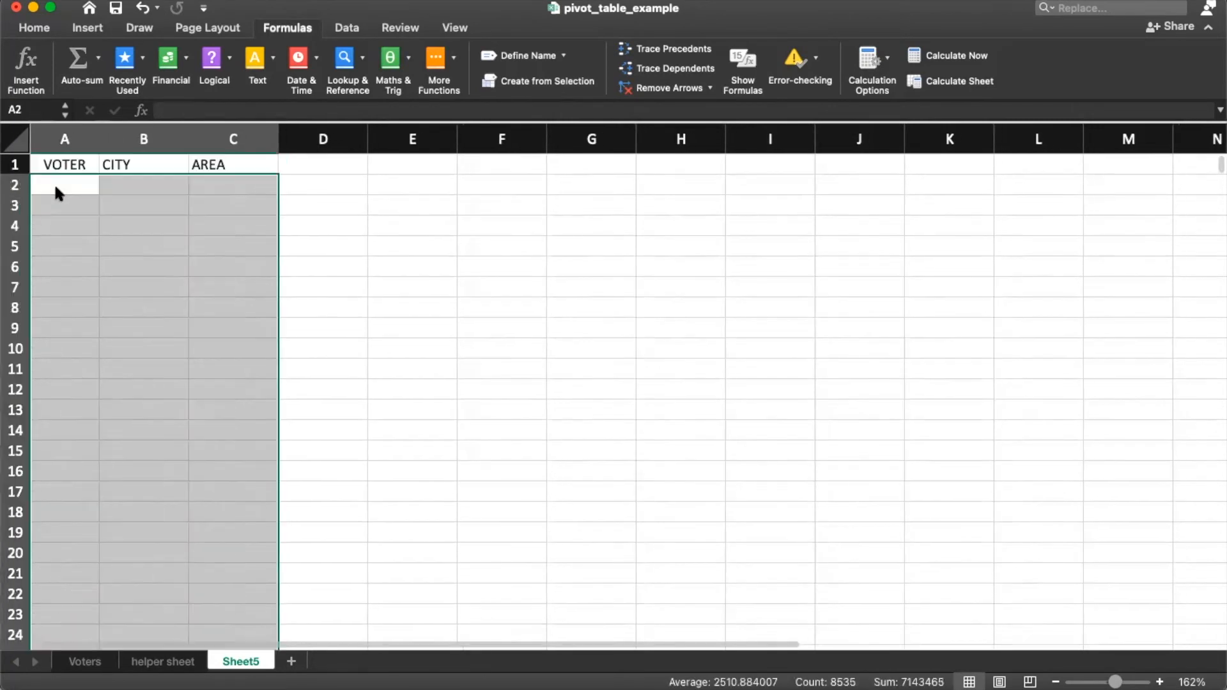
key("Up")
key("Right")
key("Right")
key("Left")
key("Right")
key("Left")
key("Left")
key("Down")
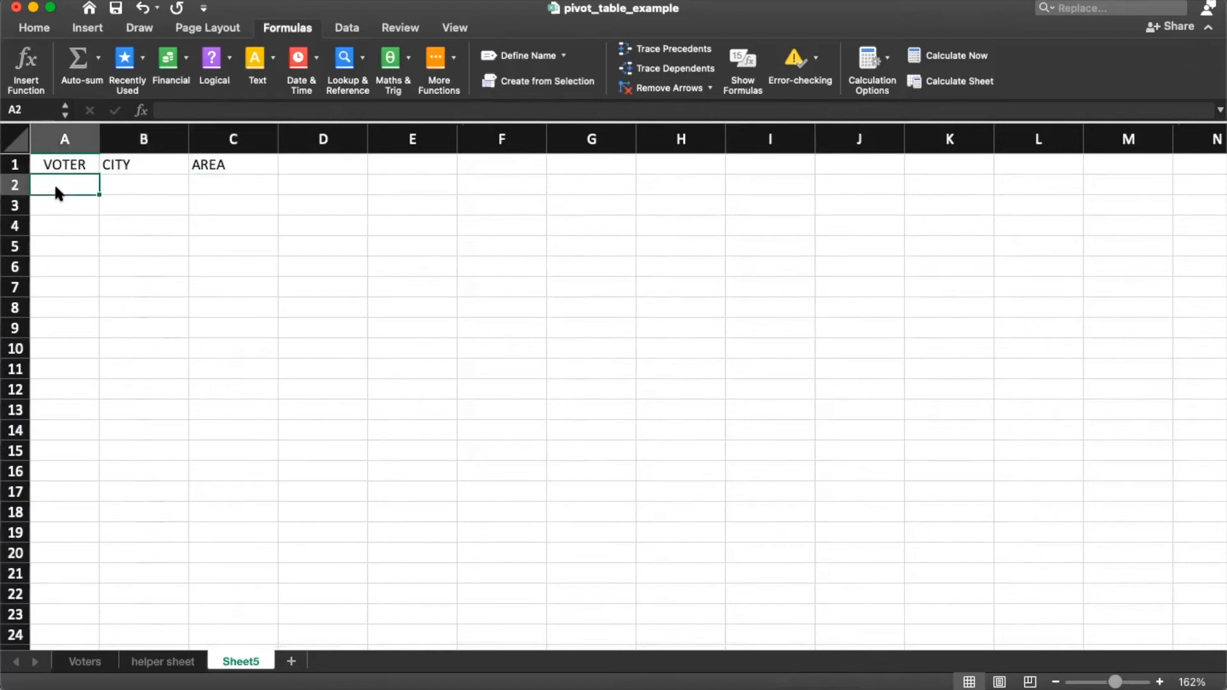
Step: Enter =HLOOKUP(A1,Voters!A1:A2,2,0) in Sheet5's A2 so it returns voter 1012
type("=hlookup(")
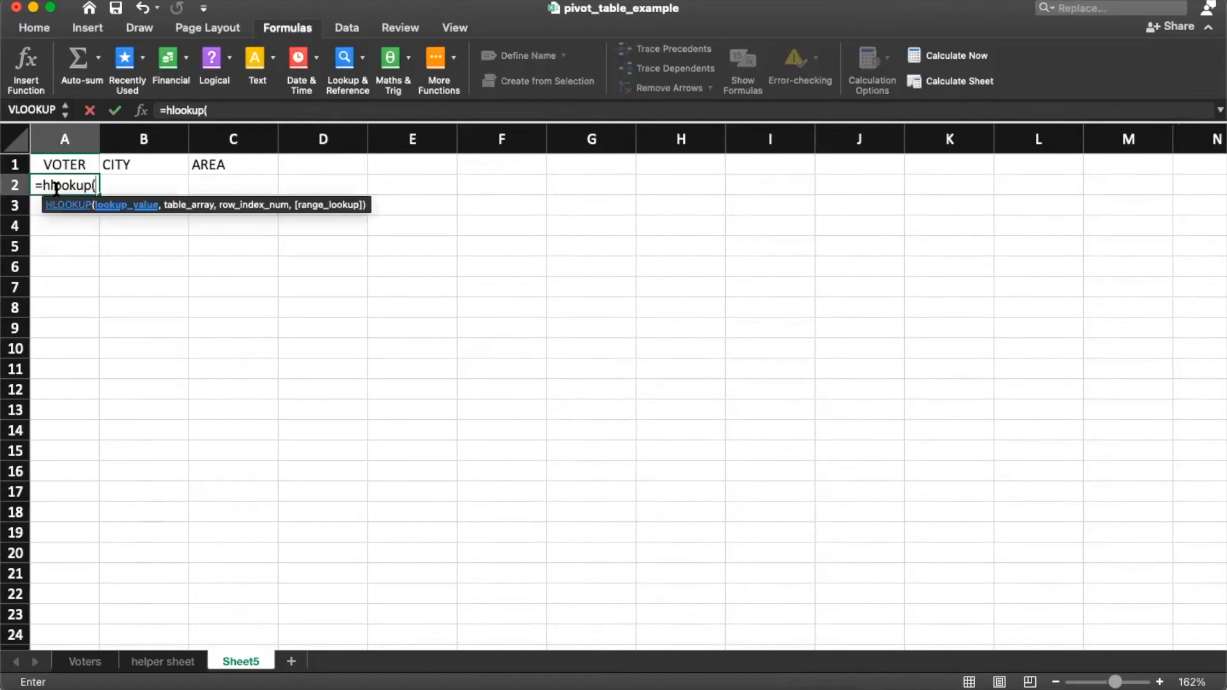
key("Up")
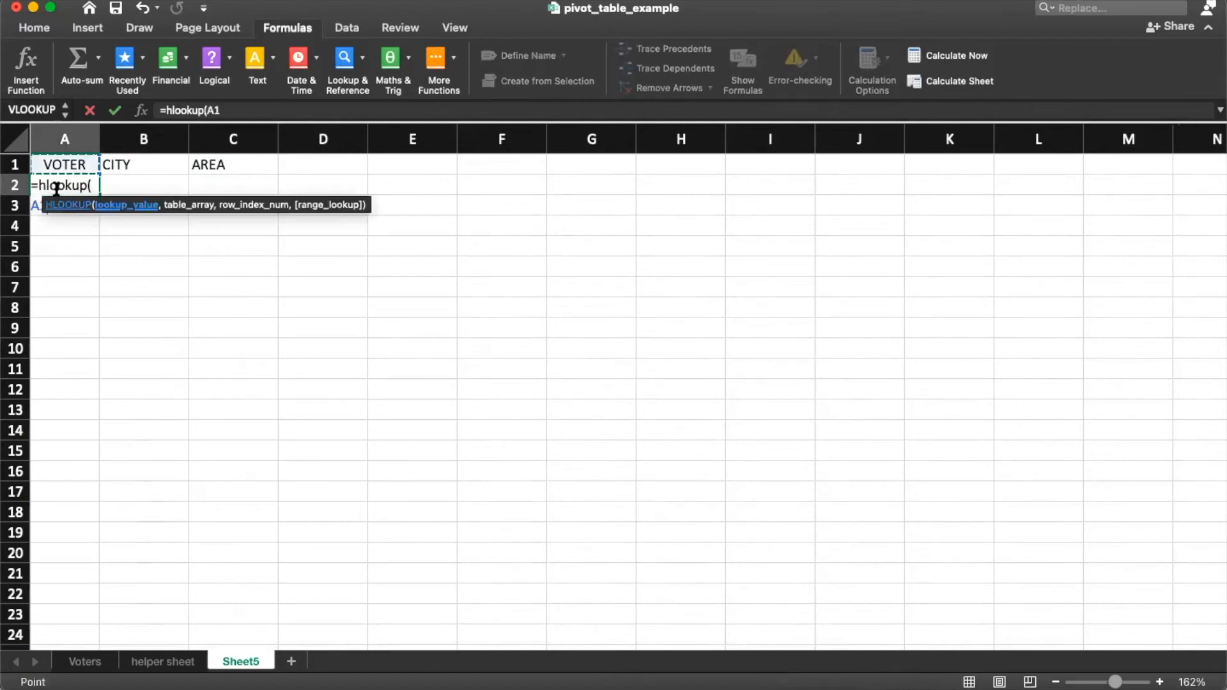
type(",")
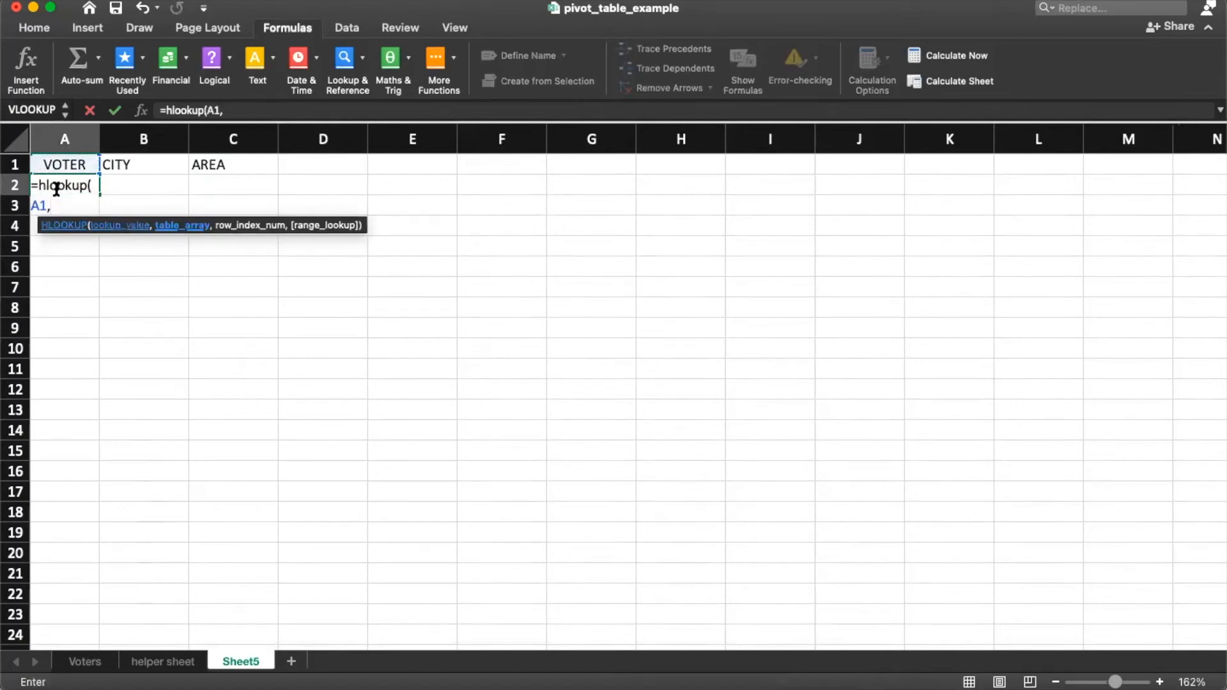
left_click(86, 662)
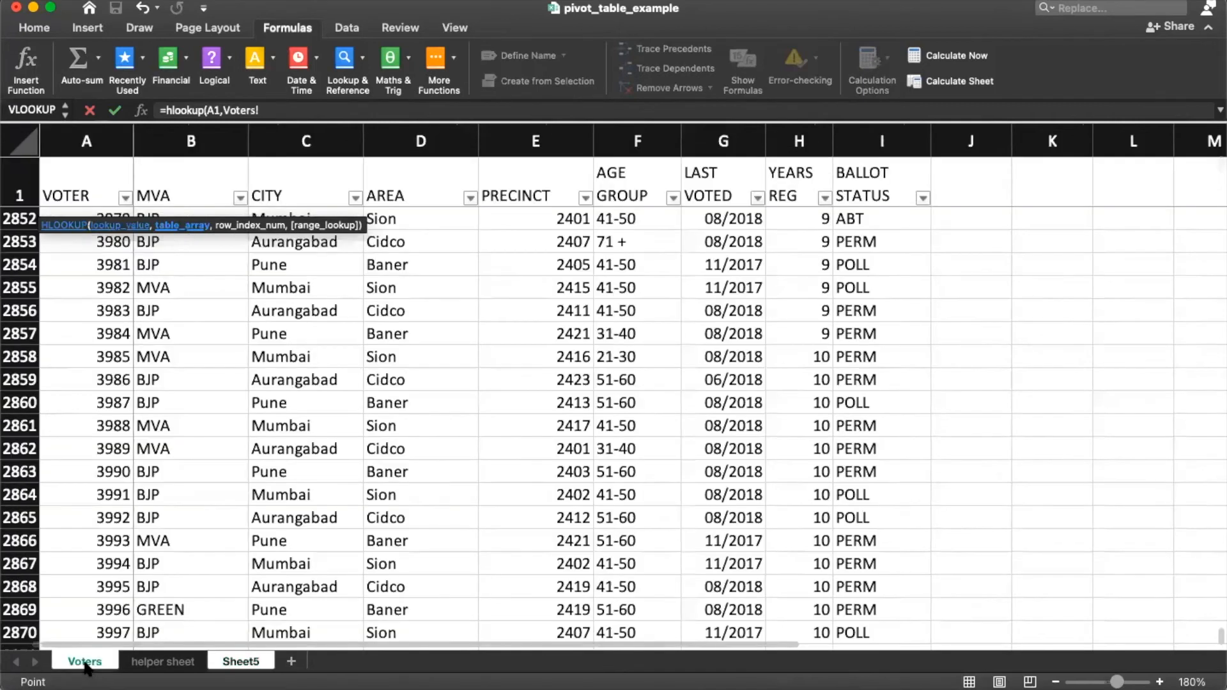
left_click(76, 194)
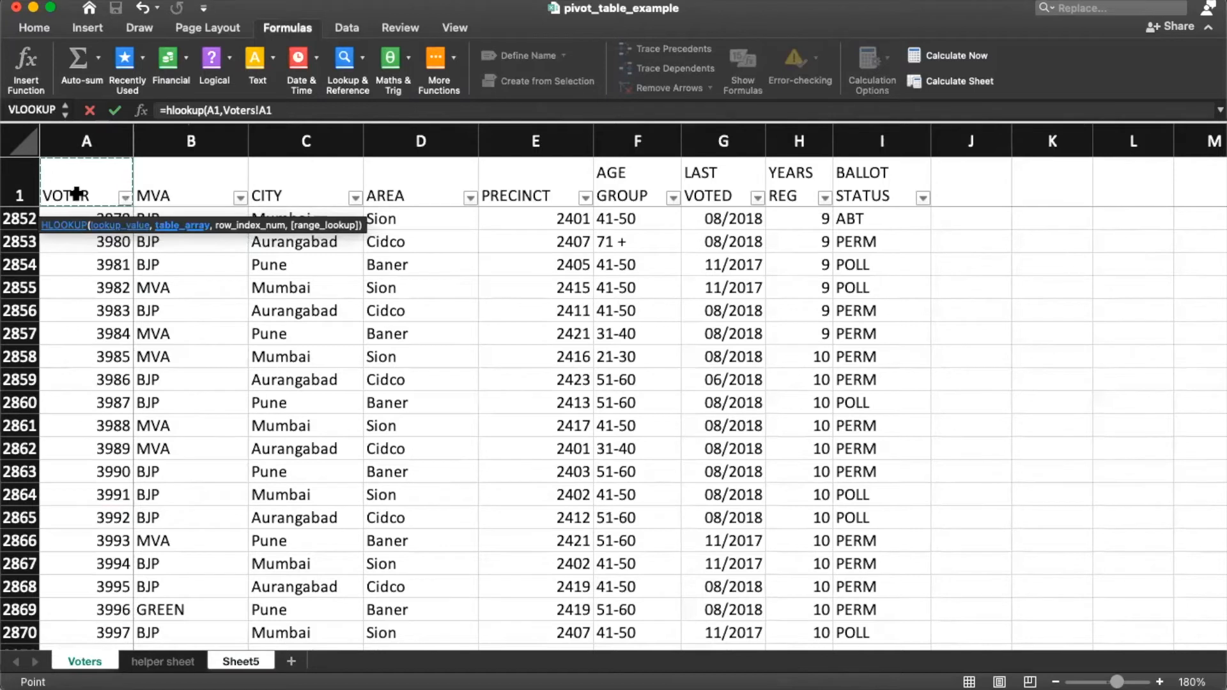
key("shift+Down")
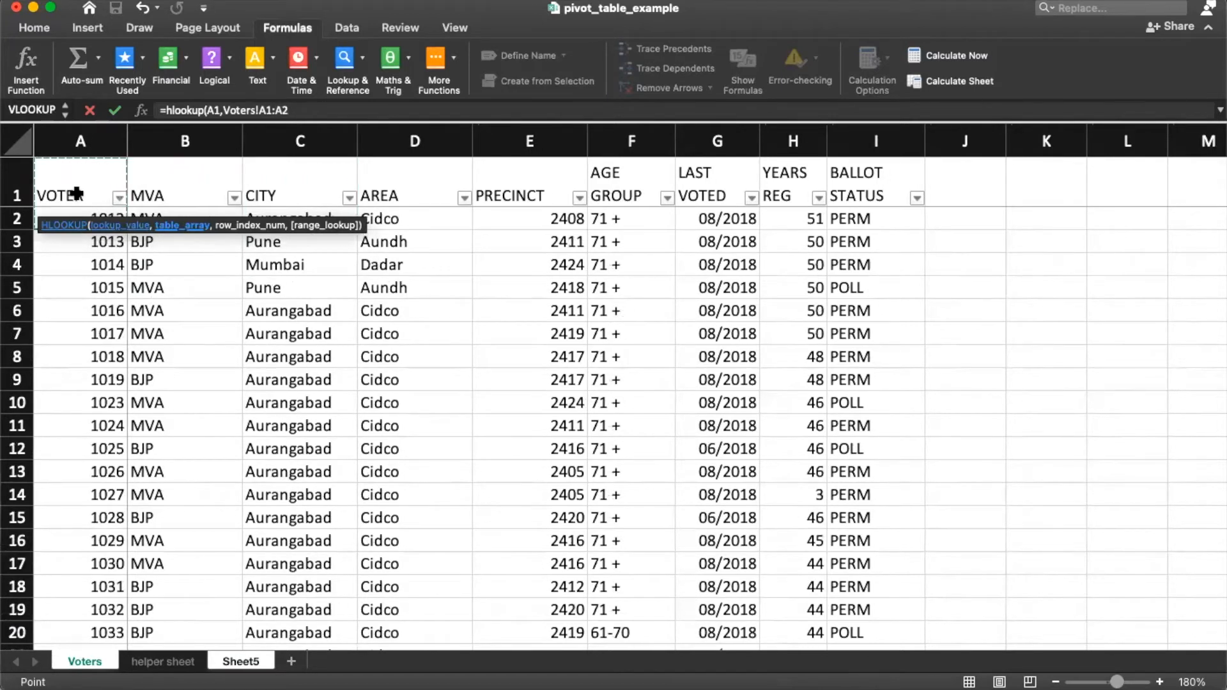
mouse_move(98, 211)
left_mouse_down()
mouse_move(95, 197)
mouse_move(92, 244)
mouse_move(104, 200)
mouse_move(105, 225)
left_mouse_up()
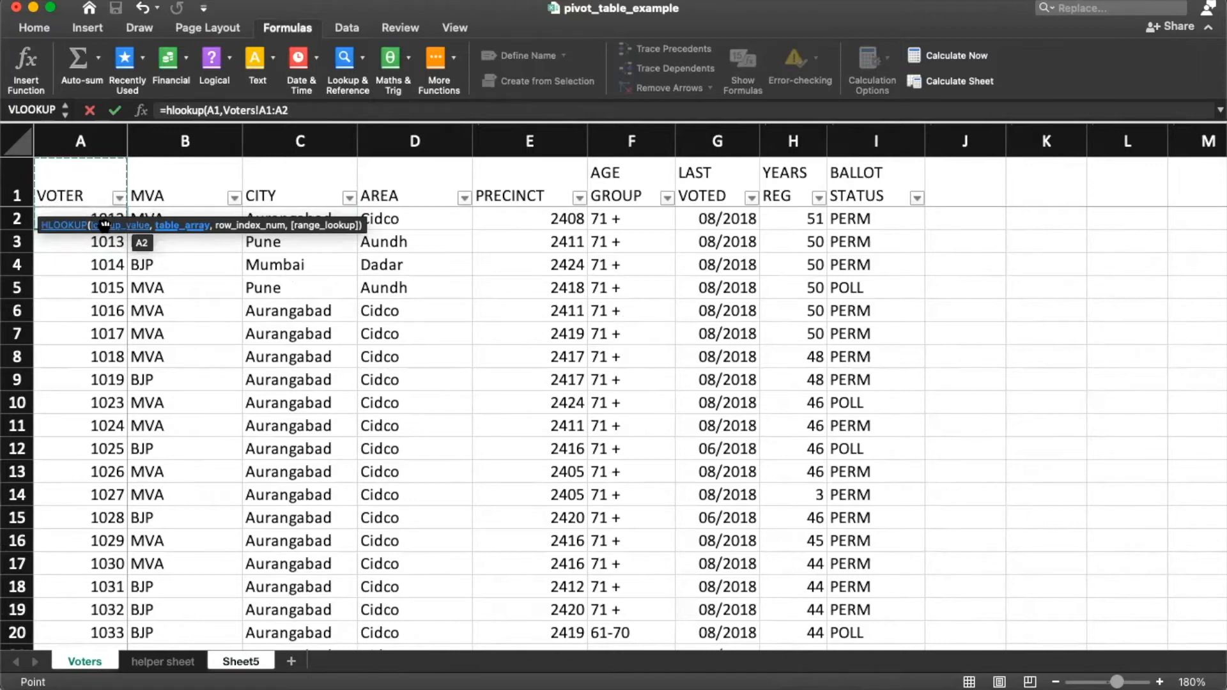
left_click_drag(105, 224, 108, 232)
type(",")
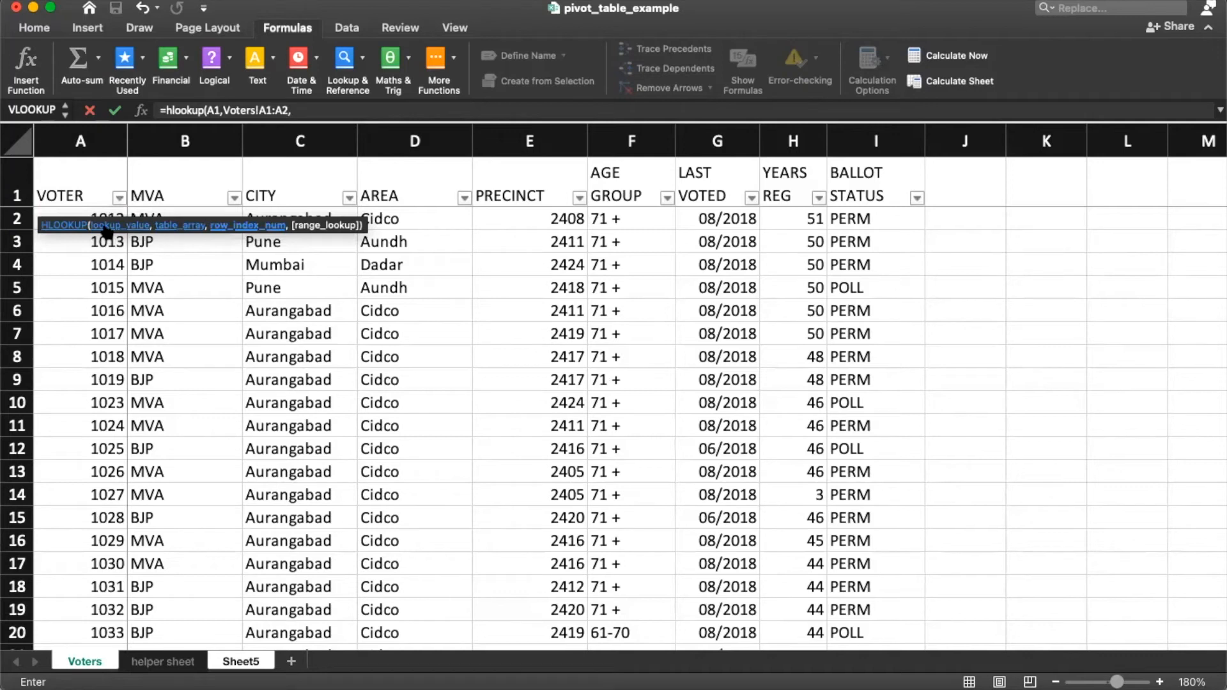
type("2,0")
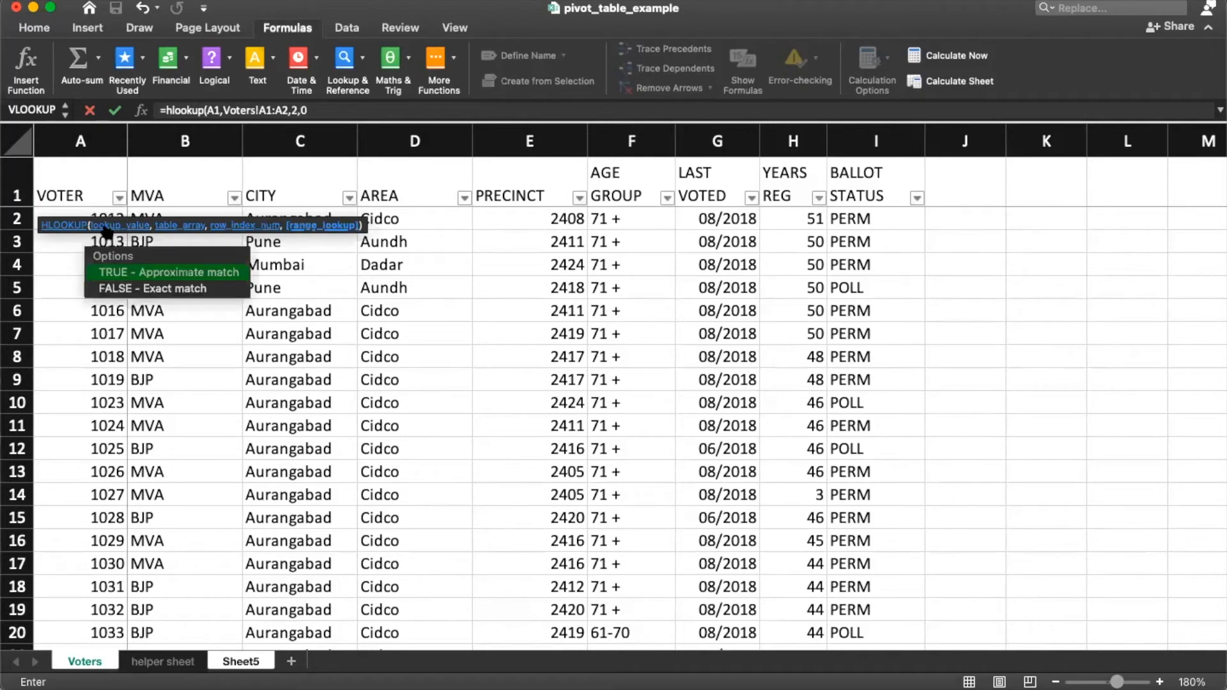
key("Return")
Step: Compare the result with the Voters sheet, then copy A2's lookup into B2, which shows #N/A
left_click(96, 185)
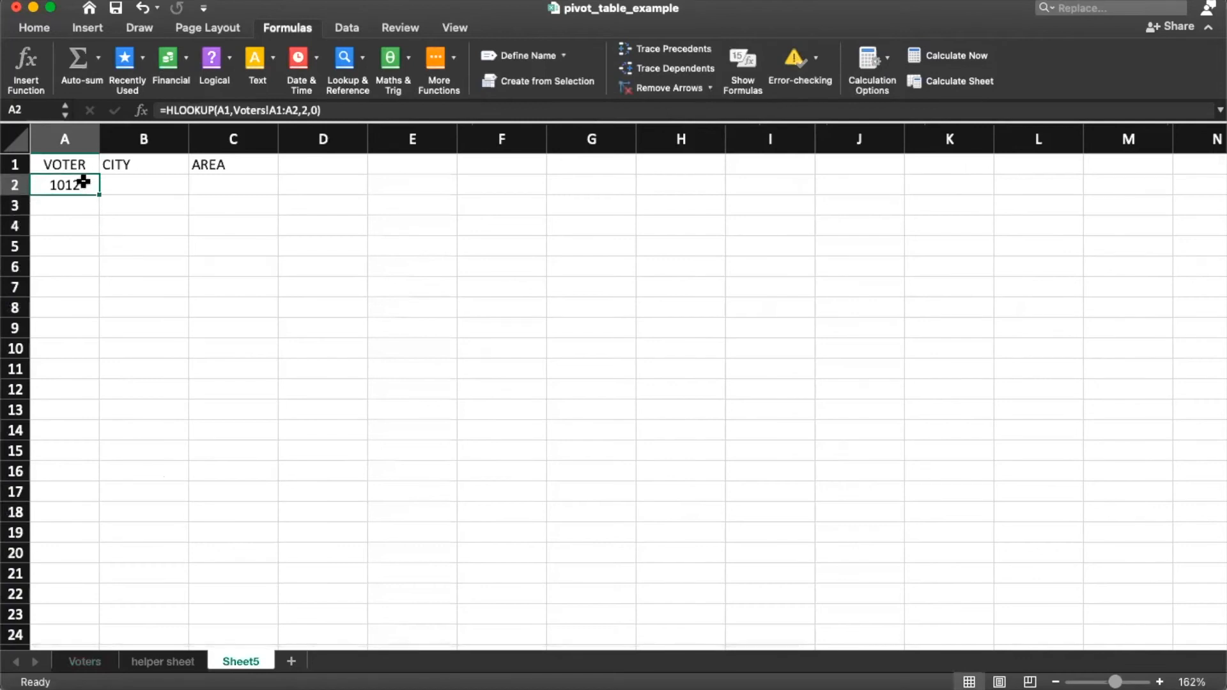
left_click(87, 662)
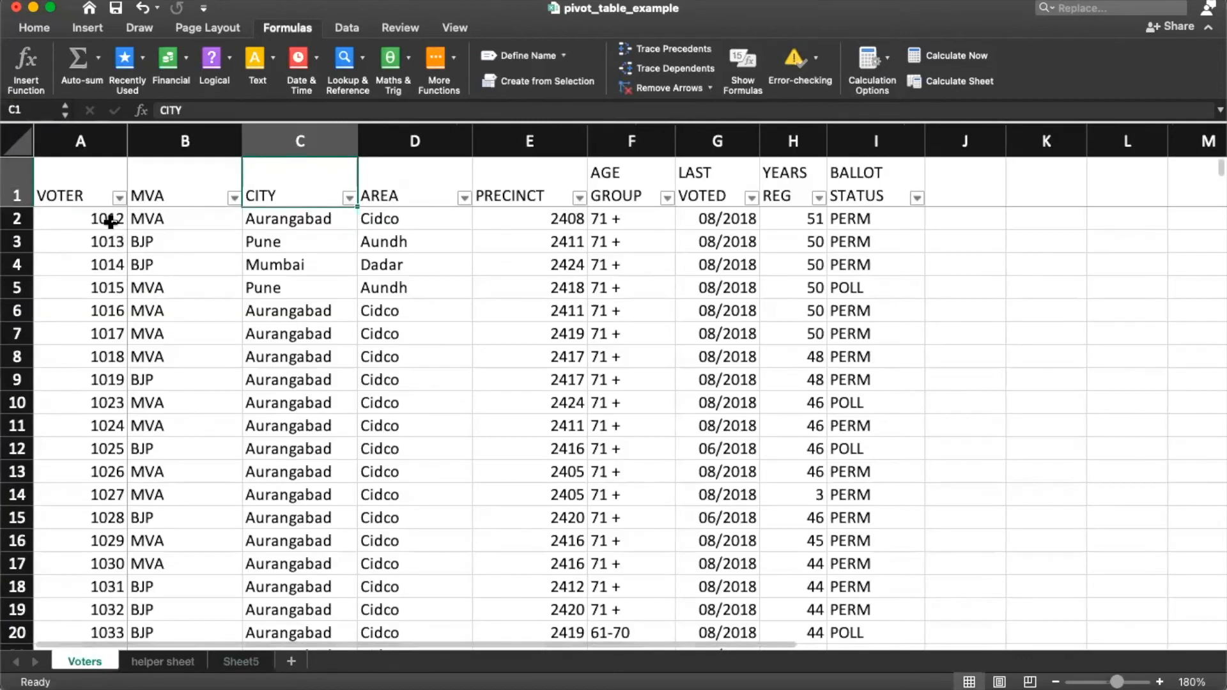
left_click(234, 666)
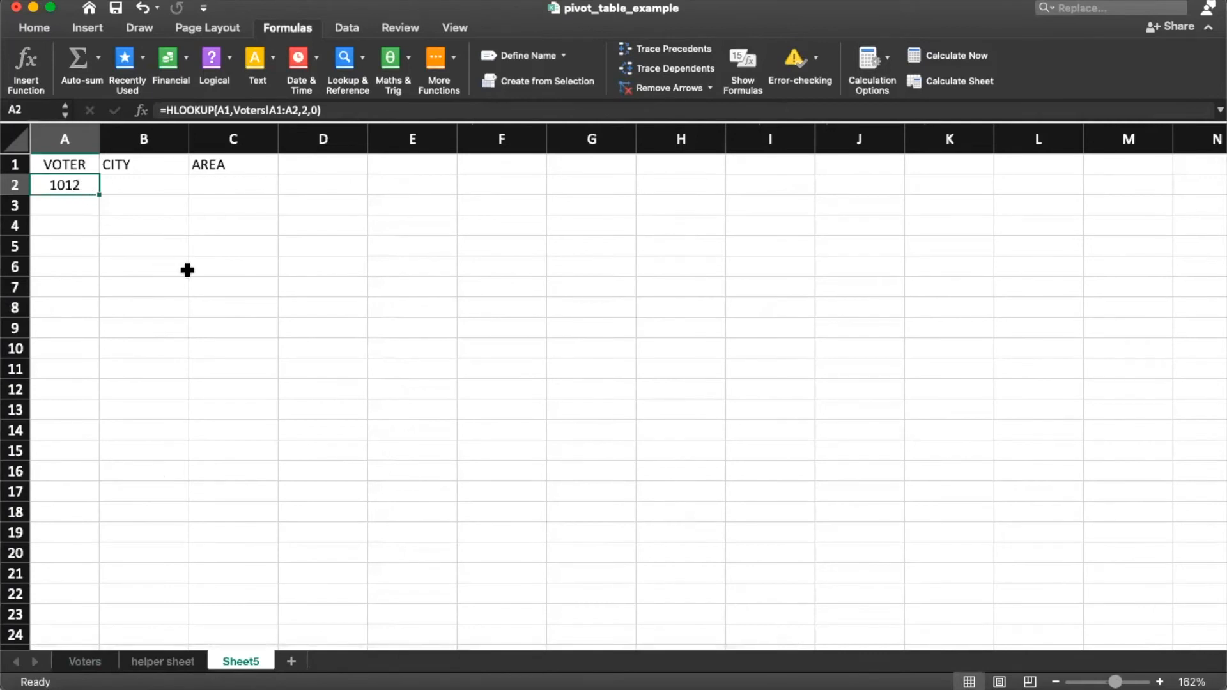
key("super+c")
left_click(139, 187)
key("super+v")
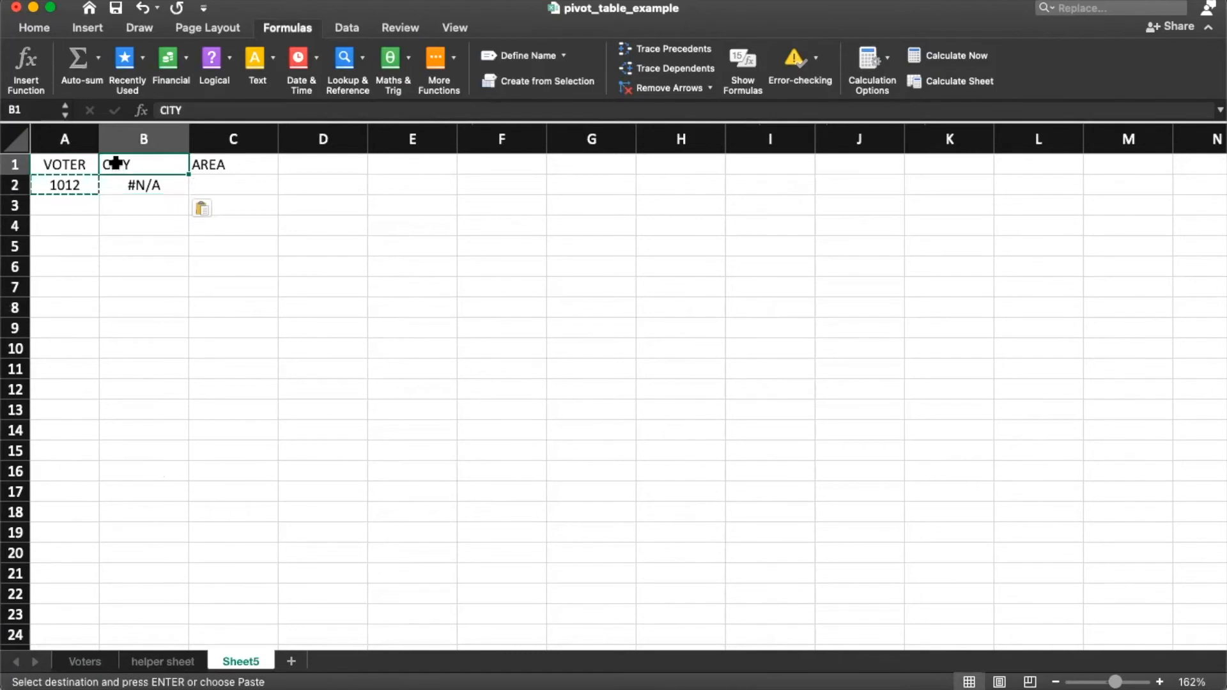
Step: Change B2's HLOOKUP table range to Voters!C1:C2 so it returns Aurangabad
double_click(138, 186)
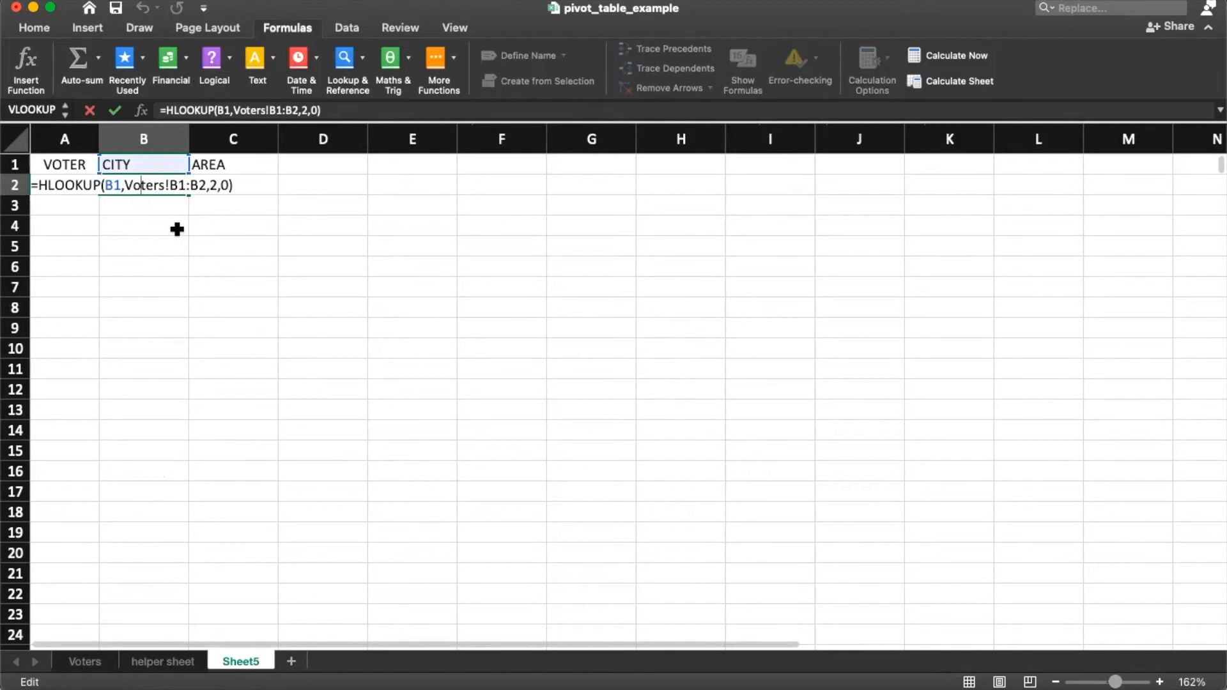
key("Return")
left_click(84, 661)
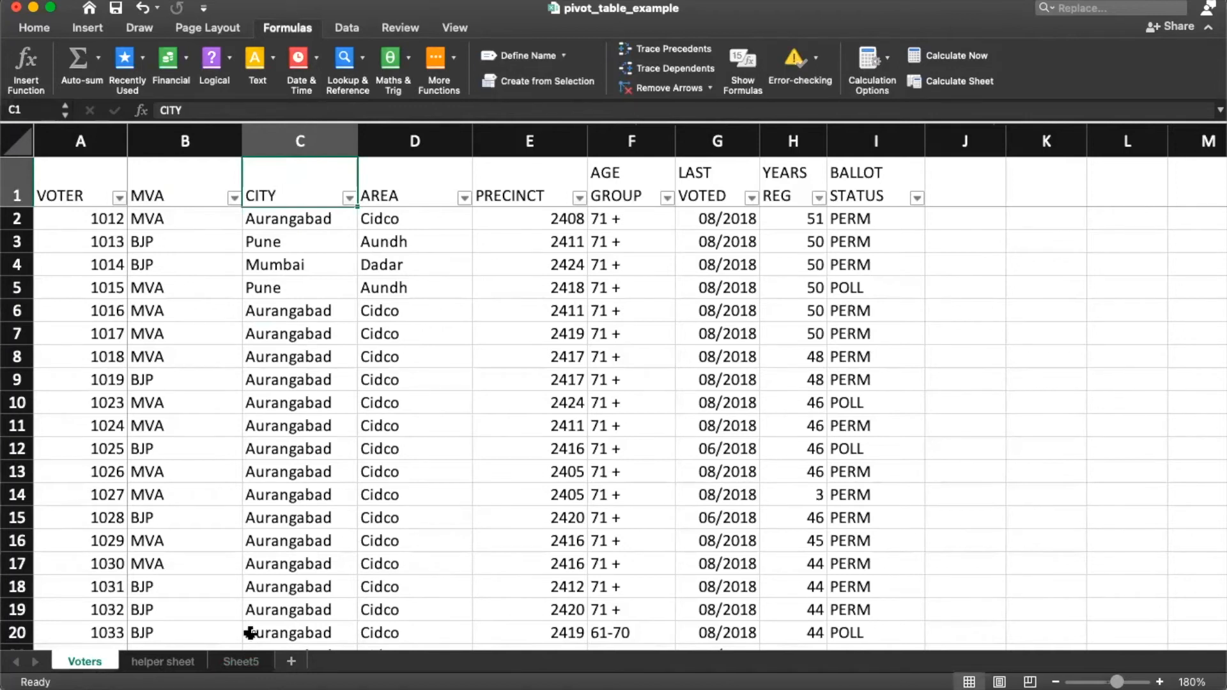
left_click(240, 662)
double_click(165, 185)
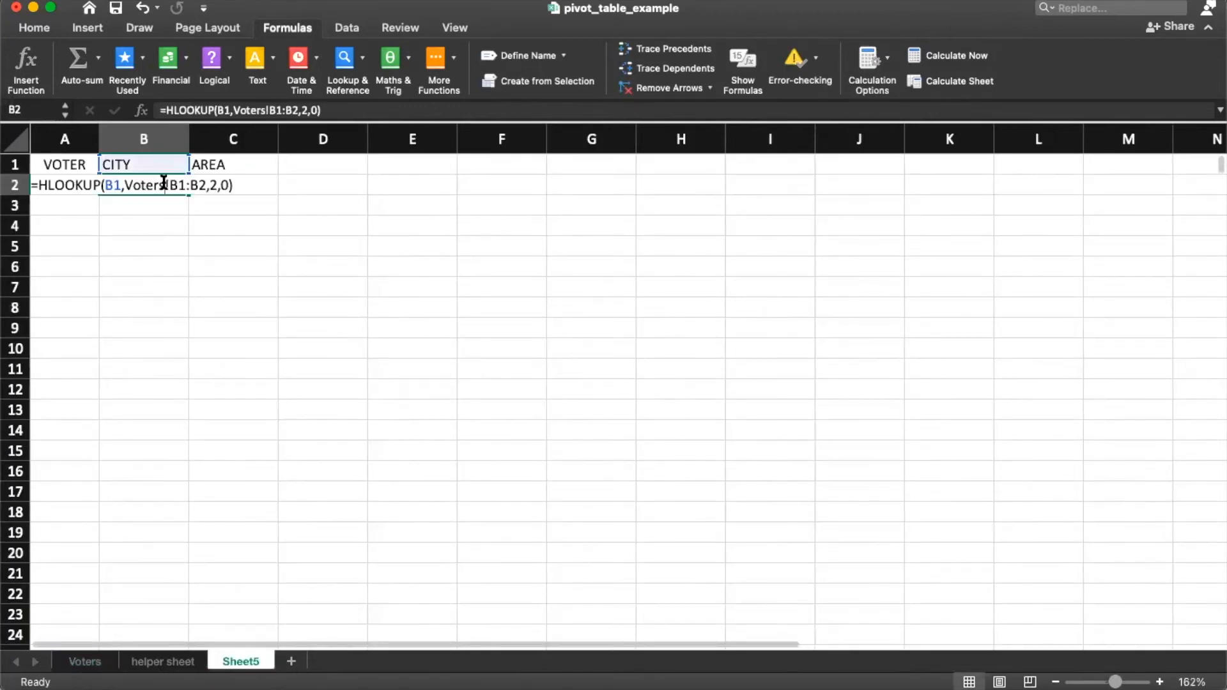
key("Delete")
type("C")
key("BackSpace")
type("C")
key("Return")
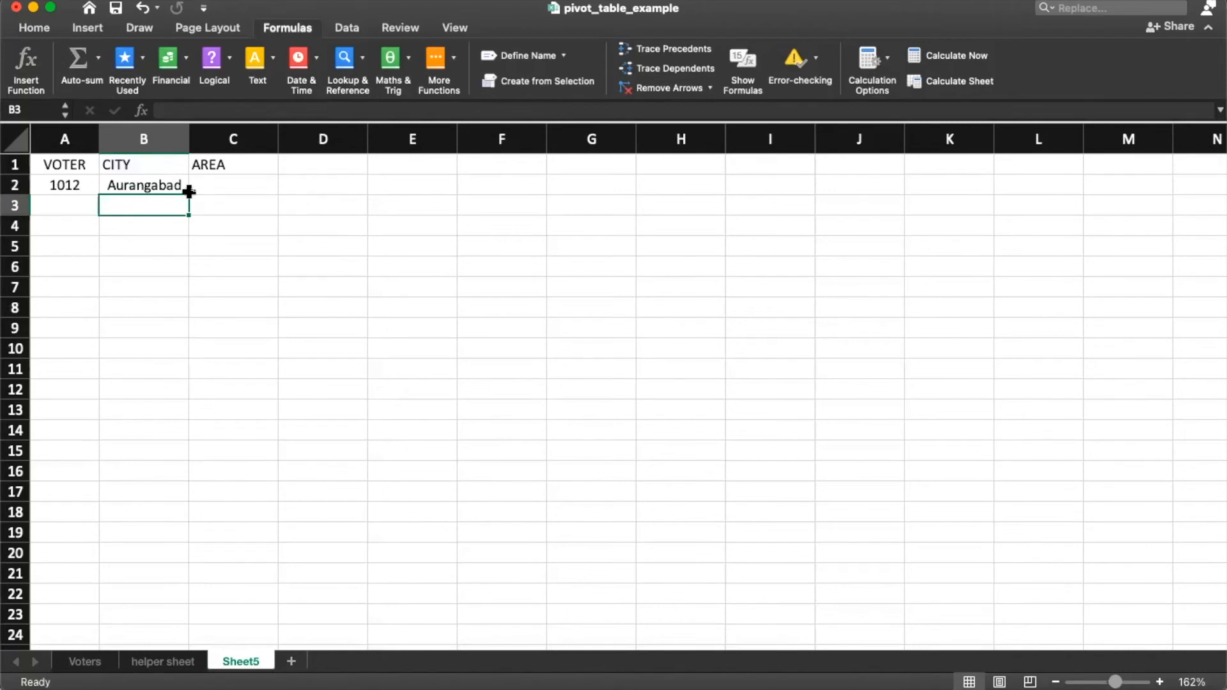
Step: Copy B2's lookup into C2, which shows Cidco, and select row A2:C2
left_click(143, 185)
key("super+c")
left_click(205, 179)
key("super+v")
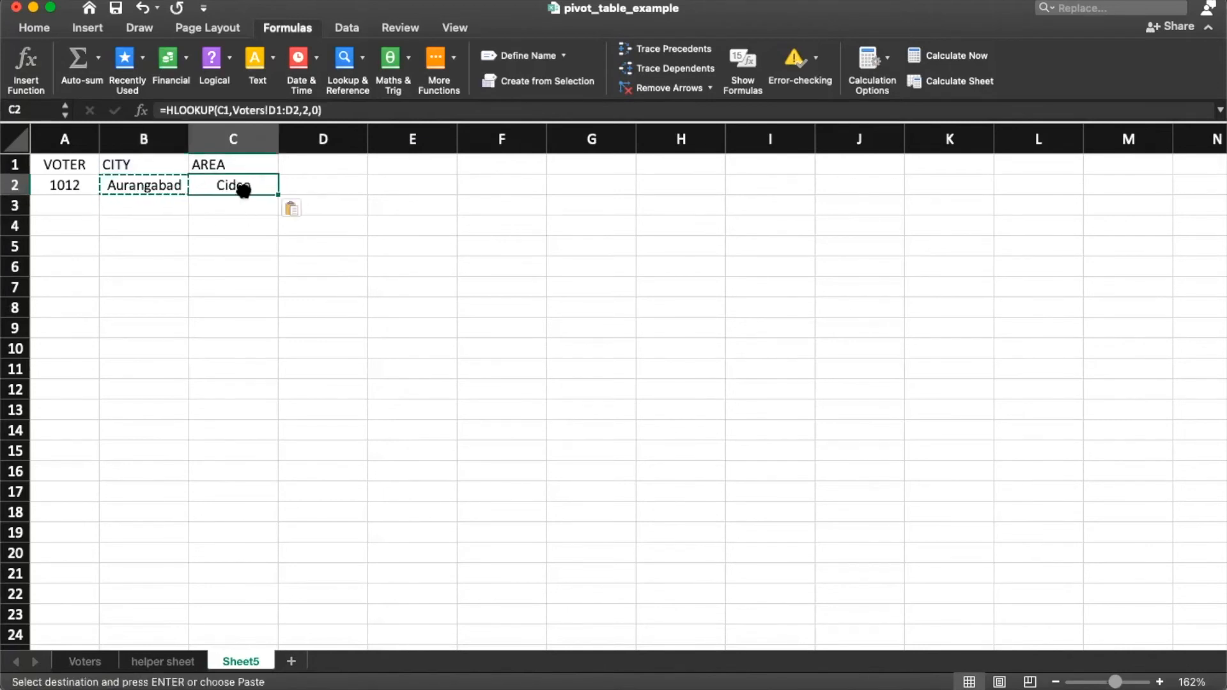
left_click_drag(55, 186, 244, 185)
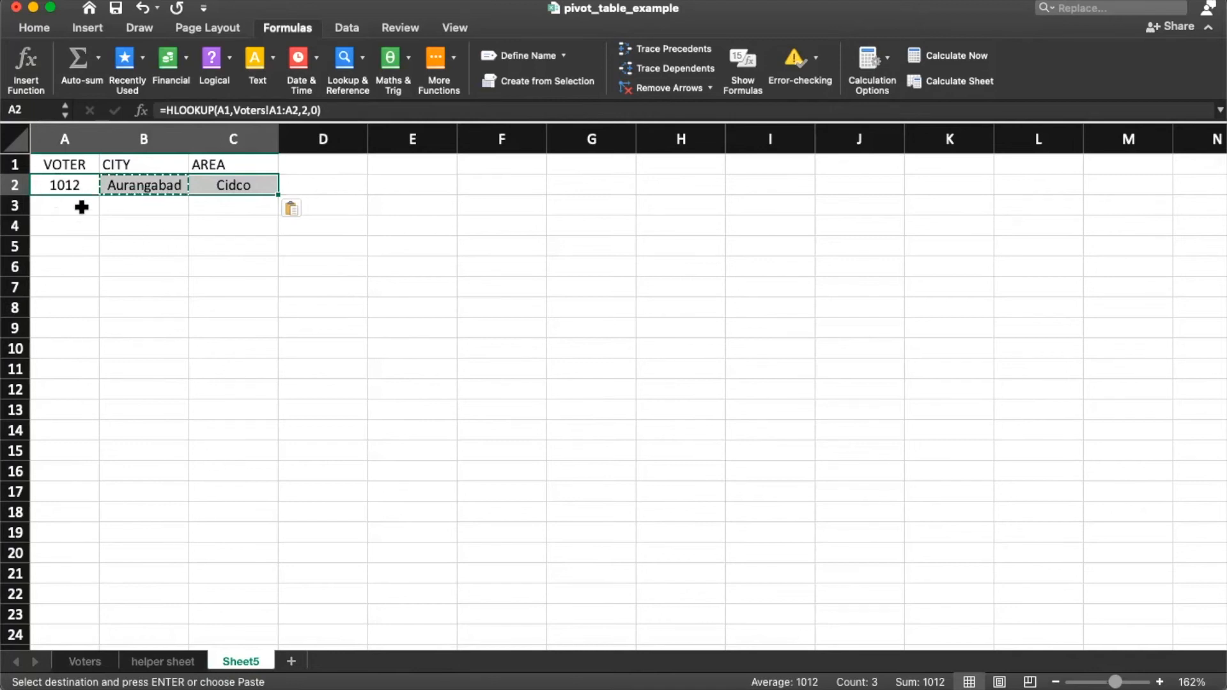
Step: Copy the voter lookup from A2 into A3 so it shows 1013
left_click(71, 185)
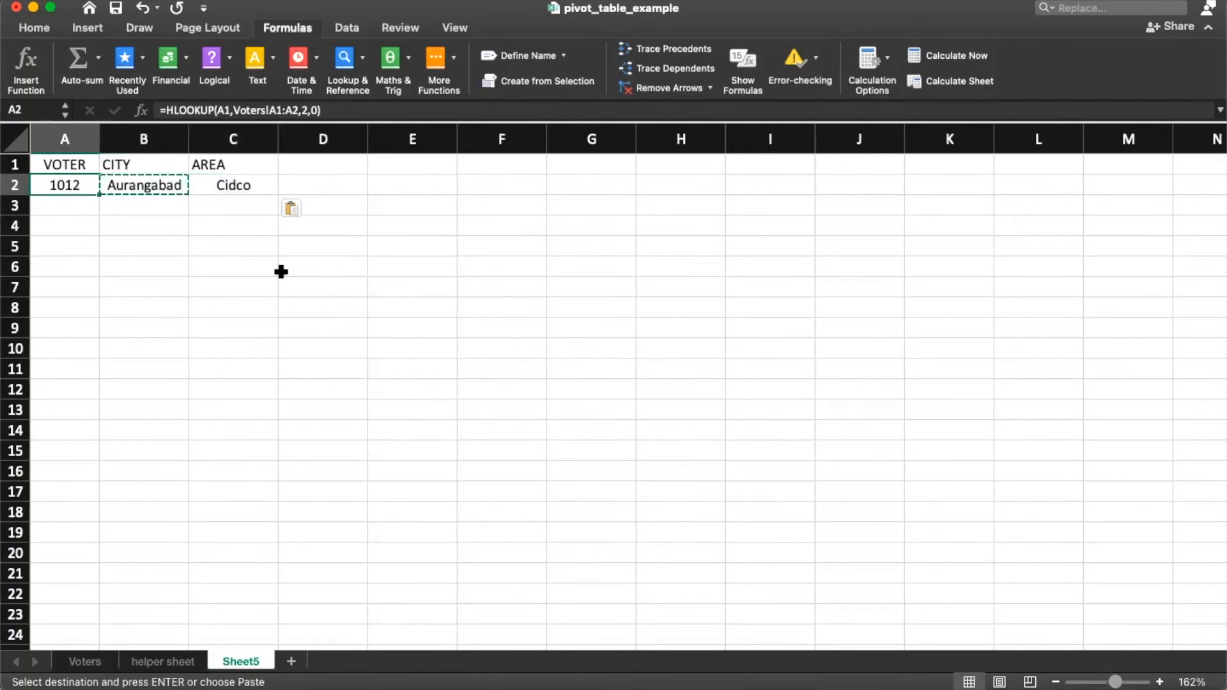
key("shift+Right")
key("shift+Right")
key("super+c")
left_click(67, 187)
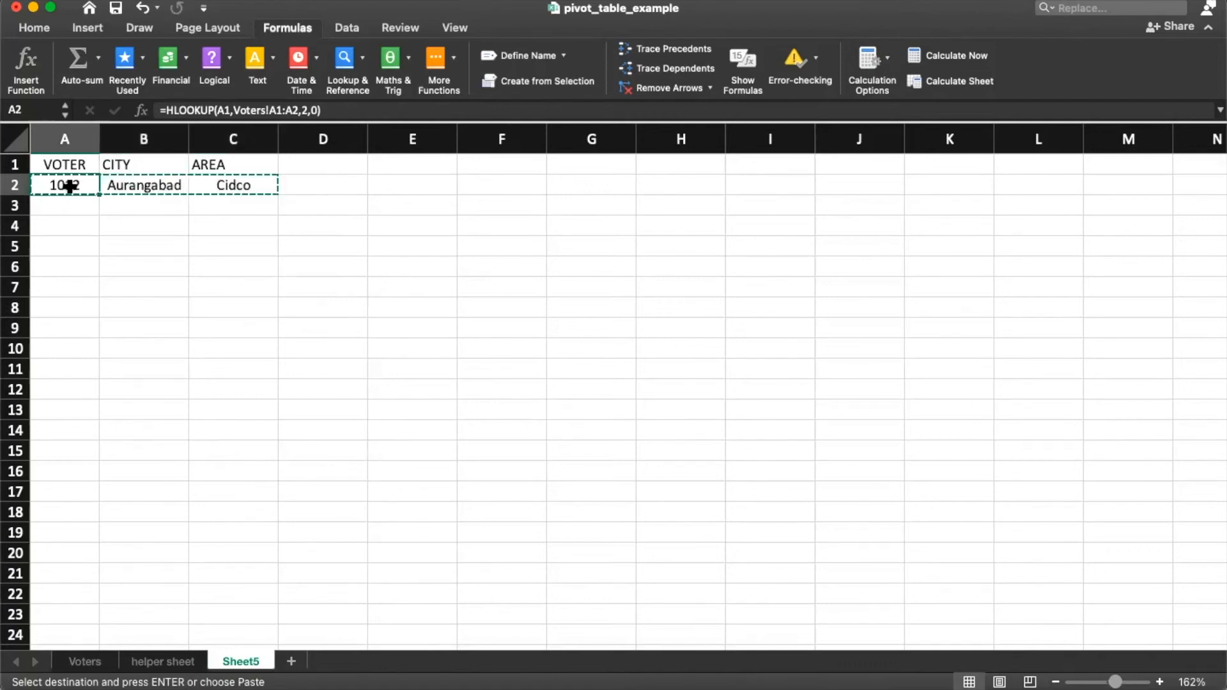
left_click(106, 242)
left_click(76, 186)
key("super+c")
left_click(87, 206)
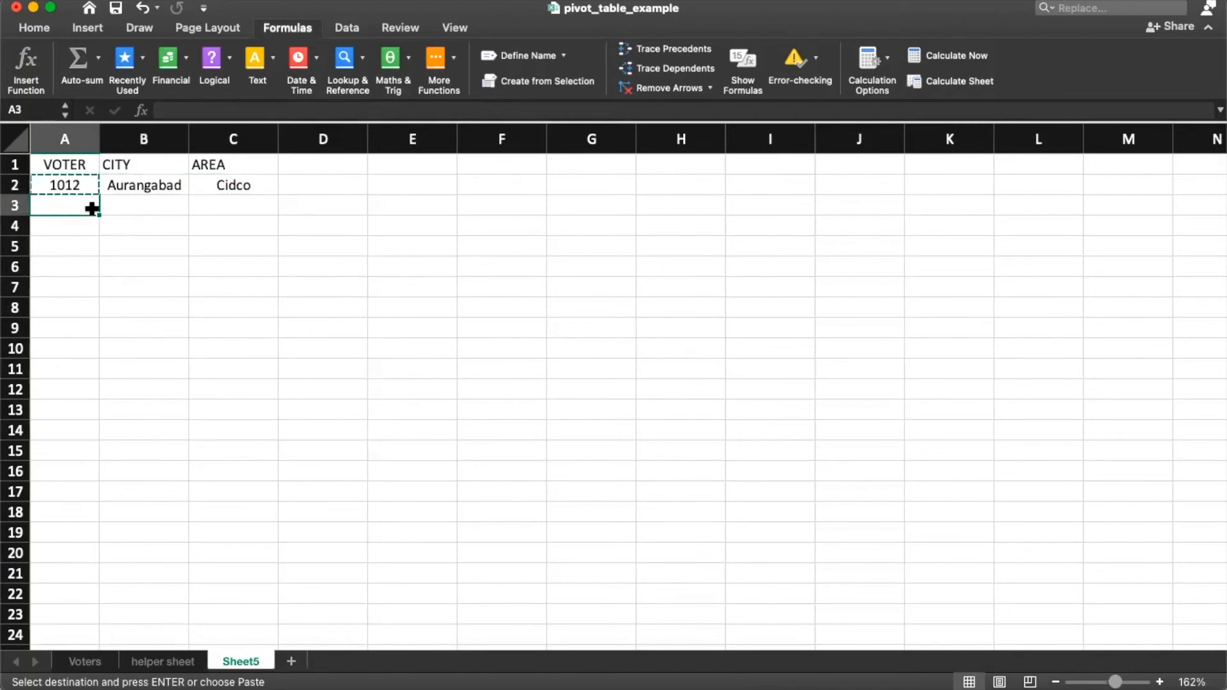
key("super+v")
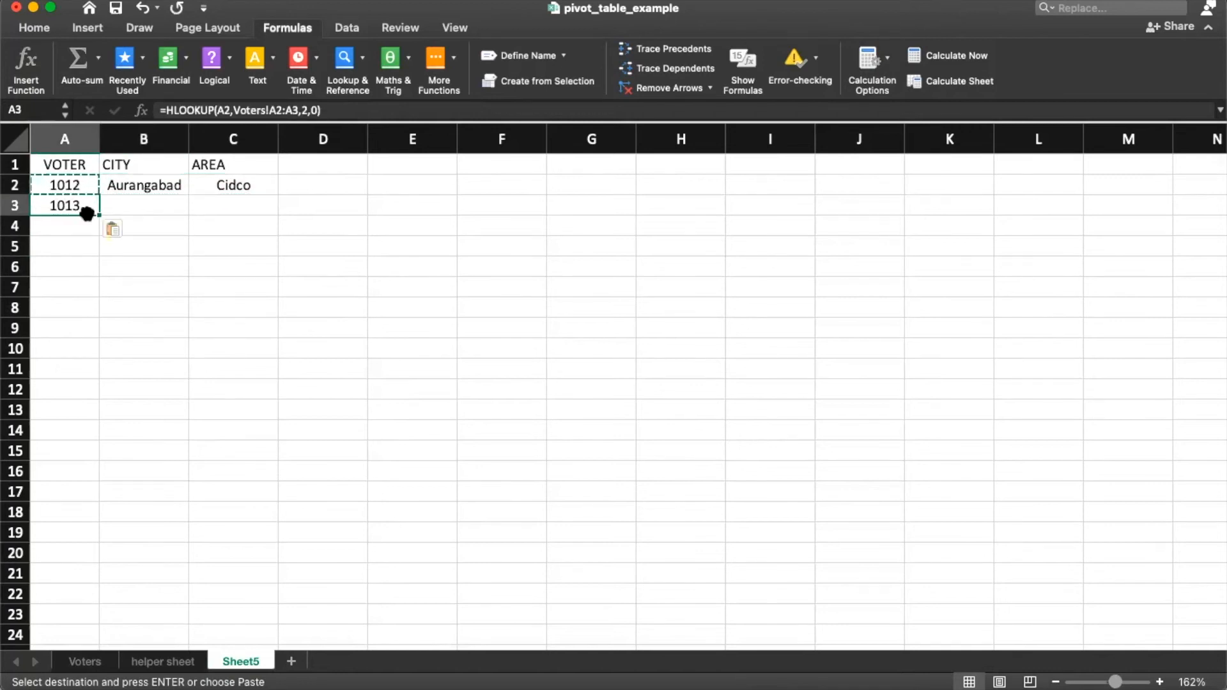
Step: Copy the lookup from A3 into A4 for voter 1014 and check its reference
left_click(70, 163)
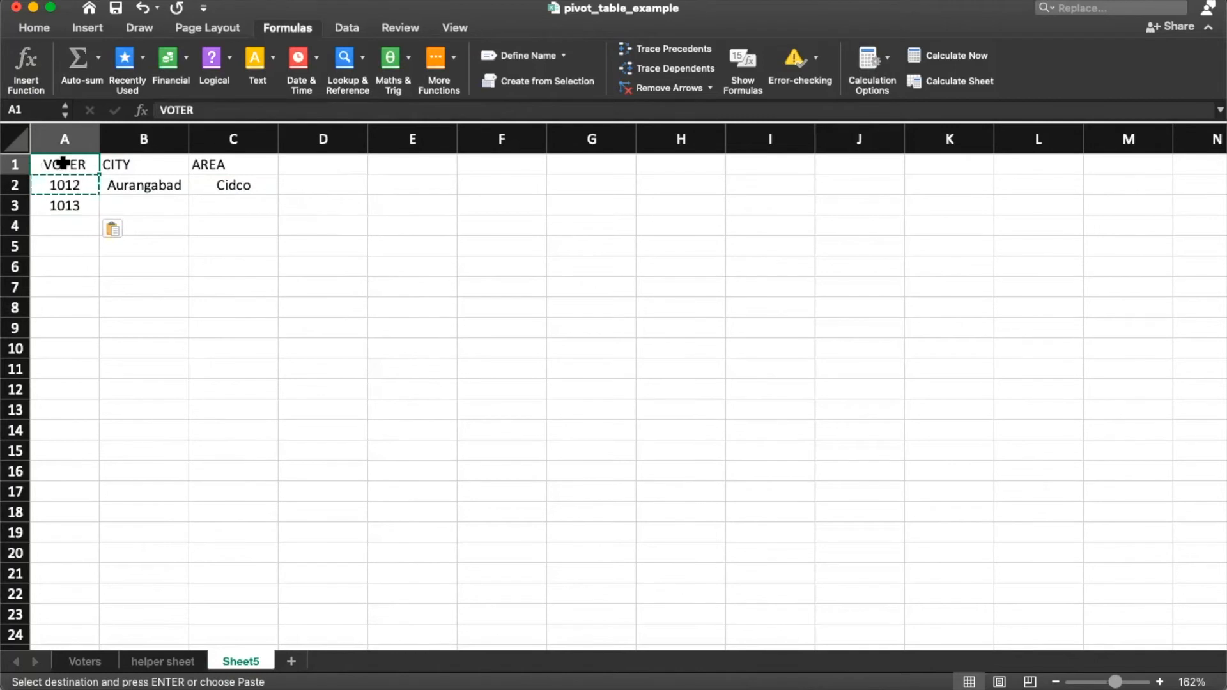
left_click(73, 205)
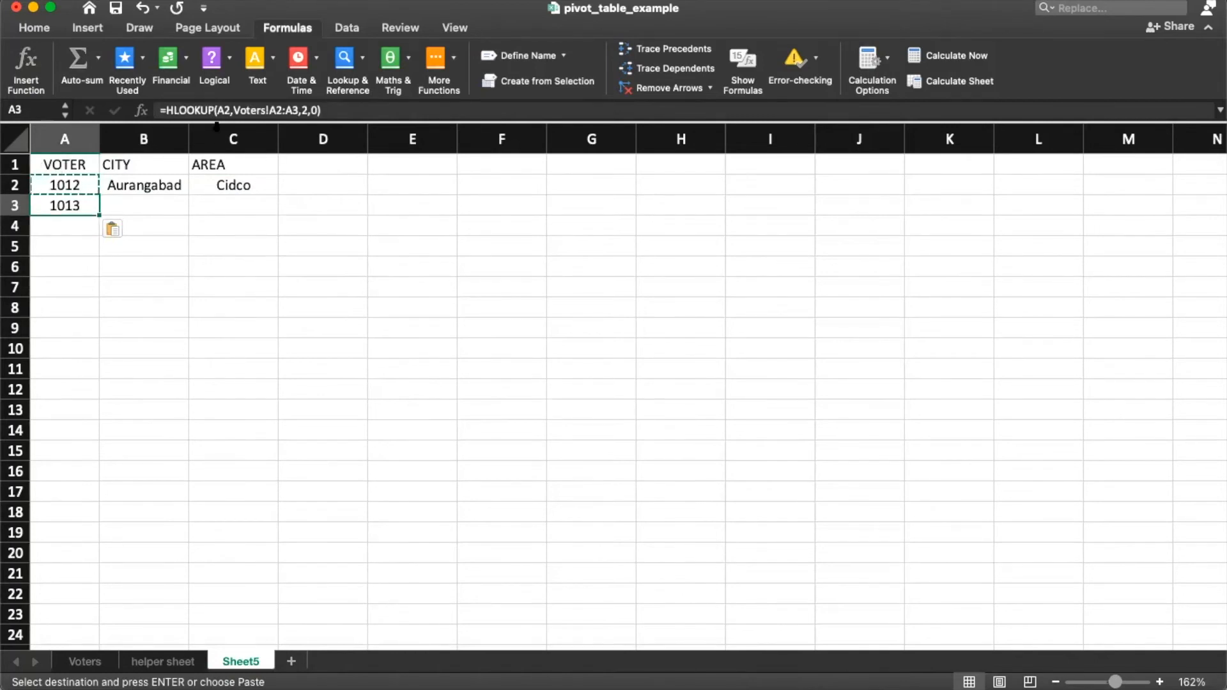
key("super+c")
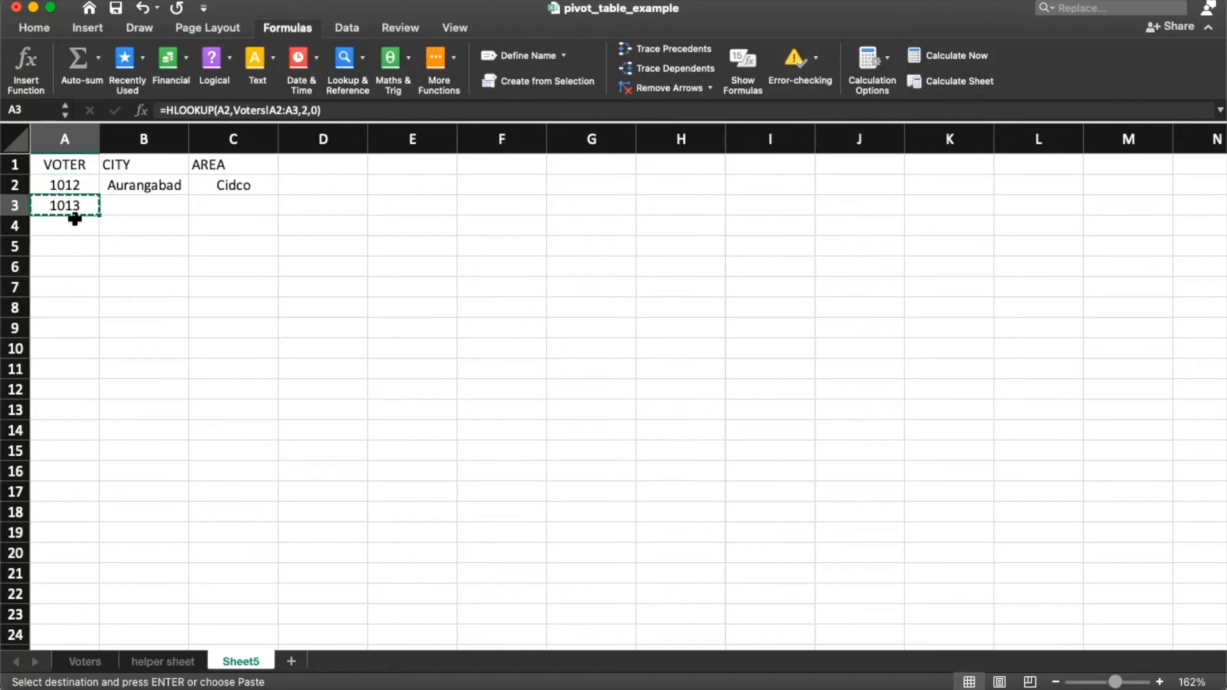
left_click(78, 227)
key("super+v")
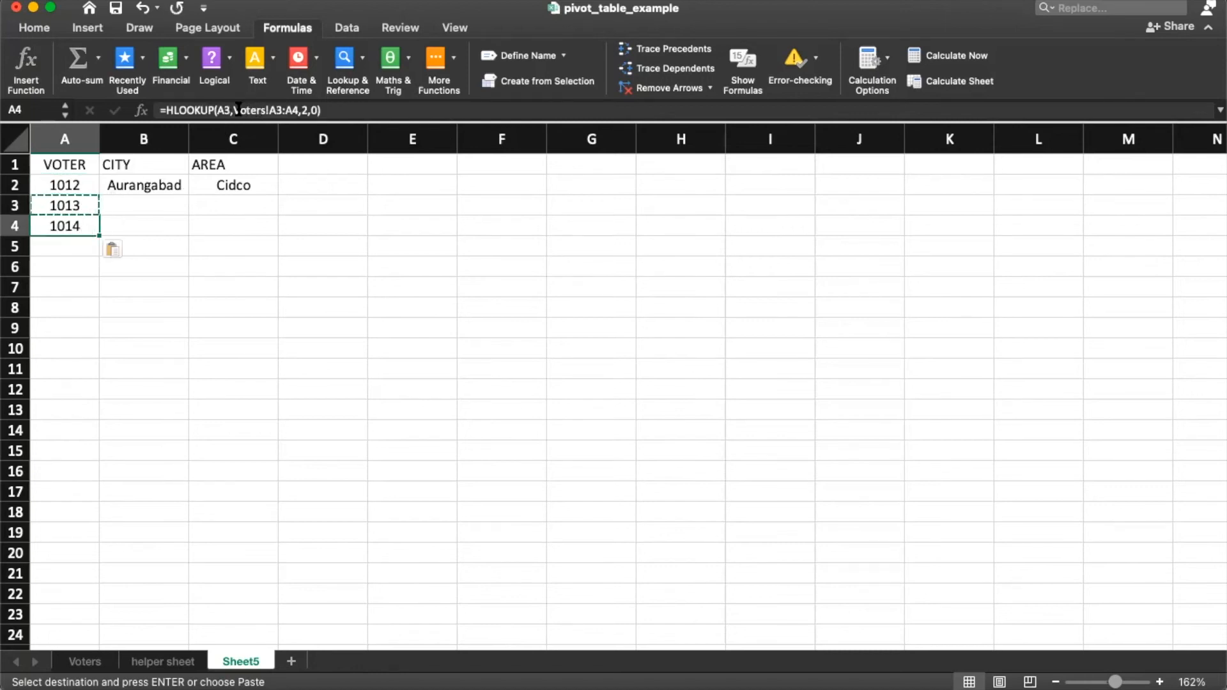
left_click(236, 110)
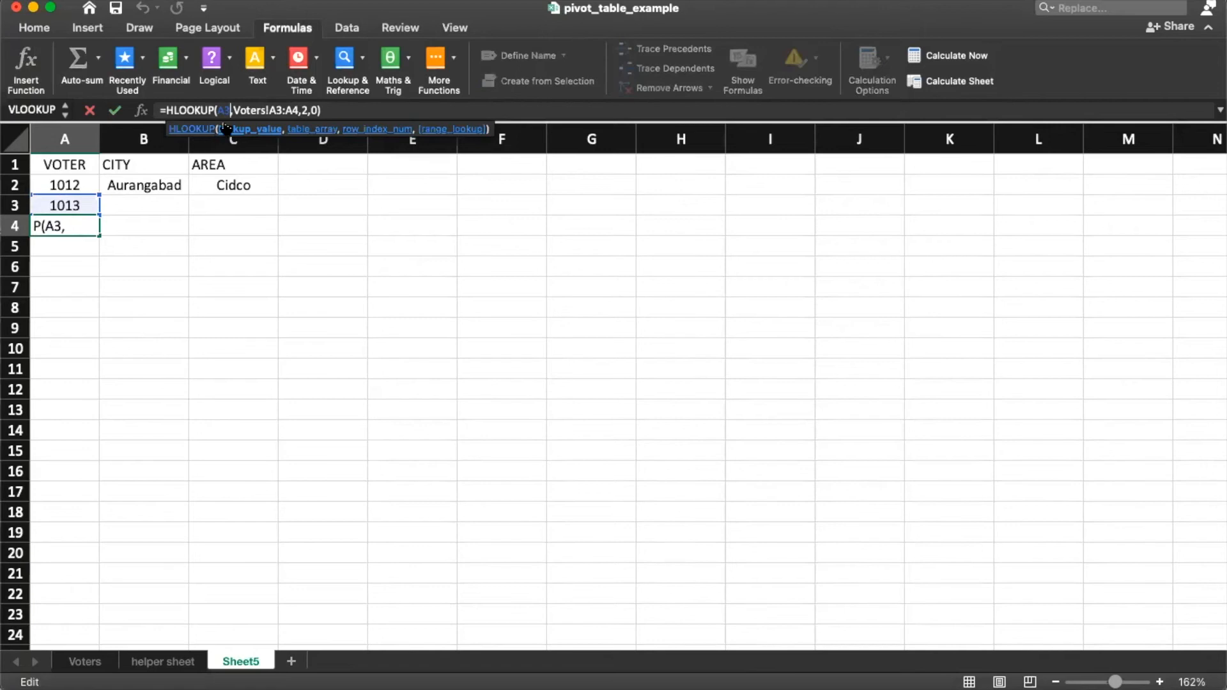
left_click(80, 205)
key("Escape")
left_click(142, 186)
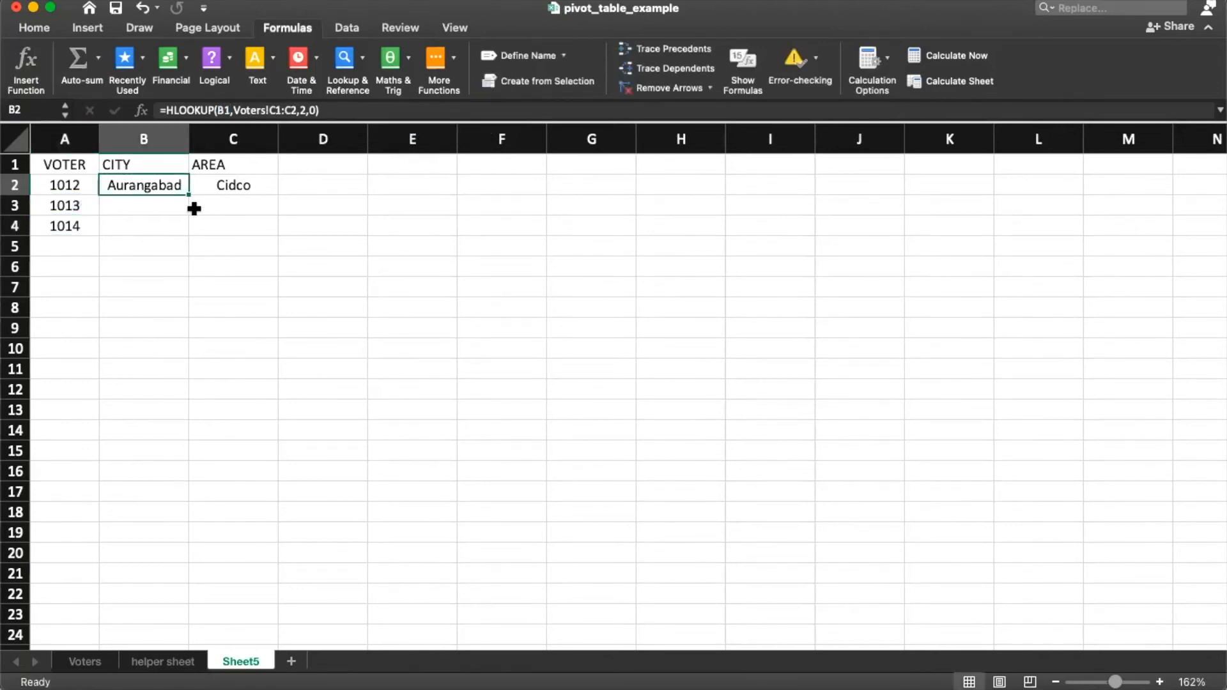
Step: Paste B2's city lookup into B3 through B6, giving Pune, Mumbai, Pune and Aurangabad
key("super+c")
key("Down")
key("super+v")
key("Down")
key("super+v")
key("Down")
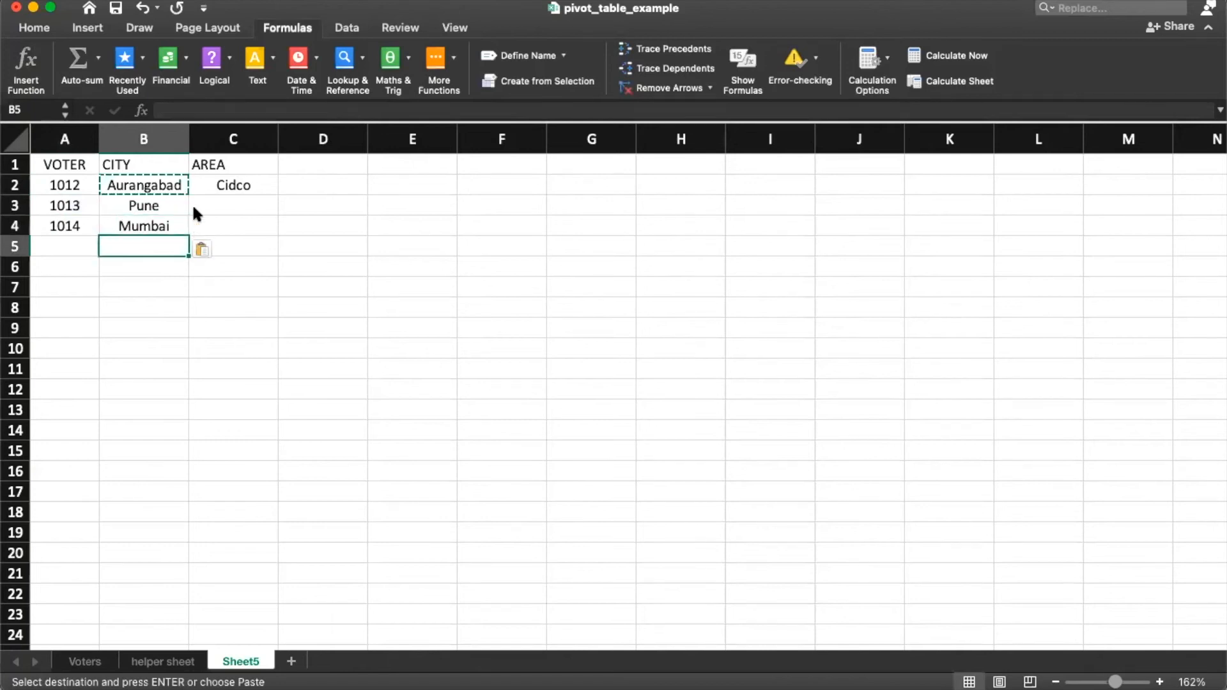
key("super+v")
key("Down")
key("super+v")
key("Down")
key("Up")
key("Up")
key("Up")
key("Up")
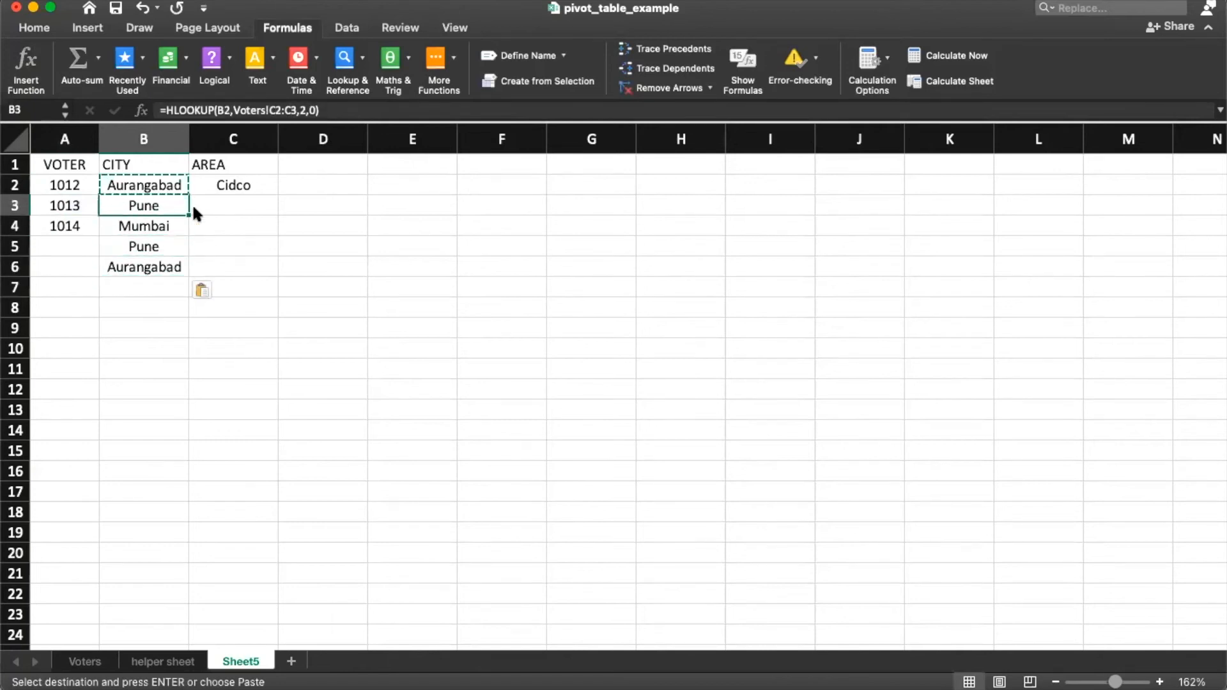
Step: Review the city lookup formulas in B3, B4 and B5 without changing them
key("F2")
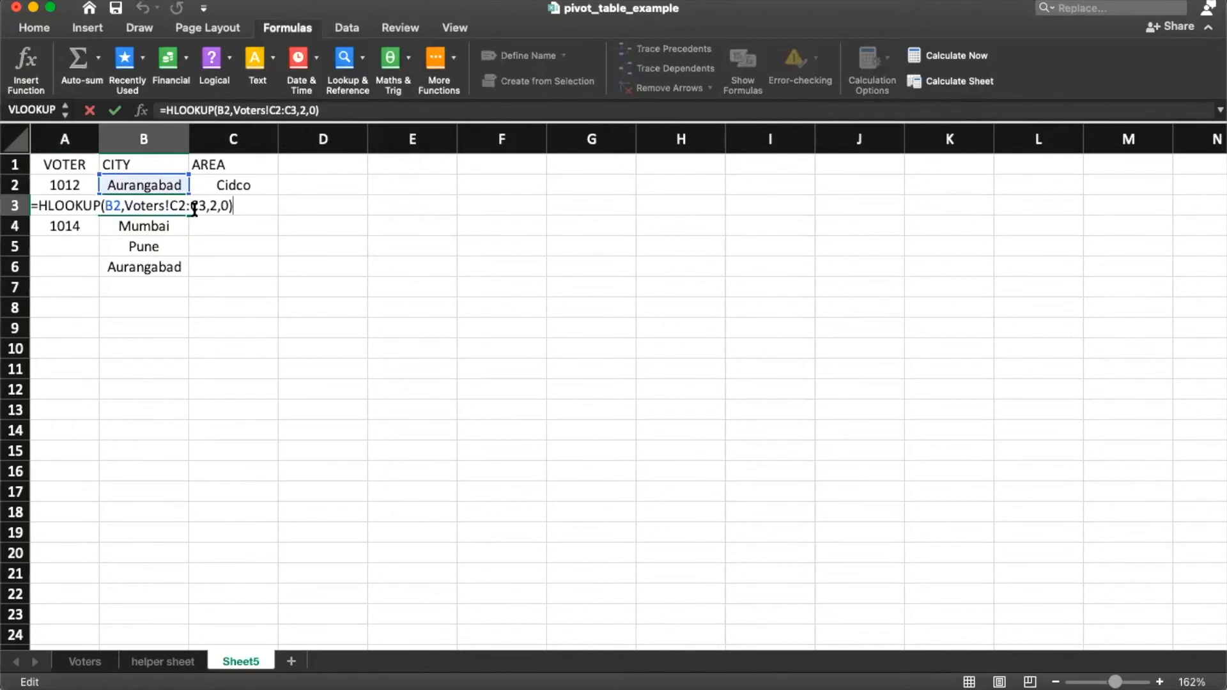
key("Return")
key("F2")
key("Escape")
key("Down")
key("F2")
key("Escape")
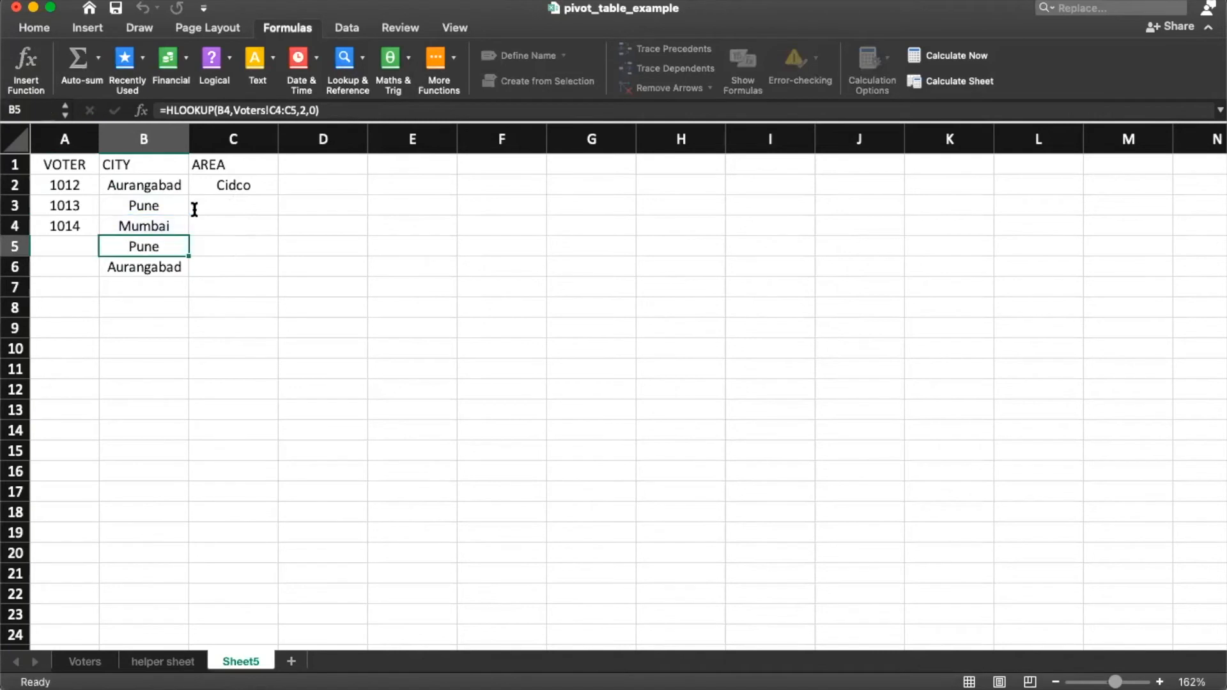
key("Up")
key("Up")
key("Up")
key("Down")
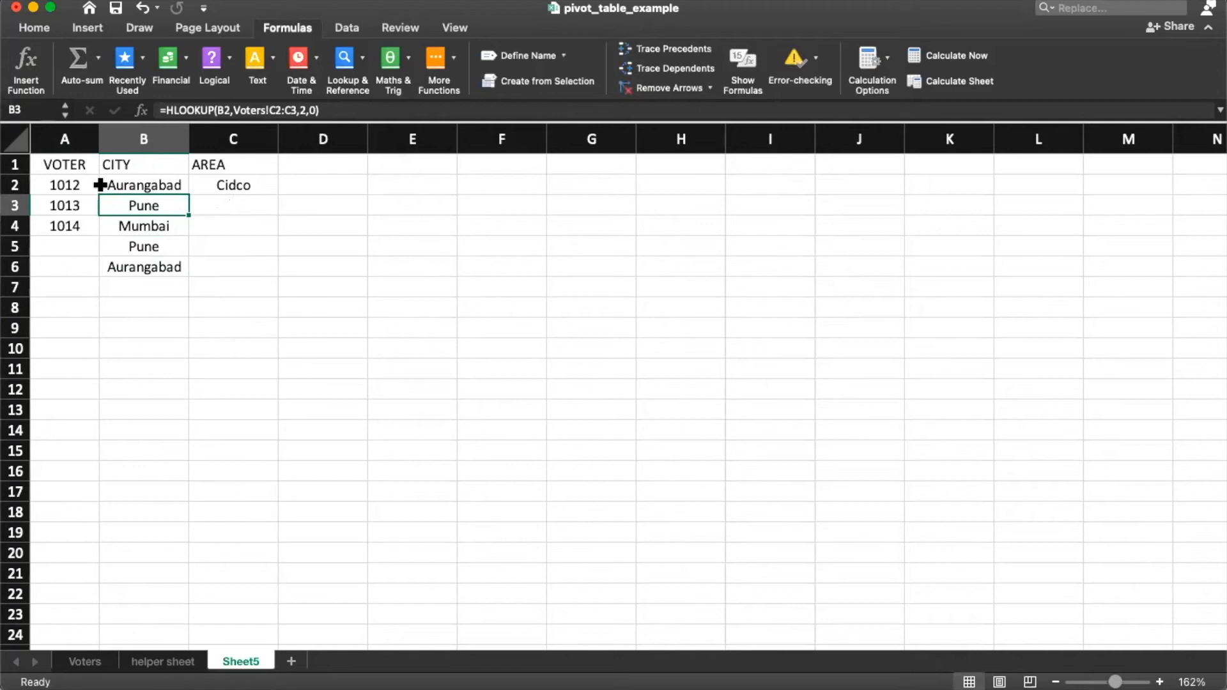
Step: Inspect A2's HLOOKUP arguments against the VOTER header in A1, leaving the formula unchanged
left_click(85, 184)
left_click(74, 164)
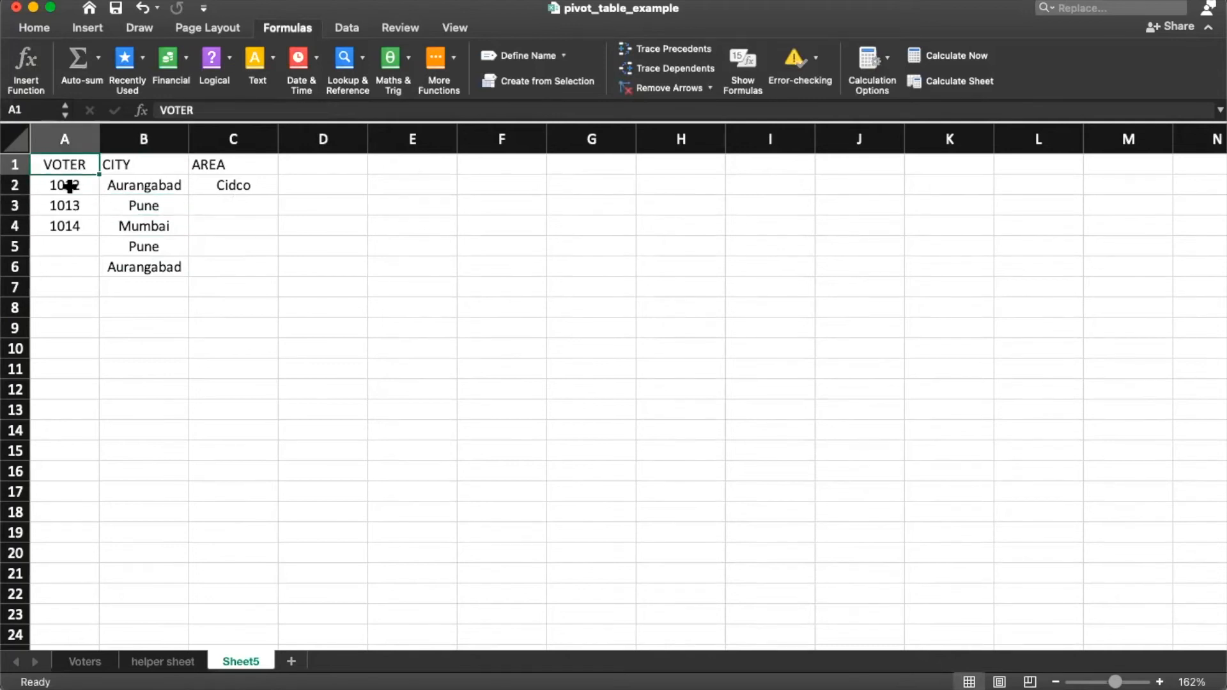
left_click(67, 185)
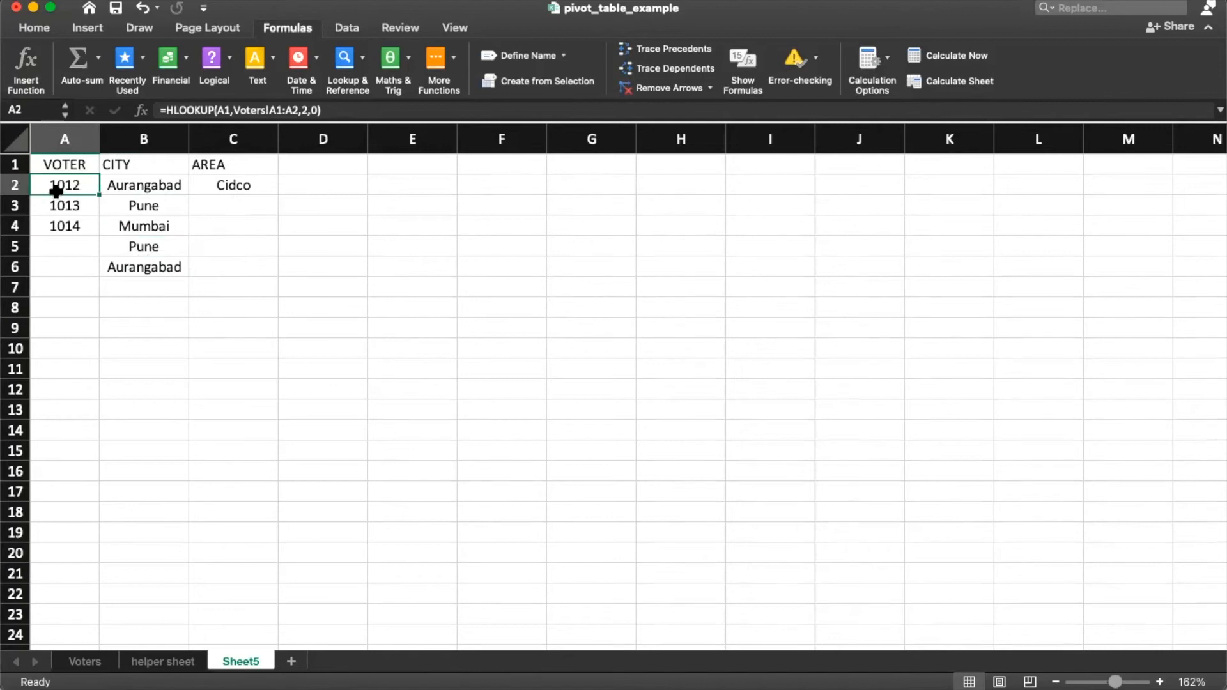
double_click(77, 184)
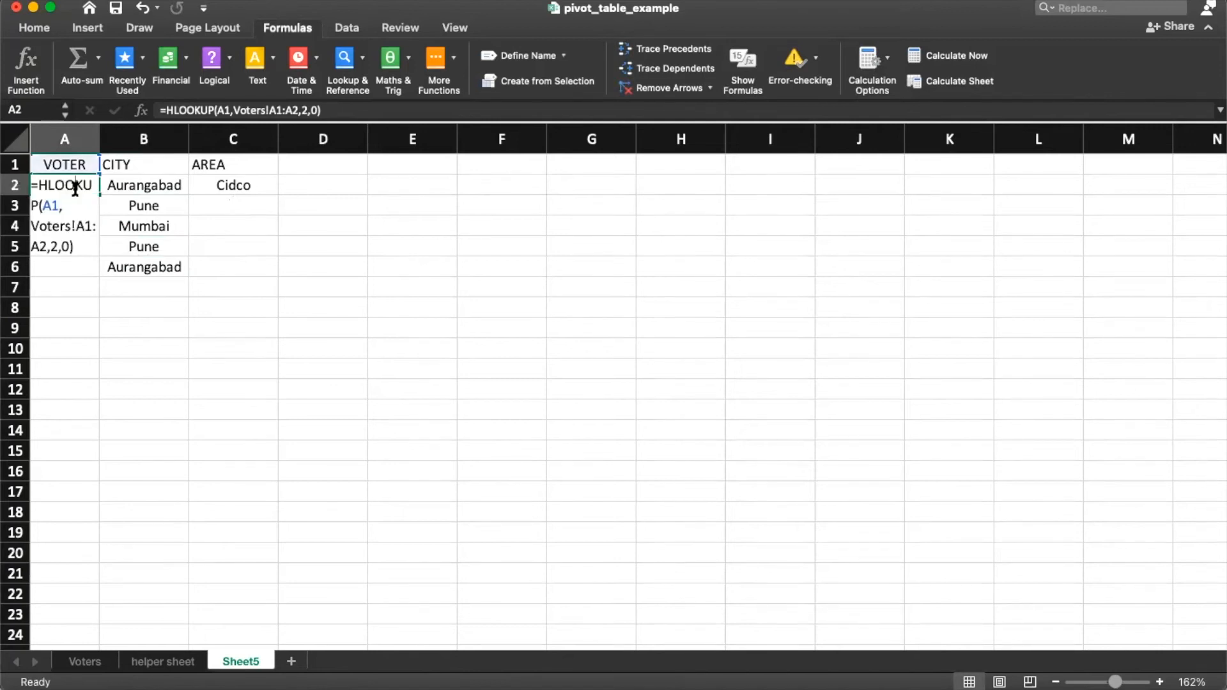
left_click(228, 110)
key("Escape")
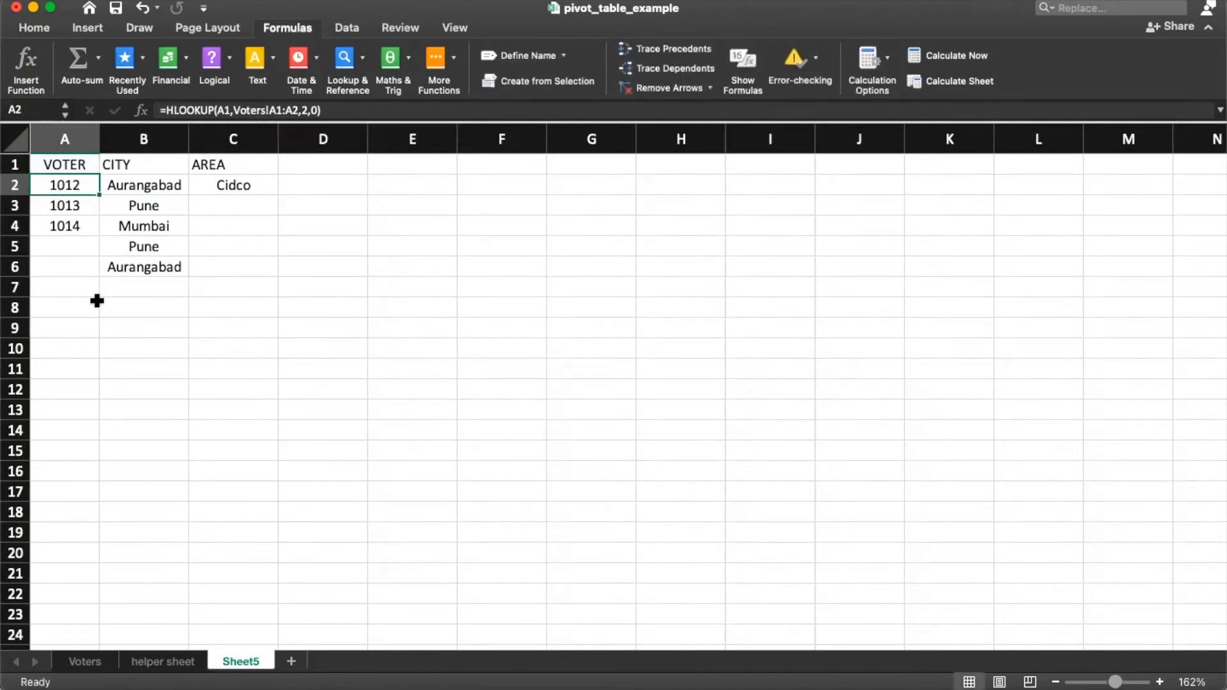
left_click(74, 206)
left_click(71, 186)
left_click(76, 165)
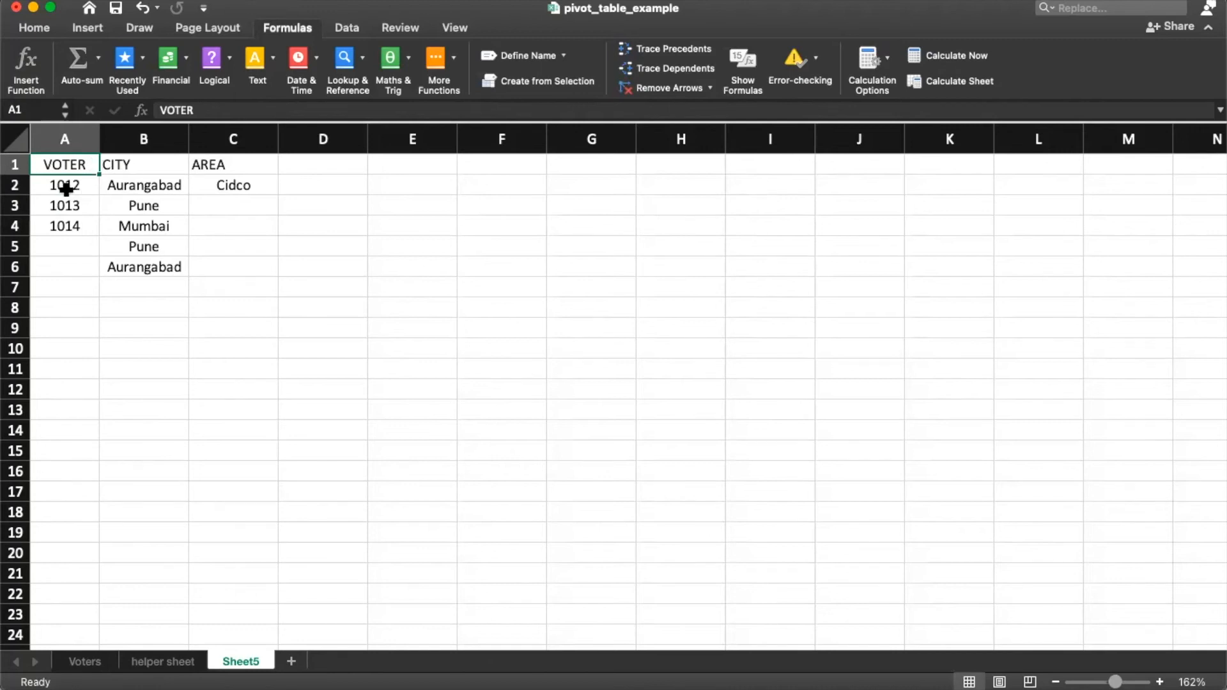
Step: Clear A3:B6, make A2's lookup value absolute, and paste it down to A12
left_click_drag(65, 208, 177, 266)
key("Delete")
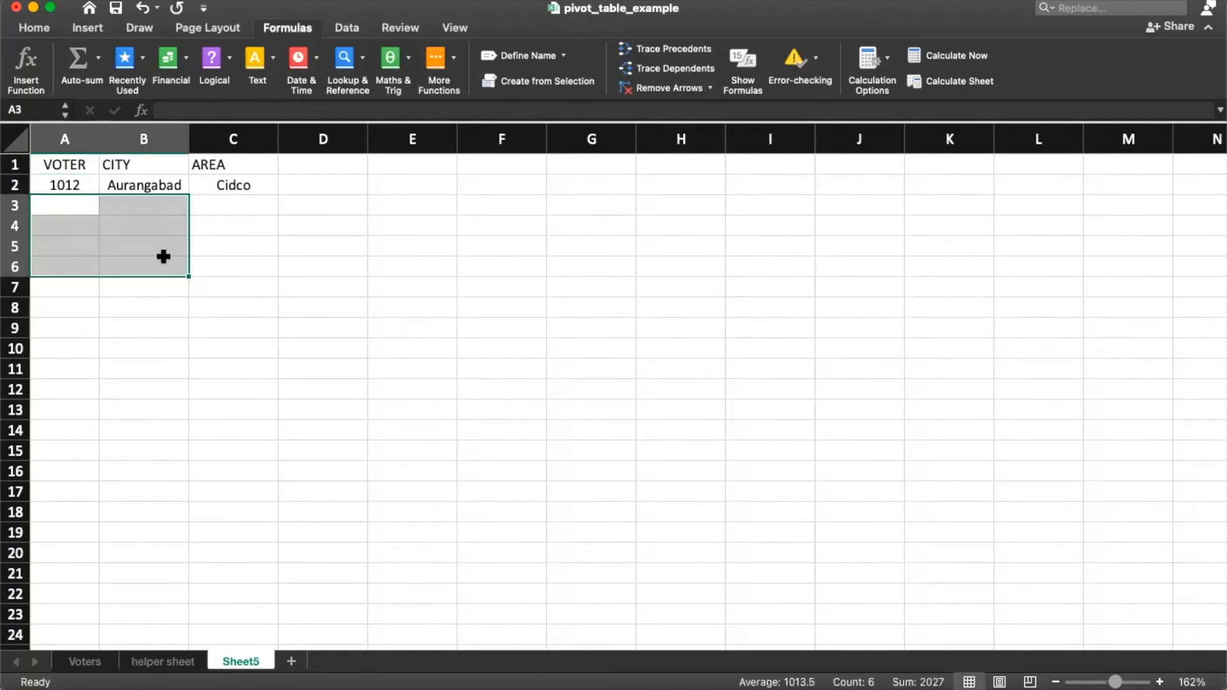
left_click(57, 187)
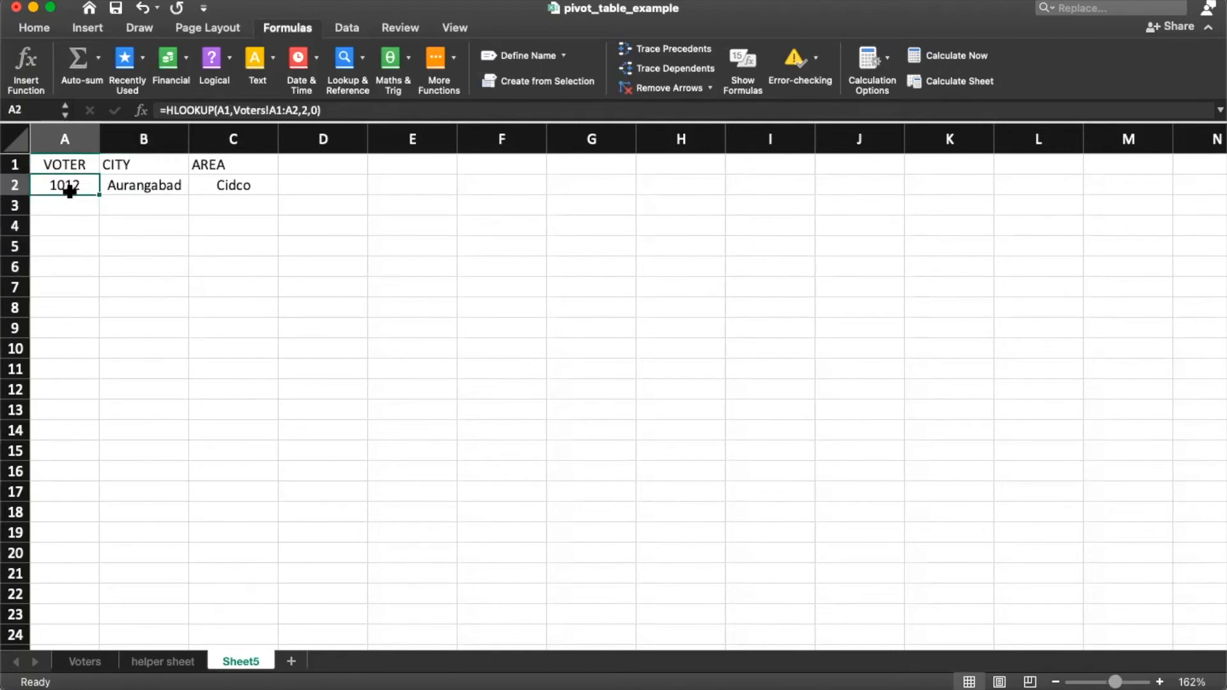
left_click(225, 107)
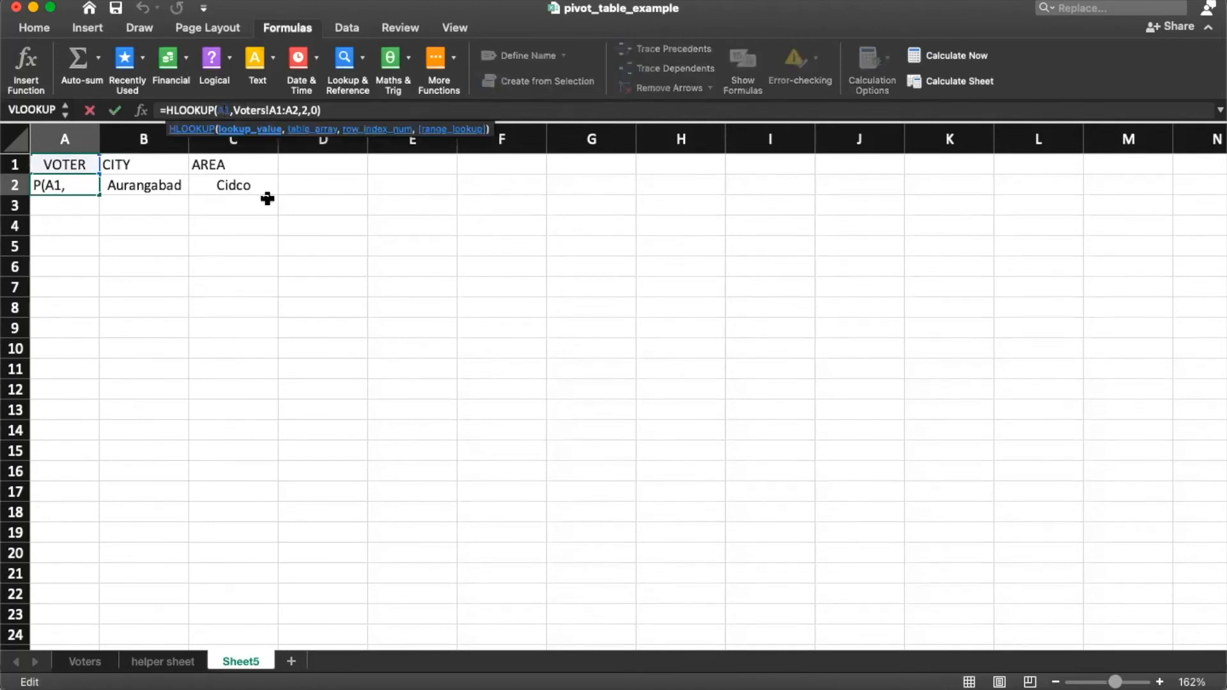
key("F4")
key("Return")
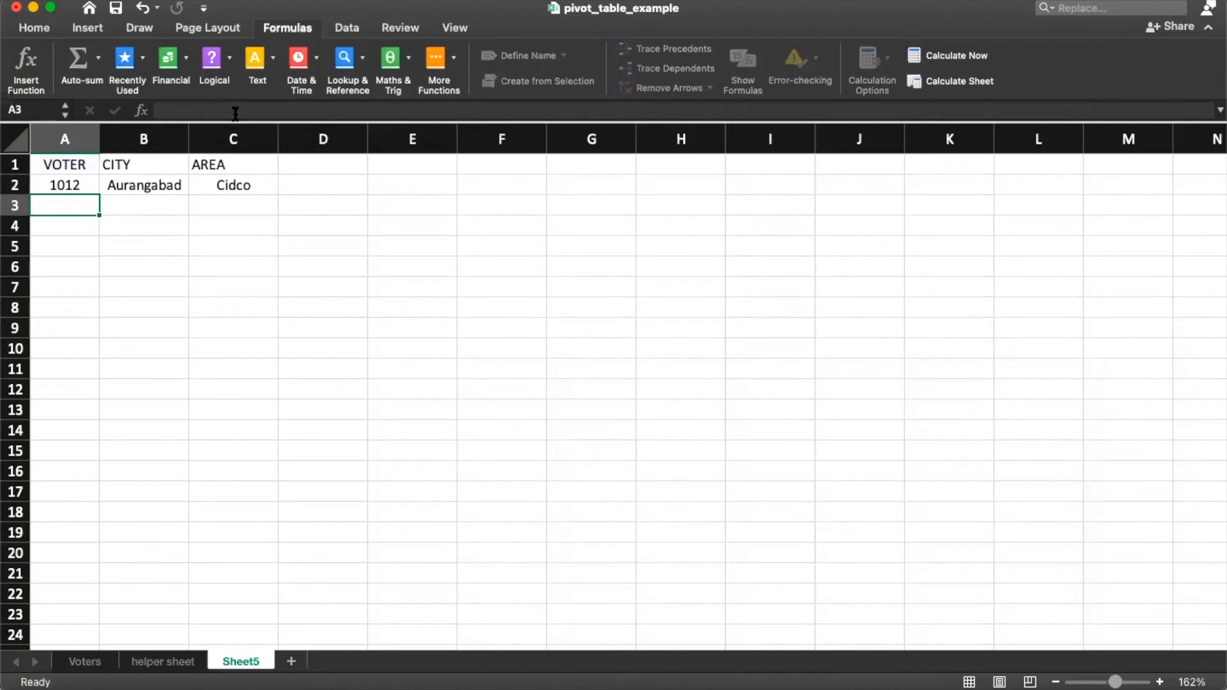
key("Up")
key("super+c")
key("Down")
key("shift+Down")
key("shift+Down")
key("shift+Down")
key("shift+Down")
key("shift+Down")
key("shift+Down")
key("shift+Down")
key("shift+Down")
key("shift+Down")
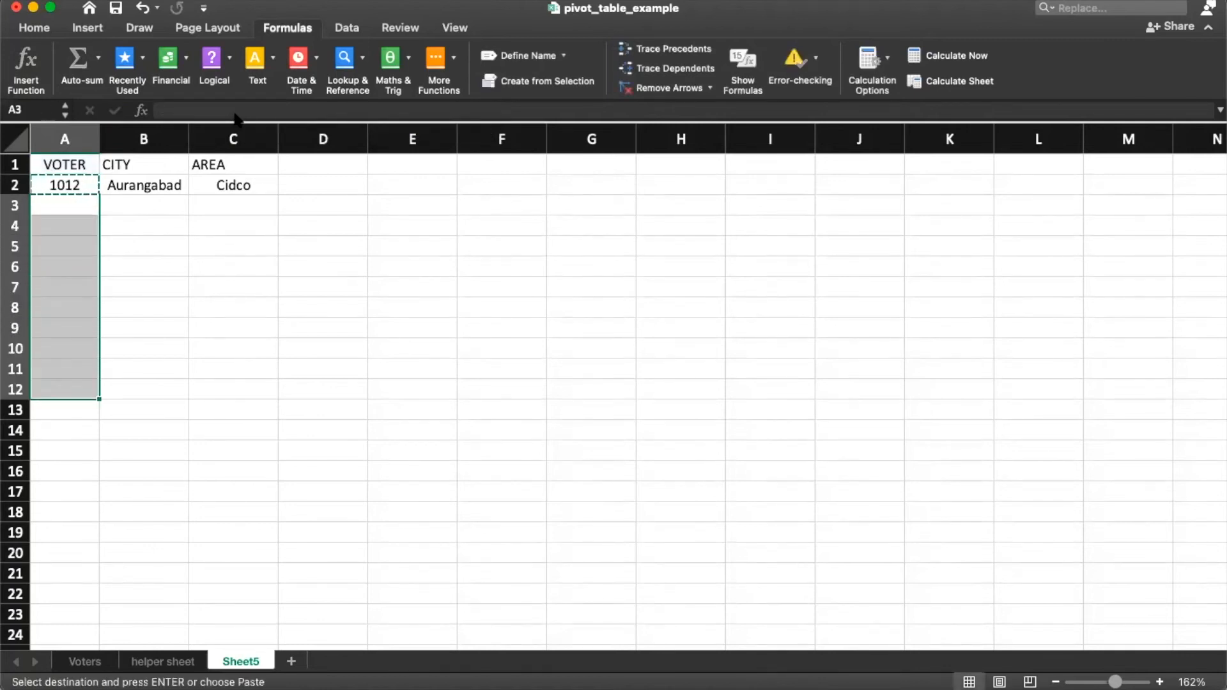
key("super+v")
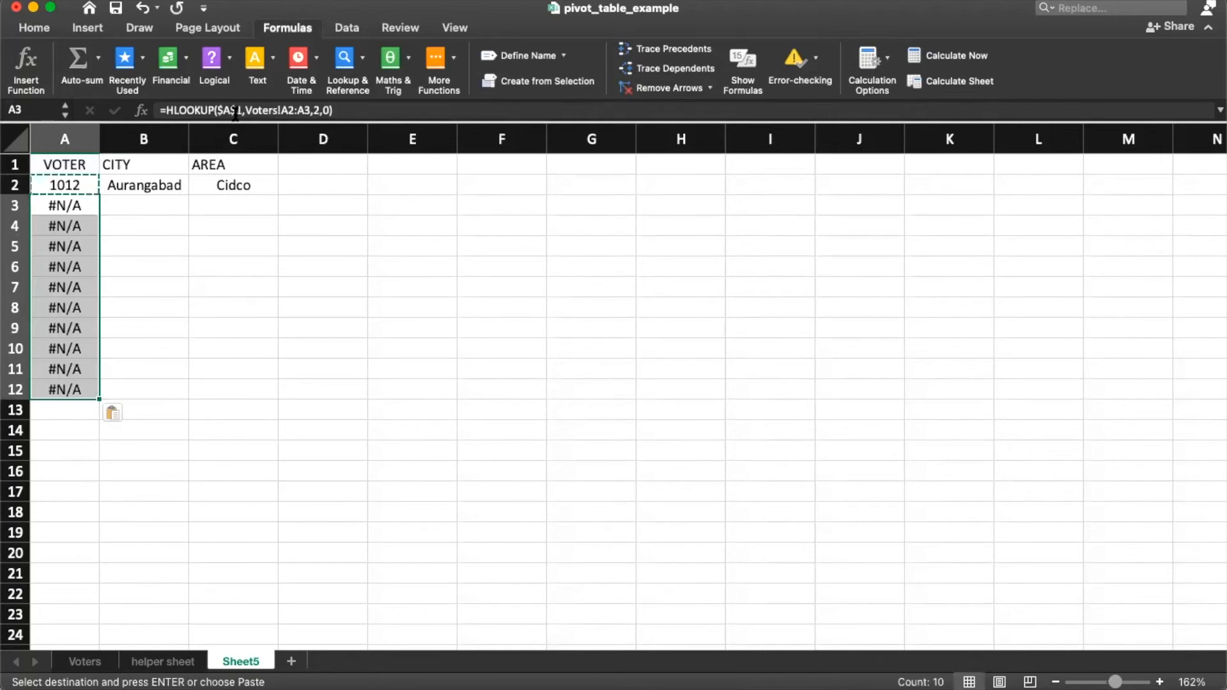
Step: Change the anchoring of the A1 lookup reference in the A3, A4 and A2 formulas
left_click(293, 110)
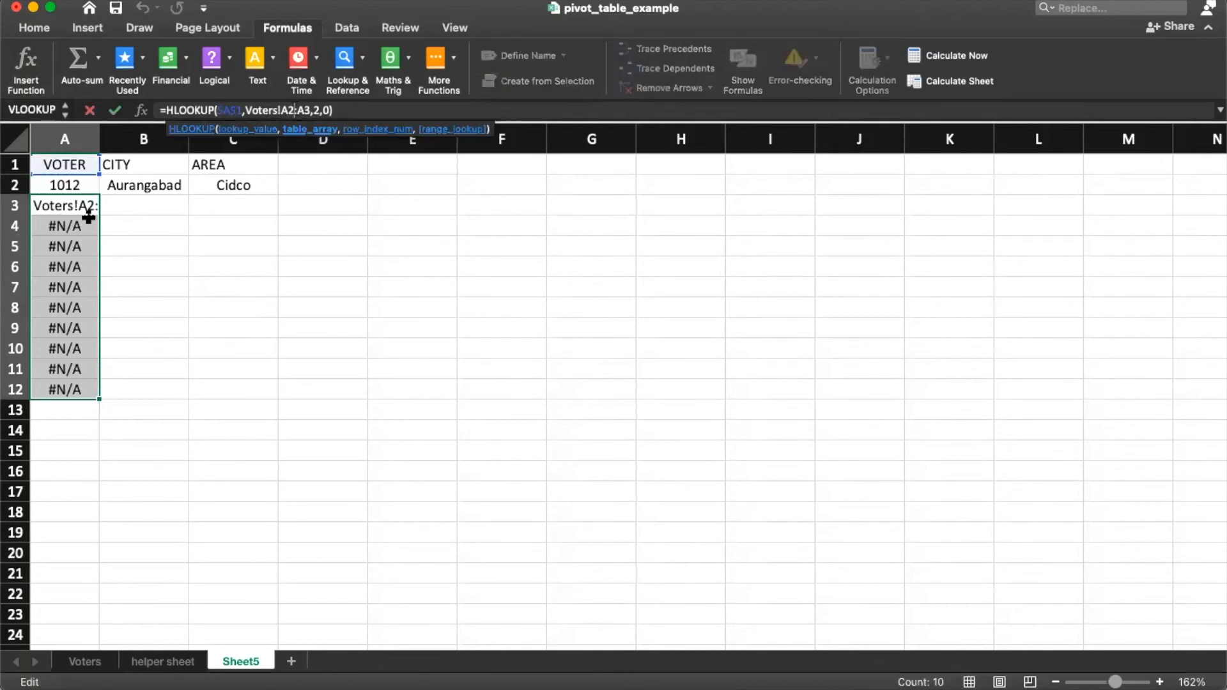
key("Escape")
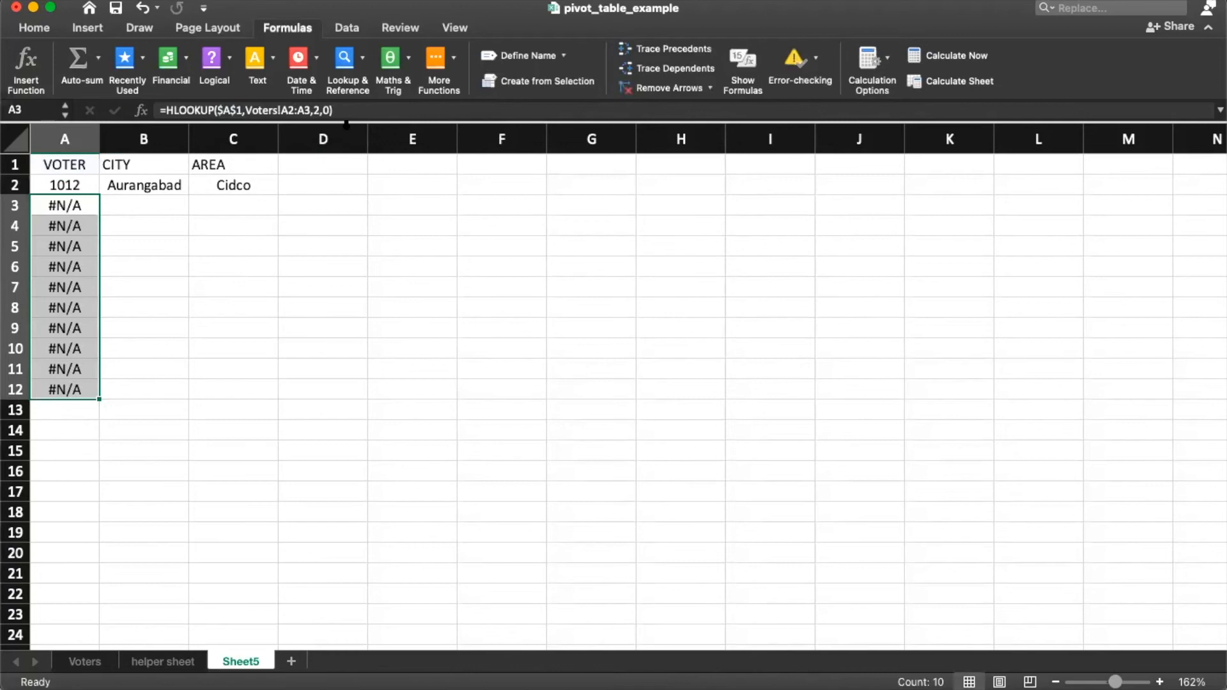
left_click(241, 112)
key("super+t")
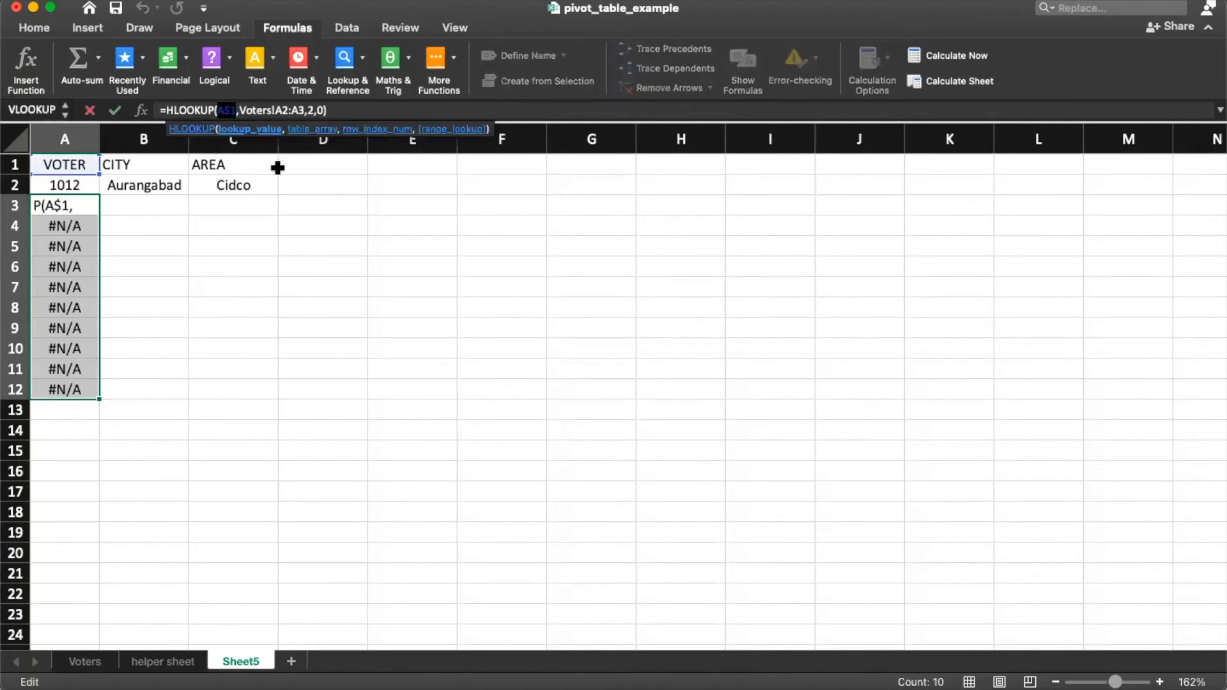
key("Return")
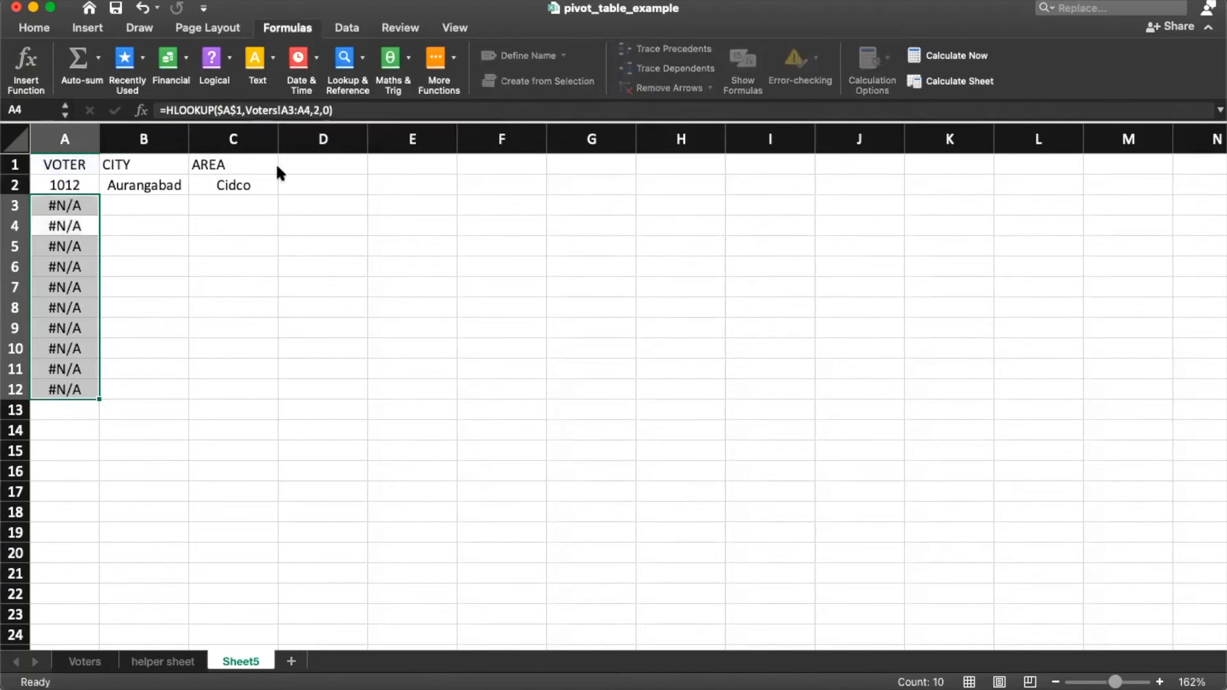
left_click(232, 111)
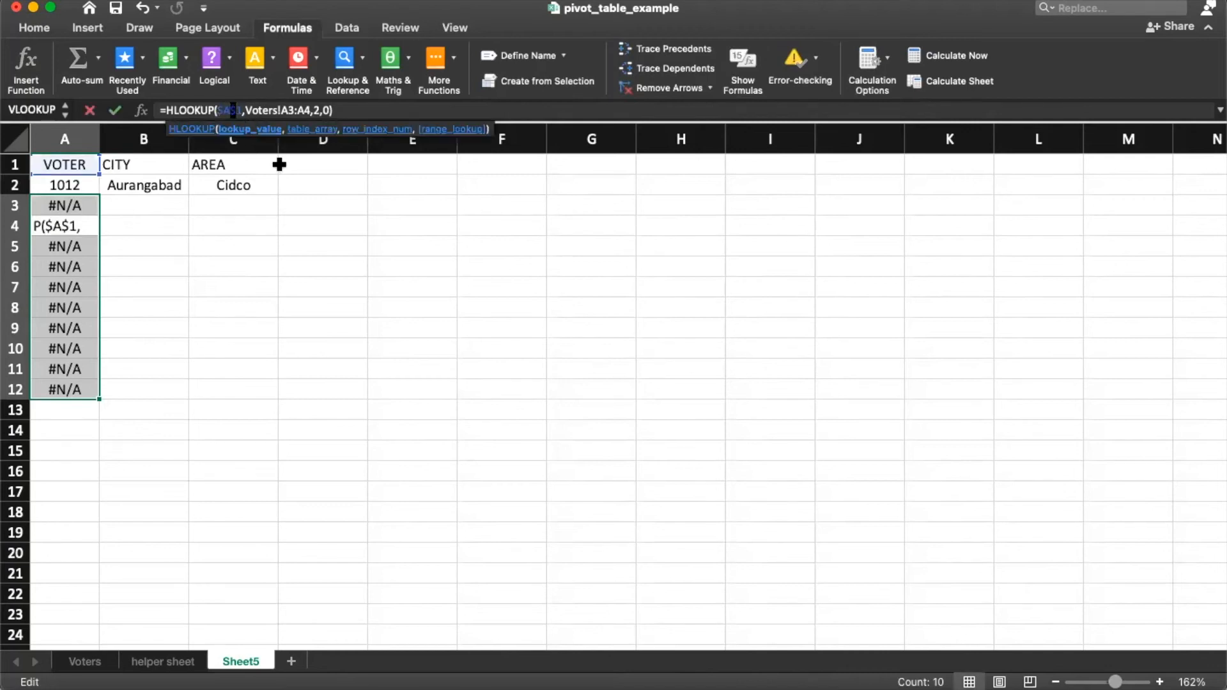
key("super+t")
key("Escape")
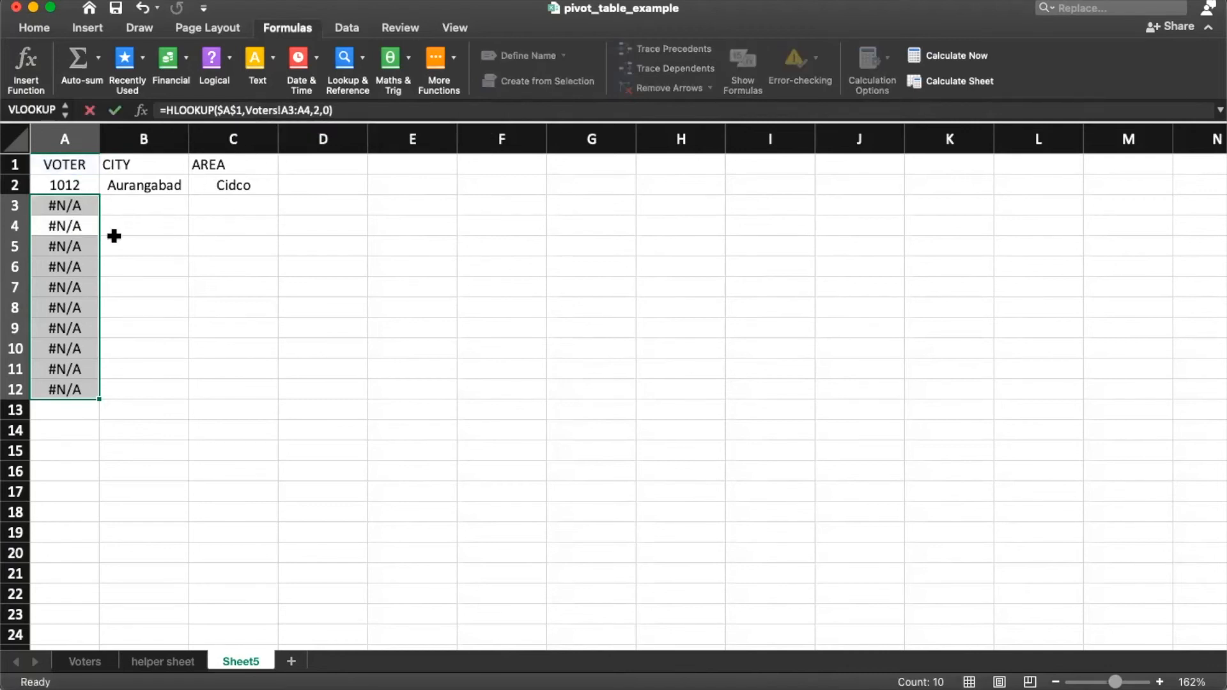
left_click(112, 230)
left_click(85, 208)
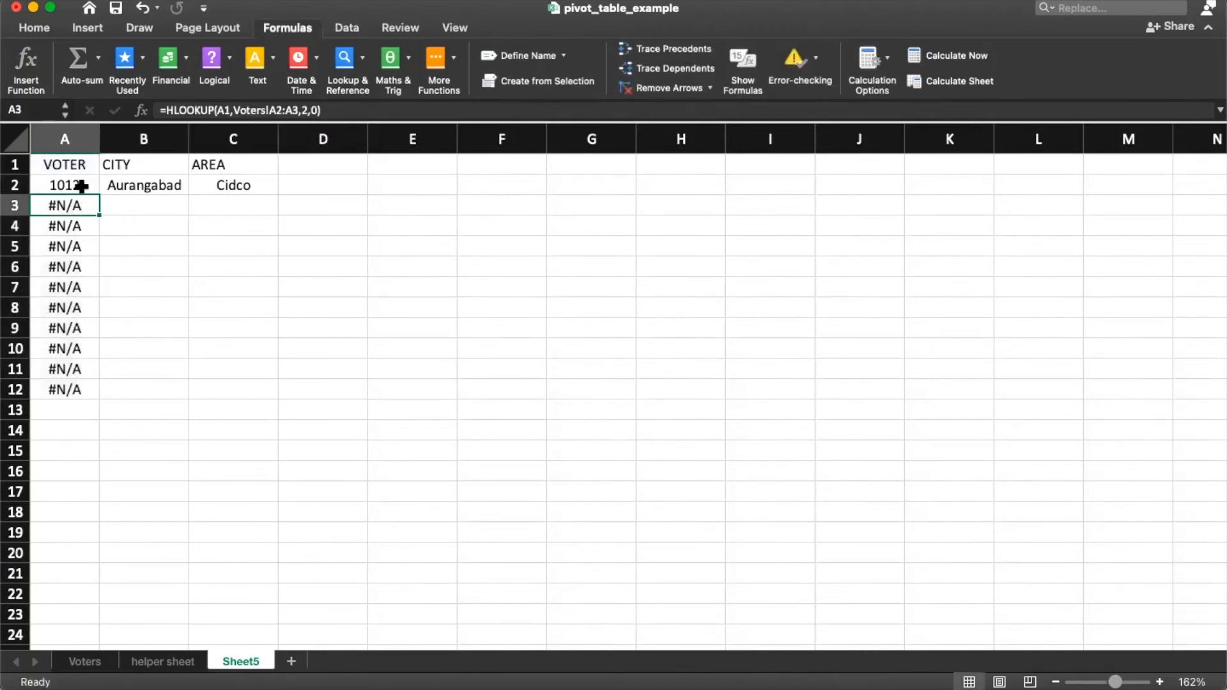
left_click(76, 186)
left_click(229, 111)
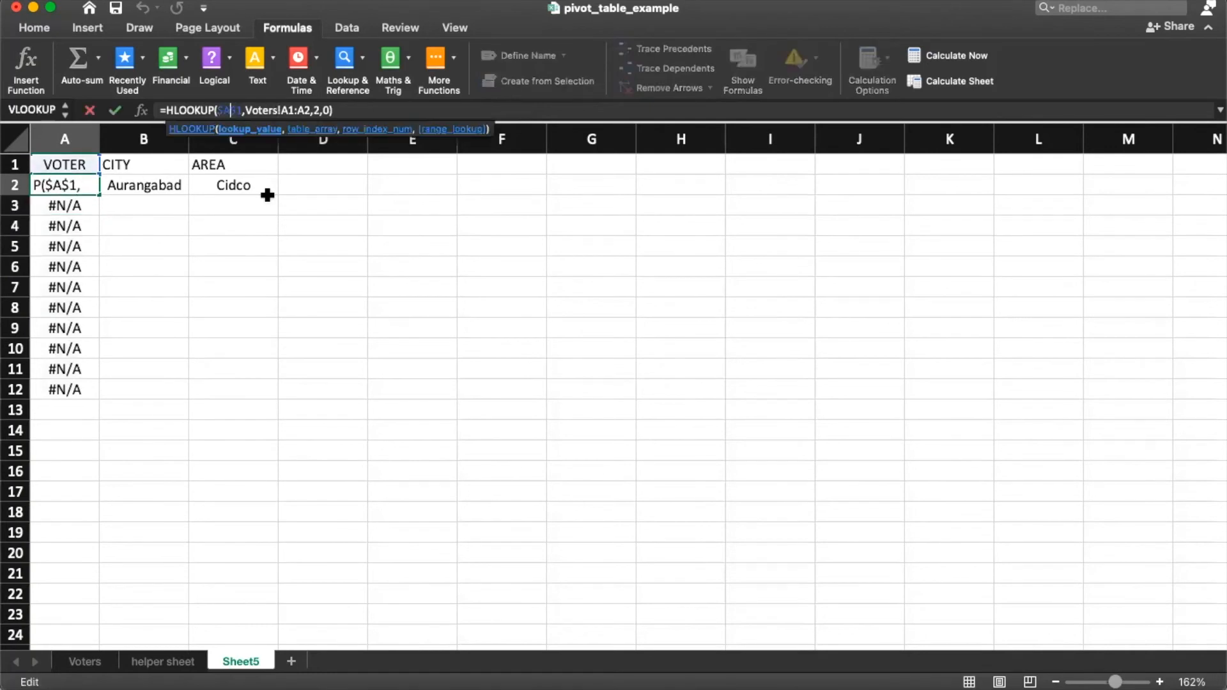
key("F4")
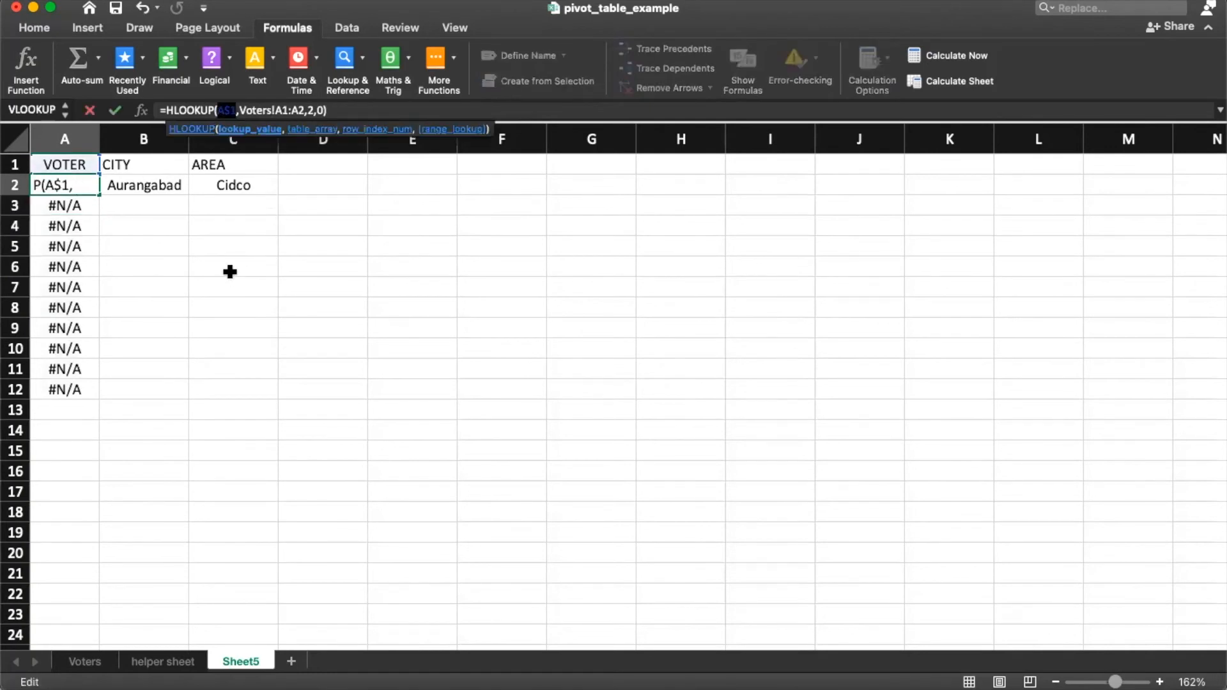
key("Return")
Step: Copy A2's lookup over A2:A12 and check the result in A3
key("Up")
key("super+c")
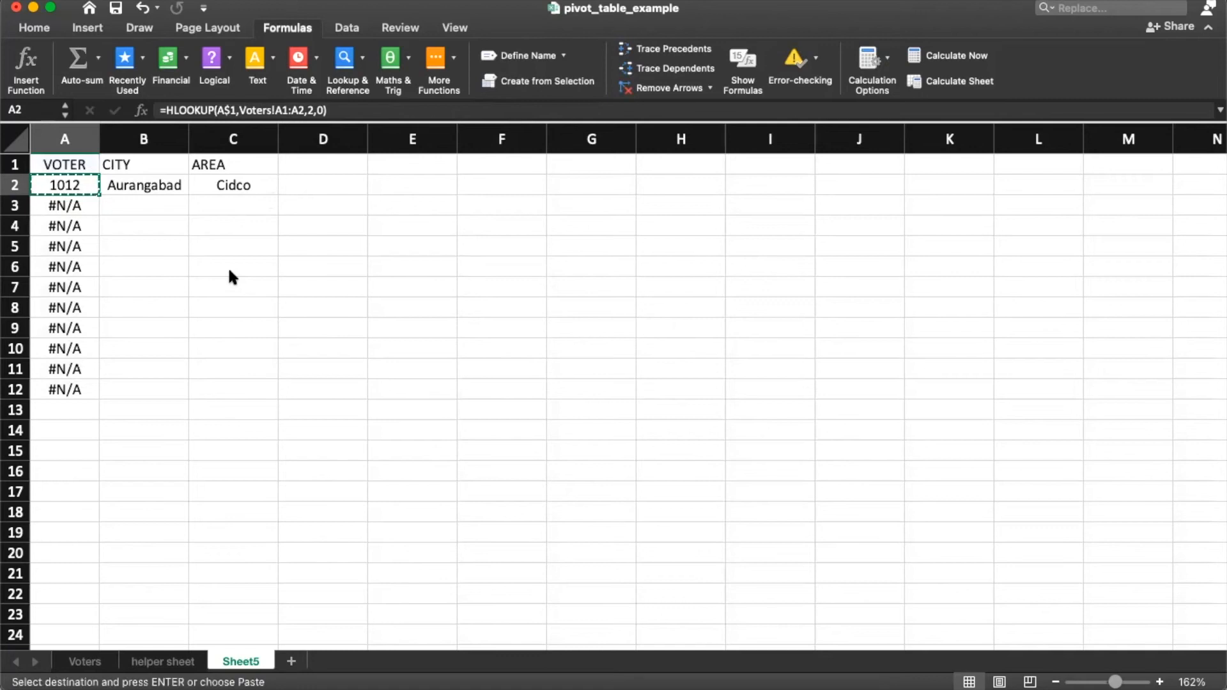
key("super+shift+Down")
key("super+v")
key("Up")
key("Down")
key("Down")
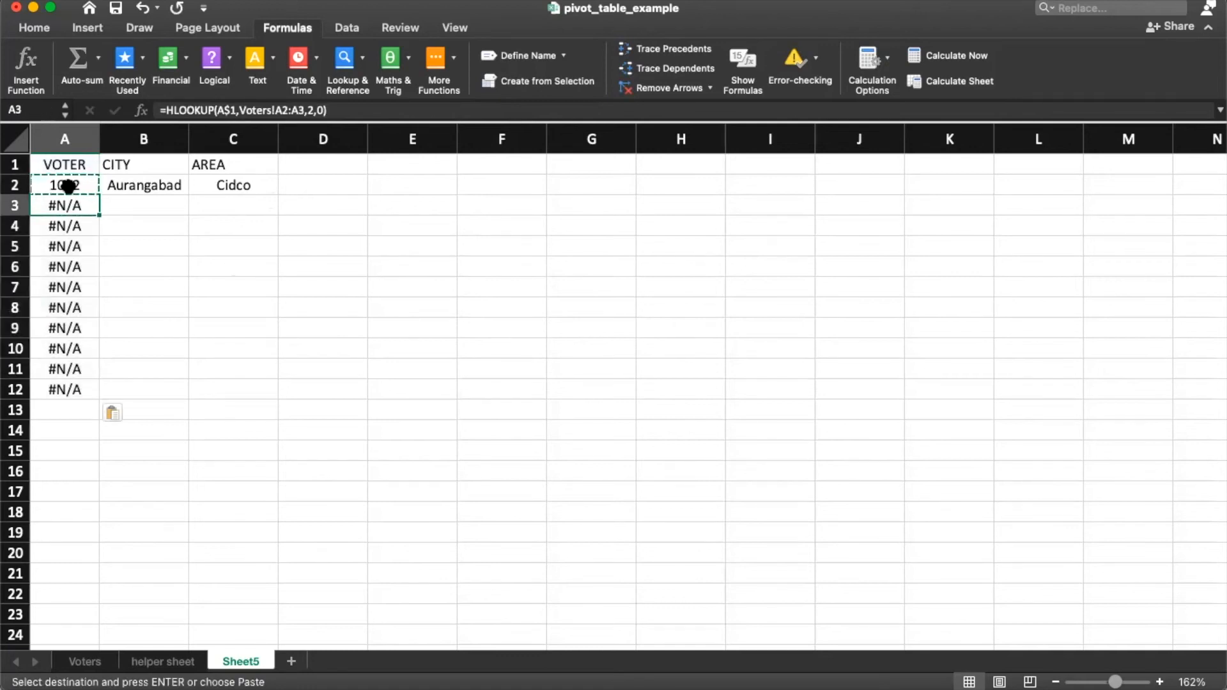
Step: Lock A2's lookup value to column A ($A1) and refill the formula down to A12
left_click(217, 113)
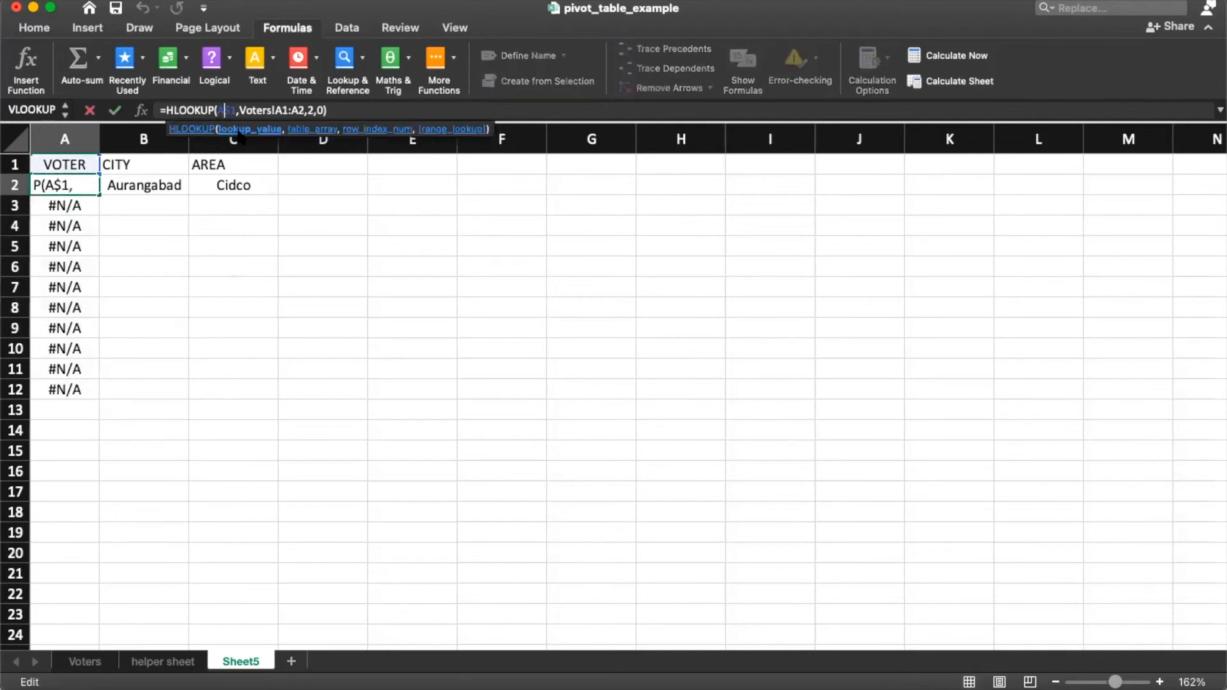
key("super+t")
key("Return")
key("super+c")
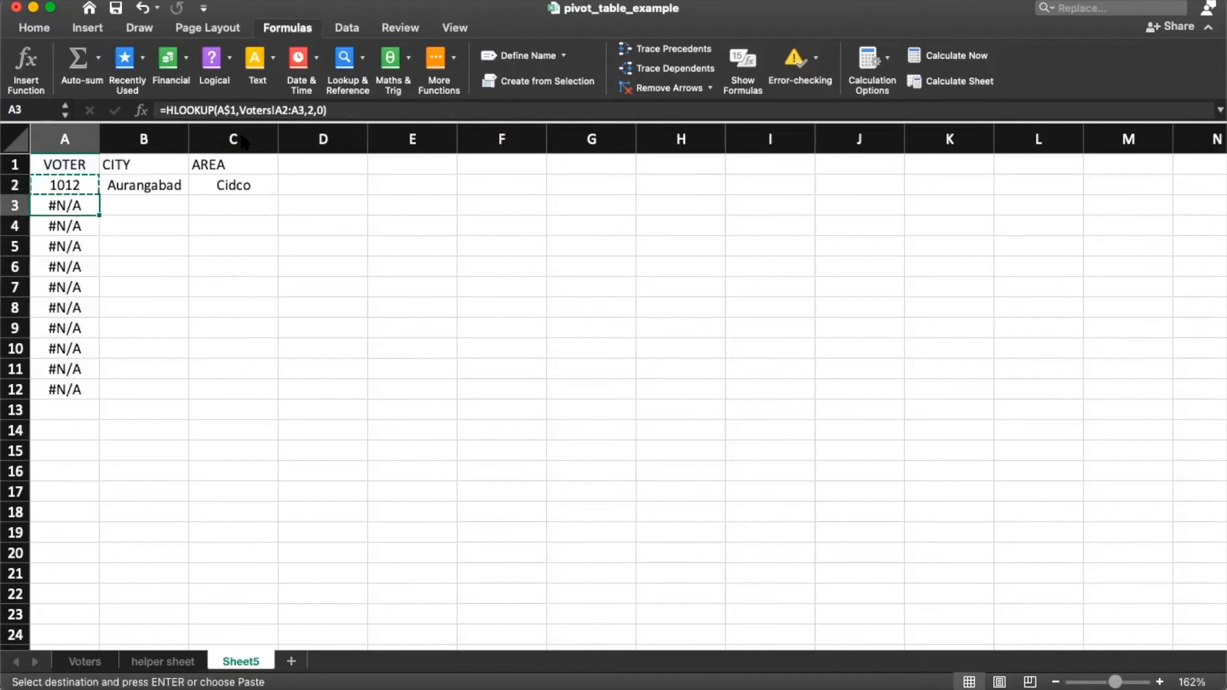
key("super+v")
key("Down")
key("super+v")
key("Down")
key("super+v")
key("super+Down")
key("super+v")
key("shift+Up")
key("shift+Up")
key("shift+Up")
key("shift+Up")
key("shift+Up")
key("shift+Up")
key("super+v")
Step: Review the voter numbers in column A, then delete everything in A1:C12
key("Down")
key("Up")
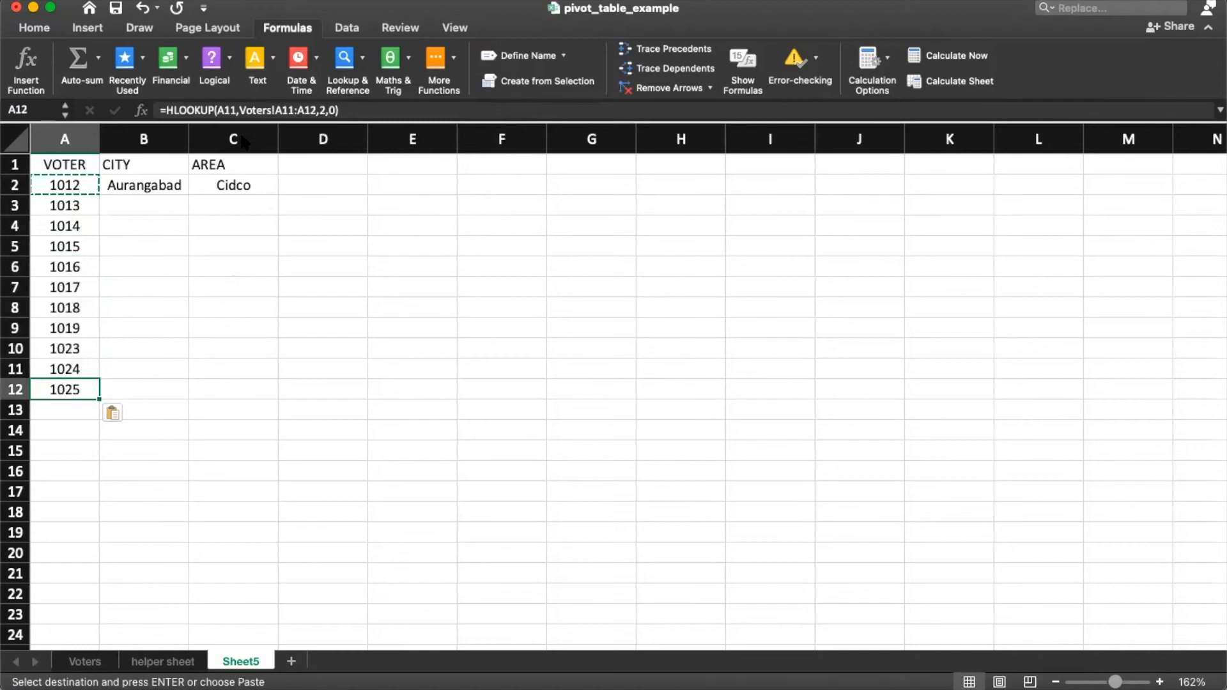
key("Up")
key("Up")
key("shift+super+Up")
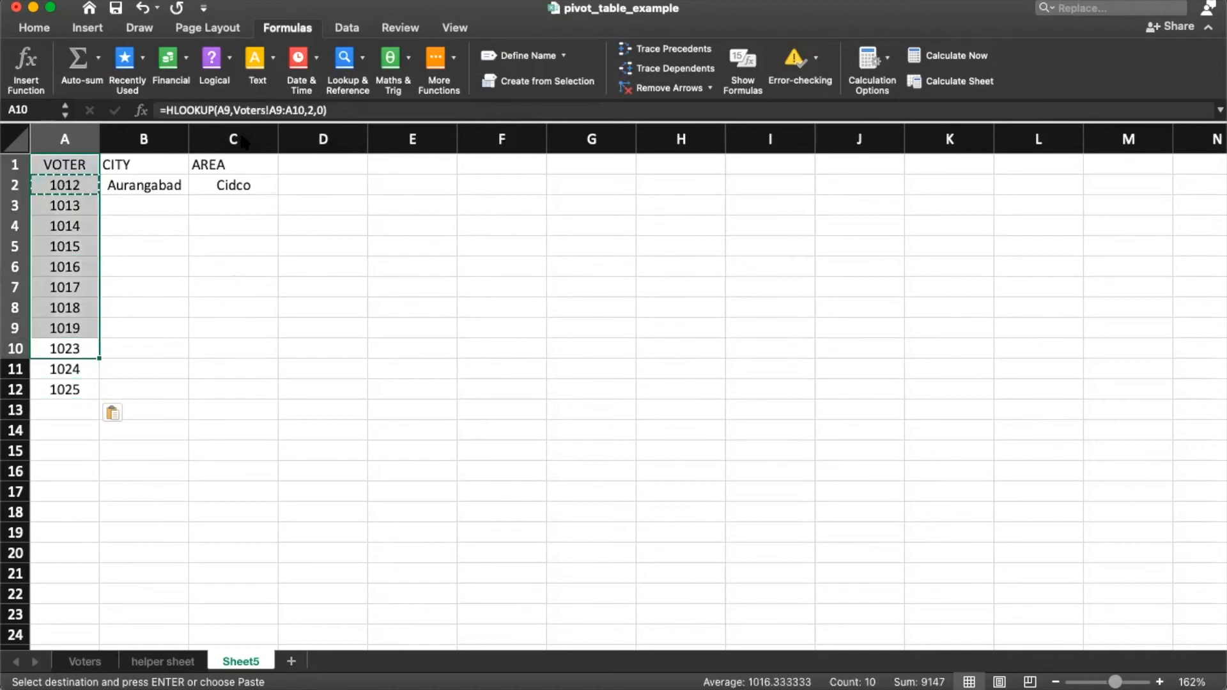
key("Down")
key("super+Up")
key("shift+Right")
key("shift+Right")
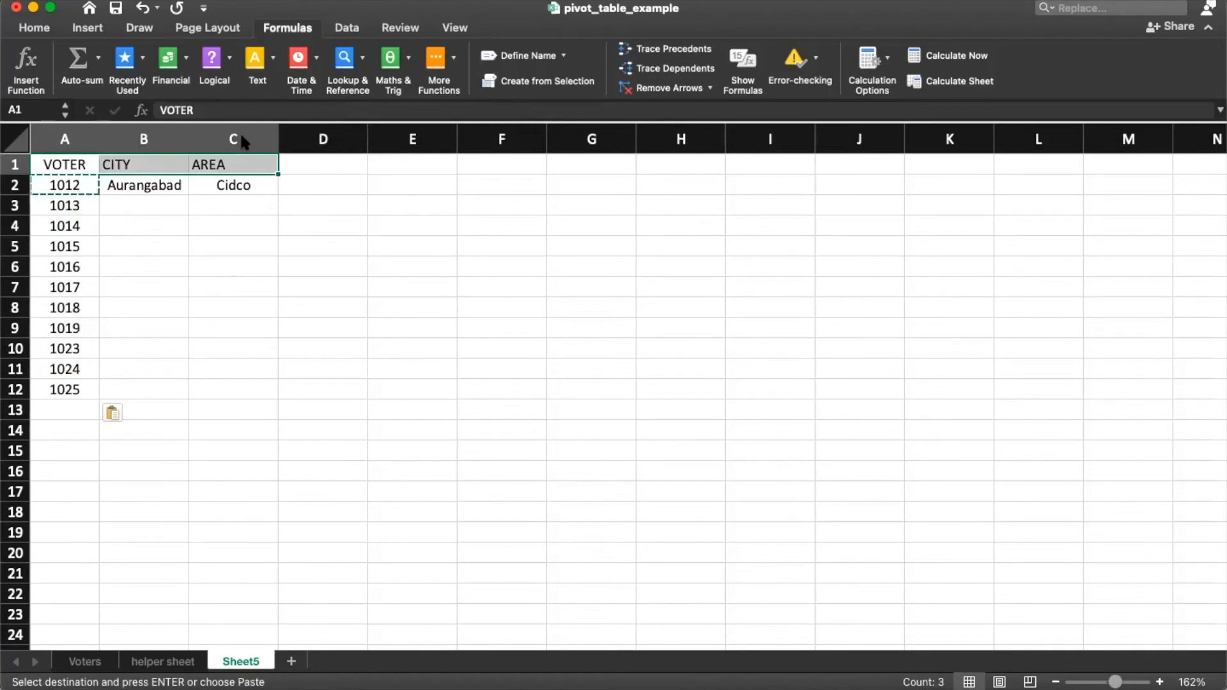
key("shift+super+Down")
key("Delete")
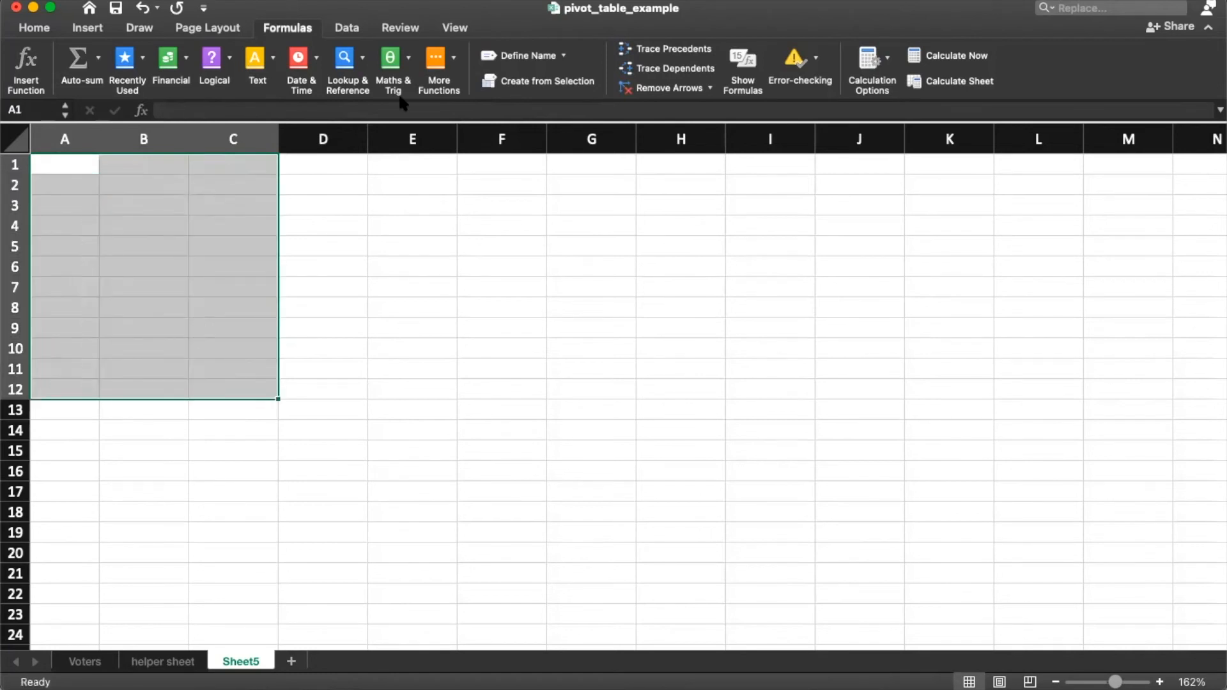
left_click(351, 427)
left_click(152, 660)
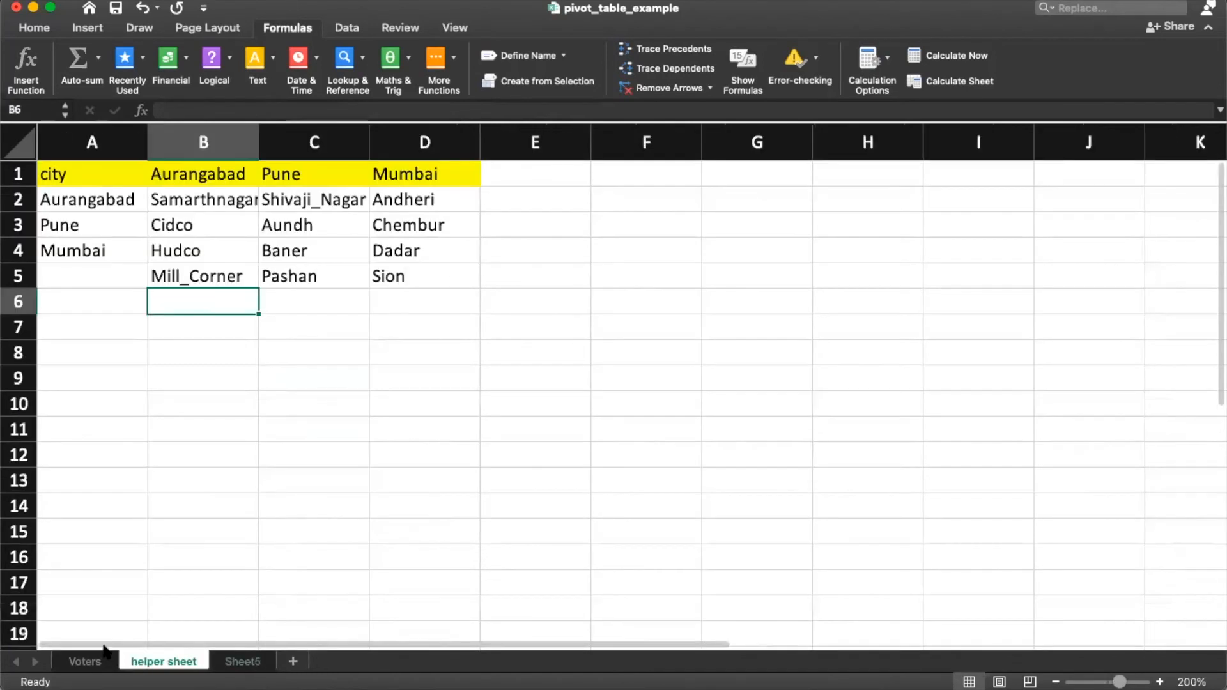
left_click(85, 660)
scroll(347, 409, "down", 1)
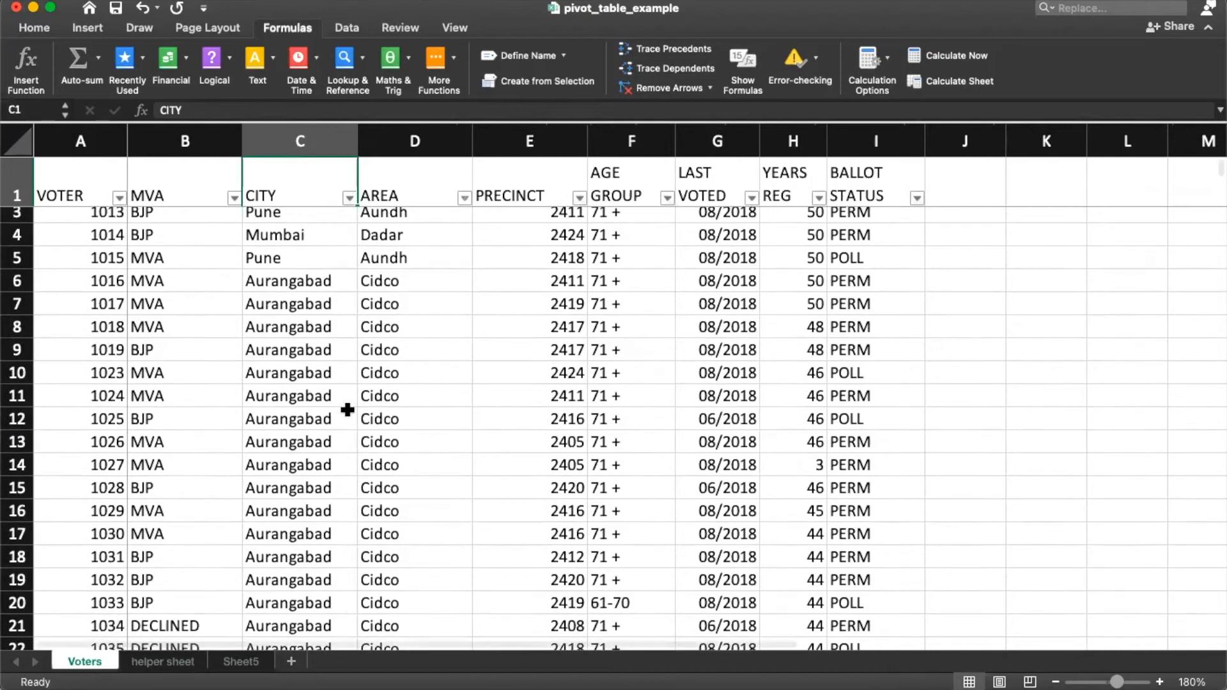
scroll(347, 409, "down", 3)
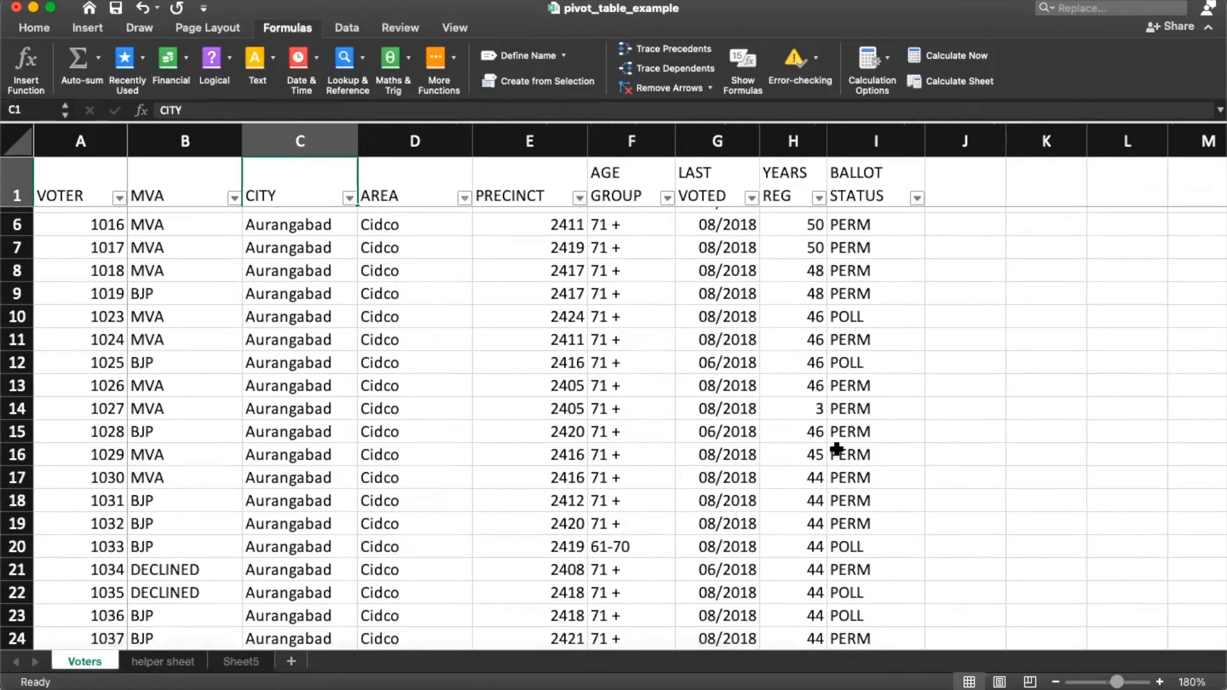
left_click(313, 309)
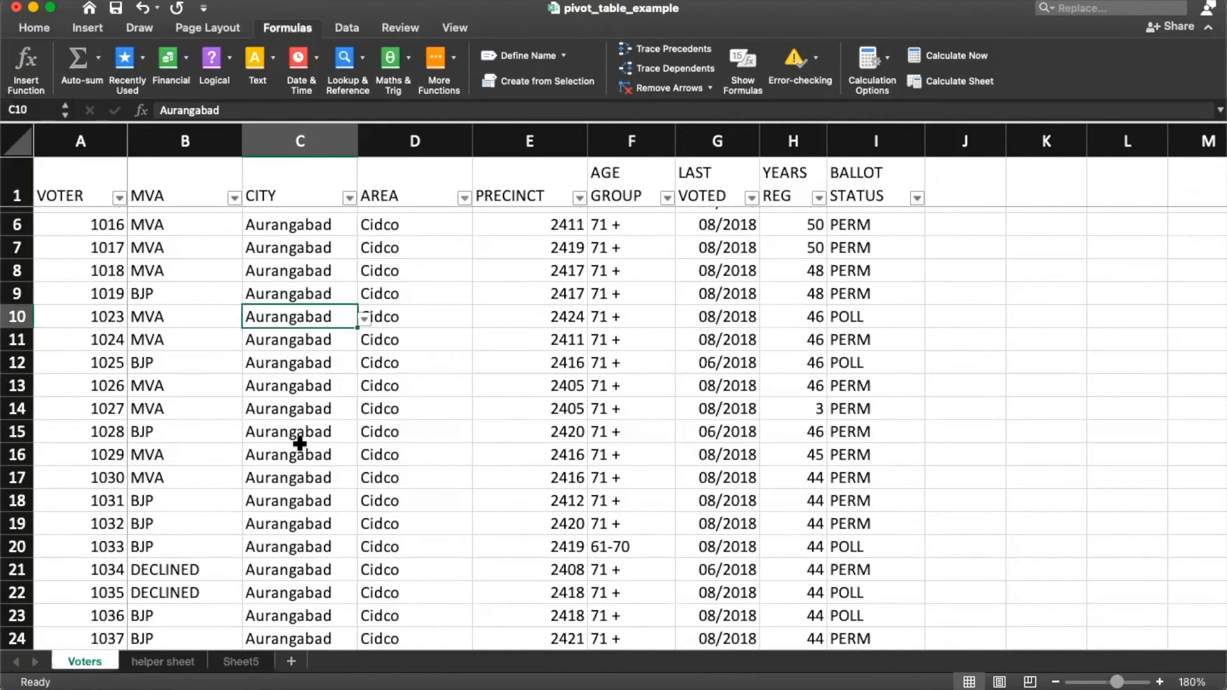
scroll(461, 281, "down", 5)
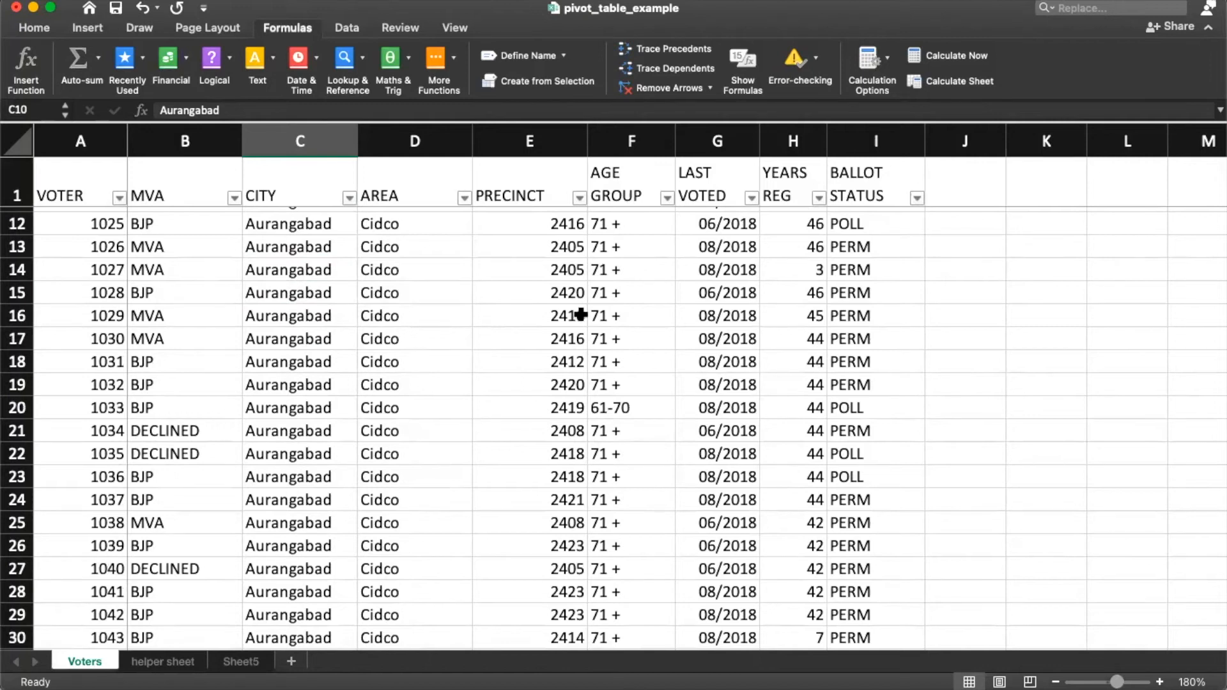
left_click(477, 325)
scroll(284, 358, "down", 8)
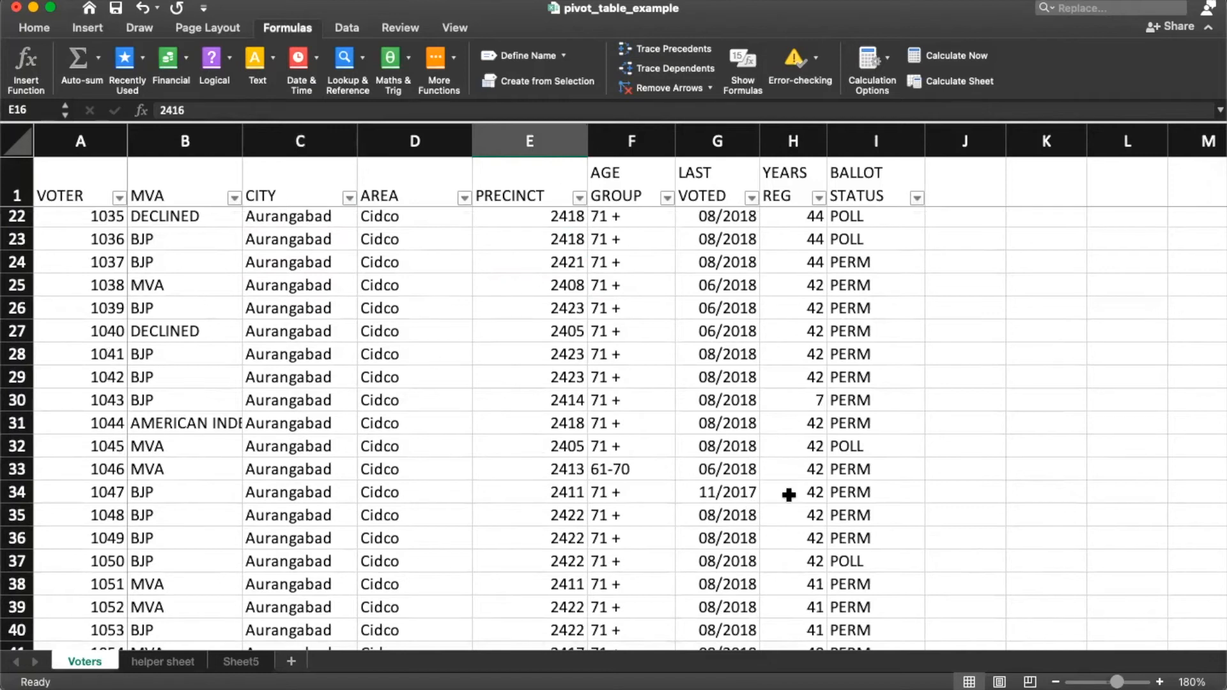
left_click(291, 350)
scroll(328, 487, "down", 5)
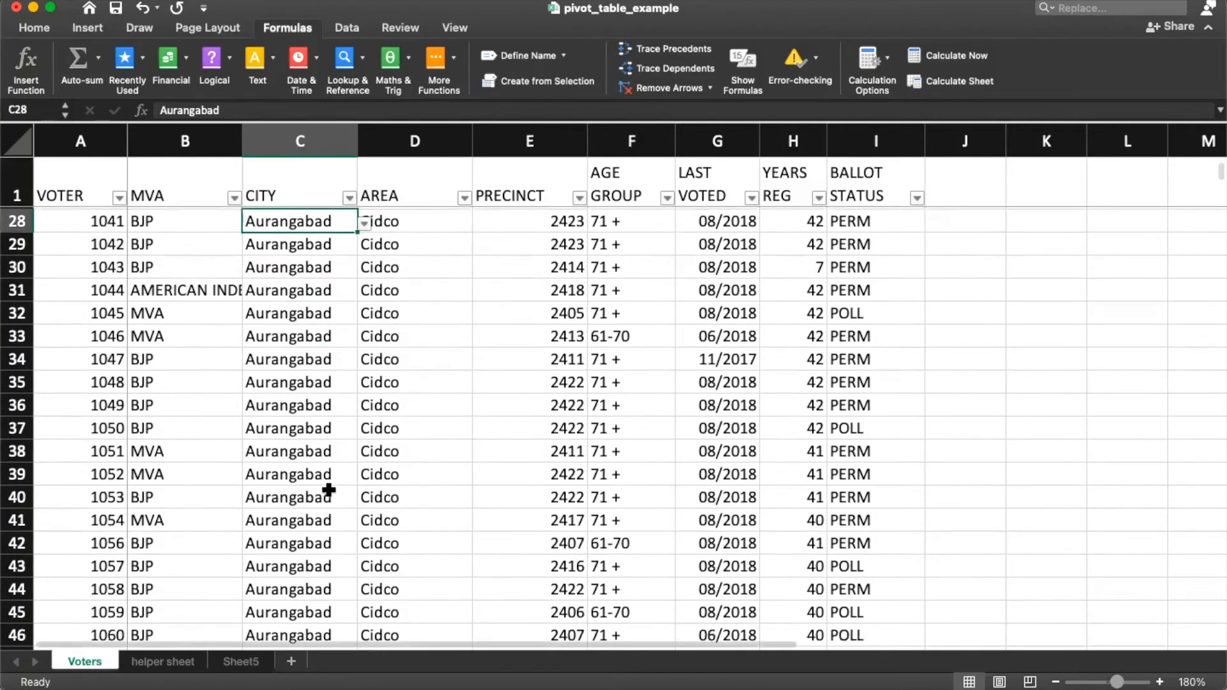
scroll(378, 449, "down", 5)
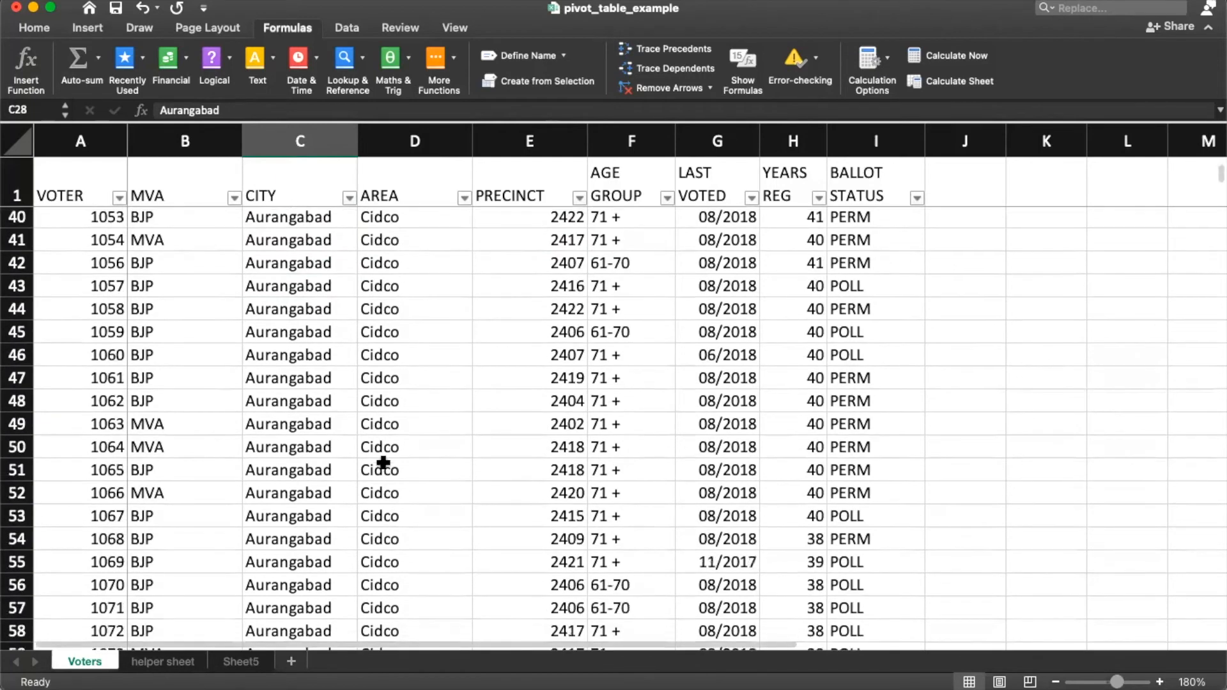
left_click(92, 196)
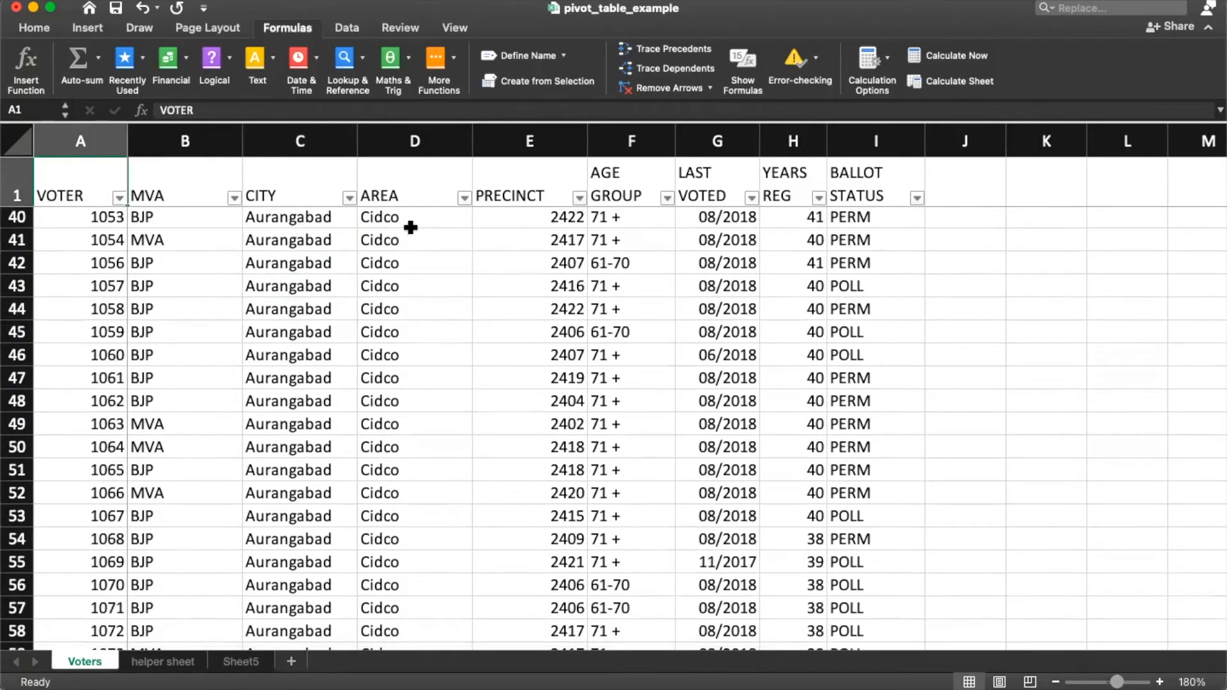
left_click(291, 283)
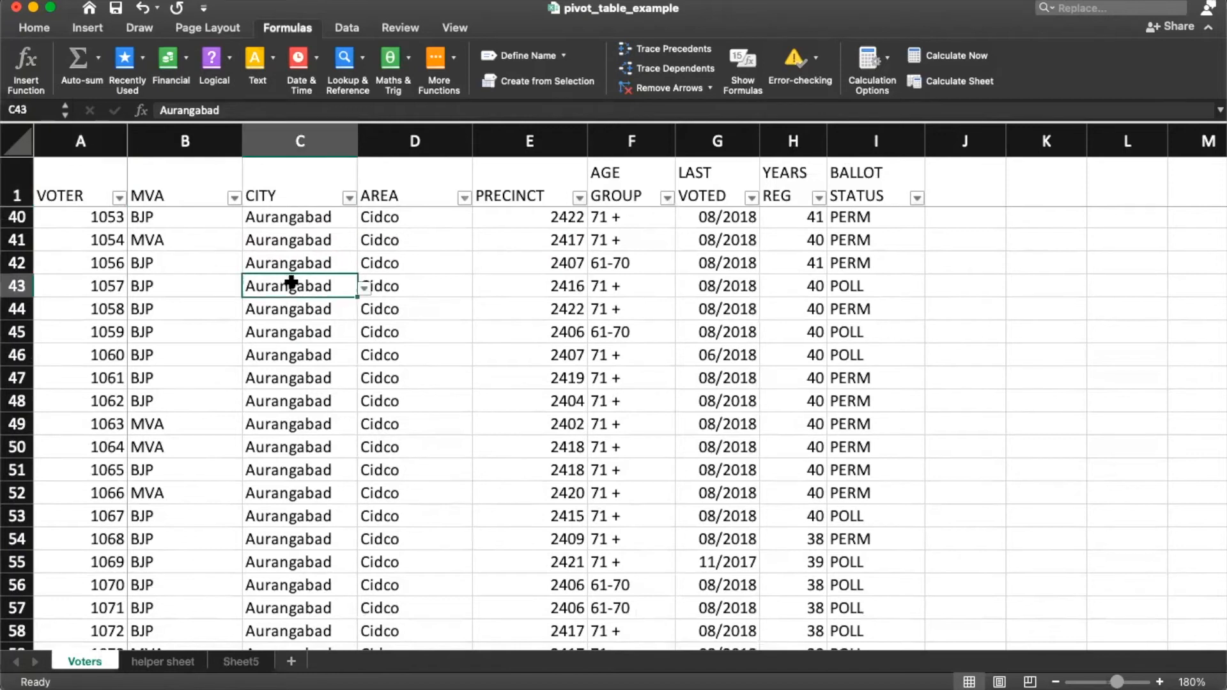
Step: Rename the empty Sheet5 tab to DASHBOARD
left_click(243, 664)
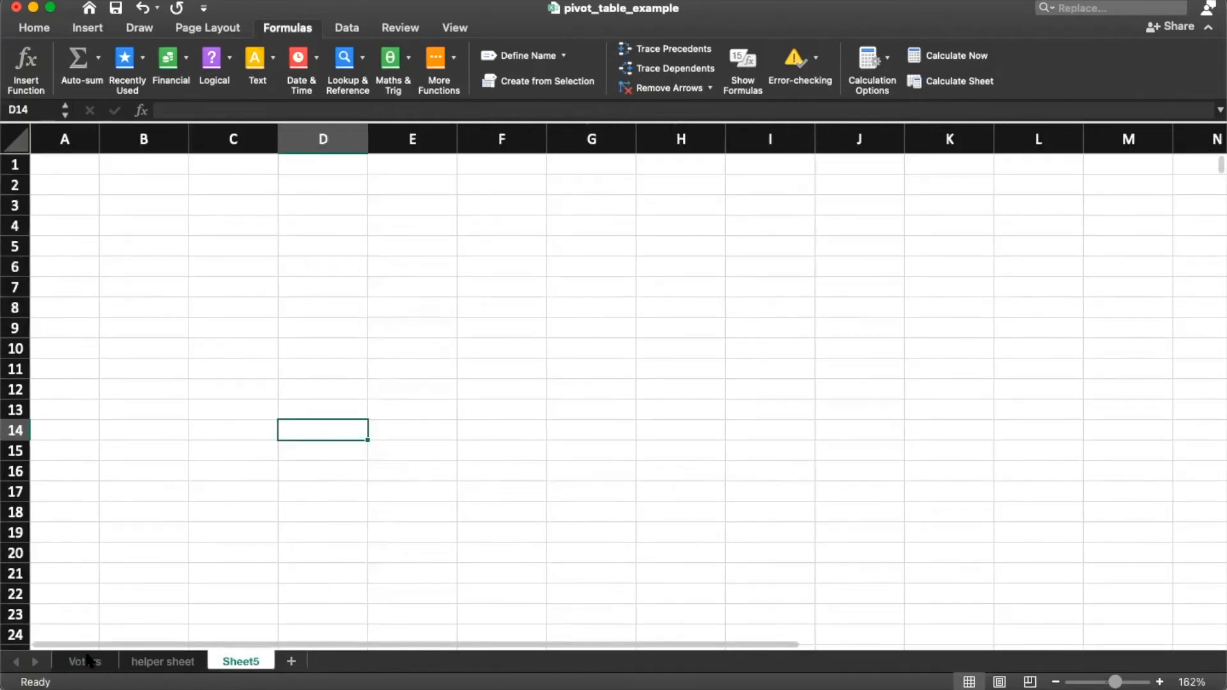
left_click(88, 661)
left_click(241, 665)
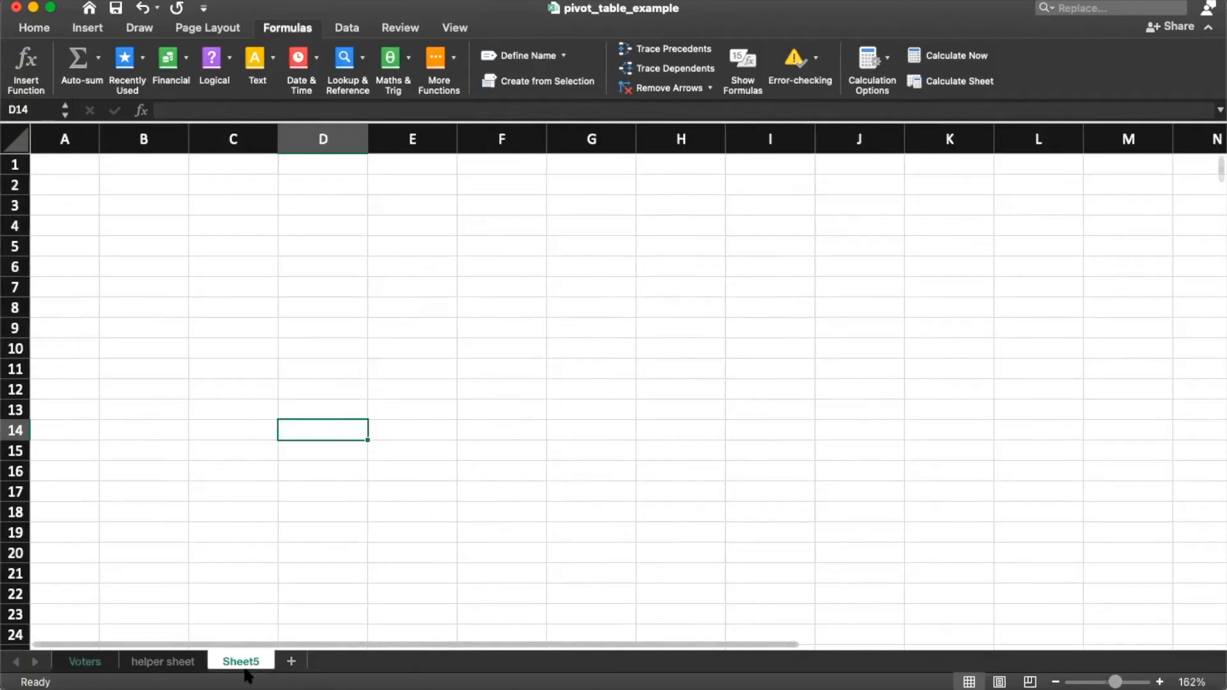
right_click(235, 666)
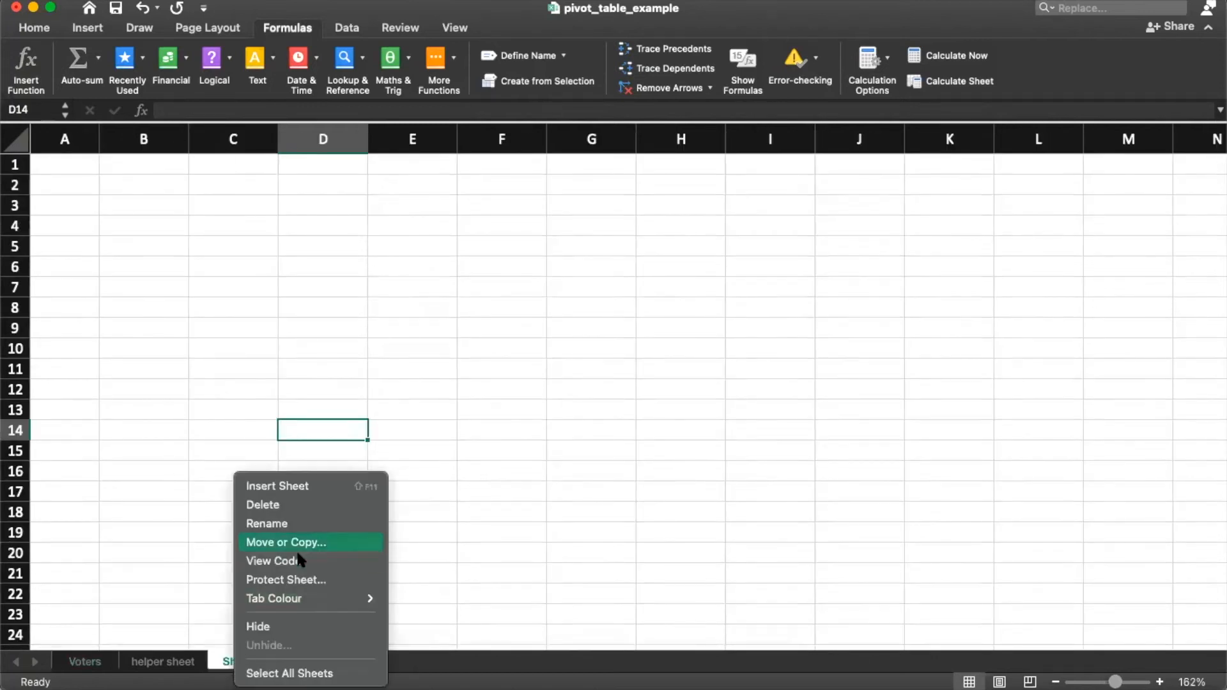
left_click(294, 515)
type("DASHBOARD")
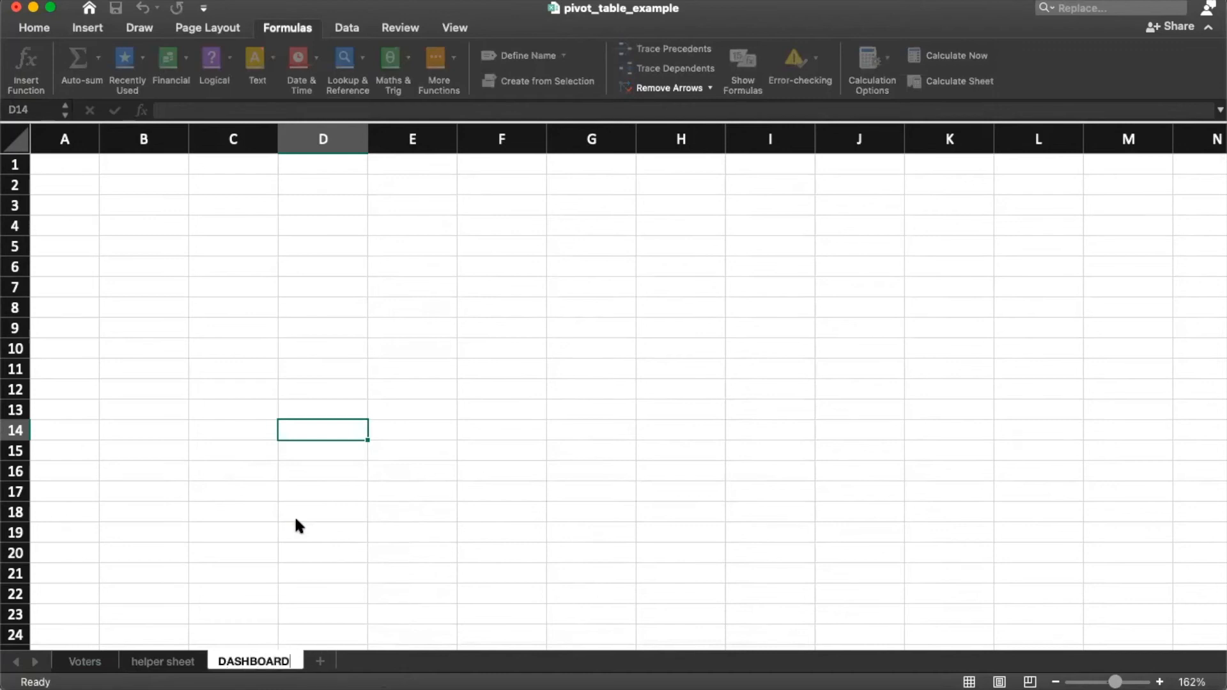
key("Return")
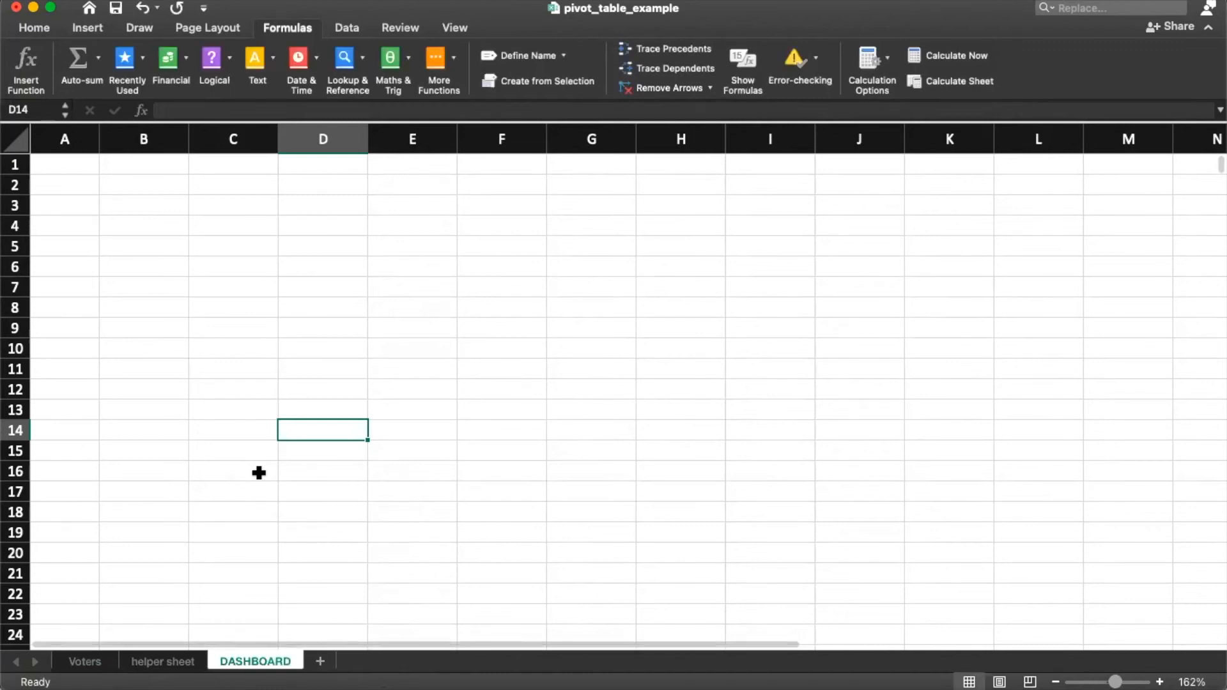
Step: Enter the header CITY in B3 with Aurangabad, Pune and Mumbai below it
left_click(130, 208)
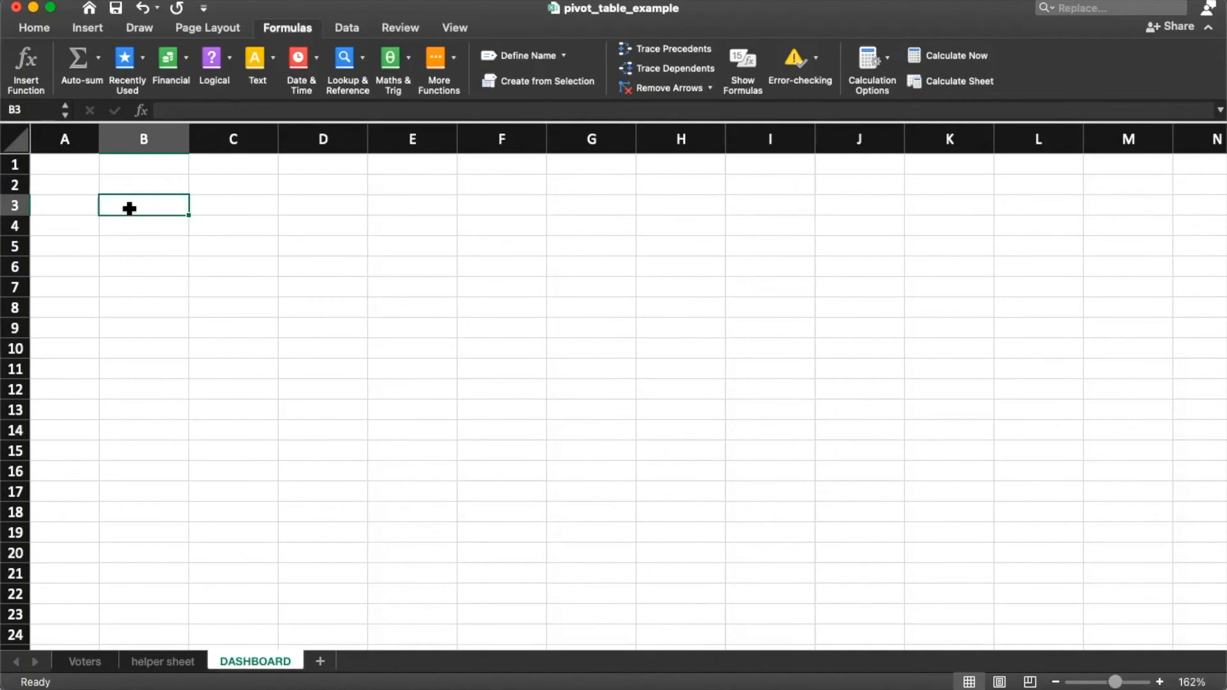
type("CITY")
key("Return")
type("AURAN")
key("BackSpace")
key("BackSpace")
key("BackSpace")
key("BackSpace")
type("urangabad")
key("Return")
type("Pune")
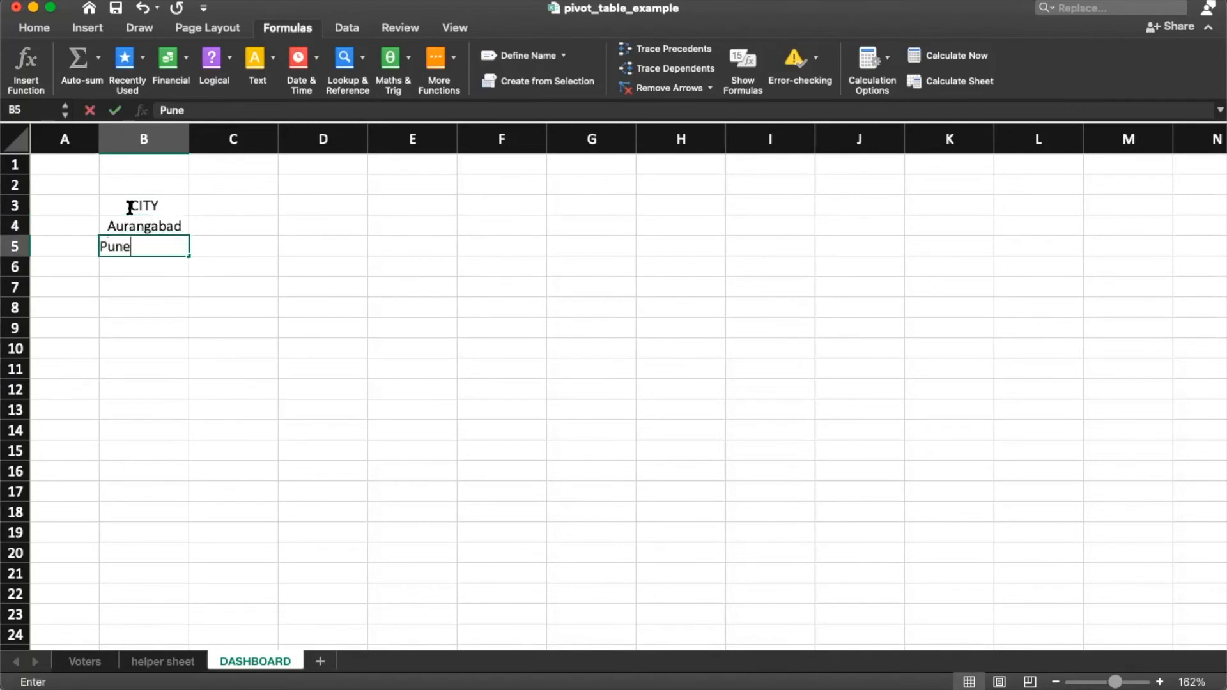
key("Return")
type("Mumbai")
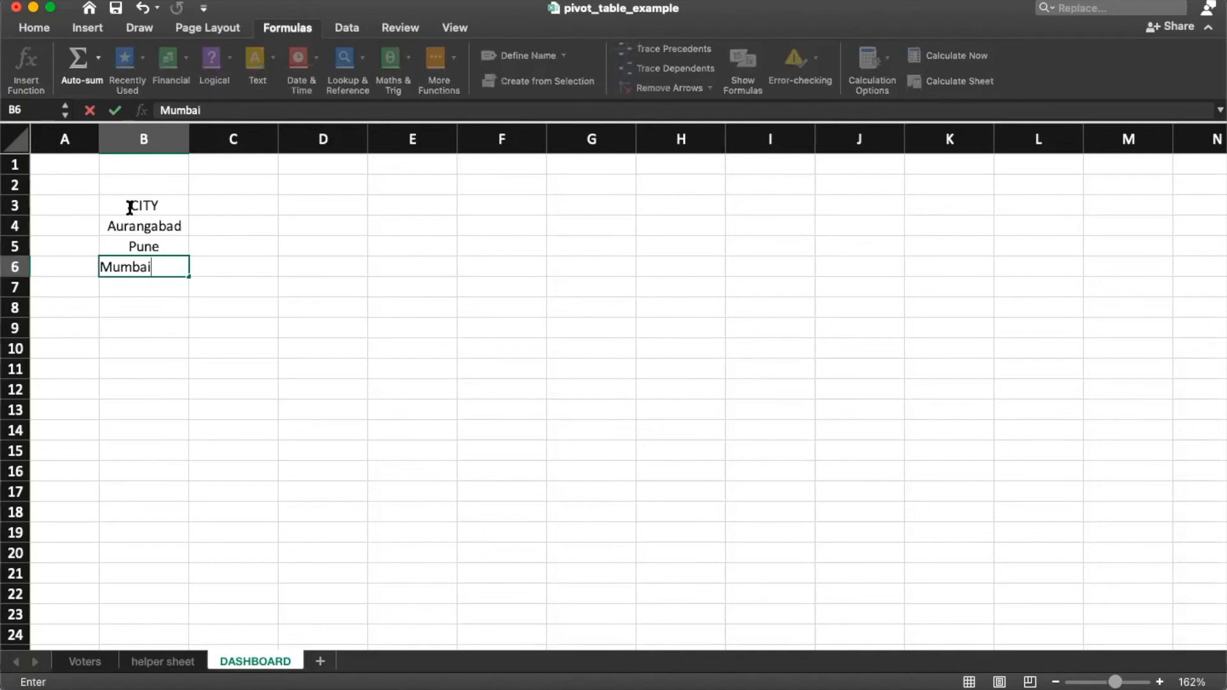
key("Return")
key("Up")
key("Up")
key("Up")
key("Up")
key("Right")
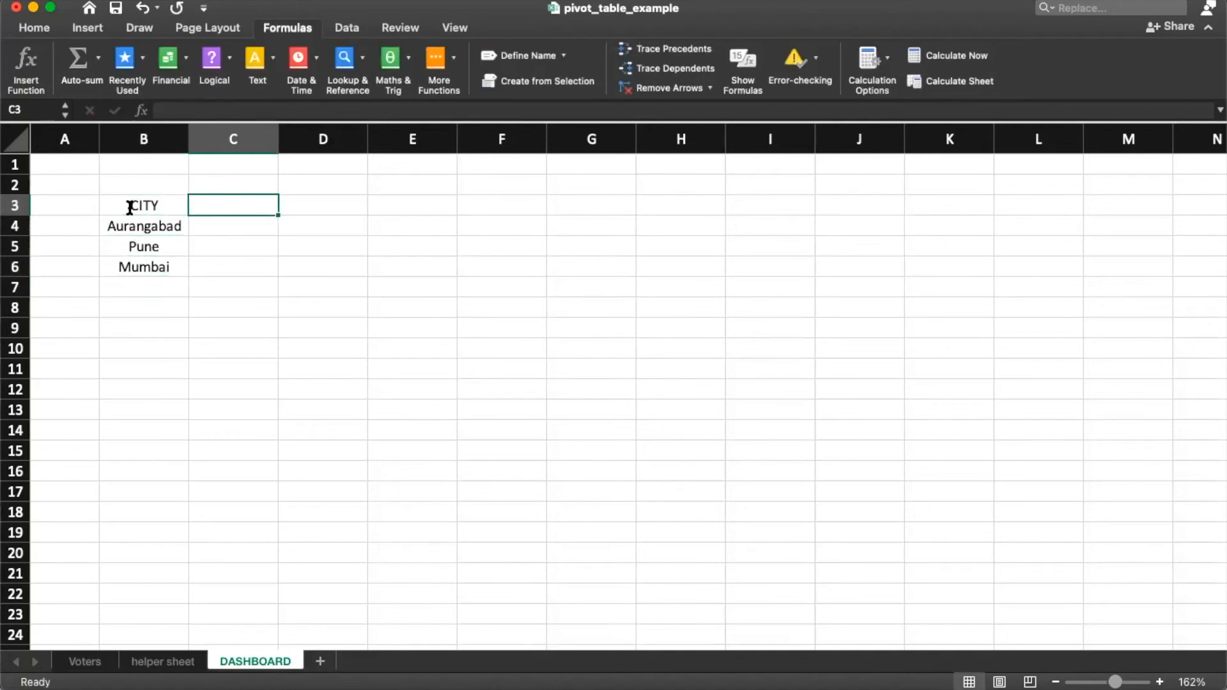
Step: Put the header VOTER in C3 beside CITY
type("VOTERS Co")
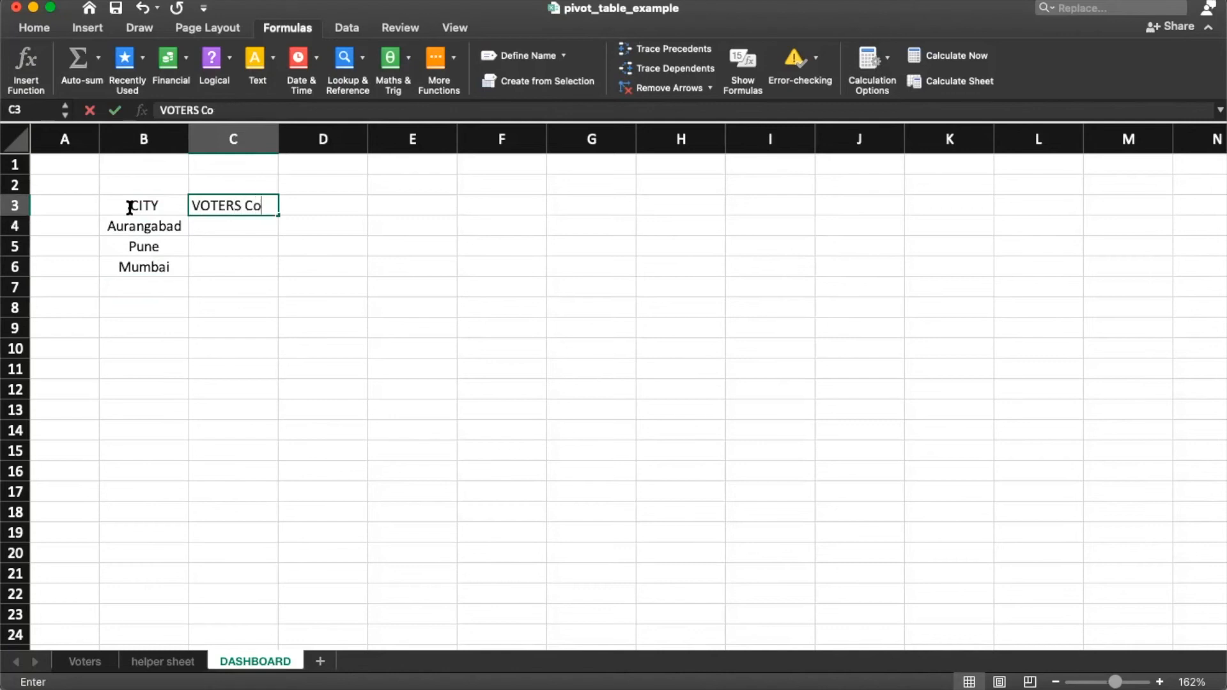
type("urn")
key("BackSpace")
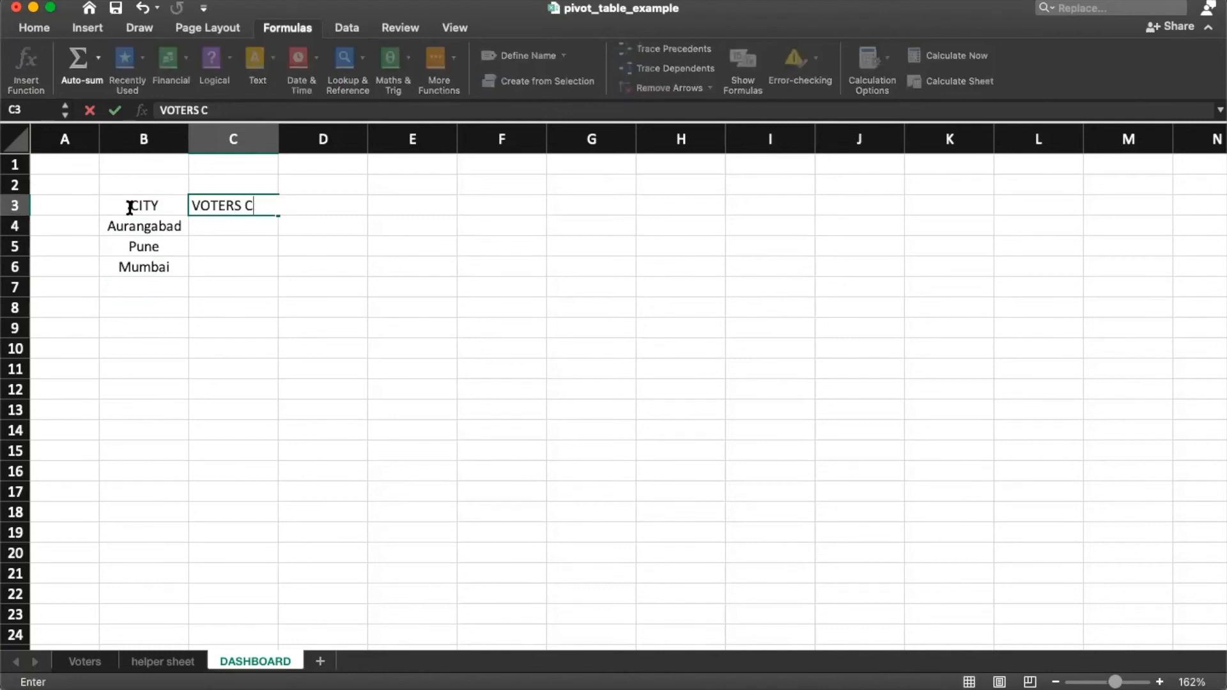
key("Return")
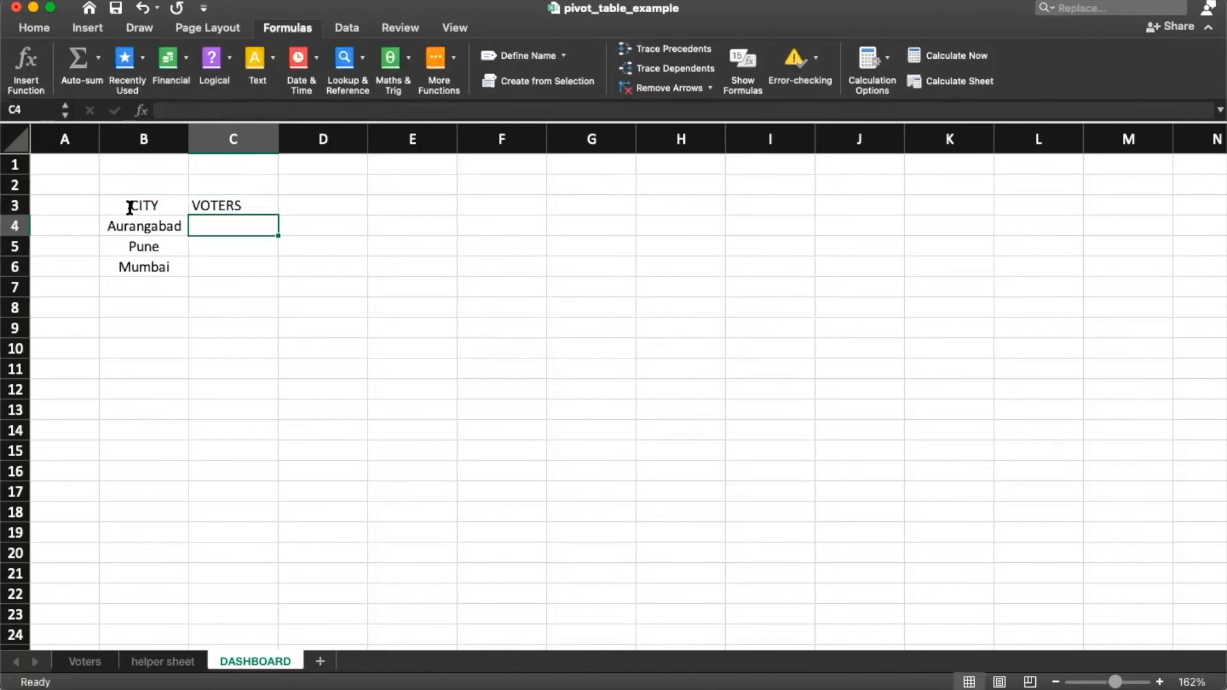
left_click(73, 668)
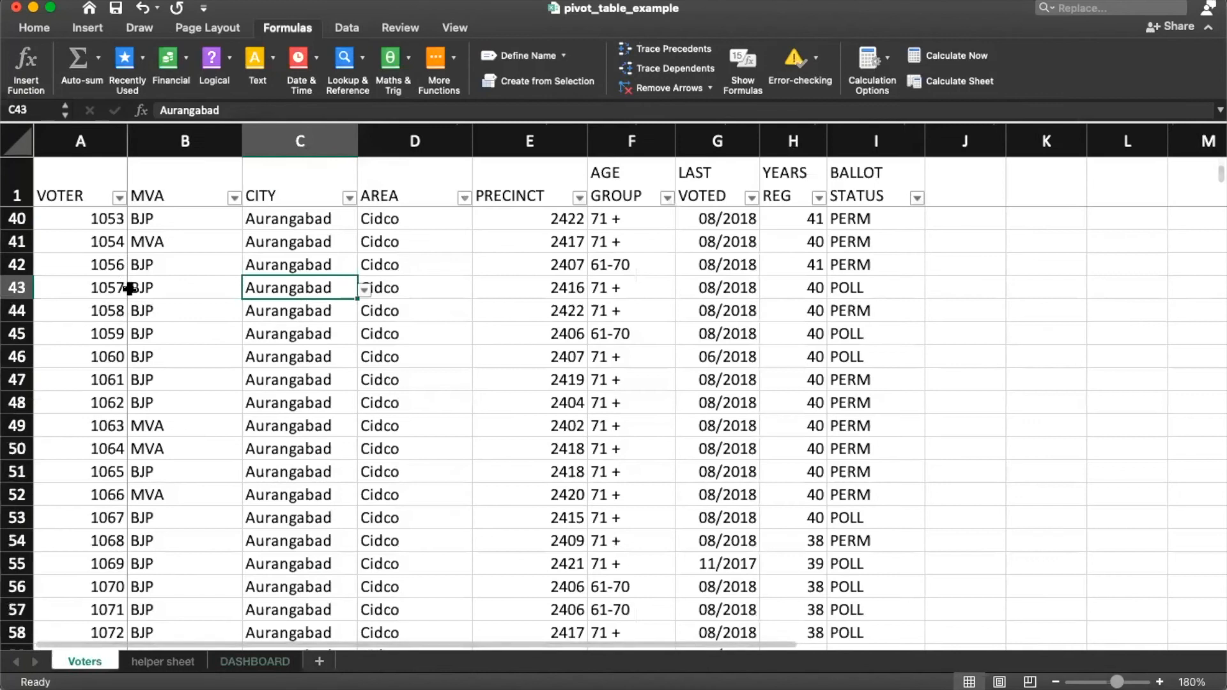
left_click(265, 663)
double_click(245, 206)
key("BackSpace")
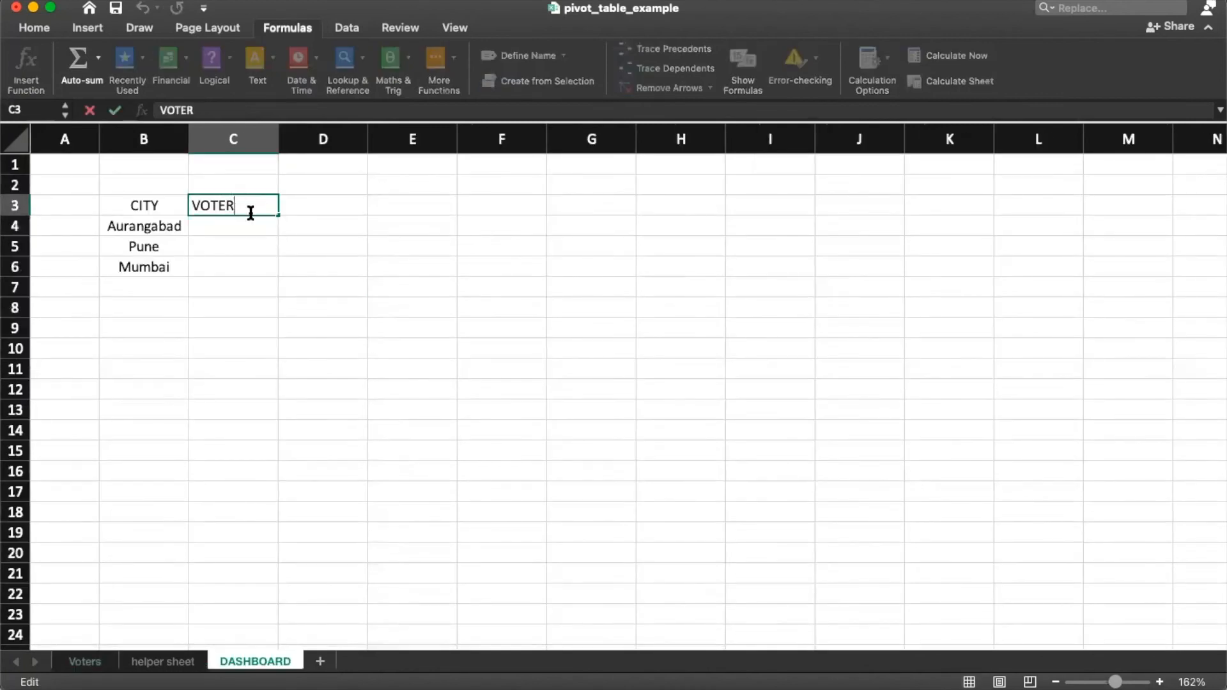
Step: Check the extent of the voter numbers in column A of the Voters sheet
left_click(96, 664)
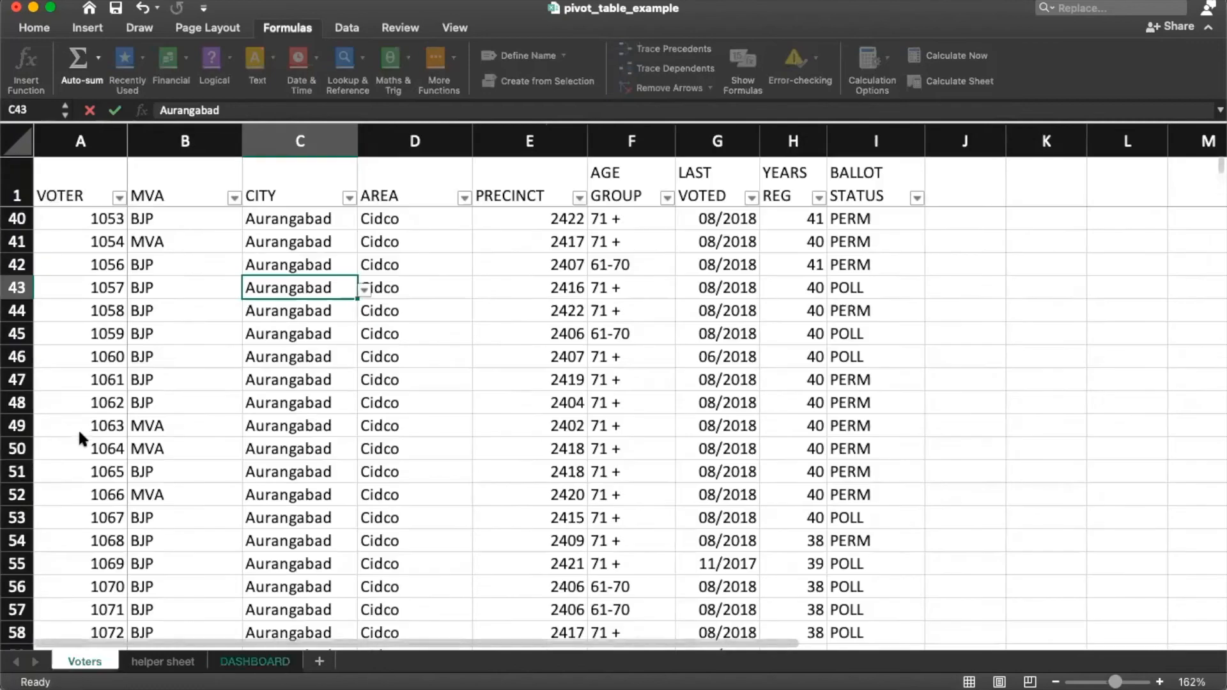
left_click(97, 215)
key("super+shift+Down")
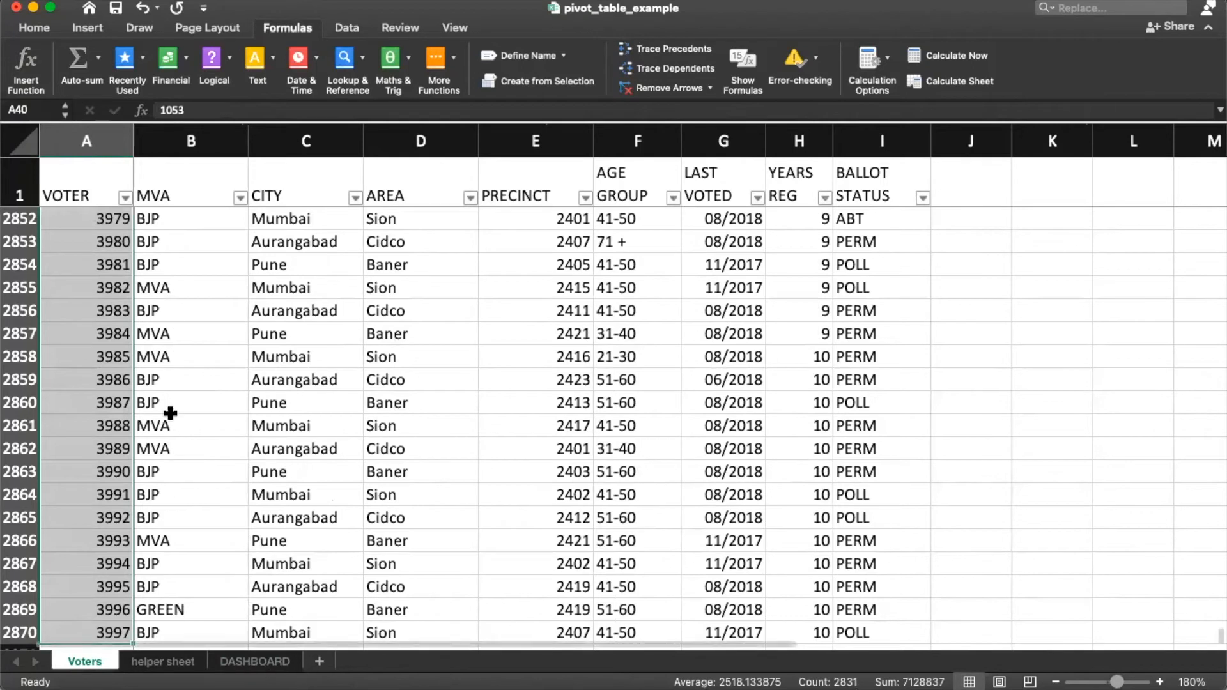
left_click(256, 662)
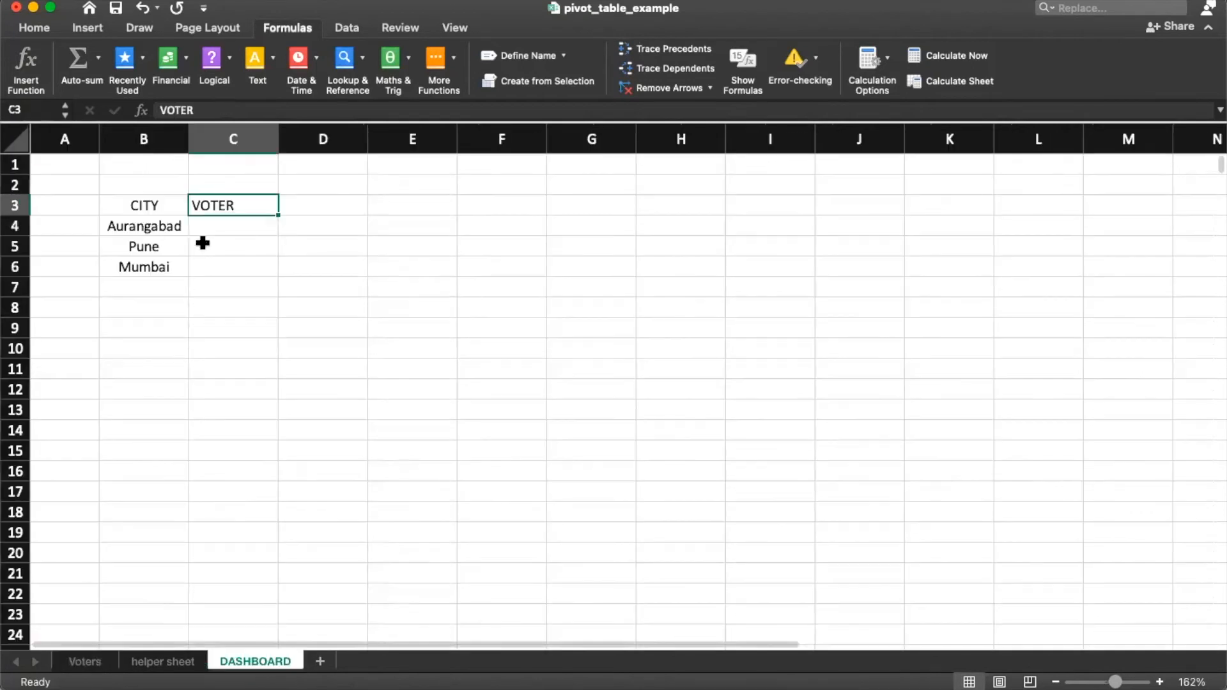
left_click(93, 668)
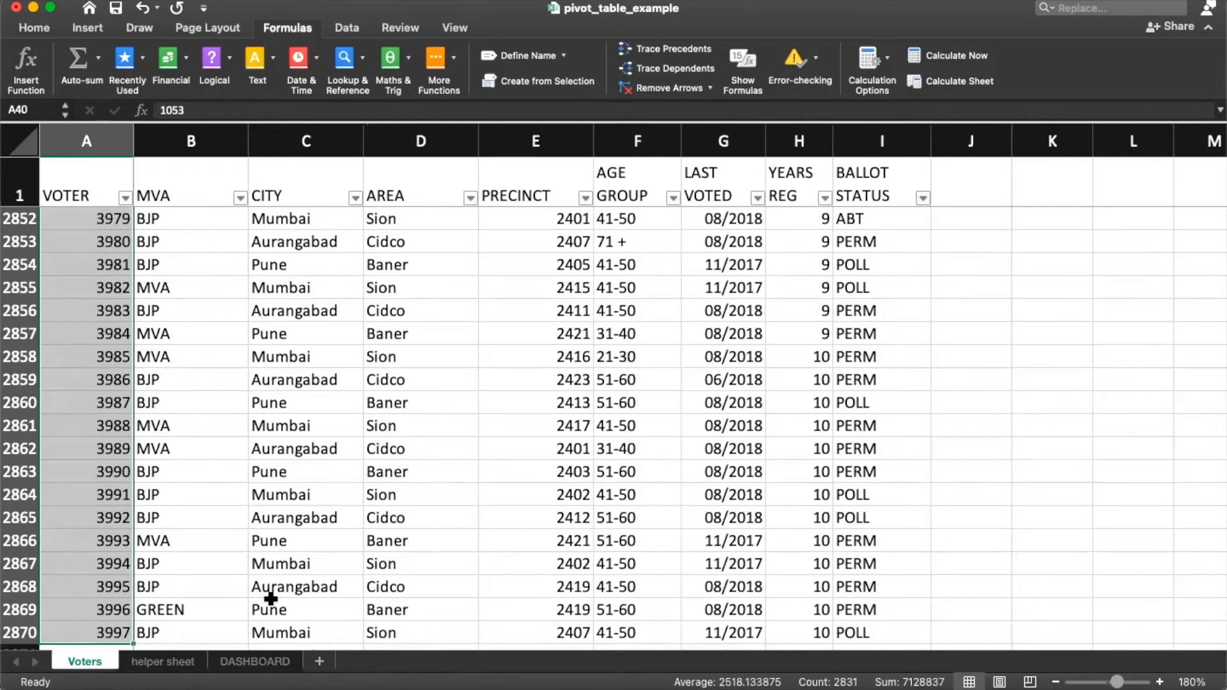
left_click(241, 665)
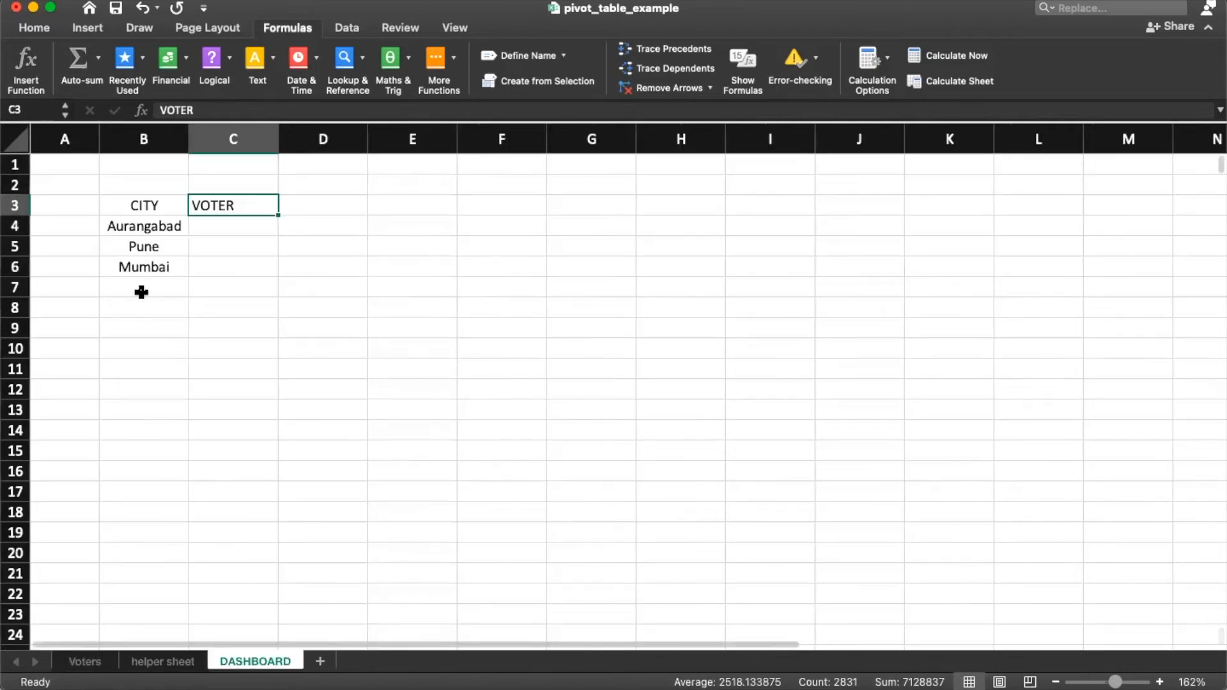
Step: Begin a =COUNTIF formula in C4 for Aurangabad's voter count
left_click(233, 225)
left_click(81, 661)
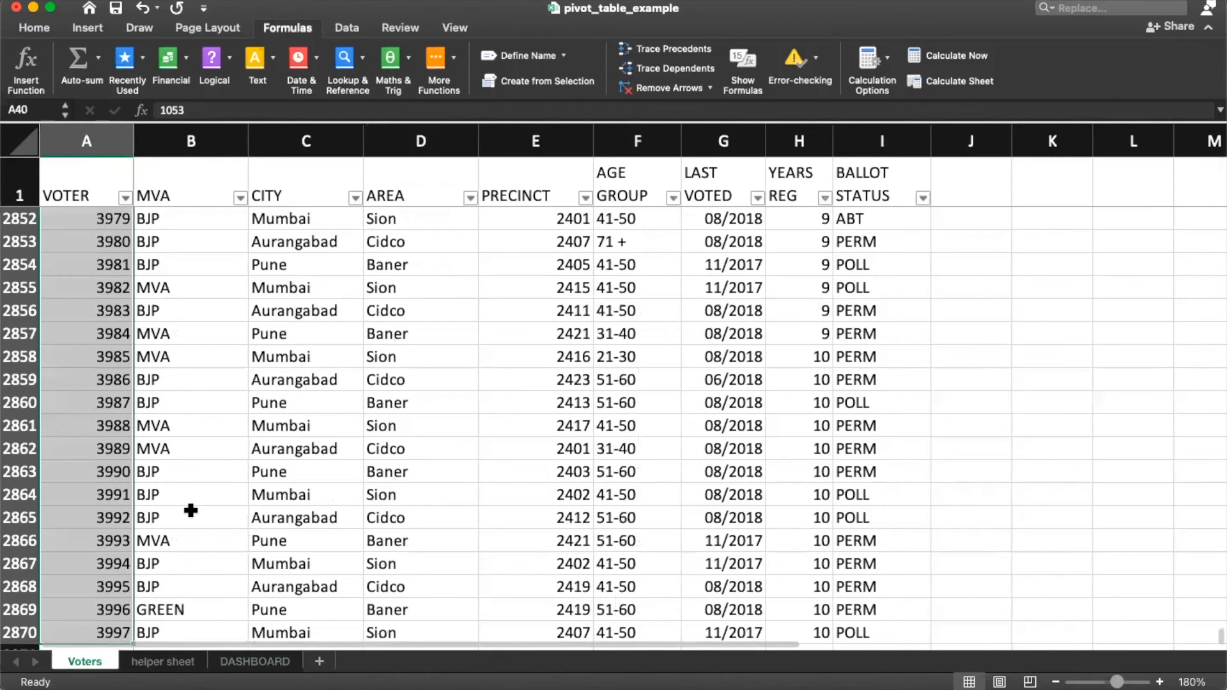
left_click(266, 663)
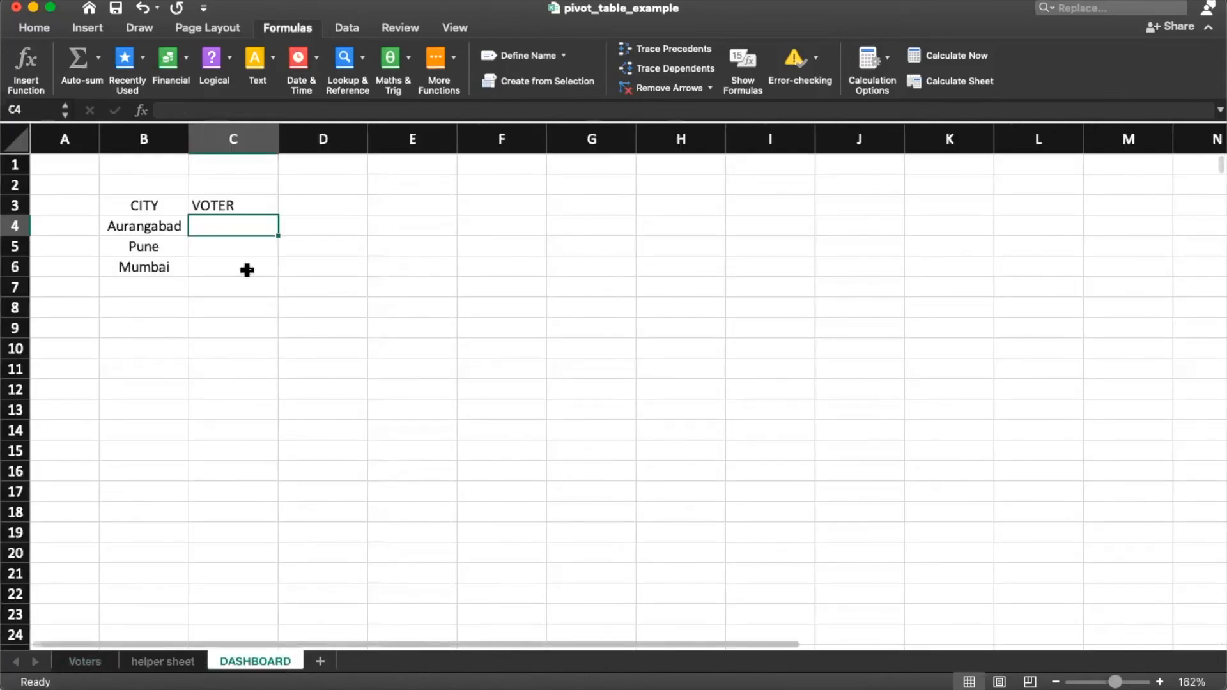
key("ctrl+Page_Up")
key("ctrl+Page_Up")
key("ctrl+Page_Down")
key("ctrl+Page_Down")
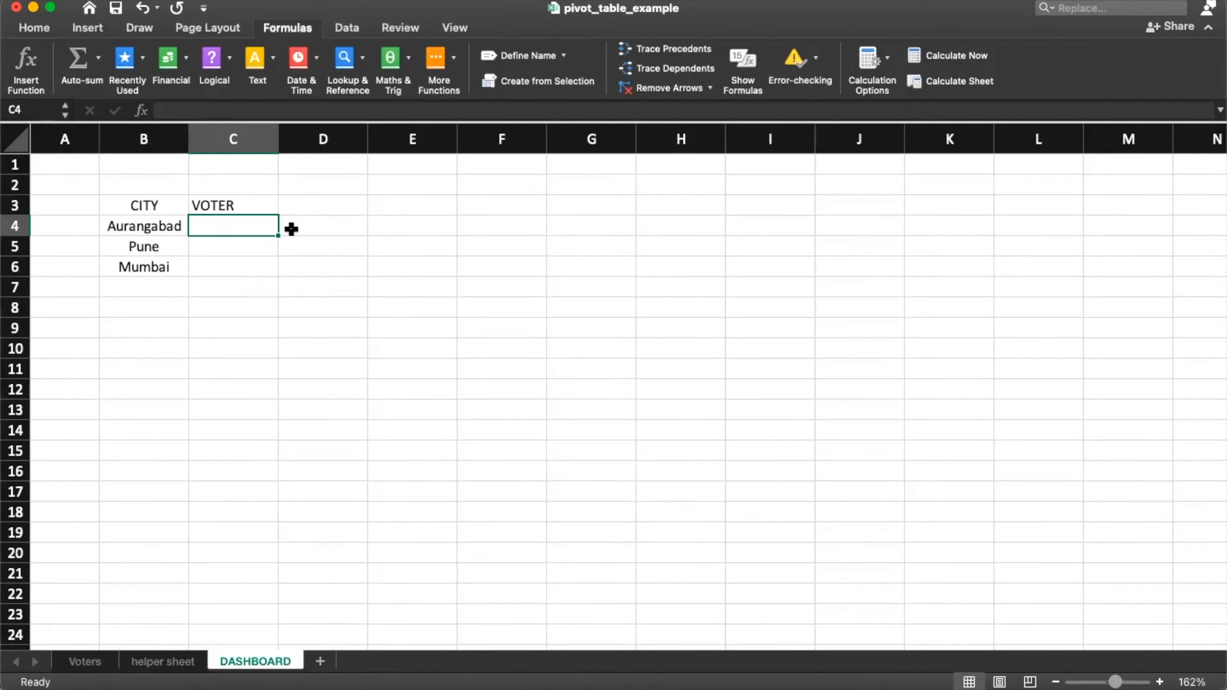
type("=")
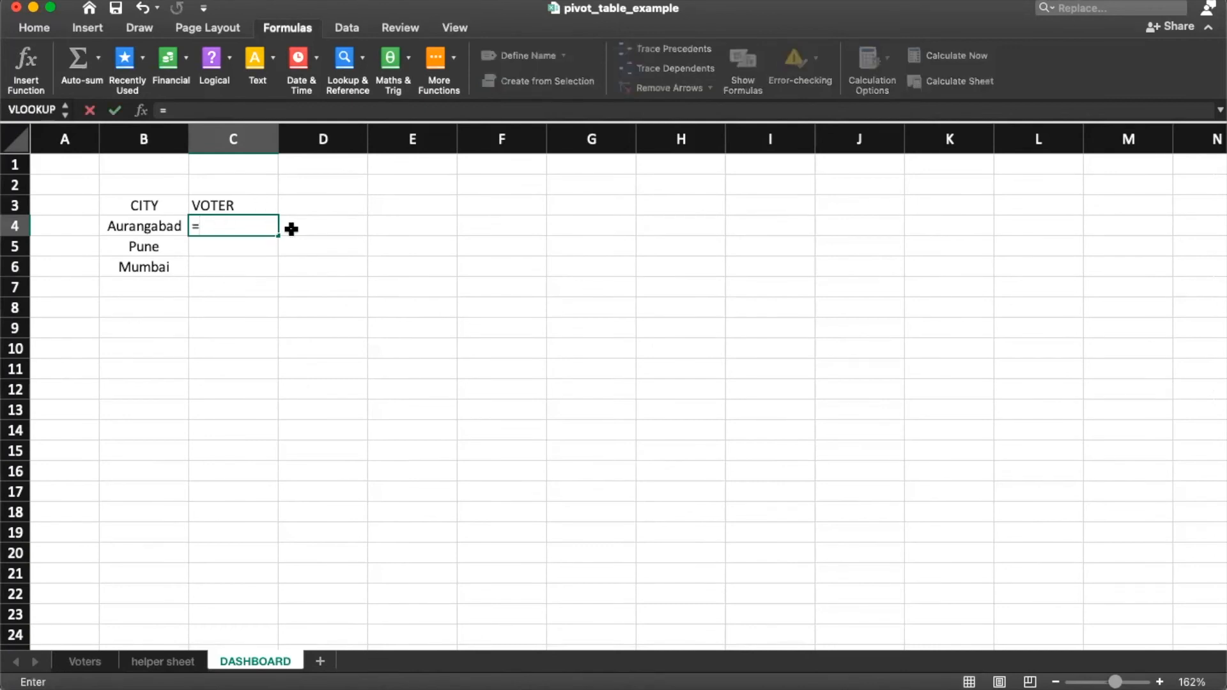
type("countif")
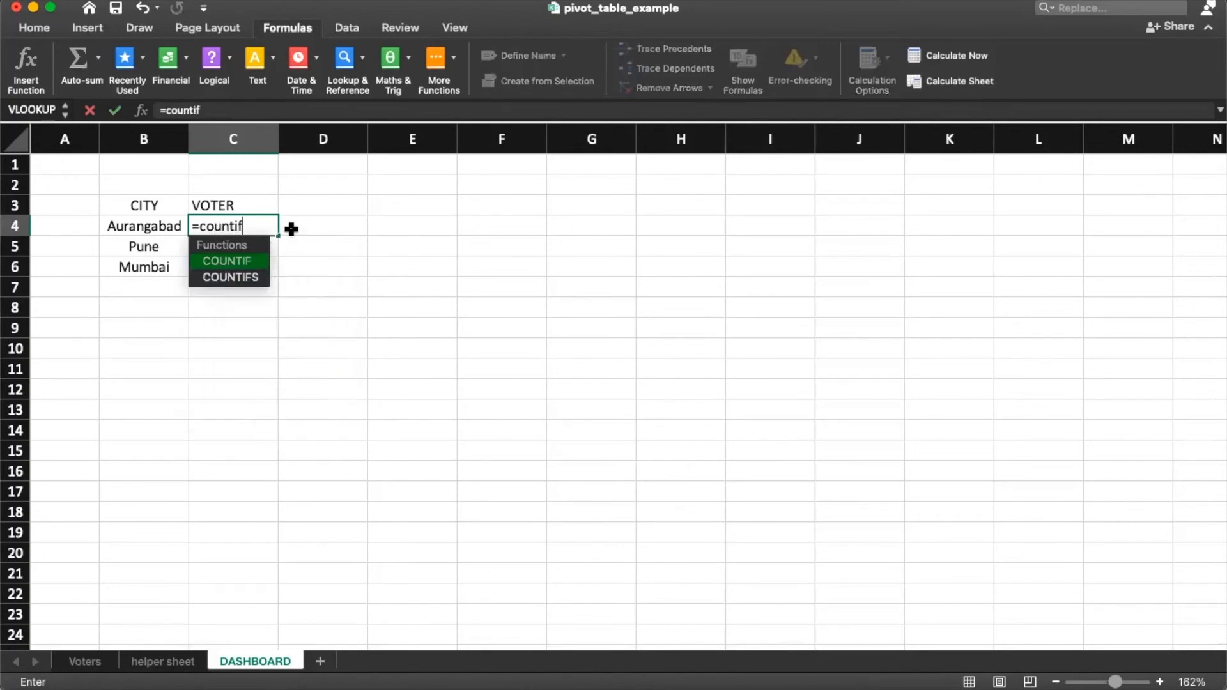
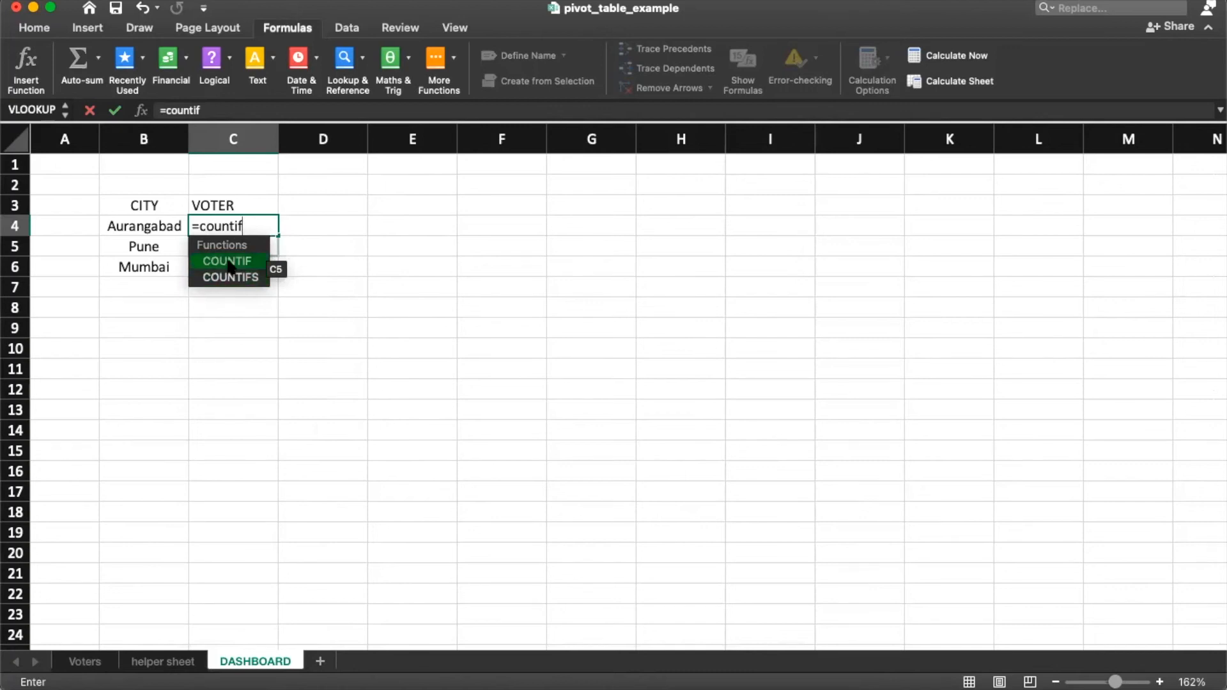
Step: Enter =COUNTIF(Voters!C2:C2870,DASHBOARD!B4) in C4, counting 2852 Aurangabad voters
double_click(232, 262)
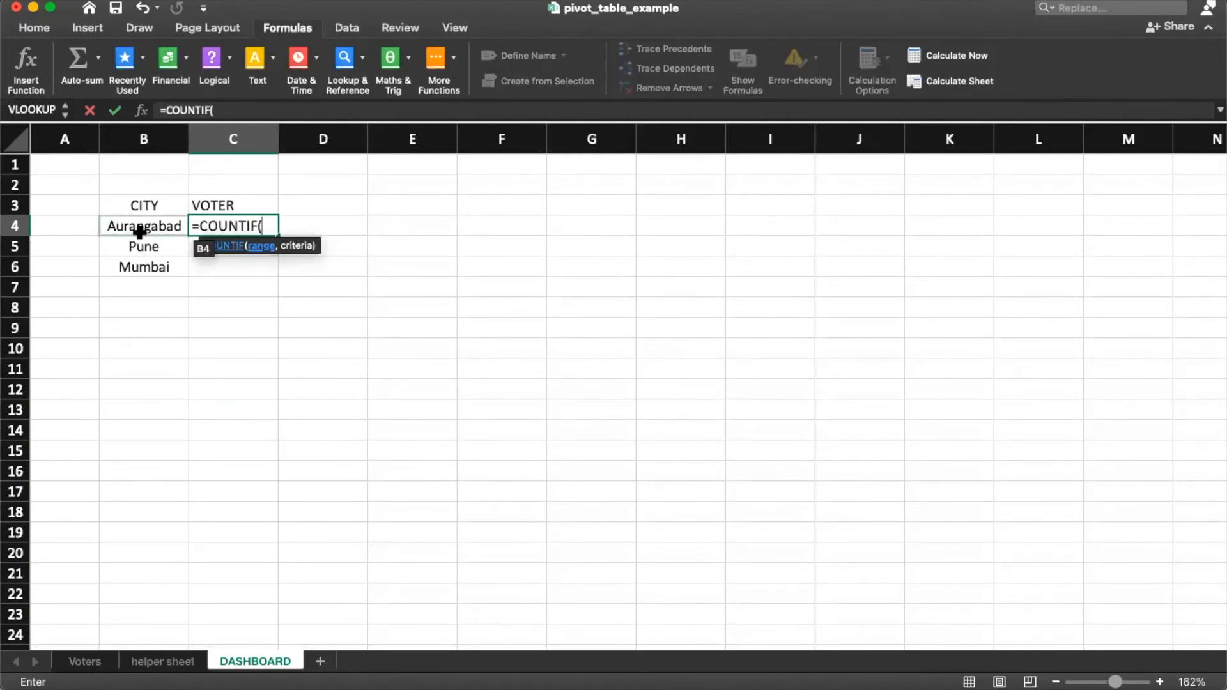
left_click(86, 663)
left_click(267, 448)
key("ctrl+Up")
key("Down")
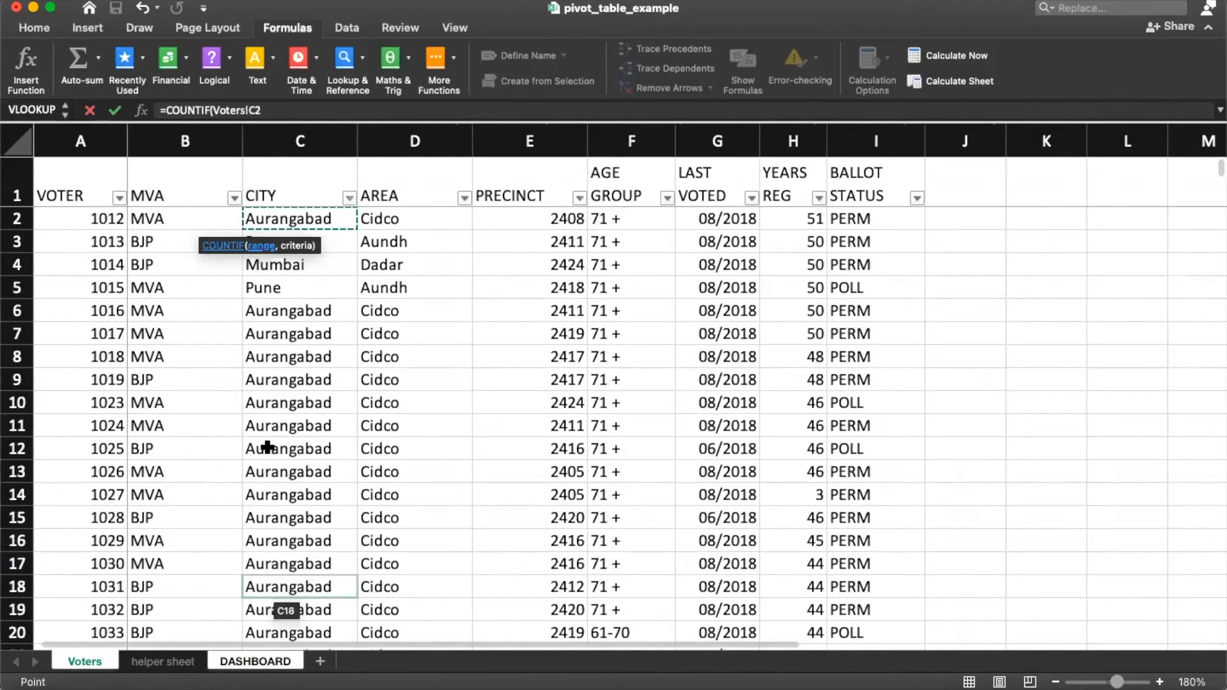
key("ctrl+shift+Down")
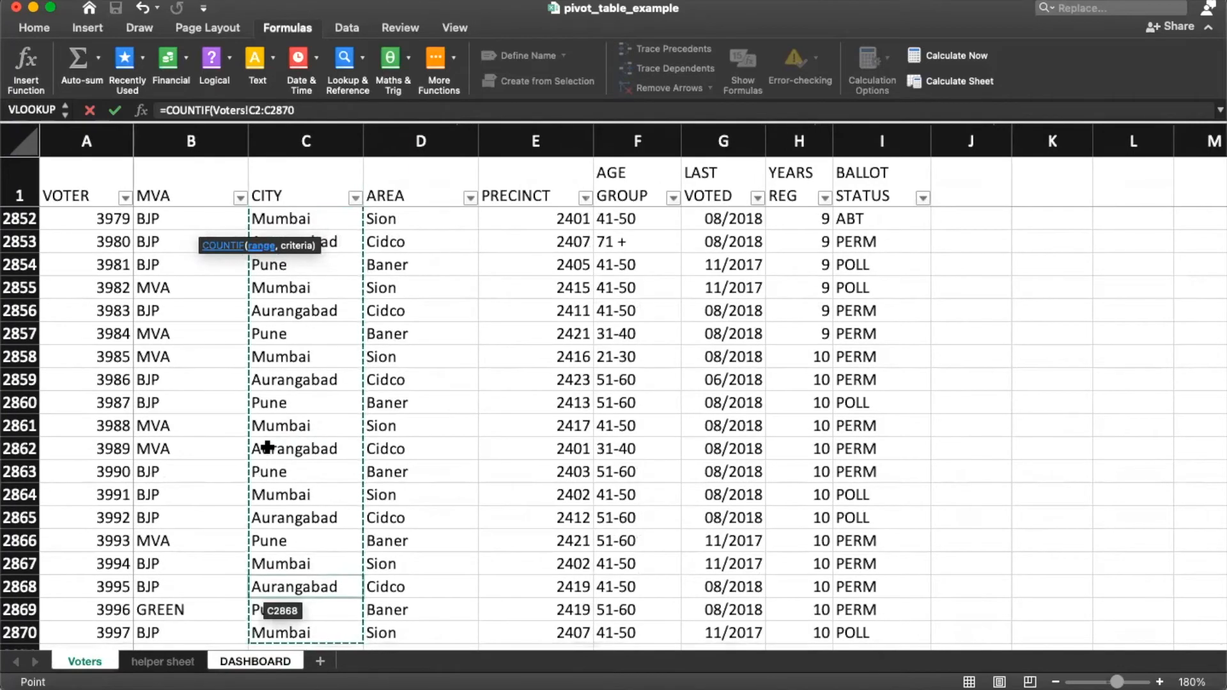
type(",")
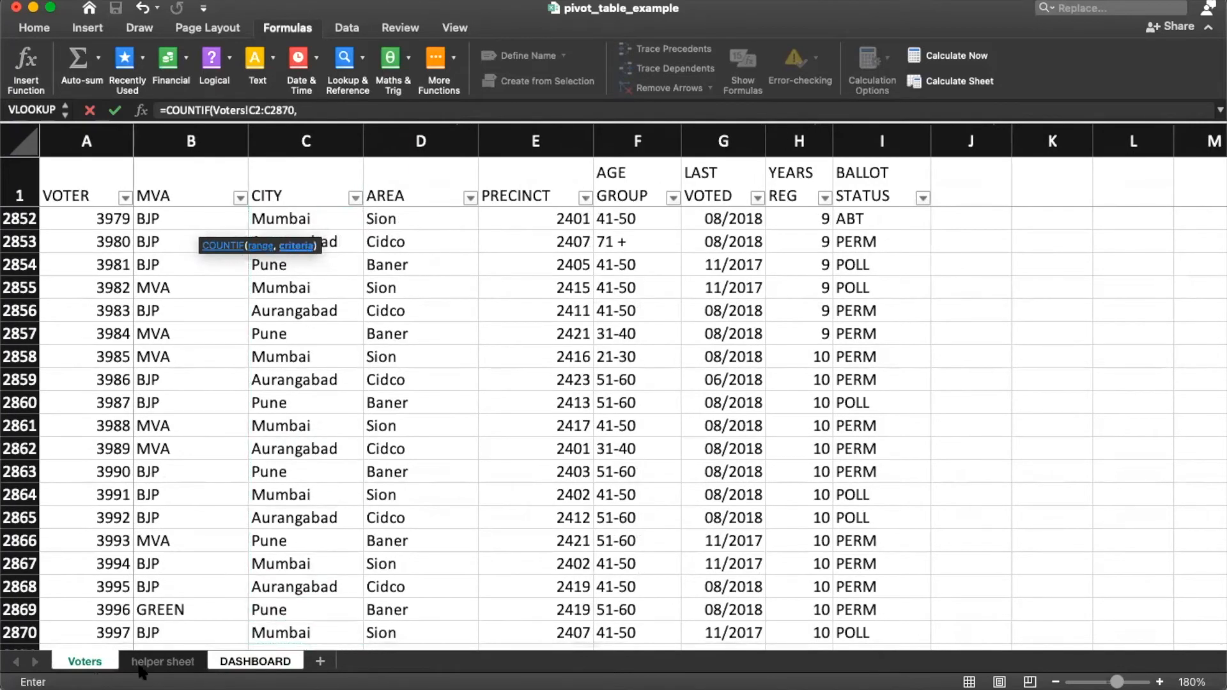
left_click(85, 665)
left_click(255, 662)
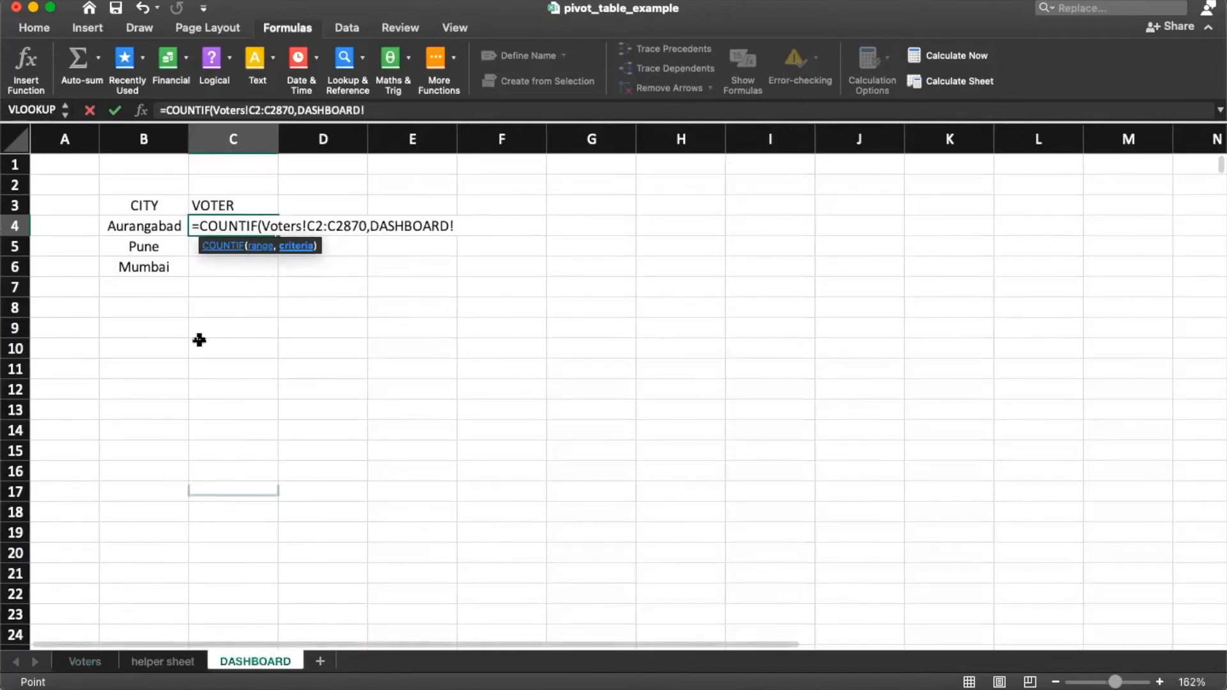
left_click(149, 227)
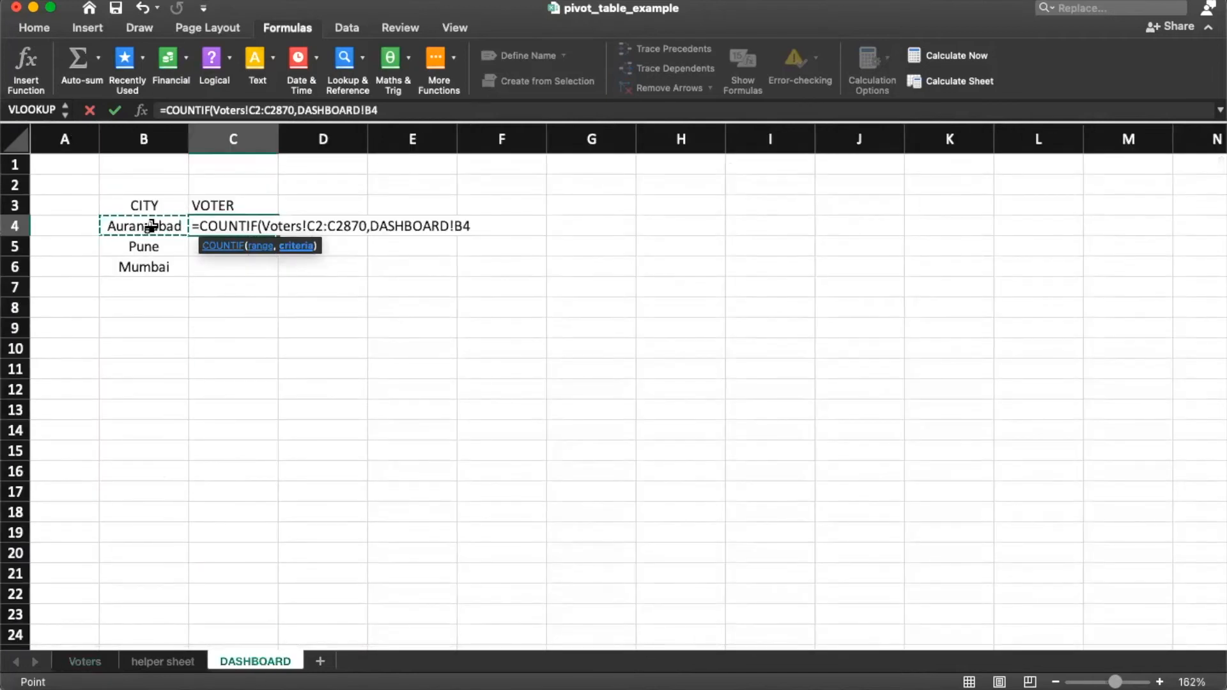
key("Return")
Step: Copy the count formula down to C5:C6, giving Pune 9 and Mumbai 8
left_click(276, 229)
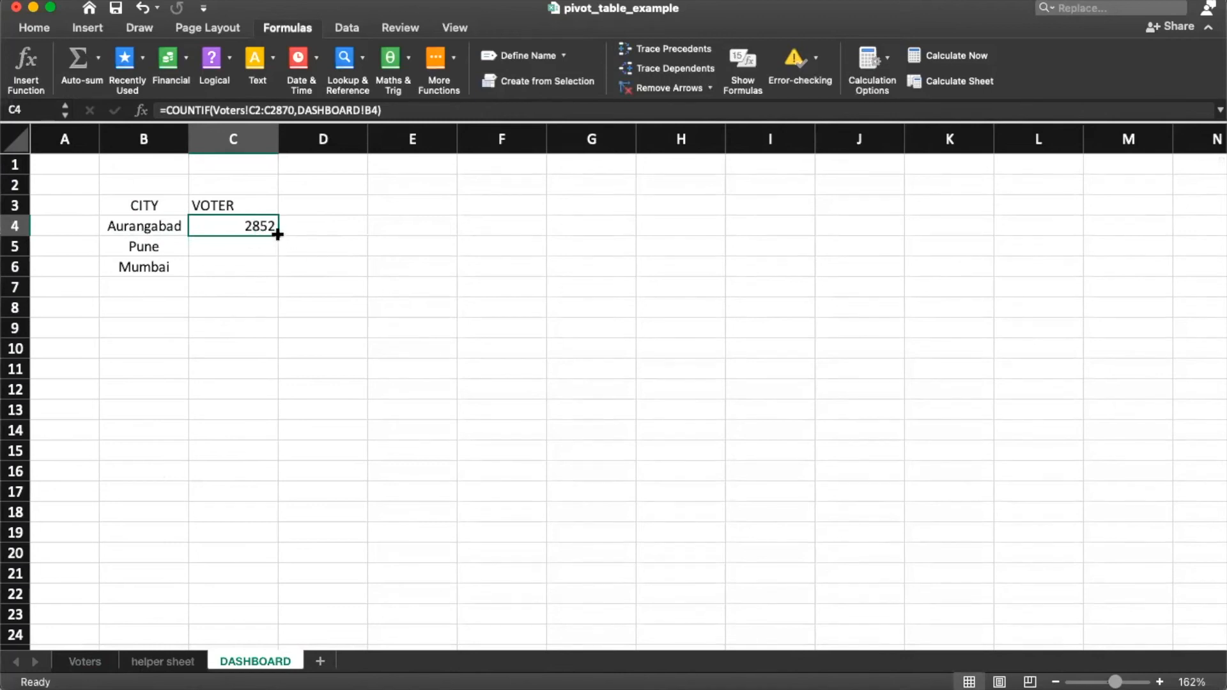
left_click_drag(276, 235, 276, 274)
left_click(144, 244)
left_click(258, 256)
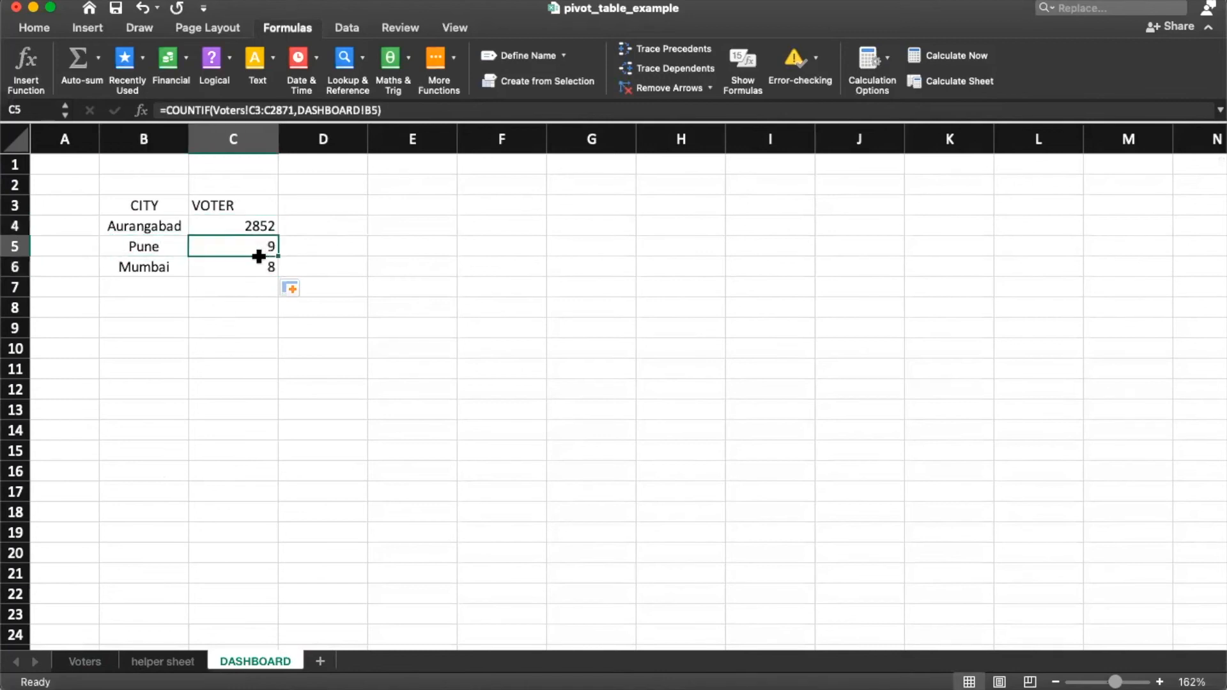
left_click(156, 266)
left_click(270, 264)
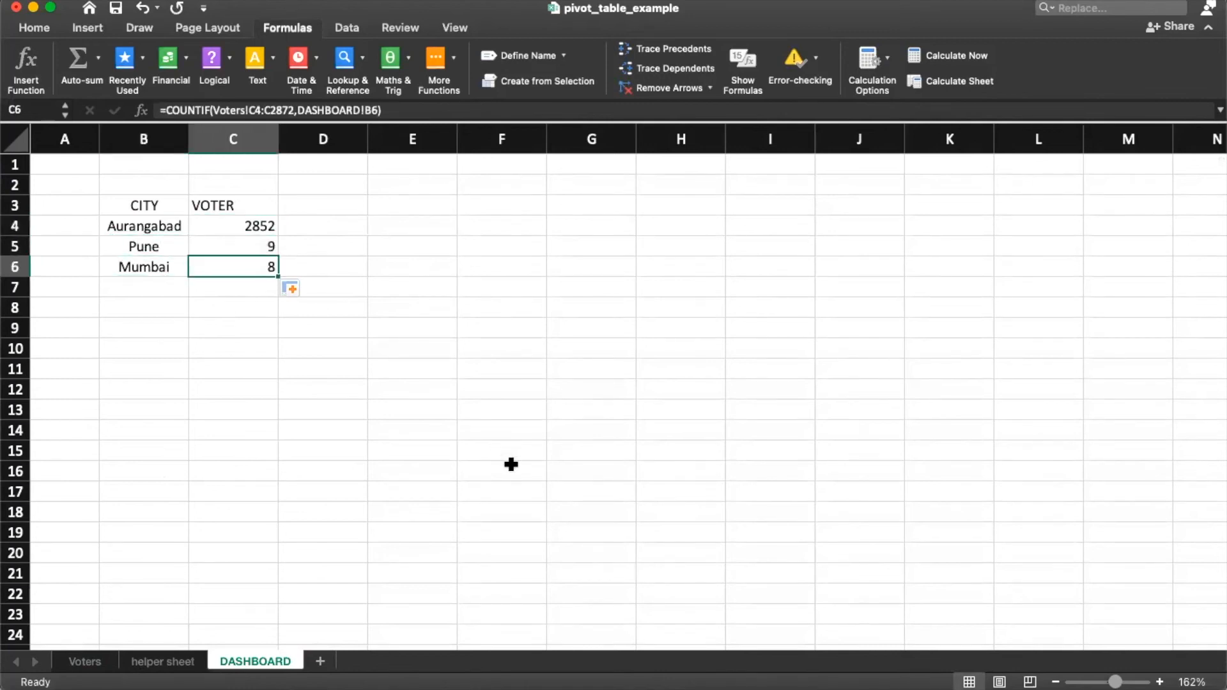
Step: Enter =SUM(C4:C6) in C7 for a 2869 voter total
key("Down")
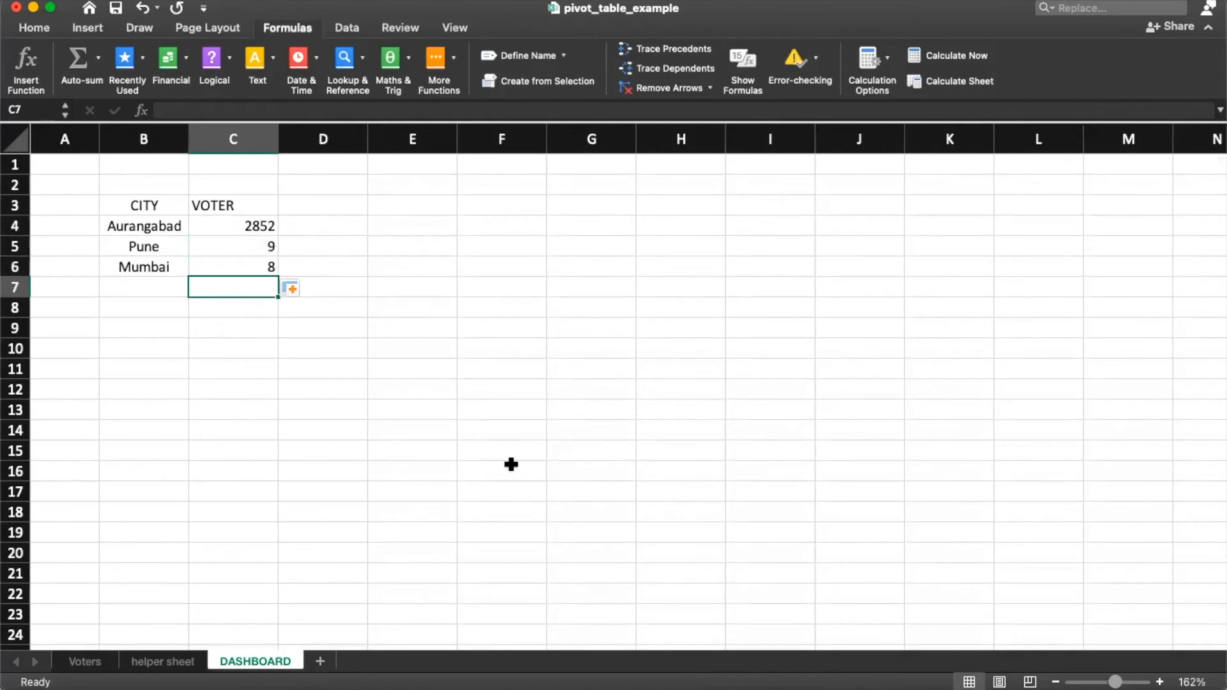
type("=s")
key("Up")
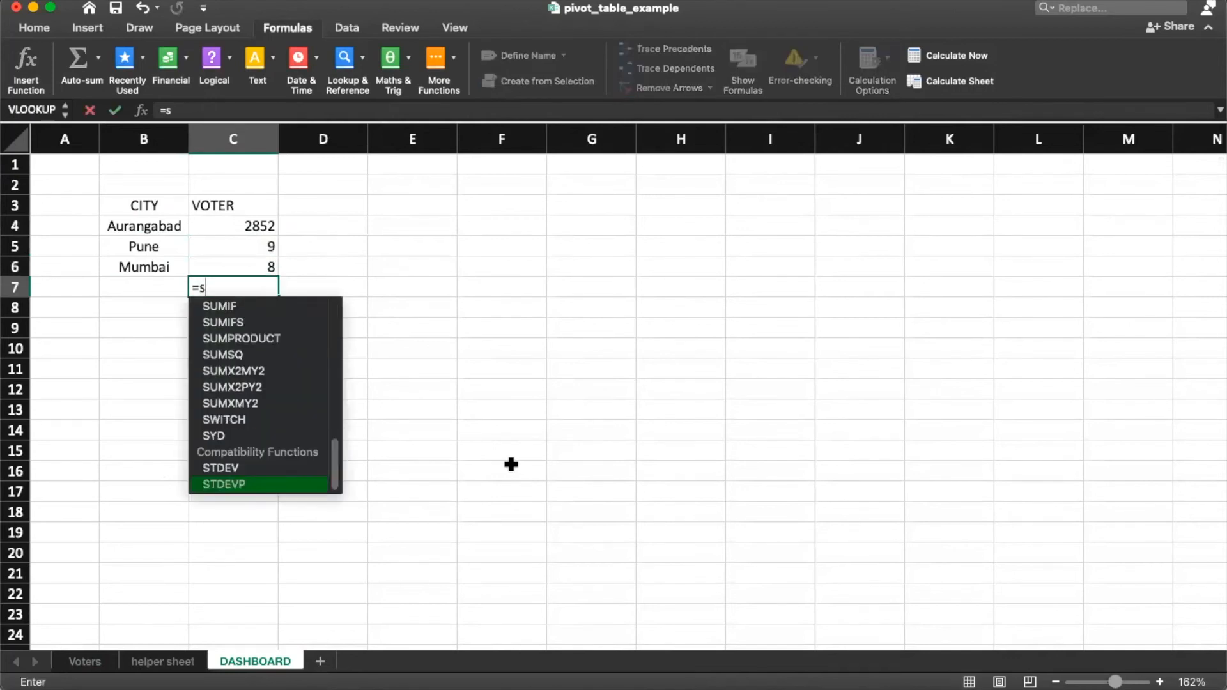
type("um")
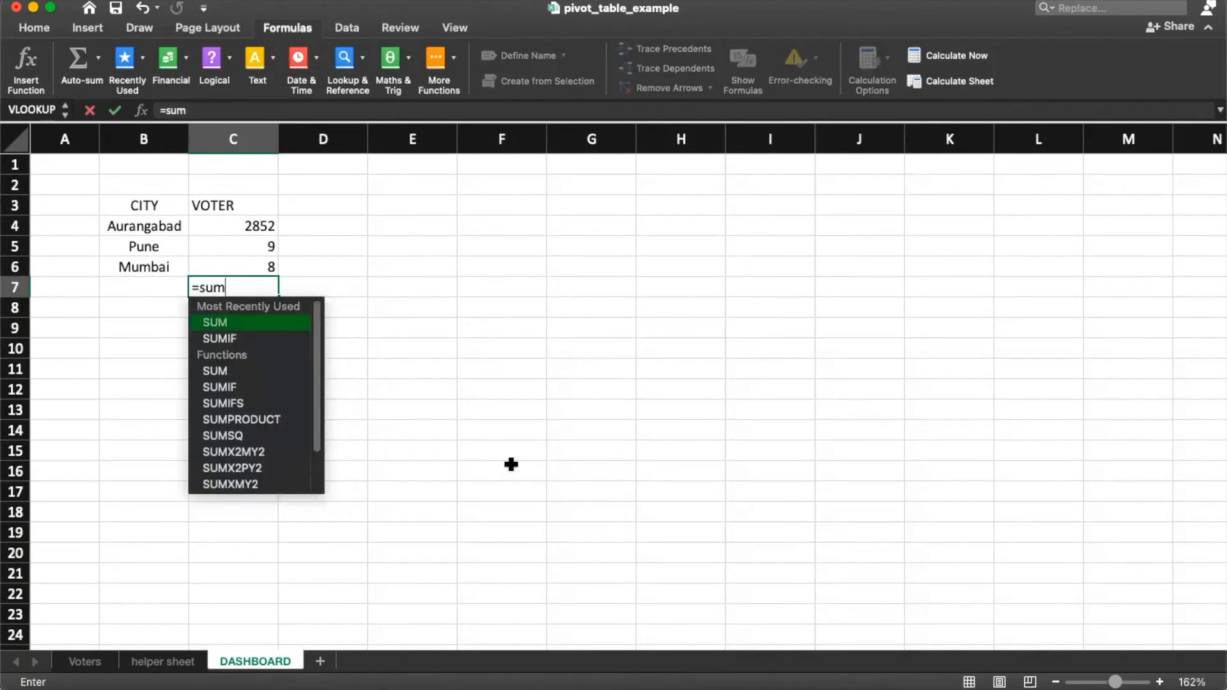
type("(")
key("Up")
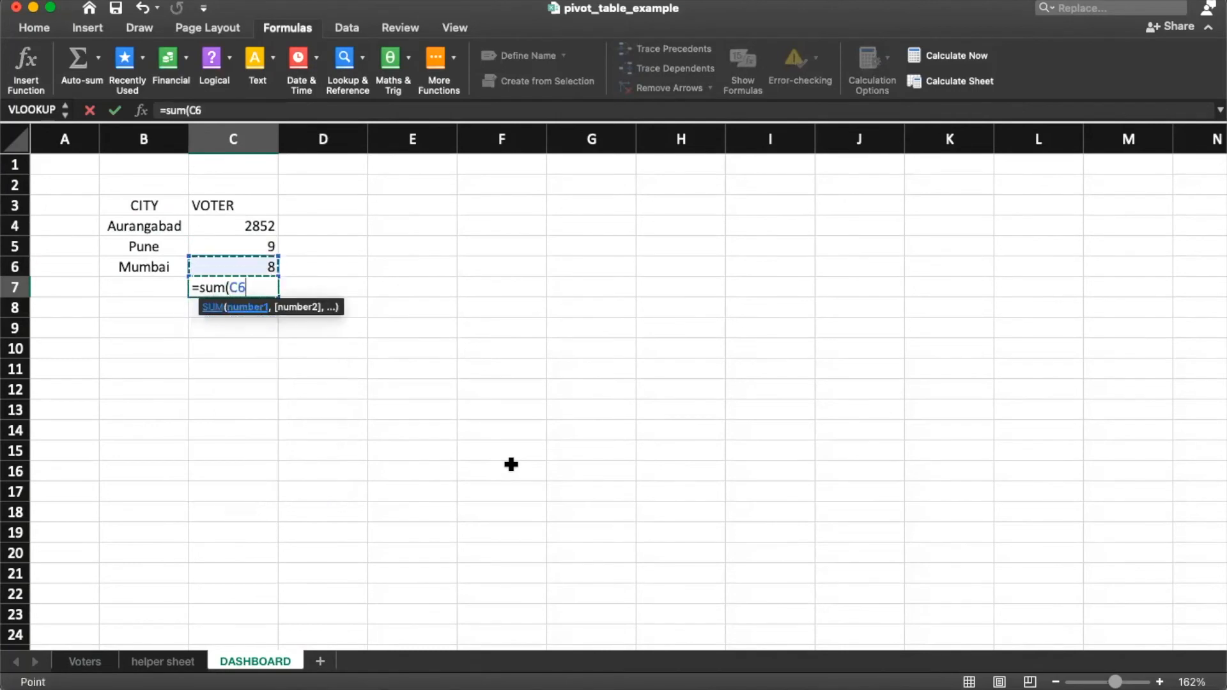
key("shift+Up")
key("shift+Up")
key("Return")
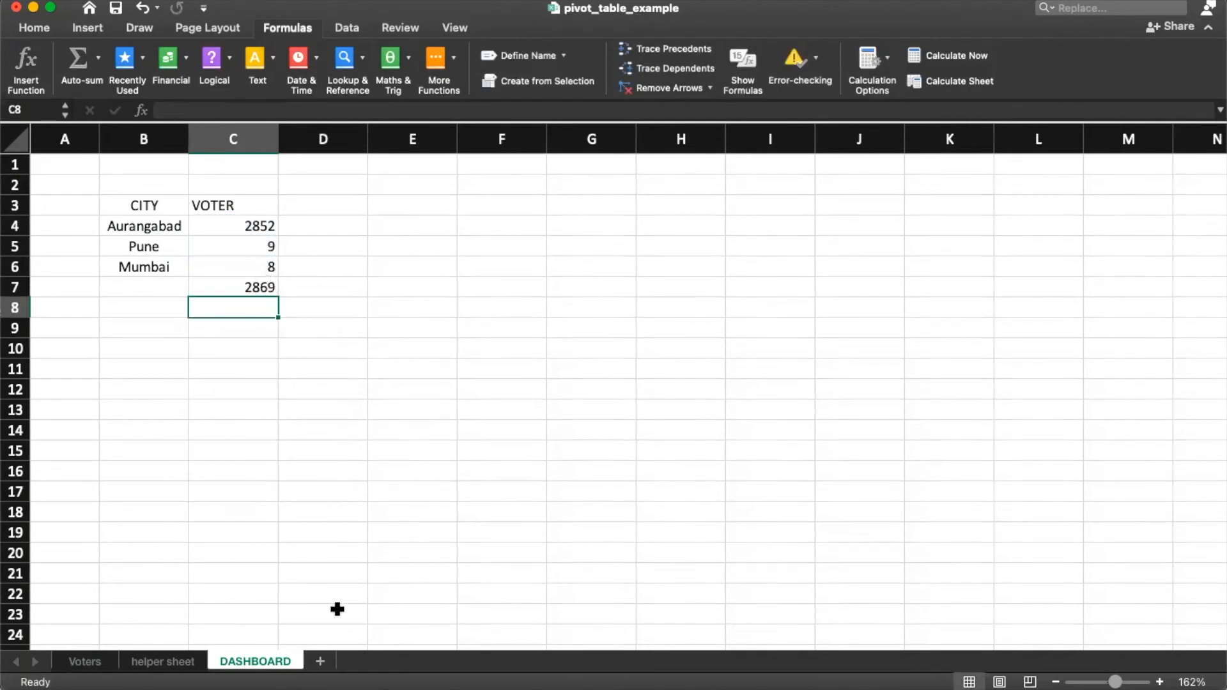
Step: Select every entry in the Voters sheet's CITY column to check its extent
left_click(83, 662)
left_click(180, 484)
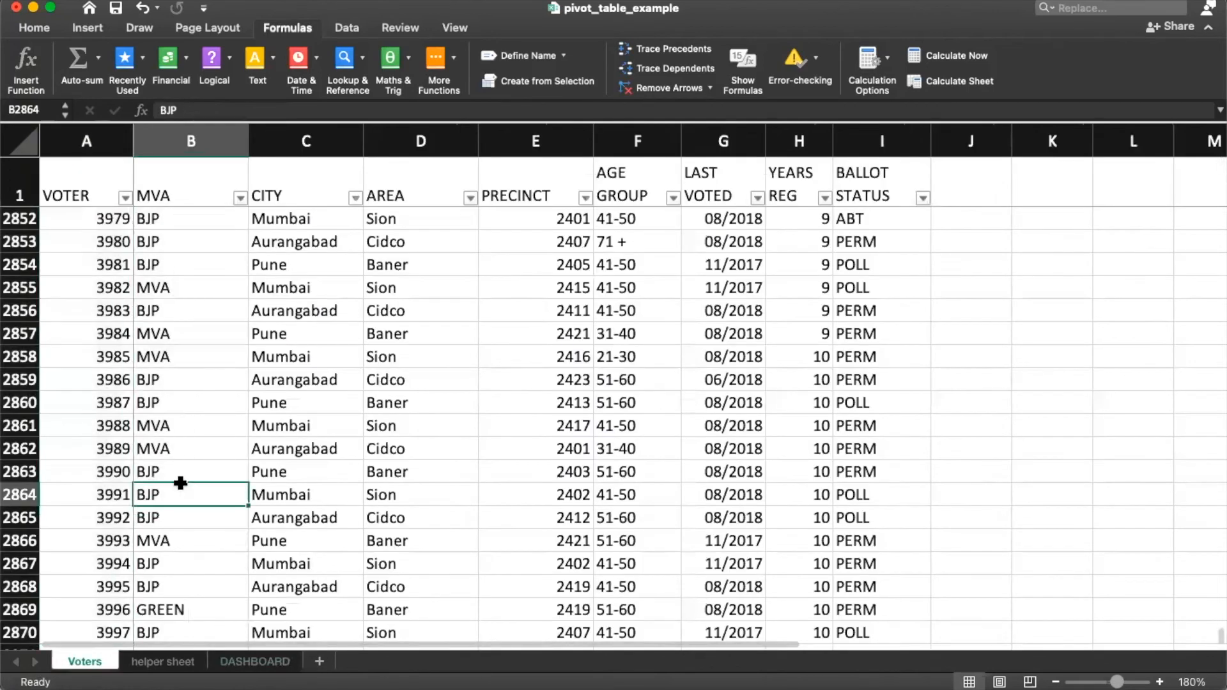
key("Right")
key("ctrl+Up")
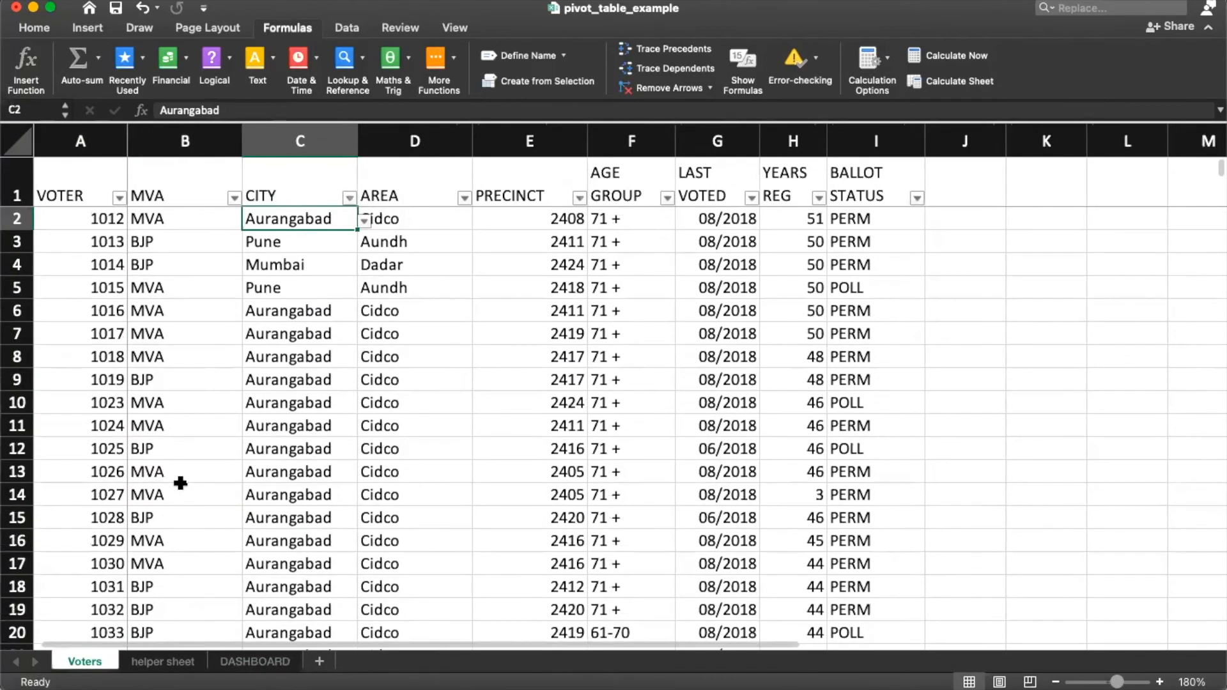
key("ctrl+shift+Down")
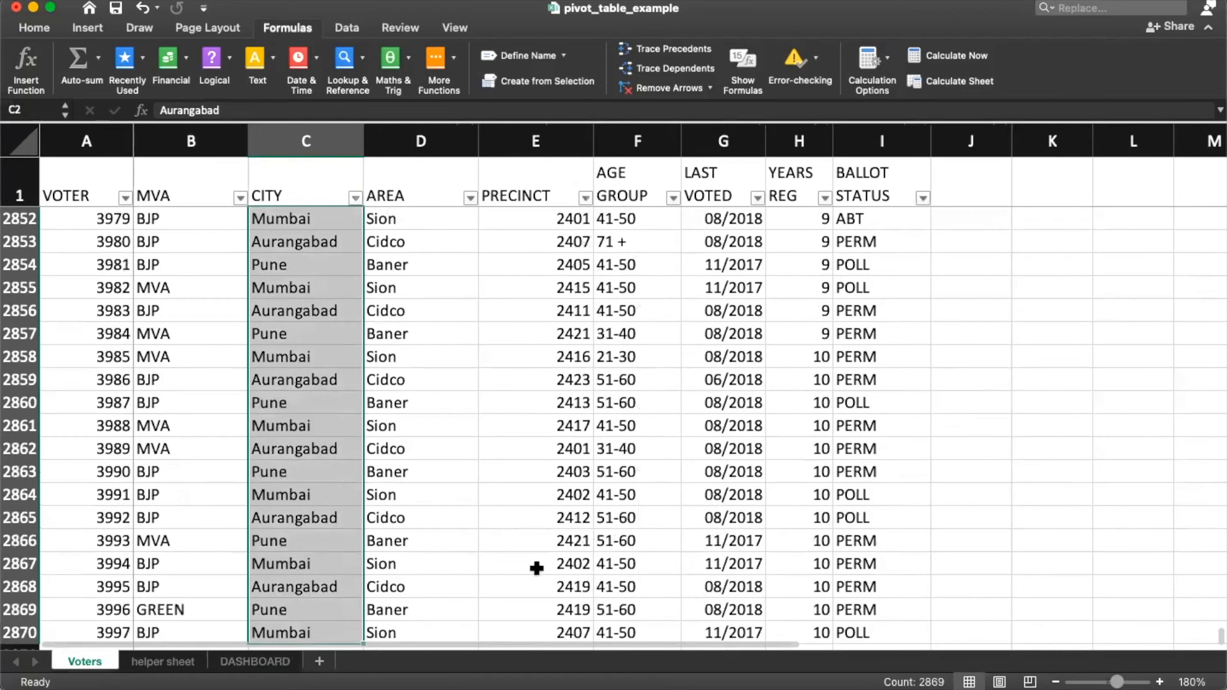
left_click(255, 661)
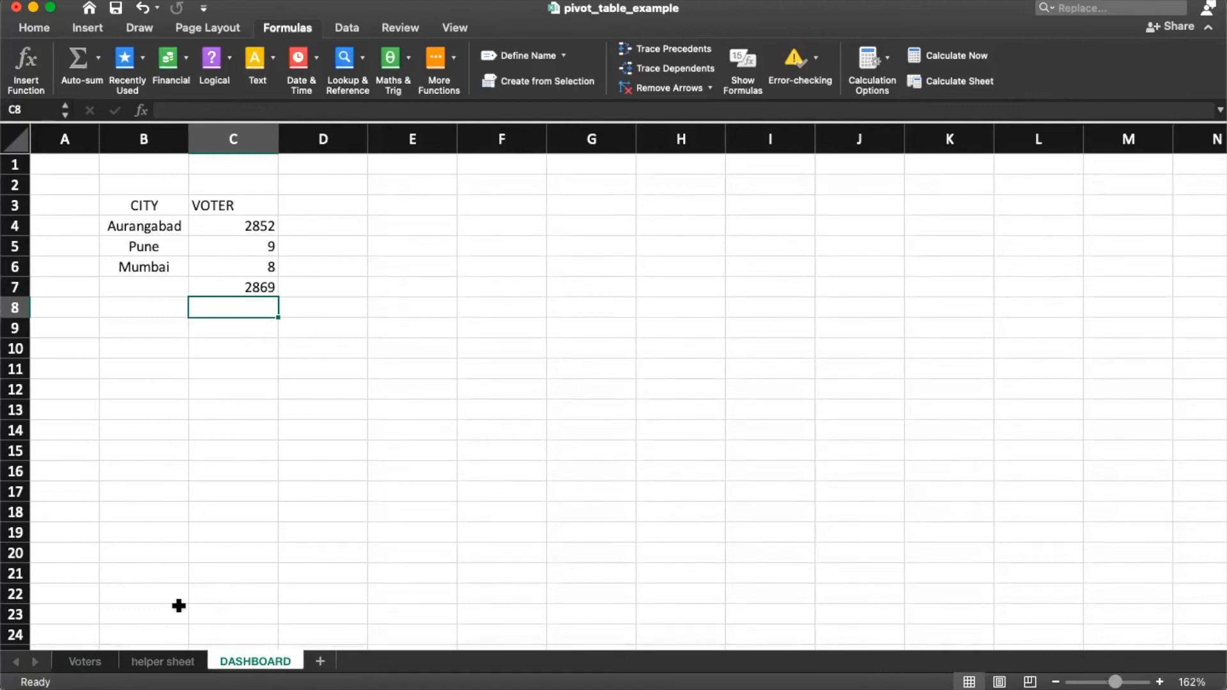
Step: Review the helper sheet's city lists, then select a block of Aurangabad CITY entries
left_click(151, 665)
left_click(84, 661)
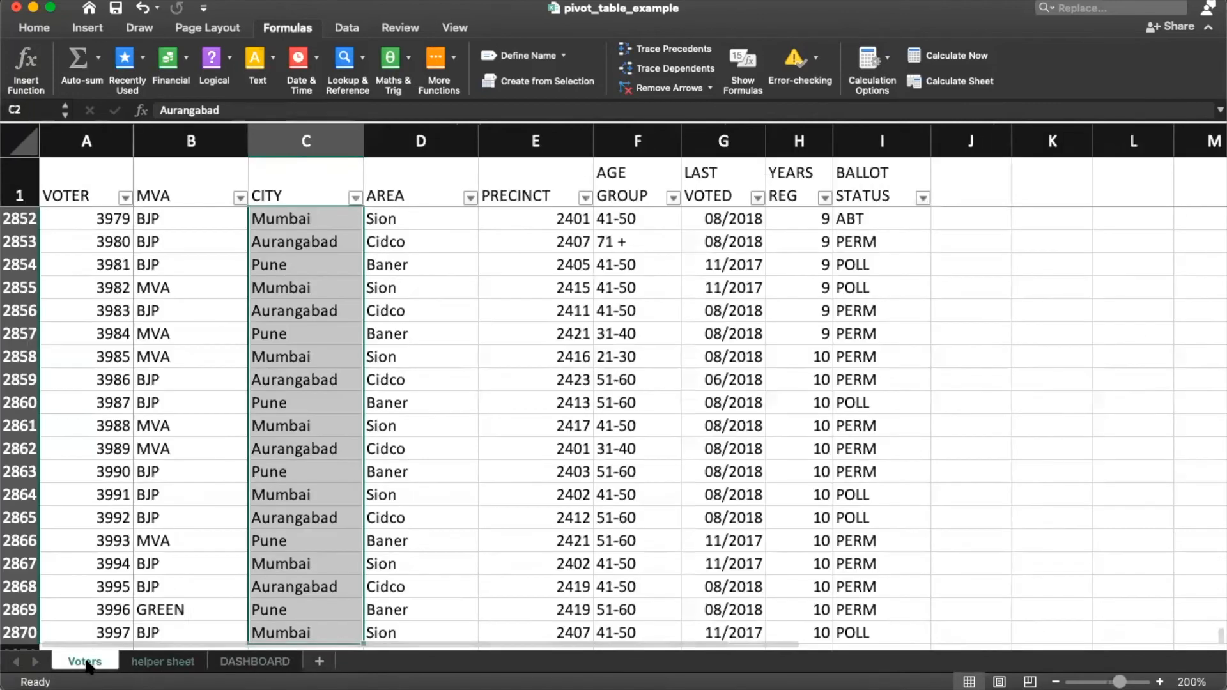
left_click(262, 466)
scroll(298, 407, "down", 5)
left_click(298, 408)
scroll(297, 408, "up", 10)
key("super+Up")
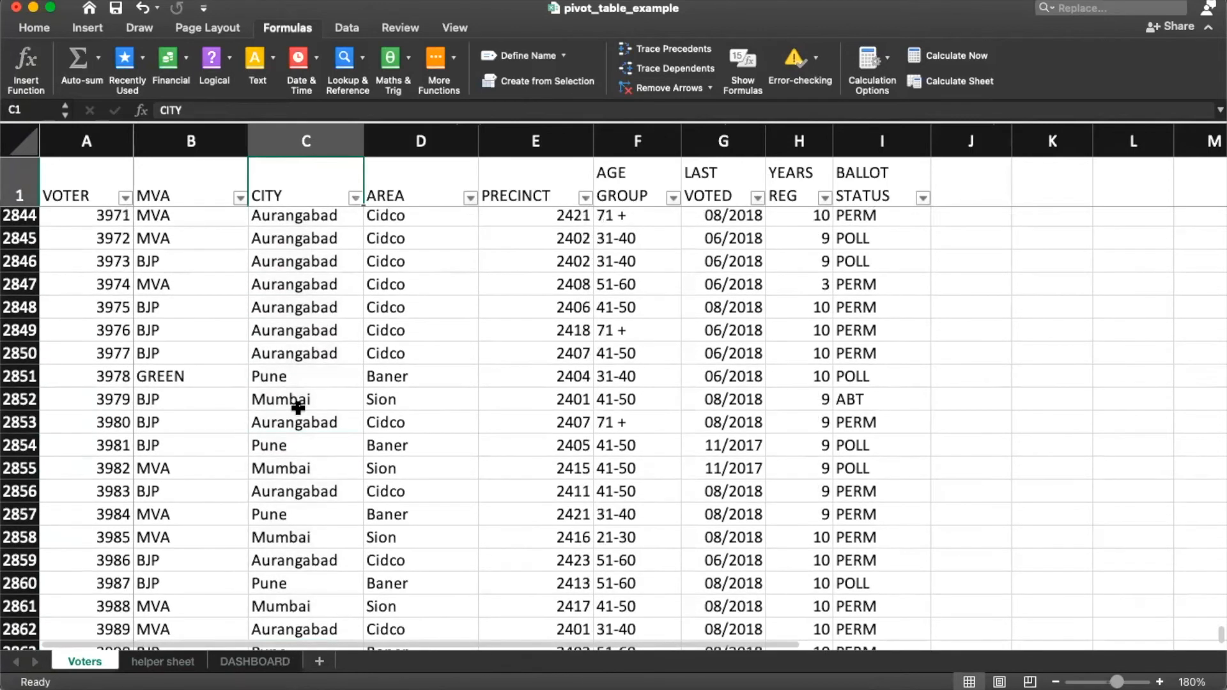
key("Down")
key("Down")
key("Down")
key("Down")
key("Down")
key("Down")
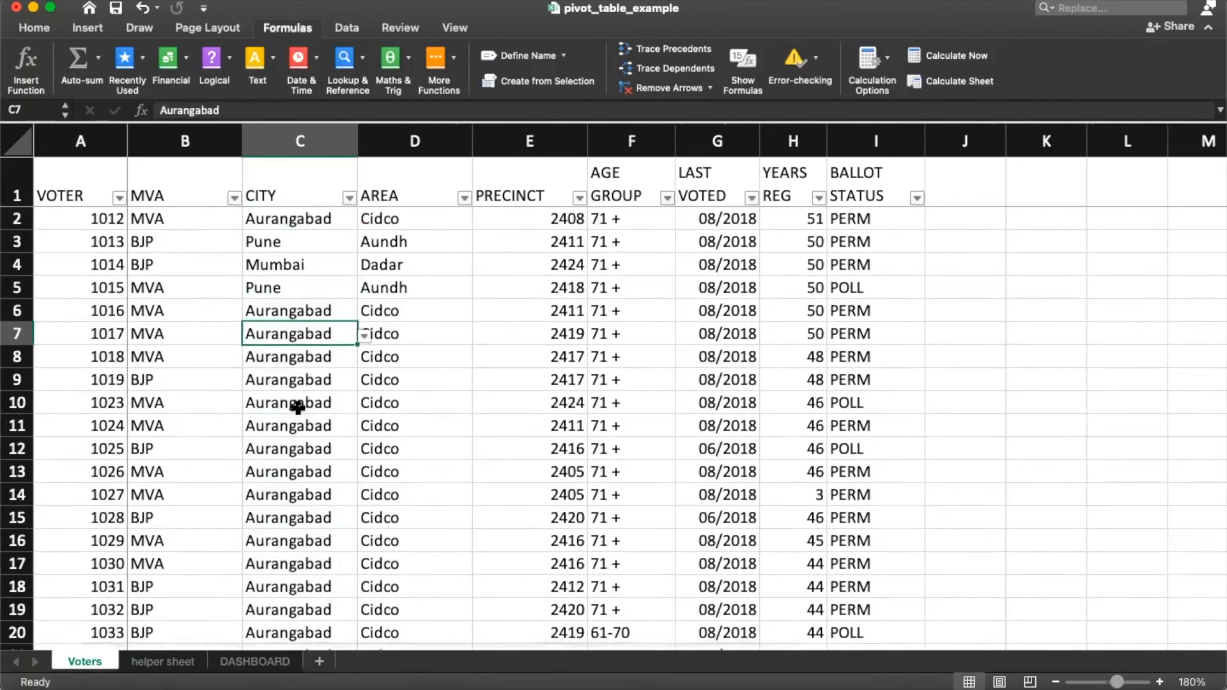
key("shift+Down")
key("shift+Down")
key("shift+Down")
key("shift+Down")
key("shift+Down")
key("shift+Down")
key("shift+Down")
key("shift+Down")
key("shift+Down")
key("shift+Down")
key("shift+Down")
key("shift+Down")
key("shift+Down")
key("shift+Down")
key("shift+Down")
key("shift+Down")
key("shift+Down")
key("shift+Down")
key("shift+Down")
key("shift+Down")
key("shift+Down")
key("shift+Down")
key("shift+Down")
key("shift+Down")
key("shift+Down")
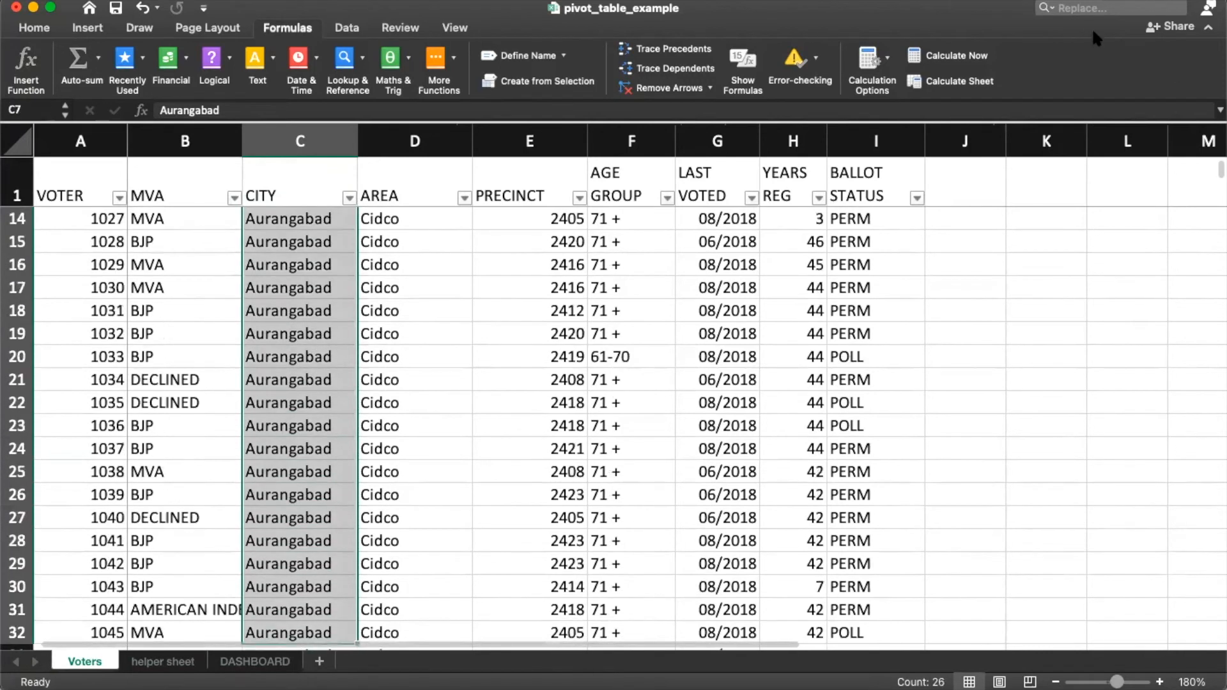
Step: Use Find and Replace to replace the selected Aurangabad city entries with BJP
left_click(1050, 8)
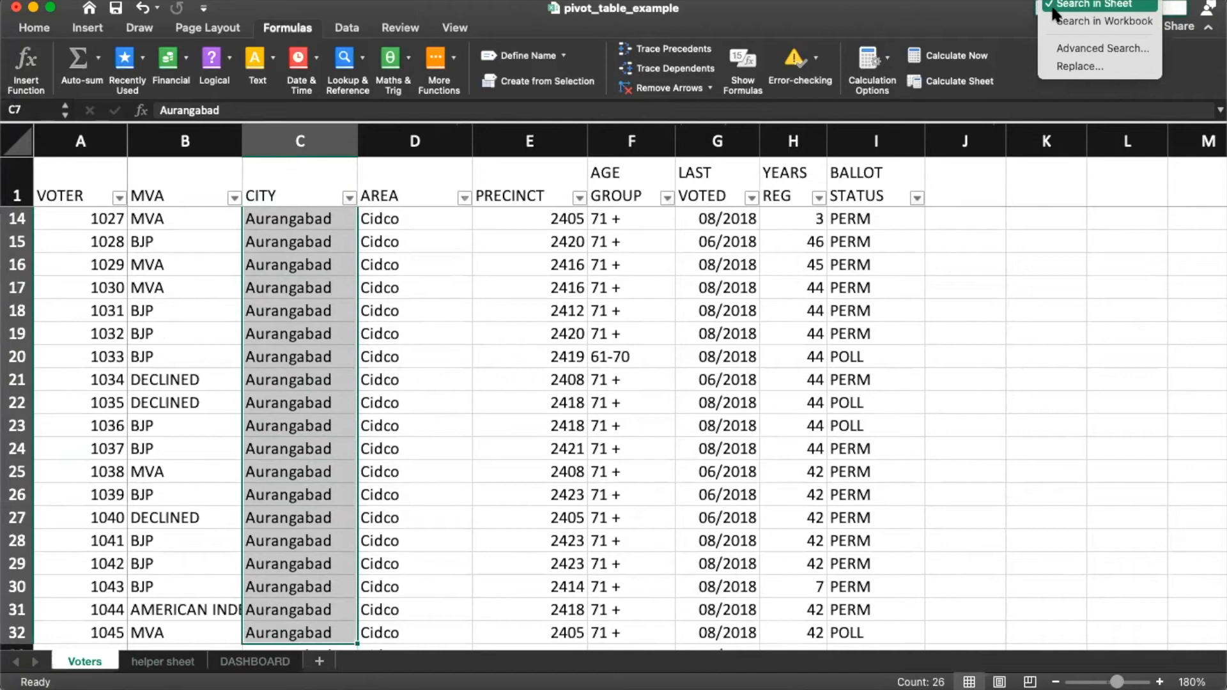
left_click(1079, 66)
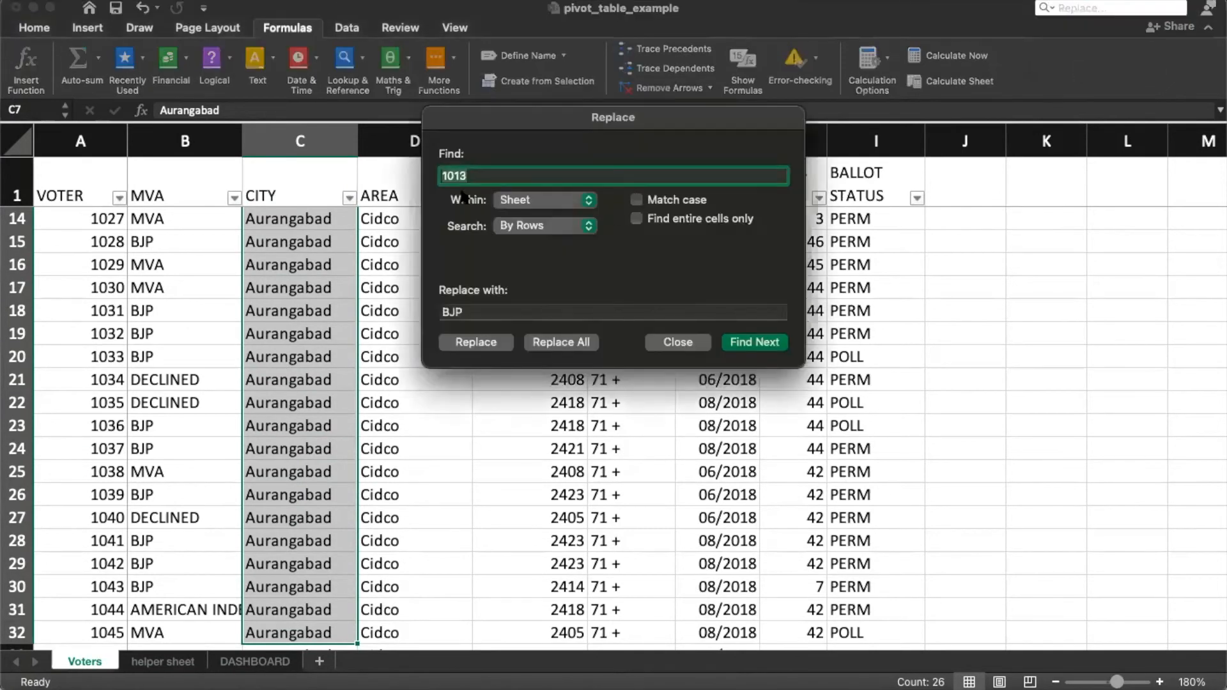
type("Auran")
left_click(504, 313)
key("Return")
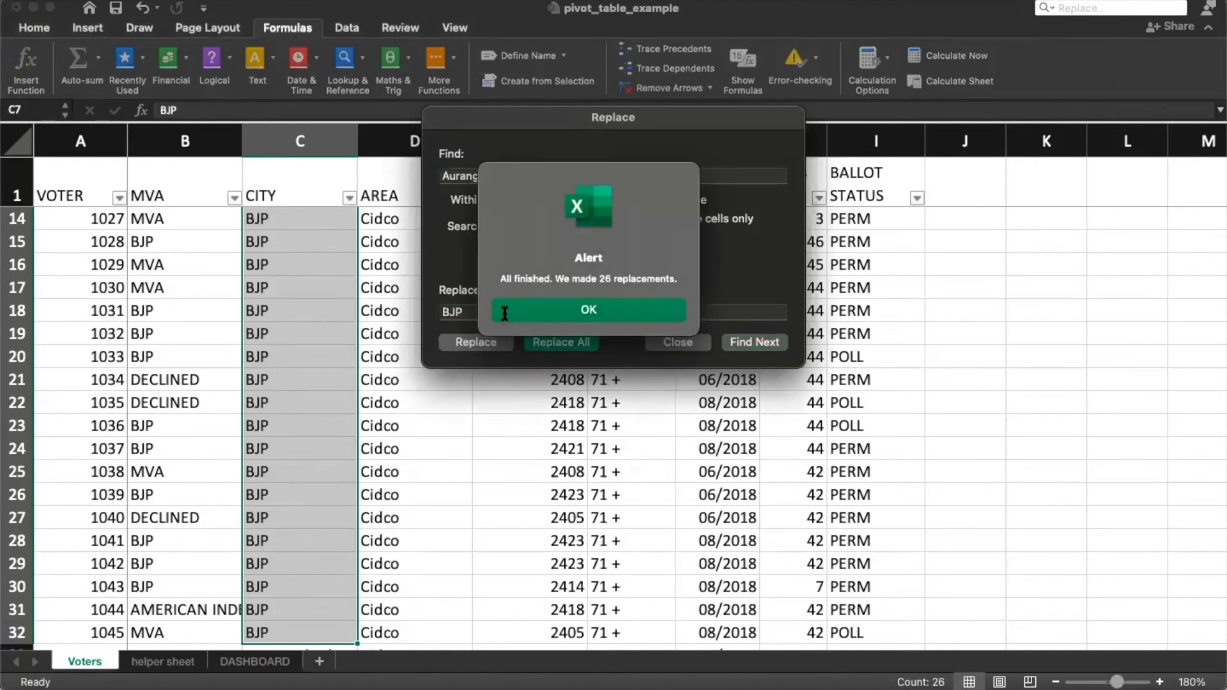
left_click(505, 313)
Step: Try replacing Aurangabad with Pune, dismissing the no-match warnings and keeping the scope as Sheet
type("Pune")
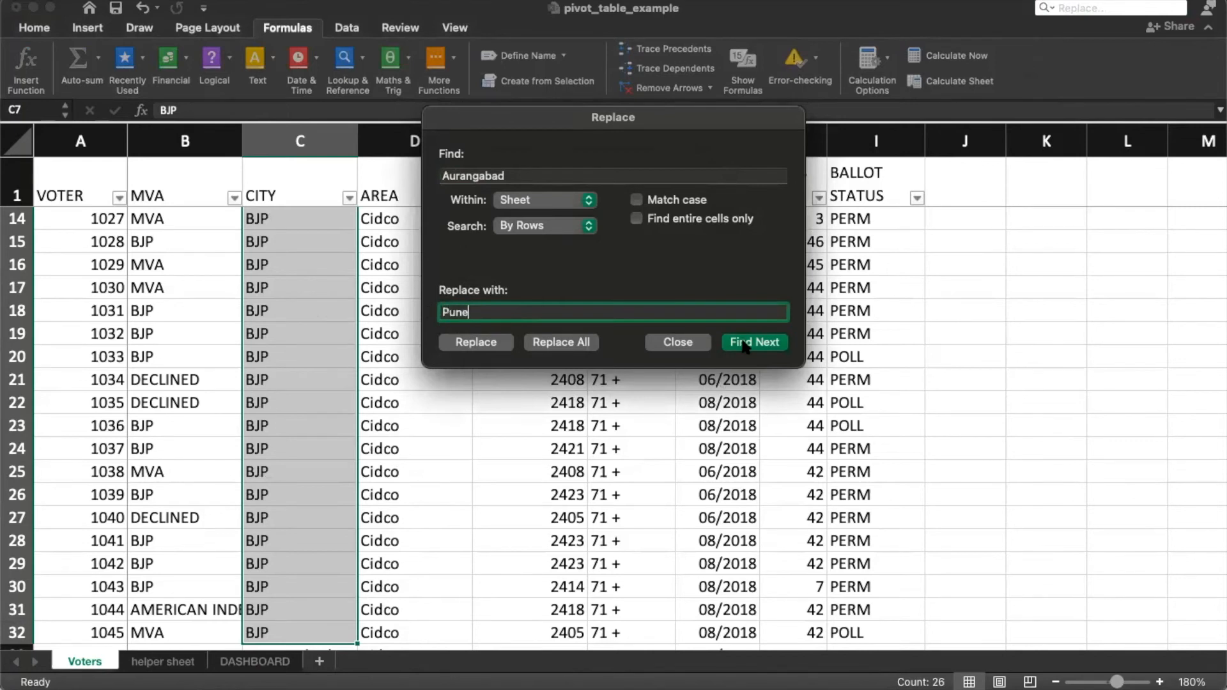
left_click(745, 345)
left_click(584, 348)
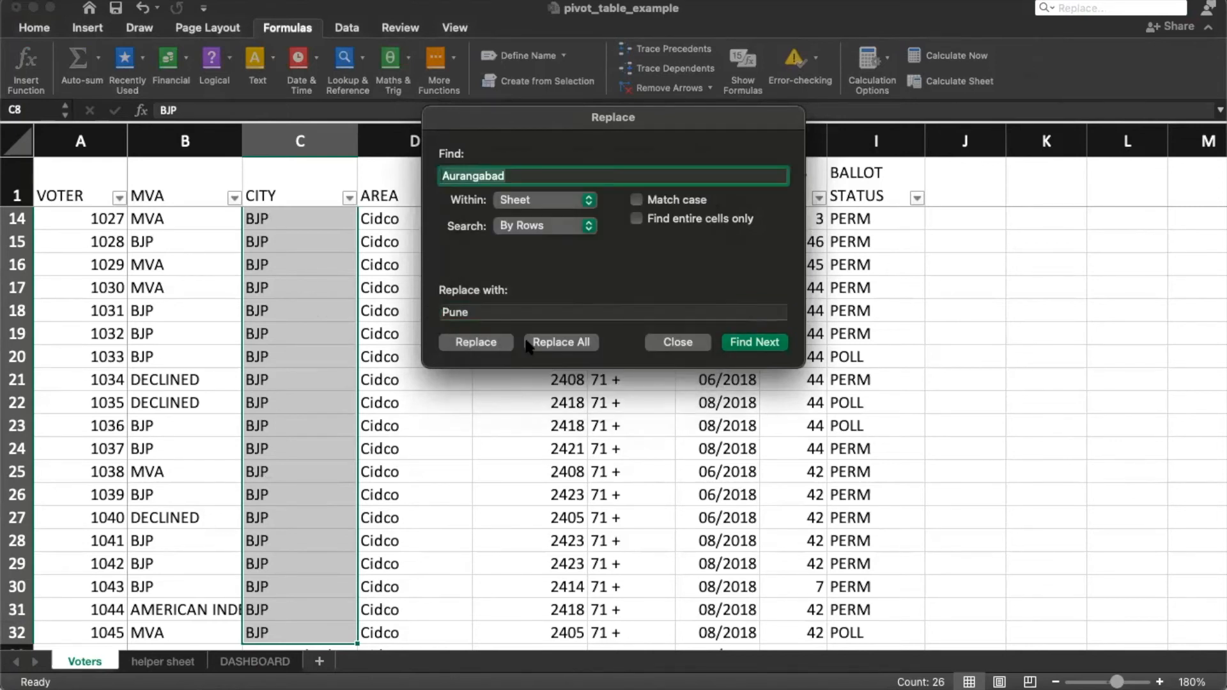
left_click(579, 344)
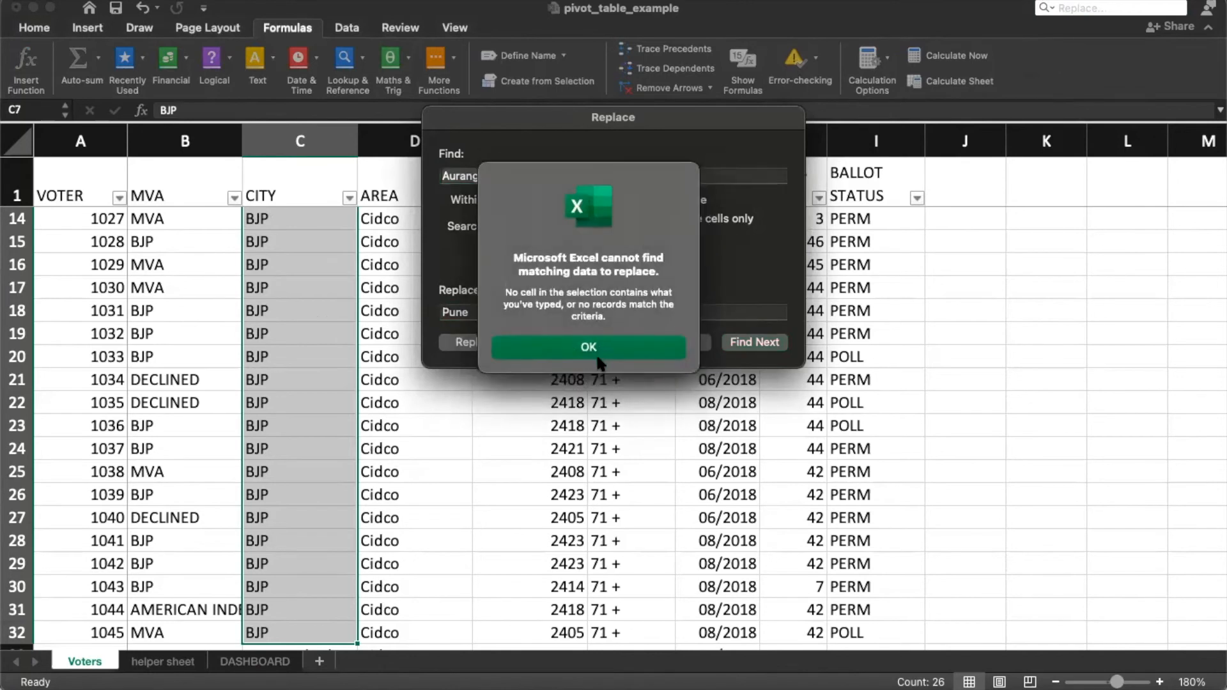
left_click(588, 347)
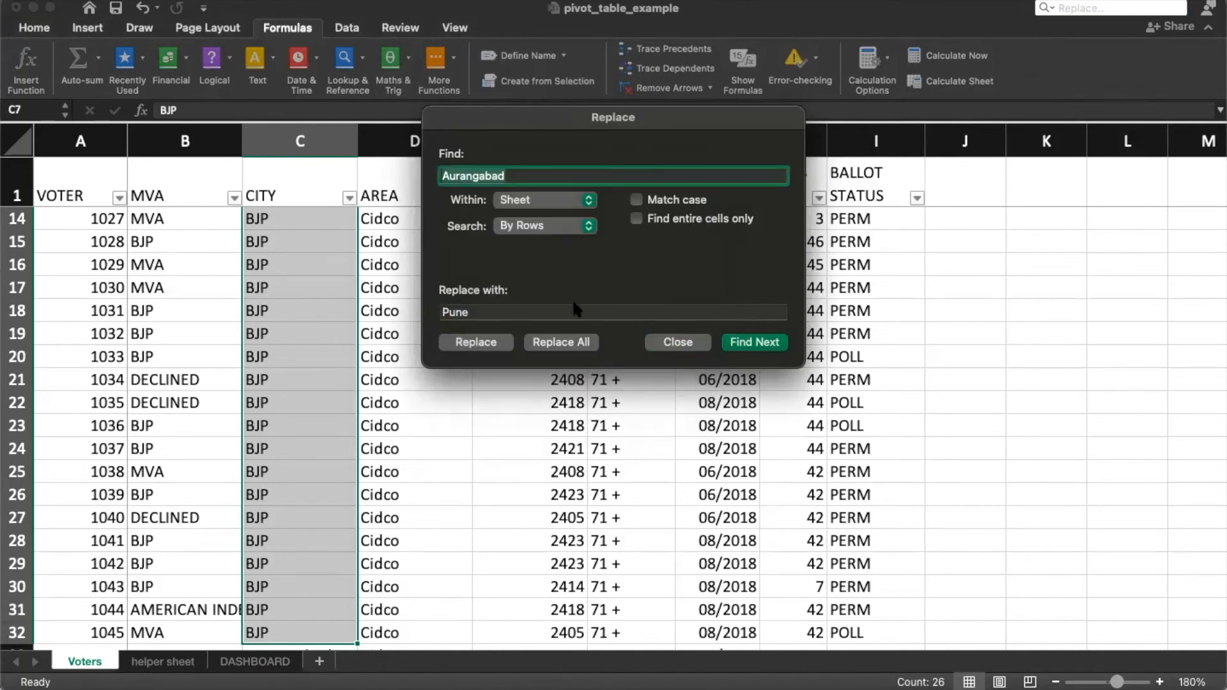
left_click(543, 202)
left_click(649, 243)
Step: Replace all 26 BJP city entries with Pune and close the dialog
type("BJP")
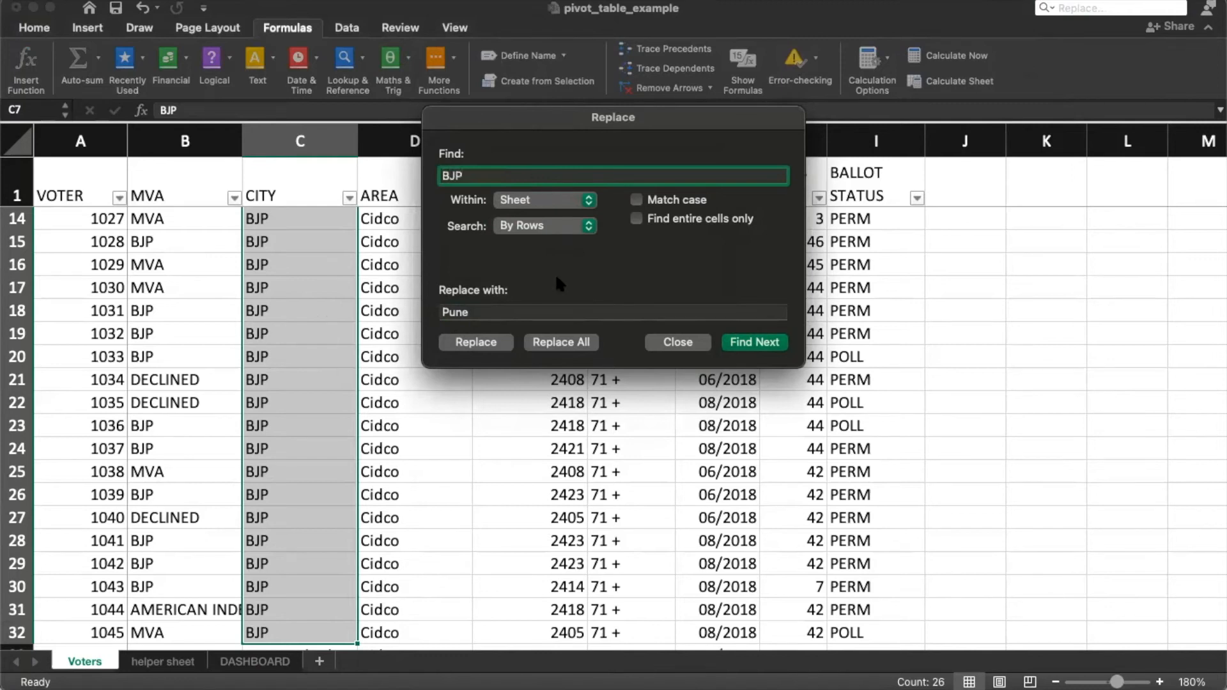
left_click(561, 341)
left_click(611, 314)
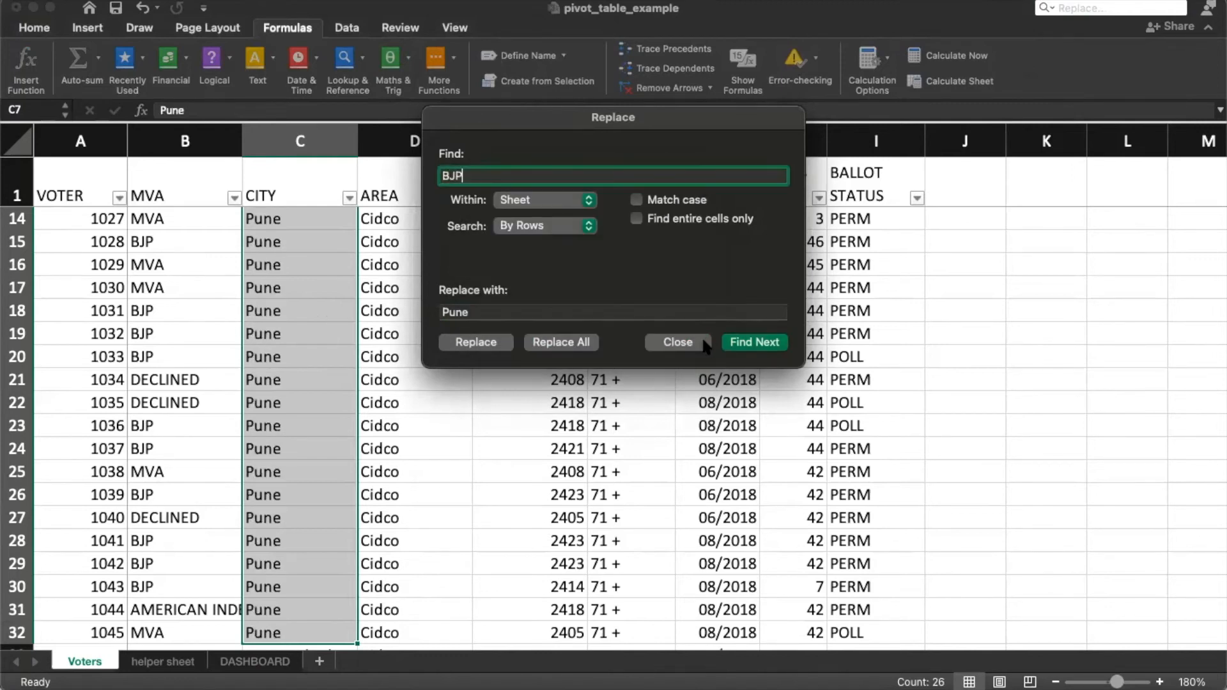
key("Escape")
scroll(339, 343, "up", 6)
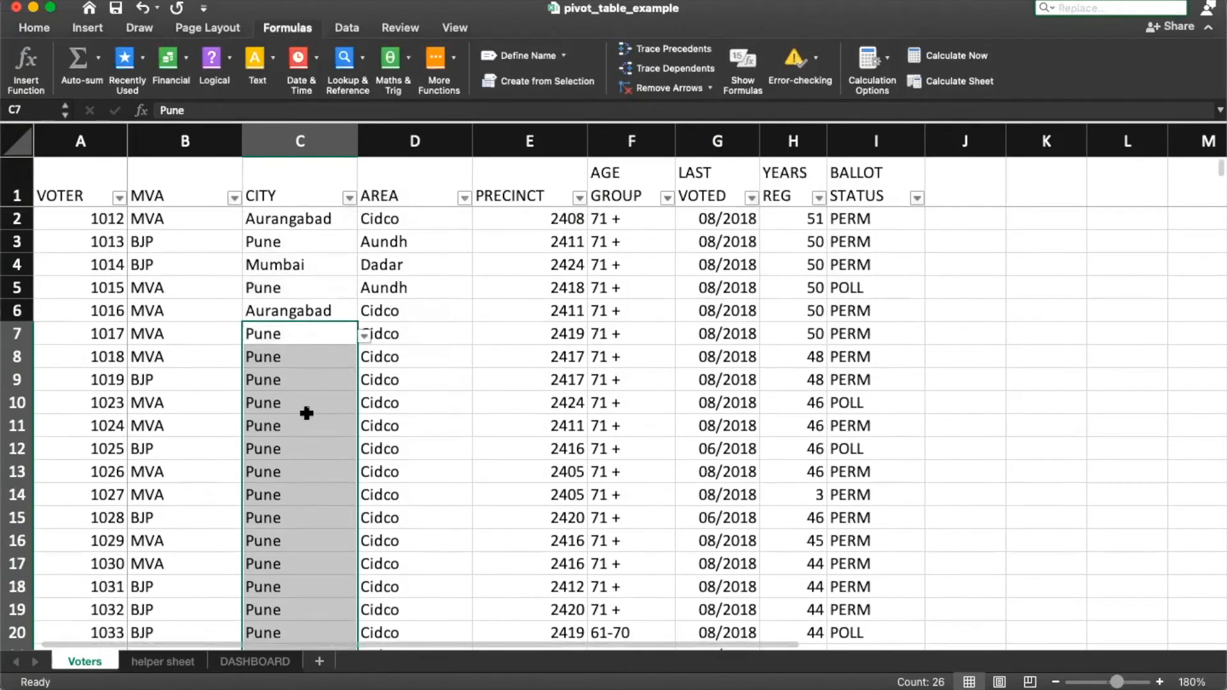
Step: Review the Pune and Aurangabad COUNTIF formulas, then enter the heading BJP in D3
left_click(263, 662)
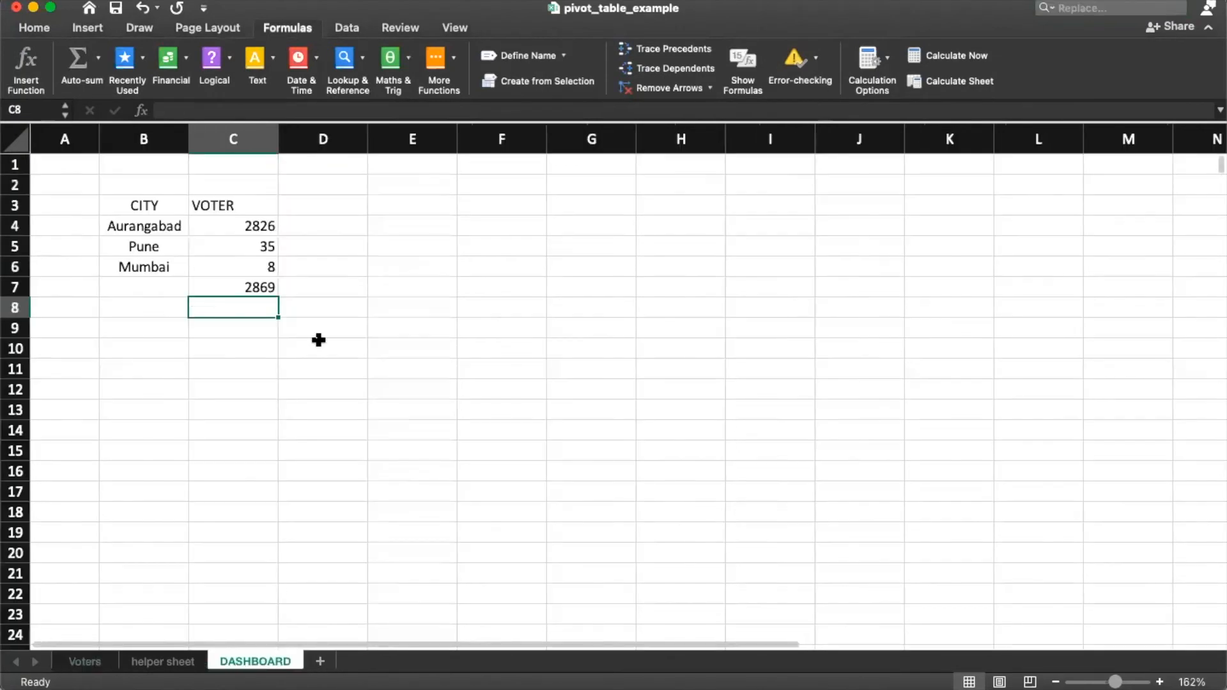
left_click(242, 253)
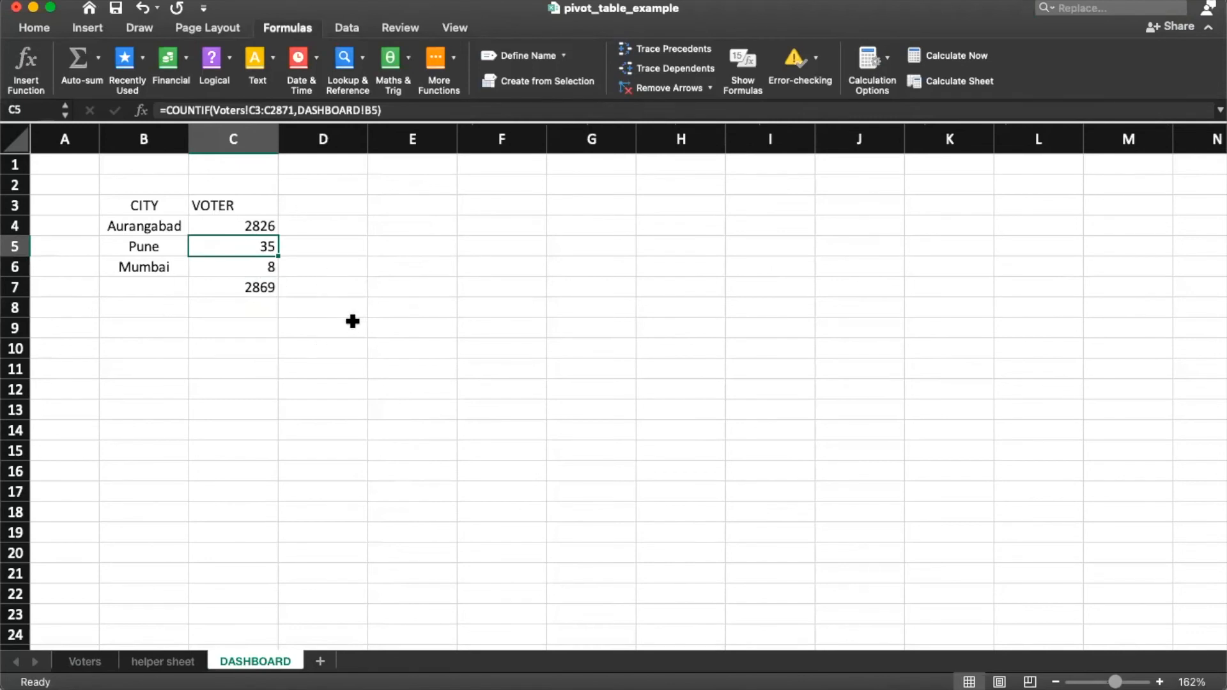
left_click(216, 229)
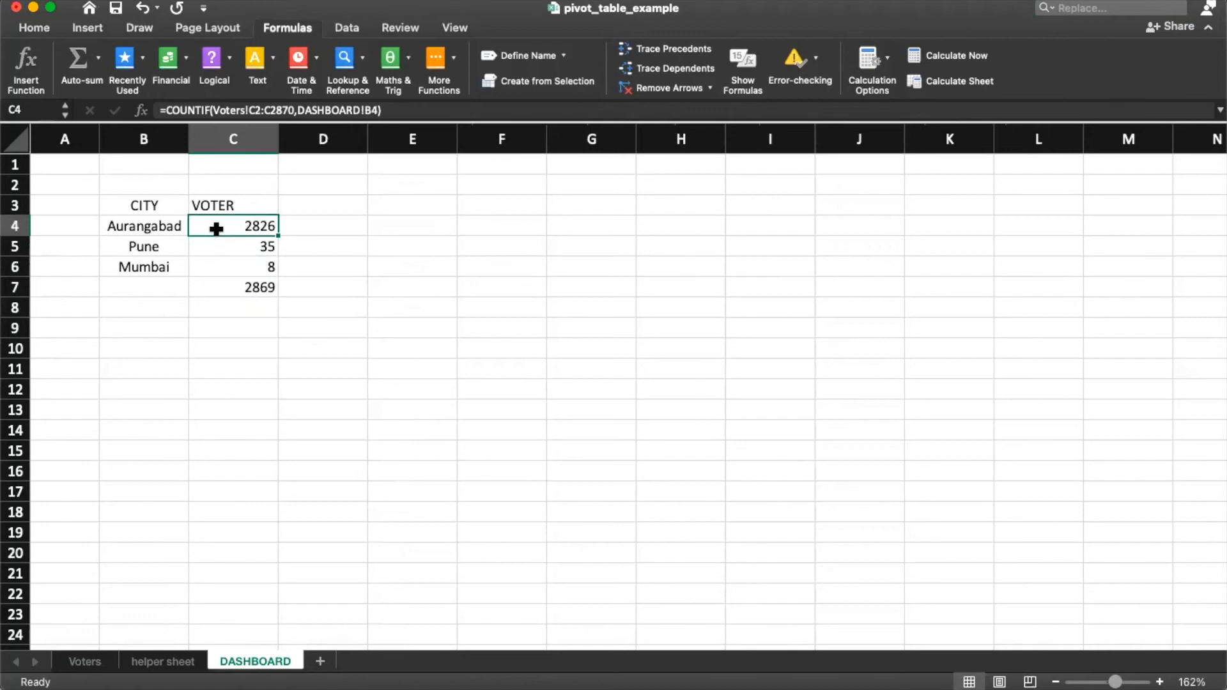
left_click(326, 203)
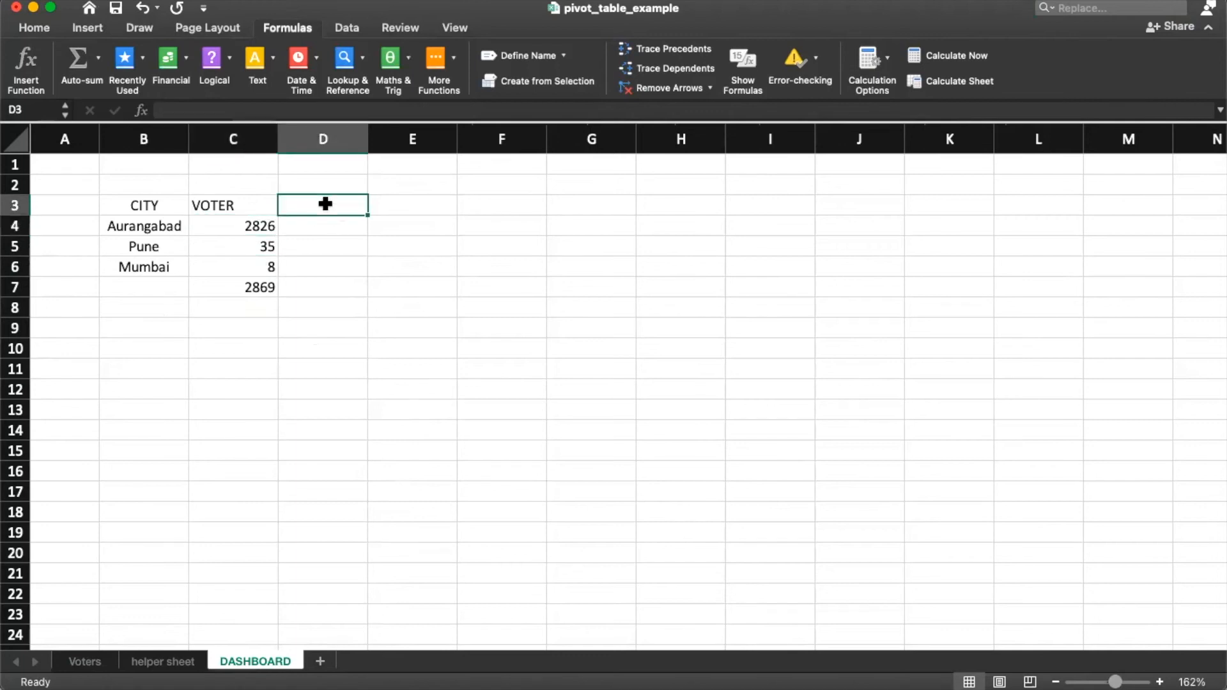
type("BJP")
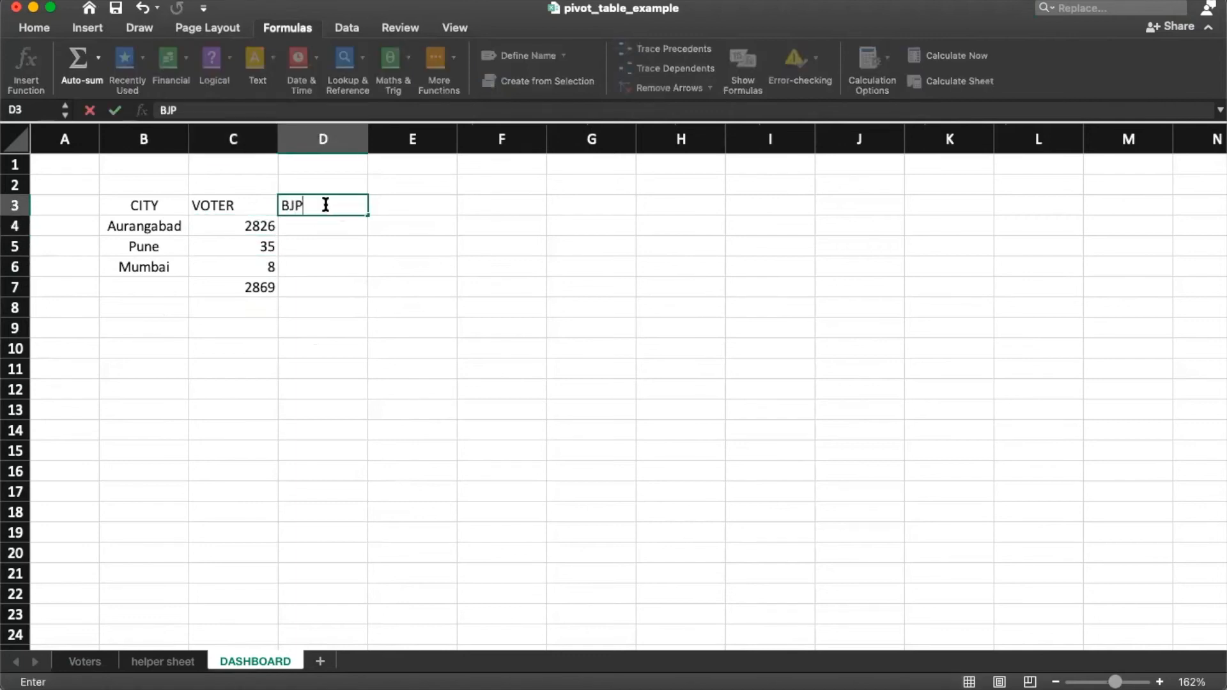
key("Return")
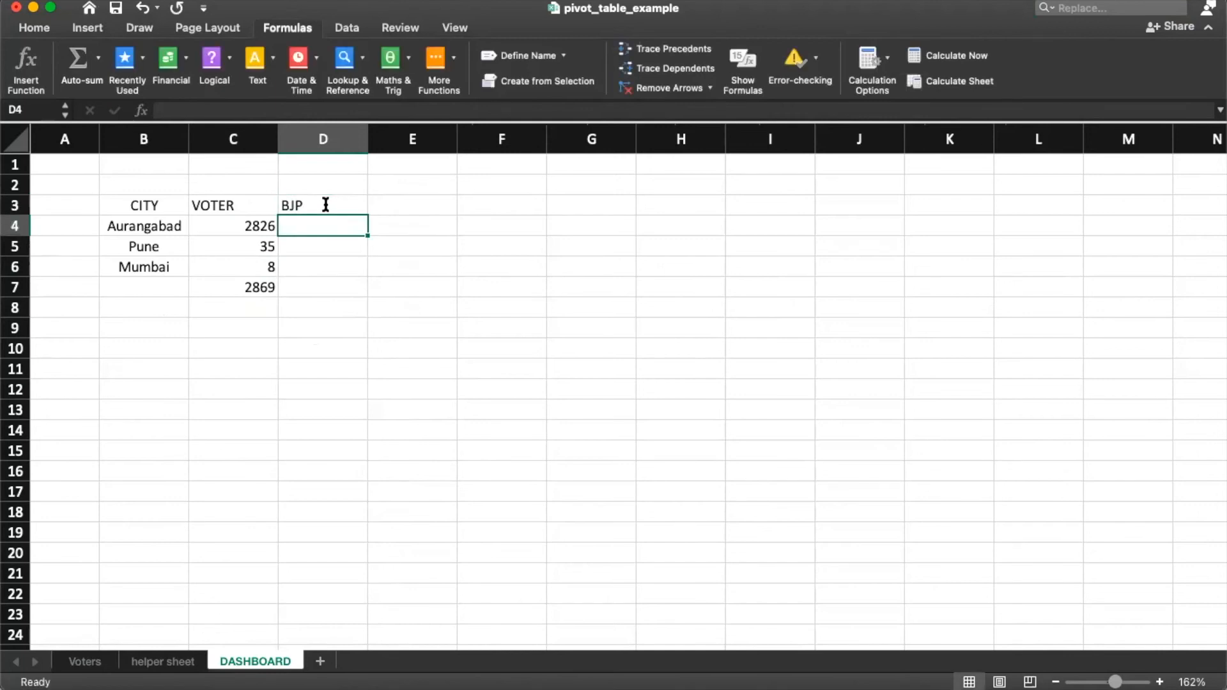
Step: Point out how Aurangabad in B4 pairs with the BJP heading in D3
left_click(120, 230)
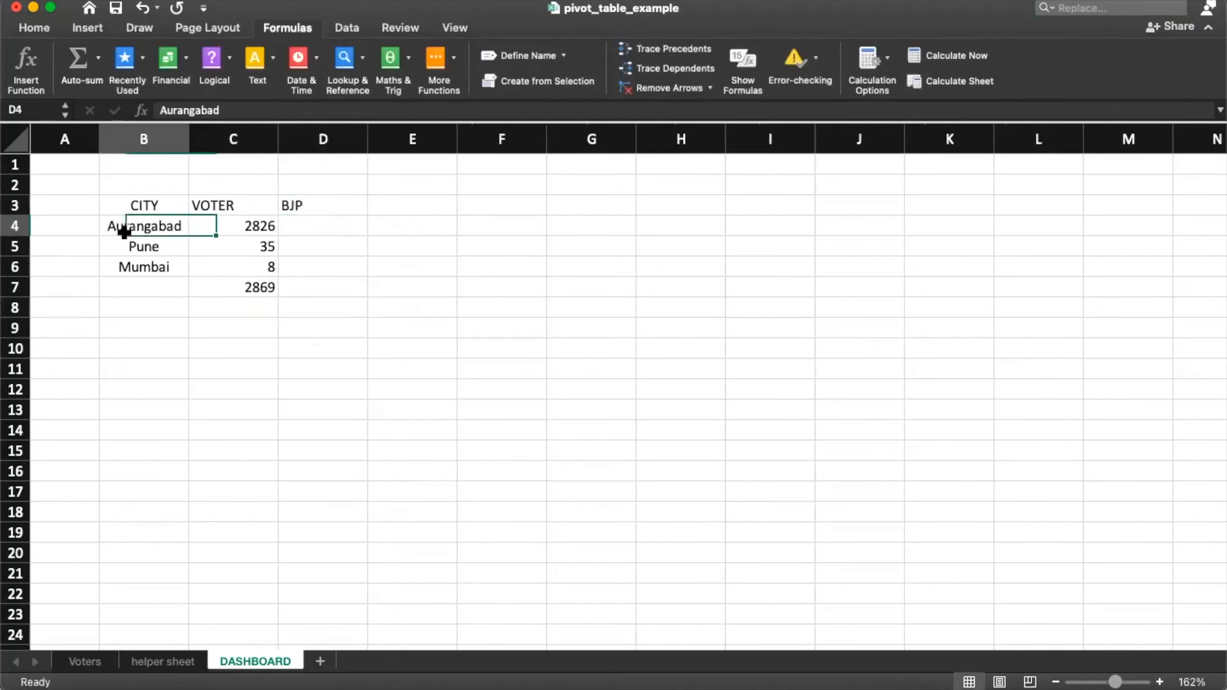
left_click(328, 205)
left_click(138, 229)
left_click(317, 208)
left_click(162, 229)
left_click(325, 203)
left_click(166, 230)
left_click(304, 203)
left_click(167, 230)
left_click(323, 202)
Step: Compare the party and city values in the first rows of the Voters sheet
left_click(85, 661)
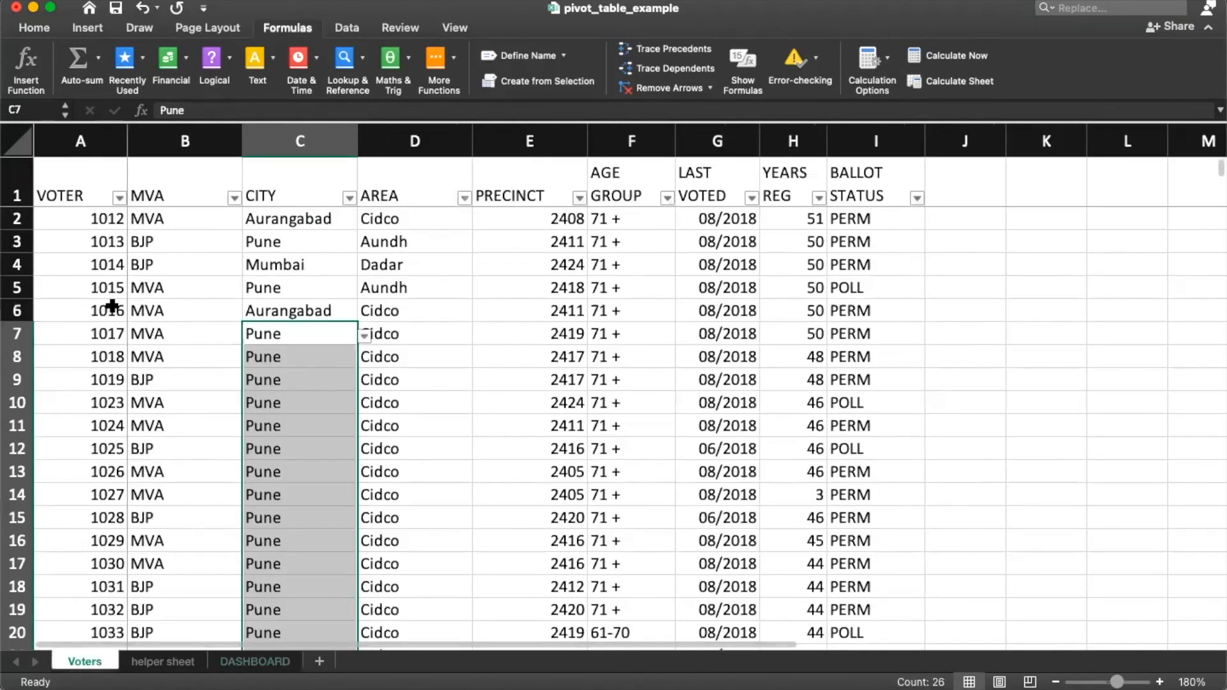
left_click(181, 269)
left_click(265, 269)
left_click(170, 289)
left_click(260, 292)
left_click(171, 282)
left_click(148, 212)
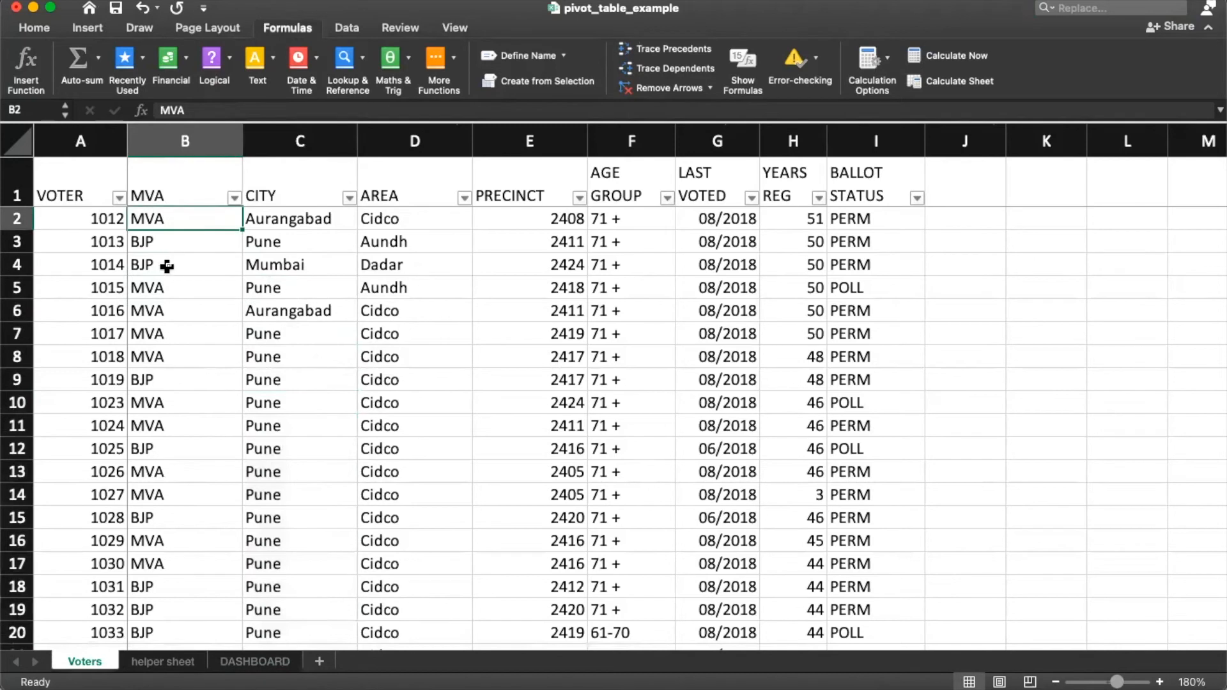
left_click(145, 248)
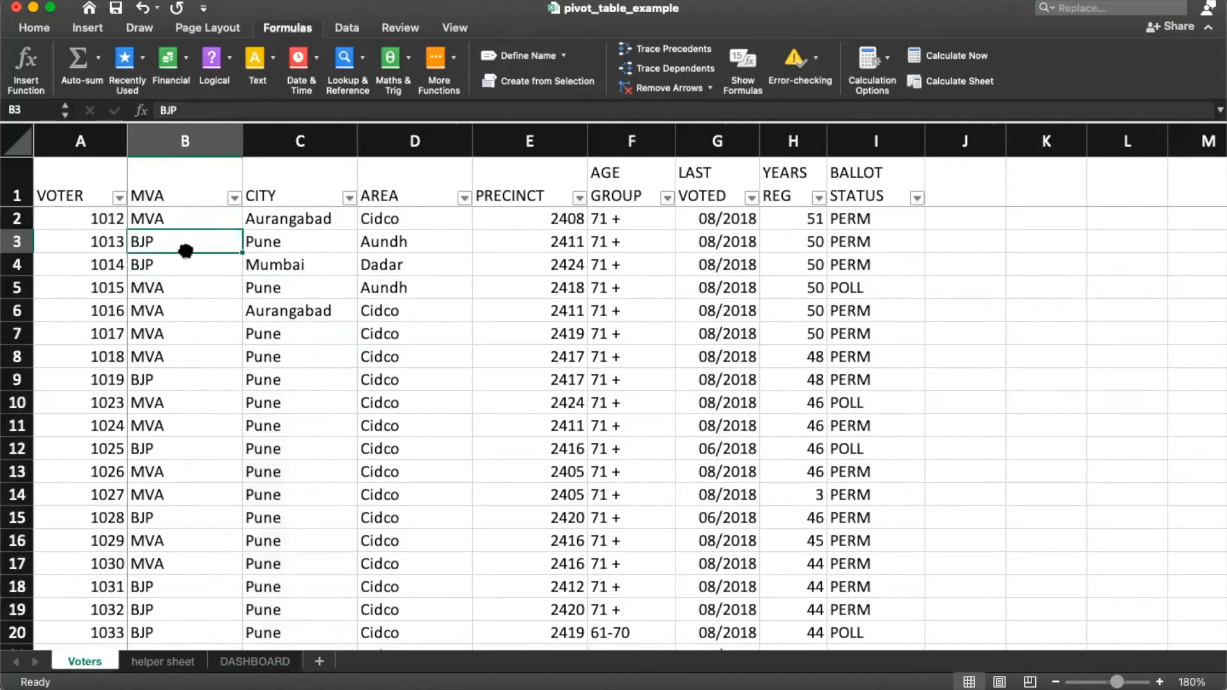
Step: Rename the column B header from MVA to PARTY, then select DASHBOARD cell D4
left_click(160, 179)
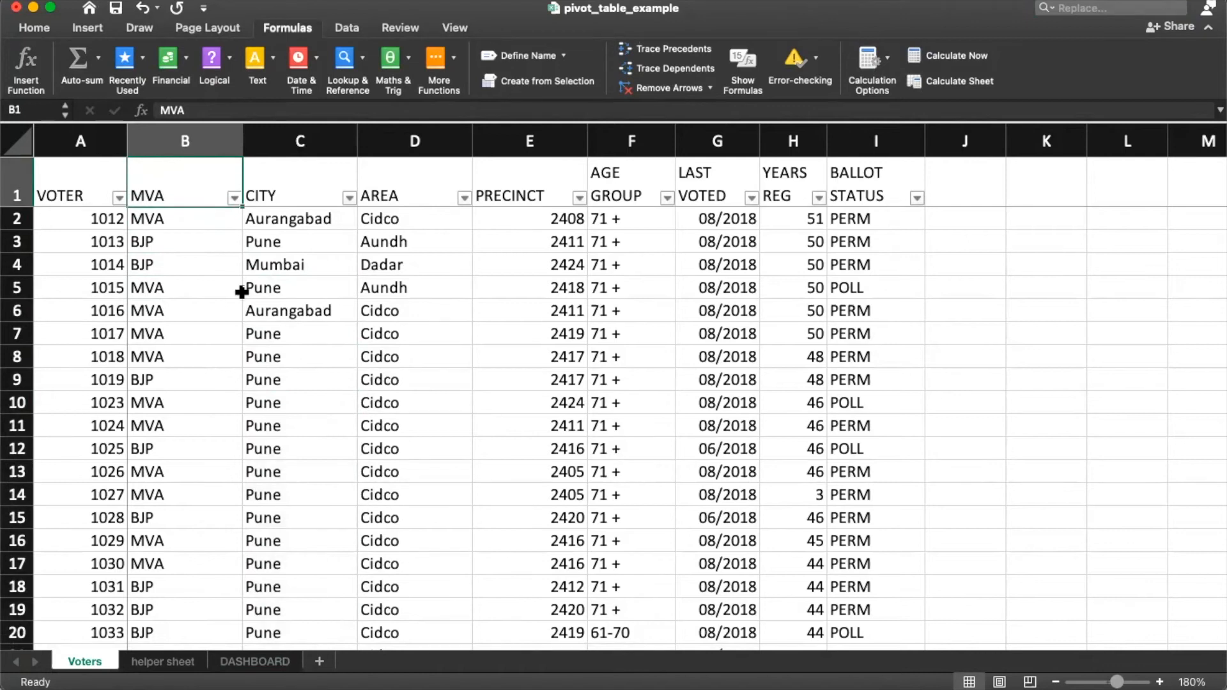
key("Left")
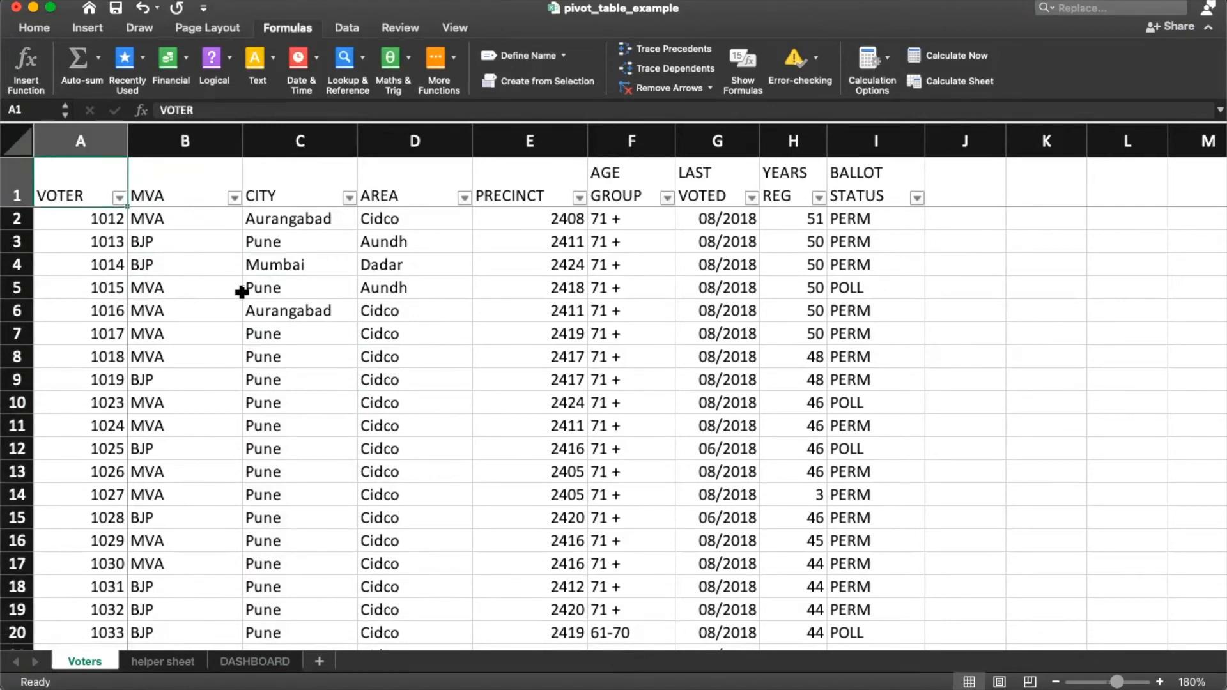
key("Right")
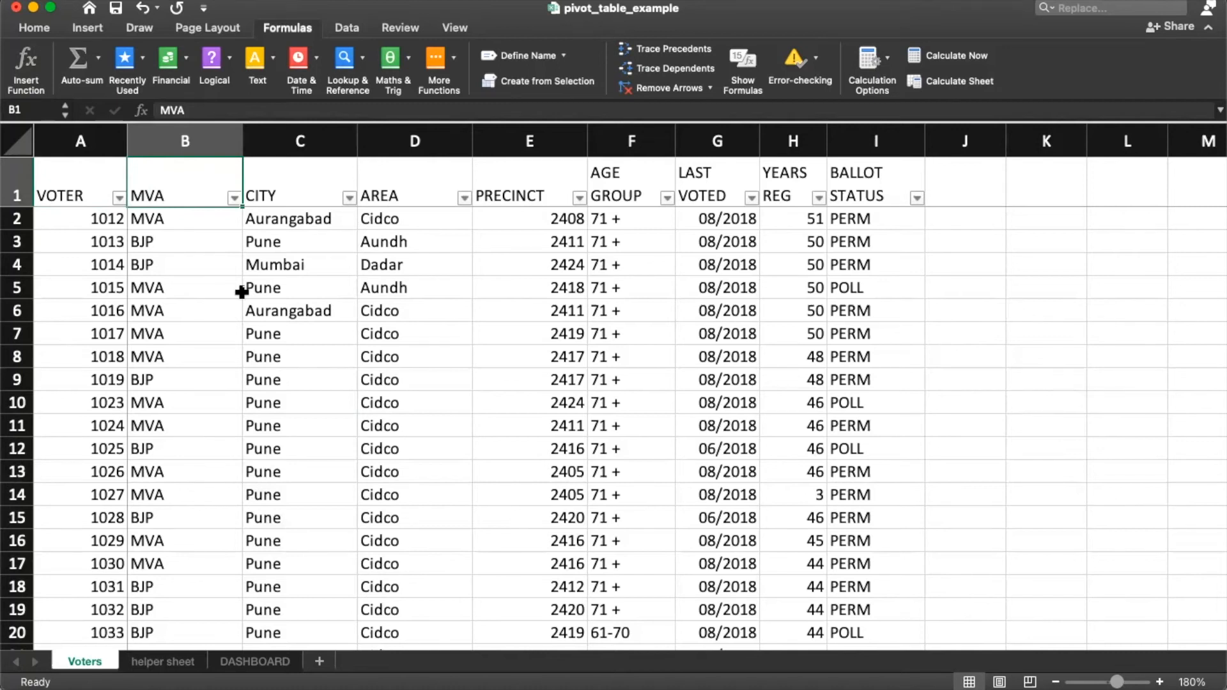
key("Left")
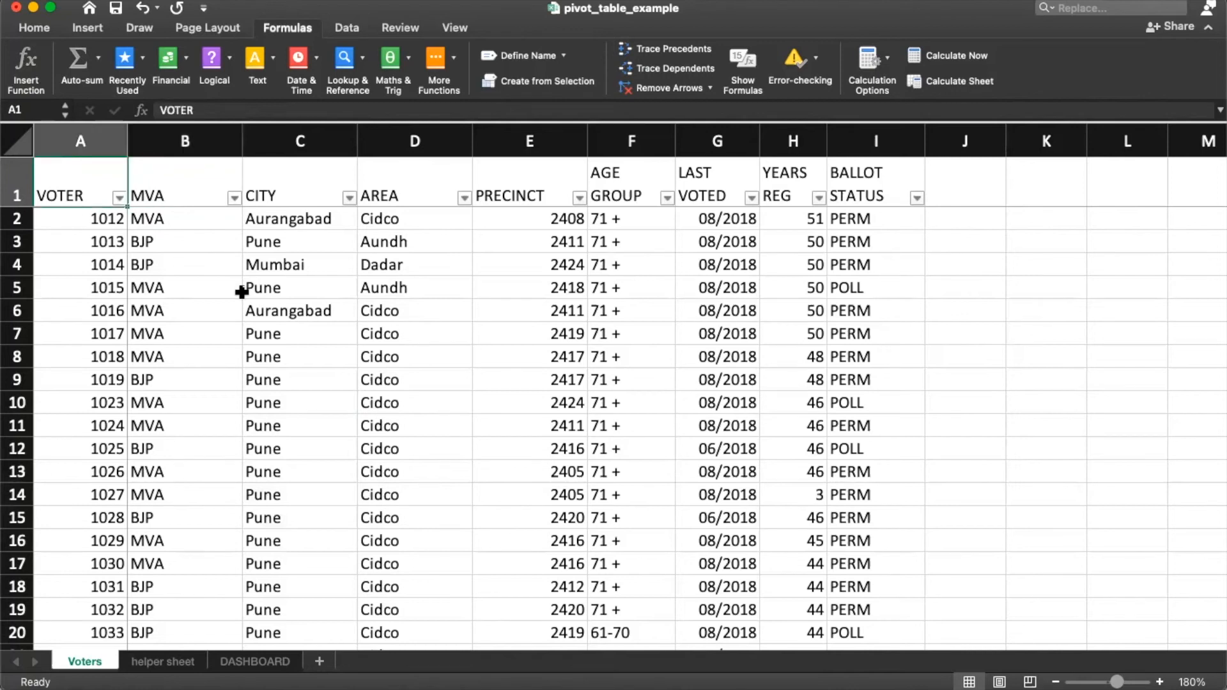
key("Right")
type("PARTY")
key("Return")
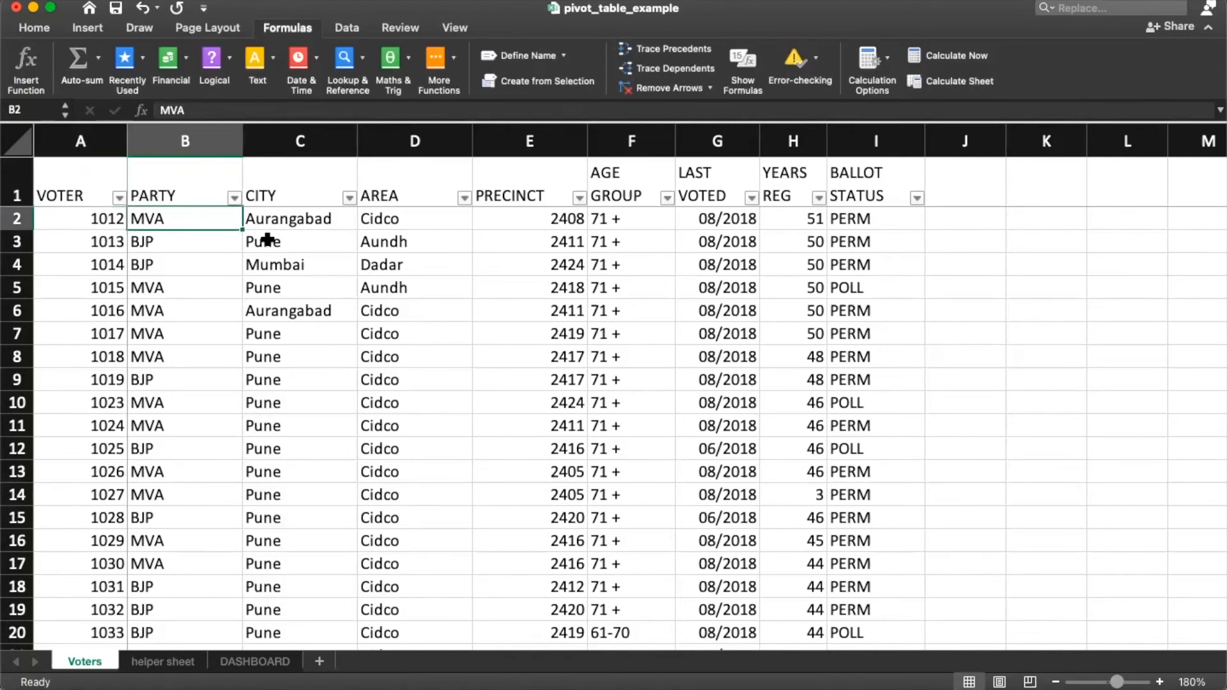
left_click(234, 662)
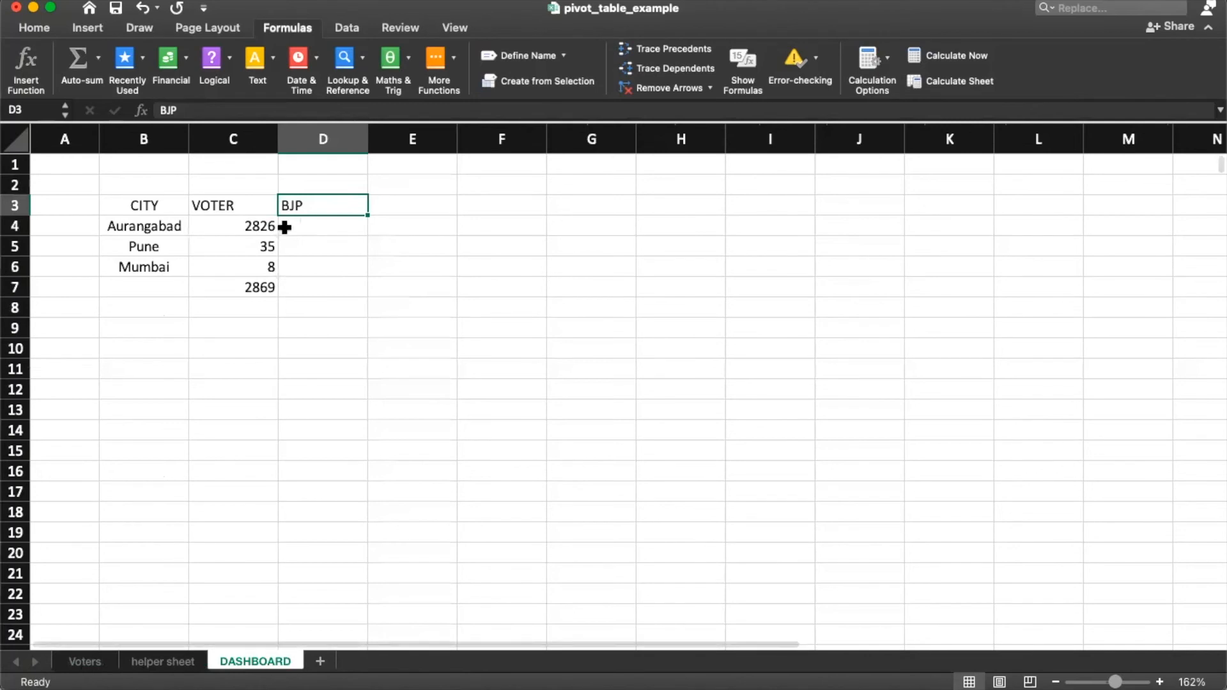
left_click(138, 232)
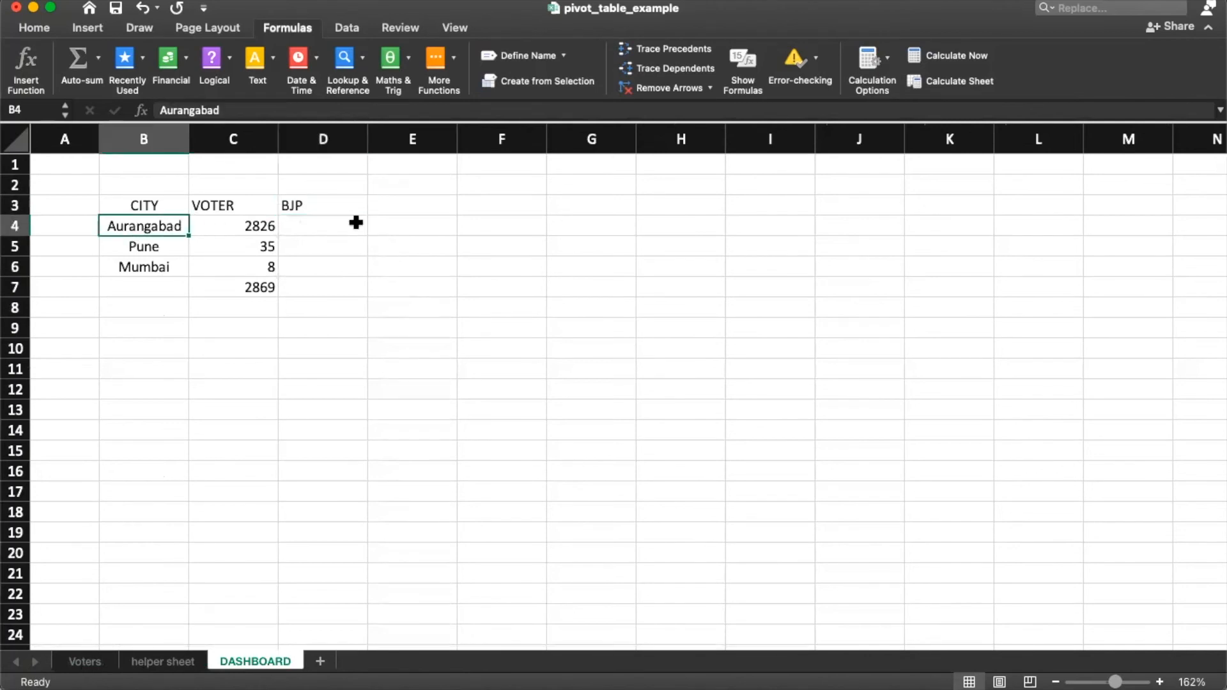
left_click(317, 227)
Step: Start =COUNTIFS in D4 with city range Voters!C2:C2870 and criterion DASHBOARD!B4
type("=CUNI")
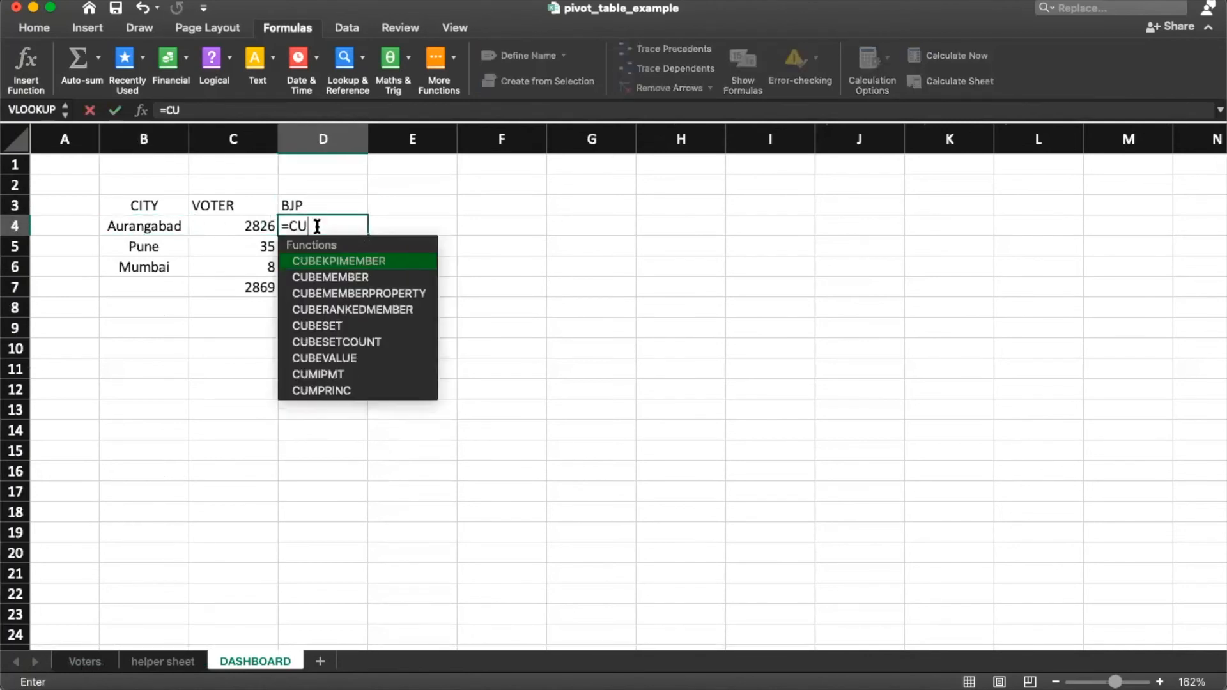
key("BackSpace")
key("BackSpace")
key("BackSpace")
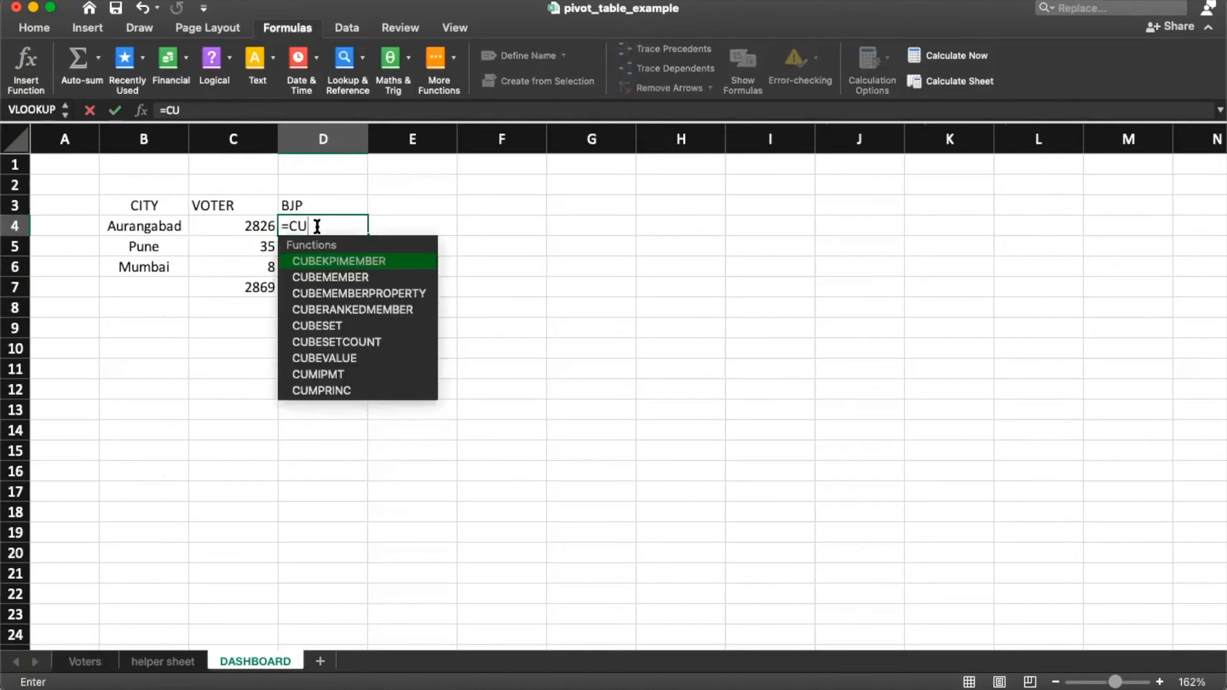
type("OUNT")
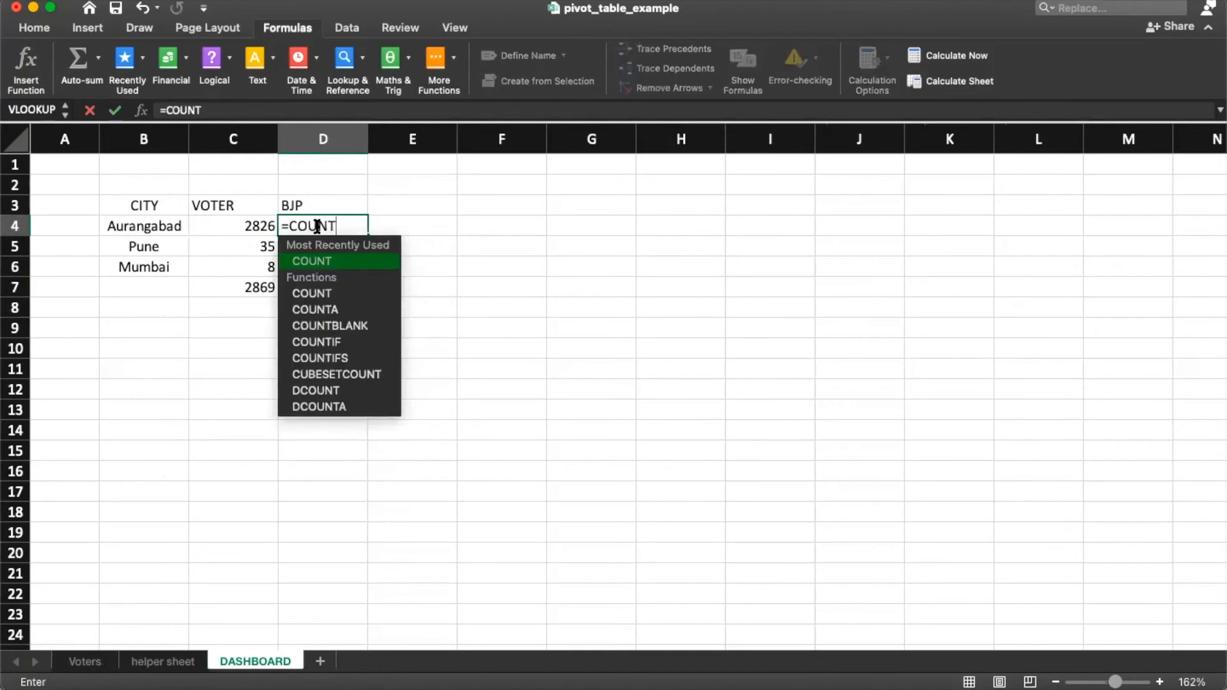
type("IFS(")
key("BackSpace")
type("S(")
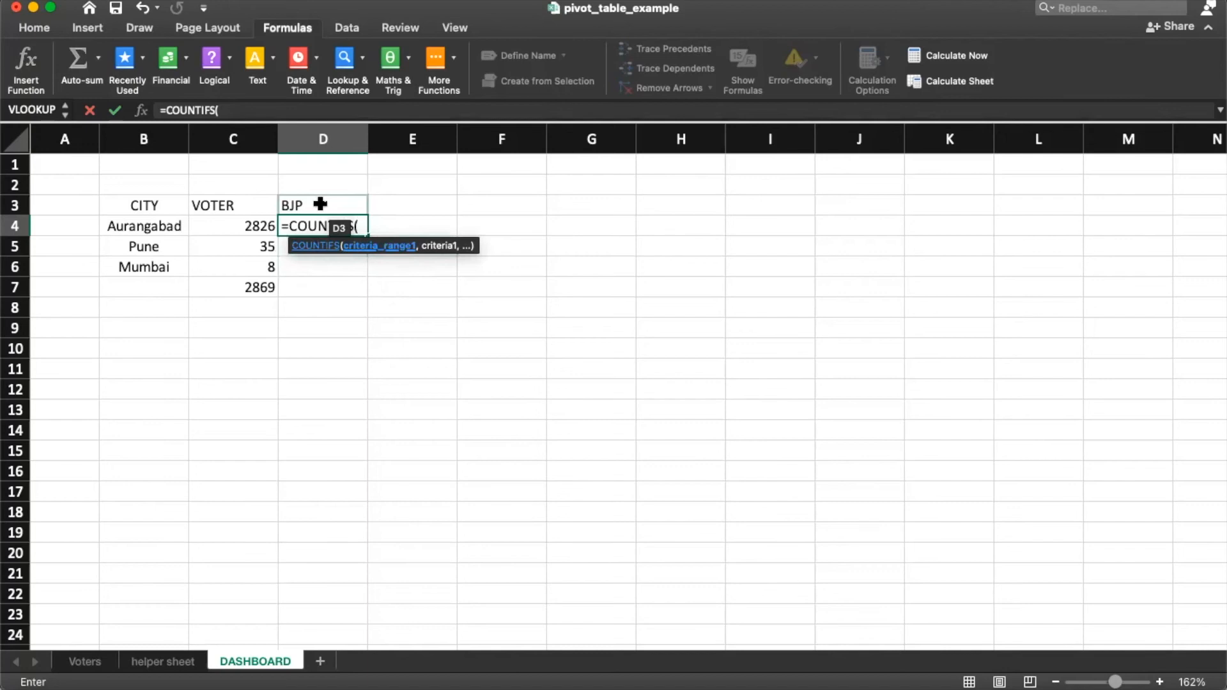
left_click(85, 661)
left_click(276, 342)
key("super+Up")
key("Down")
key("super+shift+Down")
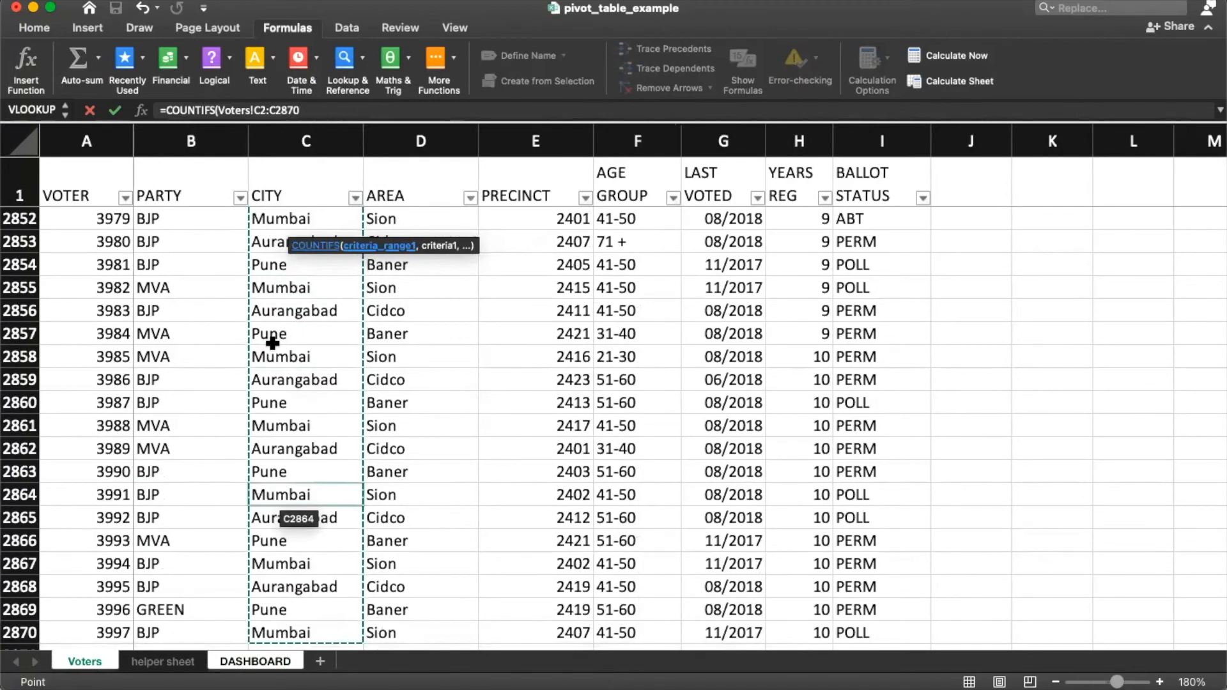
type(",")
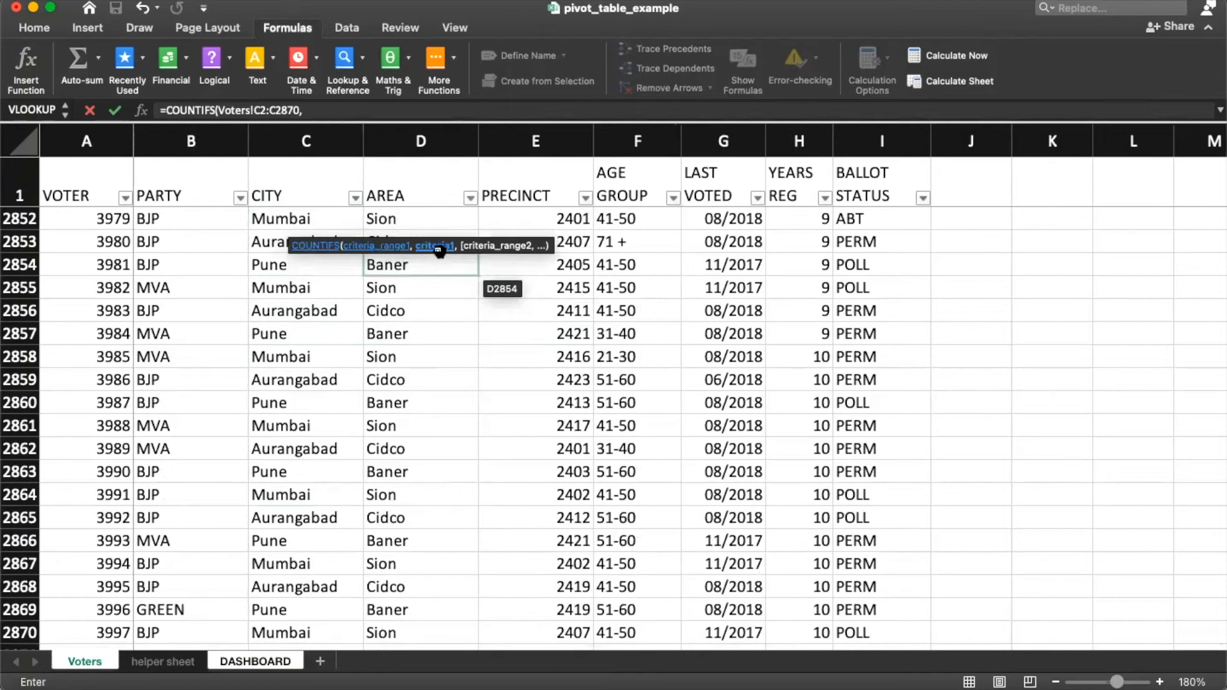
left_click(241, 661)
left_click(161, 232)
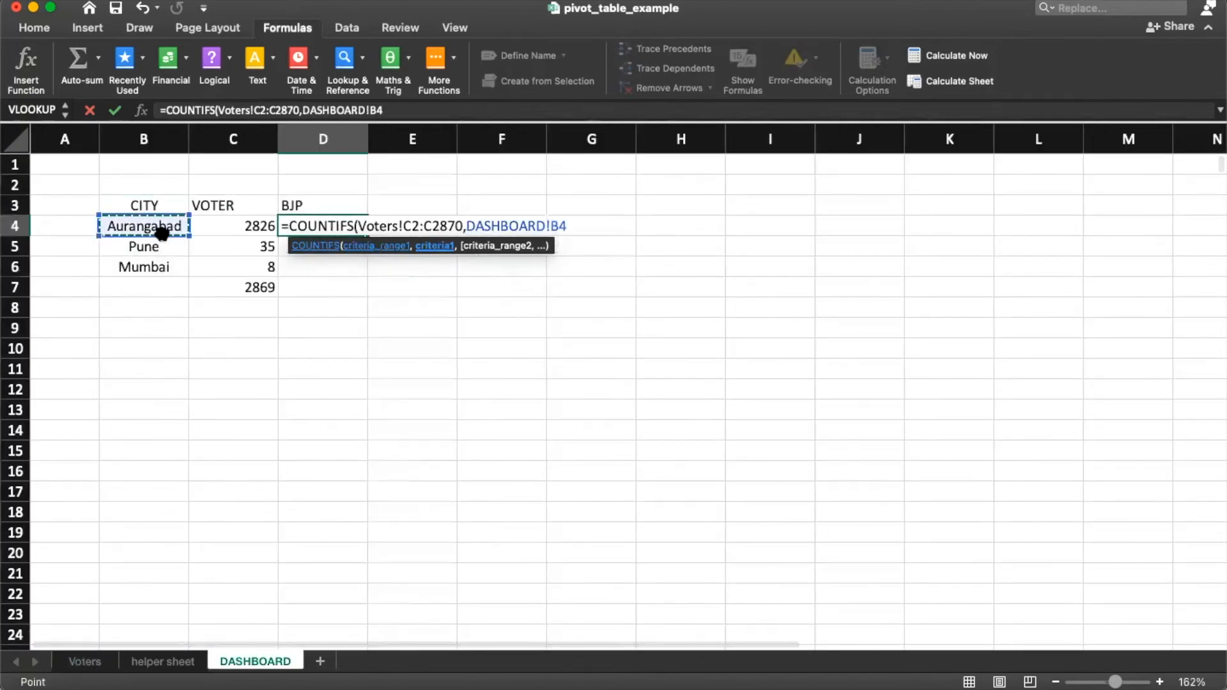
type(",")
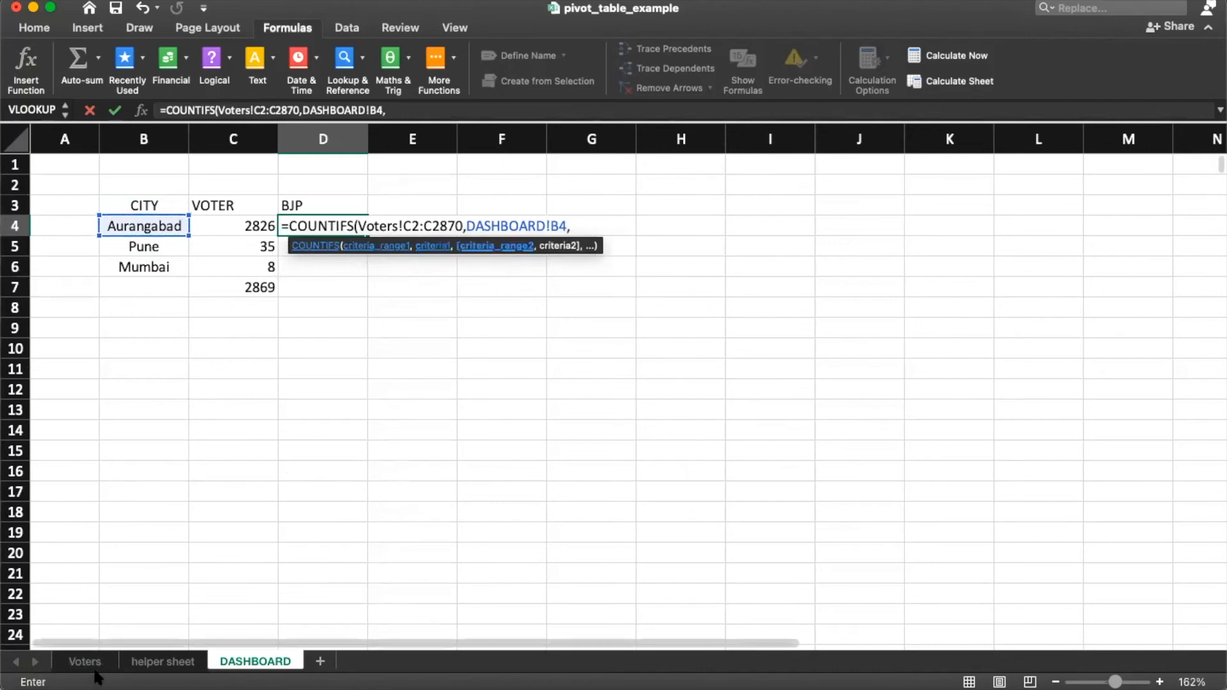
Step: Add party range Voters!B2:B2870 with criterion D3, giving 1538 Aurangabad BJP voters
left_click(90, 665)
left_click(167, 237)
key("super+Up")
key("Down")
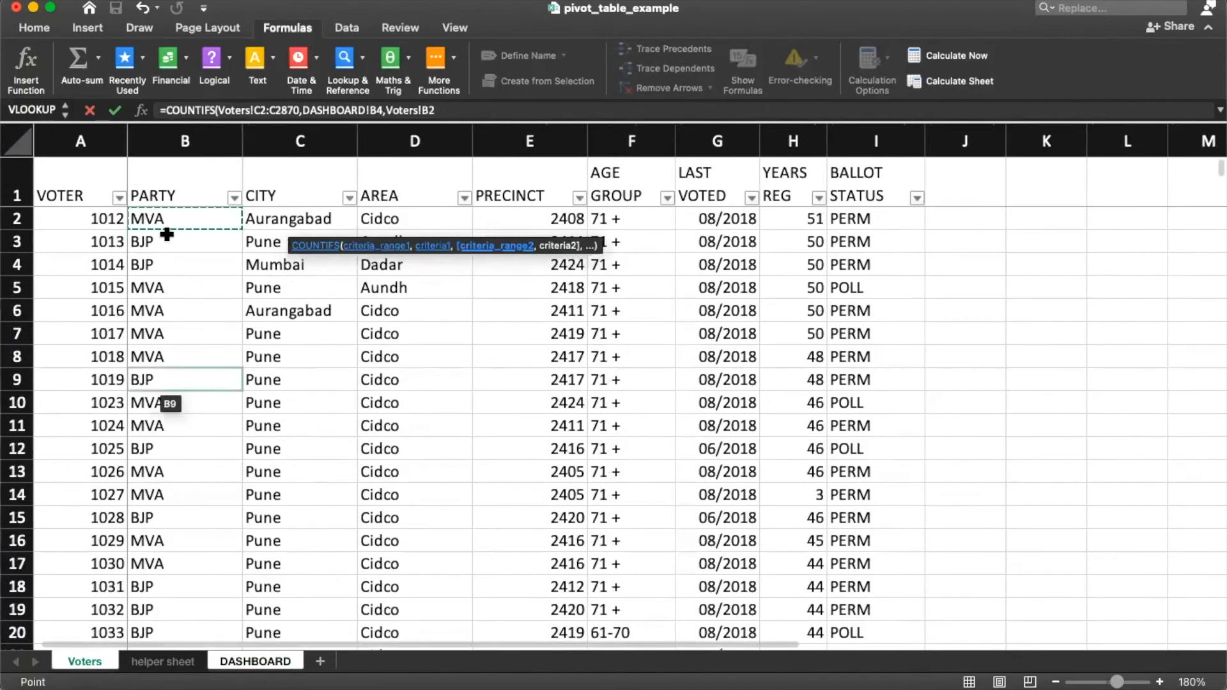
key("super+shift+Down")
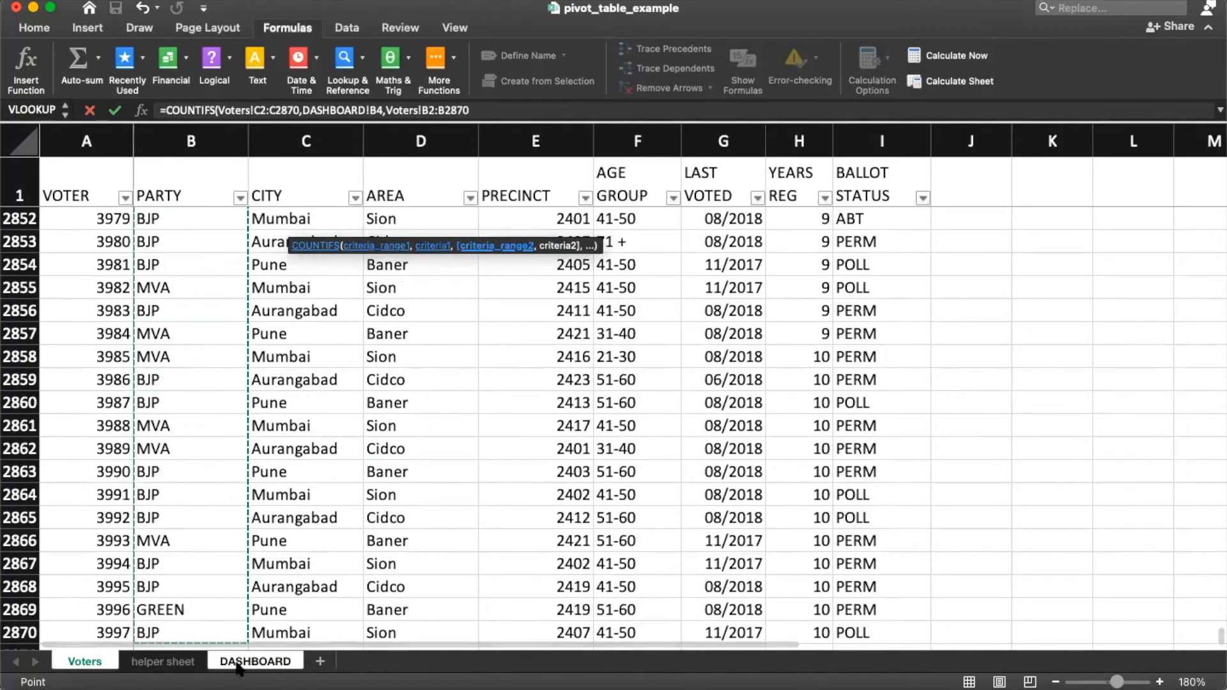
type(",")
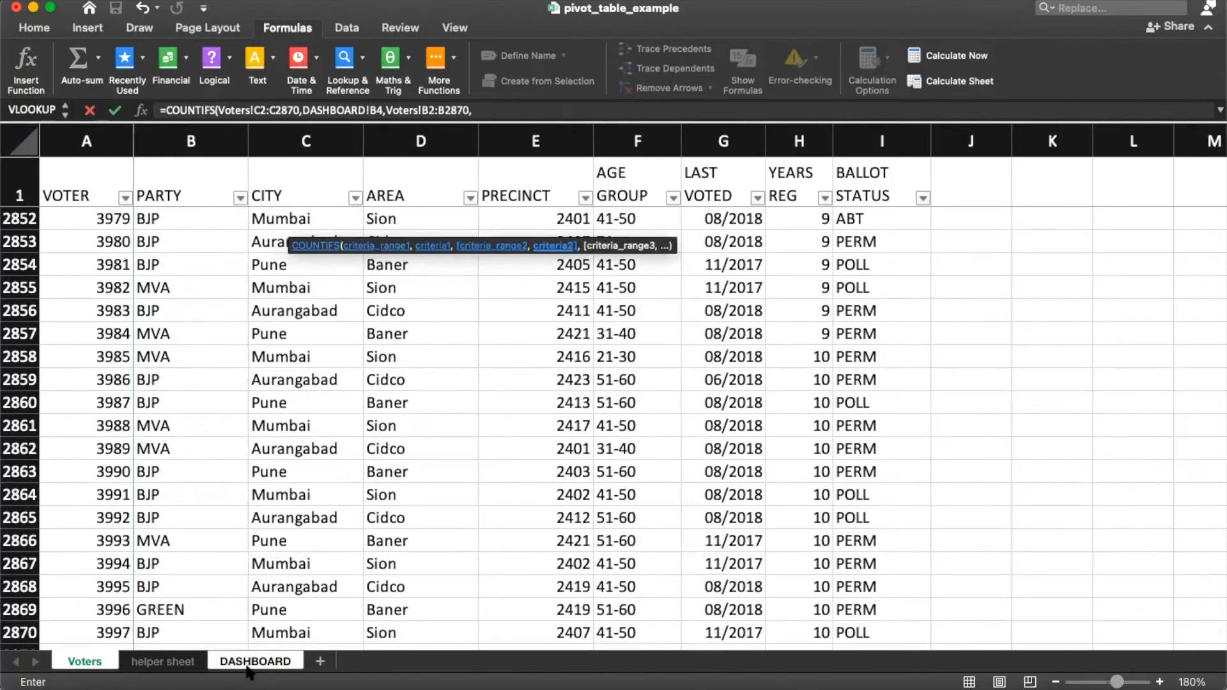
left_click(246, 663)
left_click(306, 206)
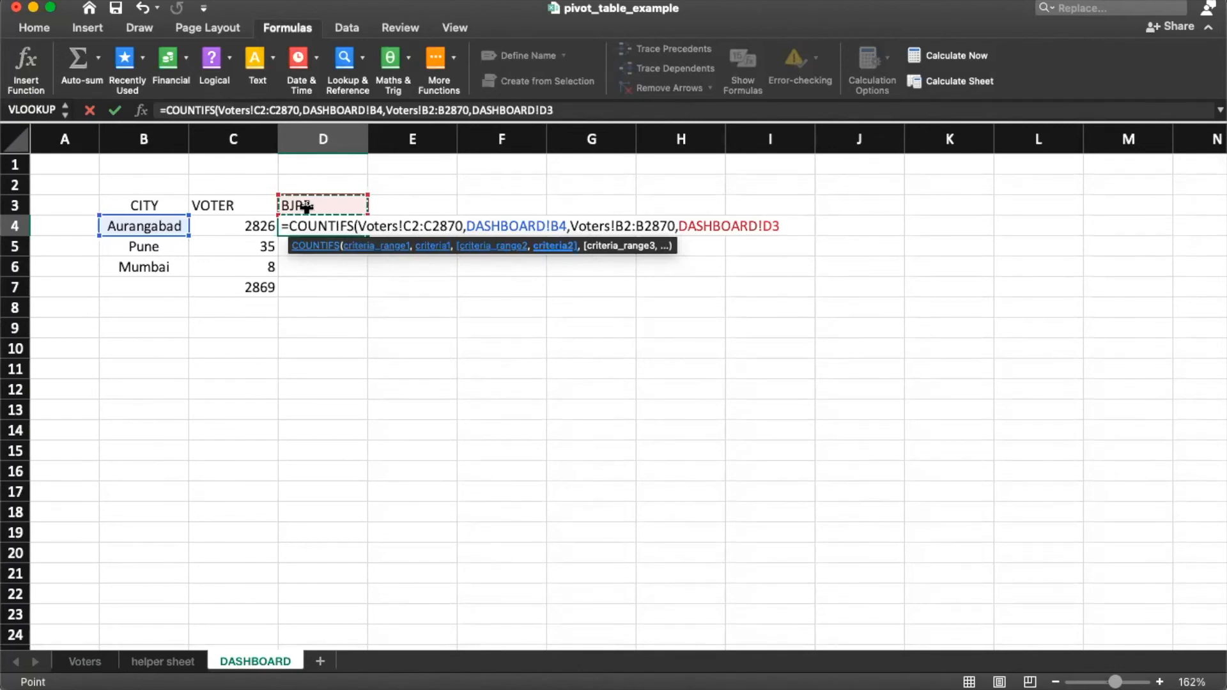
key("Return")
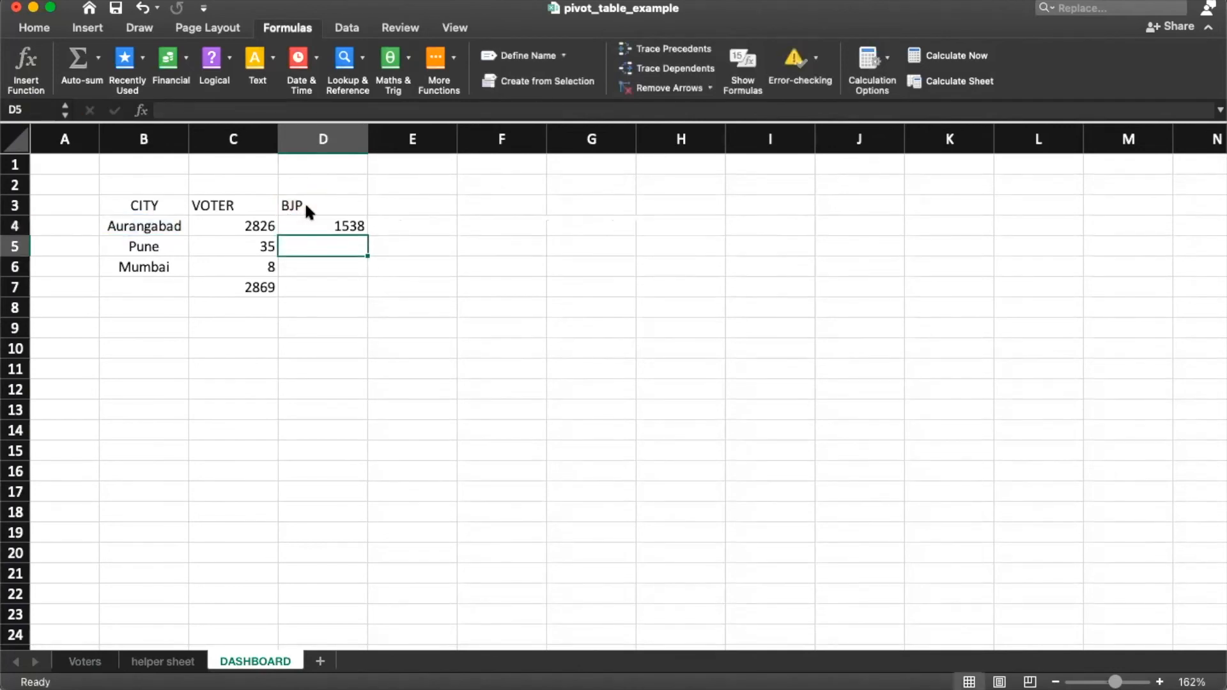
Step: Copy the D4 BJP formula to D5 and compare the shifted references against the original
left_click(331, 229)
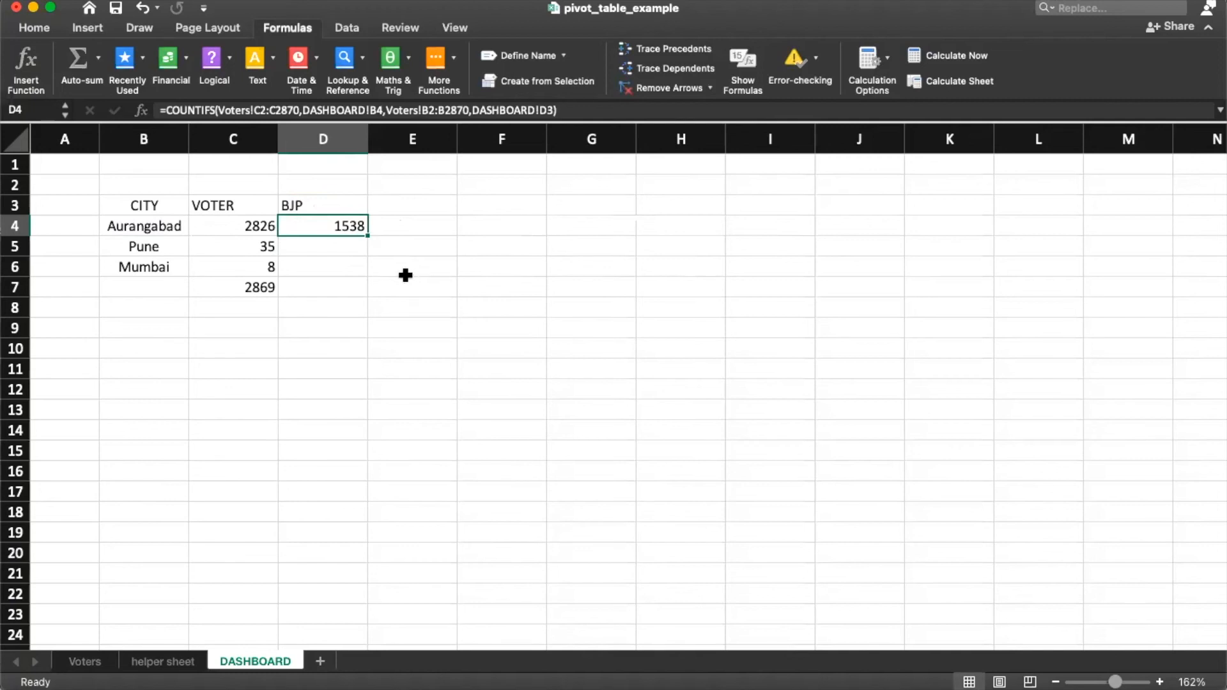
key("super+c")
left_click(325, 246)
key("super+v")
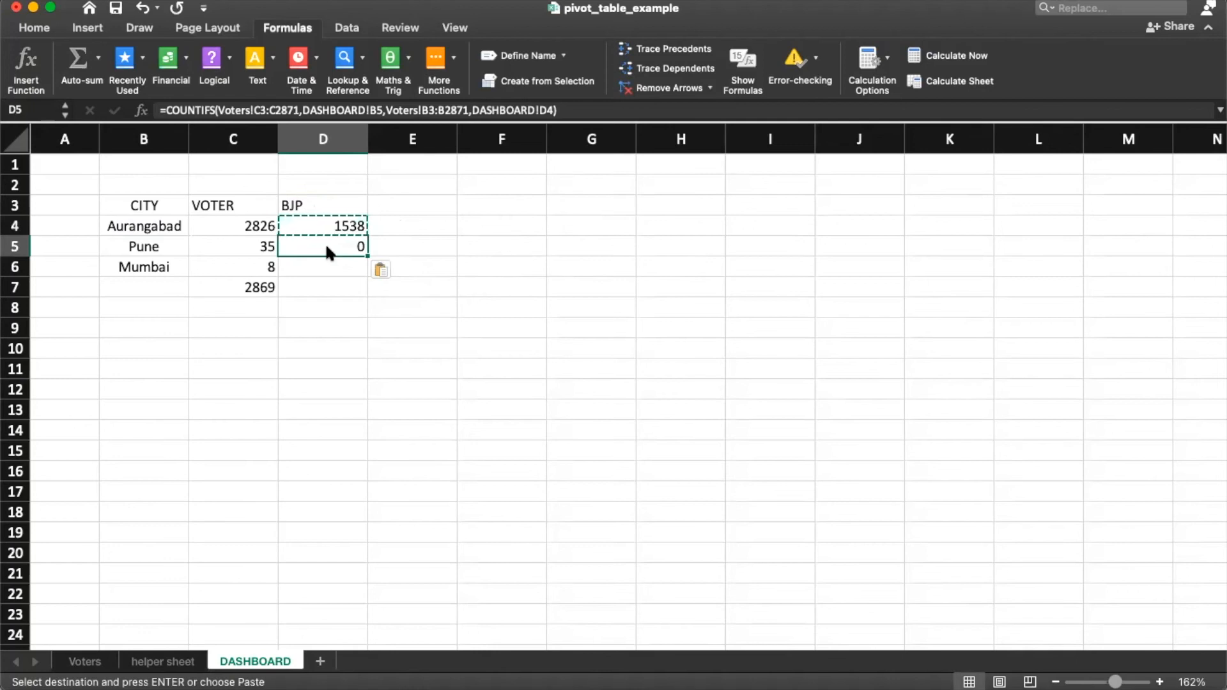
double_click(326, 247)
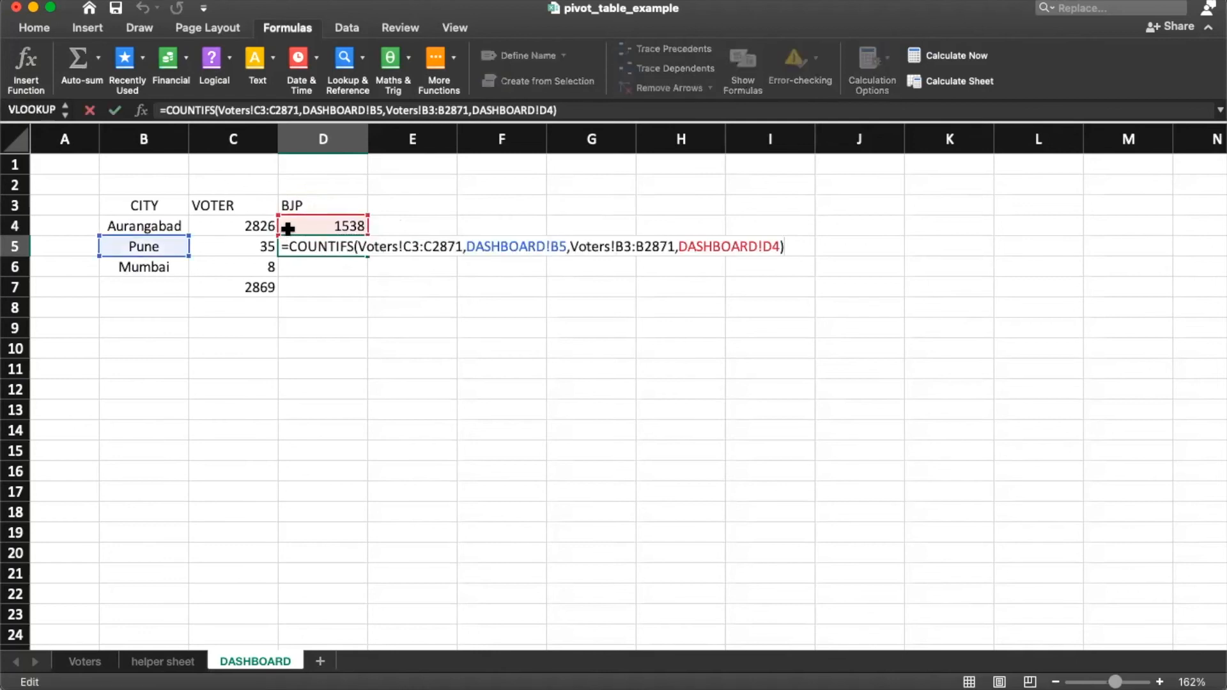
left_click(313, 231)
double_click(313, 231)
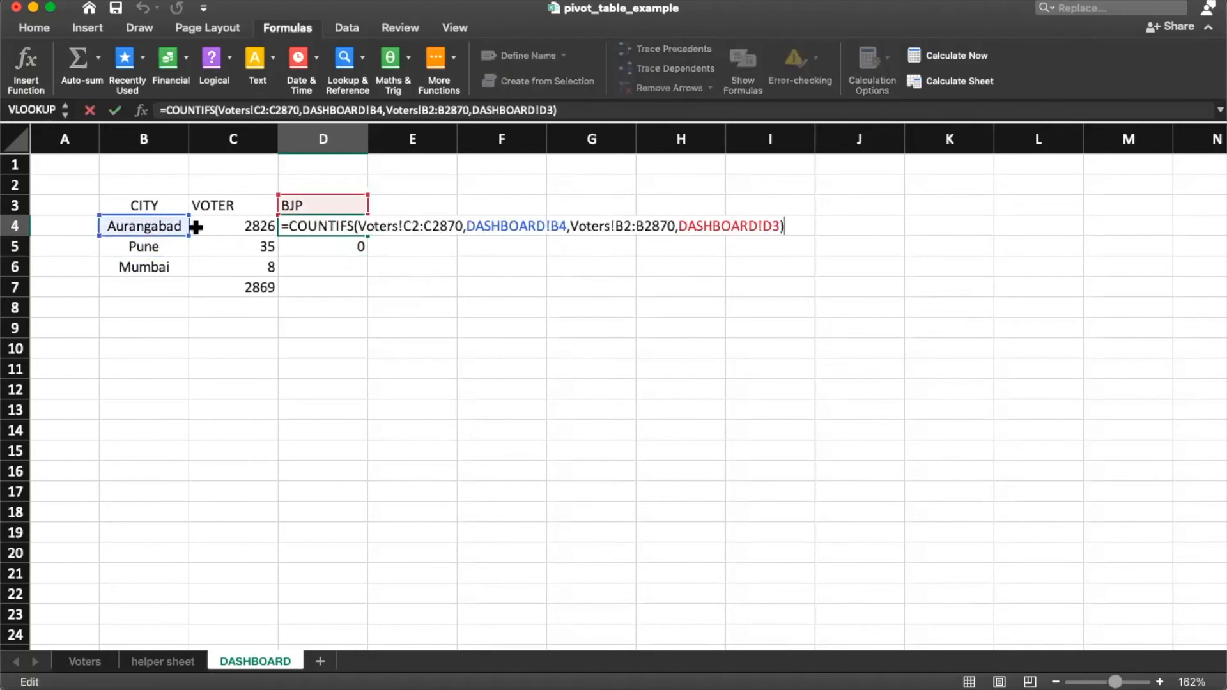
key("Escape")
double_click(332, 243)
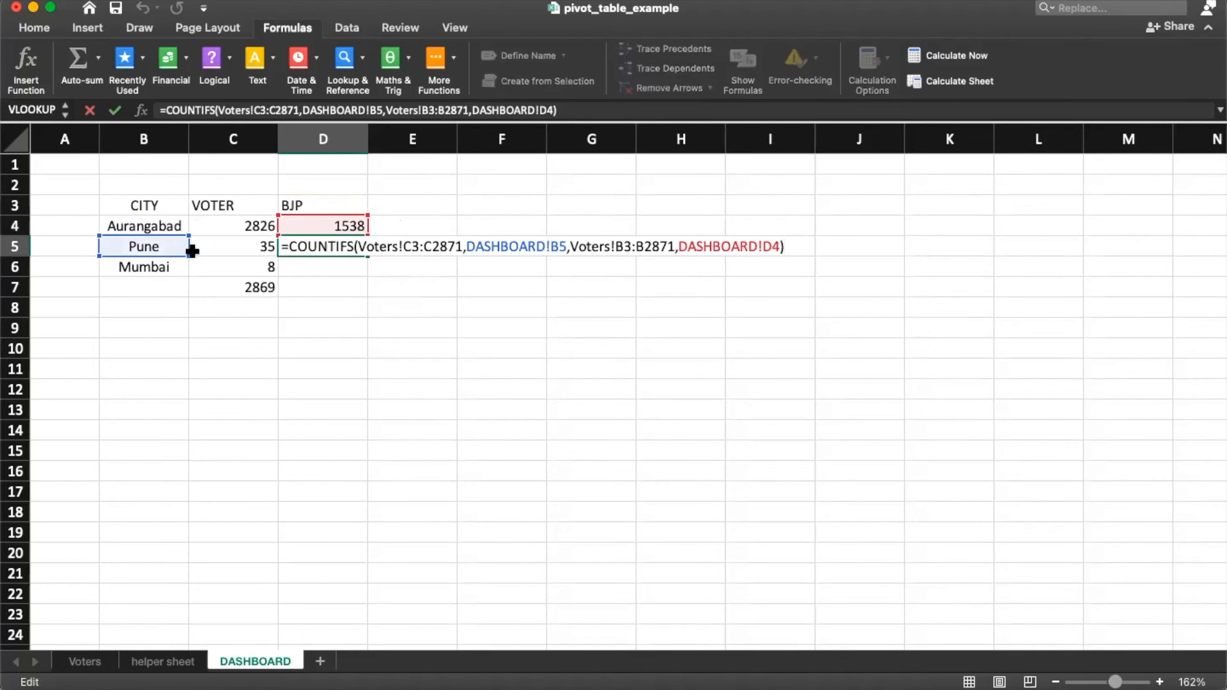
key("Escape")
Step: Delete the wrong copied BJP counts for Pune in D5 and Mumbai in D6
left_click(333, 263)
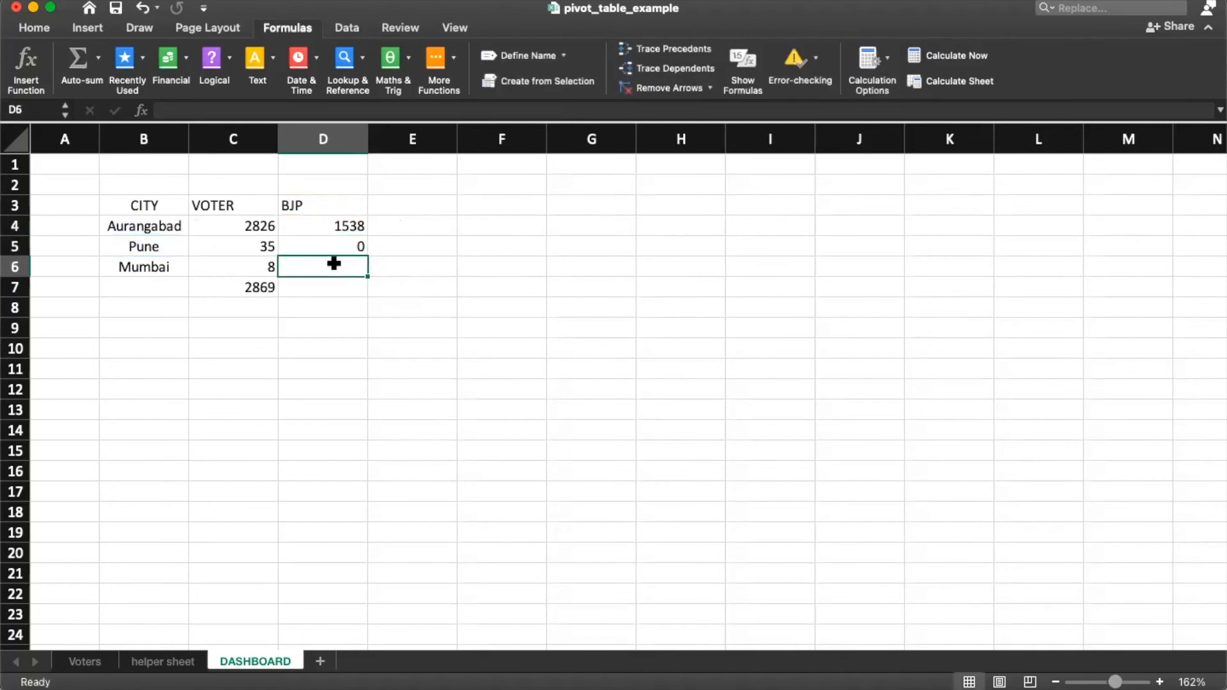
left_click(332, 241)
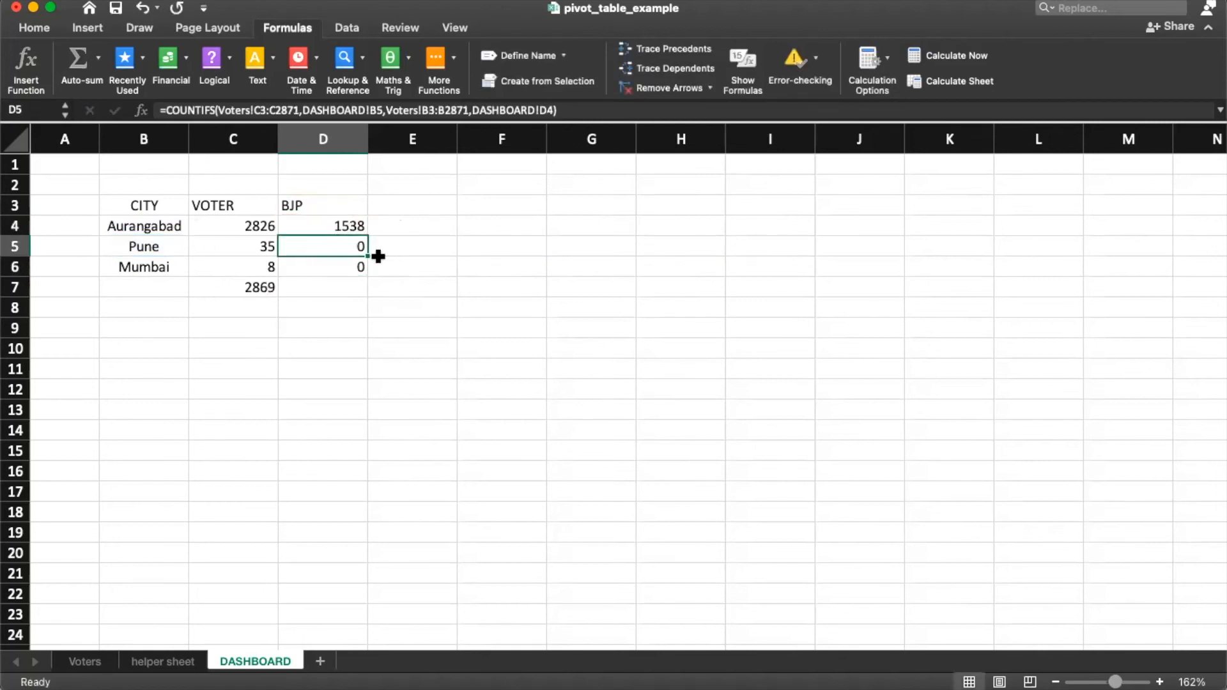
key("shift+Down")
key("shift+Up")
key("Down")
key("Up")
key("shift+Down")
key("shift+Up")
key("Delete")
key("Down")
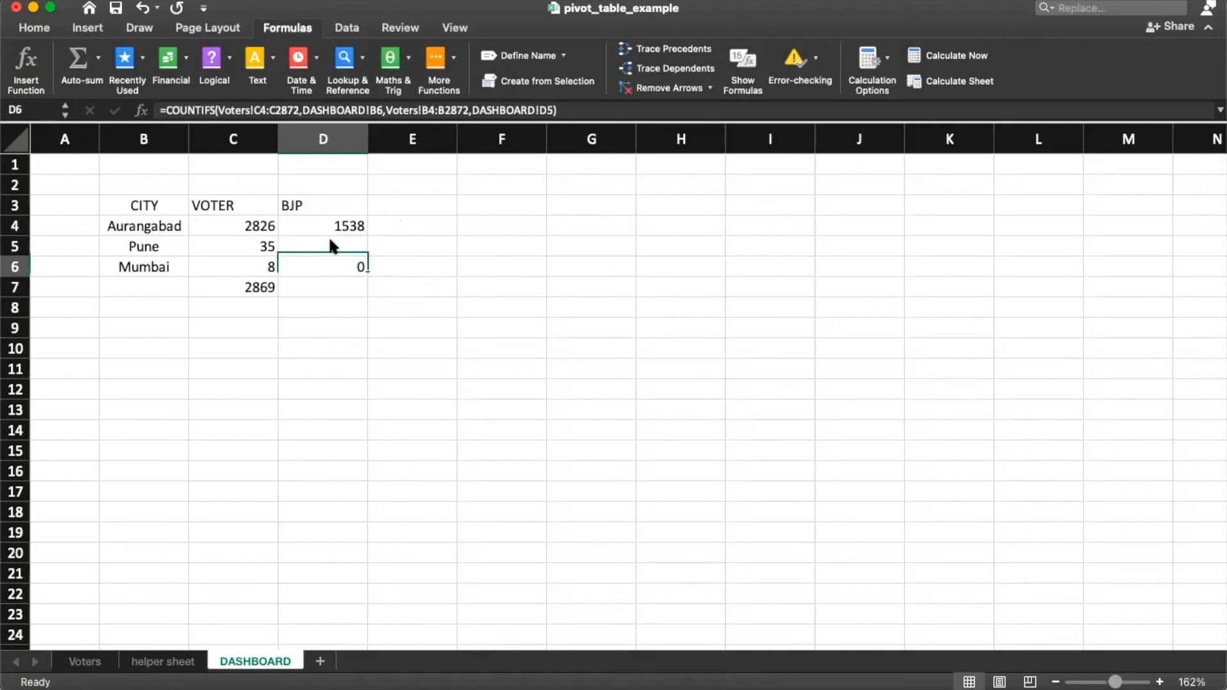
key("Delete")
Step: Reopen D4's COUNTIFS formula in the formula bar, placing the cursor in the city criterion
key("Up")
key("Up")
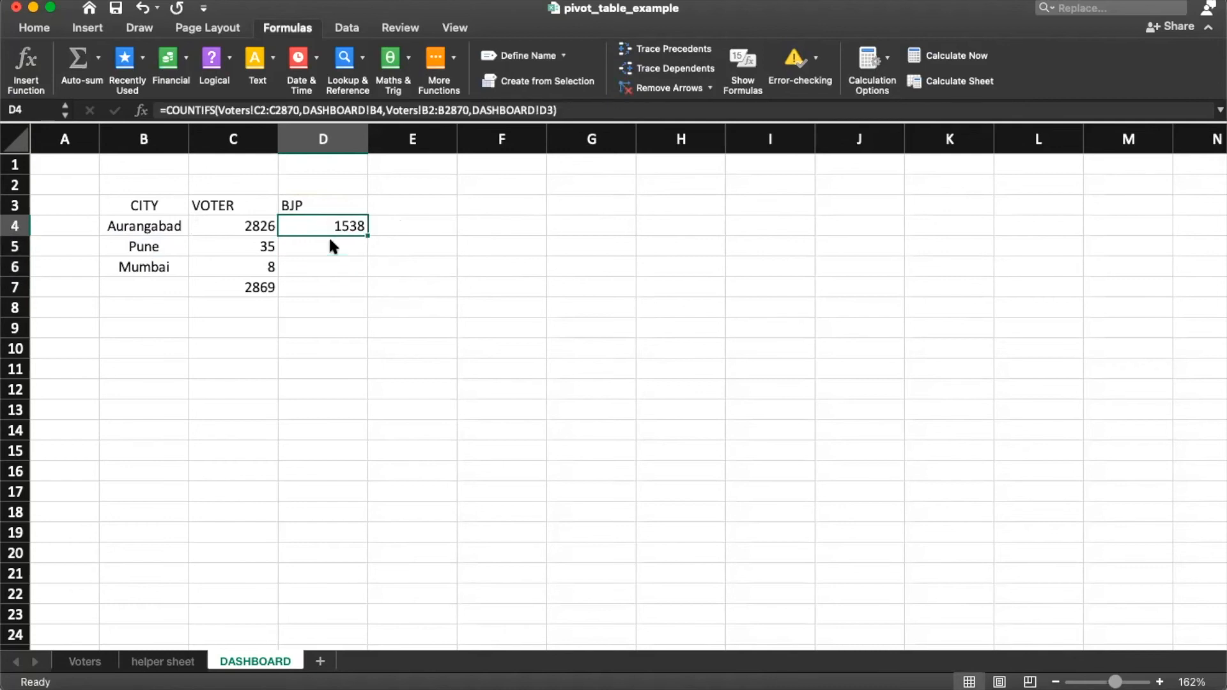
key("F2")
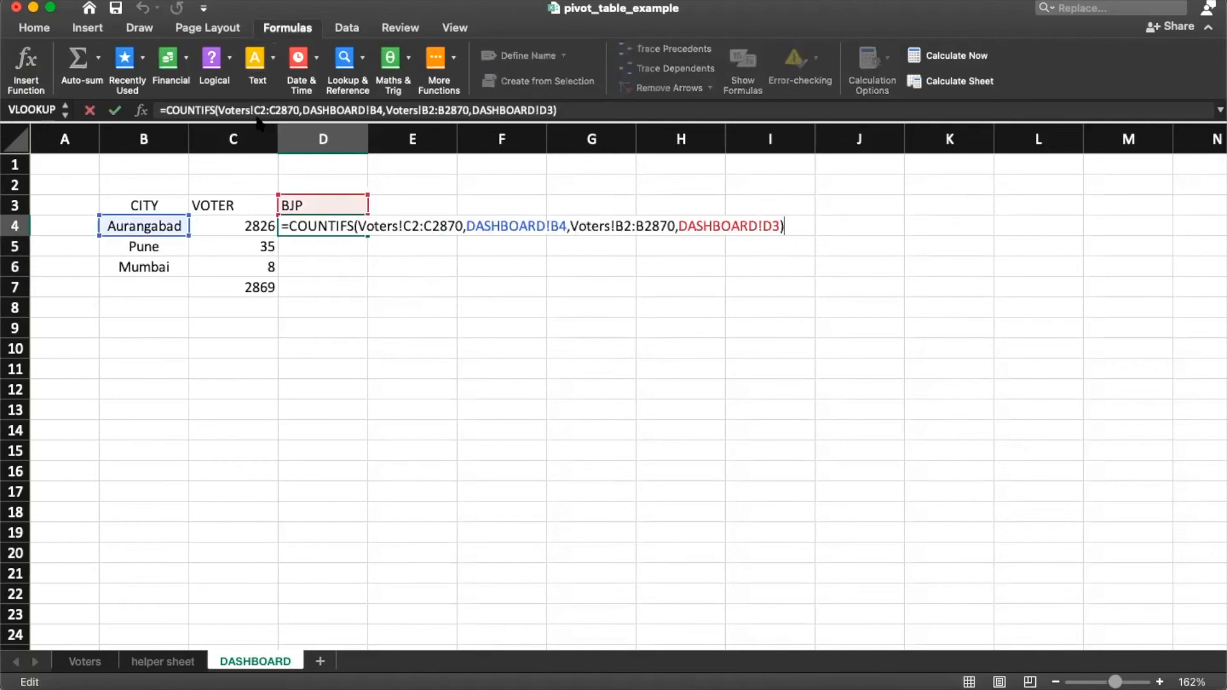
left_click(259, 110)
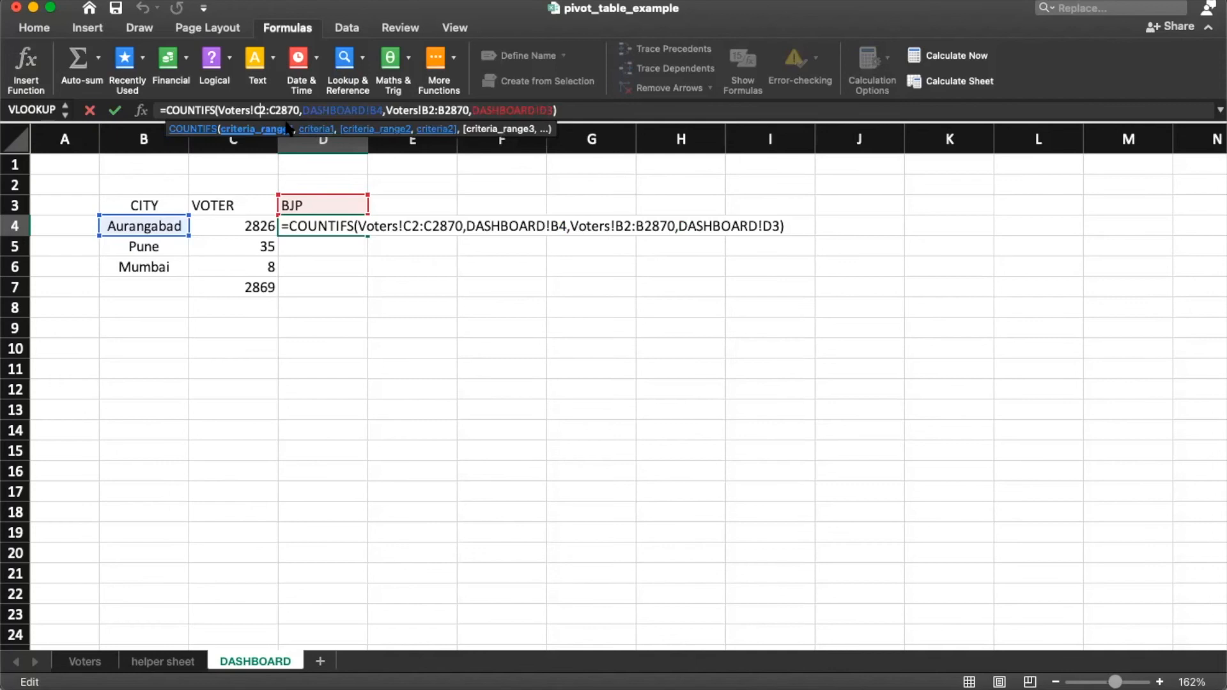
left_click(374, 111)
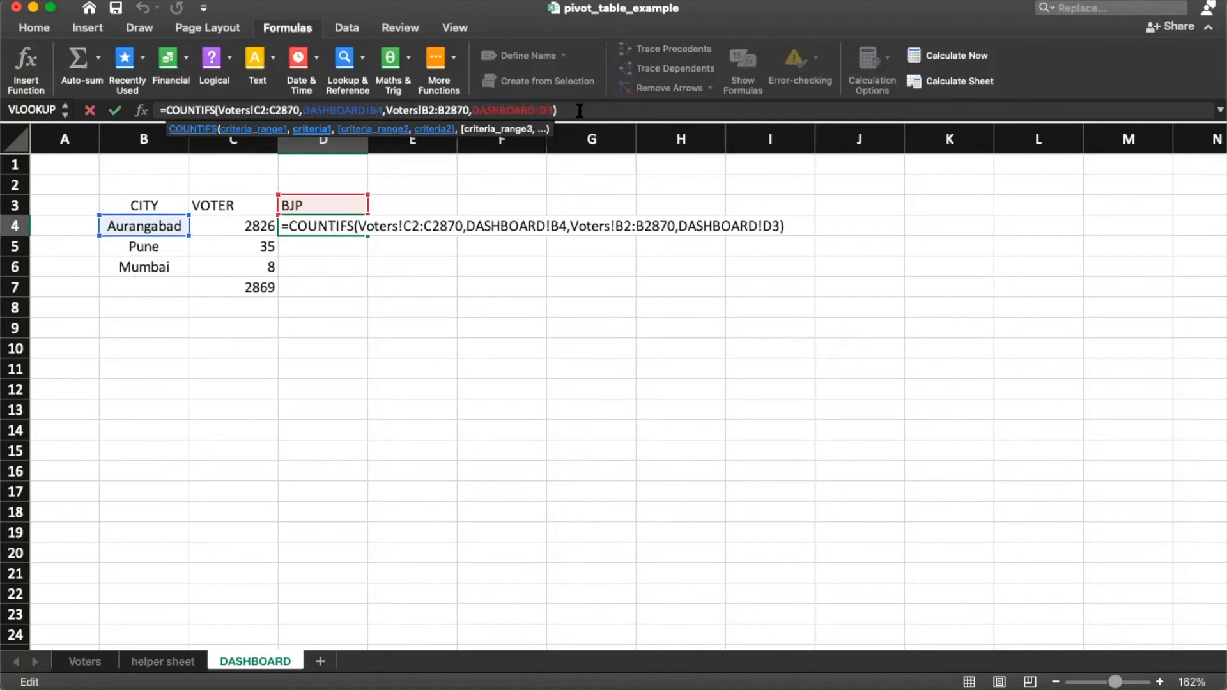
Step: Lock the BJP header reference in the Aurangabad count formula as $D$3
left_click(551, 113)
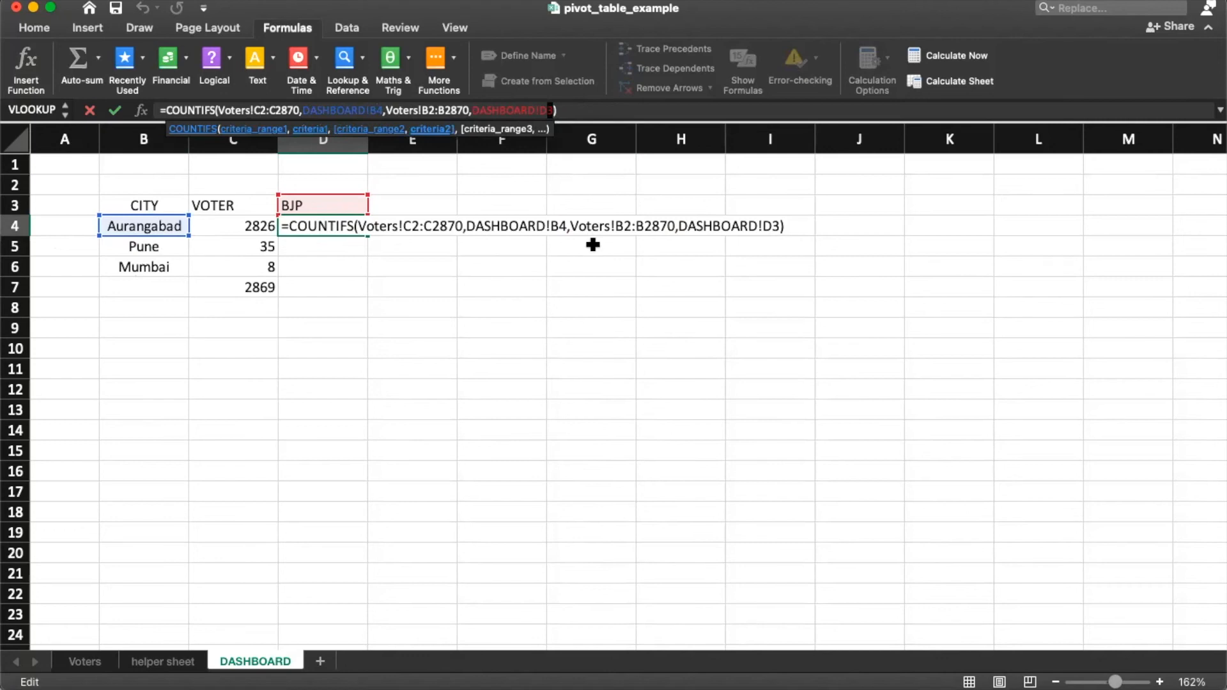
key("F4")
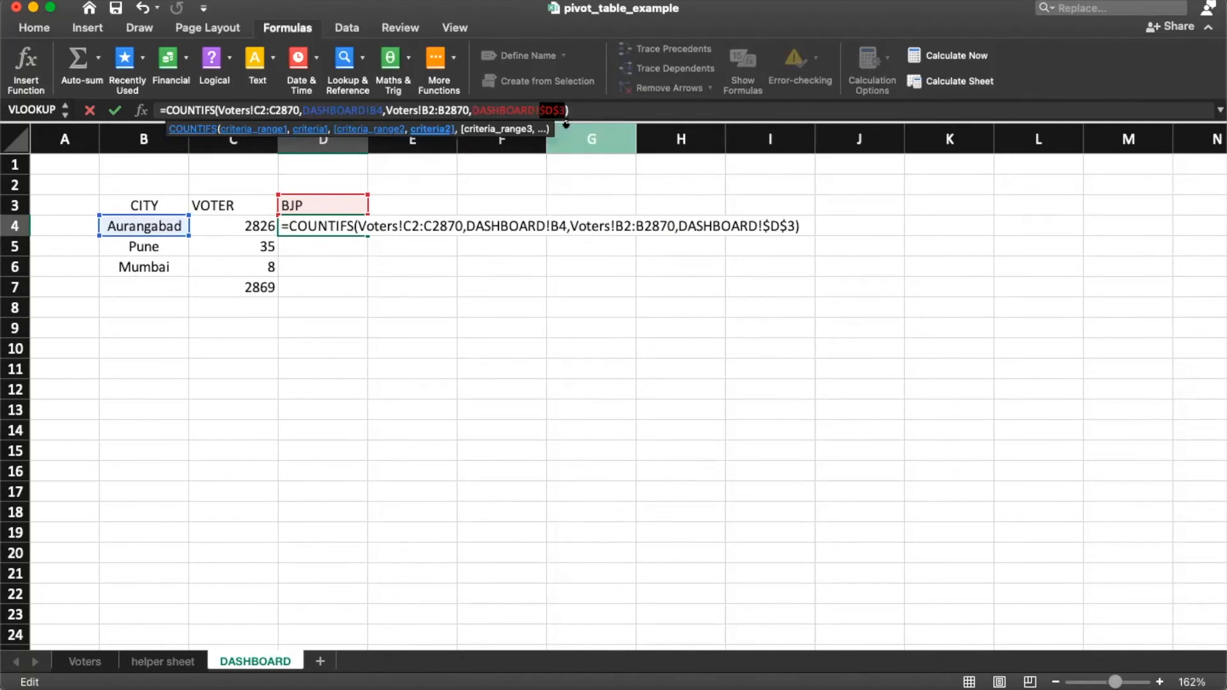
key("Return")
Step: Copy the Aurangabad BJP formula down to Pune and Mumbai, giving 16 and 5
left_click(335, 228)
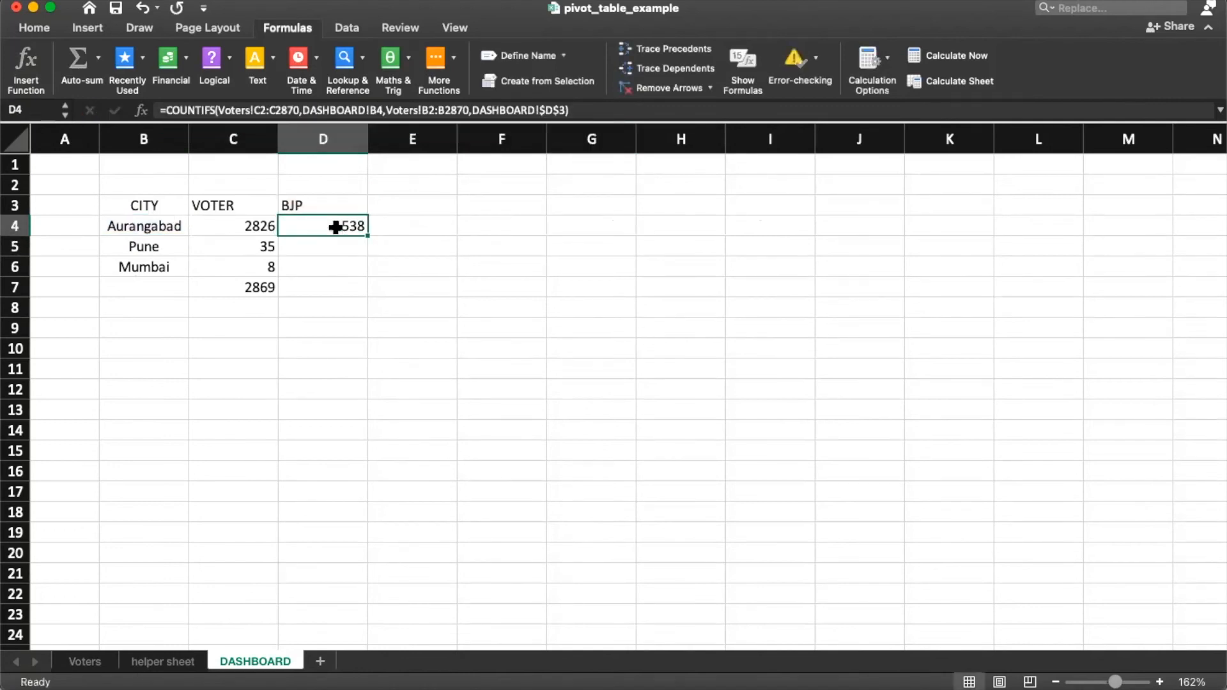
key("super+c")
key("shift+Down")
key("shift+Down")
key("super+v")
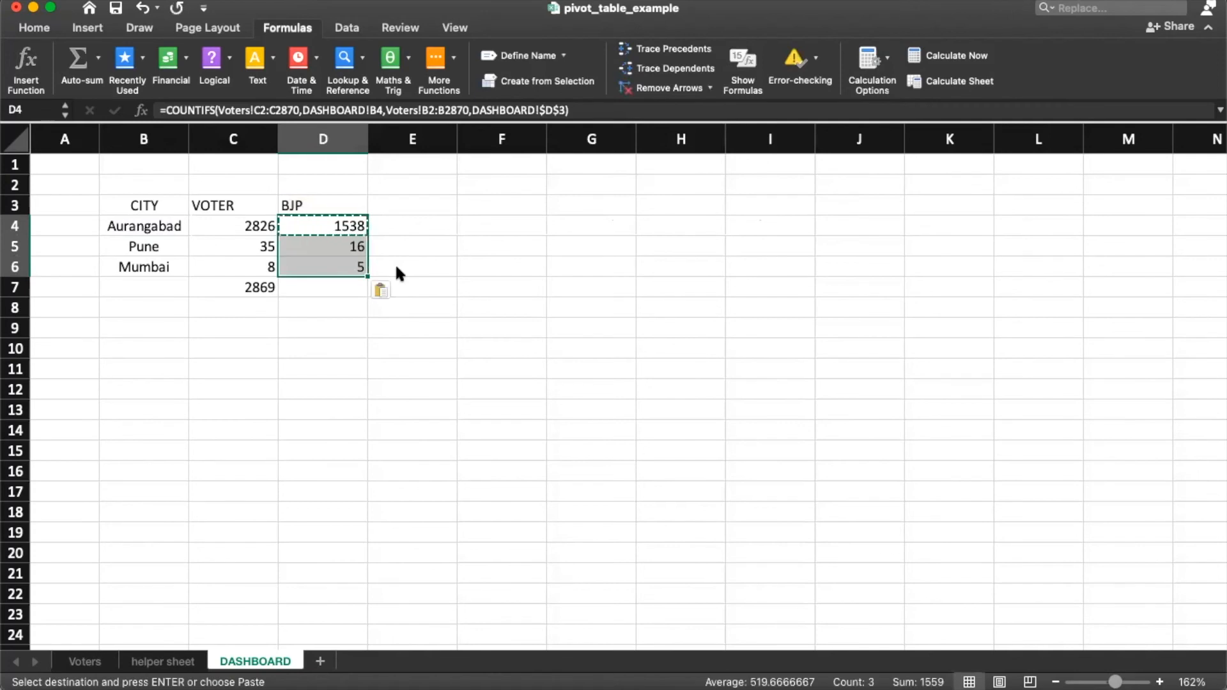
key("Down")
key("Down")
key("Down")
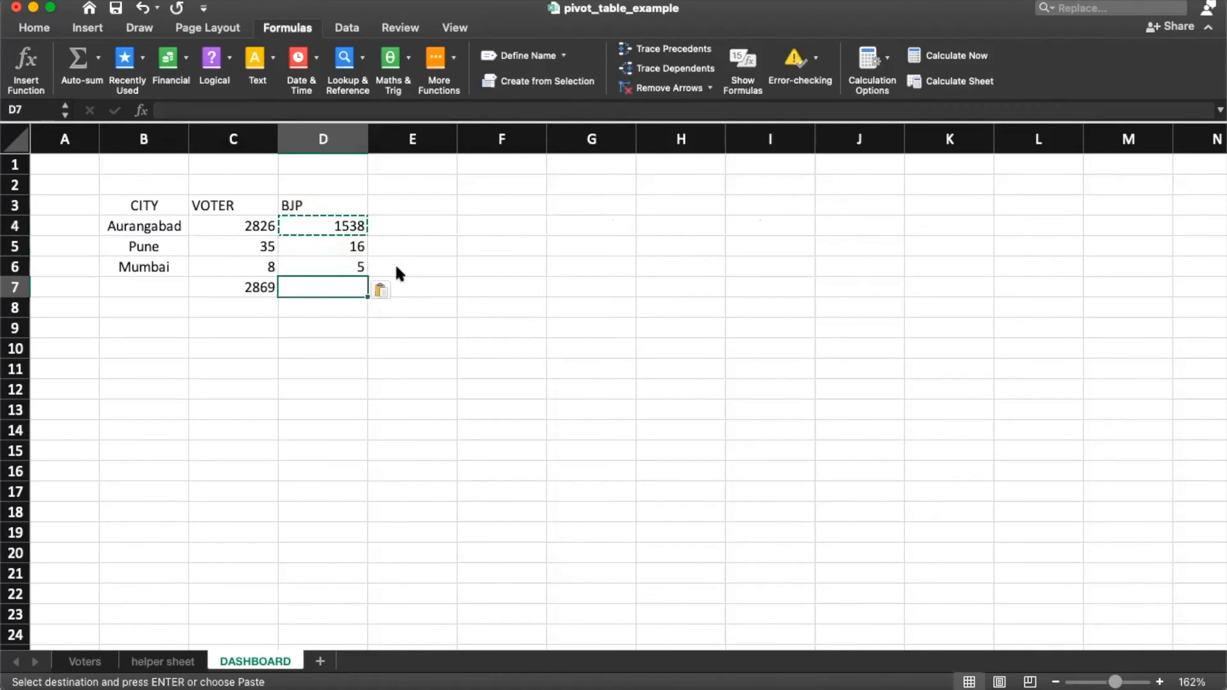
key("Up")
key("Up")
key("F2")
key("Return")
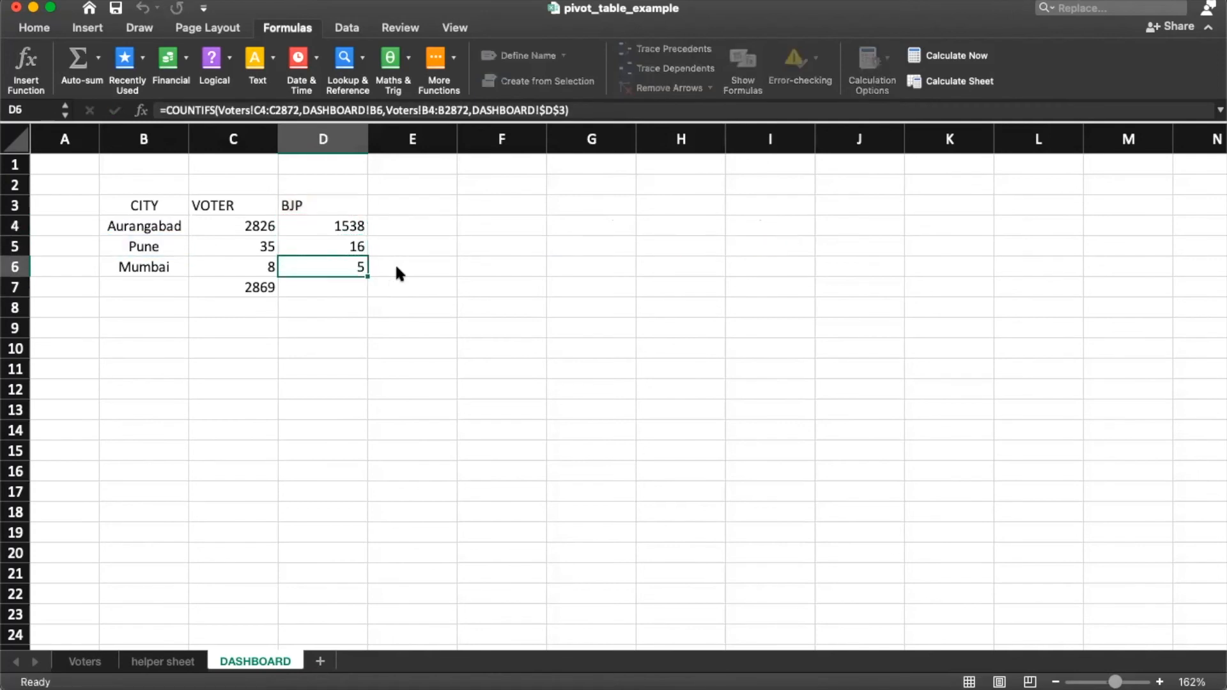
key("Down")
key("Up")
key("F2")
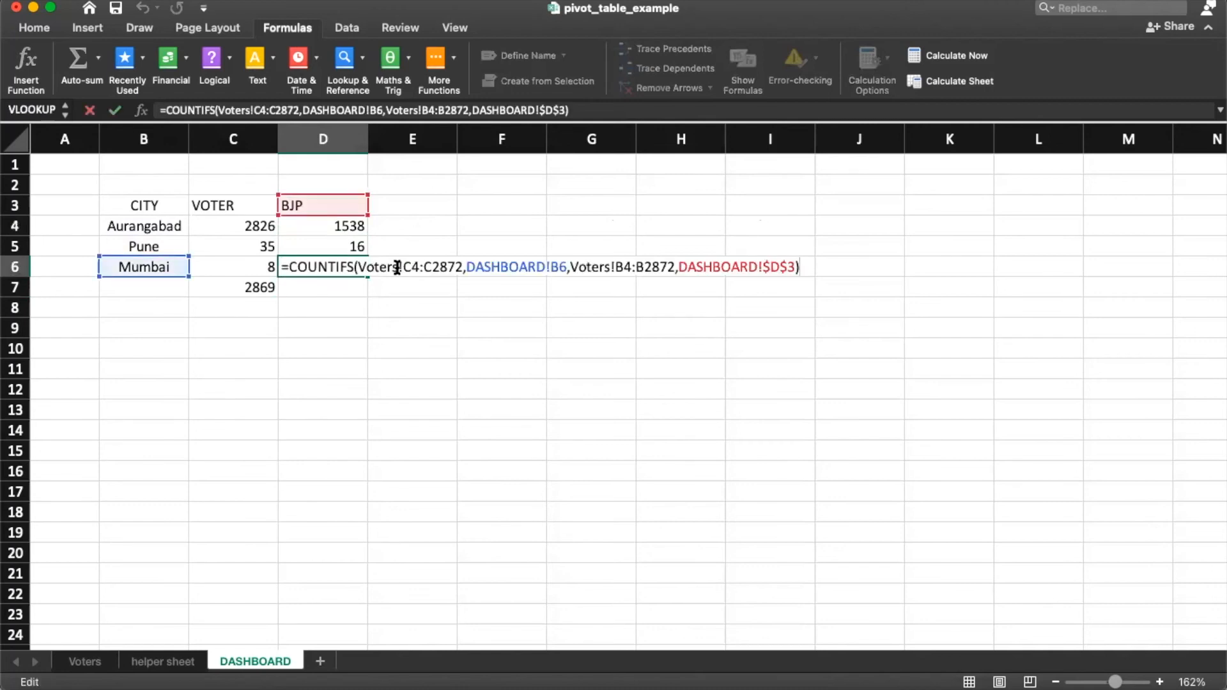
key("Return")
Step: Copy the voter SUM total into the BJP total cell, giving 1559
key("Left")
key("super+c")
key("Right")
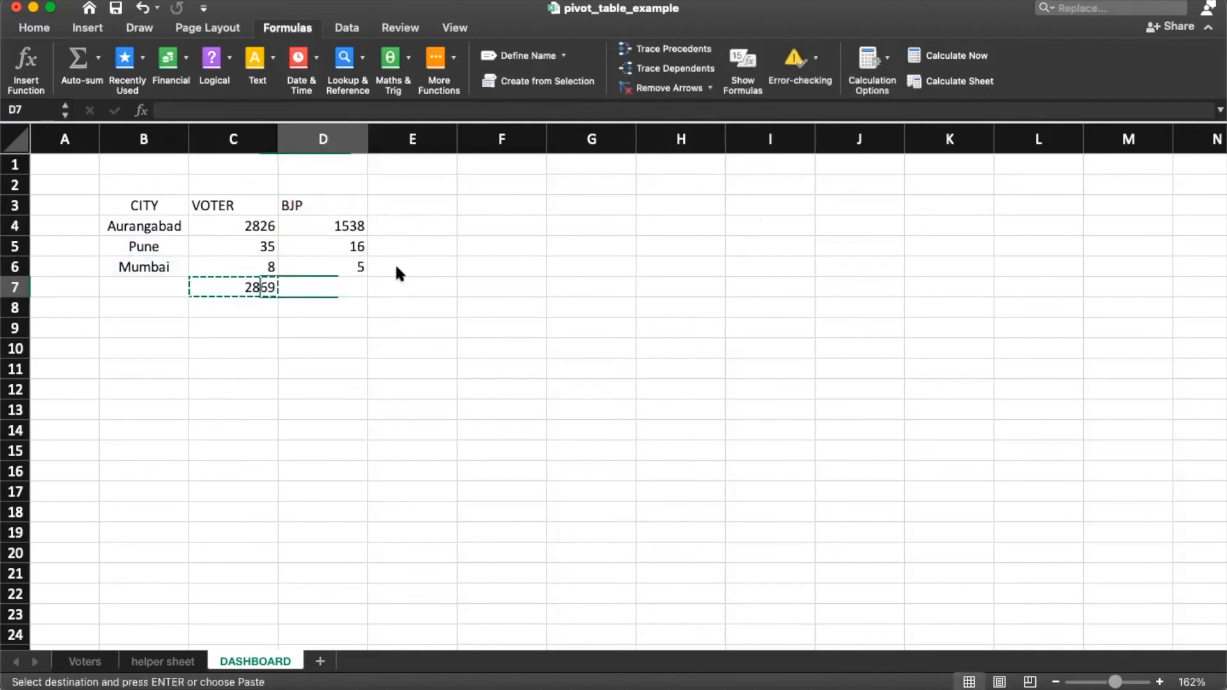
key("super+v")
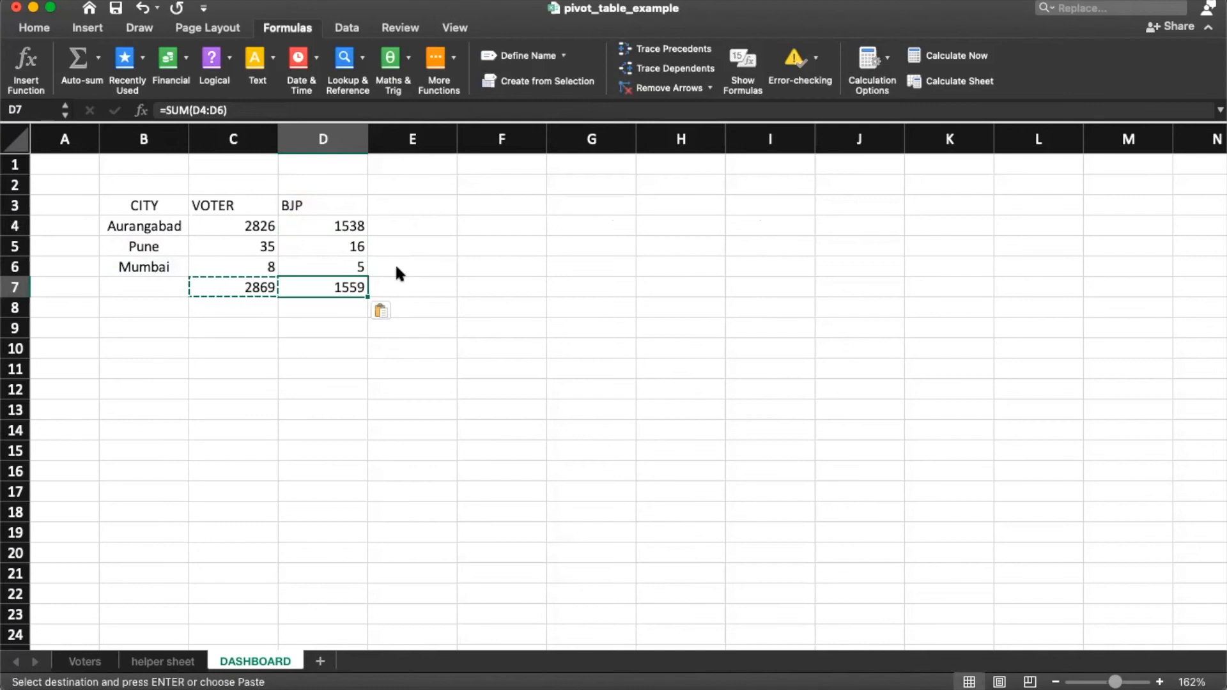
key("Up")
key("Up")
key("Up")
key("Down")
key("Down")
key("Down")
key("Up")
key("Up")
key("Up")
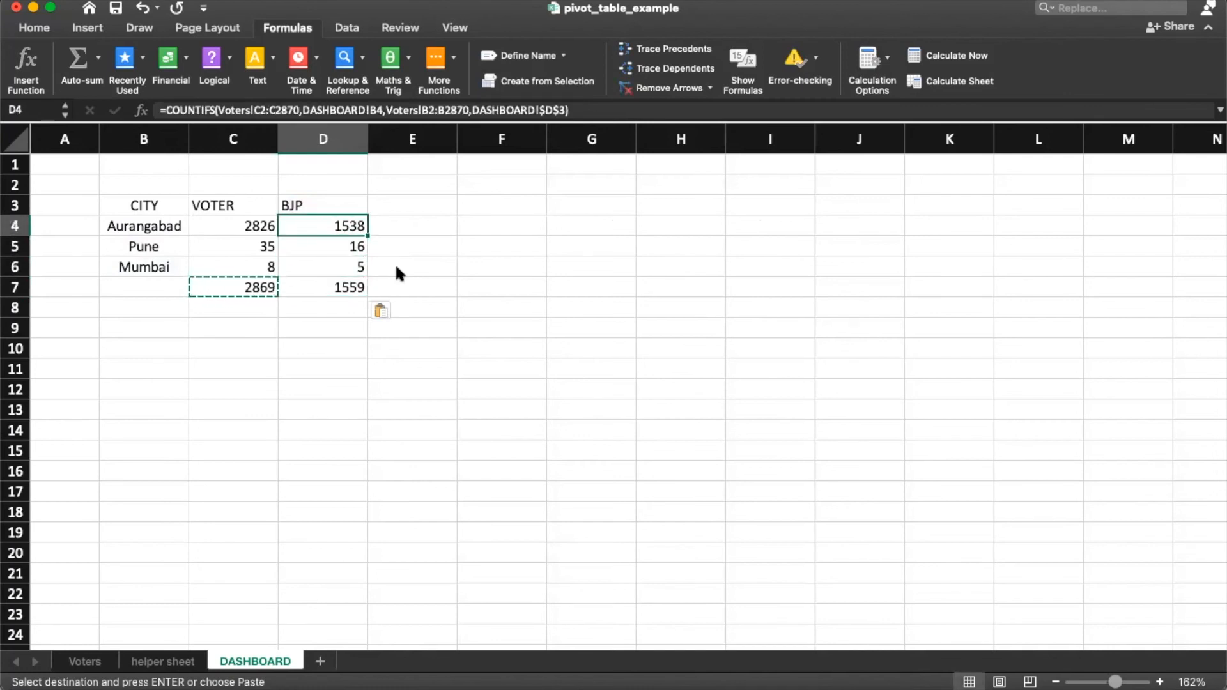
key("Up")
key("Right")
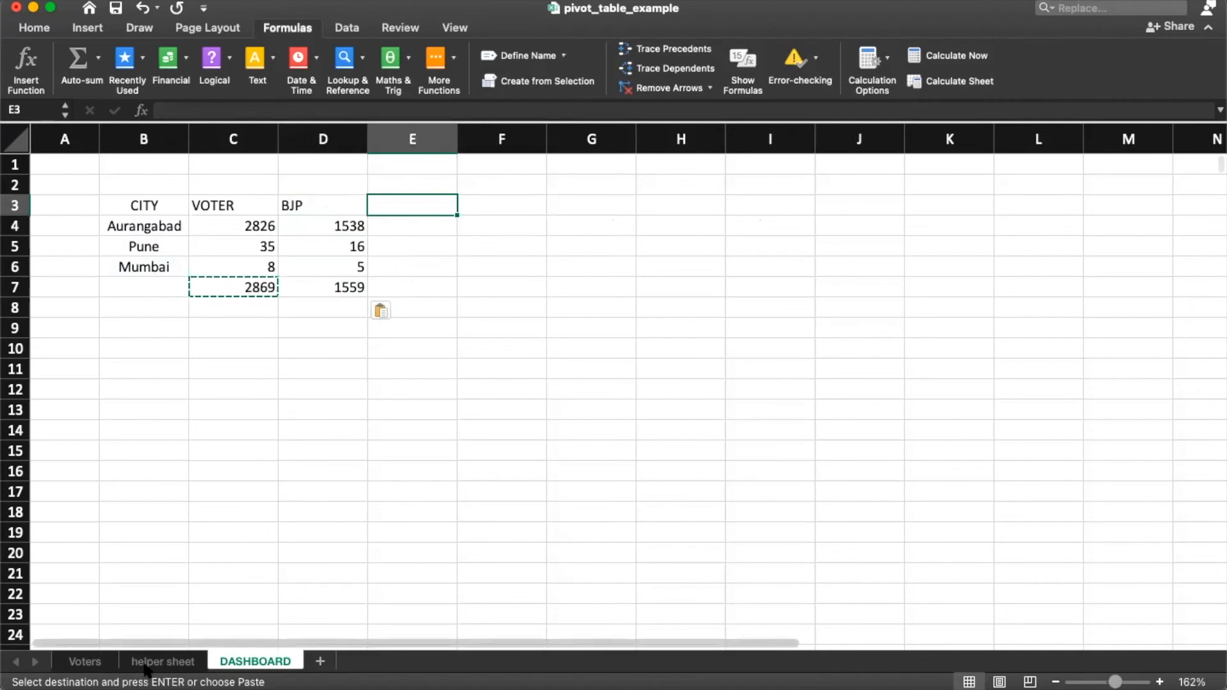
Step: Copy the MVA party name from the Voters sheet as the next DASHBOARD header
left_click(101, 665)
left_click(162, 296)
key("super+c")
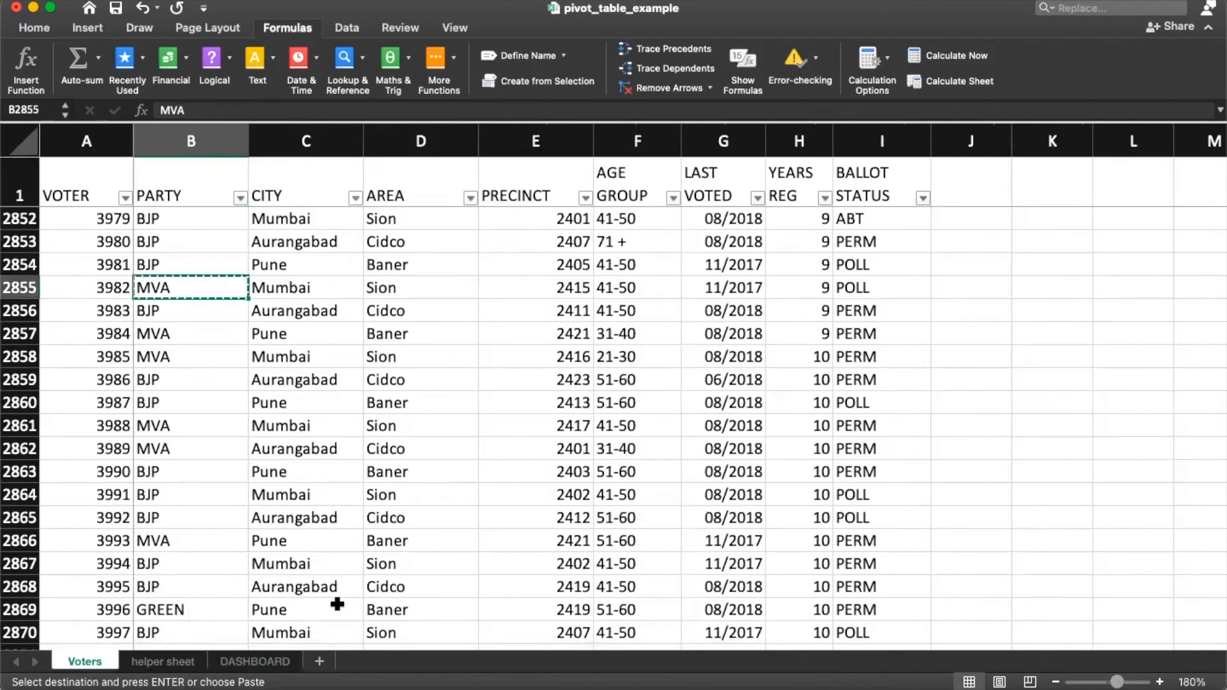
left_click(255, 661)
key("super+v")
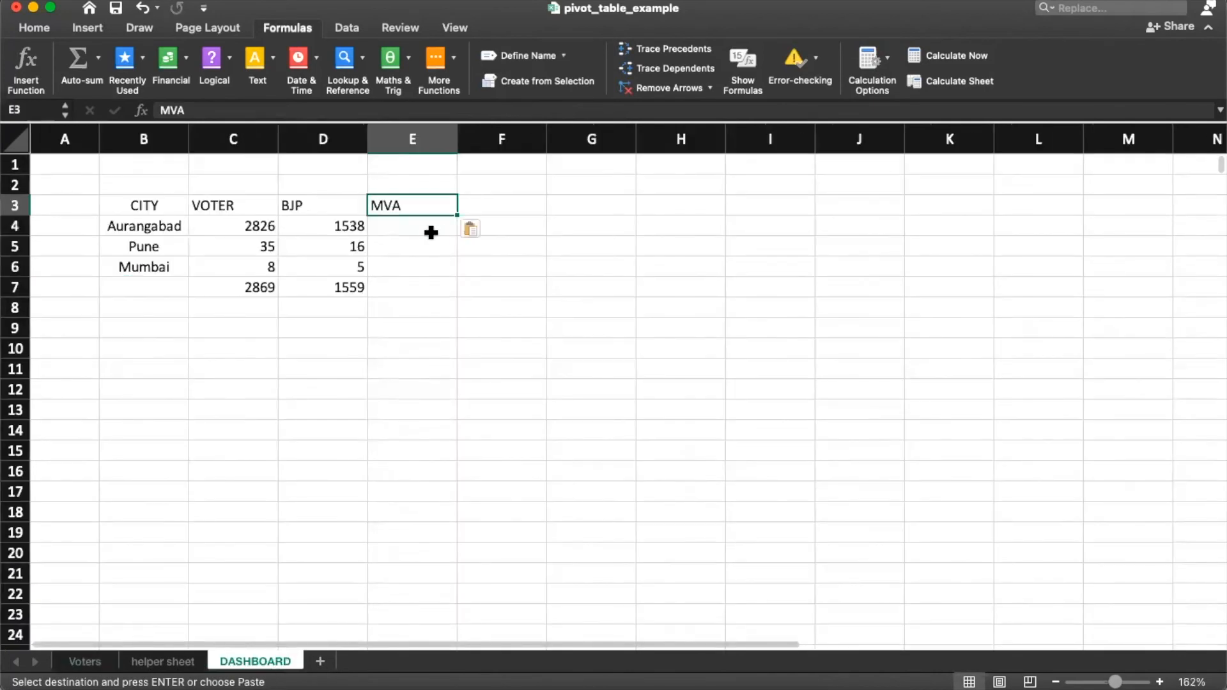
Step: Paste the BJP count formula under MVA for Aurangabad and change $D$3 to $E$3
left_click(393, 233)
left_click(329, 231)
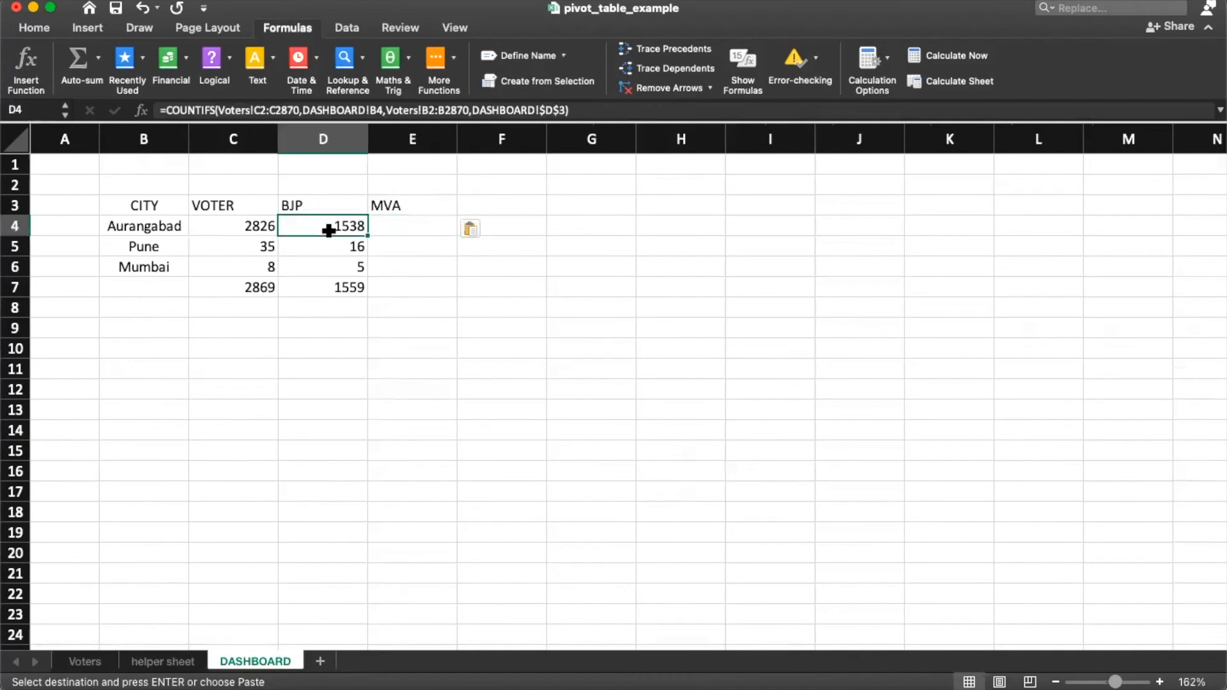
left_click(432, 229)
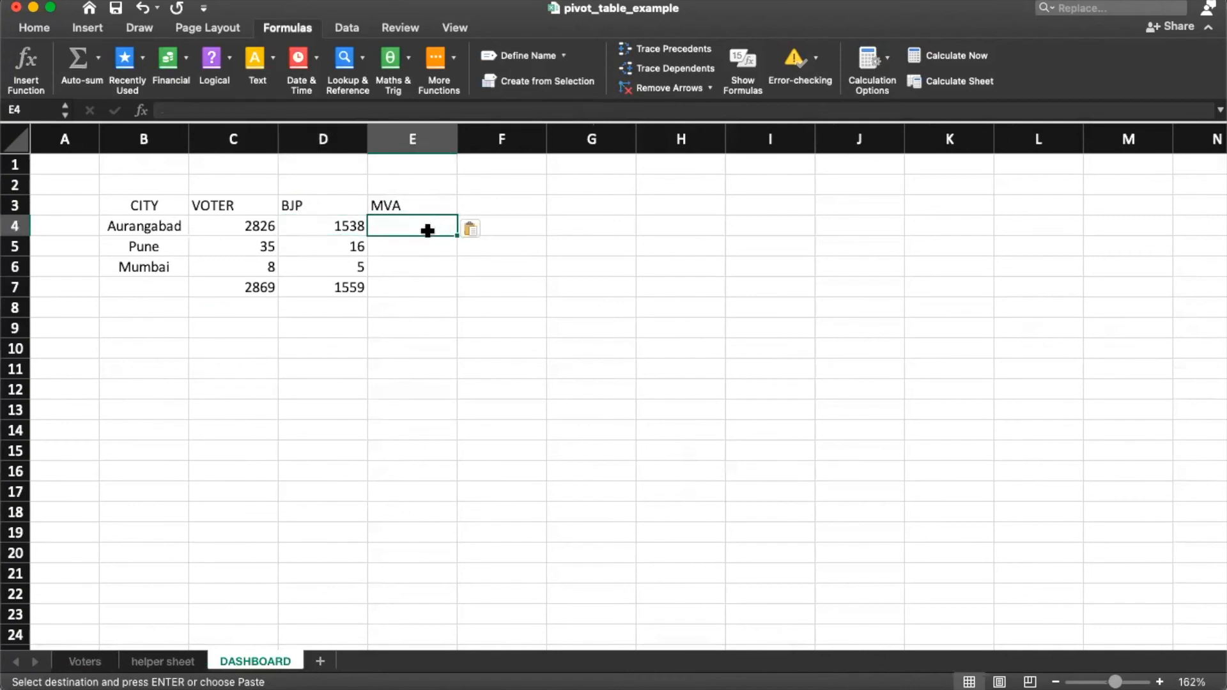
left_click(337, 227)
key("super+c")
left_click(411, 226)
key("super+v")
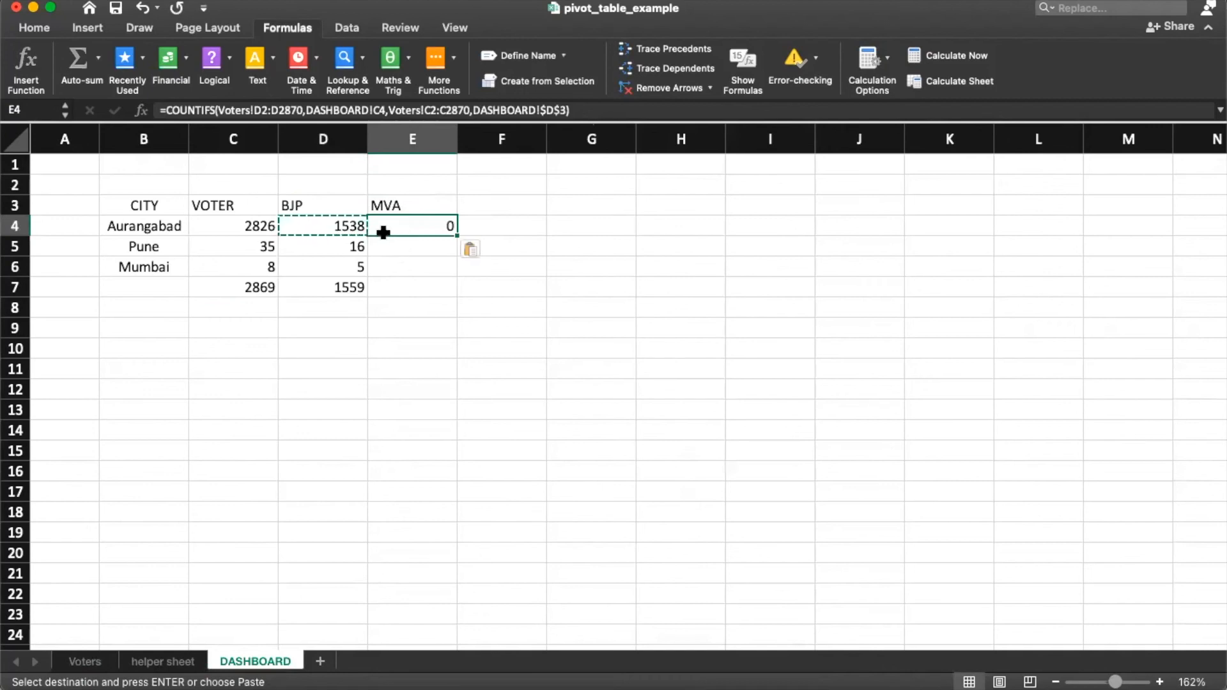
double_click(422, 226)
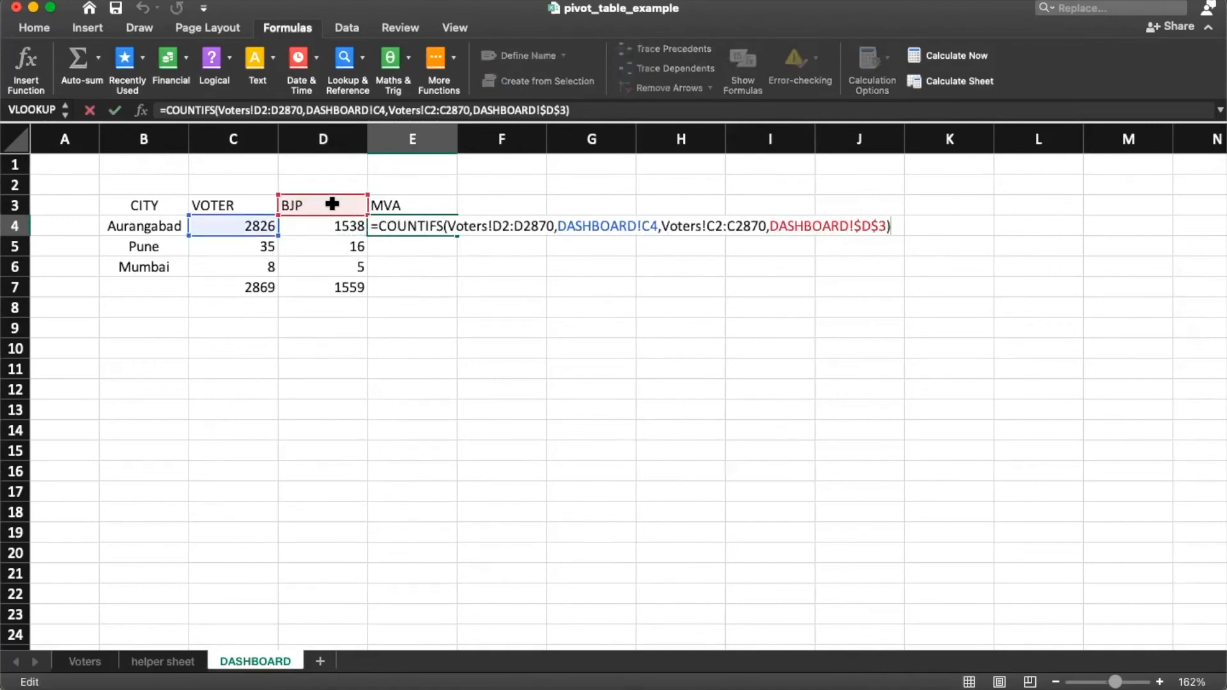
left_click(876, 226)
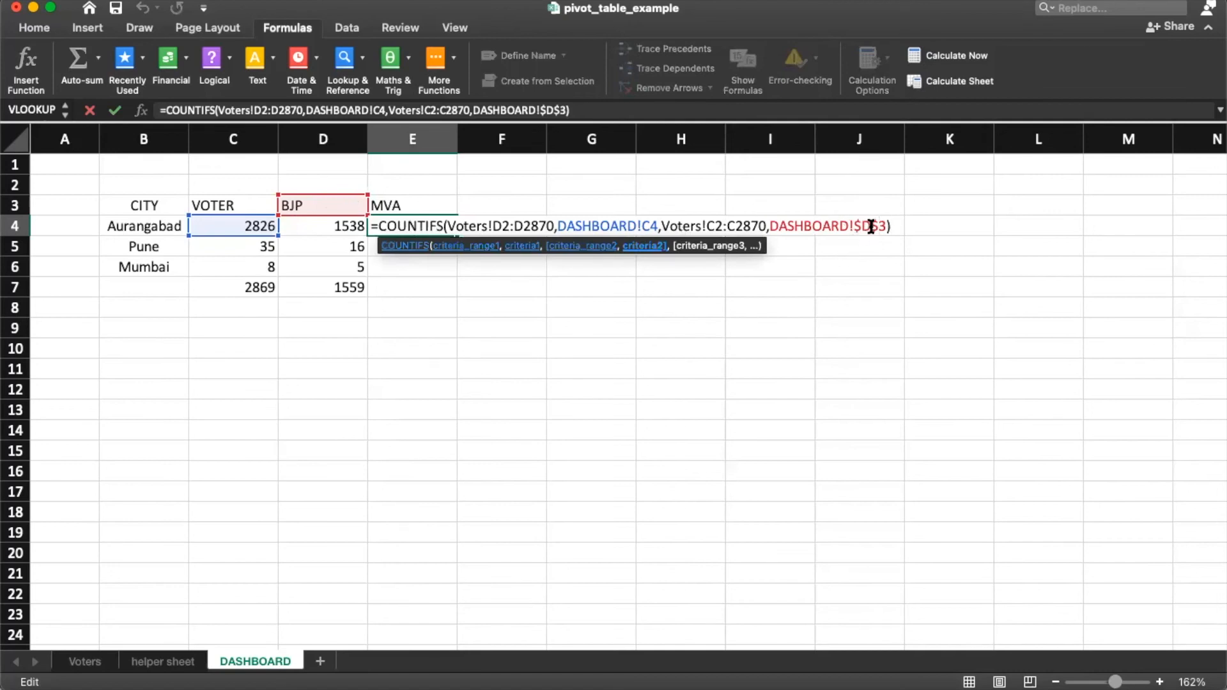
key("BackSpace")
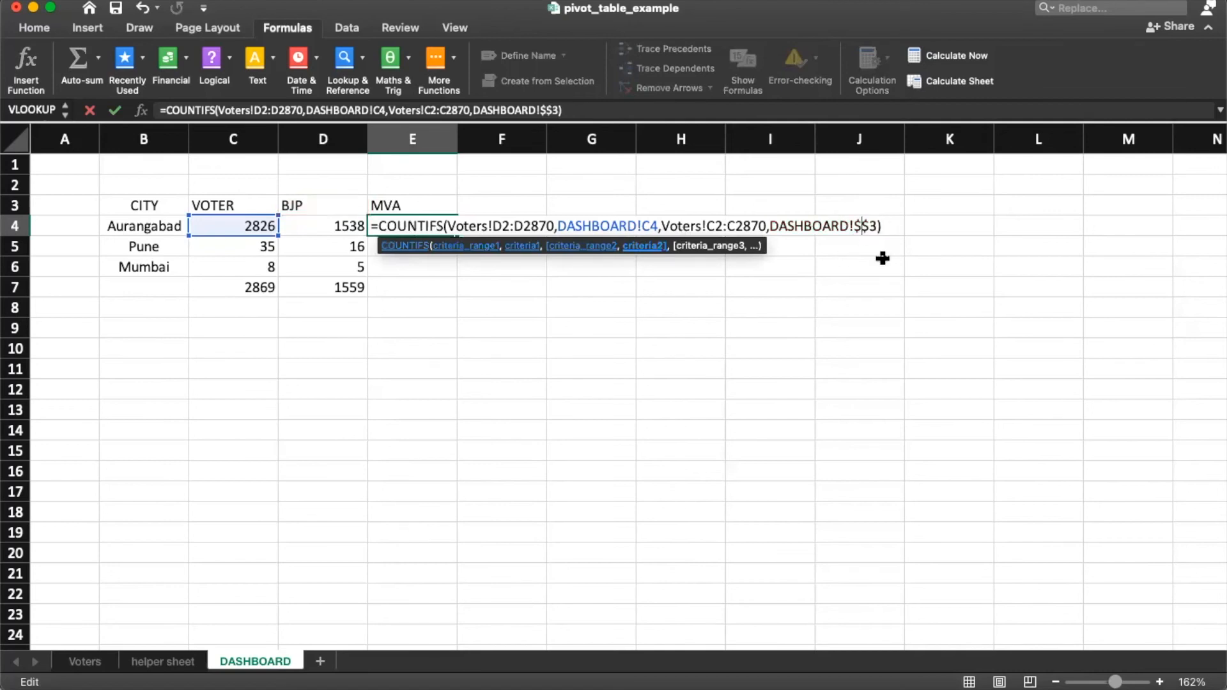
type("E")
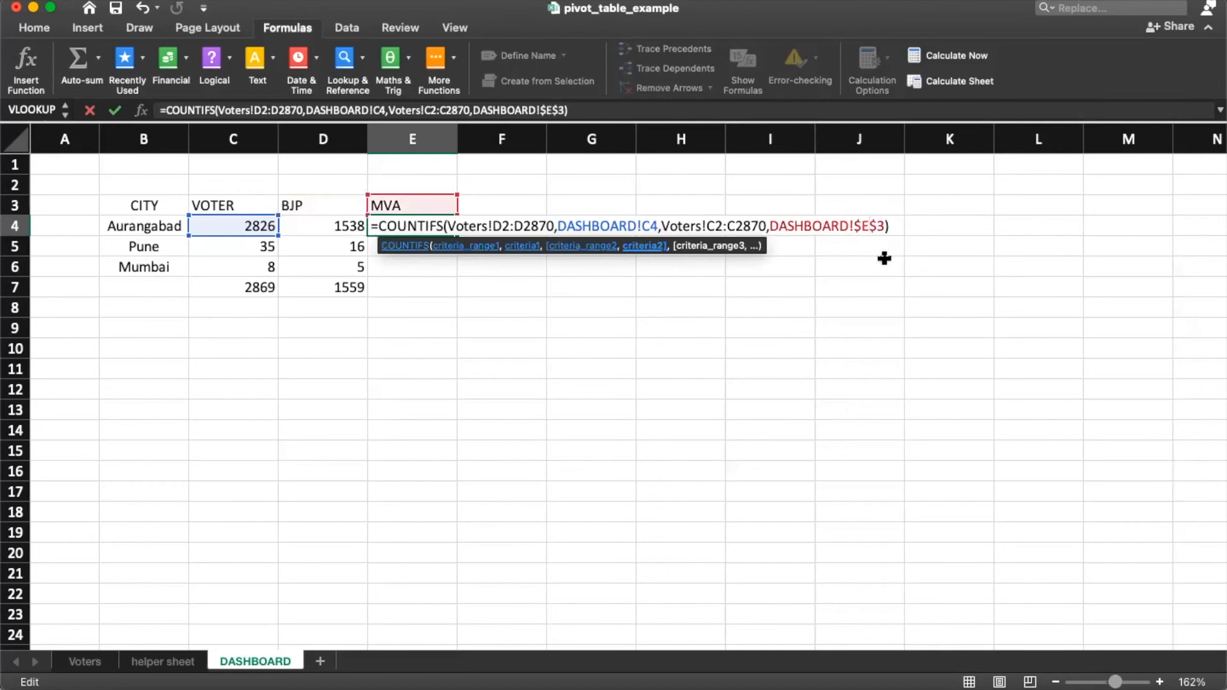
key("Return")
Step: Compare the Aurangabad BJP and MVA formulas, the MVA one returning 0
left_click(441, 228)
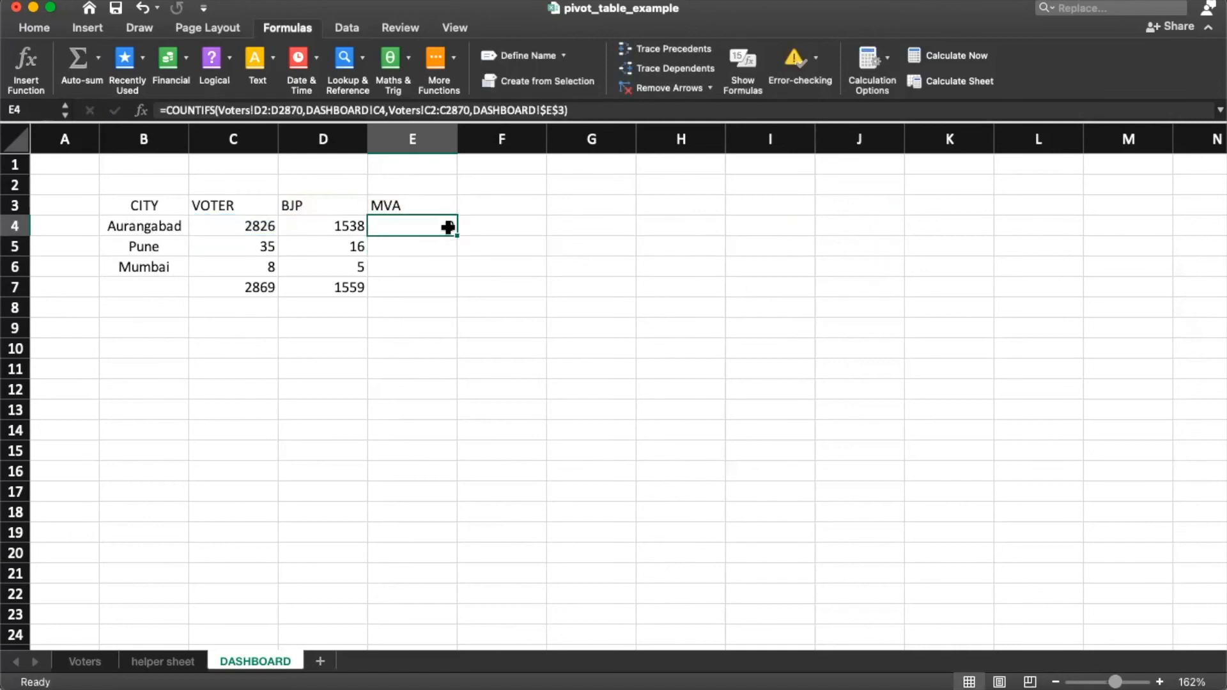
key("F2")
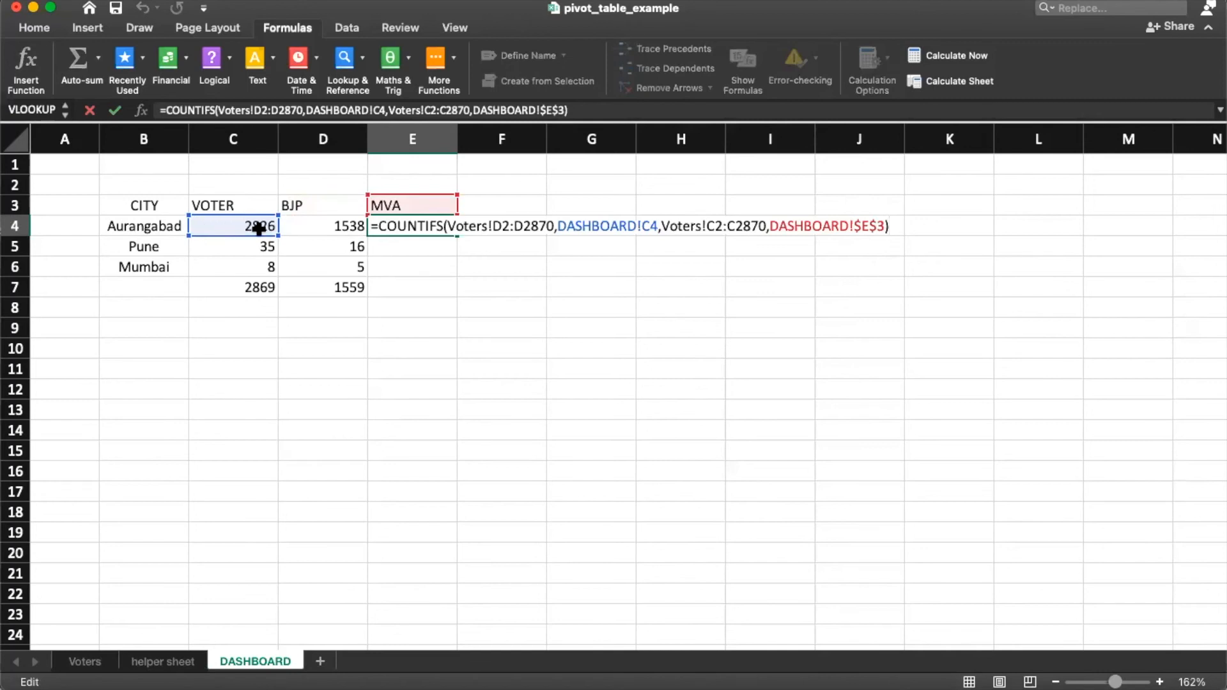
key("Escape")
left_click(326, 229)
key("F2")
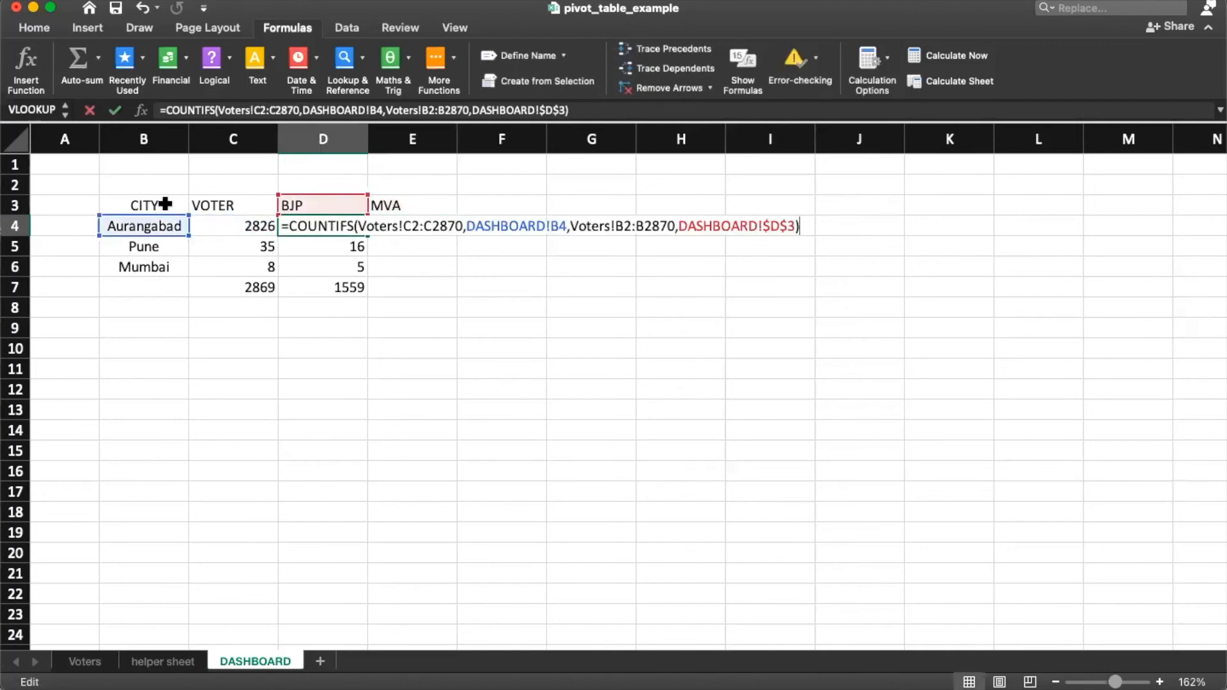
key("Escape")
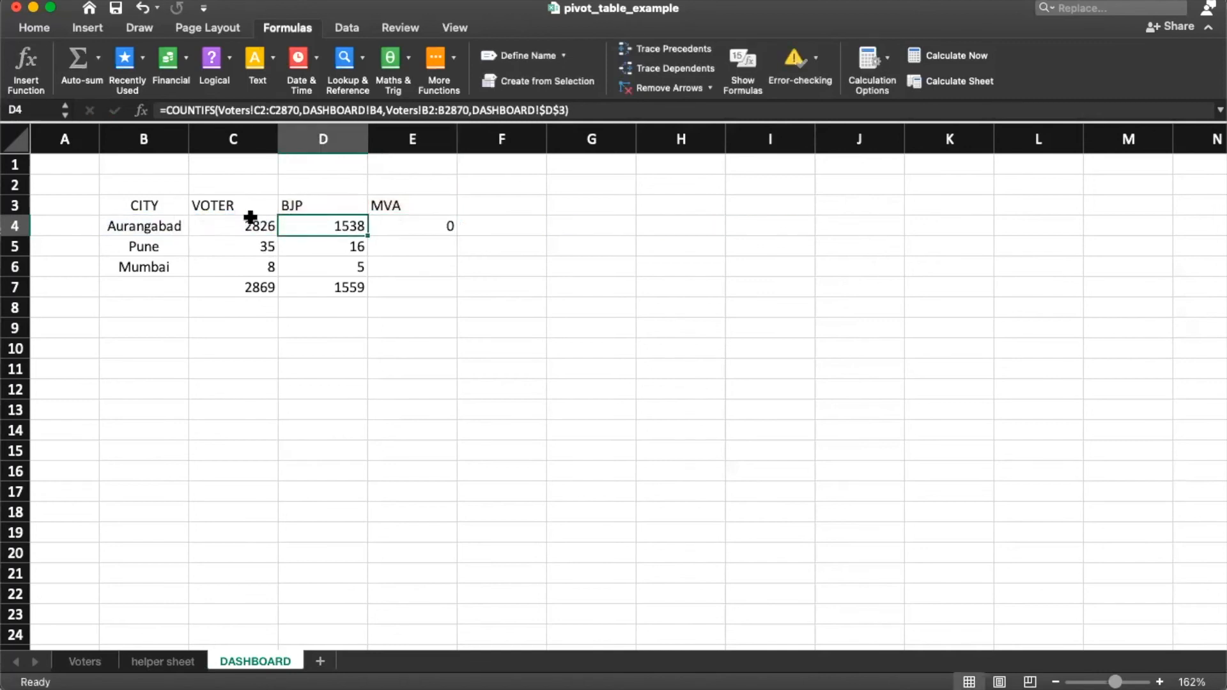
key("F2")
key("Escape")
left_click(416, 230)
key("F2")
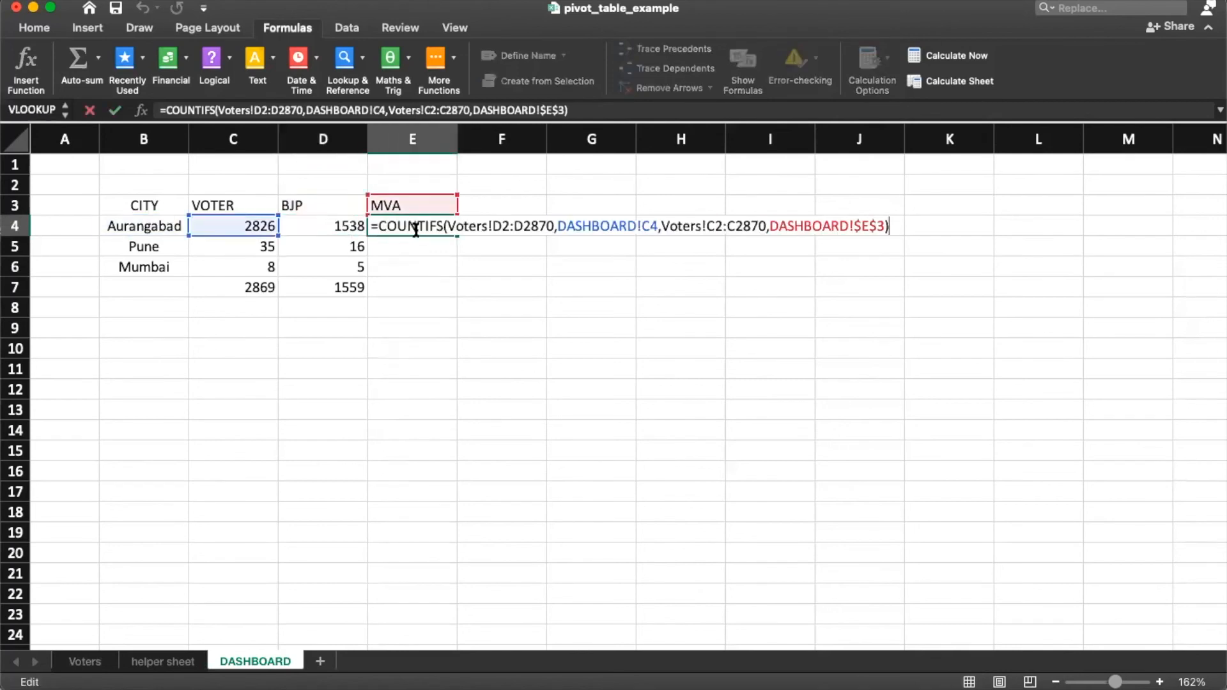
key("Escape")
left_click(317, 223)
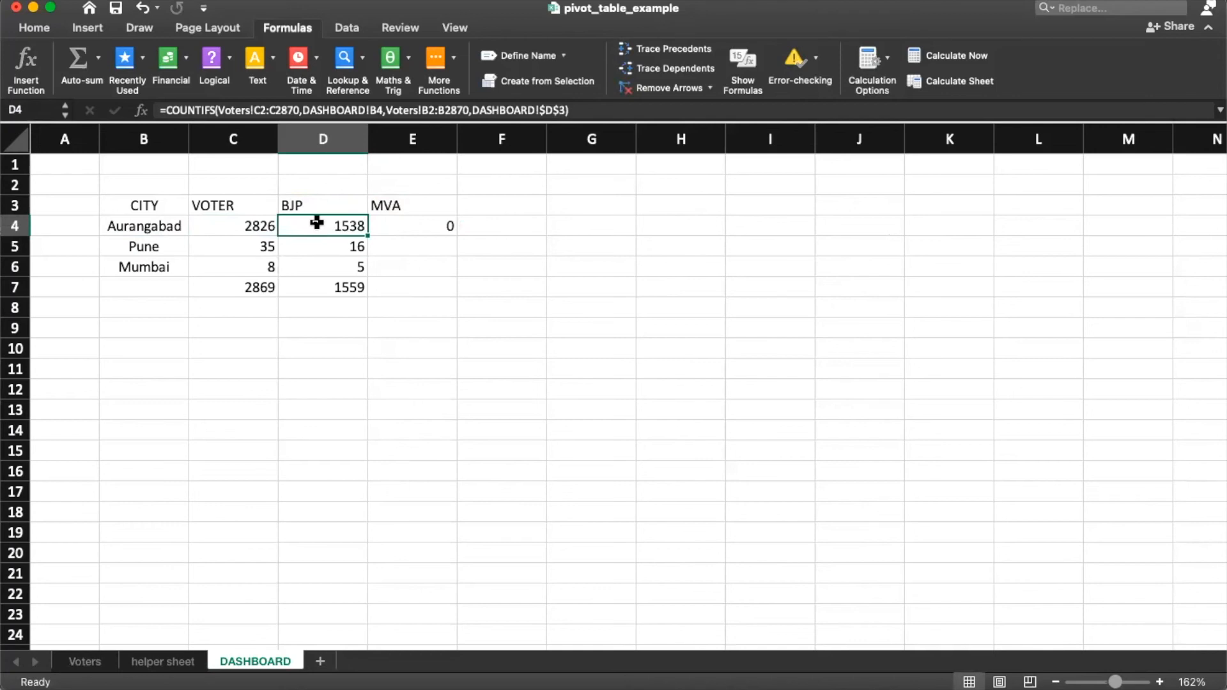
left_click(432, 225)
key("F2")
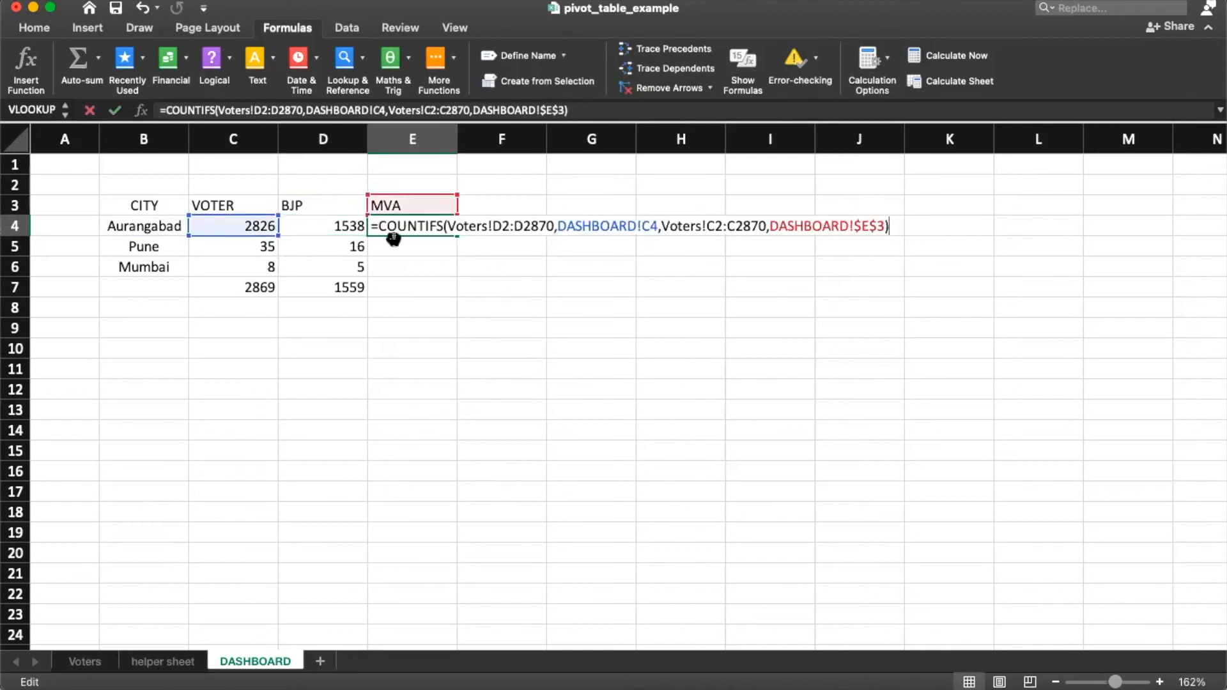
key("Escape")
left_click(333, 229)
key("F2")
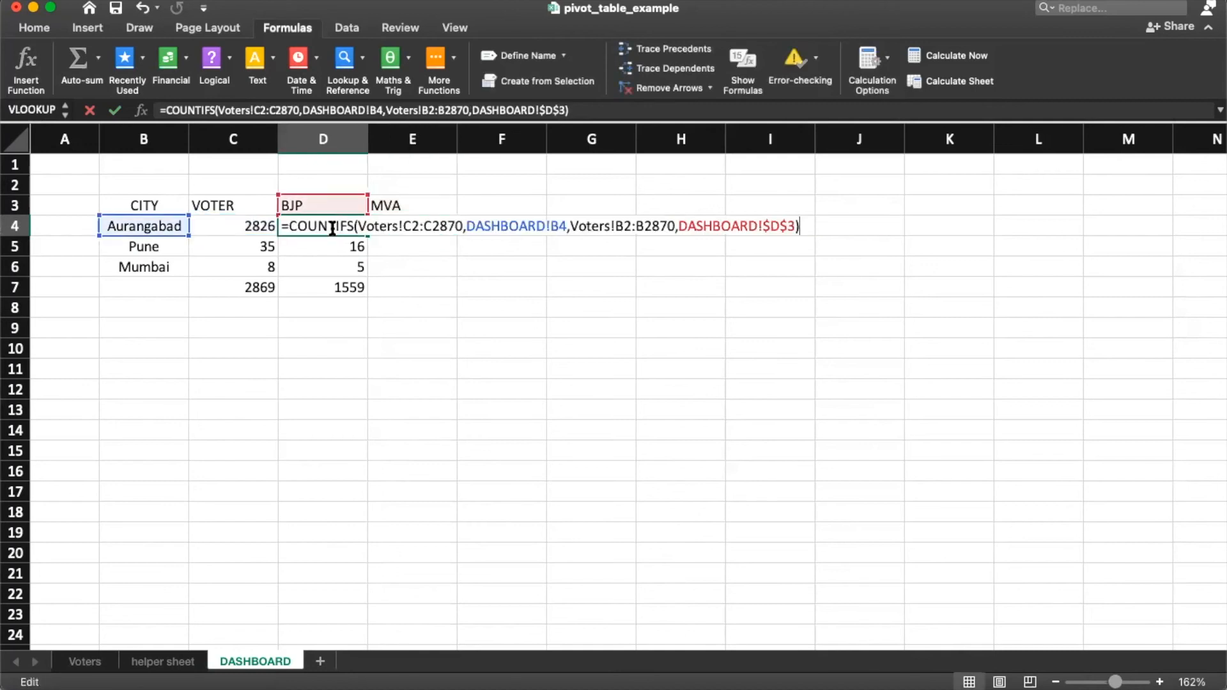
key("Escape")
left_click(400, 230)
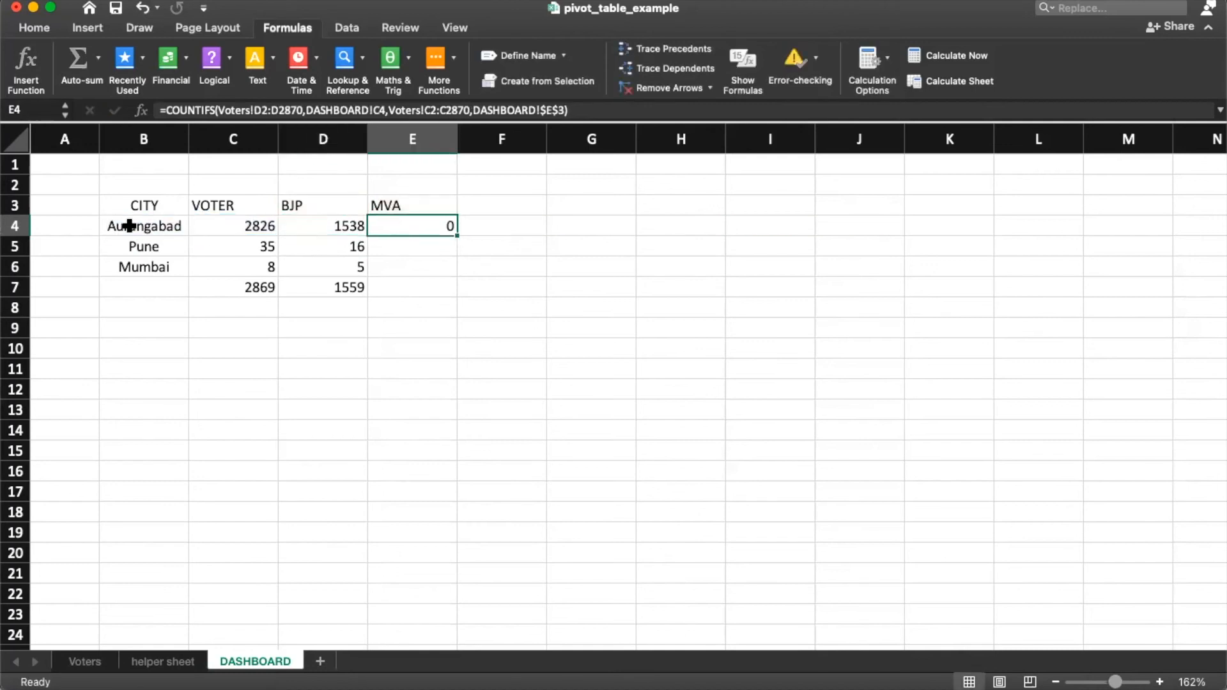
left_click(129, 224)
left_click(306, 205)
left_click(307, 225)
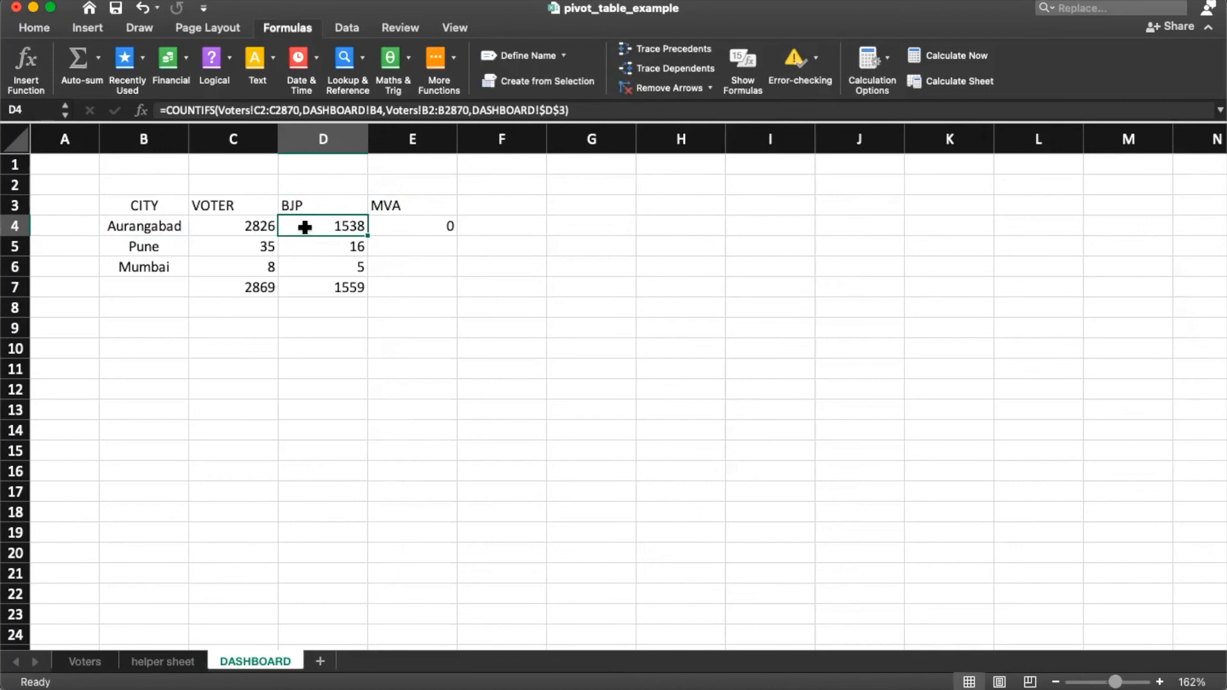
key("F2")
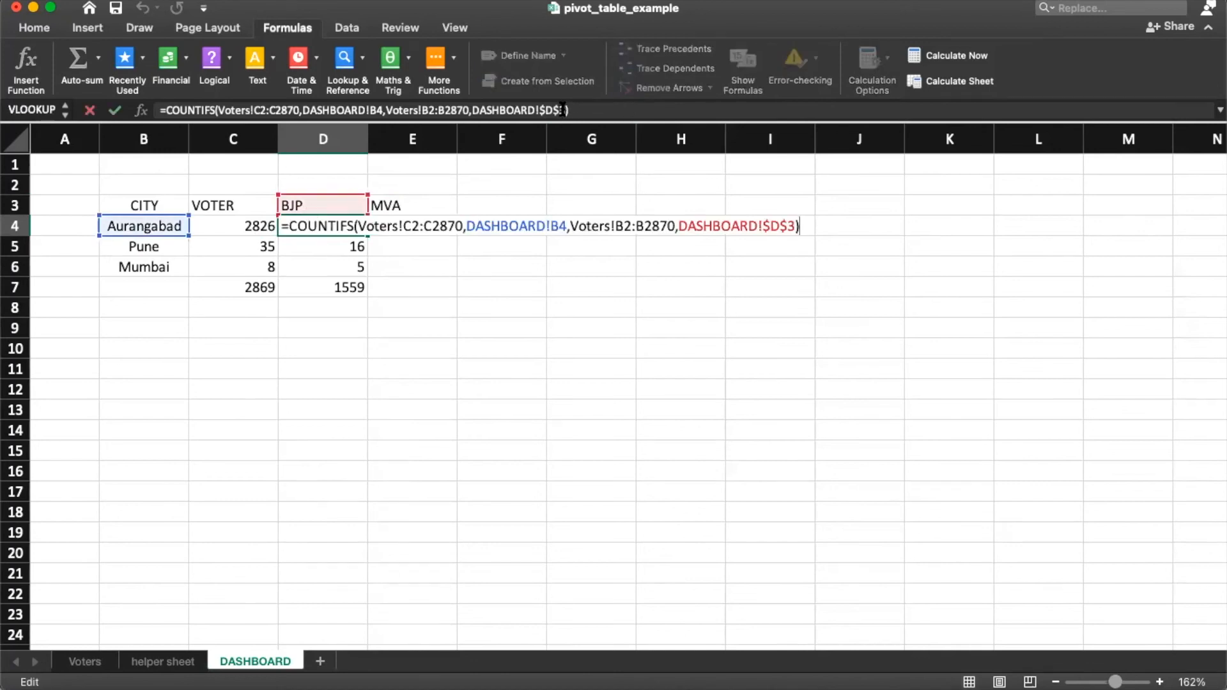
Step: Anchor the city reference in the Aurangabad BJP formula as $B4
left_click(377, 110)
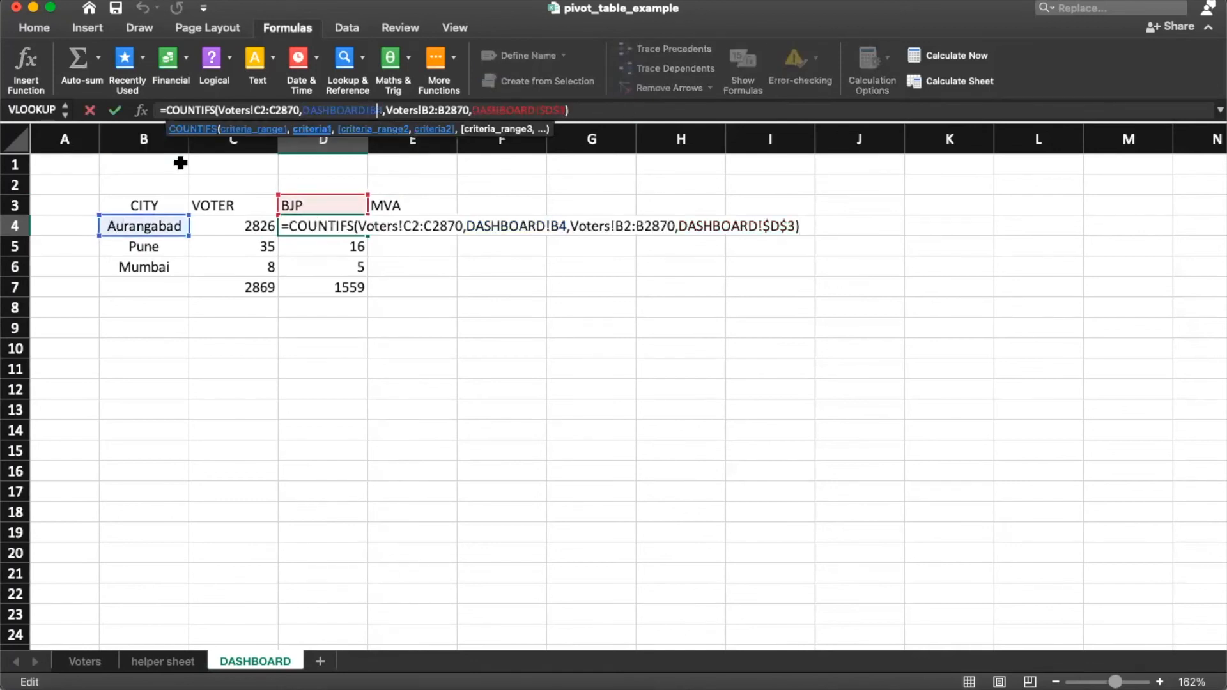
key("F4")
key("F4")
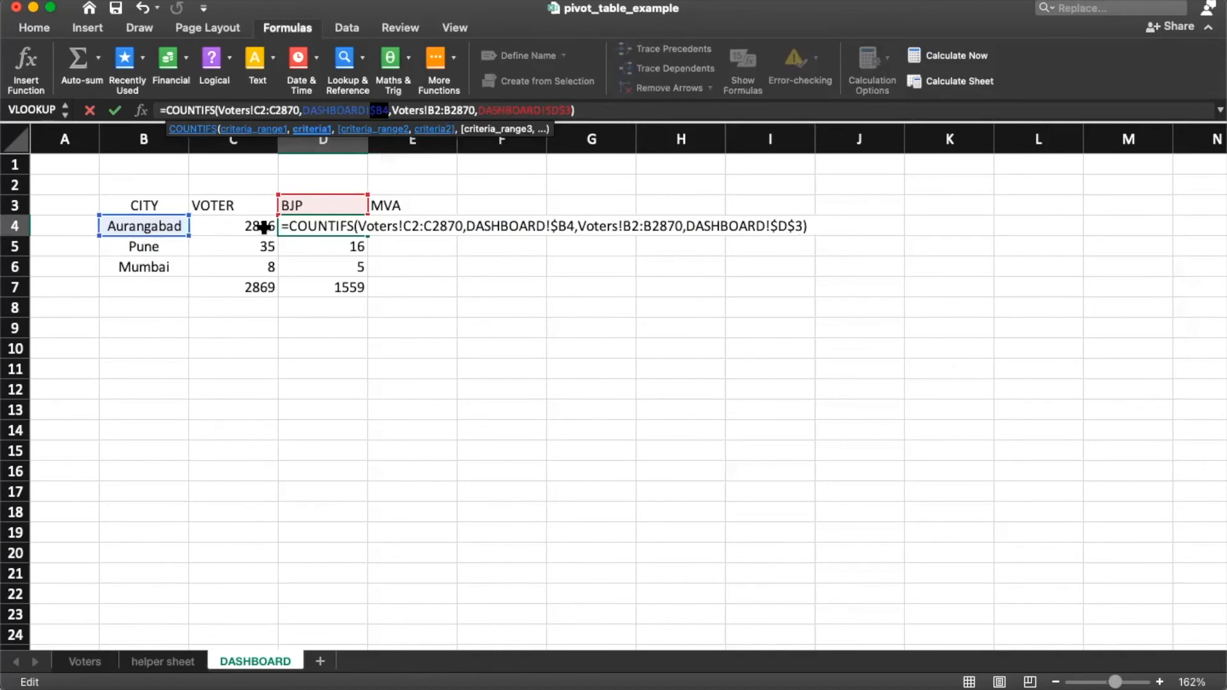
key("Return")
Step: Fill the BJP formula down D4:D6, giving counts 1538, 16 and 5
key("Up")
key("super+c")
key("shift+Down")
key("shift+Down")
key("super+v")
key("Down")
key("F2")
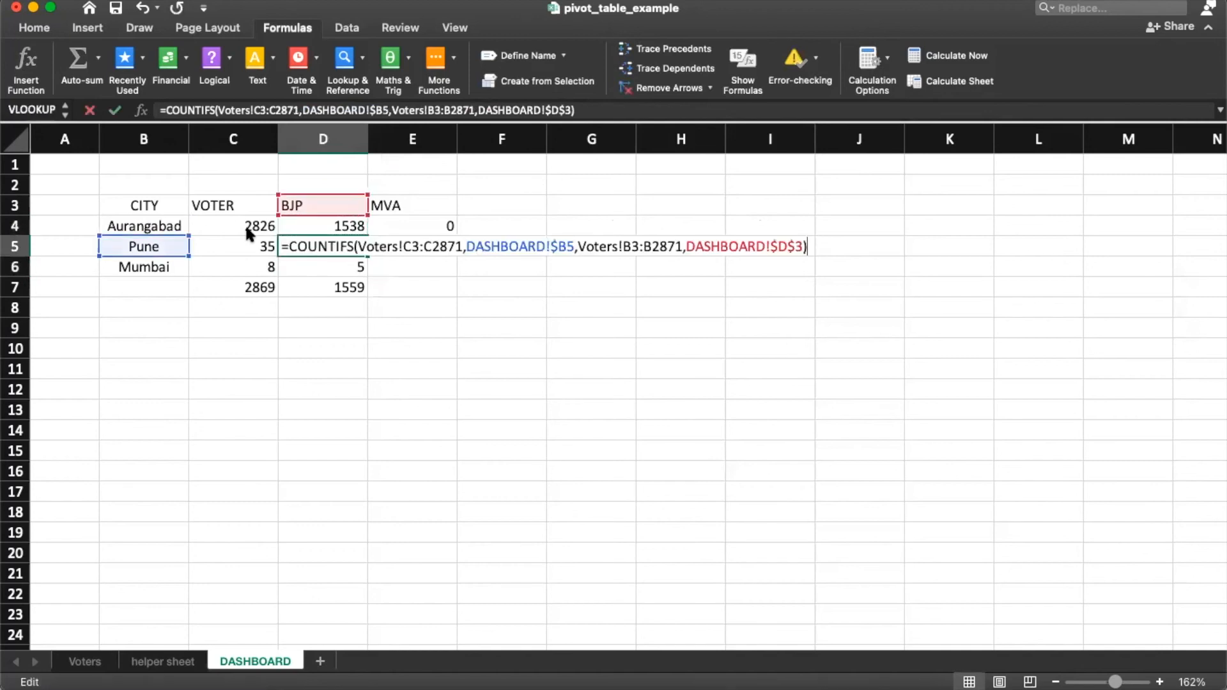
key("Return")
key("F2")
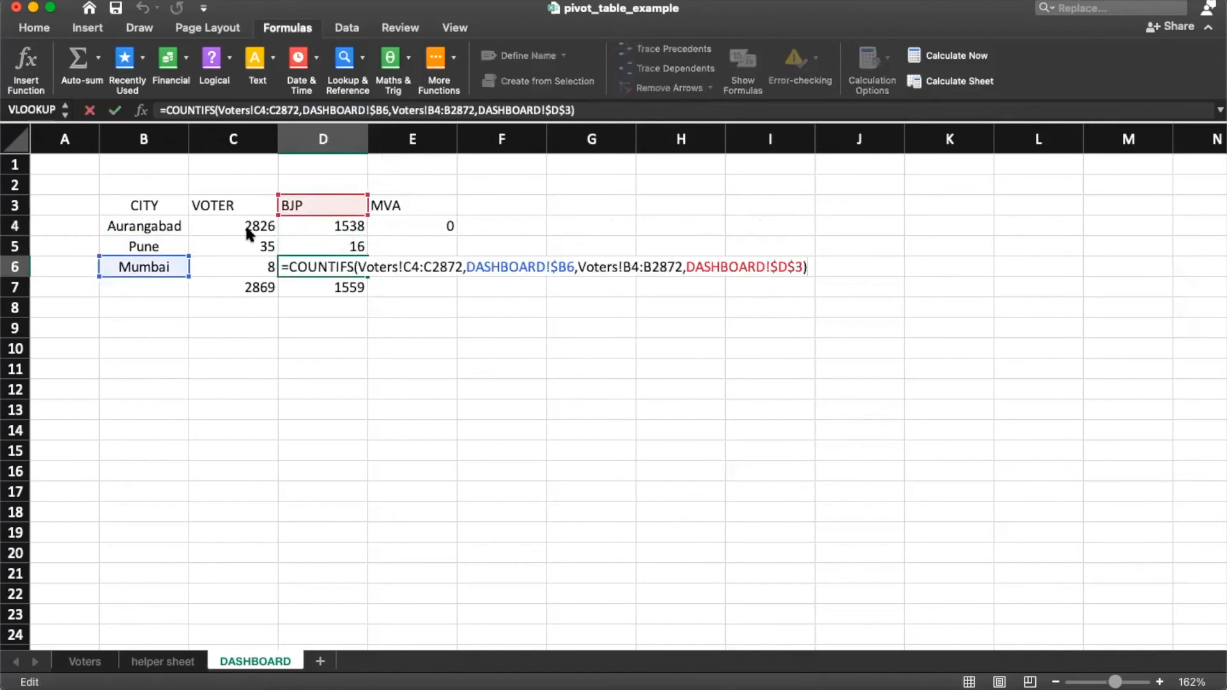
key("Escape")
key("Up")
key("Up")
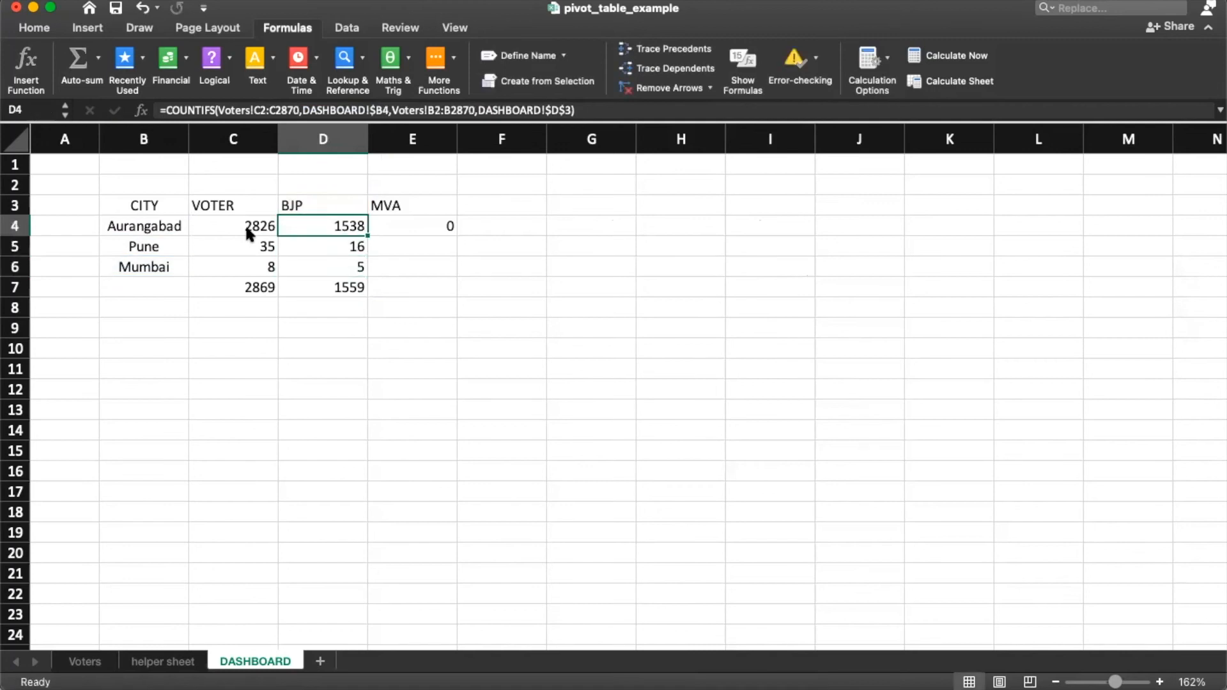
key("super+c")
key("Right")
Step: Paste the count formula into E4:E6 and point E4's party reference to $E$3
key("shift+Down")
key("shift+Down")
key("super+v")
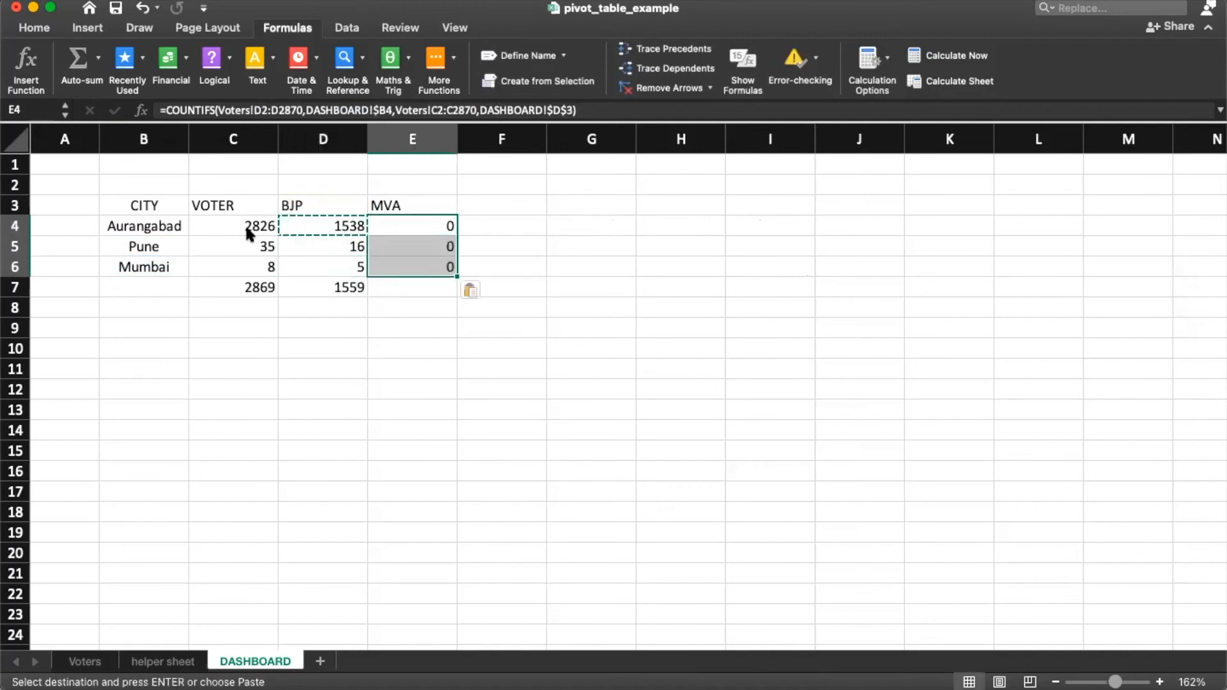
key("Up")
key("Down")
key("F2")
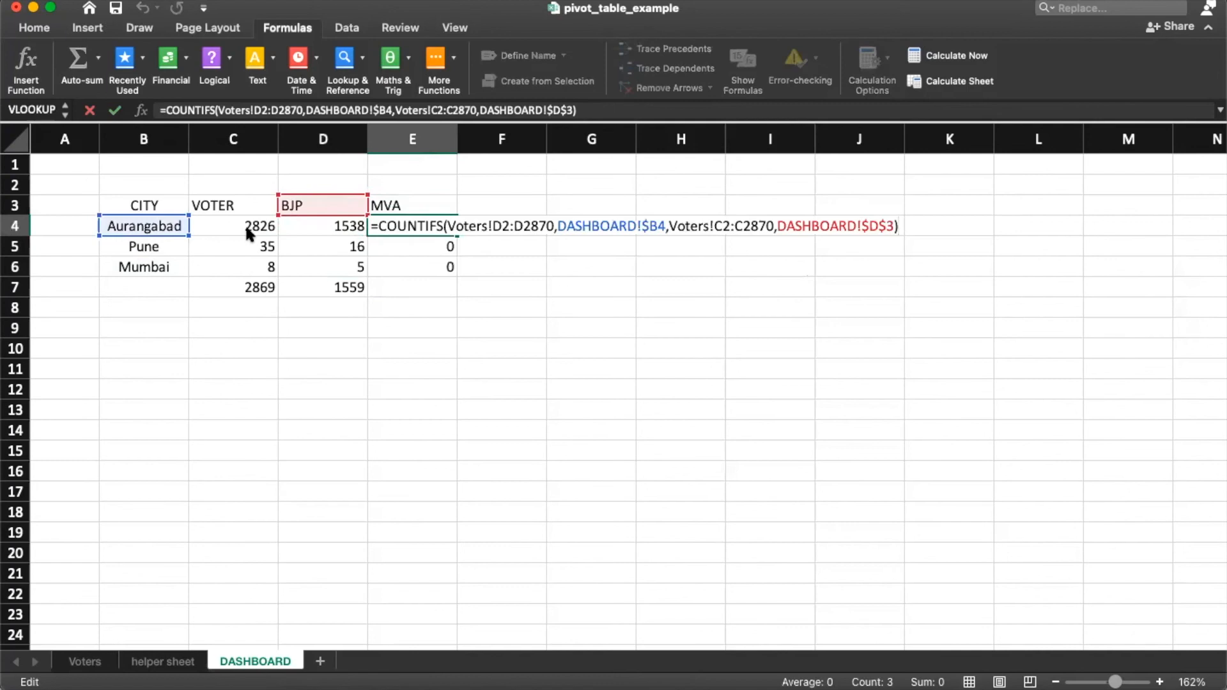
left_click(881, 227)
key("BackSpace")
type("E")
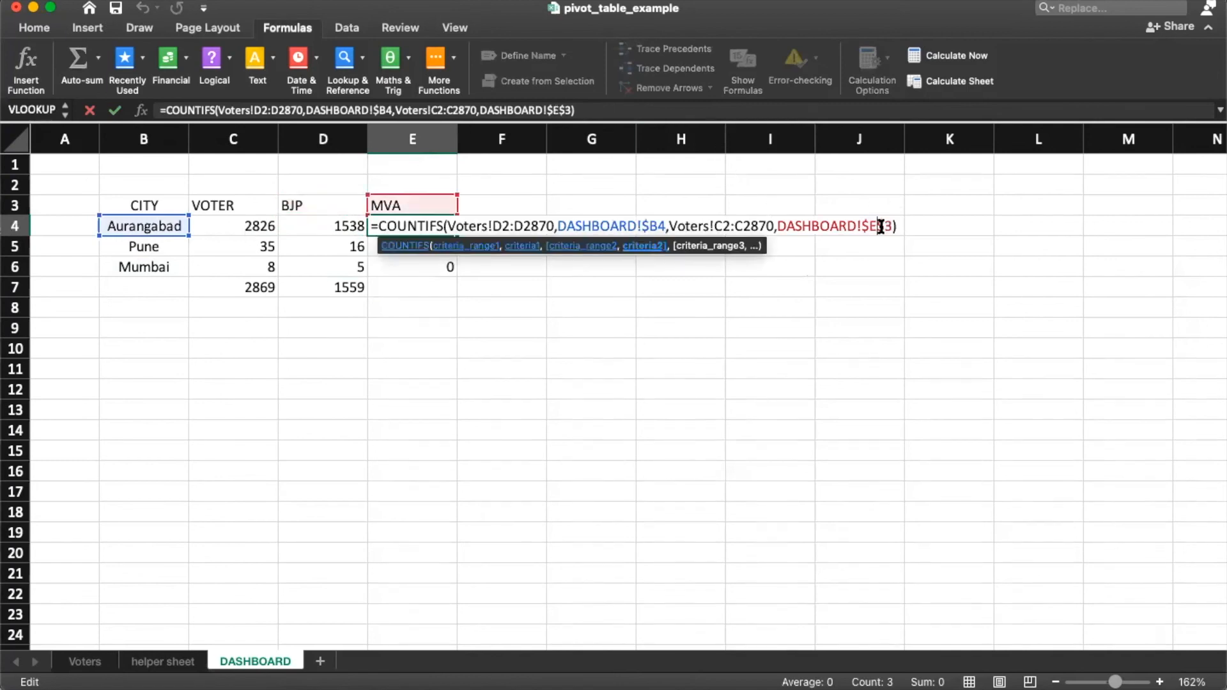
key("Return")
Step: Copy the corrected MVA formula to Pune and Mumbai, each showing 0, and verify all three
key("Up")
key("super+c")
key("Down")
key("super+v")
key("Down")
key("super+v")
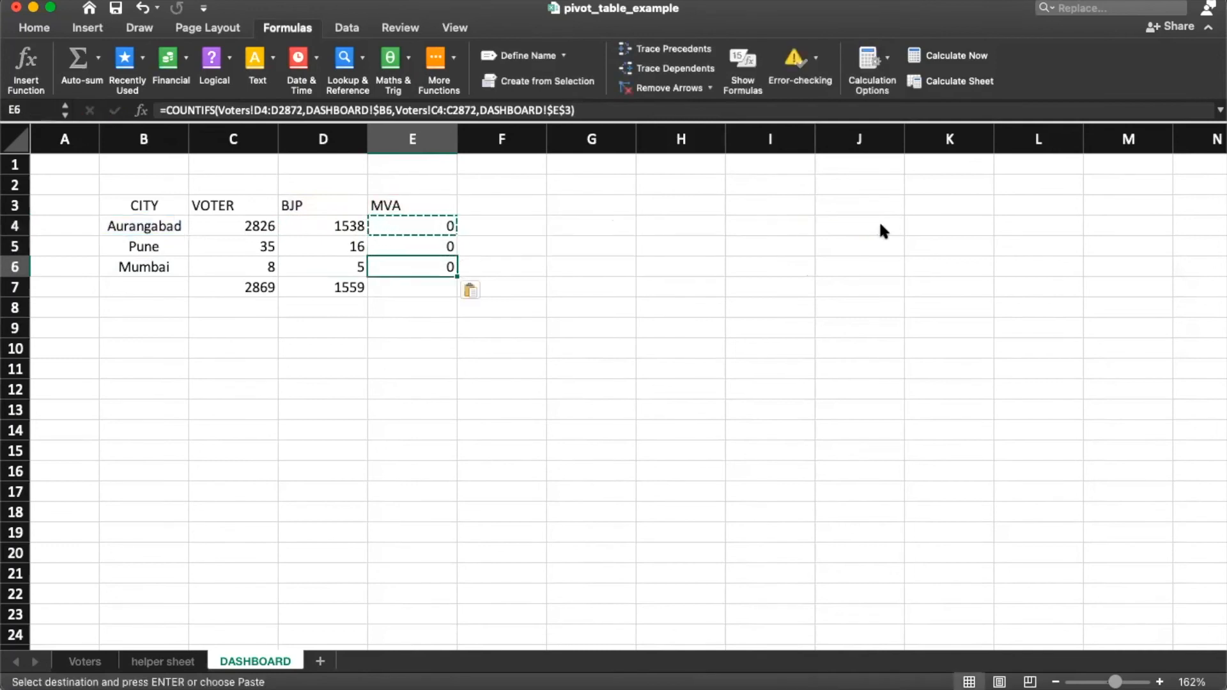
key("Up")
key("Up")
key("Down")
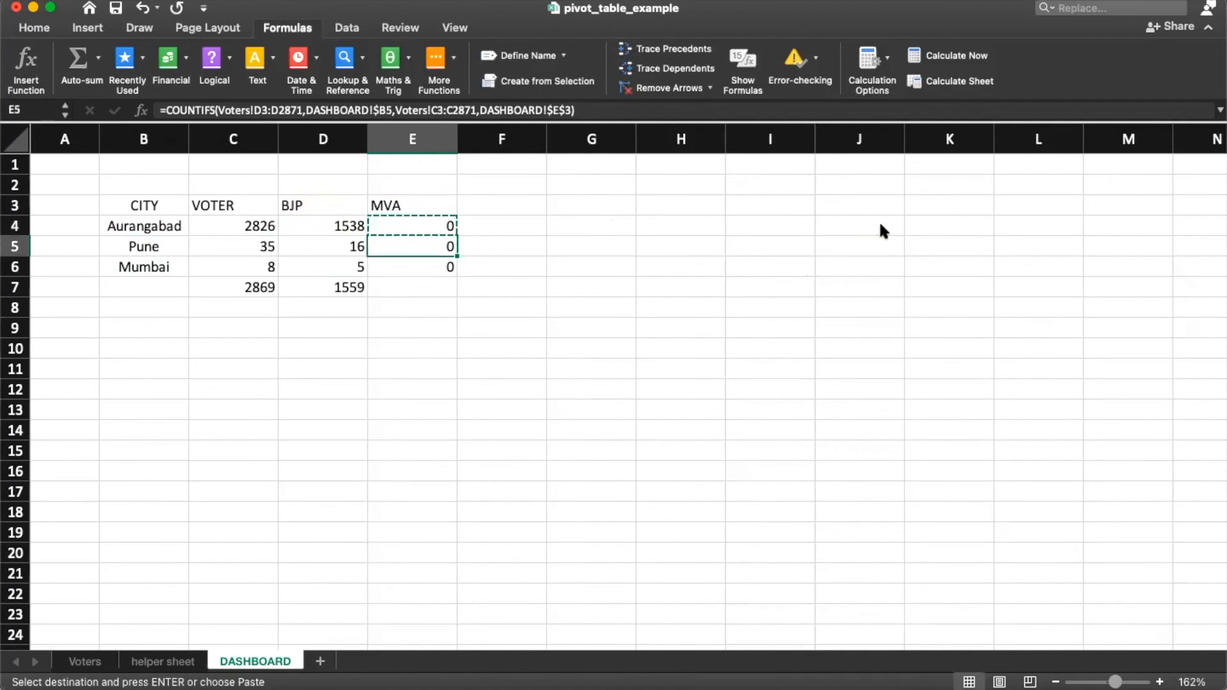
key("Down")
key("Up")
key("Up")
key("F2")
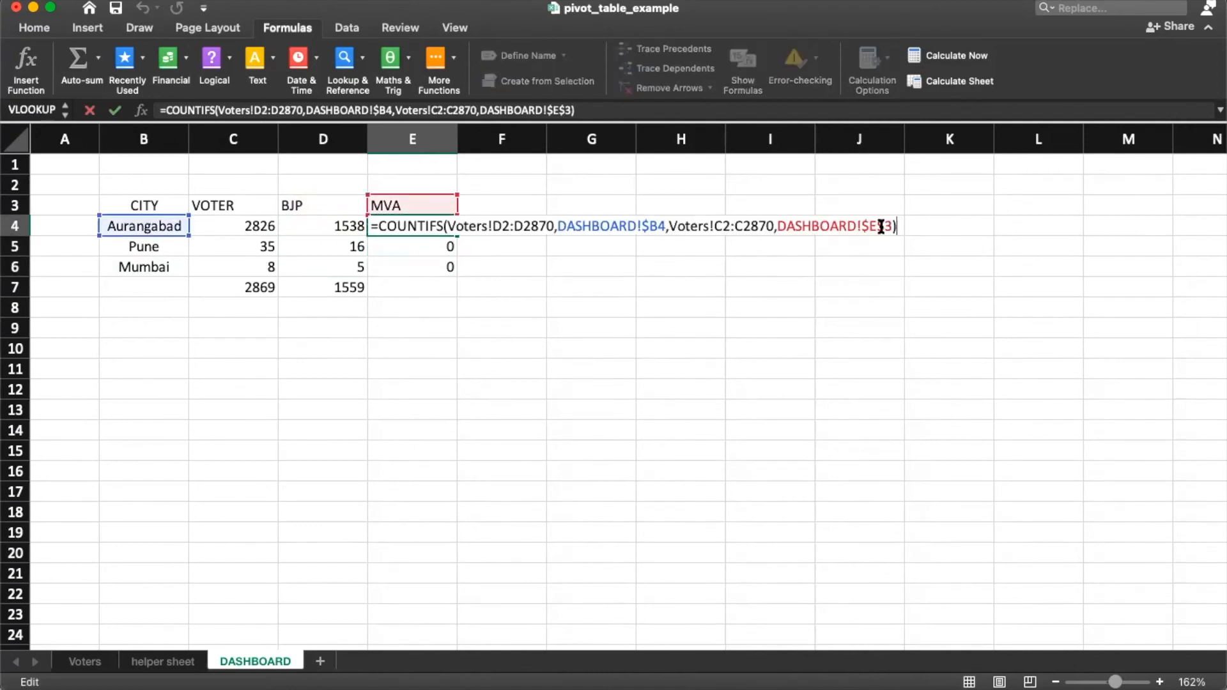
key("Escape")
key("Down")
key("F2")
key("Escape")
key("Down")
key("F2")
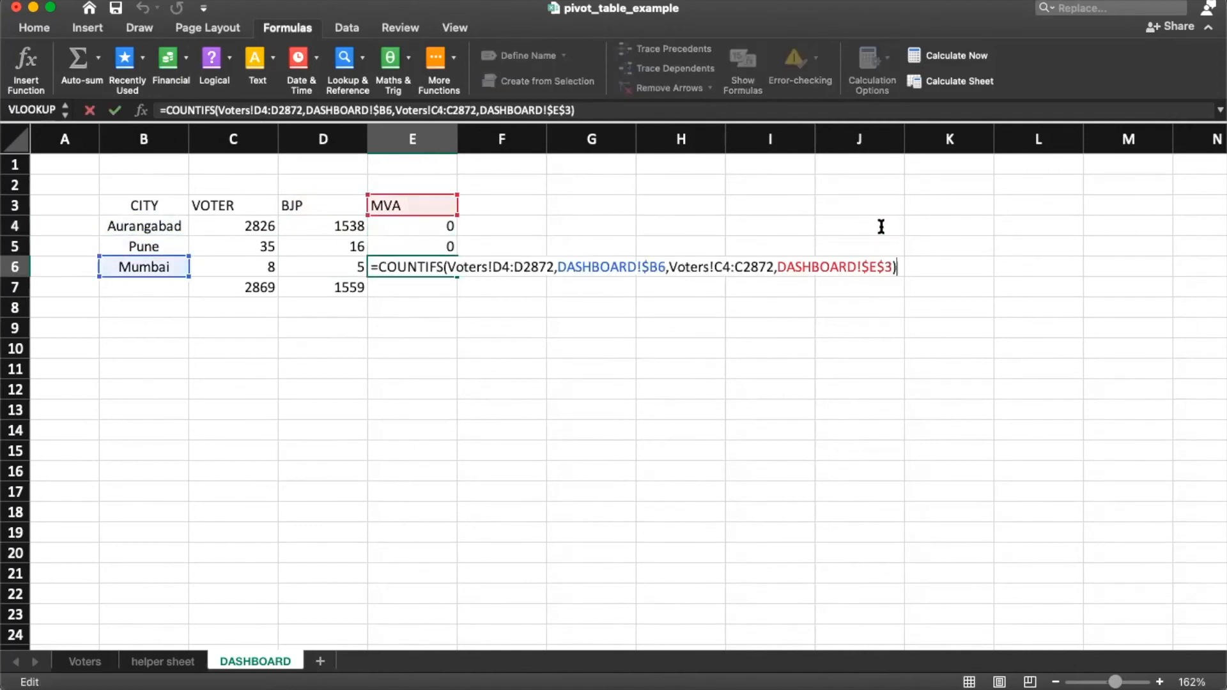
key("Escape")
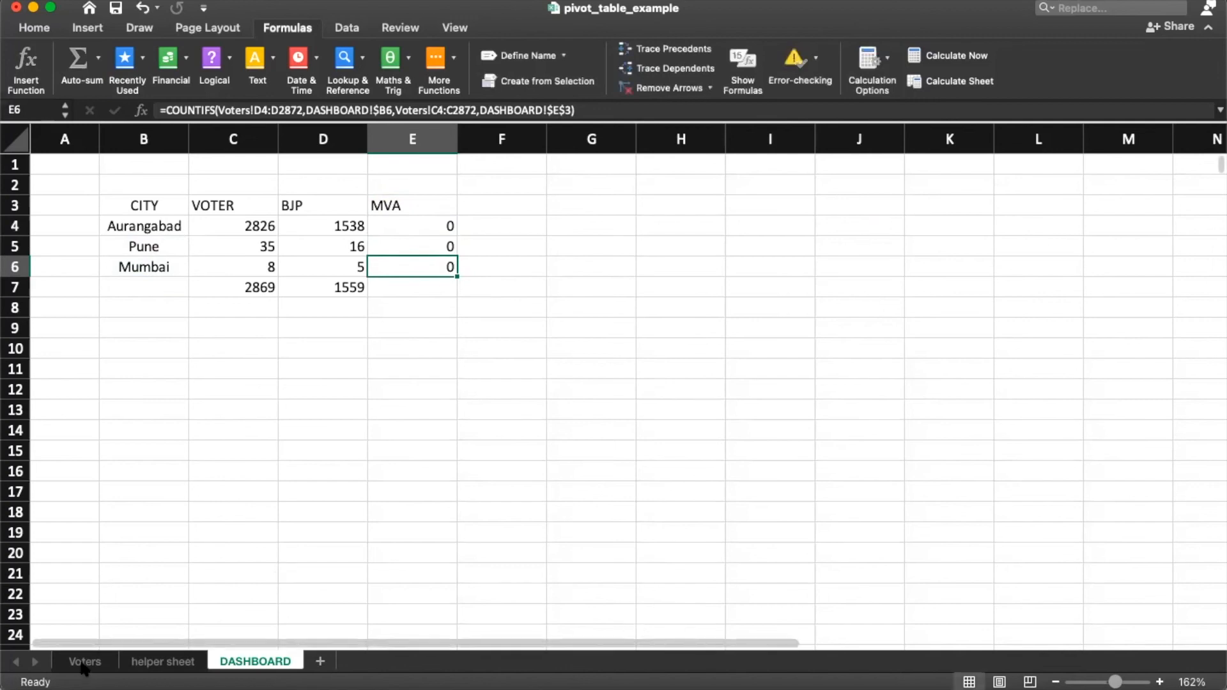
left_click(84, 661)
Step: Inspect an MVA party entry in Voters and the existing Aurangabad MVA cell E4
double_click(184, 291)
key("Escape")
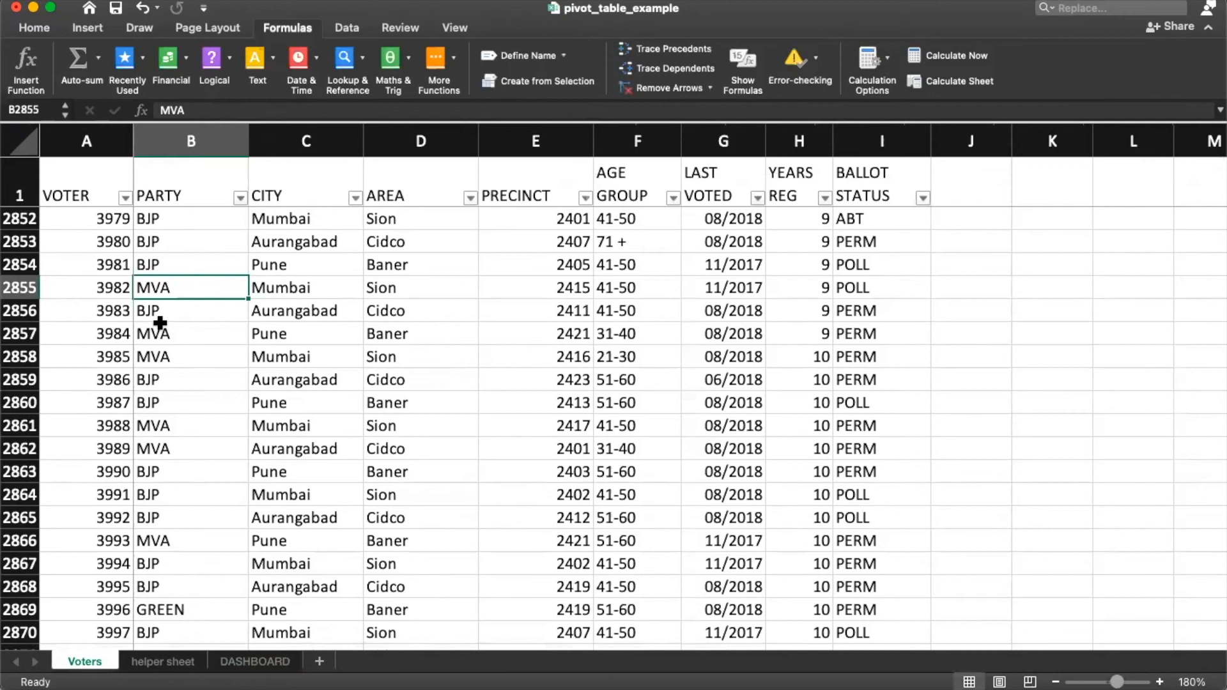
key("Down")
left_click(243, 665)
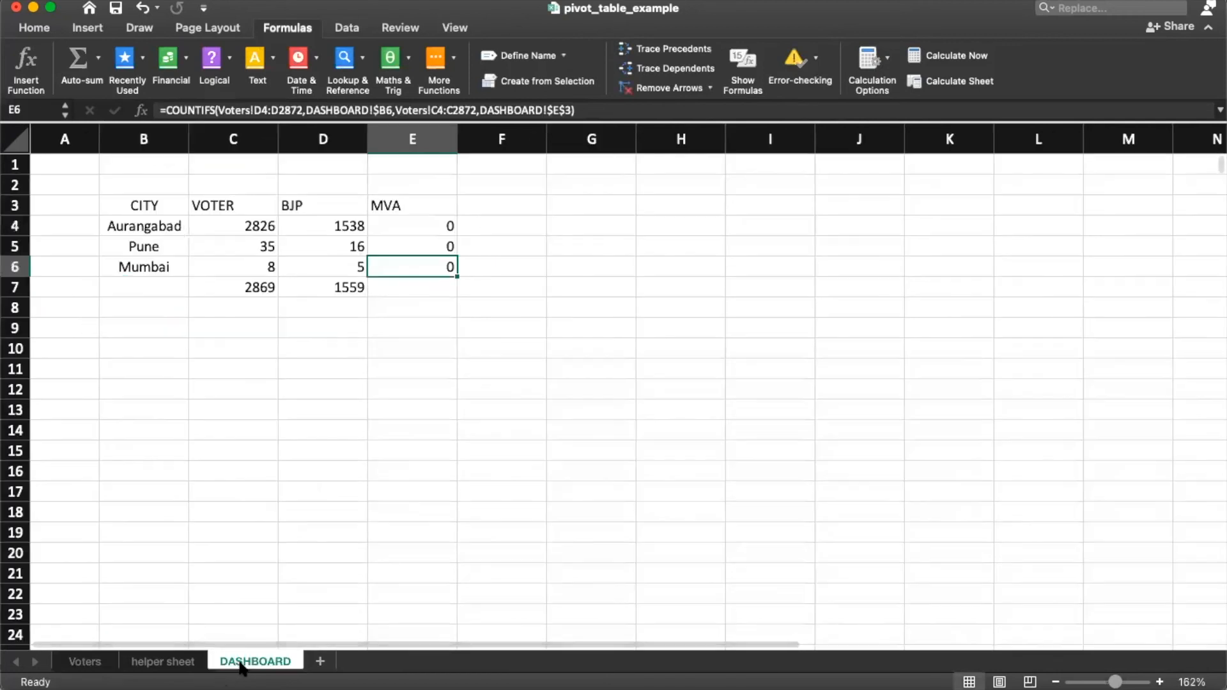
left_click(403, 227)
double_click(404, 227)
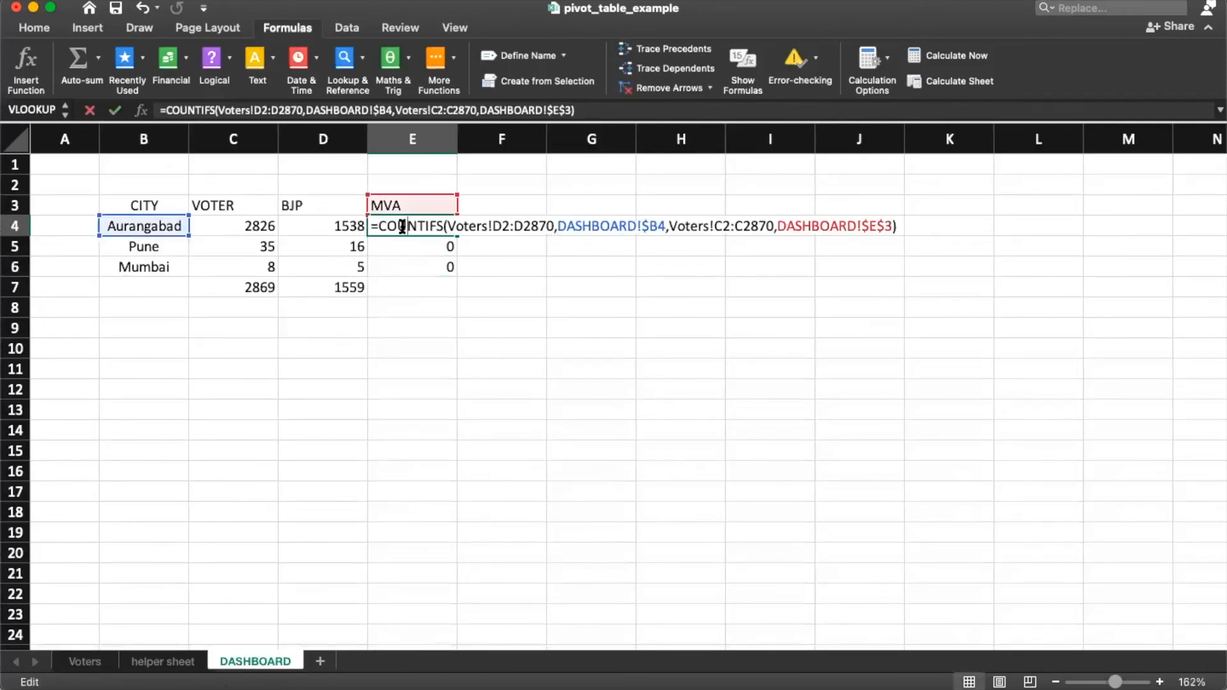
key("Escape")
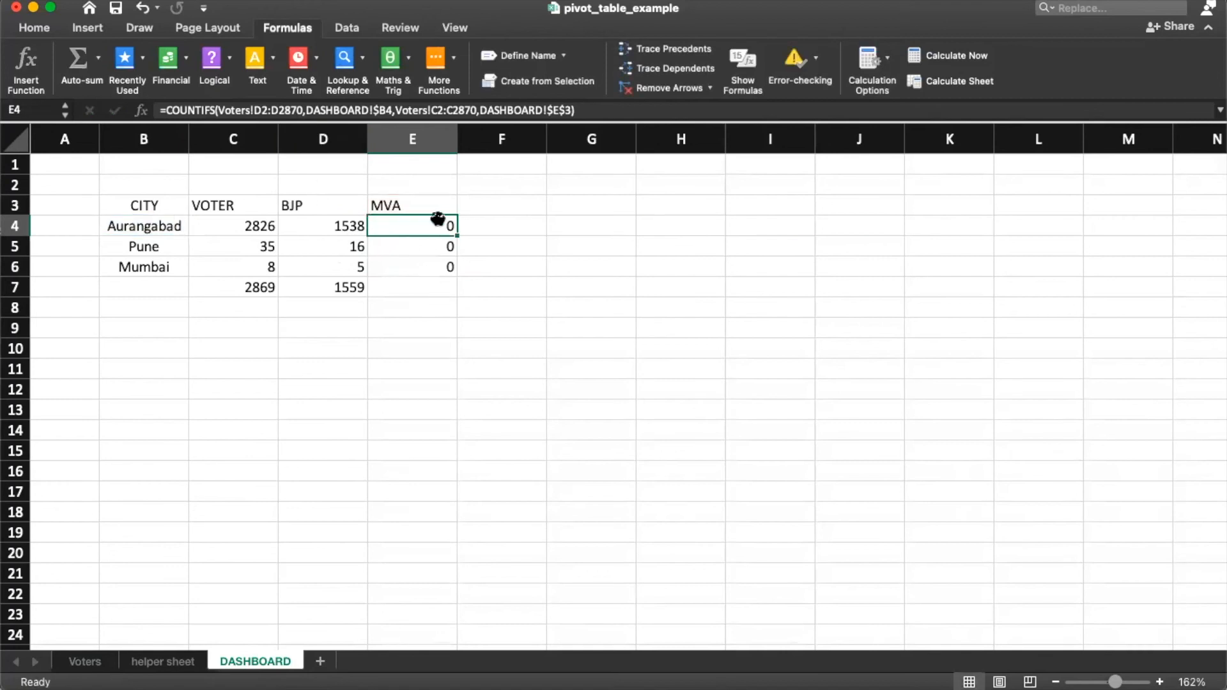
Step: Start E4's COUNTIFS with the Voters city range C2:C2870 matched against B4
type("=")
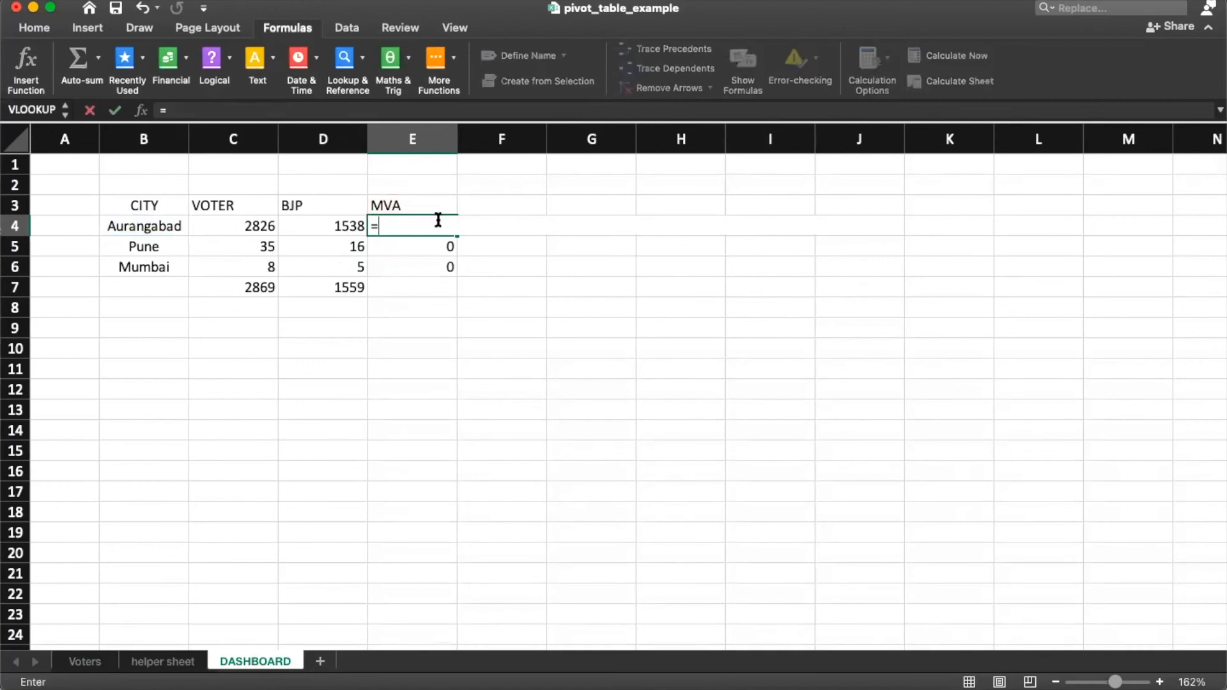
type("COUNTIFS(")
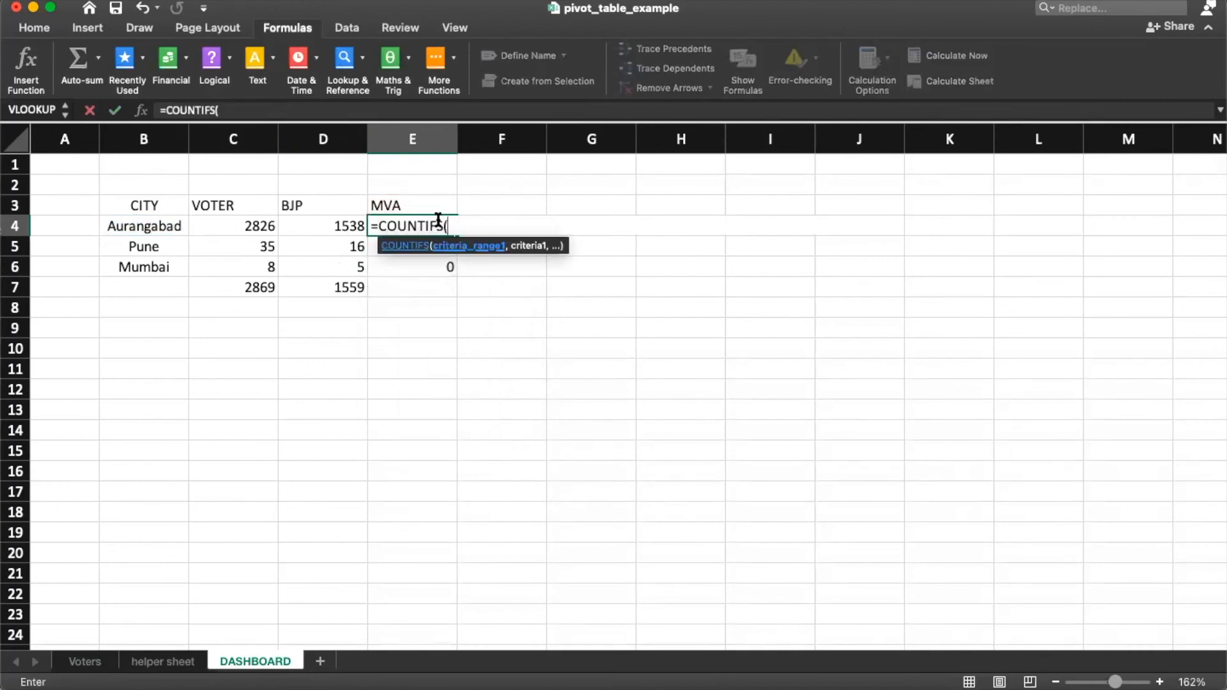
left_click(94, 661)
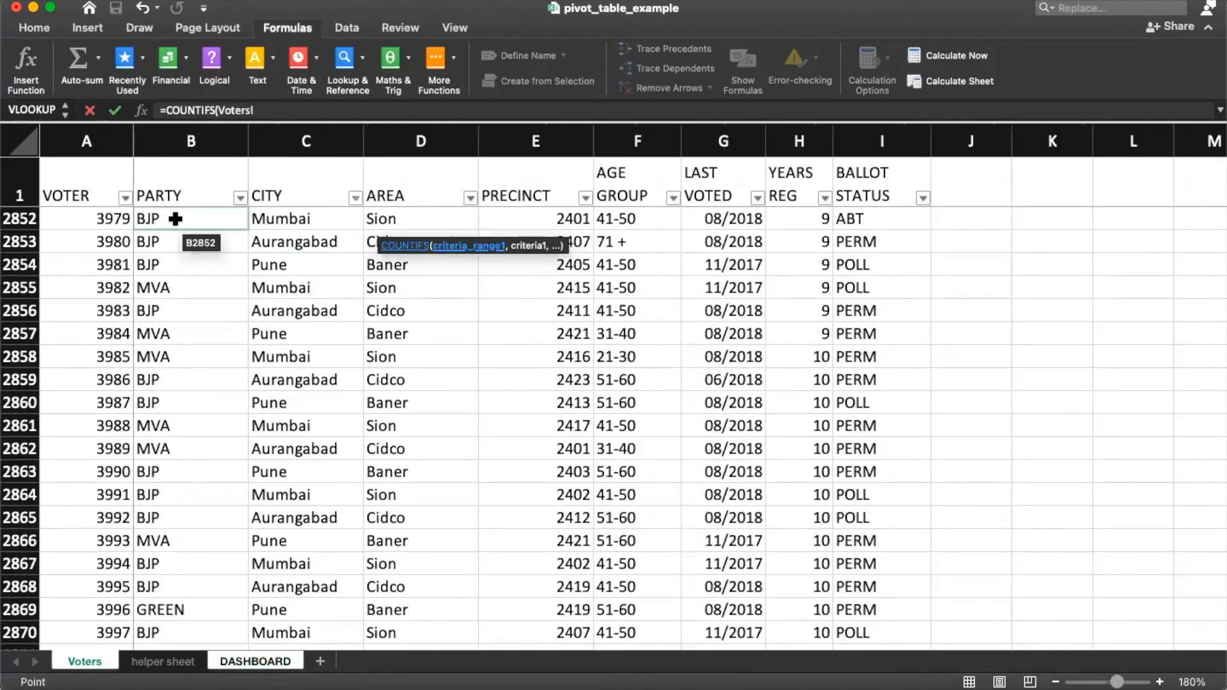
left_click(274, 219)
key("Up")
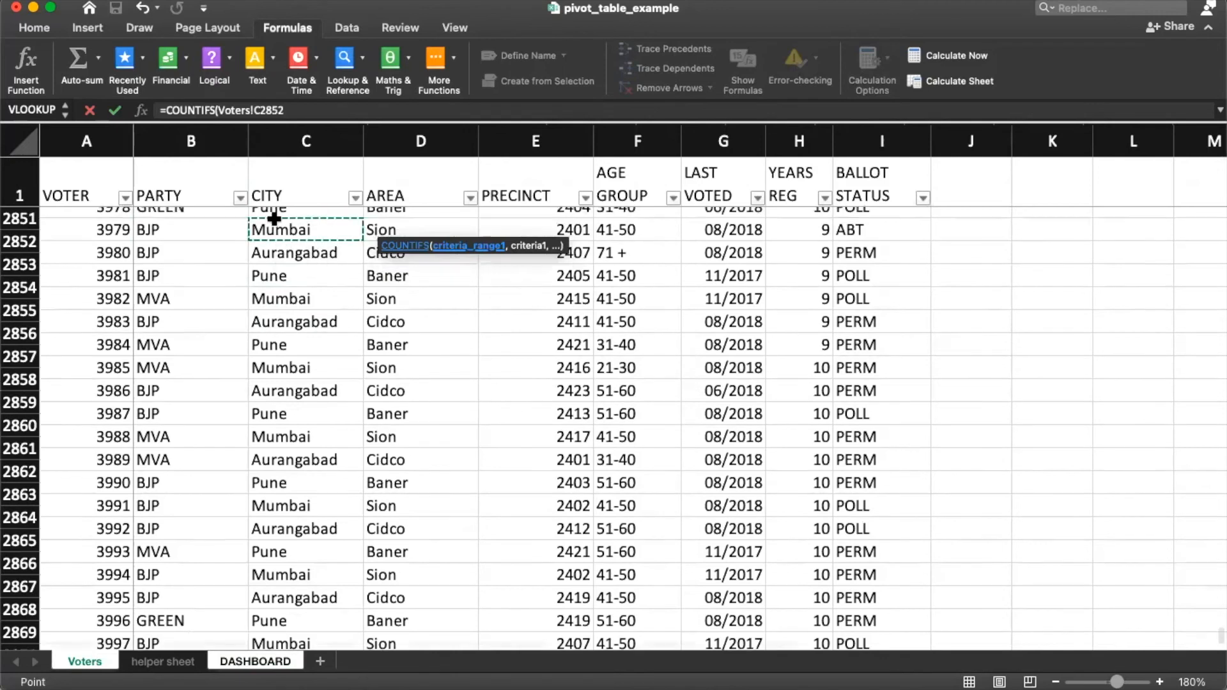
key("ctrl+Up")
key("ctrl+shift+Down")
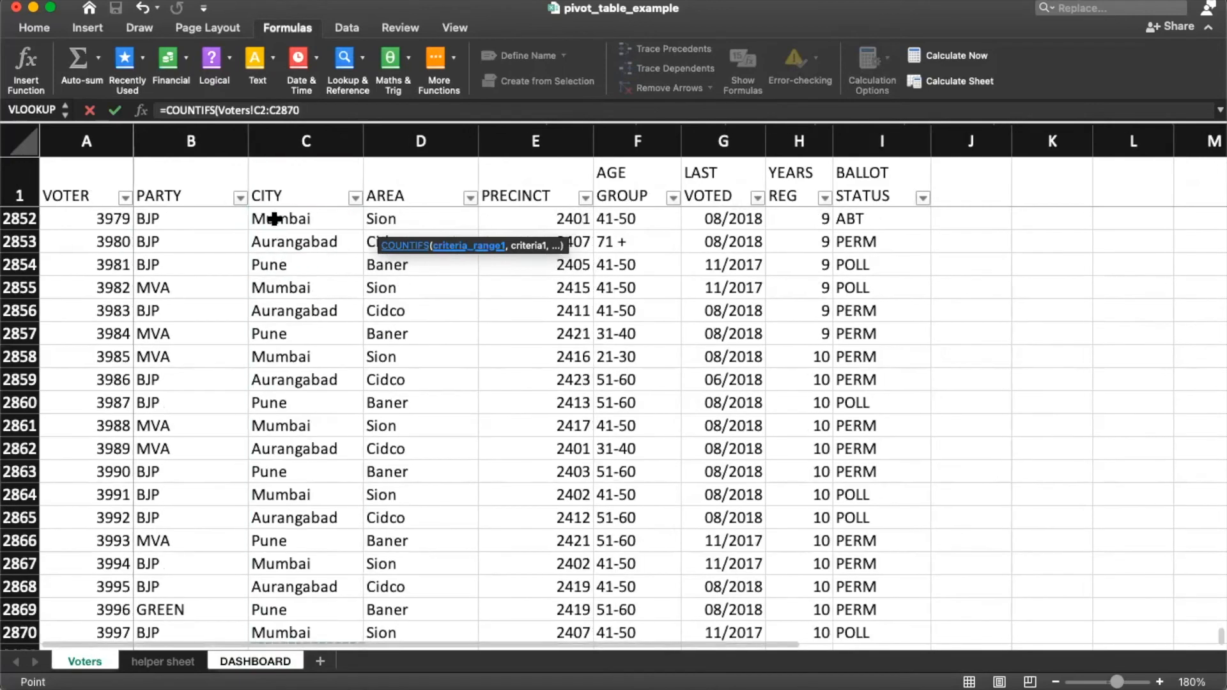
type(",")
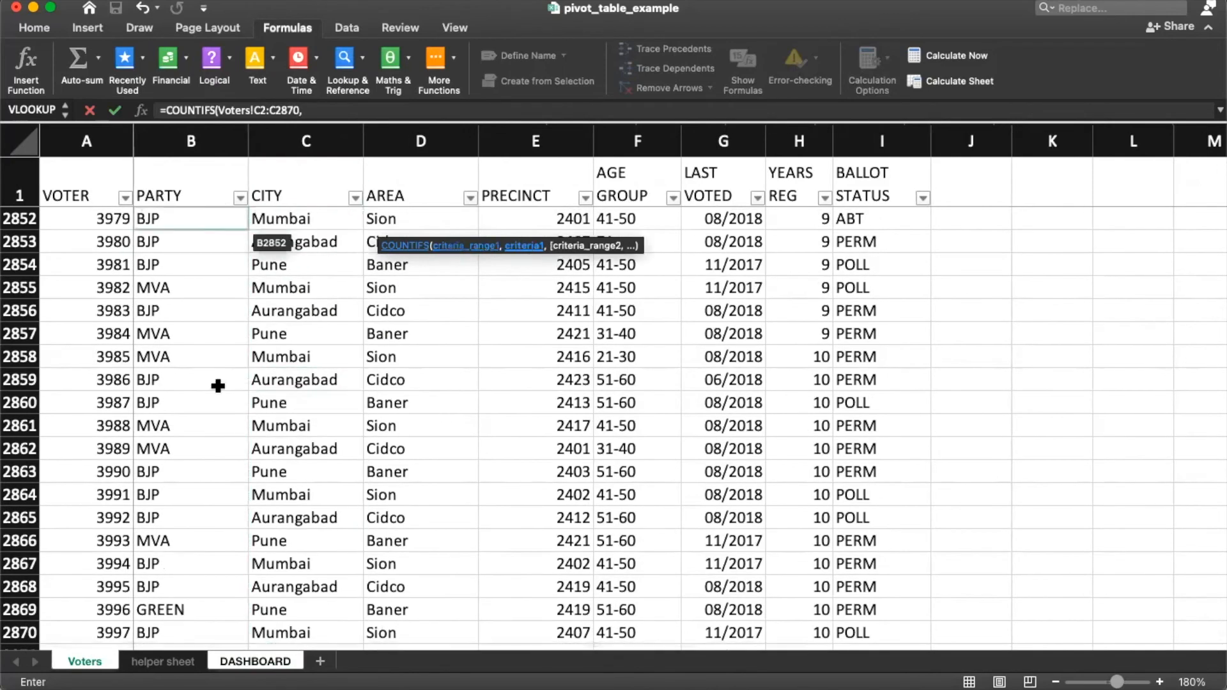
left_click(254, 666)
left_click(138, 227)
left_click(368, 111)
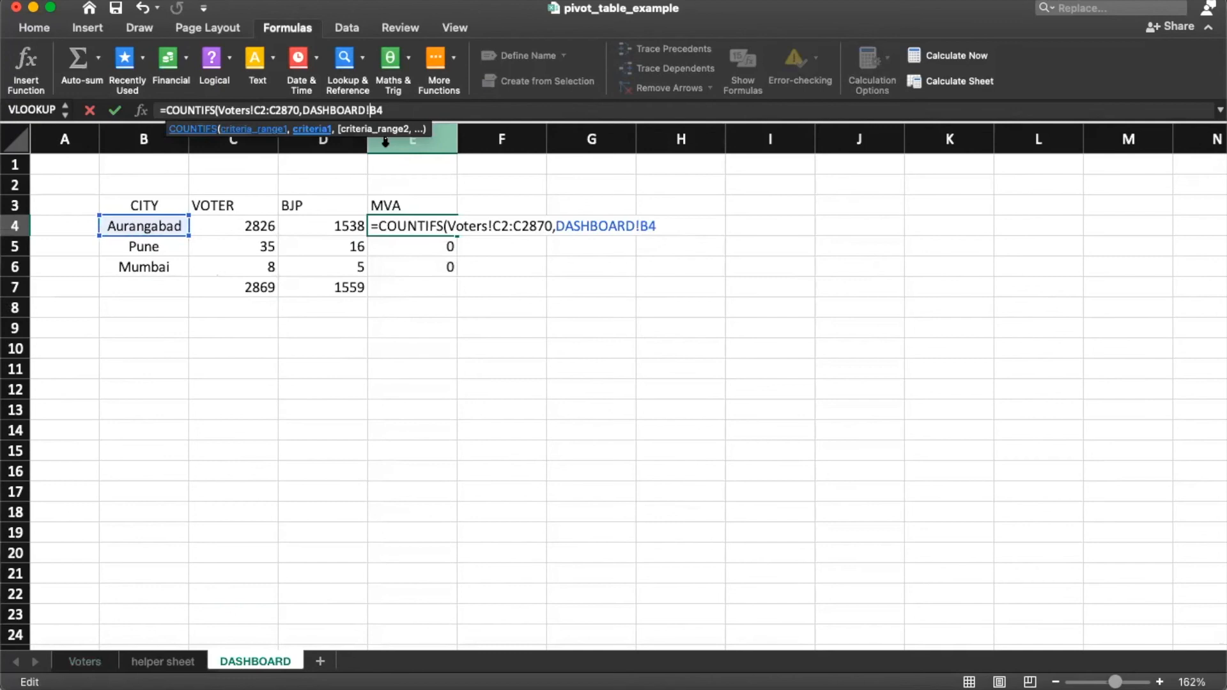
key("F4")
key("F4")
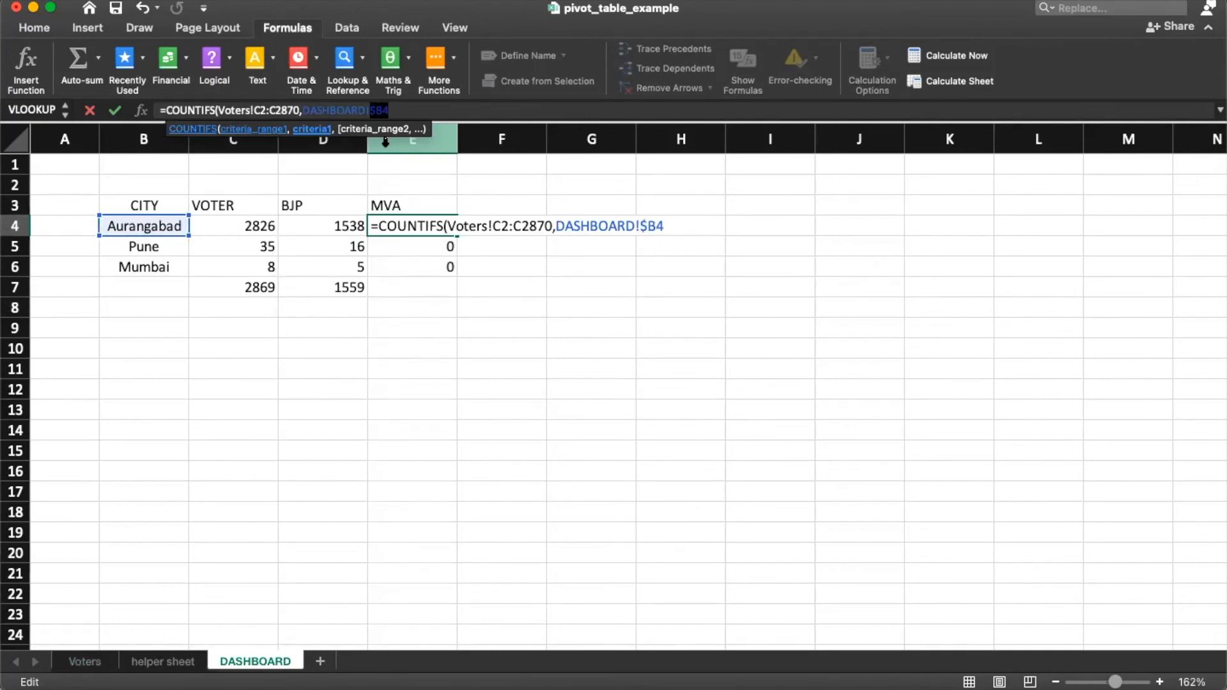
key("Return")
Step: Add a second criterion counting Voters!B2:B2870 against the absolute MVA heading $E$3
key("Up")
key("F2")
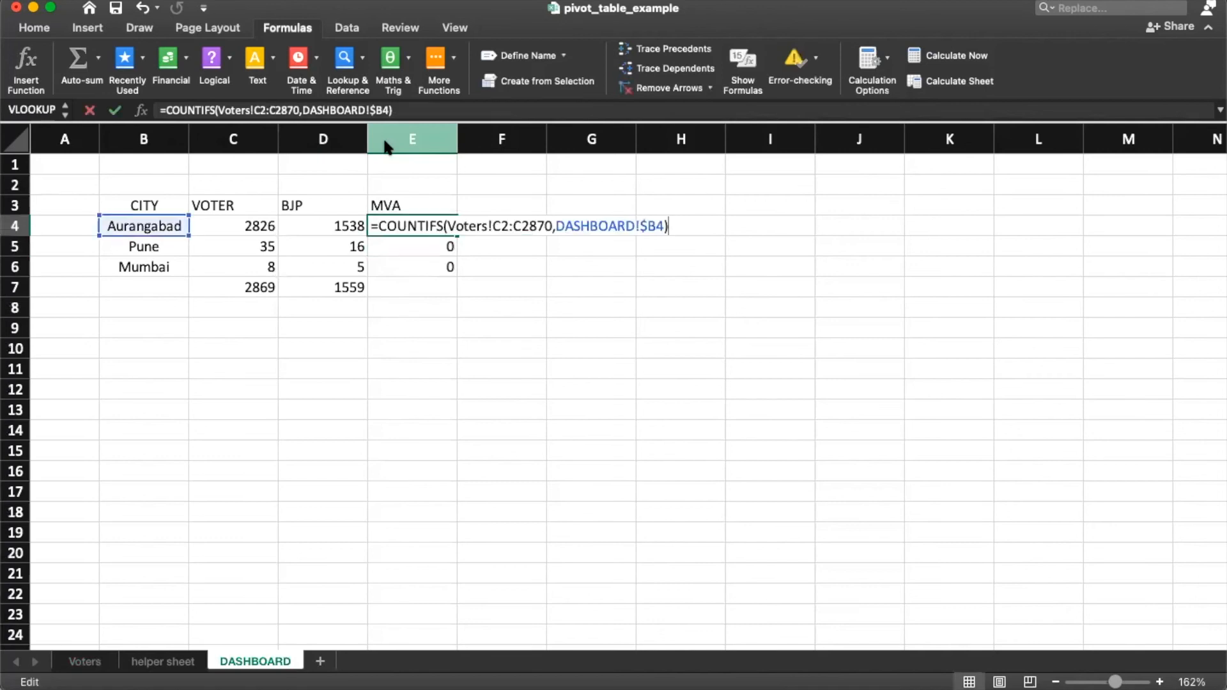
left_click(662, 226)
type(",")
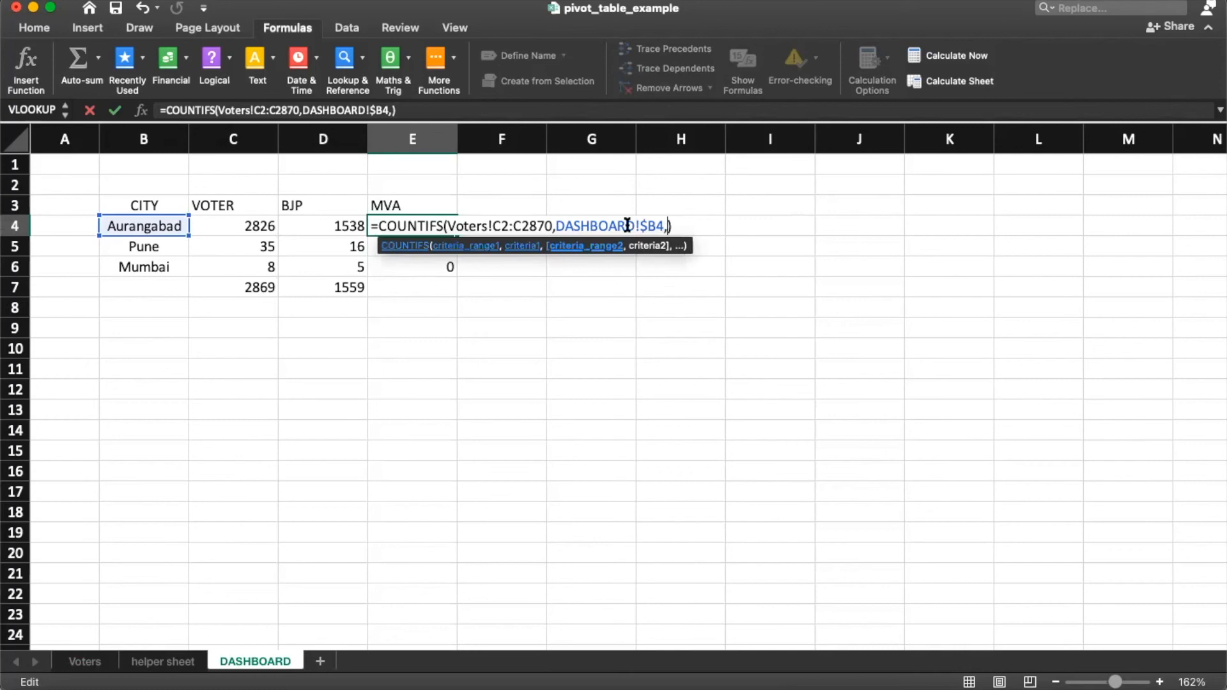
left_click(85, 662)
left_click(305, 221)
key("super+Up")
key("Down")
key("Left")
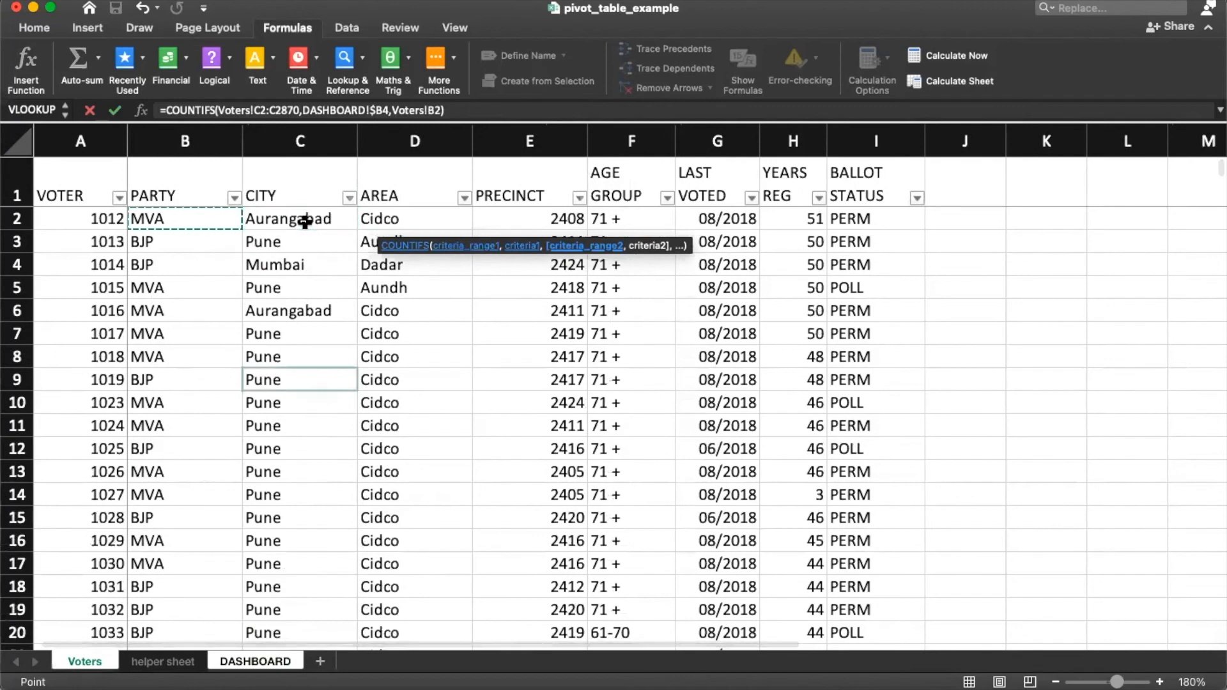
key("super+shift+Down")
type(",")
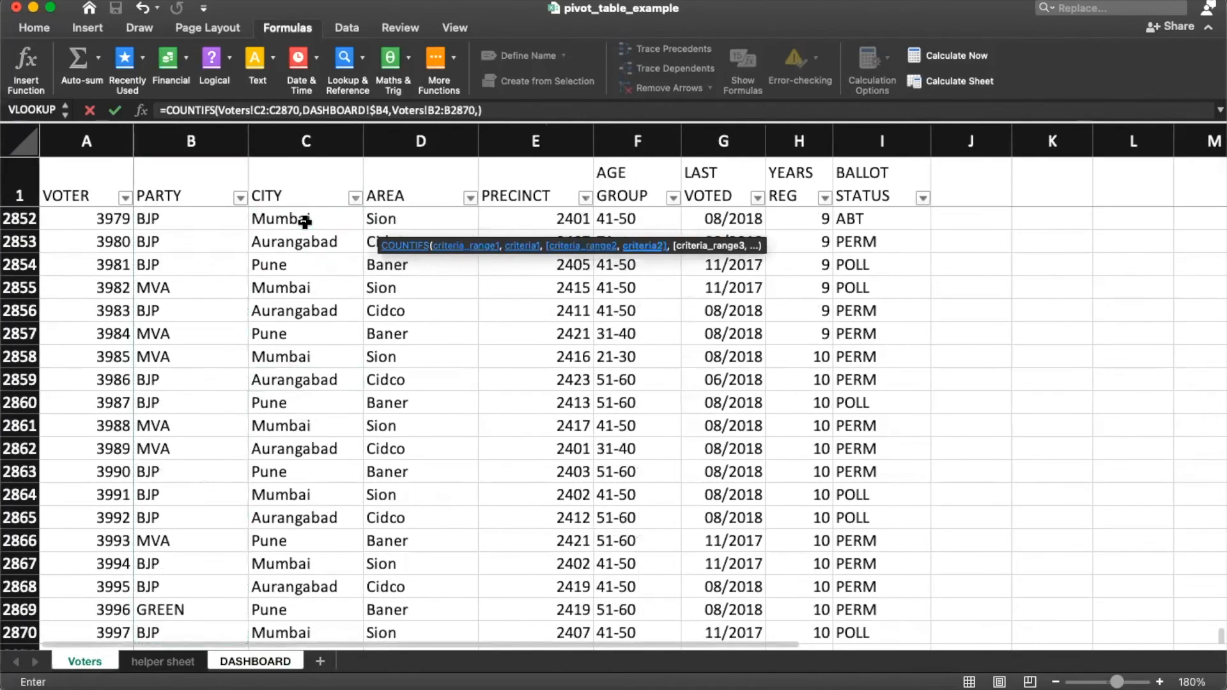
left_click(248, 663)
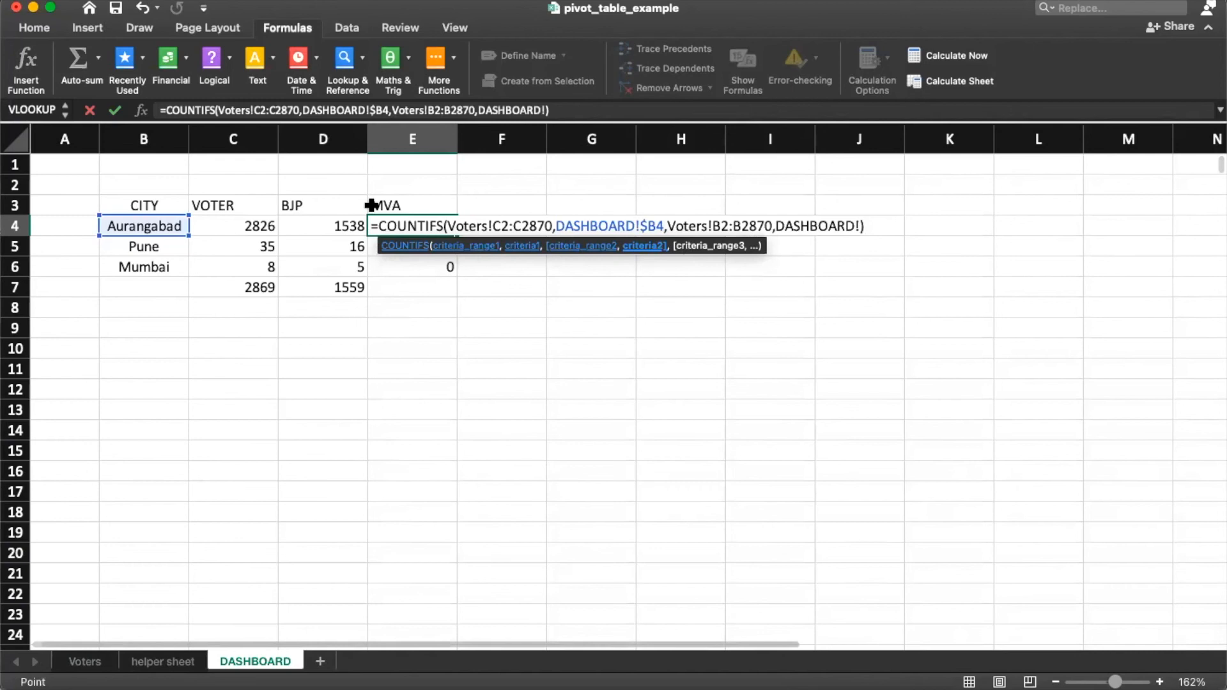
left_click(400, 205)
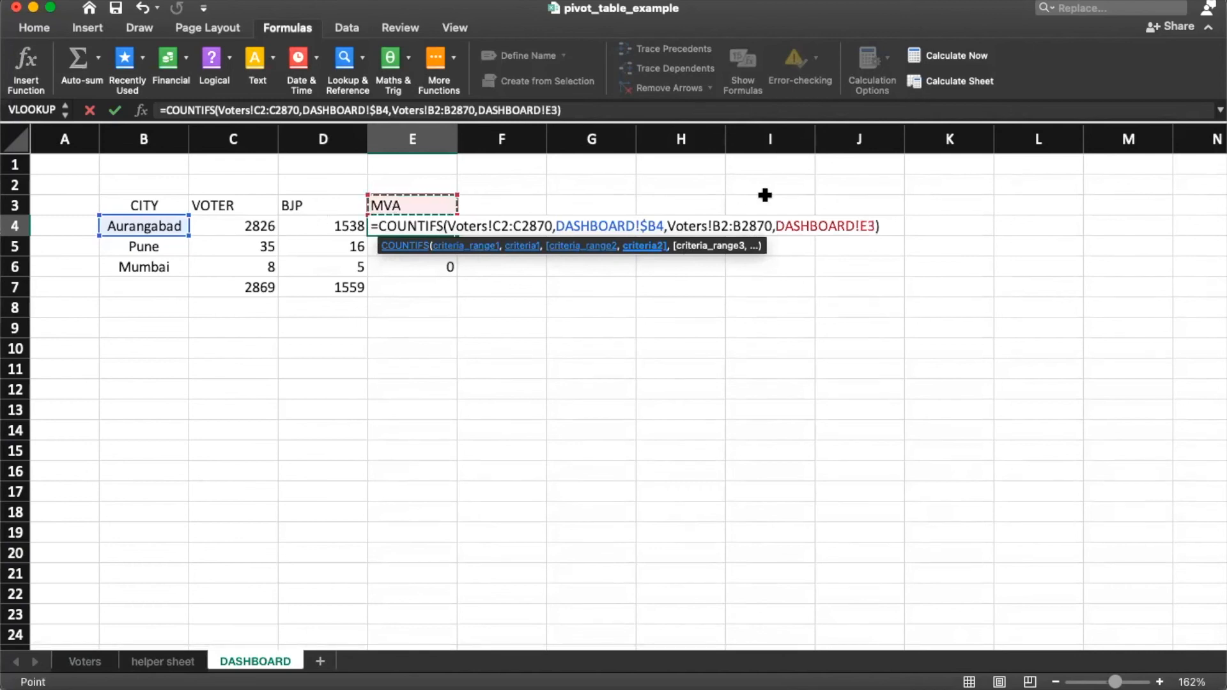
left_click(866, 228)
key("F4")
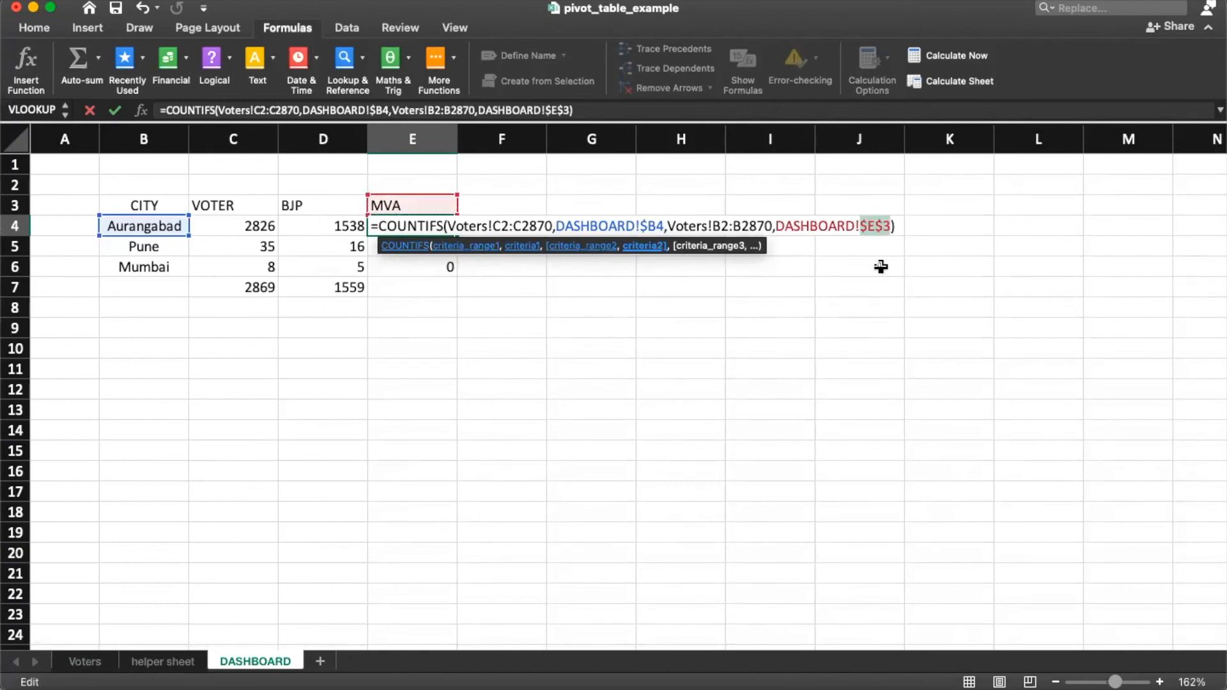
key("Return")
Step: Copy the MVA formula to E5:E6 and D7's SUM to E7, totalling 931
key("Up")
key("super+c")
key("shift+Down")
key("shift+Down")
key("super+v")
key("Down")
key("Down")
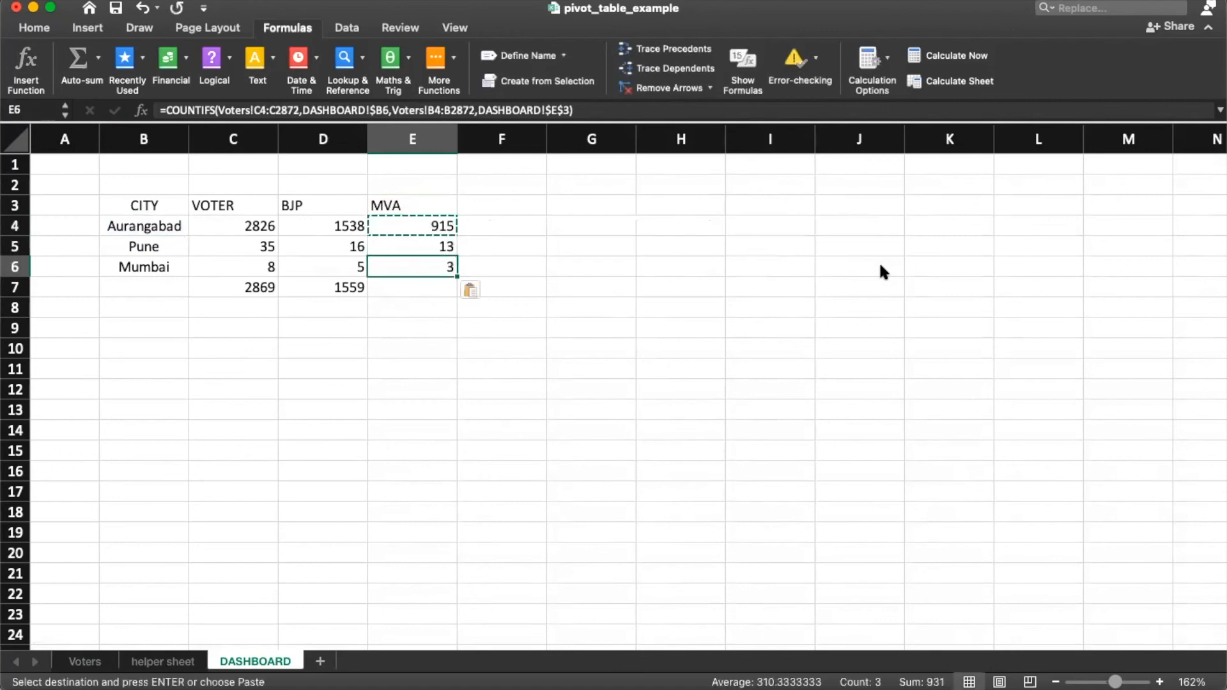
key("Left")
key("Down")
key("super+c")
key("Right")
key("super+v")
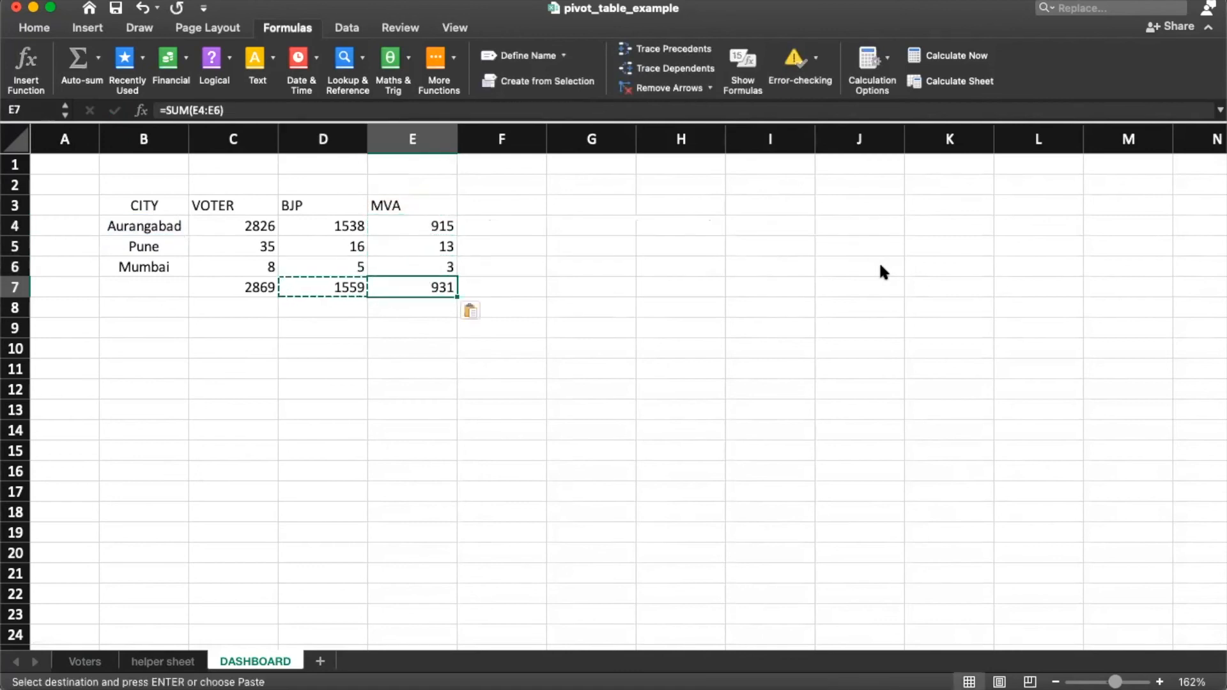
key("Left")
key("shift+Right")
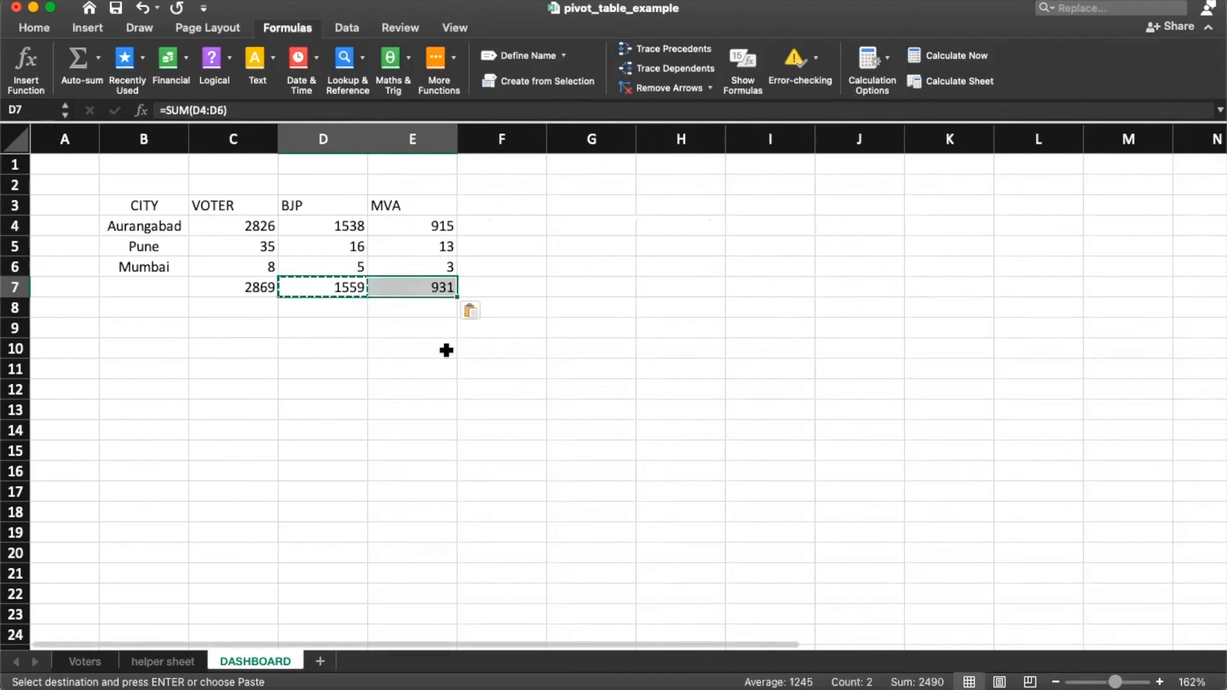
left_click(78, 665)
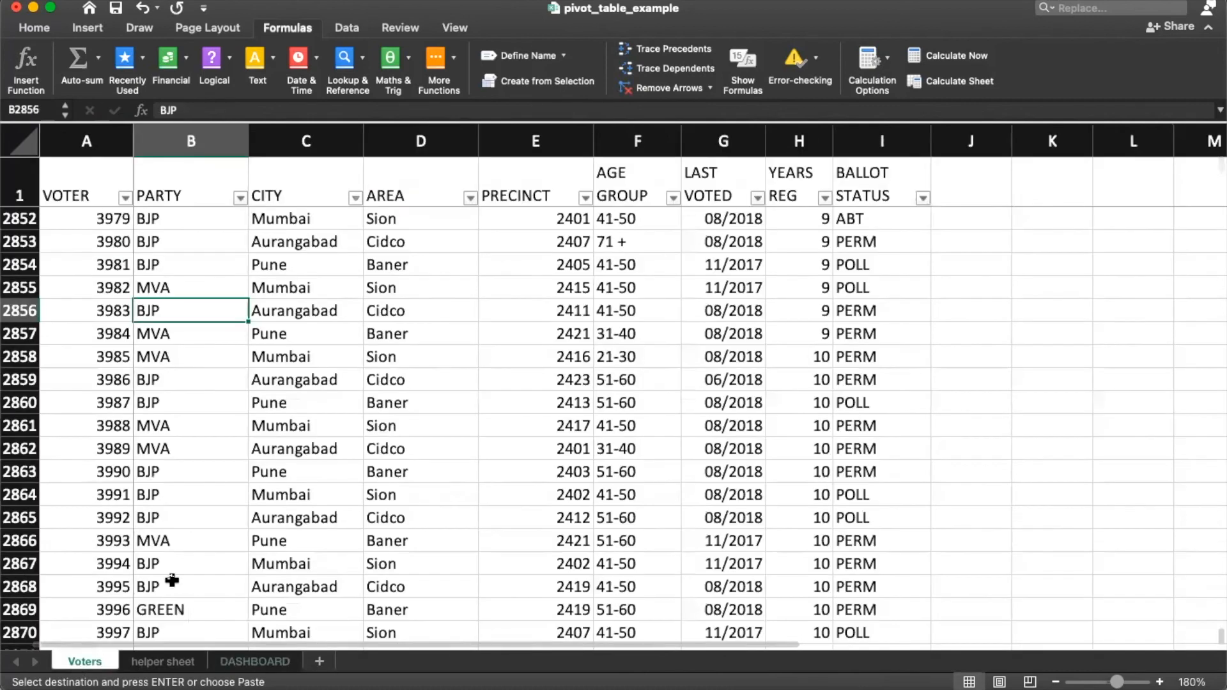
left_click(226, 424)
scroll(226, 424, "down", 1)
left_click(172, 574)
scroll(192, 537, "up", 5)
scroll(157, 505, "up", 3)
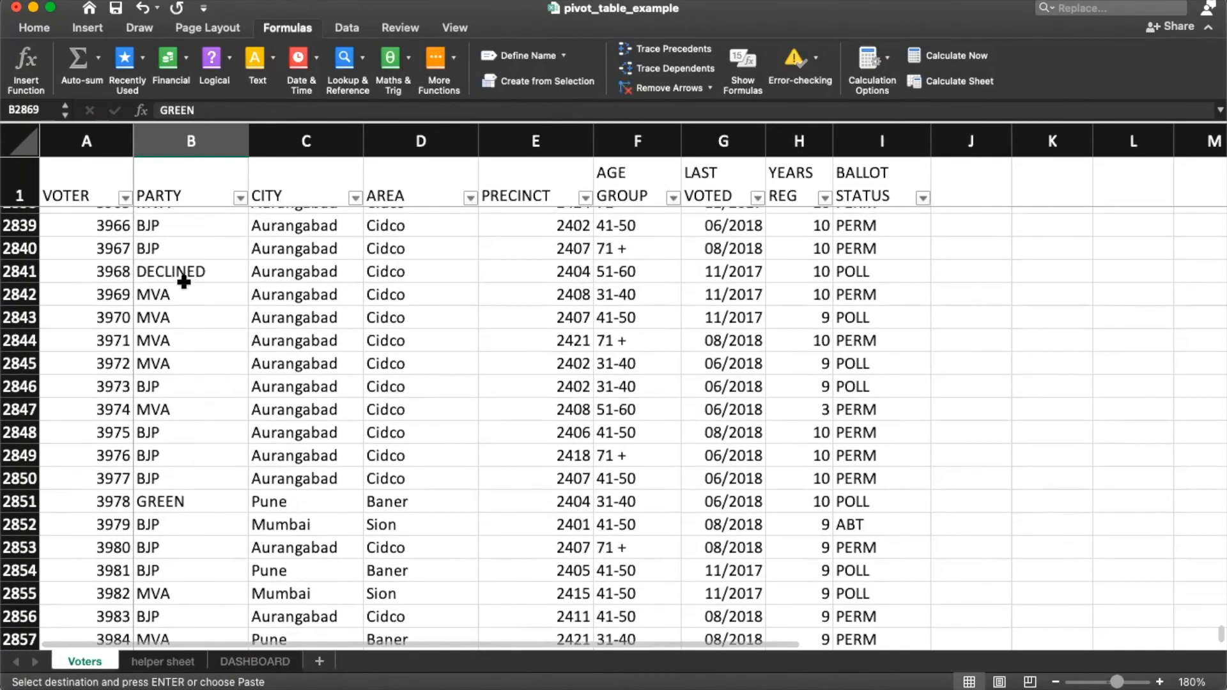
scroll(195, 345, "up", 1)
left_click(186, 308)
scroll(203, 342, "up", 8)
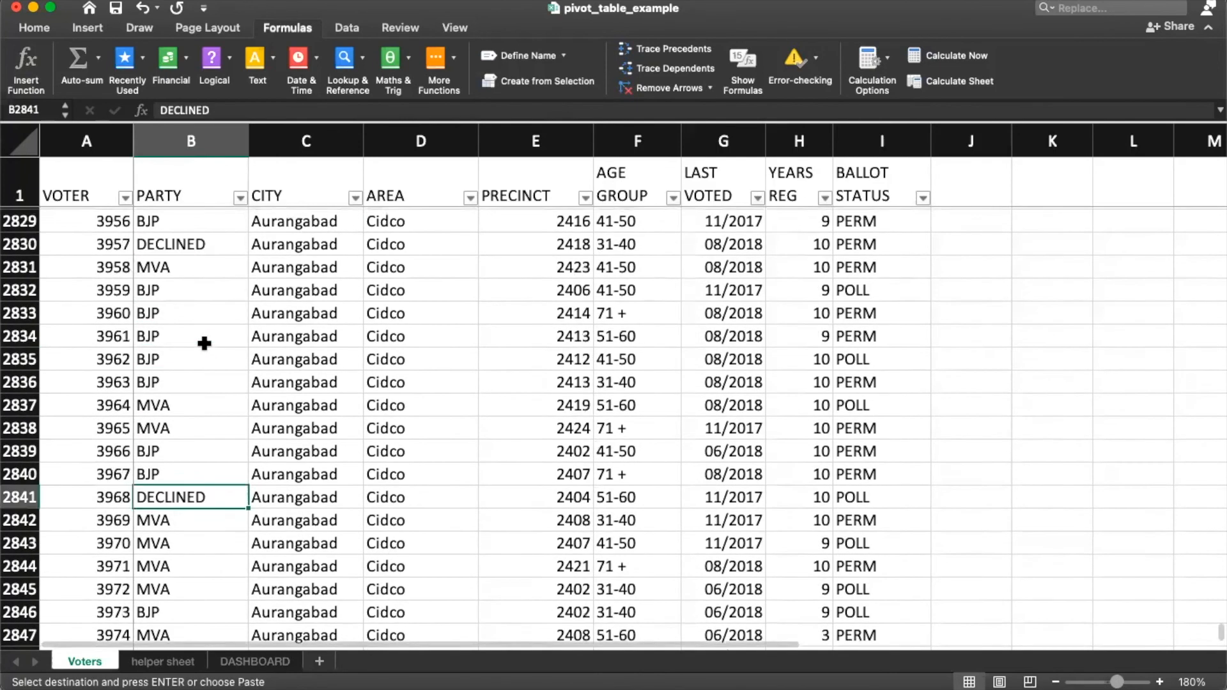
scroll(210, 381, "up", 5)
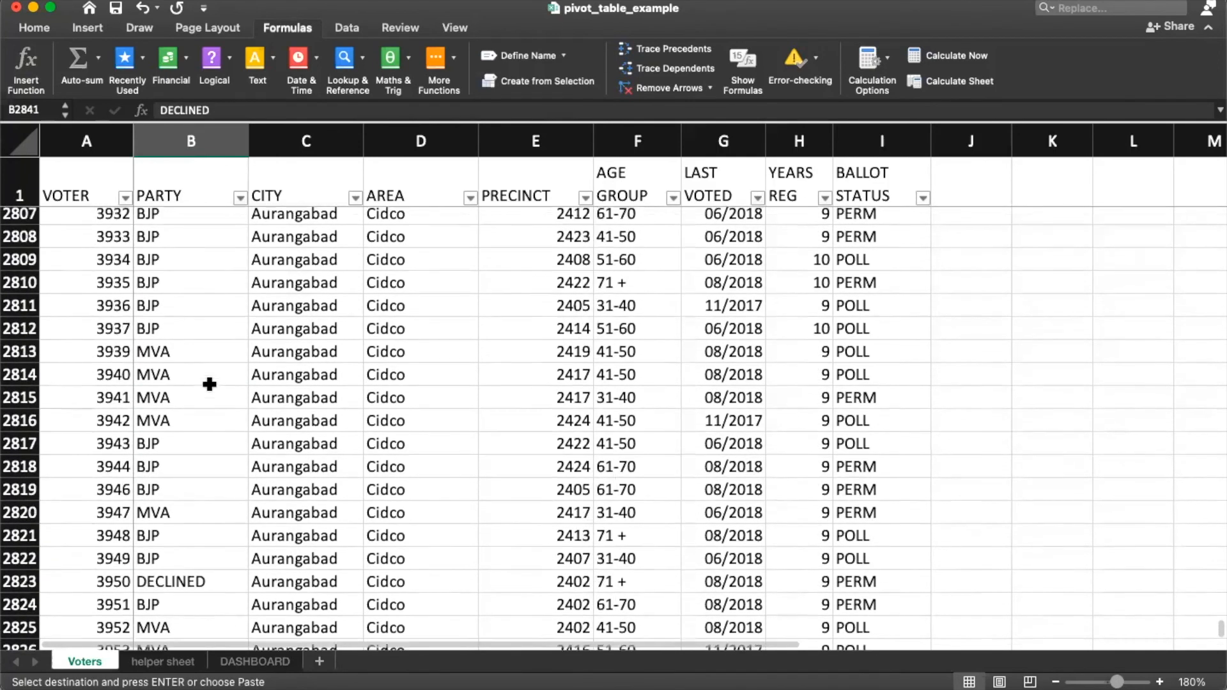
left_click(239, 197)
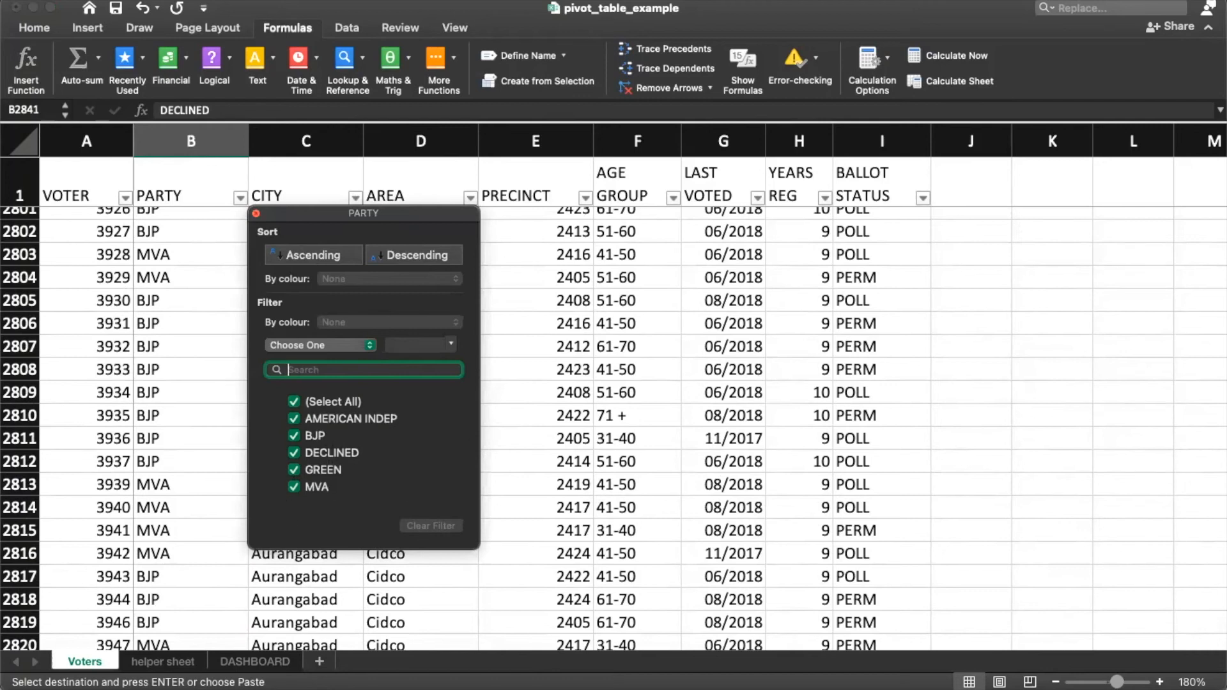
left_click(346, 688)
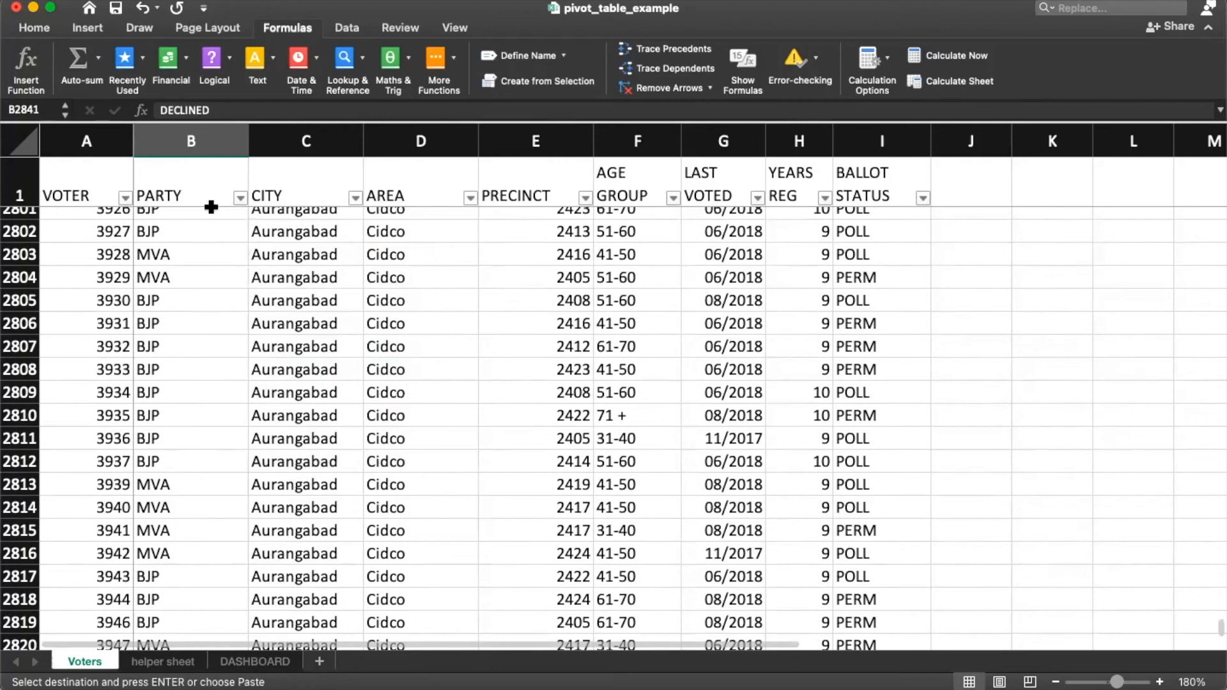
left_click(240, 198)
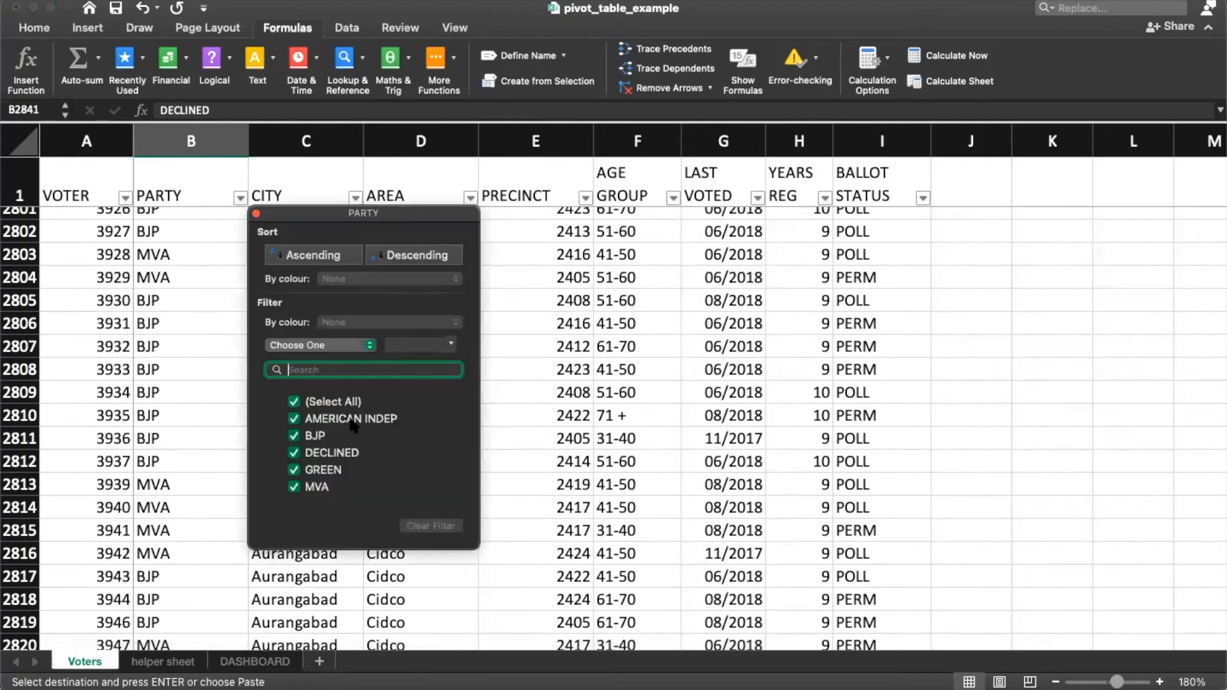
left_click(486, 502)
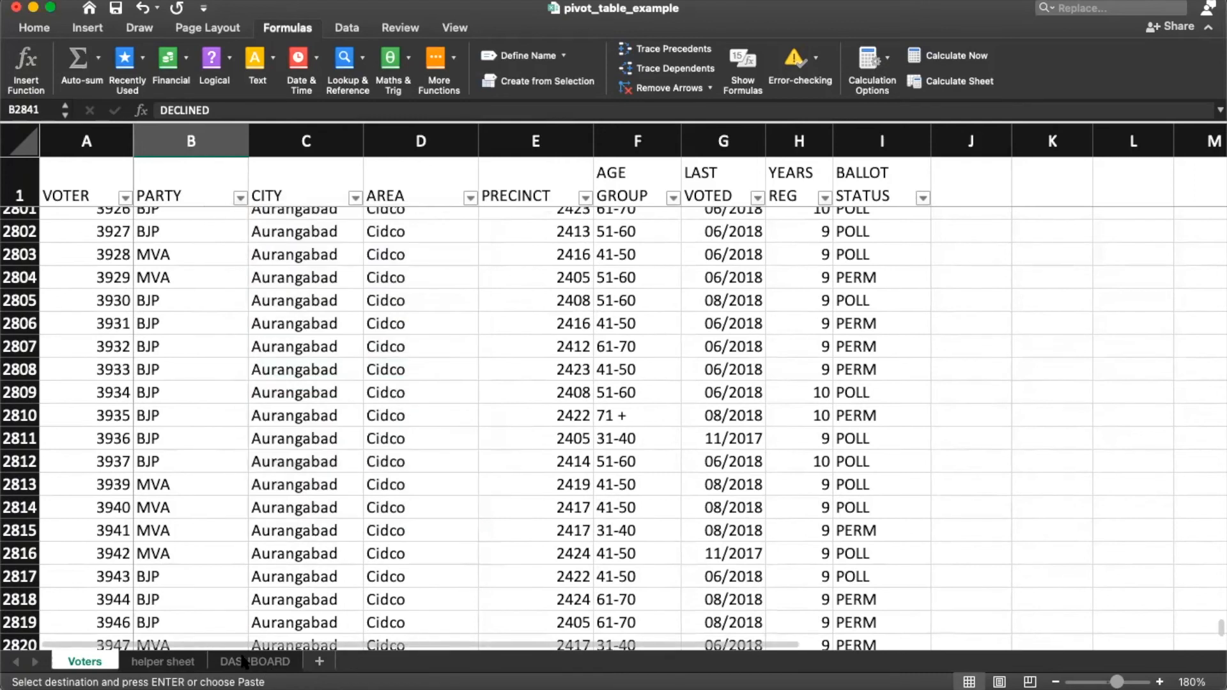
left_click(254, 661)
left_click(497, 202)
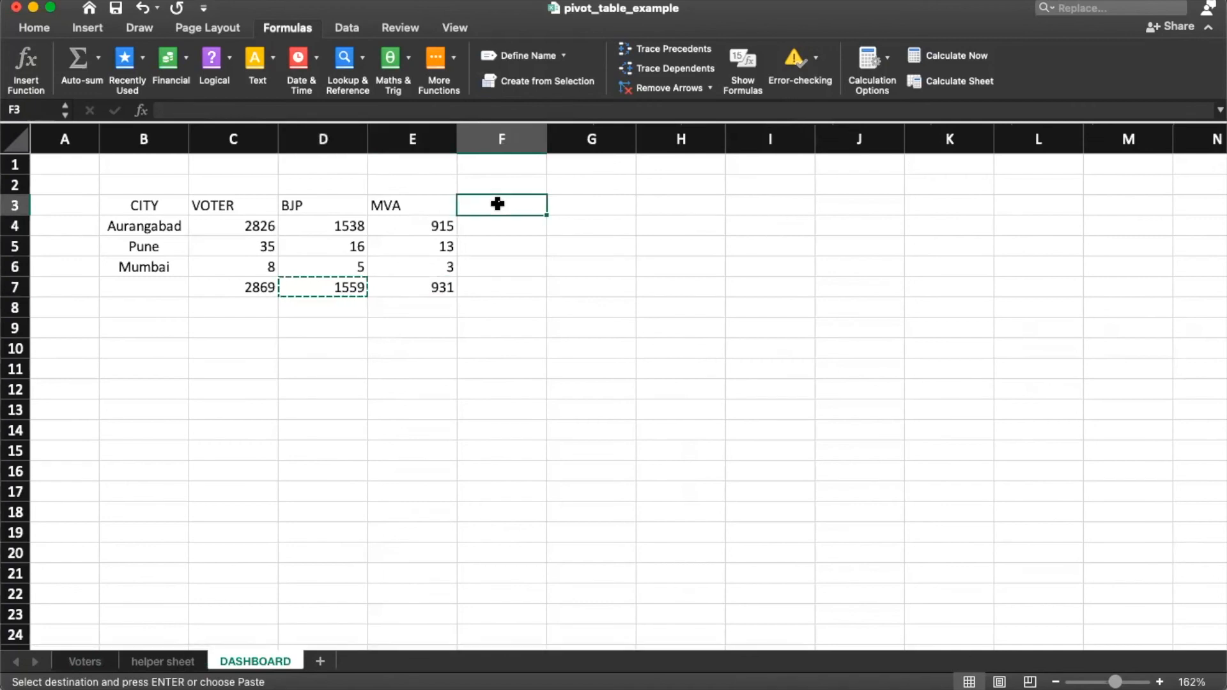
Step: Enter the headings AMERICAN IN, GREEN and DECLINED in F3, G3 and H3
type("ame")
key("BackSpace")
key("BackSpace")
key("BackSpace")
key("BackSpace")
key("BackSpace")
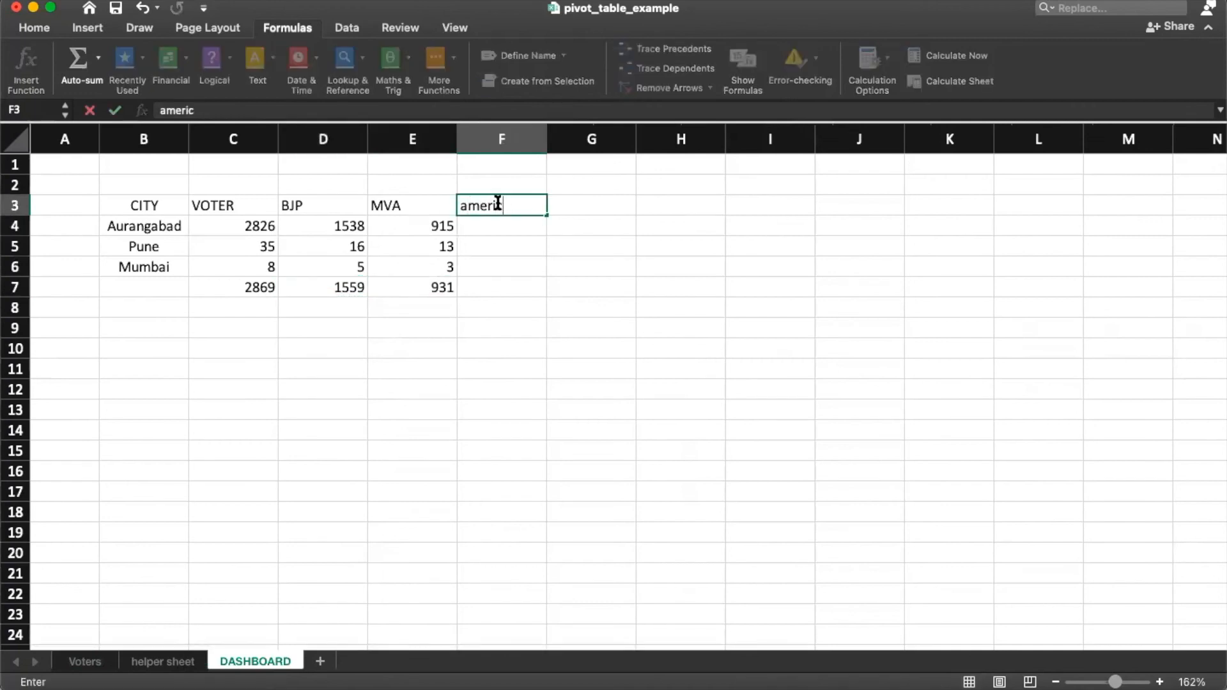
type("AMERICAN INDEP")
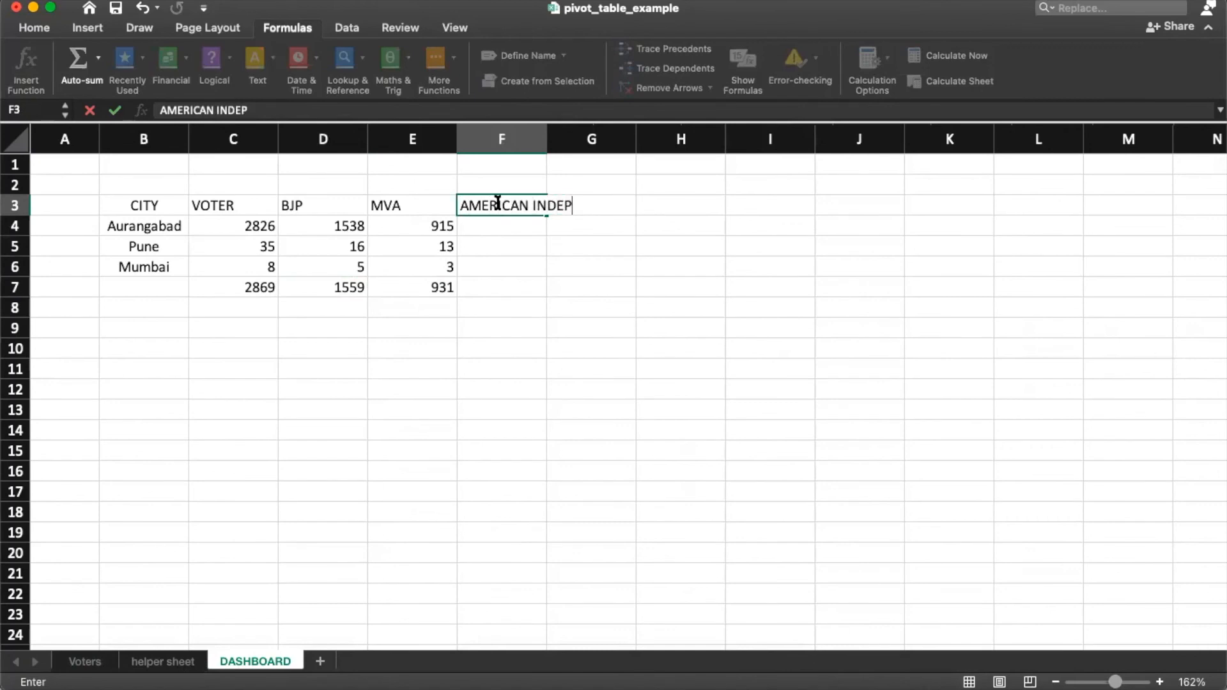
key("Tab")
type("GREEN")
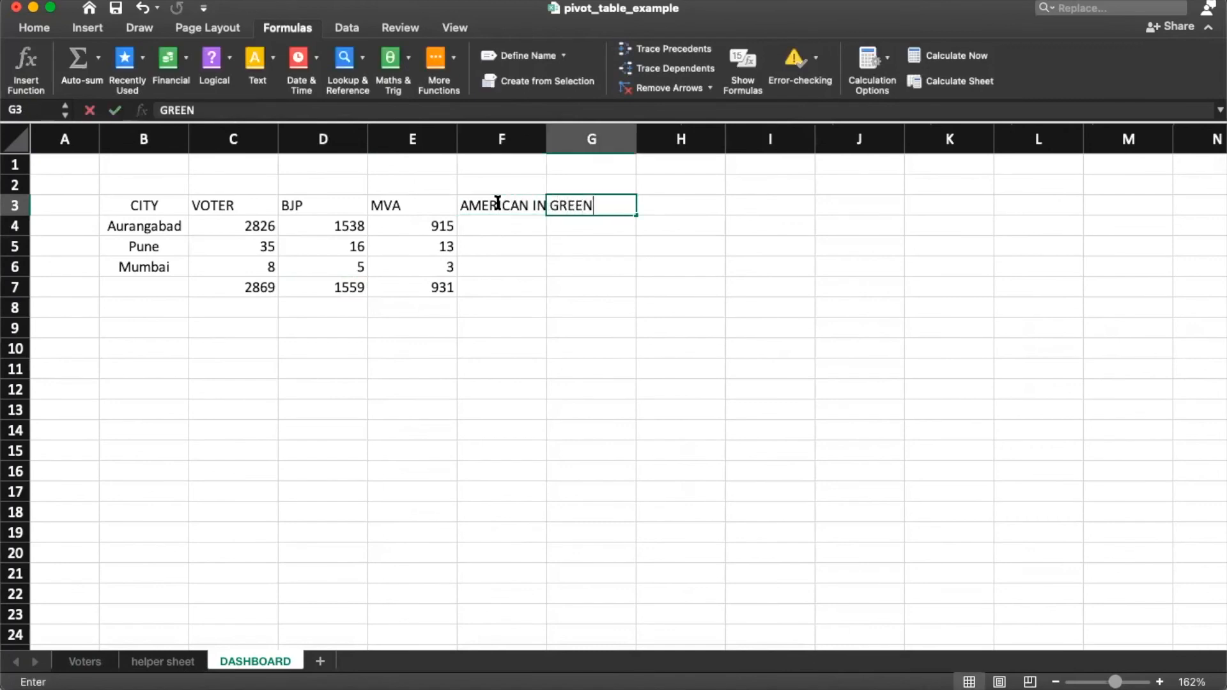
key("Tab")
type("DECLINED")
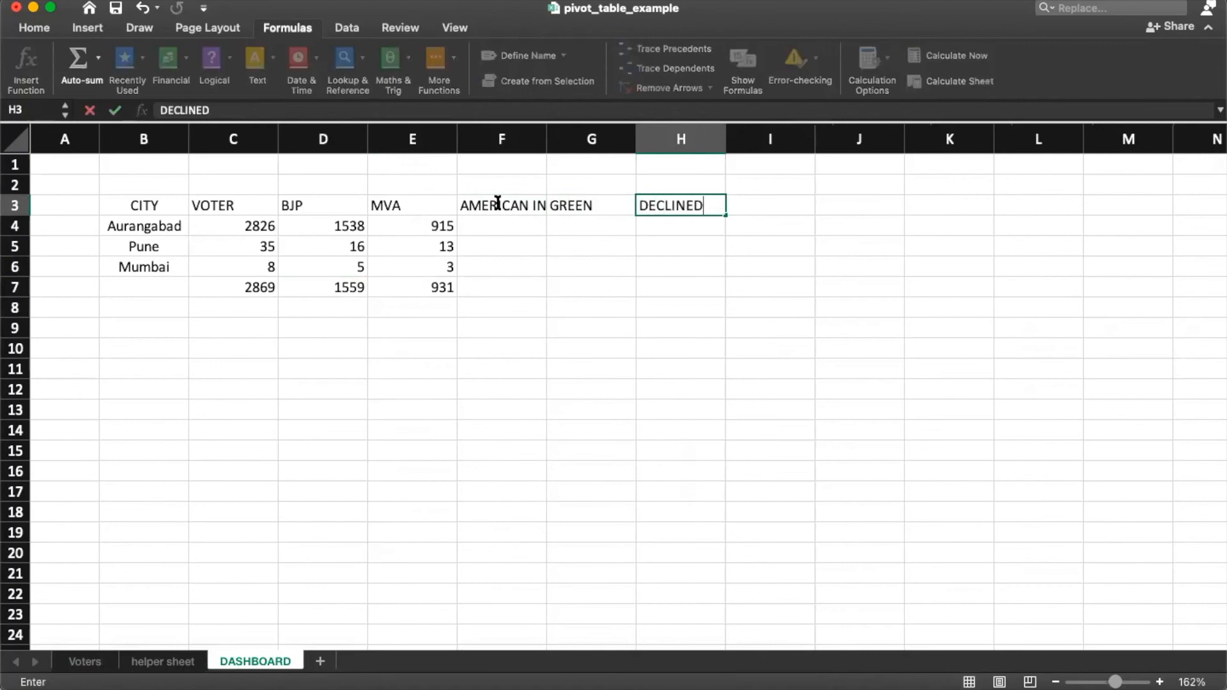
key("Return")
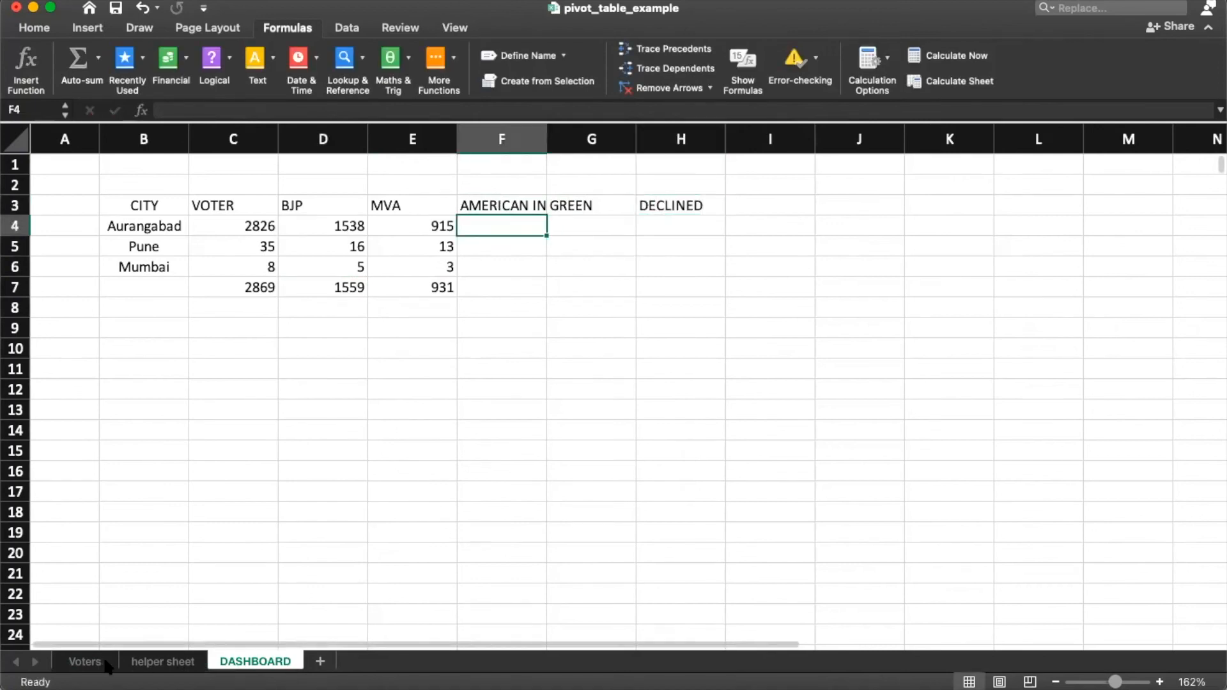
Step: Check the party values listed in the Voters sheet's PARTY filter
left_click(85, 661)
scroll(203, 535, "down", 3)
left_click_drag(202, 477, 203, 544)
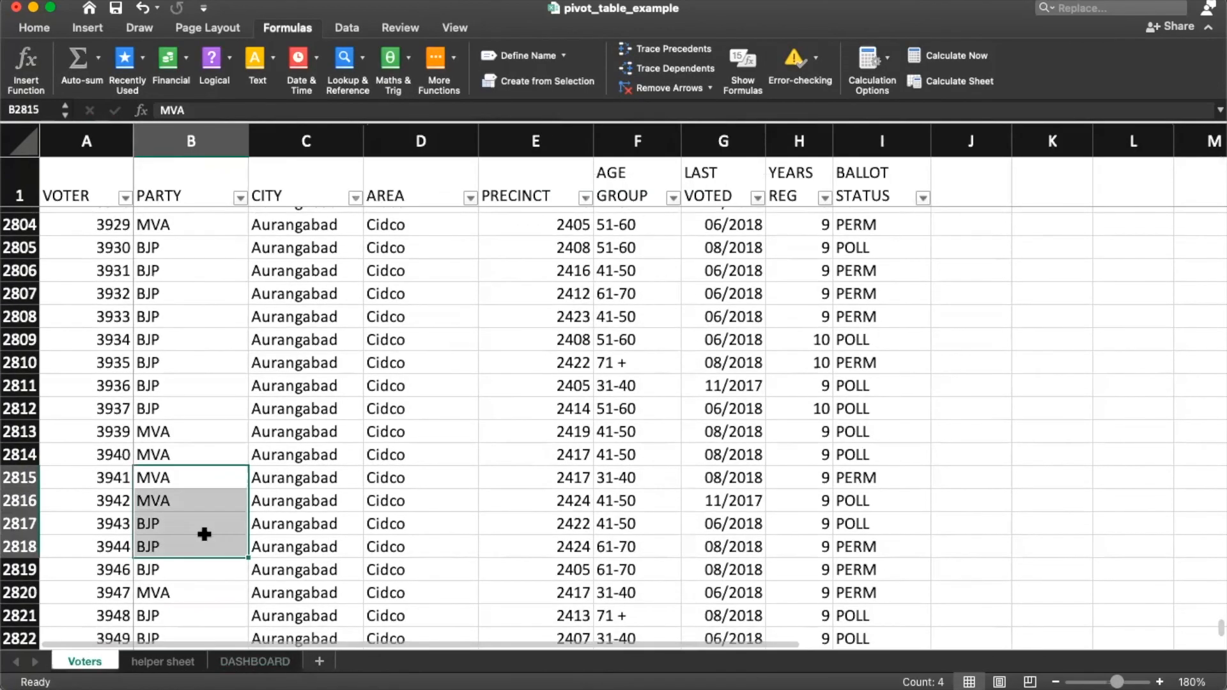
left_click(240, 198)
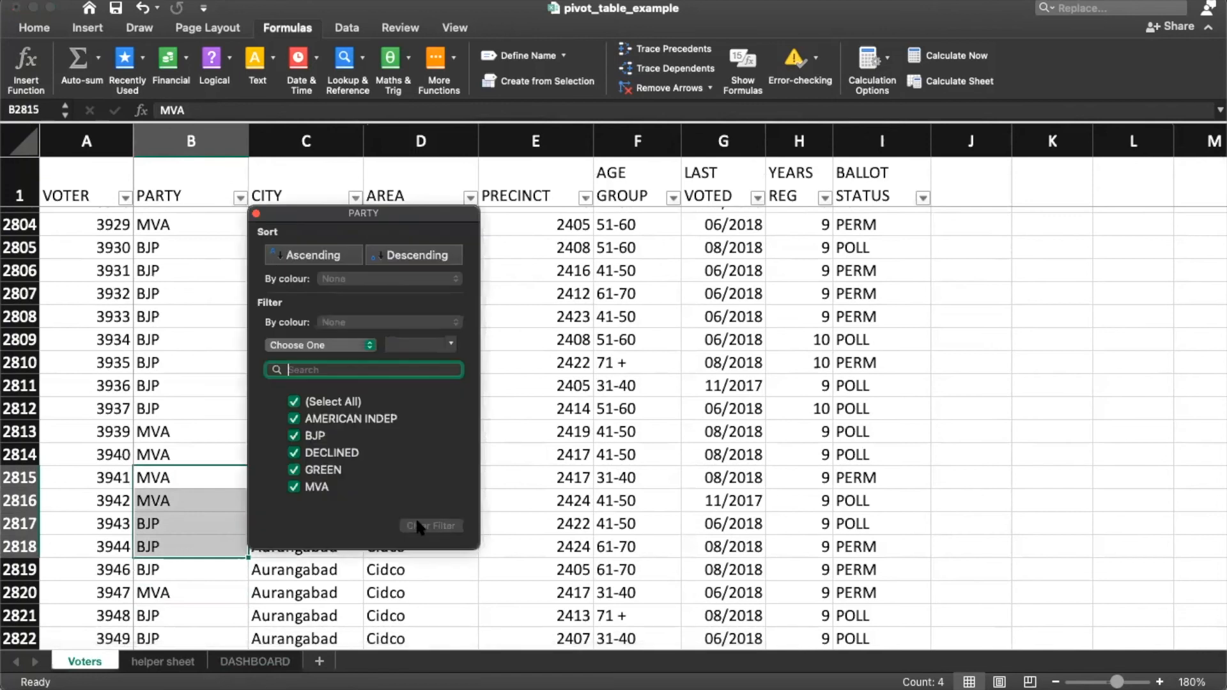
left_click(256, 213)
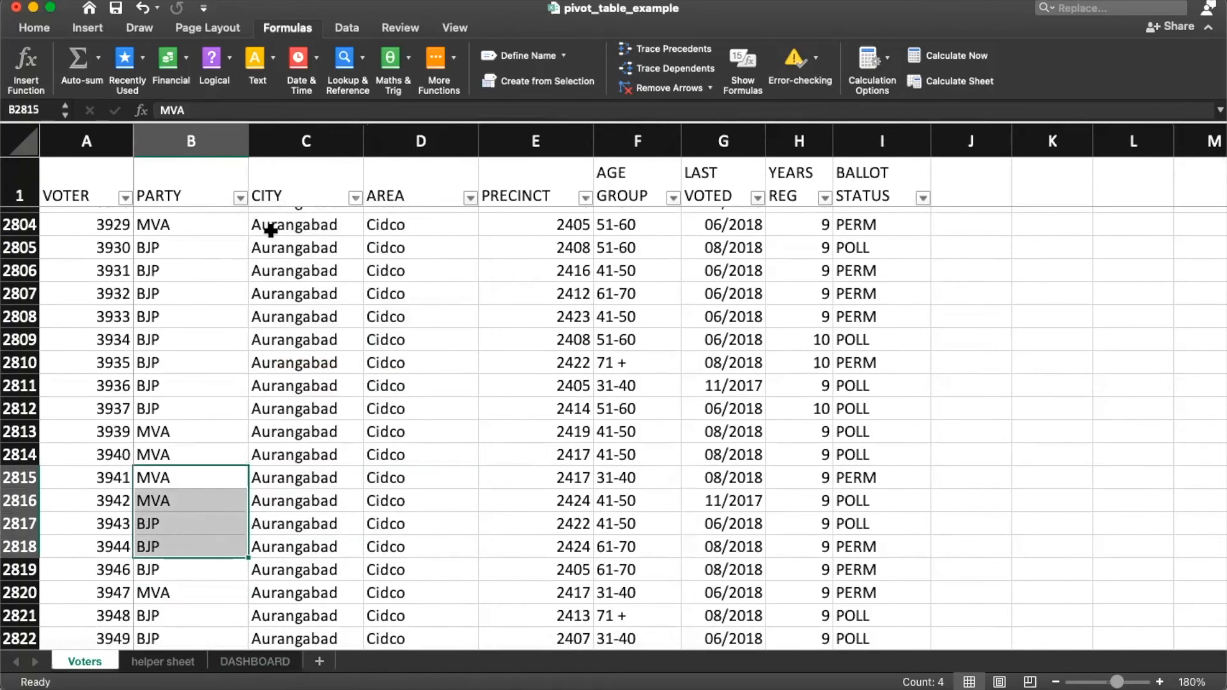
left_click(240, 198)
left_click(206, 187)
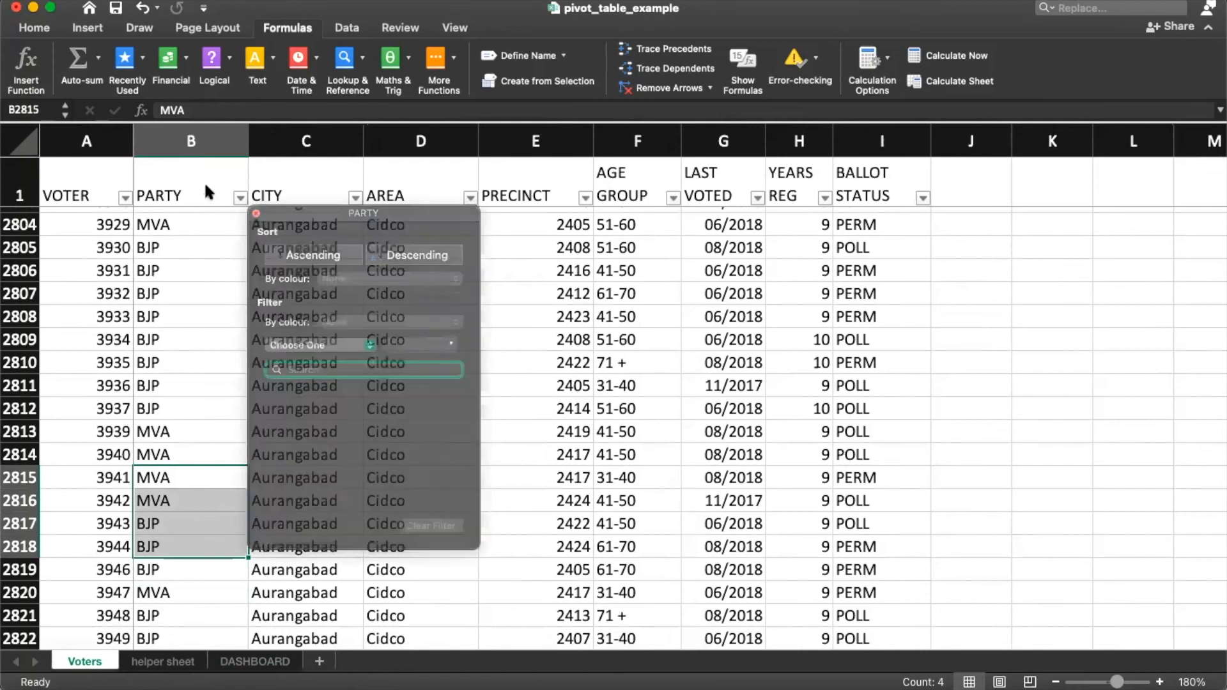
Step: Select the Voters headers, then return to DASHBOARD to edit E4's Aurangabad MVA formula
left_click_drag(53, 192, 330, 181)
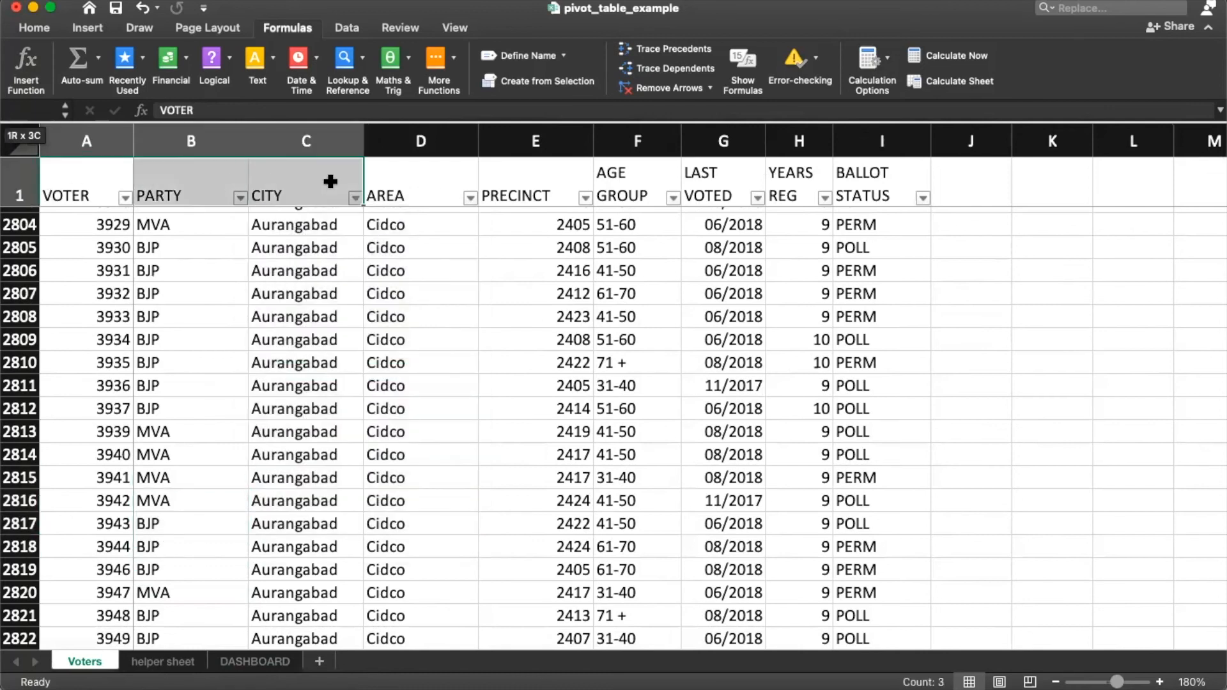
left_click(51, 32)
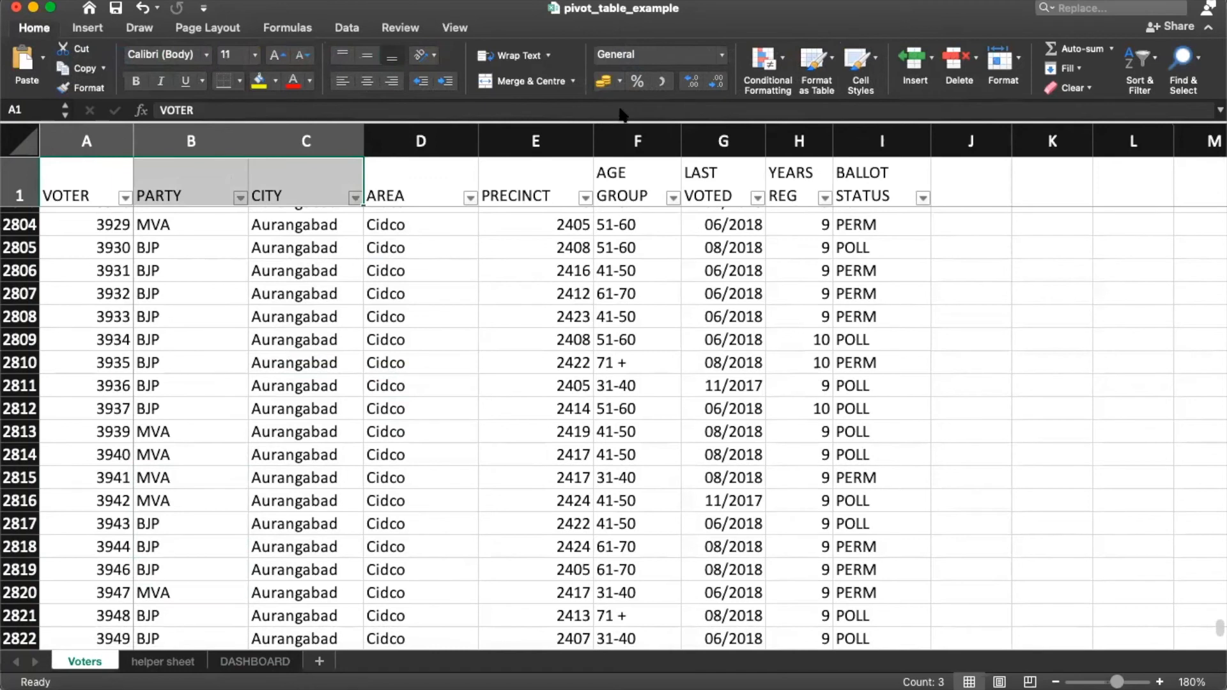
left_click(93, 28)
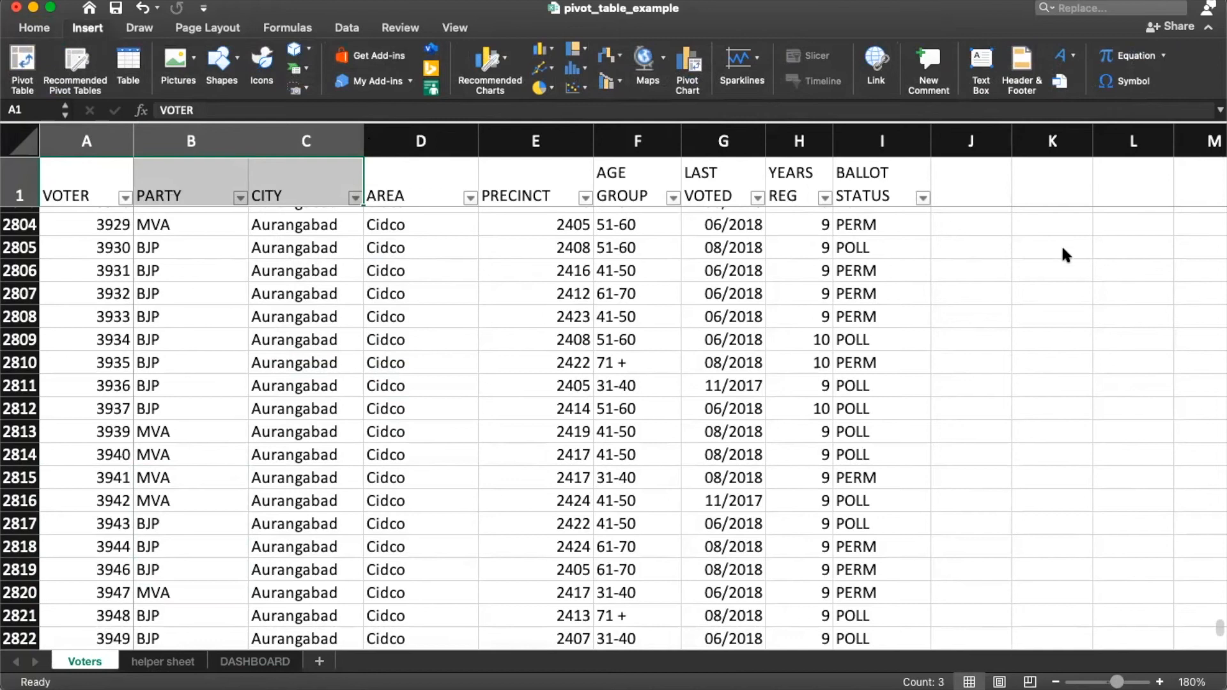
left_click(120, 223)
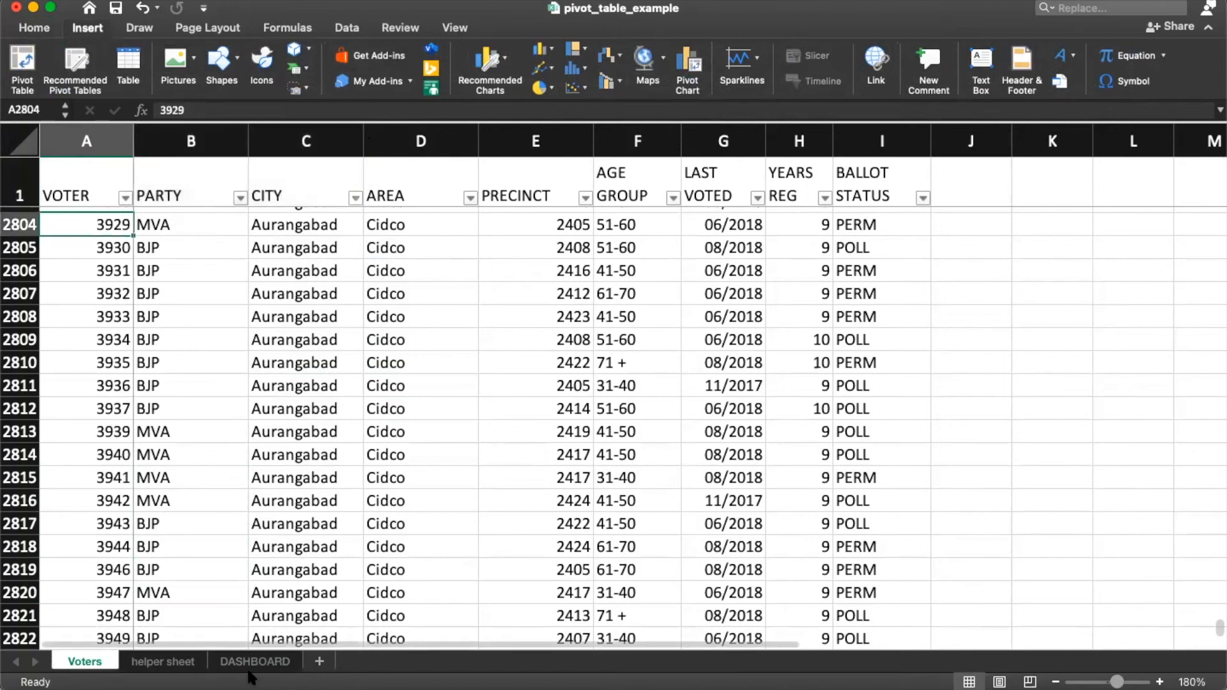
left_click(255, 661)
double_click(454, 226)
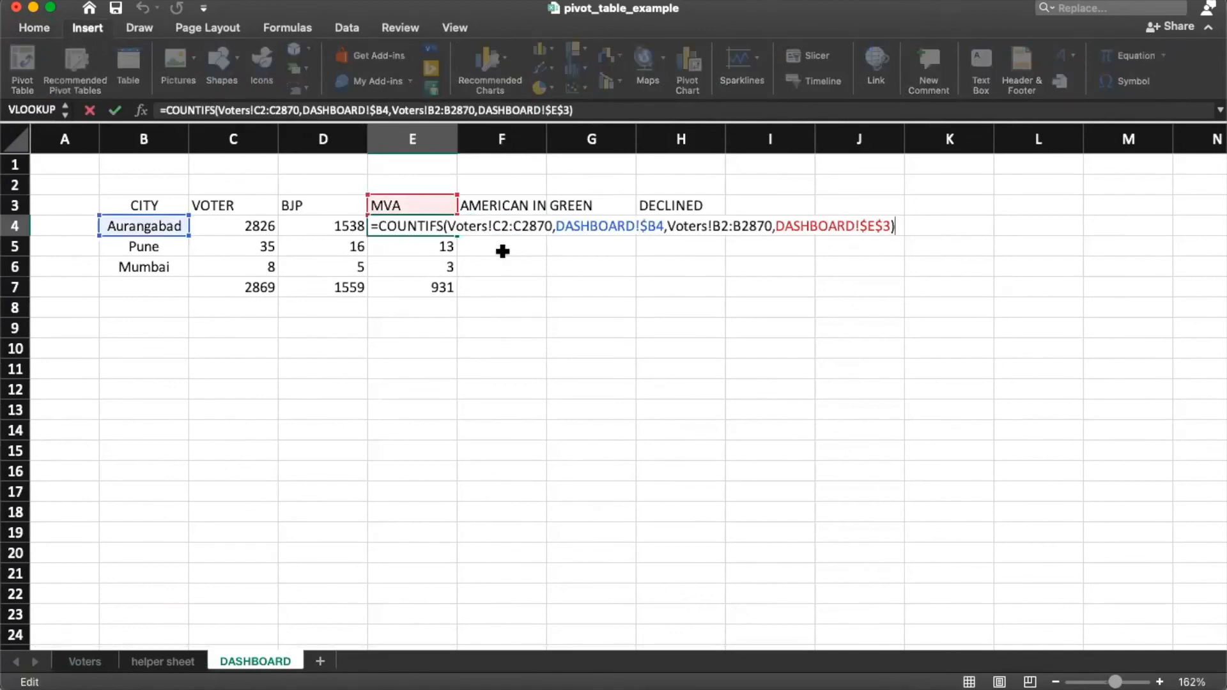
Step: Make E4's Voters ranges absolute: $C$2:$C$2870 and $B$2:$B$2870
left_click(493, 226)
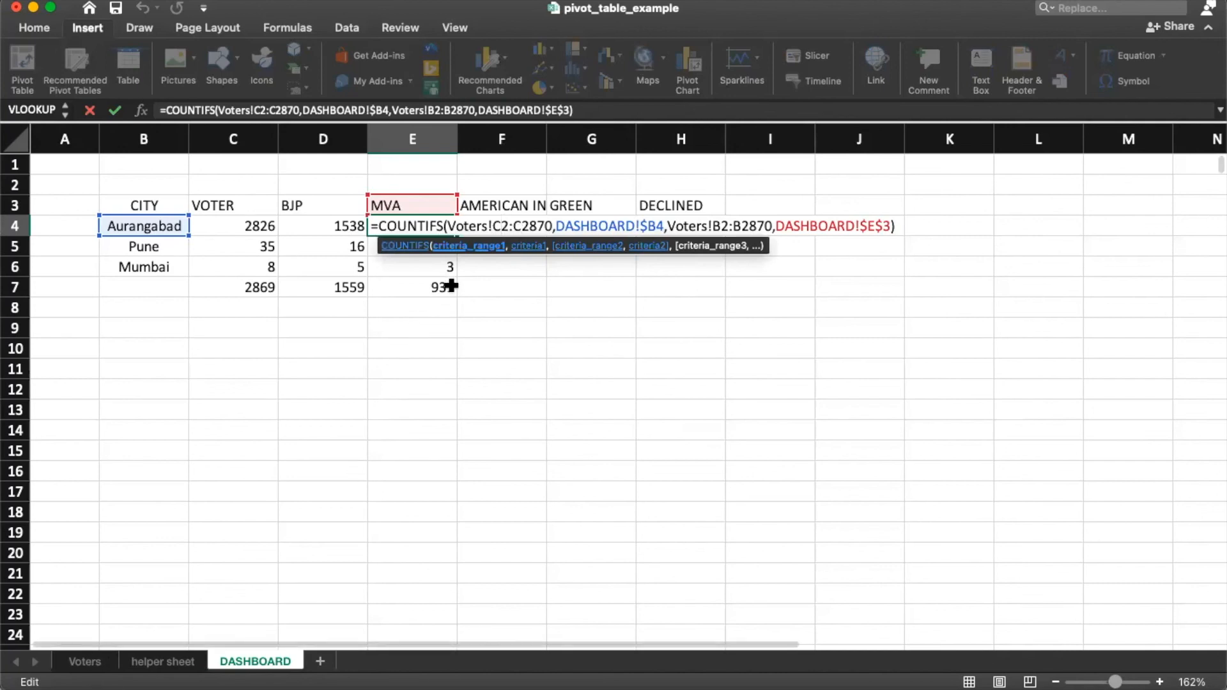
key("F4")
left_click(539, 227)
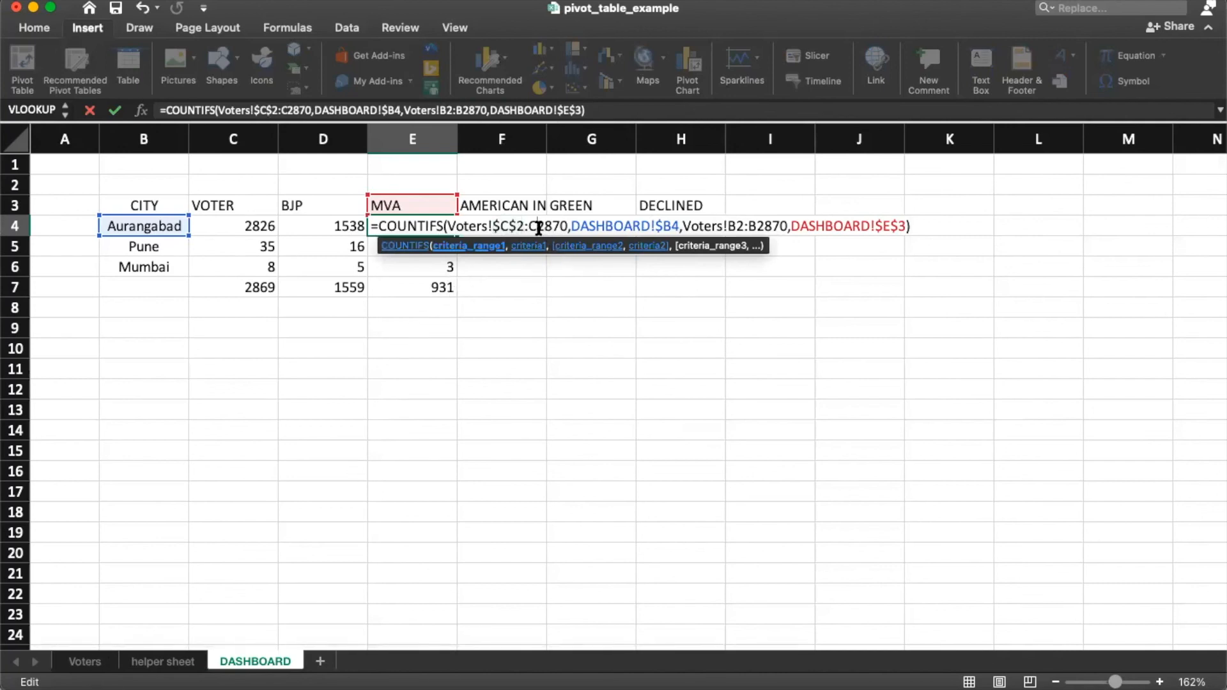
key("F4")
left_click(751, 227)
key("F4")
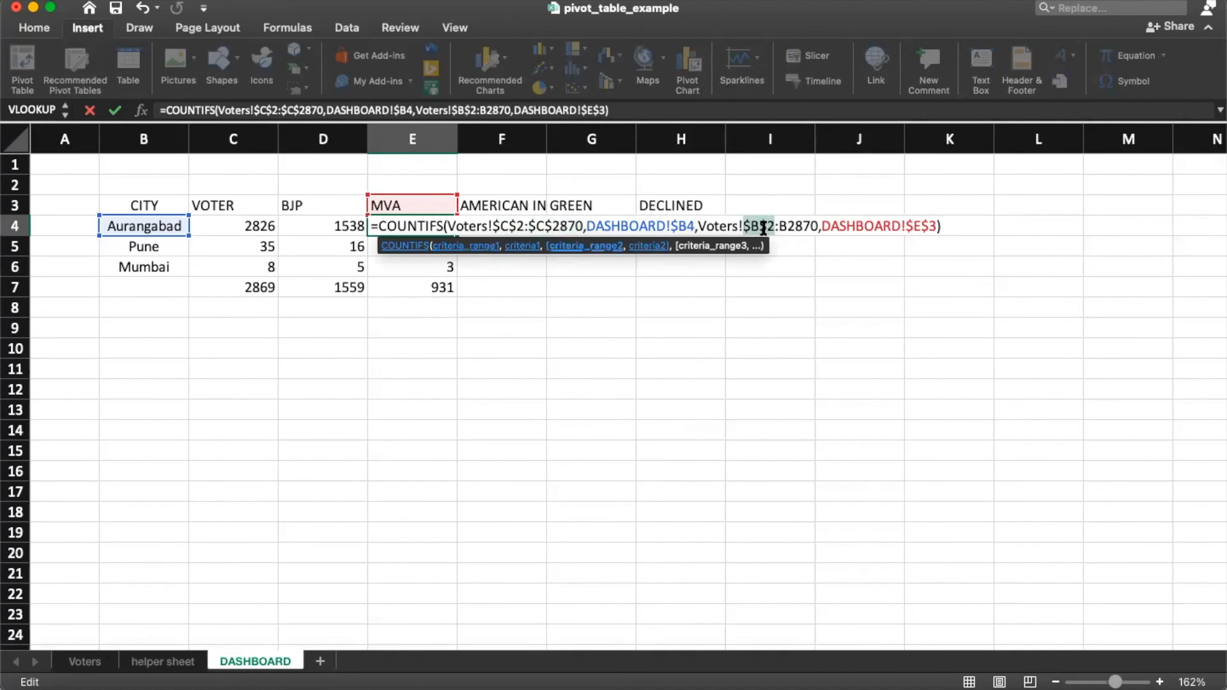
left_click(793, 229)
key("F4")
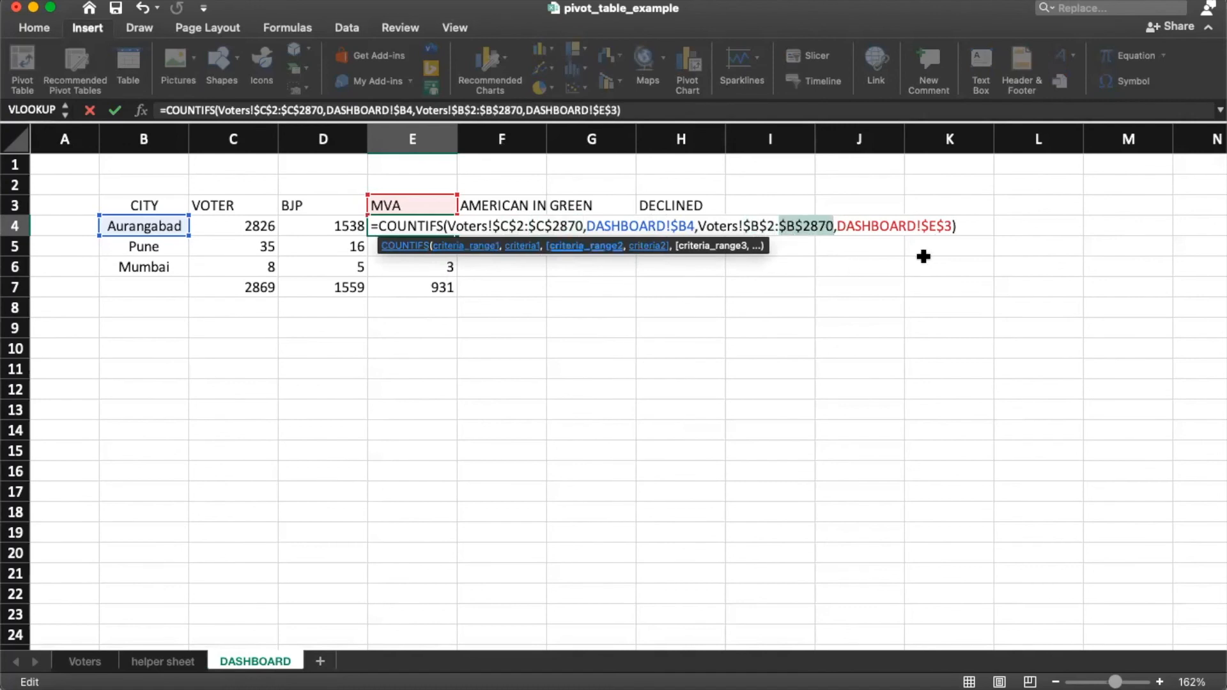
key("Return")
Step: Copy E4's COUNTIFS formula into F4:H6
key("Up")
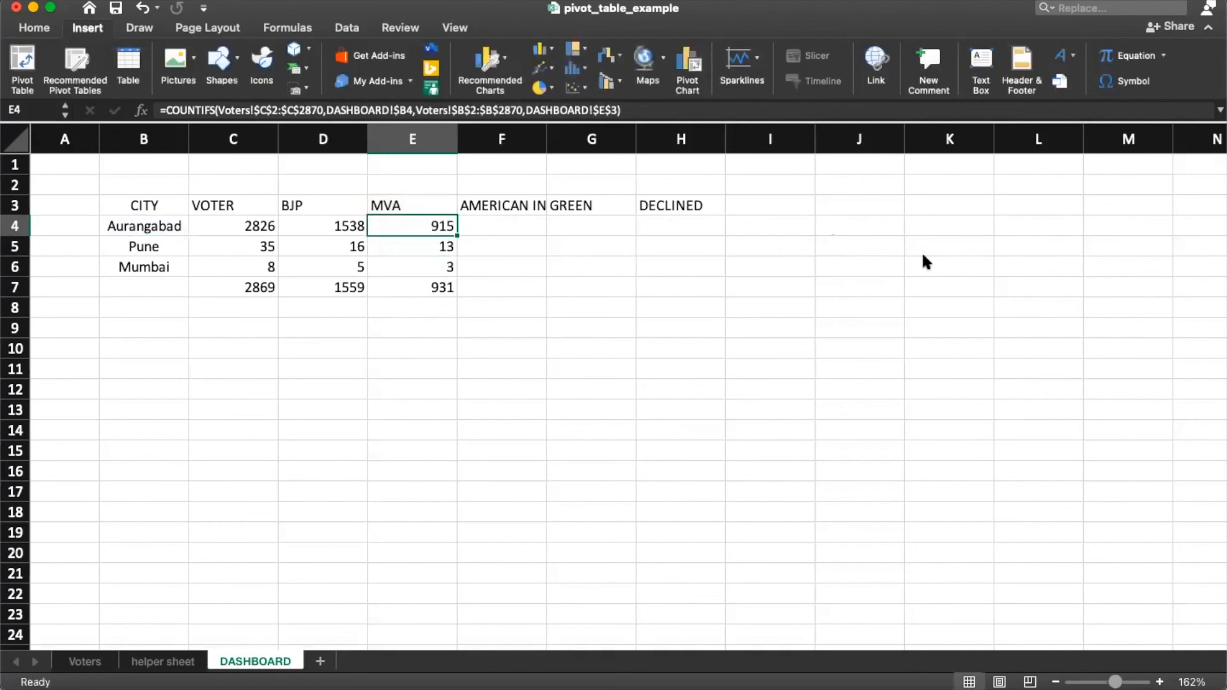
key("super+c")
key("Right")
key("shift+Right")
key("shift+Right")
key("shift+Down")
key("shift+Down")
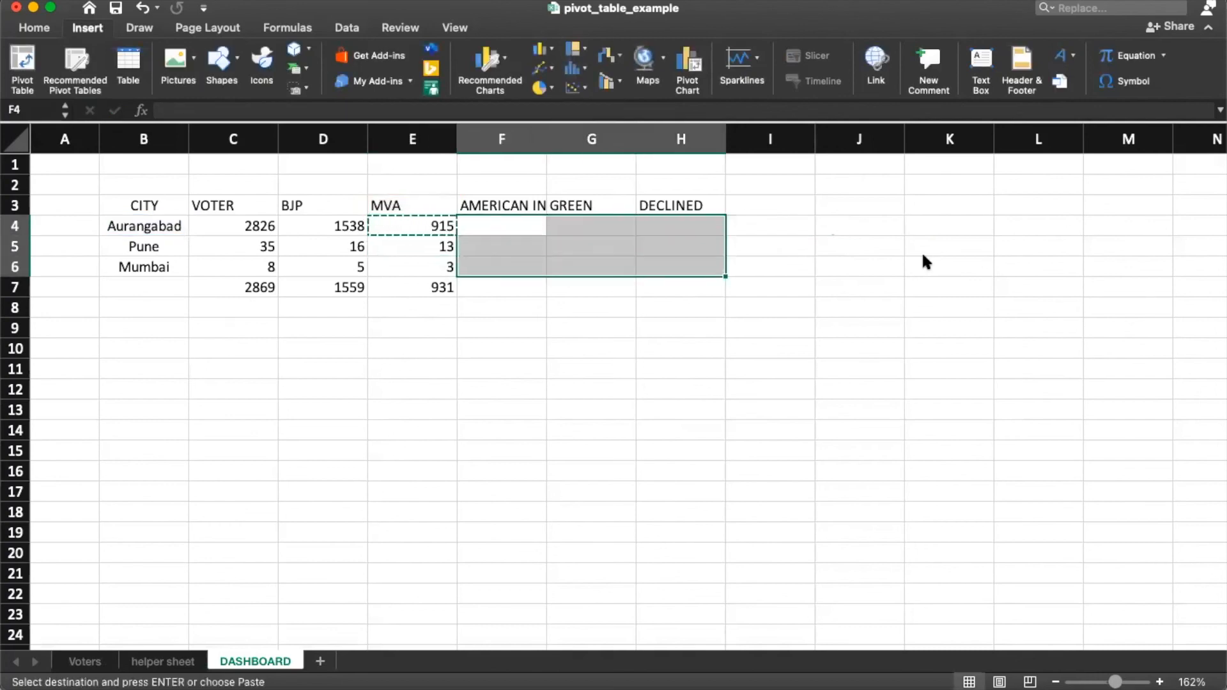
key("super+v")
key("Up")
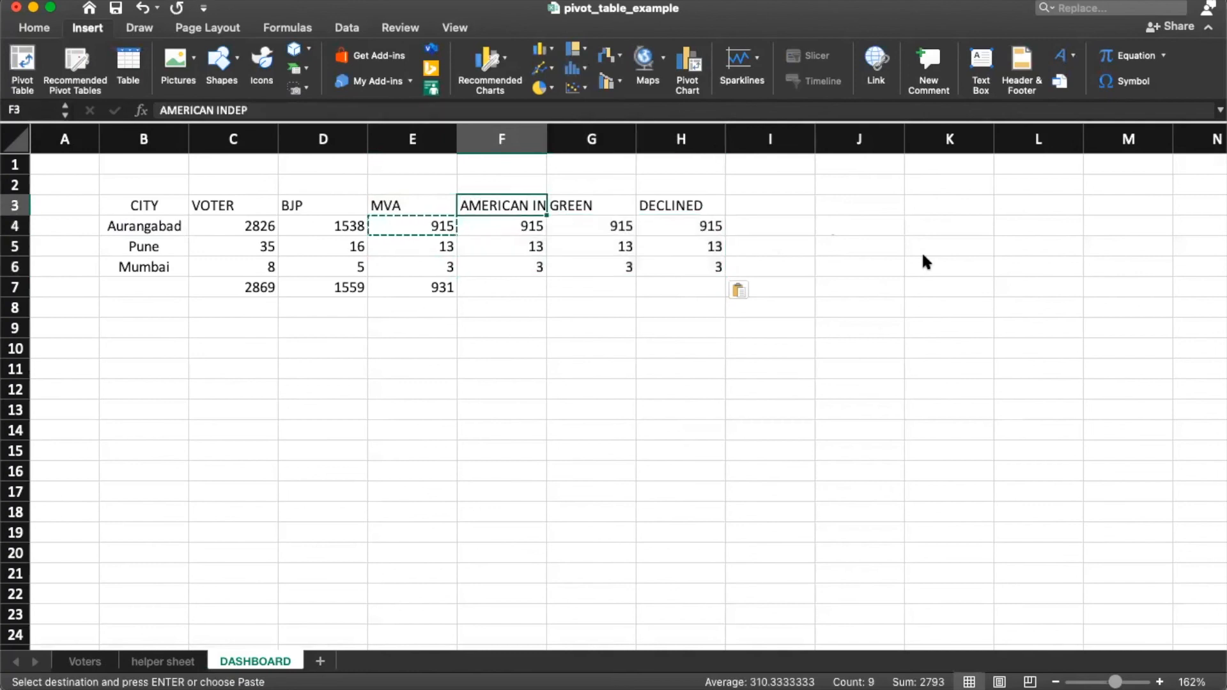
key("Down")
key("F2")
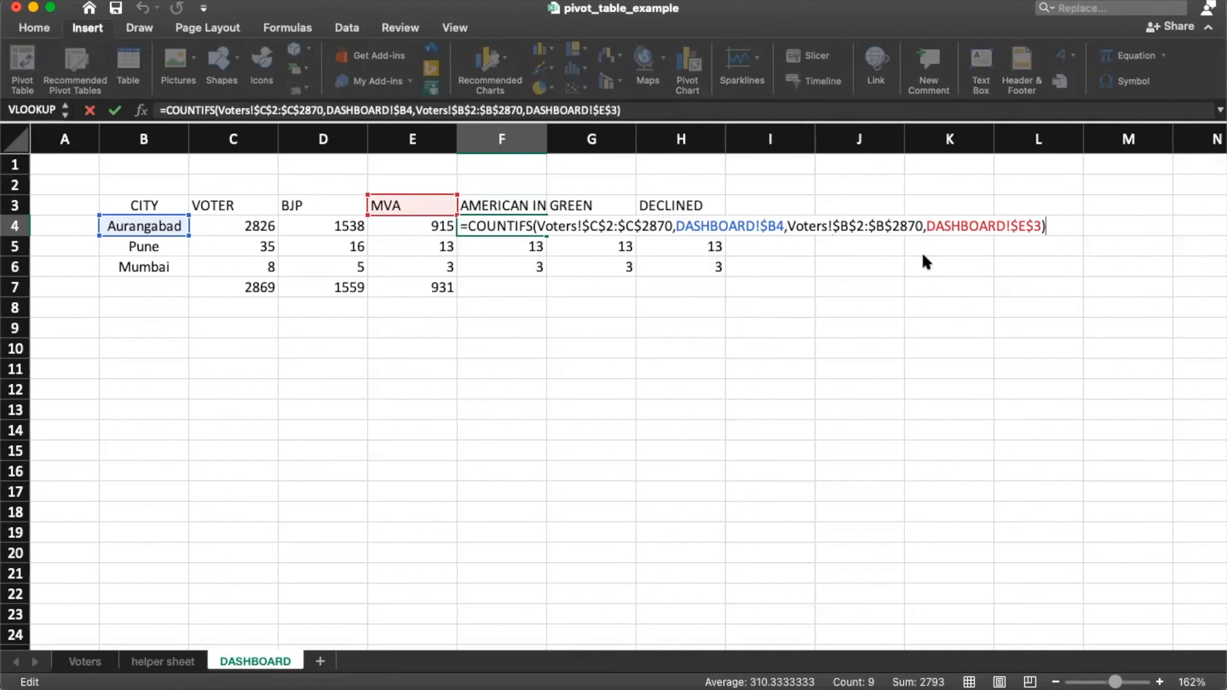
Step: Point F4's party criterion to $F$3 (AMERICAN IN) and fill it down to F6
left_click(1026, 226)
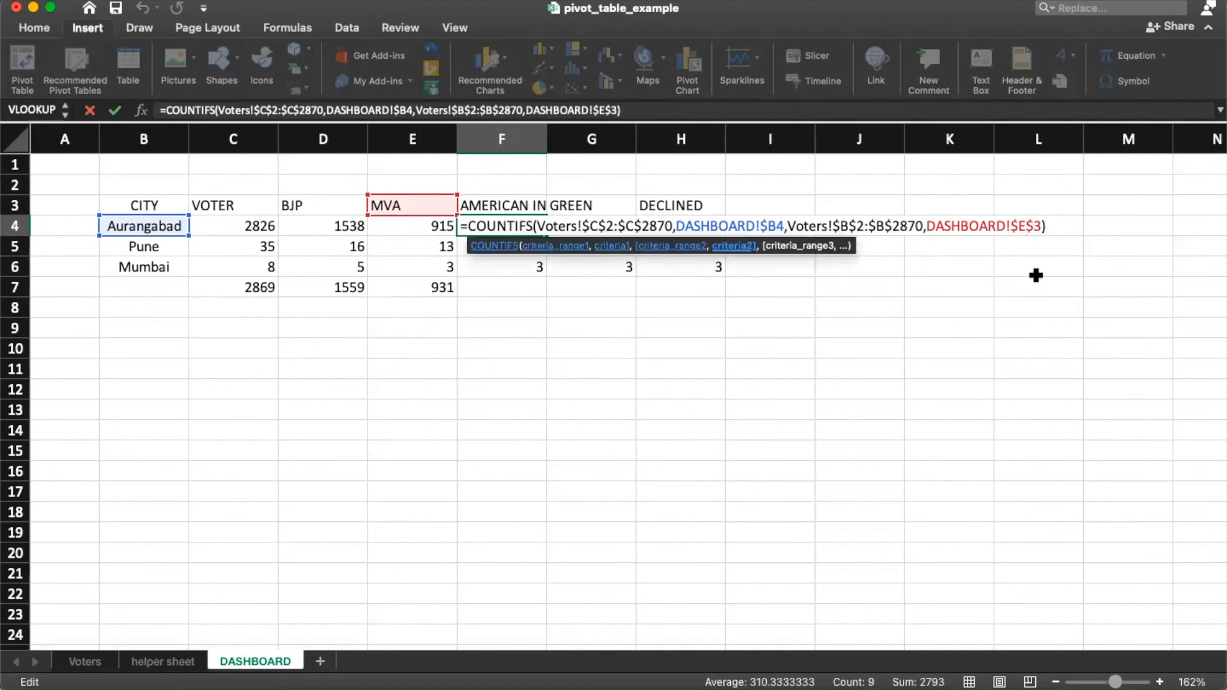
key("BackSpace")
type("F")
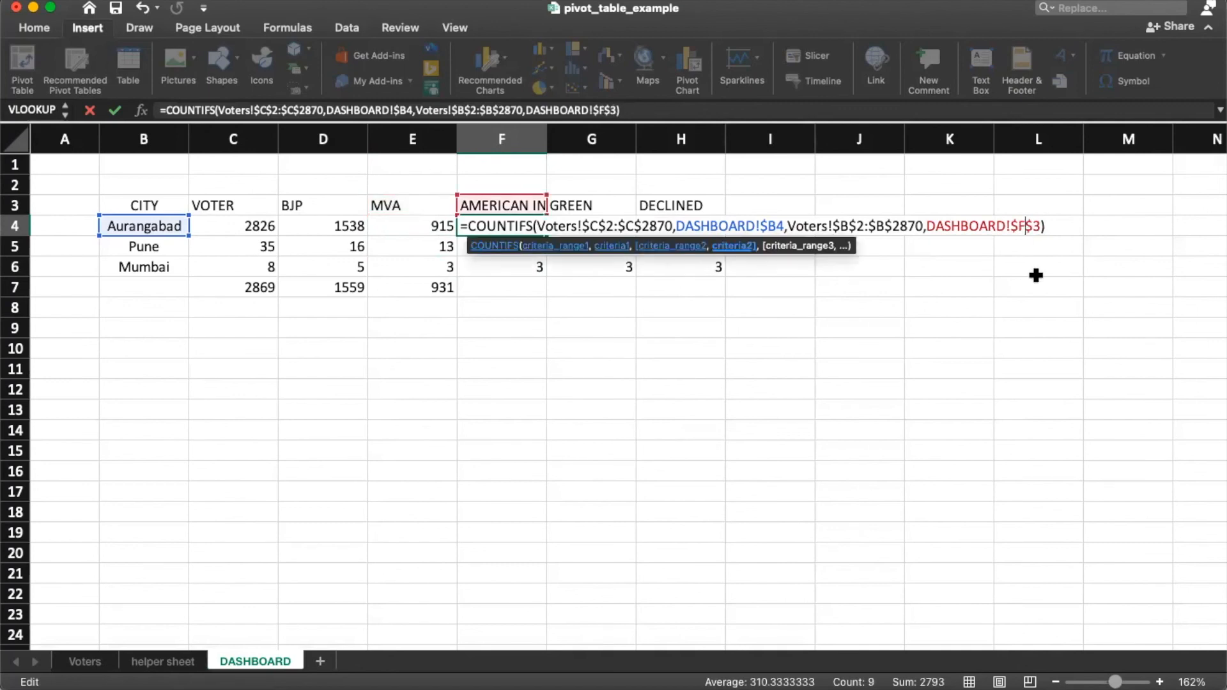
key("Return")
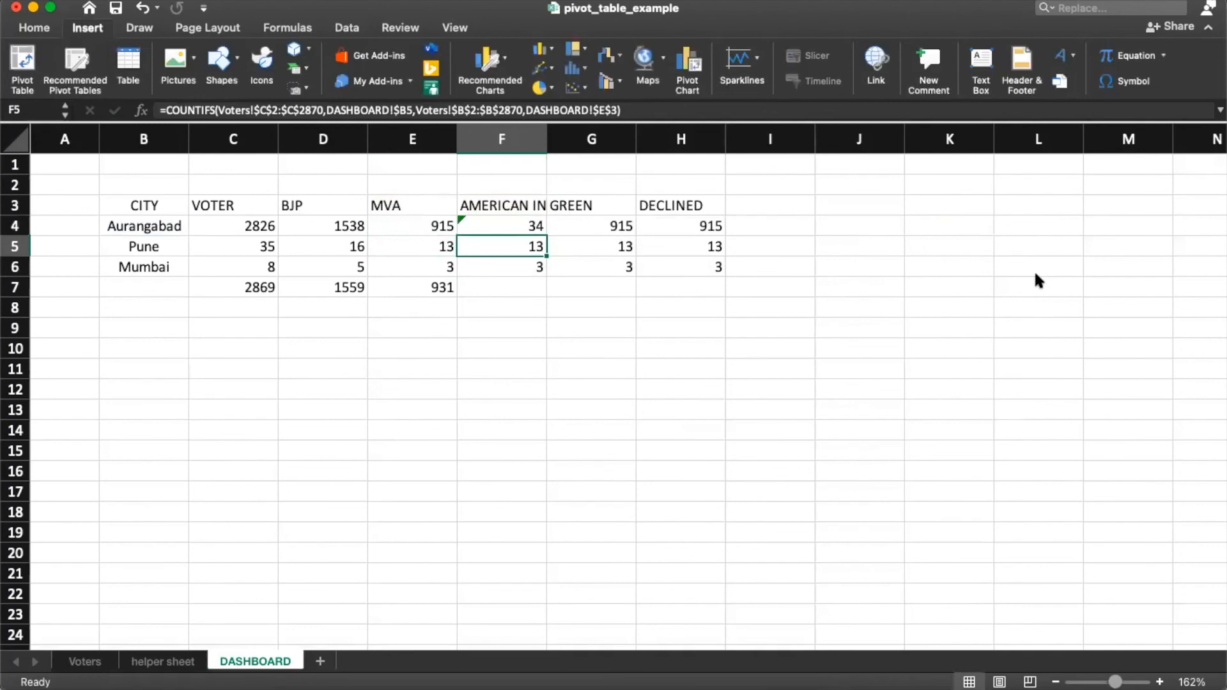
key("Up")
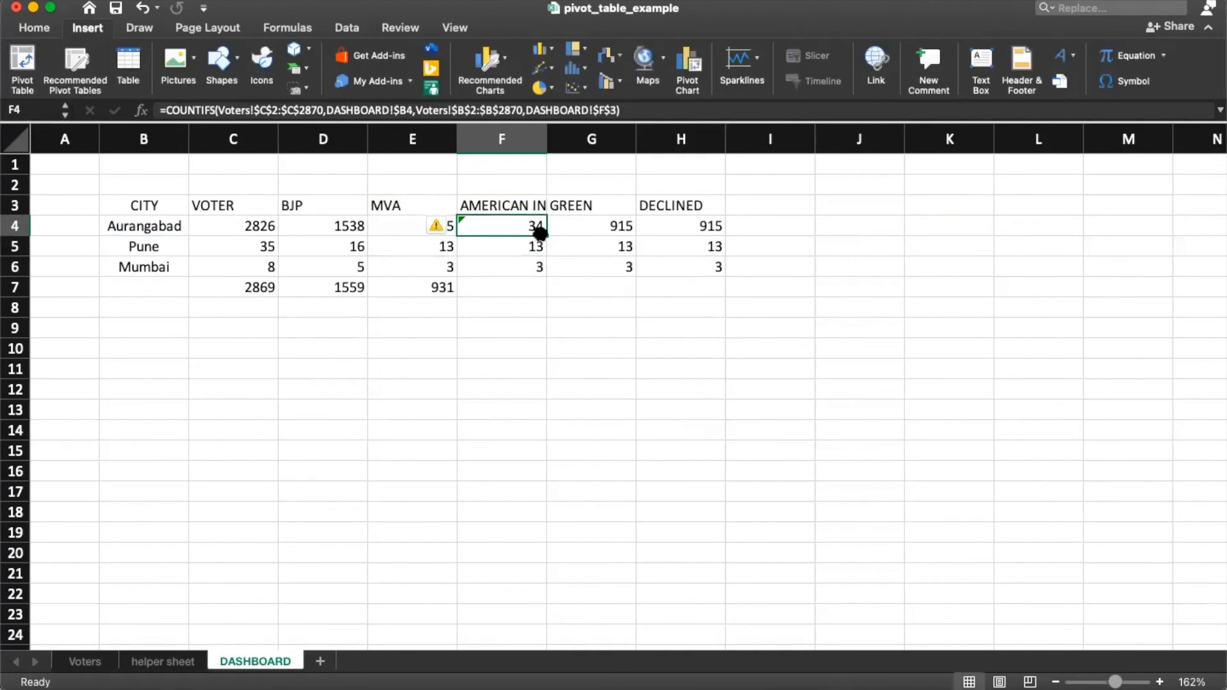
double_click(542, 234)
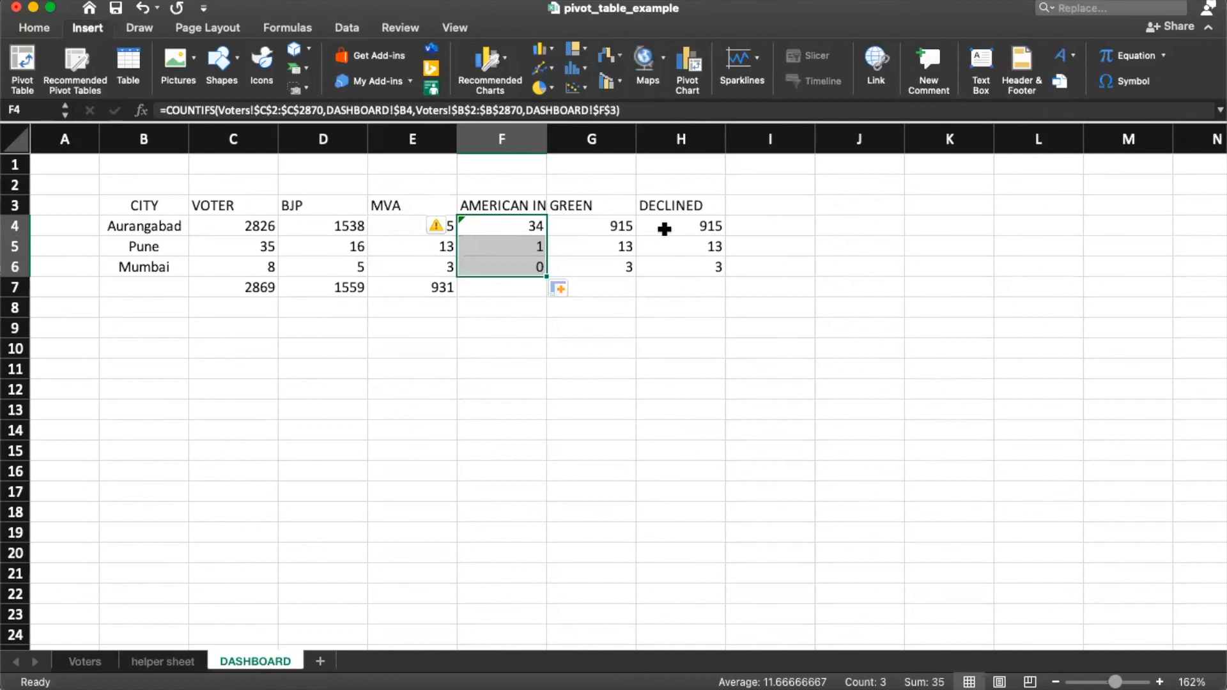
Step: Point G4's party criterion to $G$3 (GREEN) and fill it down to G6
double_click(612, 226)
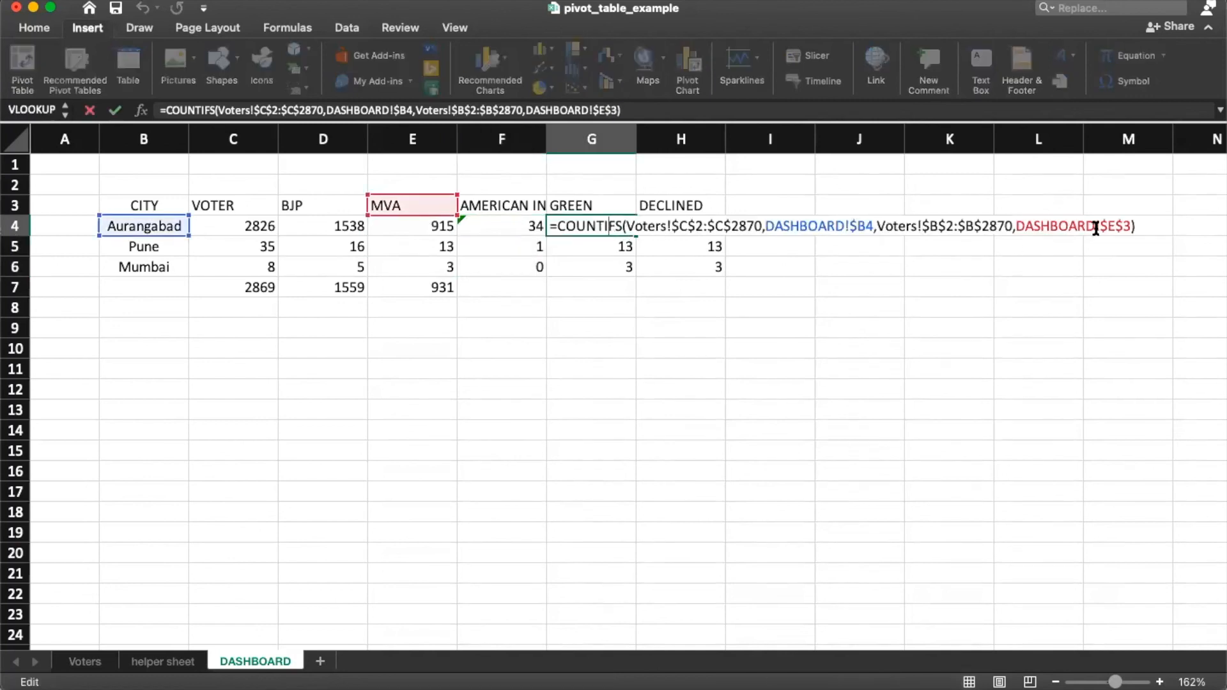
left_click(1114, 227)
key("BackSpace")
type("G")
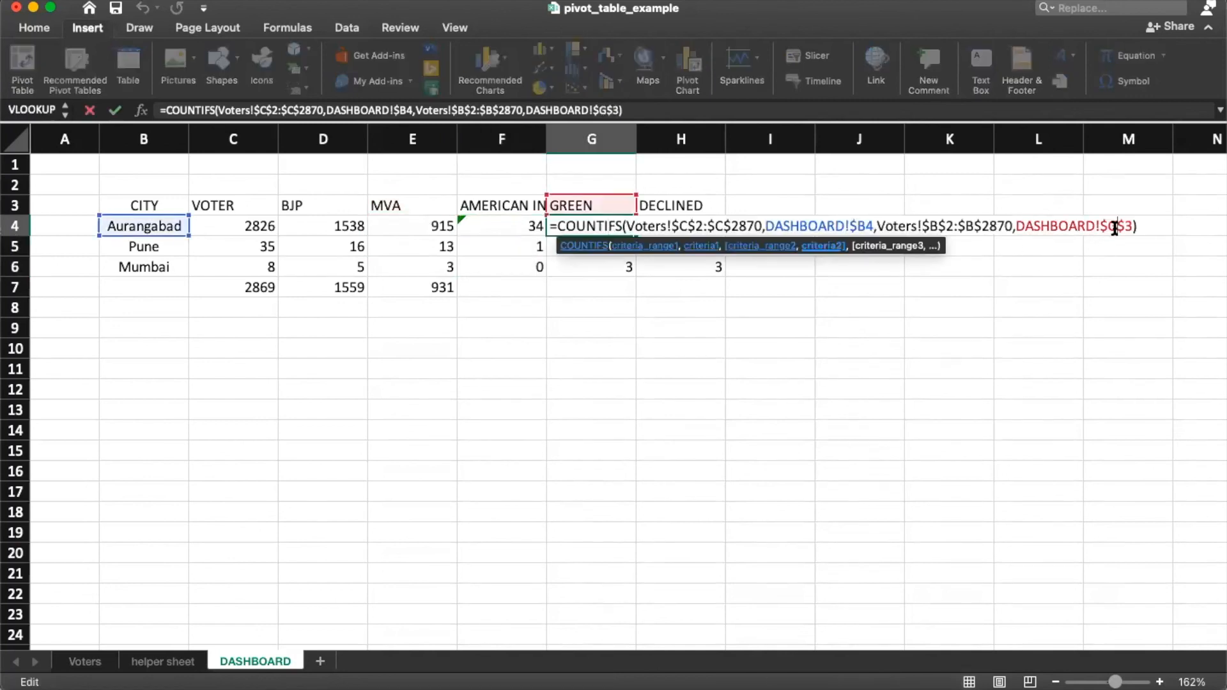
key("Return")
left_click(622, 221)
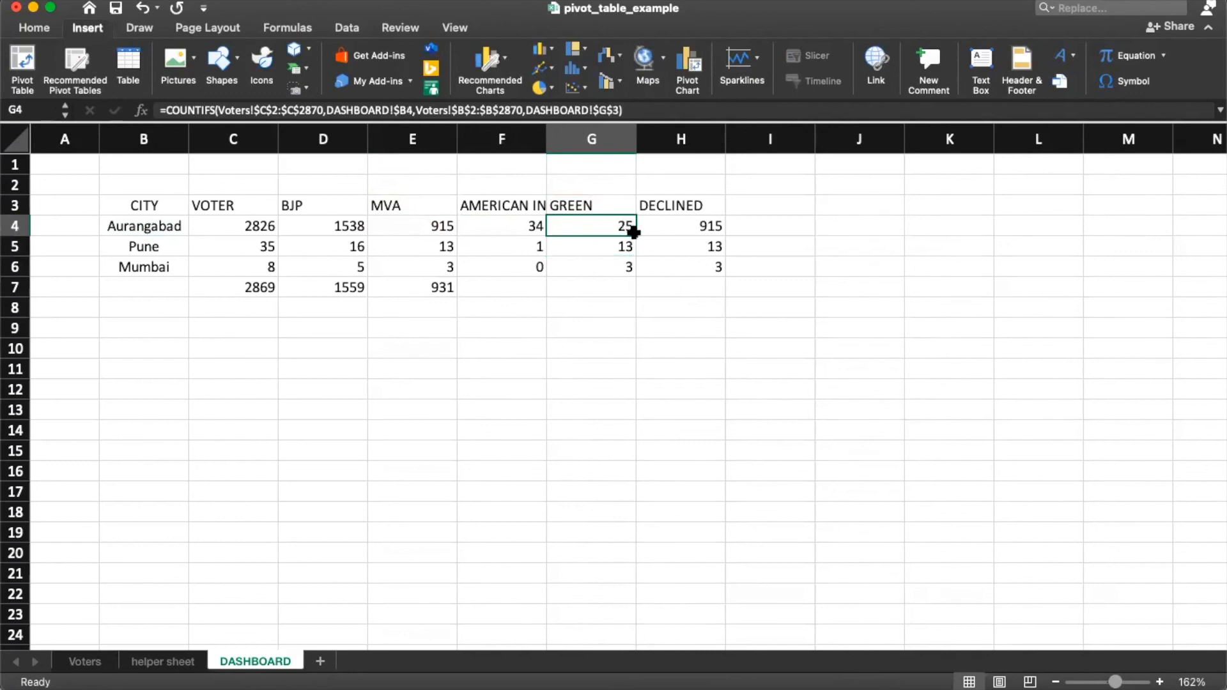
left_click_drag(636, 236, 634, 275)
Step: Point H4's party criterion to $H$3 (DECLINED) and fill it down to H6
double_click(705, 226)
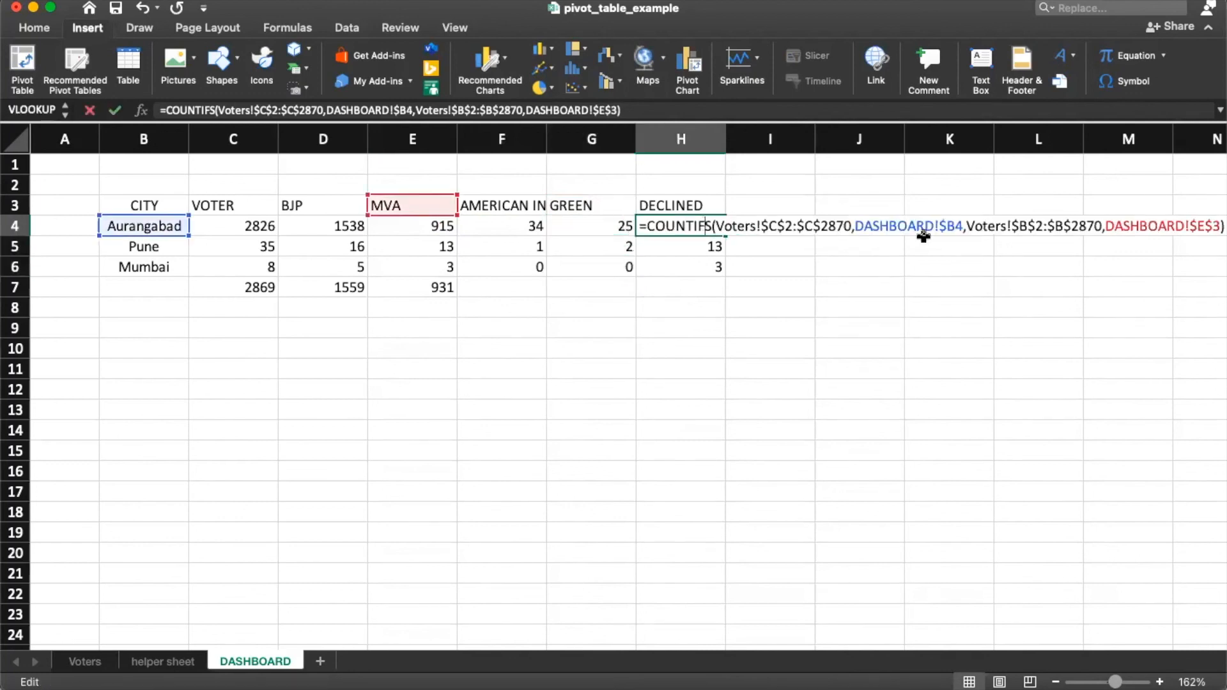
left_click(1201, 226)
key("BackSpace")
type("H")
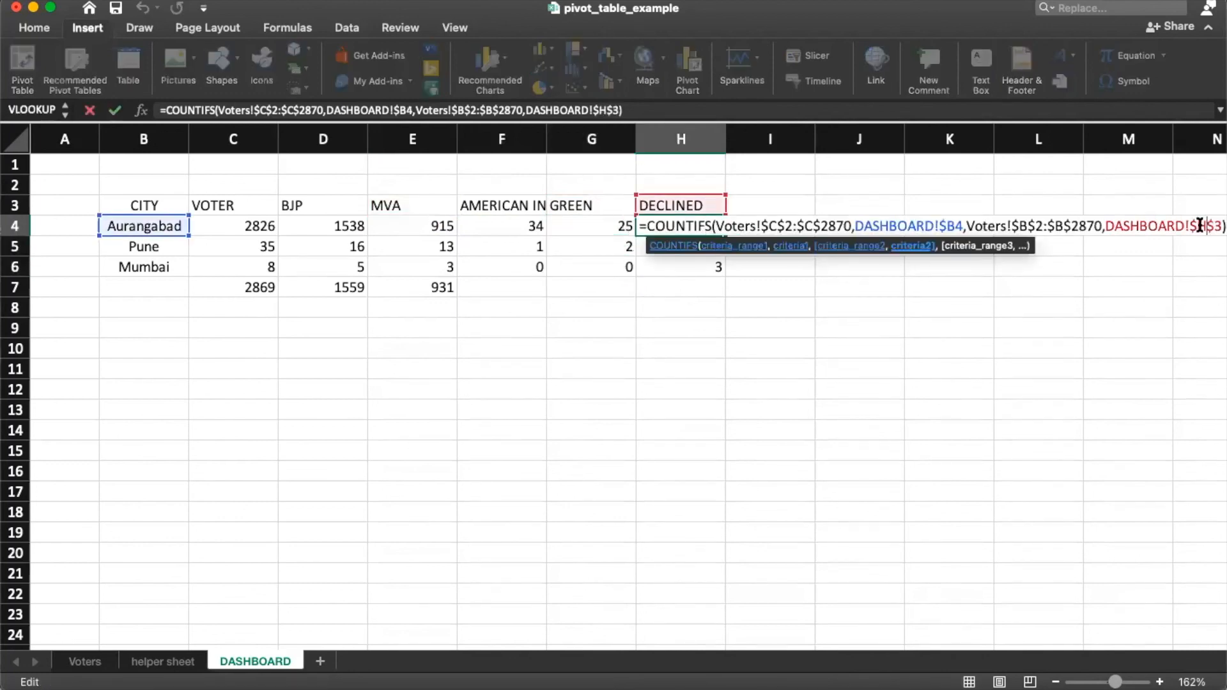
key("Return")
left_click(697, 224)
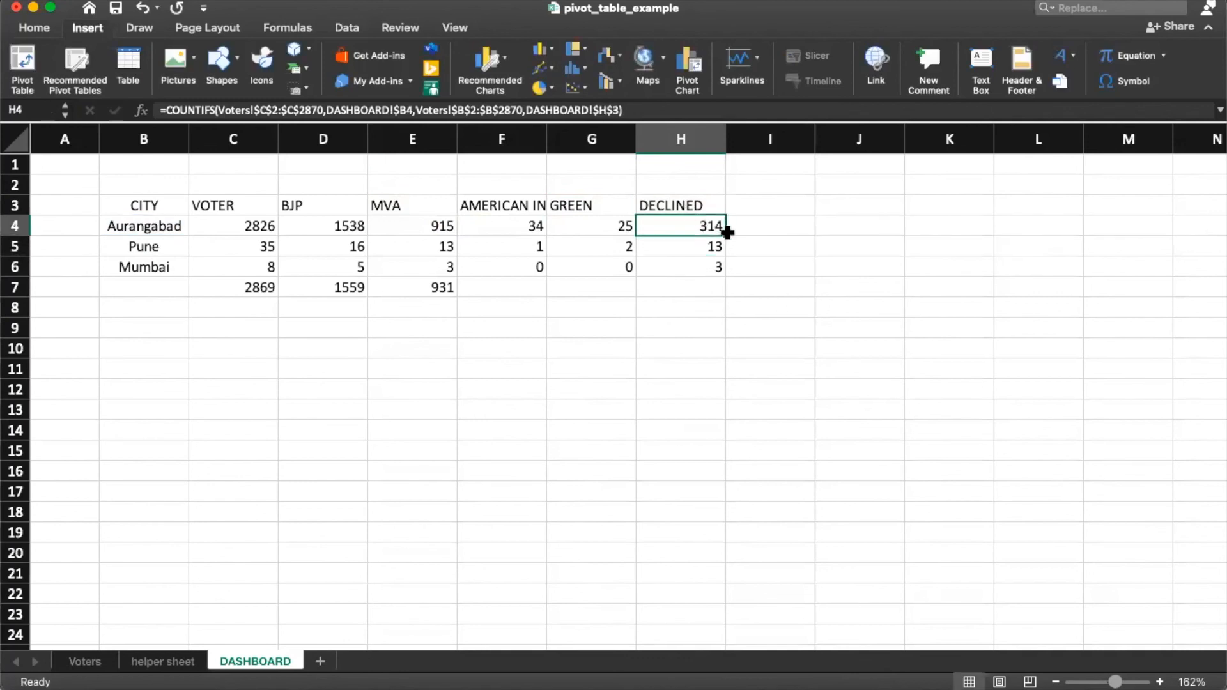
left_click_drag(724, 235, 722, 274)
Step: Copy E7's SUM into F7:H7, giving totals 35, 27 and 317
left_click(411, 285)
key("super+c")
left_click_drag(485, 285, 674, 290)
key("super+v")
left_click(481, 230)
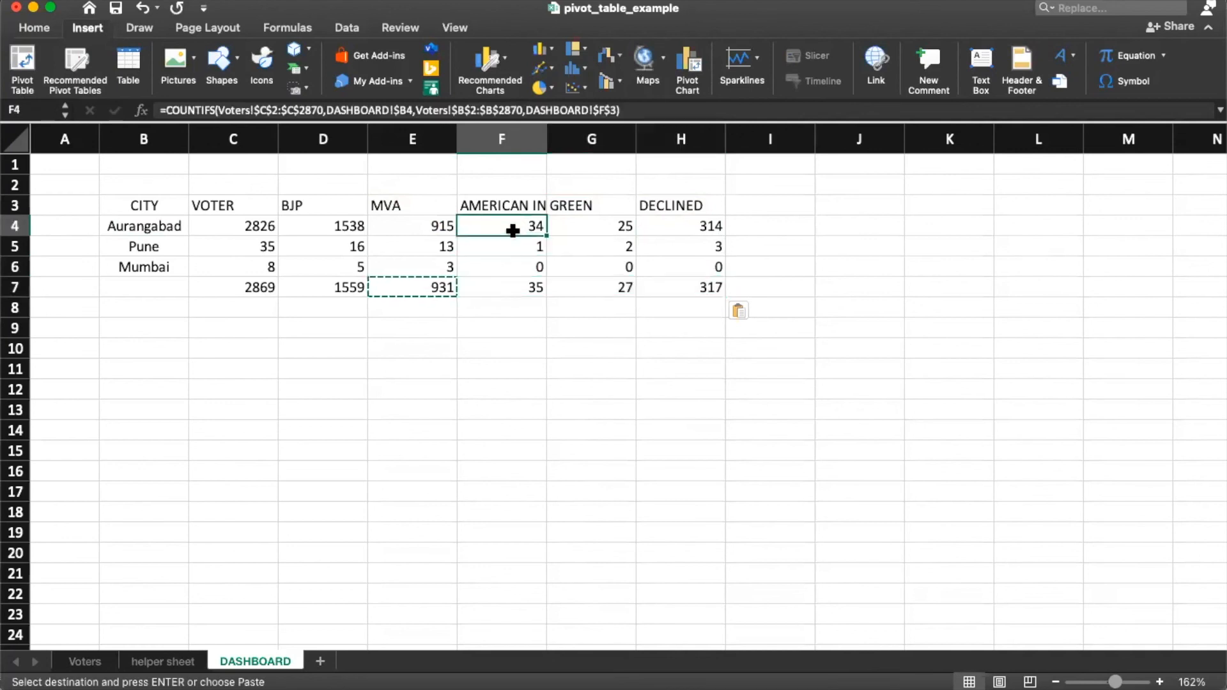
left_click_drag(327, 293, 676, 285)
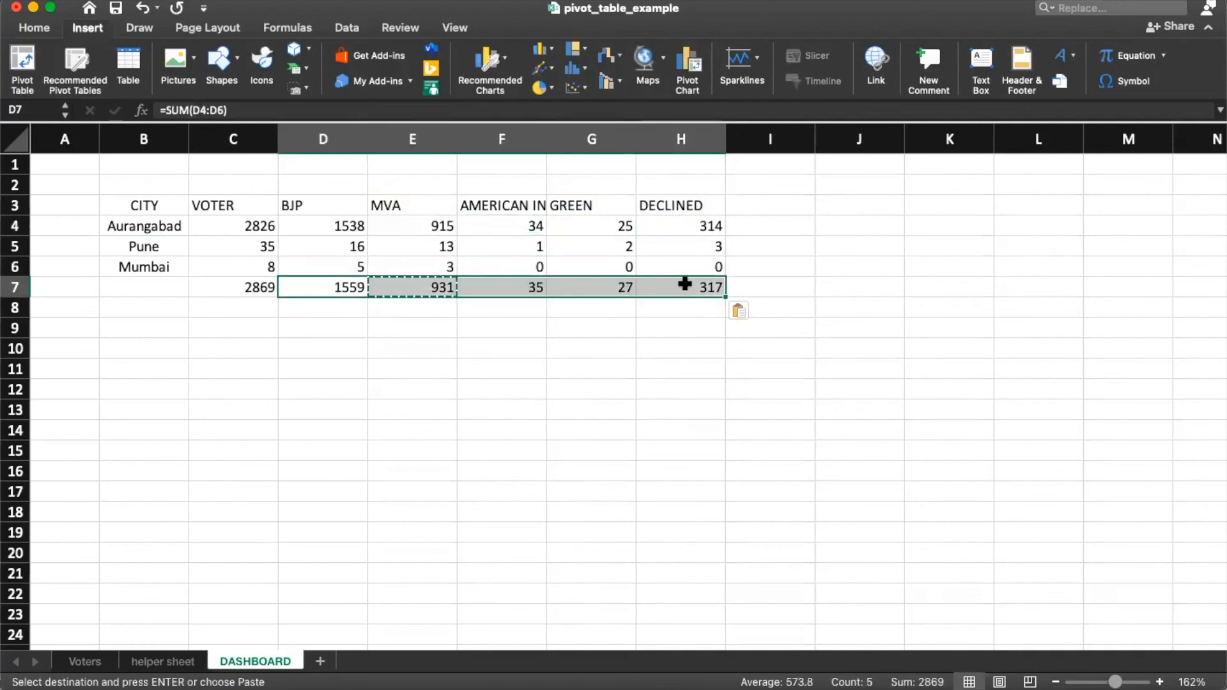
left_click(556, 370)
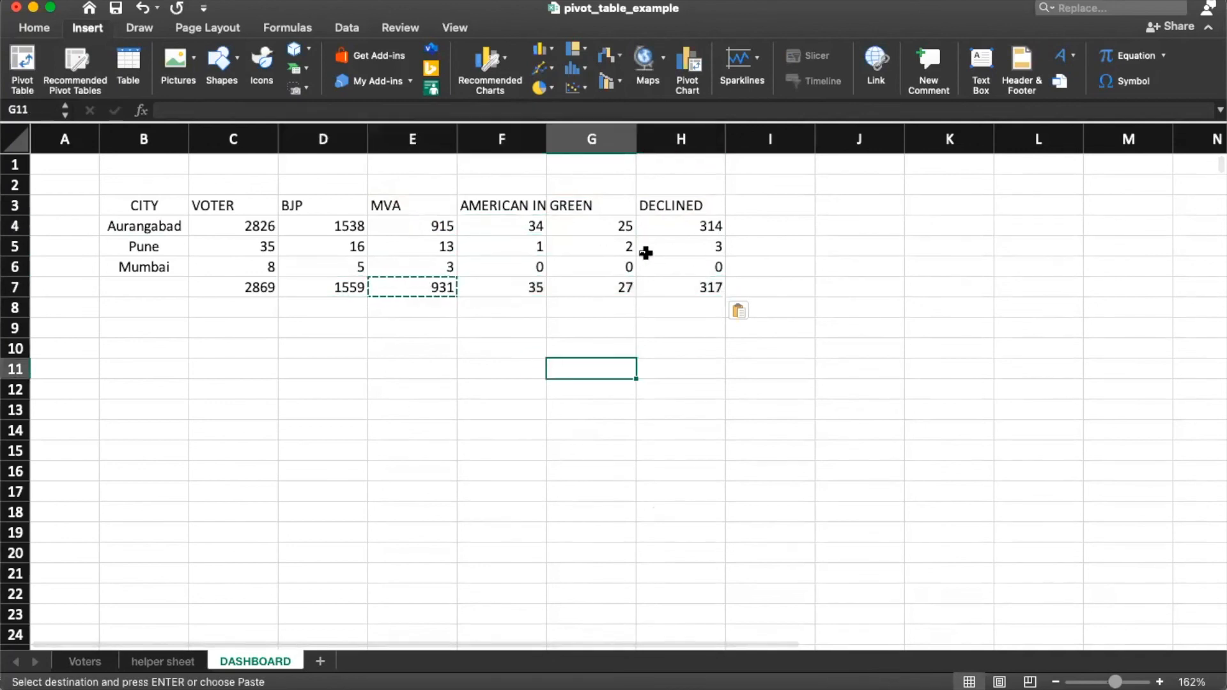
left_click(649, 230)
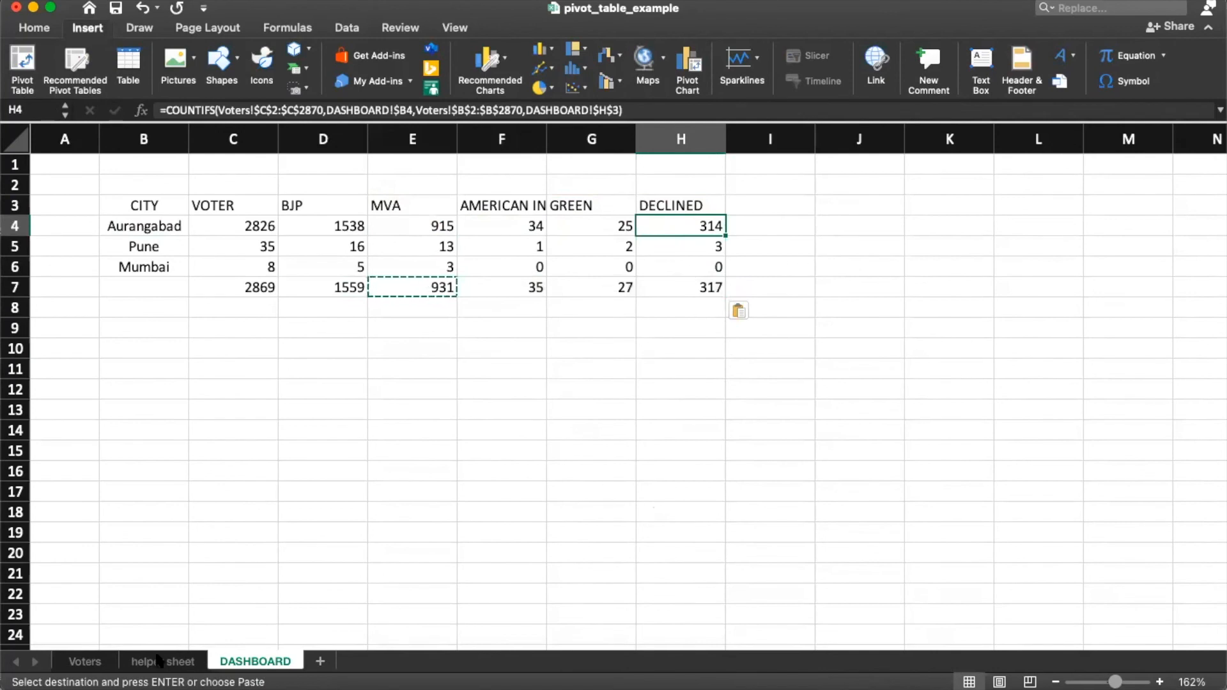
Step: Fill the header row B3:H3, city names B4:B6 and totals row C7:H7 yellow
left_click_drag(144, 203, 716, 204)
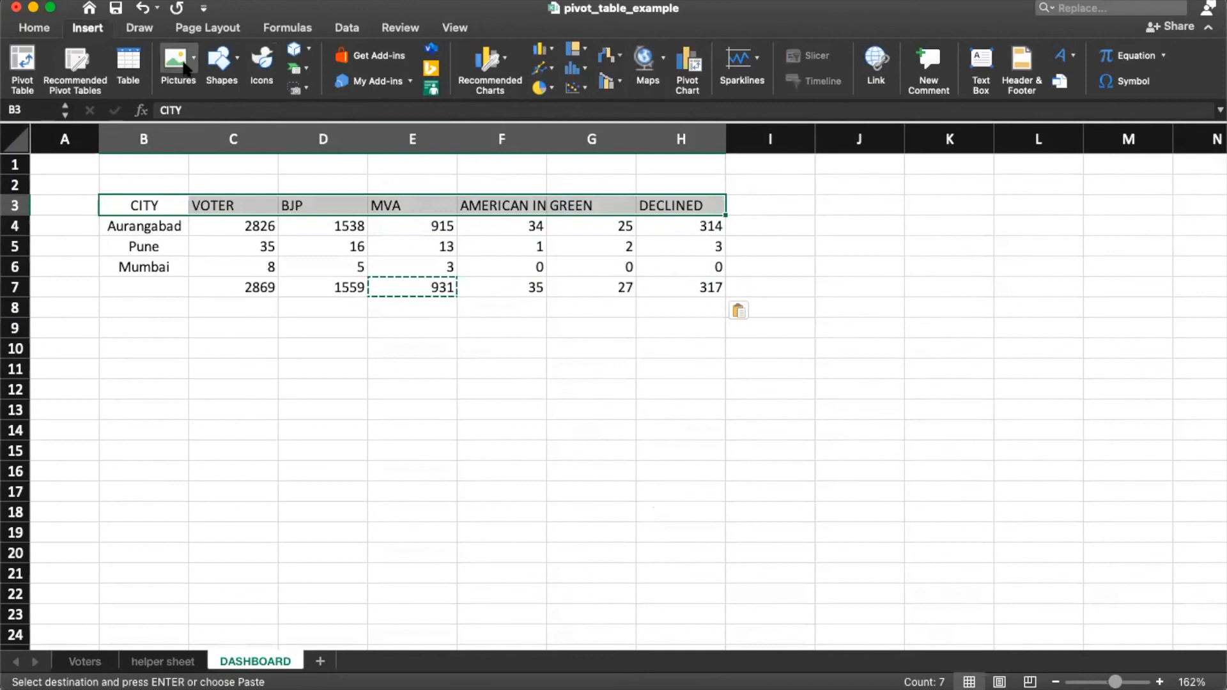
left_click(34, 28)
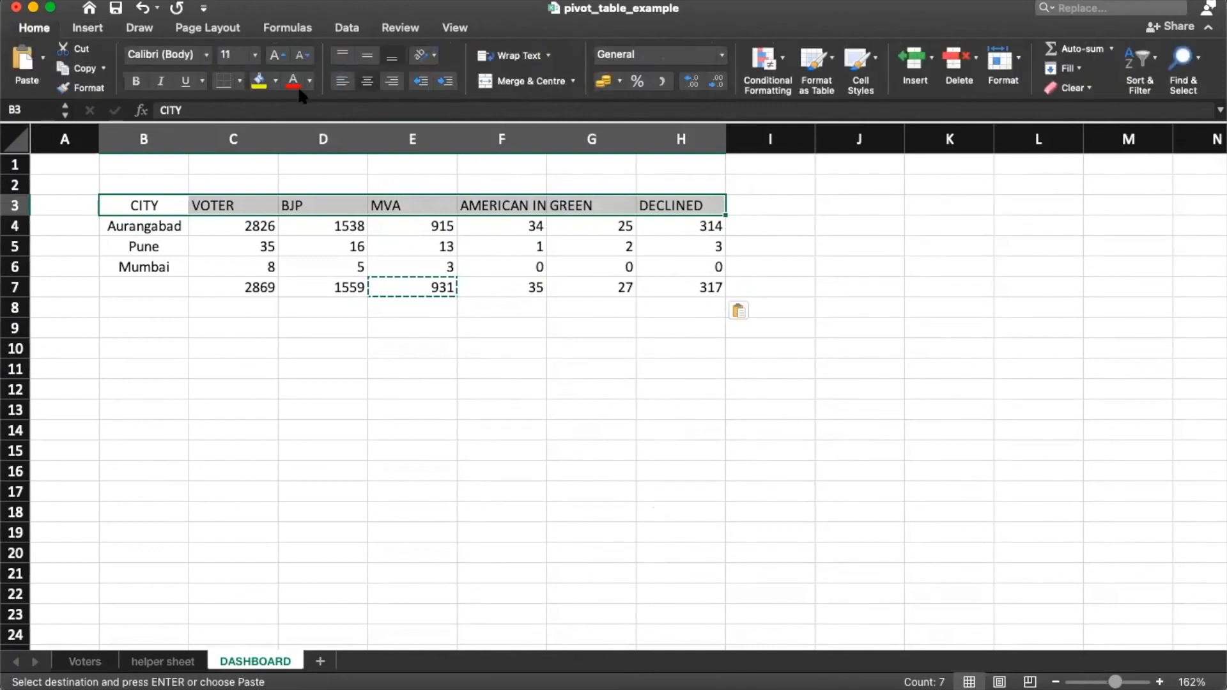
left_click(260, 81)
left_click_drag(152, 224, 156, 268)
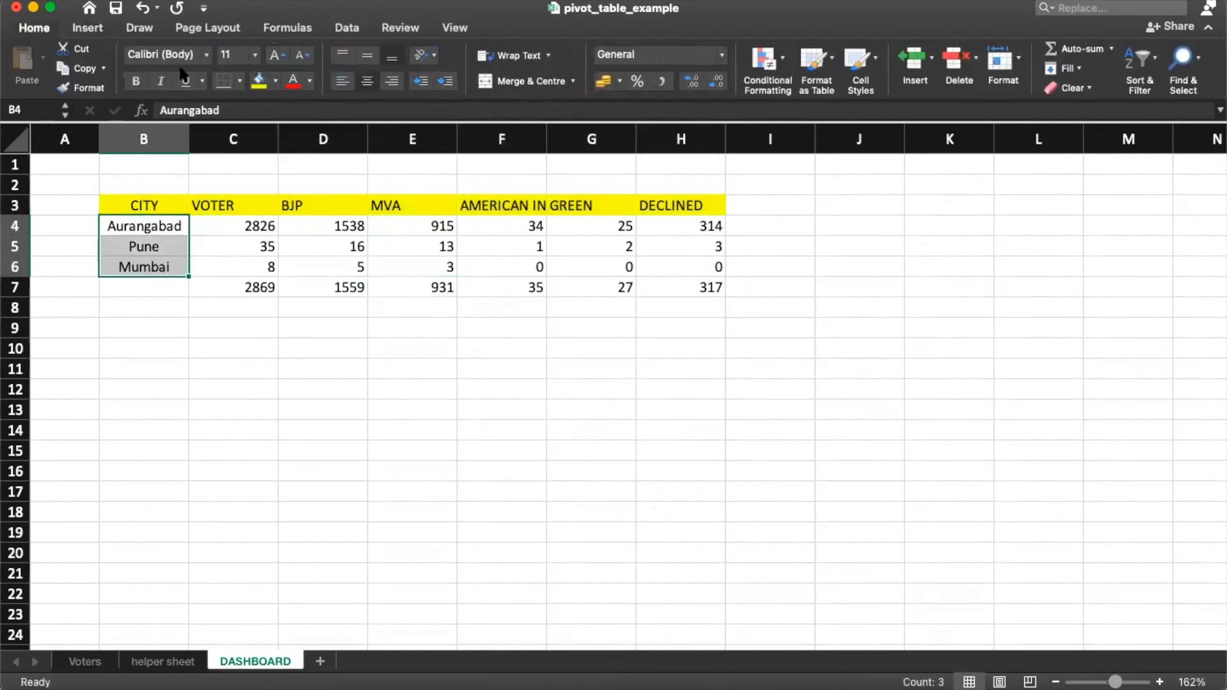
left_click(258, 83)
left_click_drag(128, 205, 664, 292)
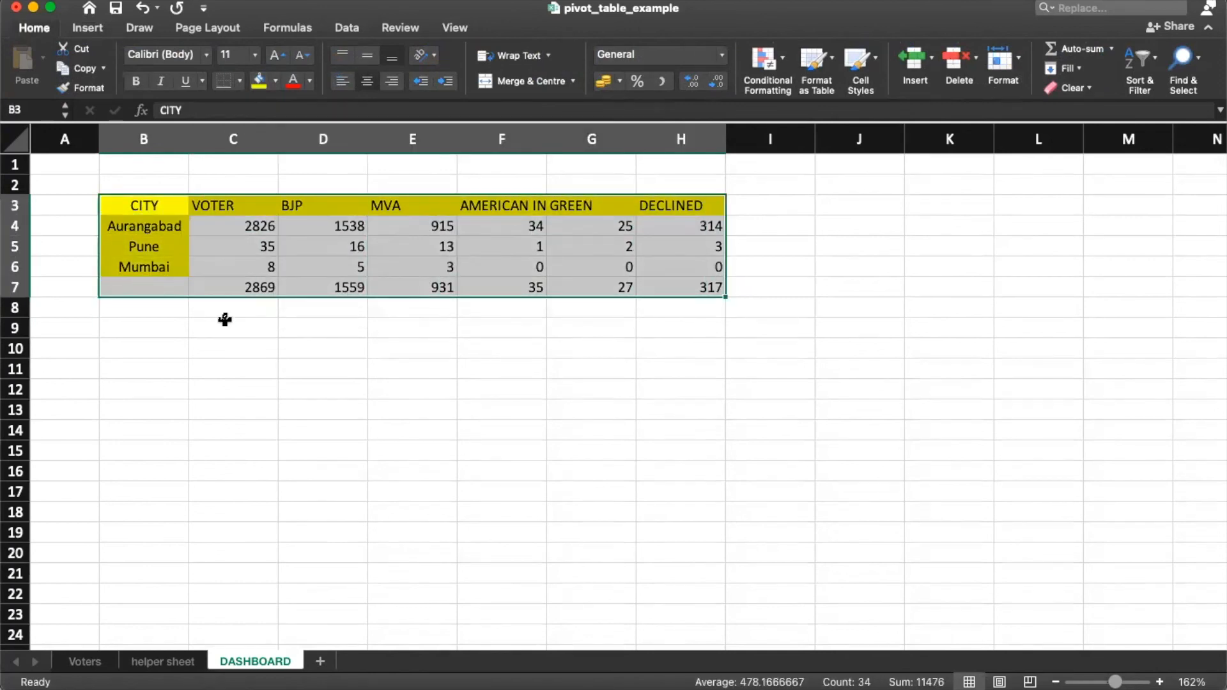
left_click(224, 320)
left_click_drag(214, 286, 693, 287)
left_click(260, 81)
Step: Label B7 as Total and apply All Borders to the table B3:H7
left_click(137, 285)
type("TO")
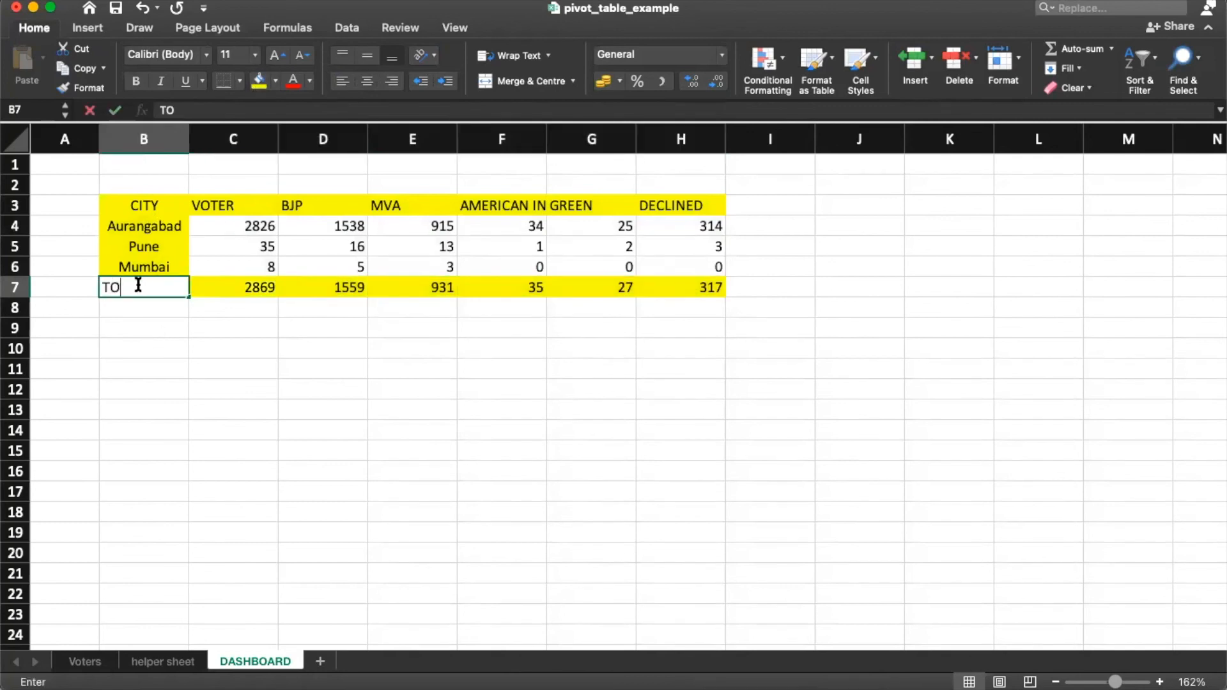
key("BackSpace")
key("BackSpace")
key("BackSpace")
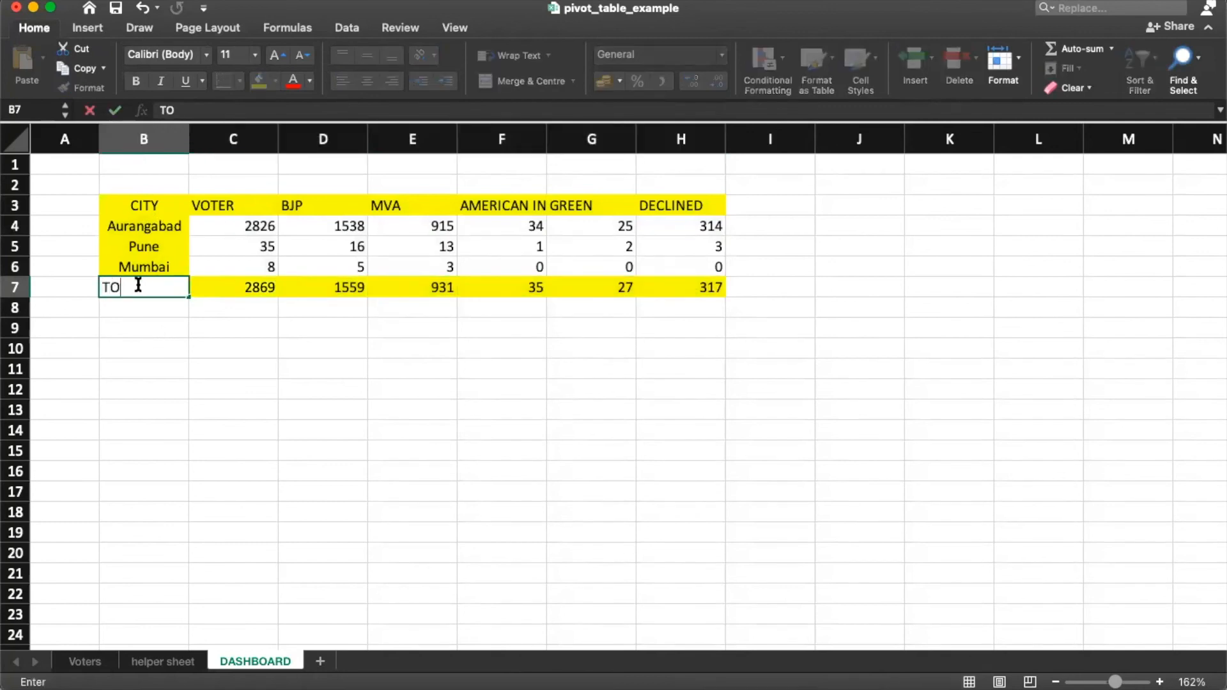
key("Return")
left_click(138, 286)
key("Up")
key("Up")
key("Up")
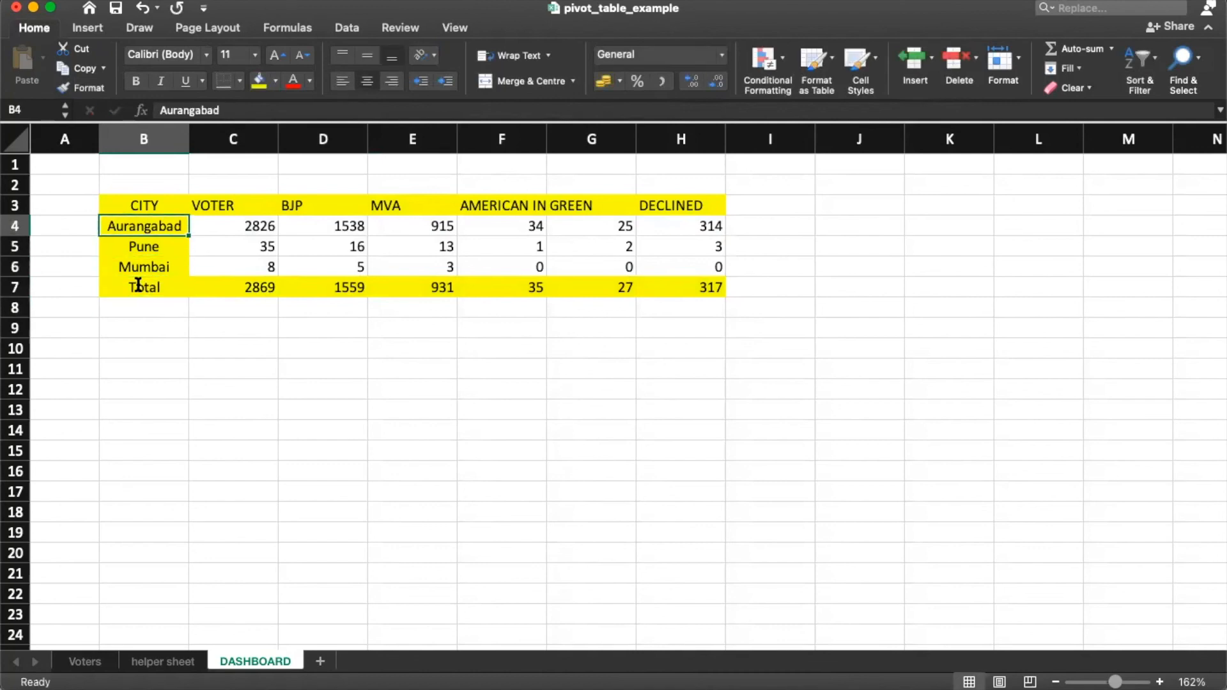
key("Up")
key("shift+super+Down")
key("shift+super+Right")
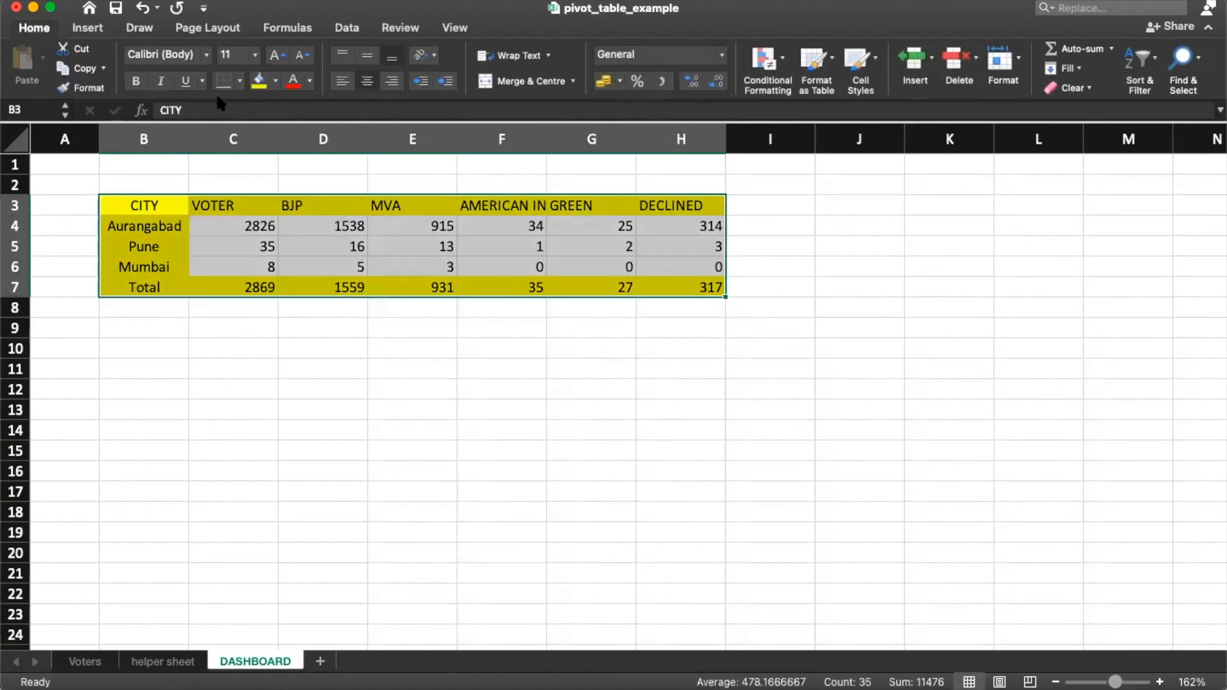
left_click(238, 81)
left_click(293, 237)
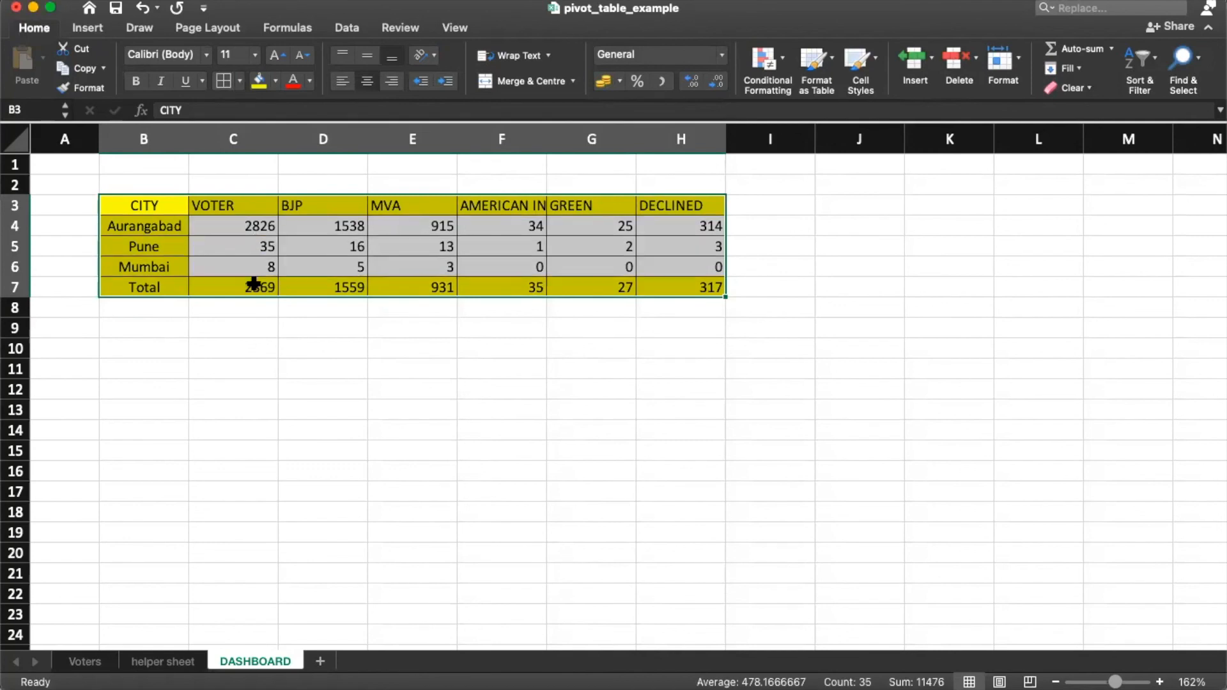
left_click(248, 253)
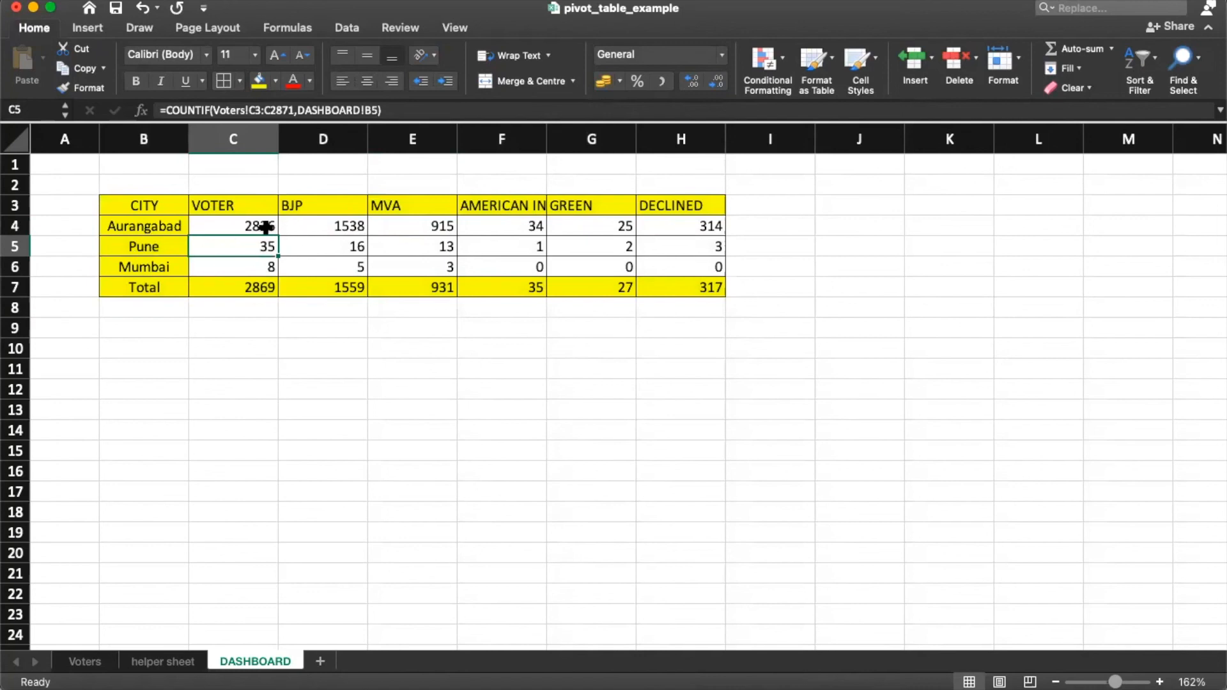
Step: Select the header and city rows B3:H6, excluding totals, for charting
left_click_drag(164, 200, 680, 285)
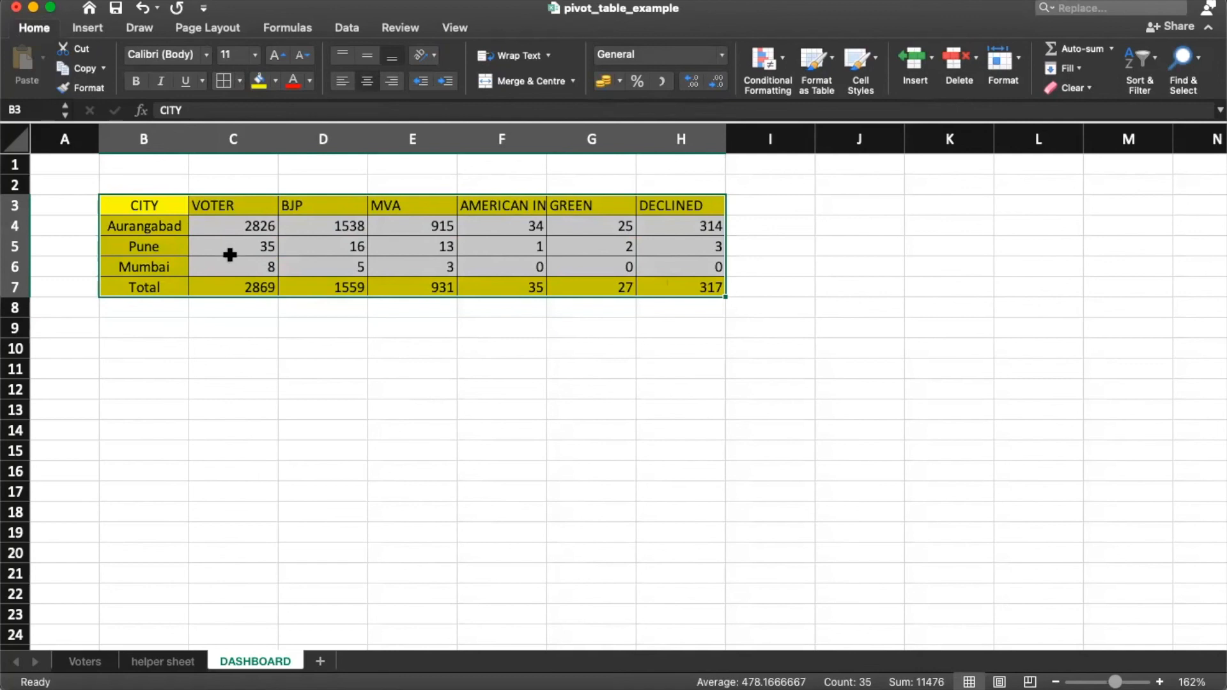
left_click(192, 232)
left_click_drag(165, 205, 683, 257)
left_click(87, 28)
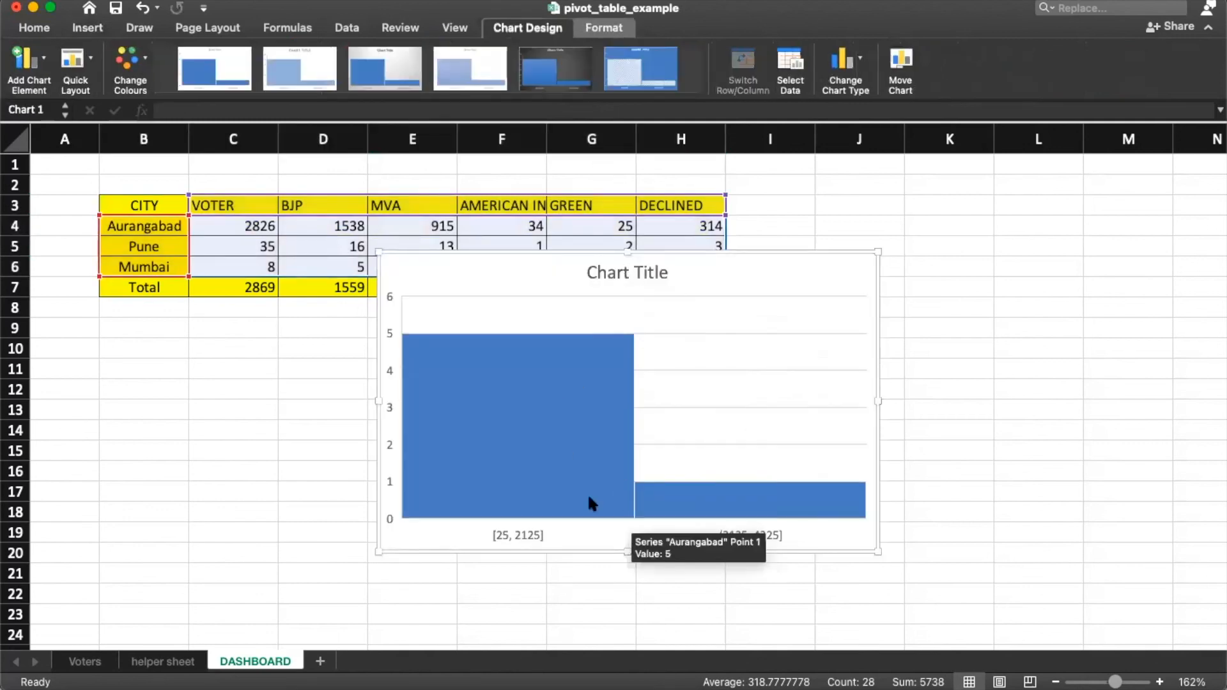
left_click(852, 63)
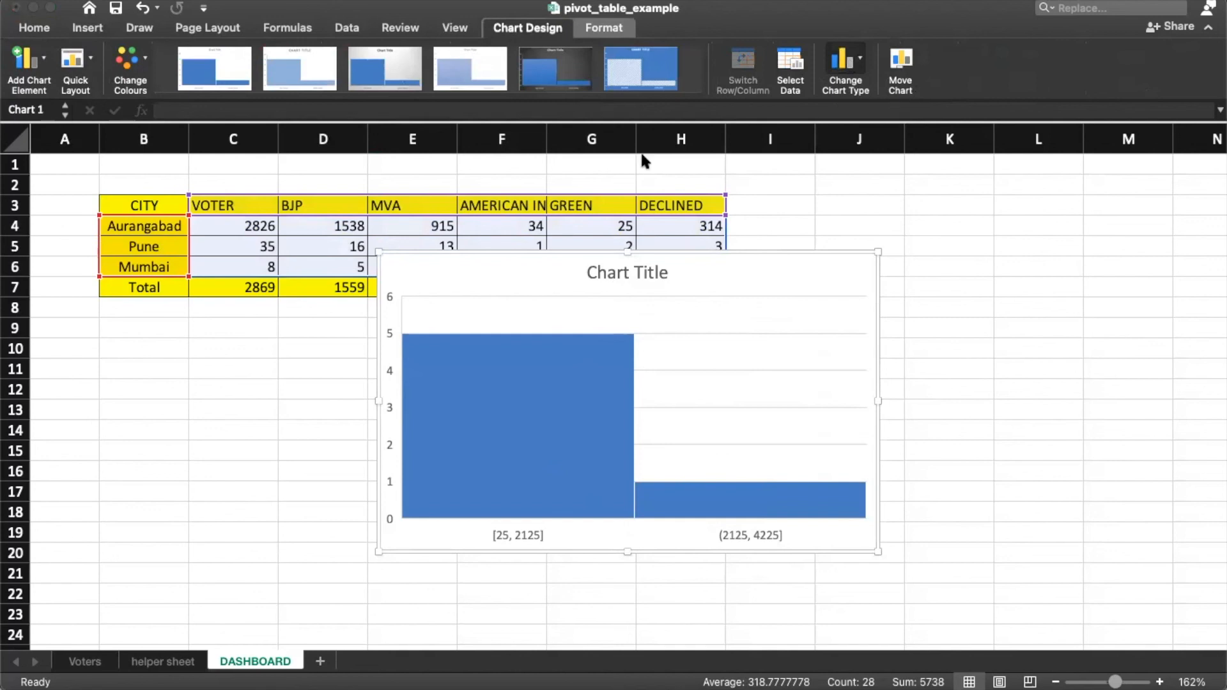
left_click(587, 157)
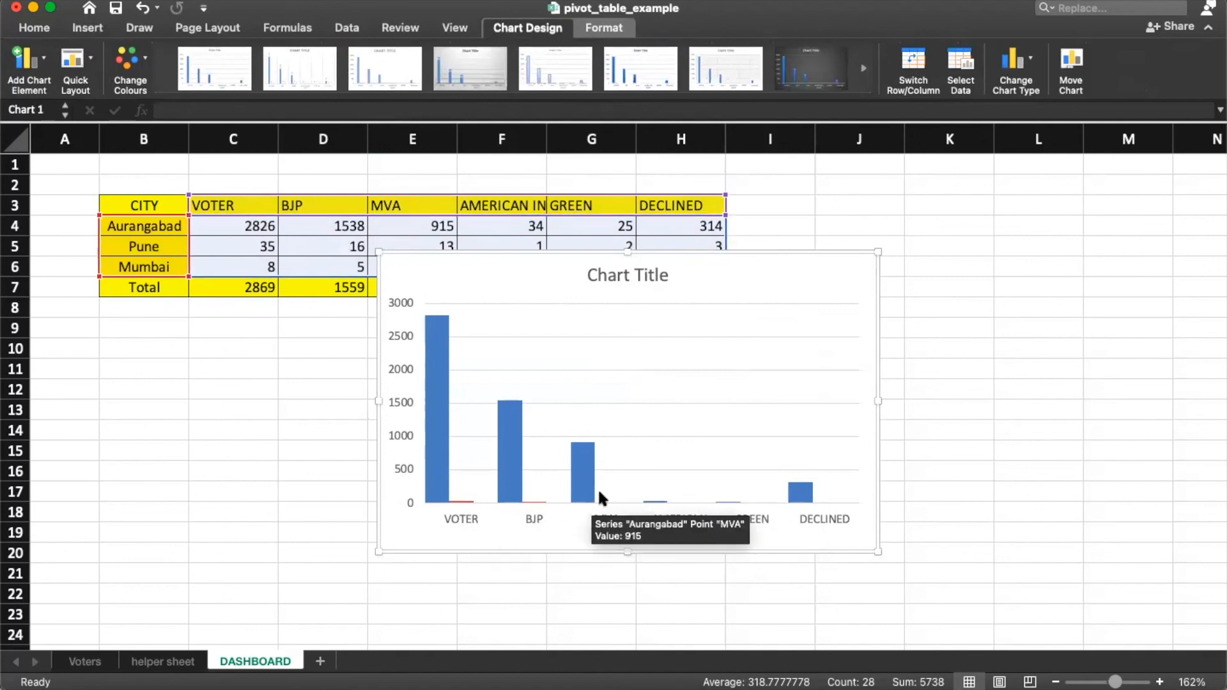
left_click(438, 380)
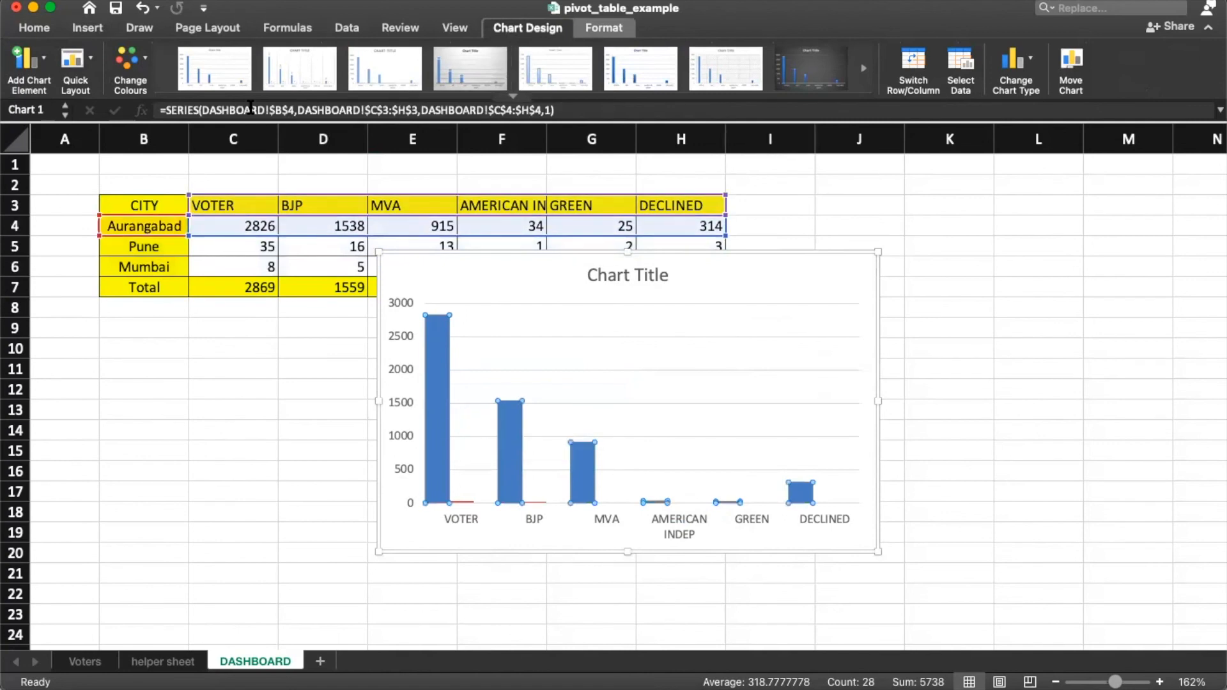
left_click(309, 82)
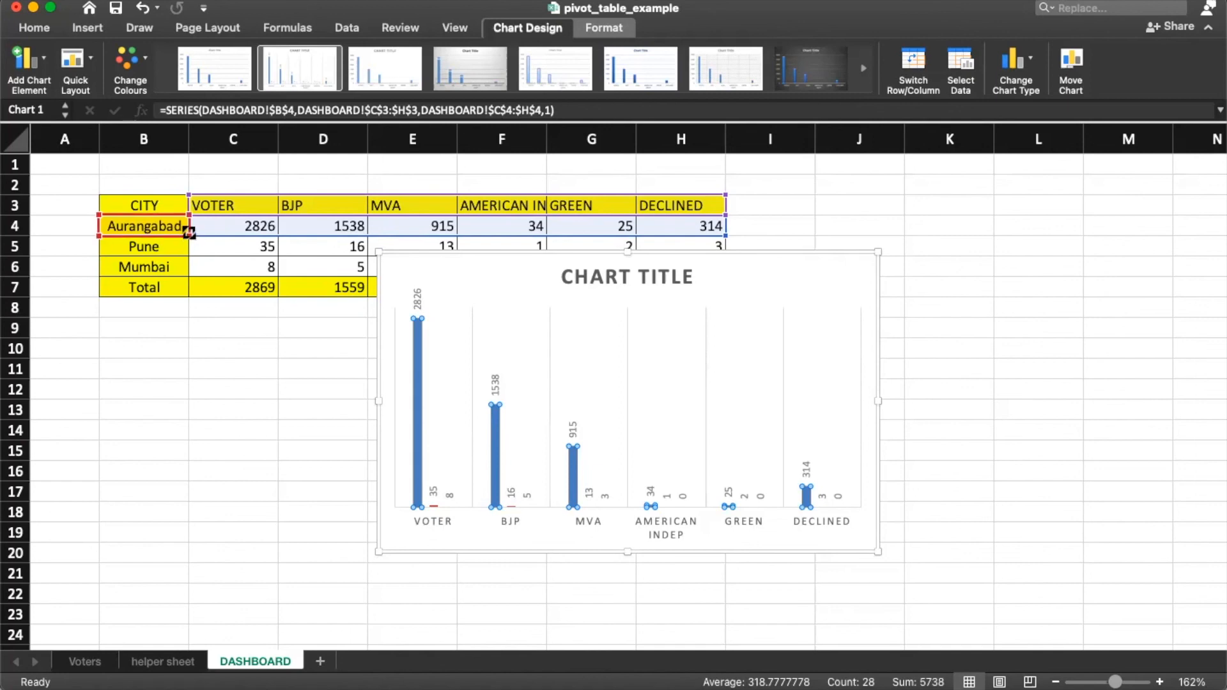
left_click_drag(190, 242, 190, 268)
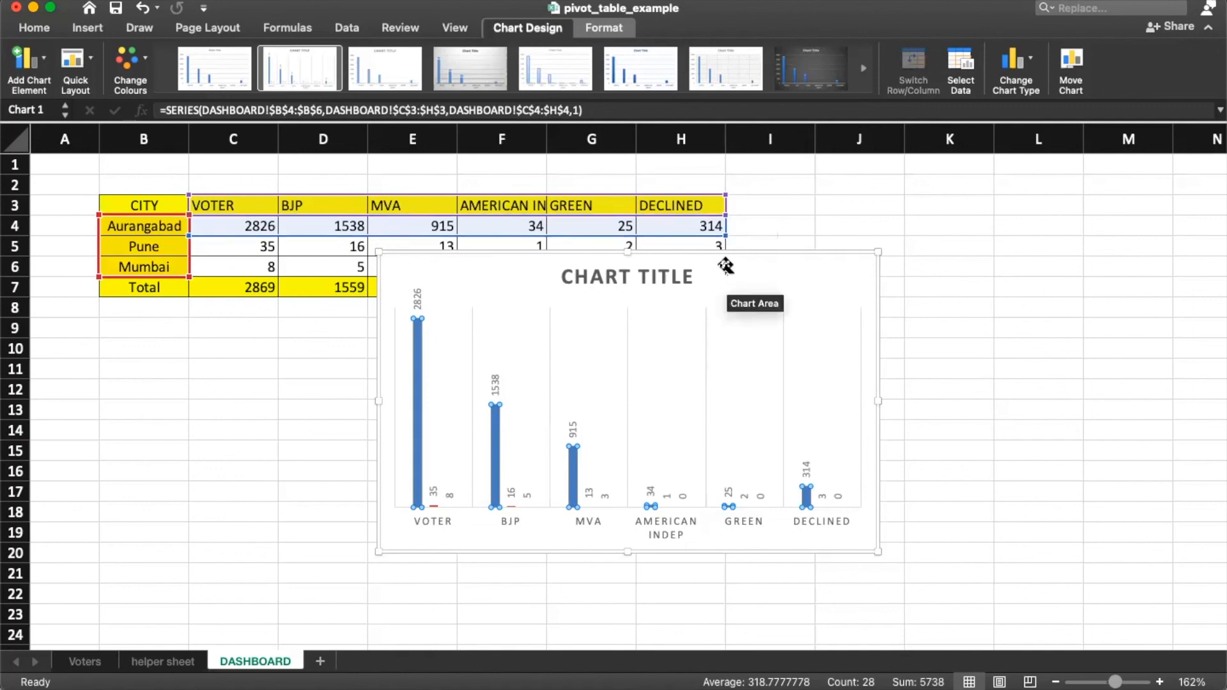
left_click_drag(727, 279, 777, 352)
left_click(612, 237)
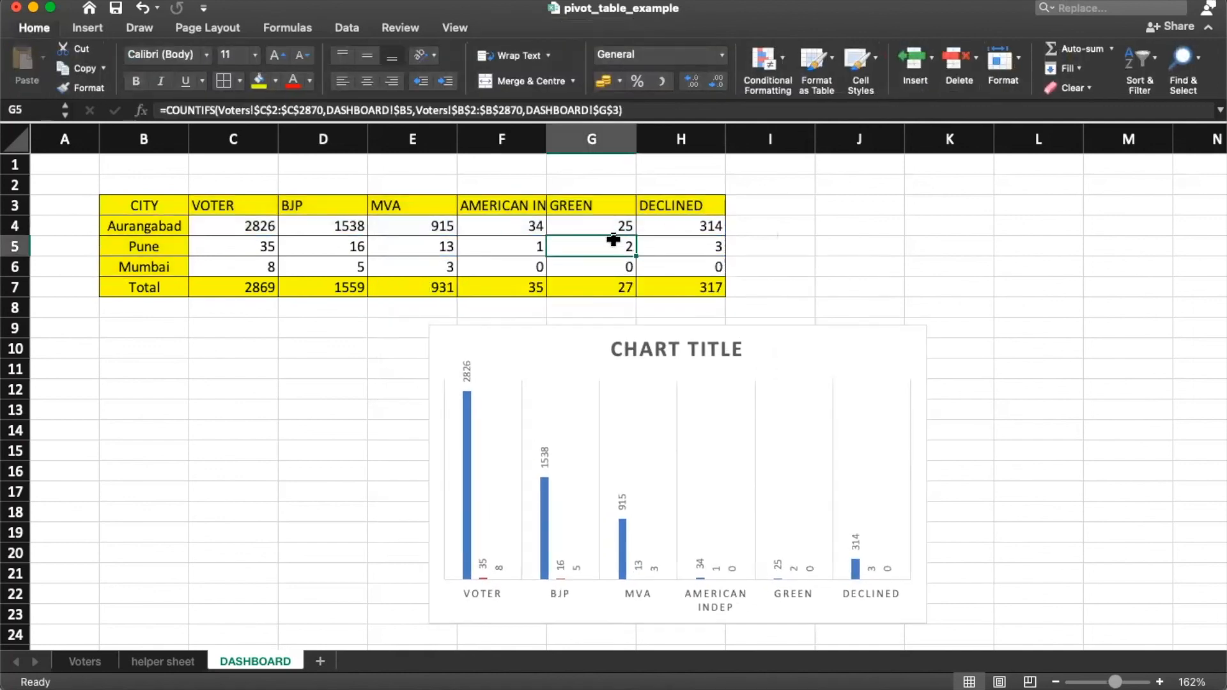
left_click(641, 377)
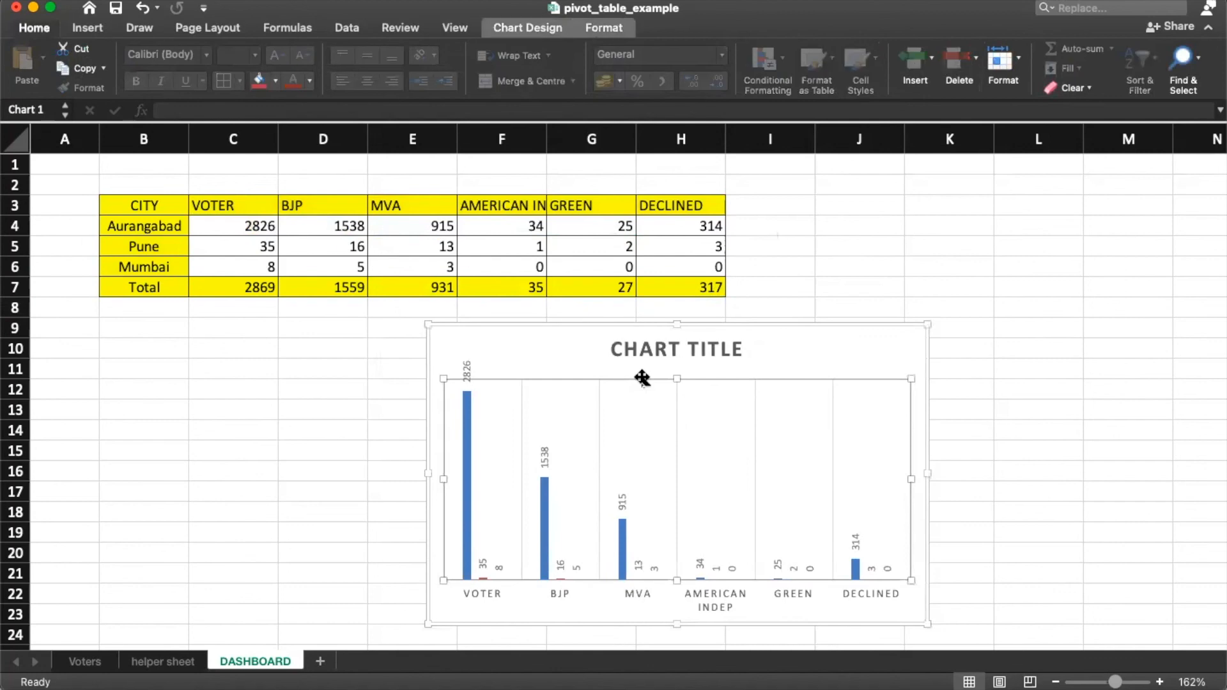
right_click(579, 358)
mouse_move(647, 527)
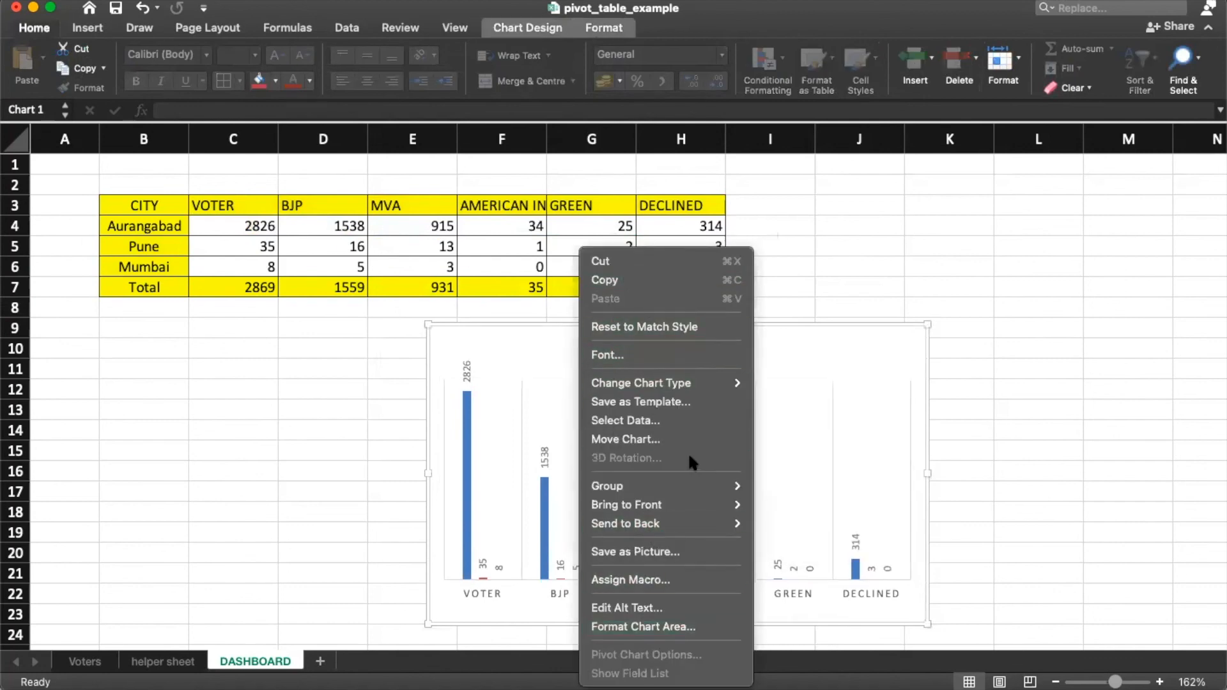
left_click(472, 345)
right_click(474, 346)
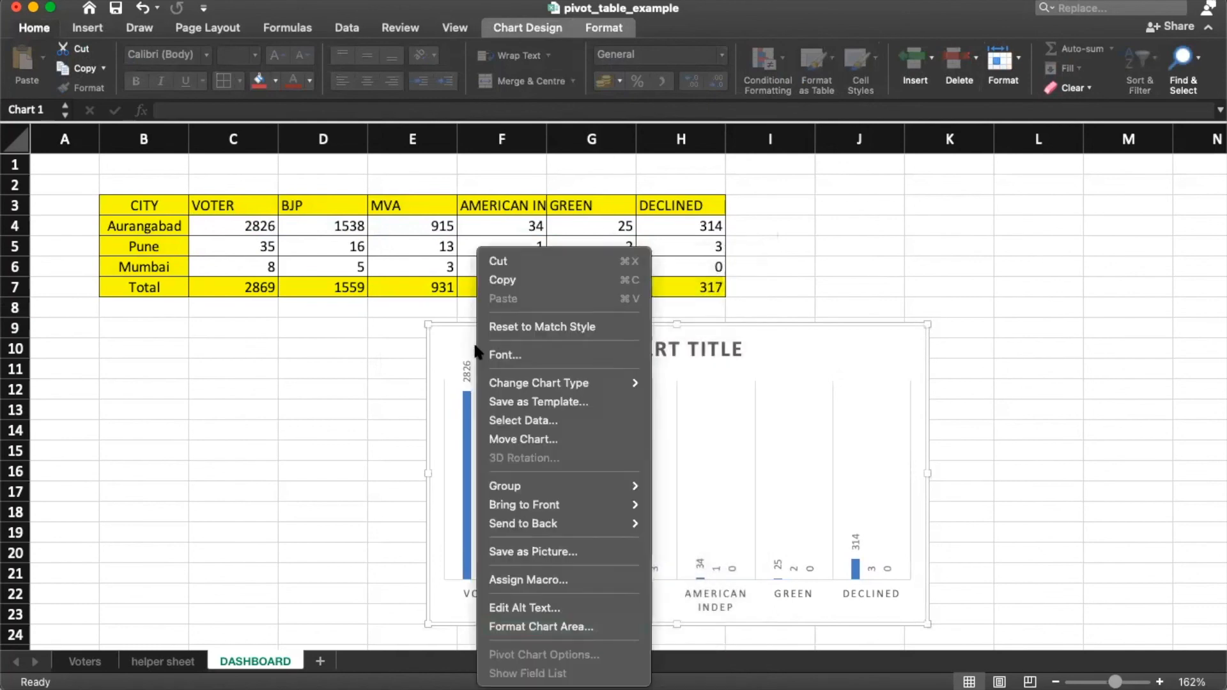
left_click(734, 367)
double_click(736, 366)
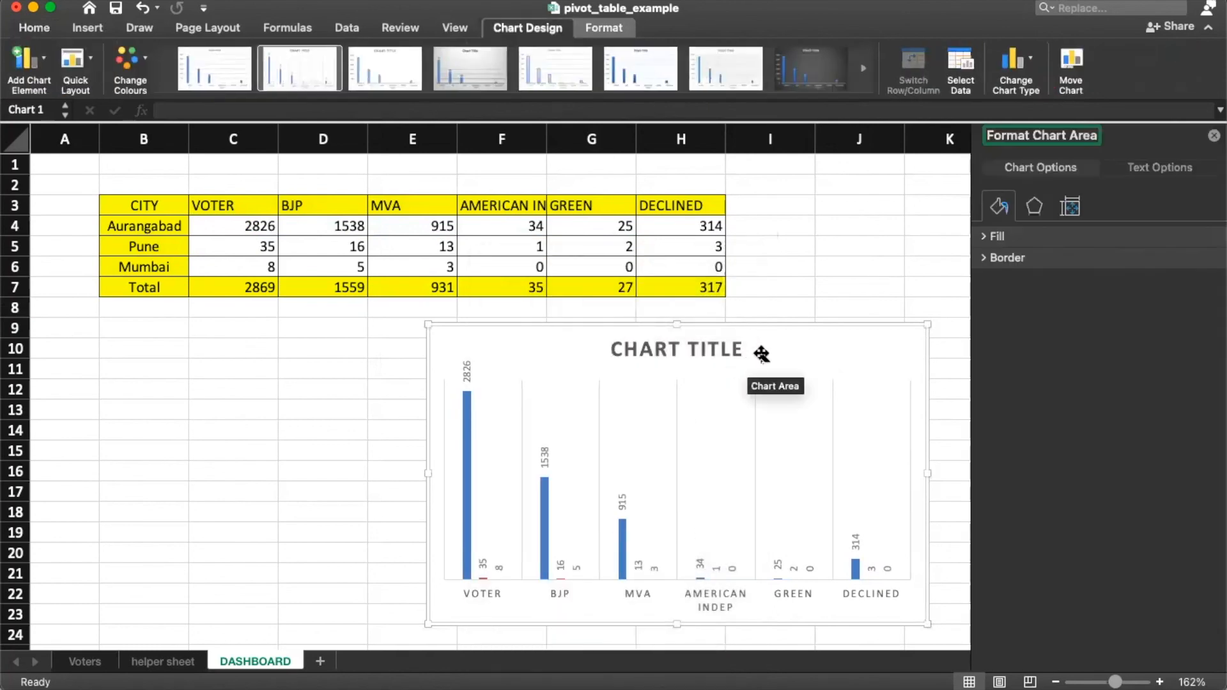
key("Delete")
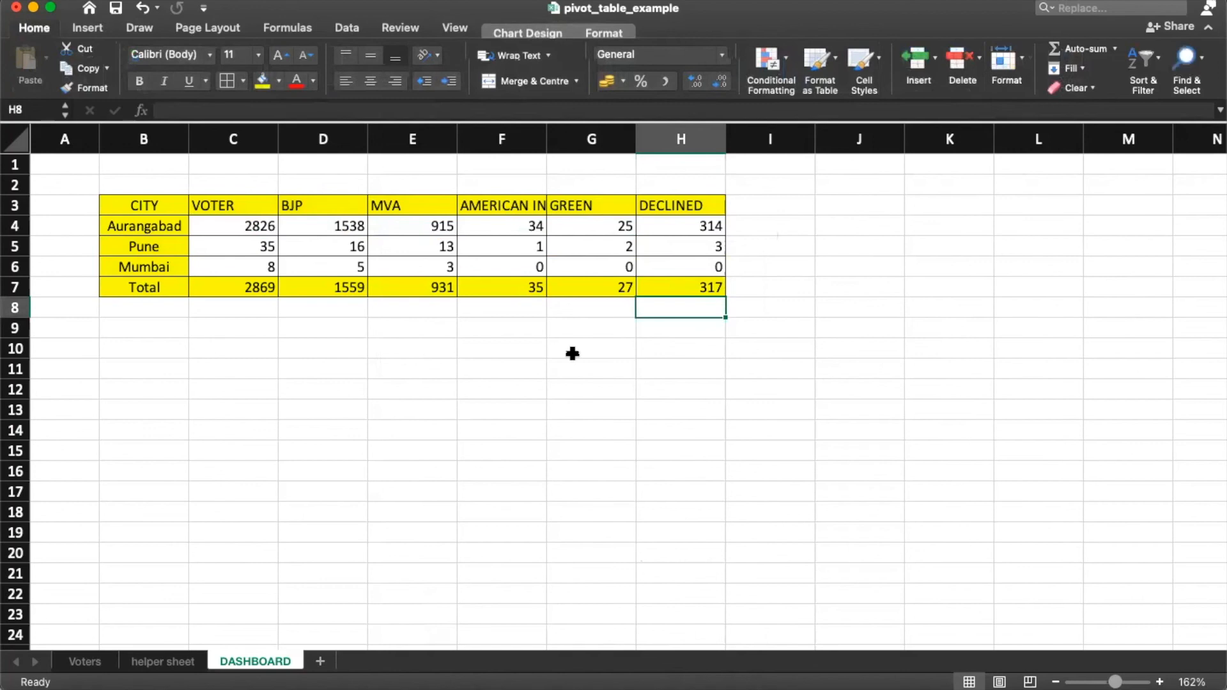
Step: Insert a 3-D pie chart from Aurangabad's party counts in B4:H4
left_click_drag(153, 228, 708, 211)
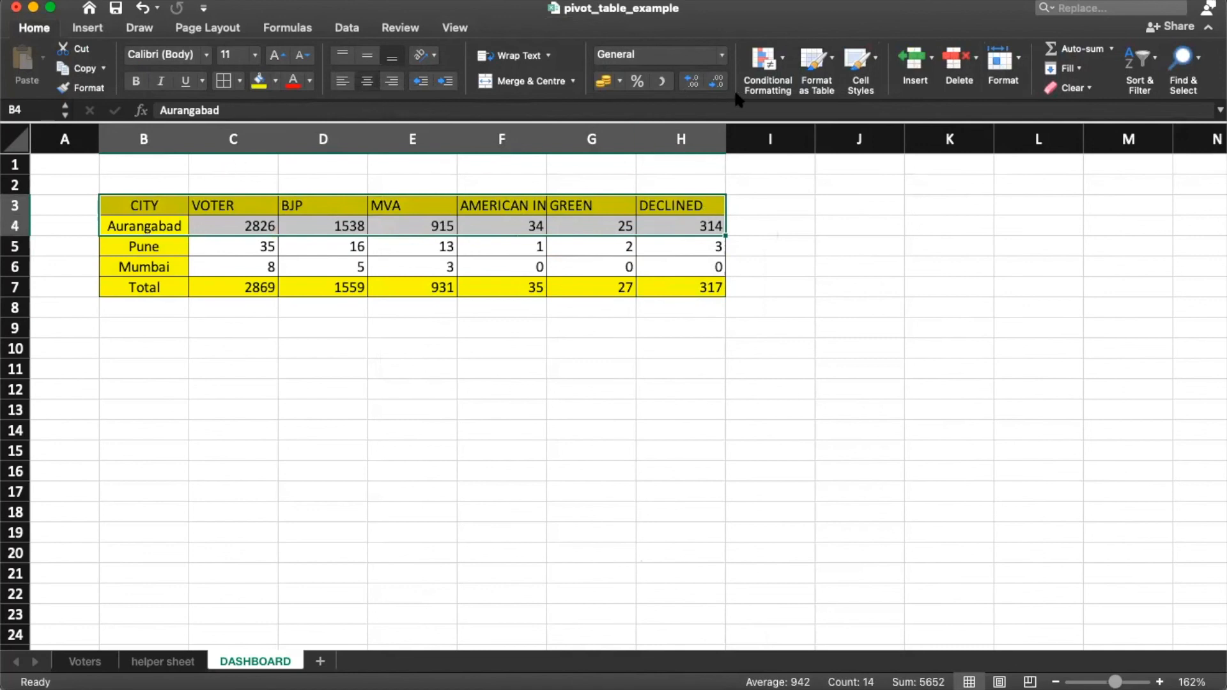
left_click(95, 28)
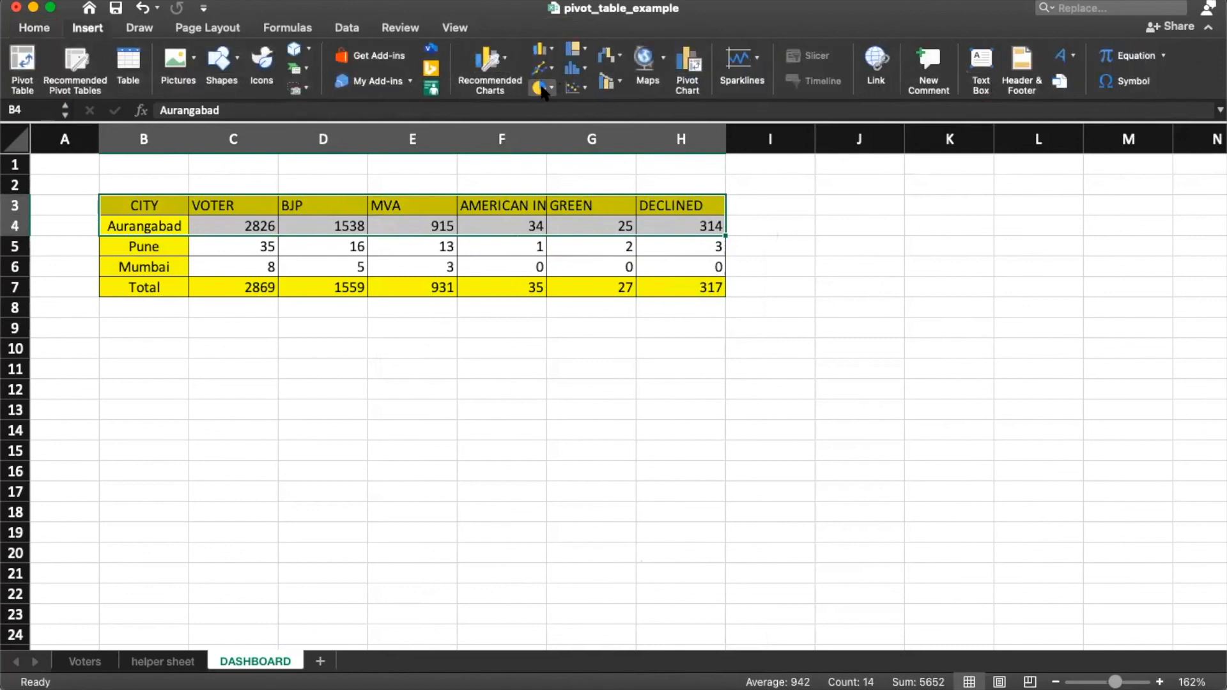
left_click(586, 287)
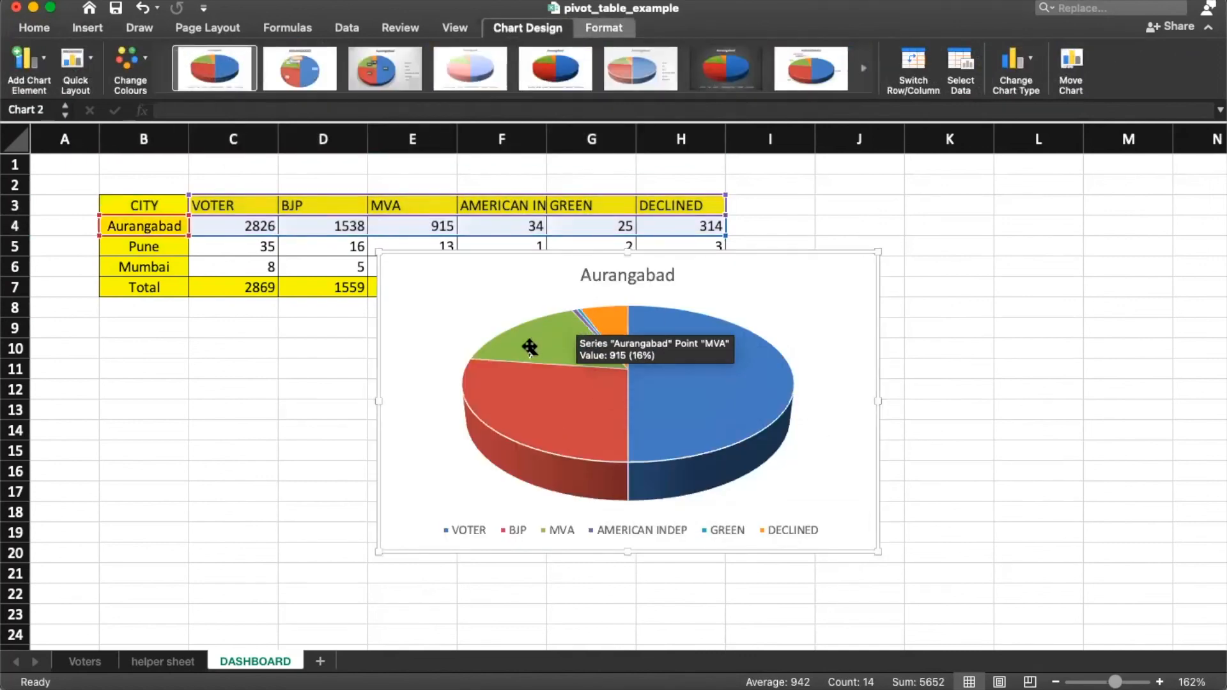
Step: Narrow the pie's data to D3:H4 and apply chart styles with percentage callout labels and a serif title
left_click(386, 75)
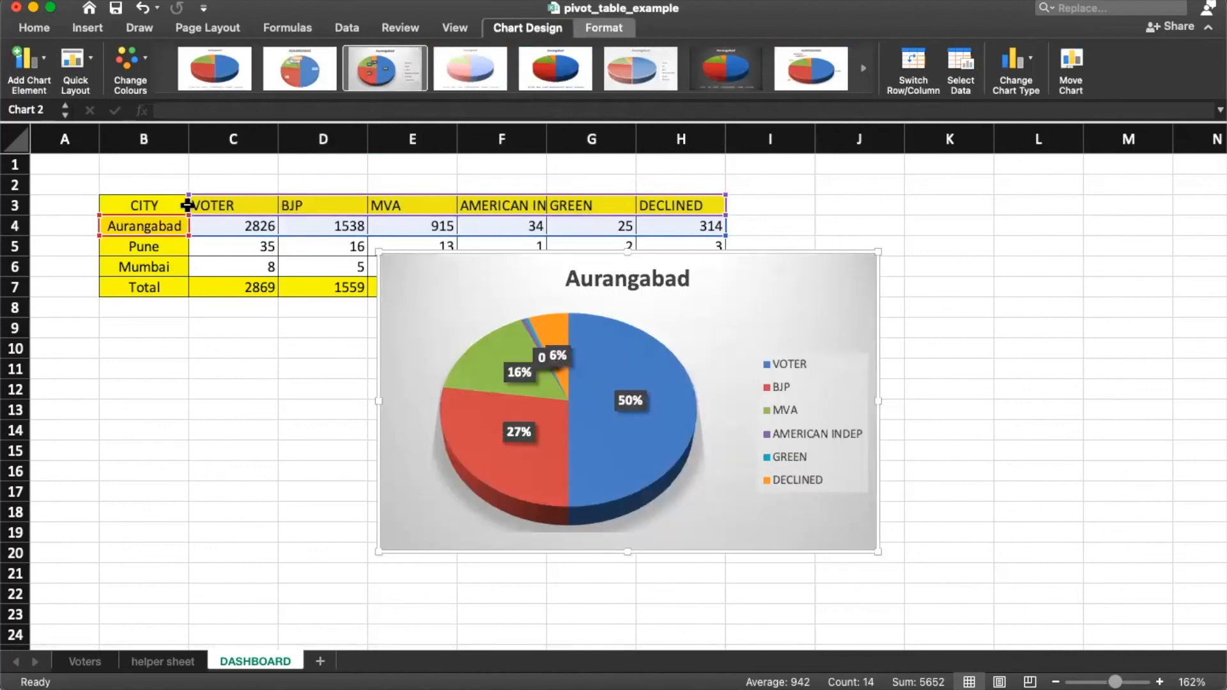
left_click_drag(189, 196, 244, 204)
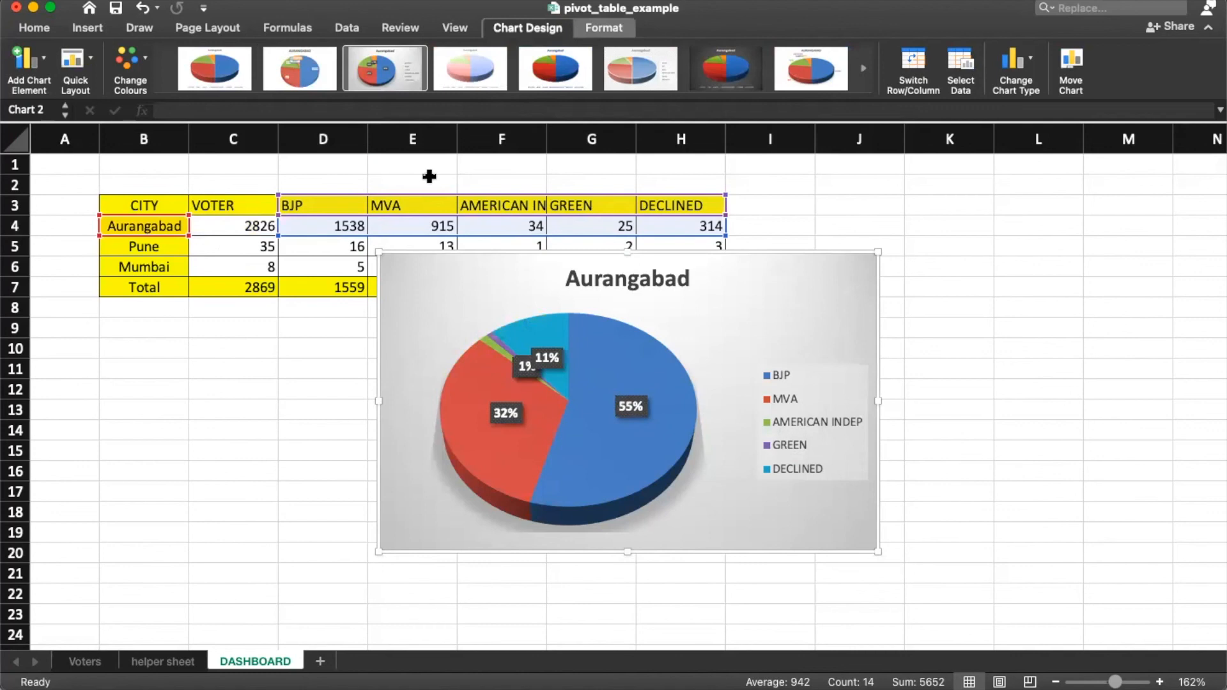
left_click(296, 80)
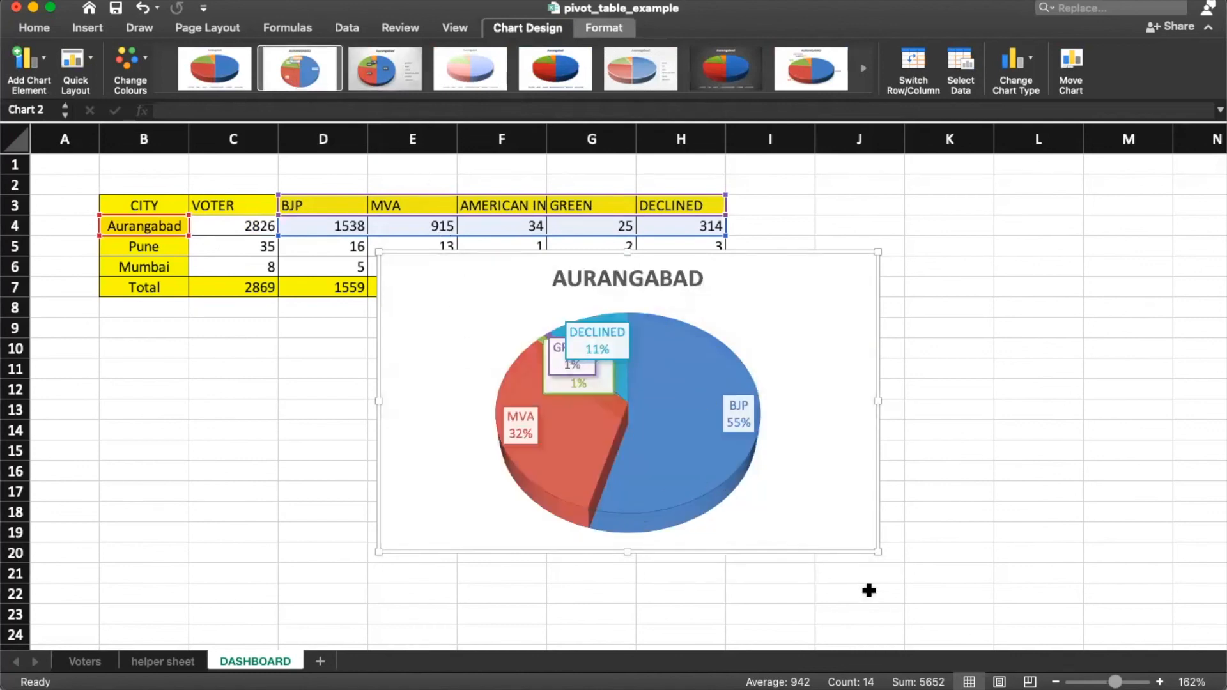
left_click(639, 82)
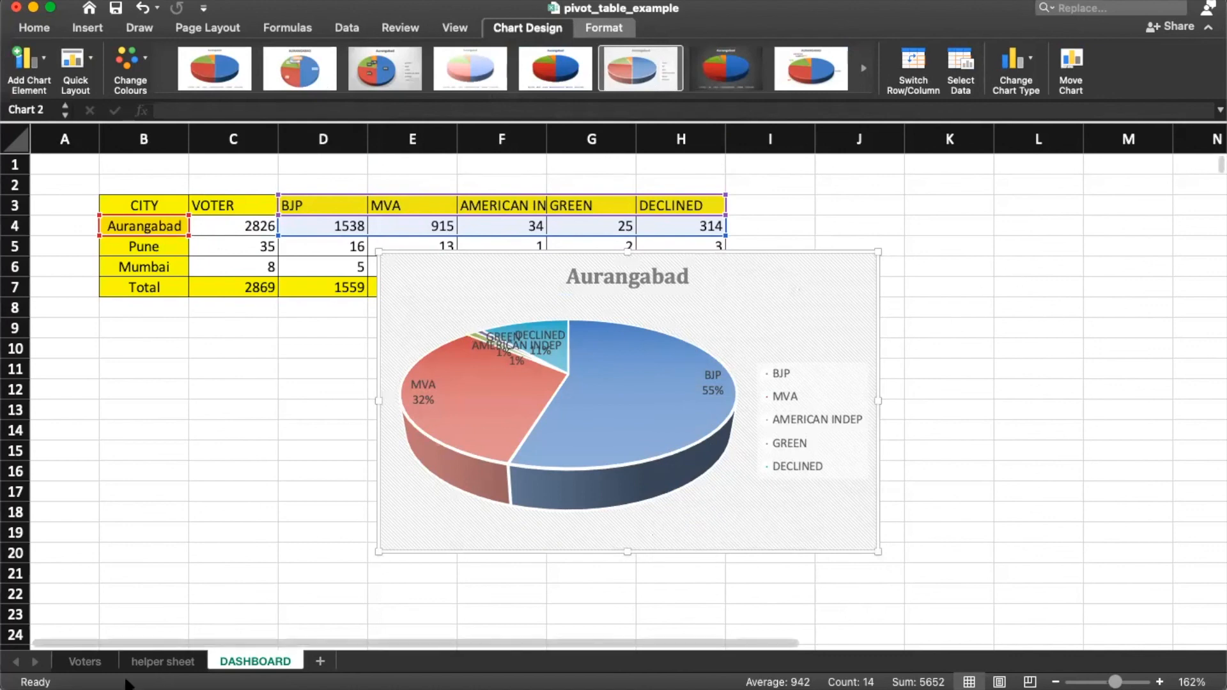
Step: Select the whole Voters table with Cmd+A and start a PivotTable from A1:I2870
left_click(78, 663)
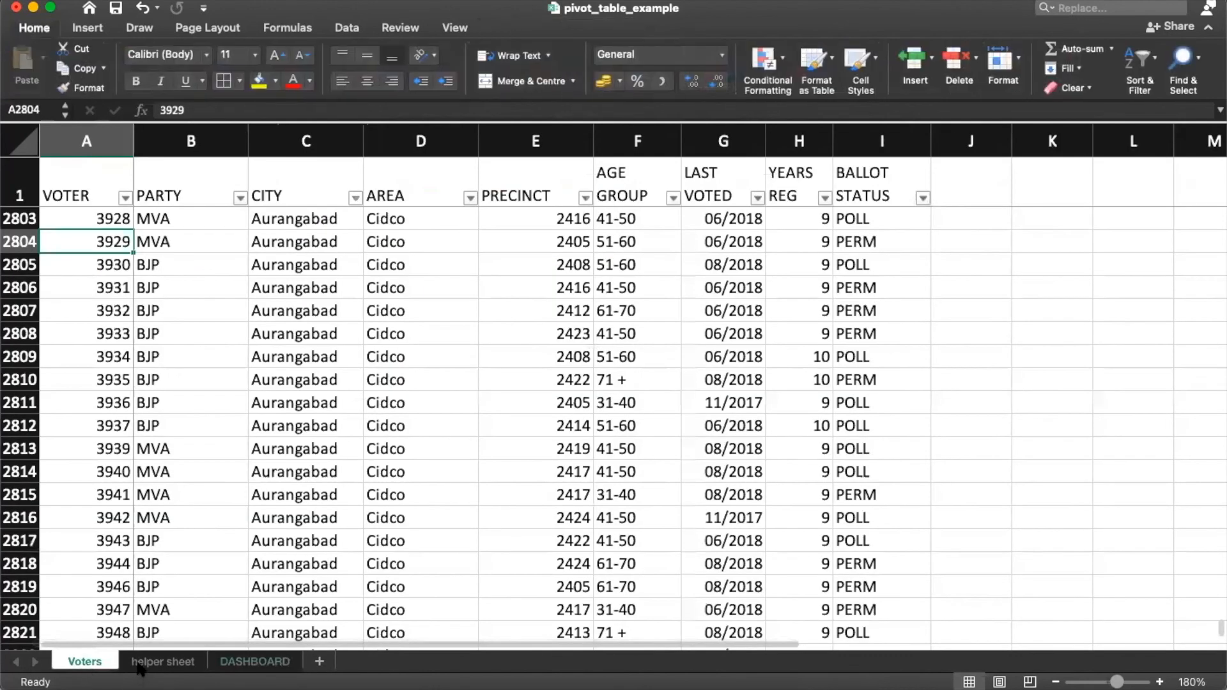
left_click(186, 327)
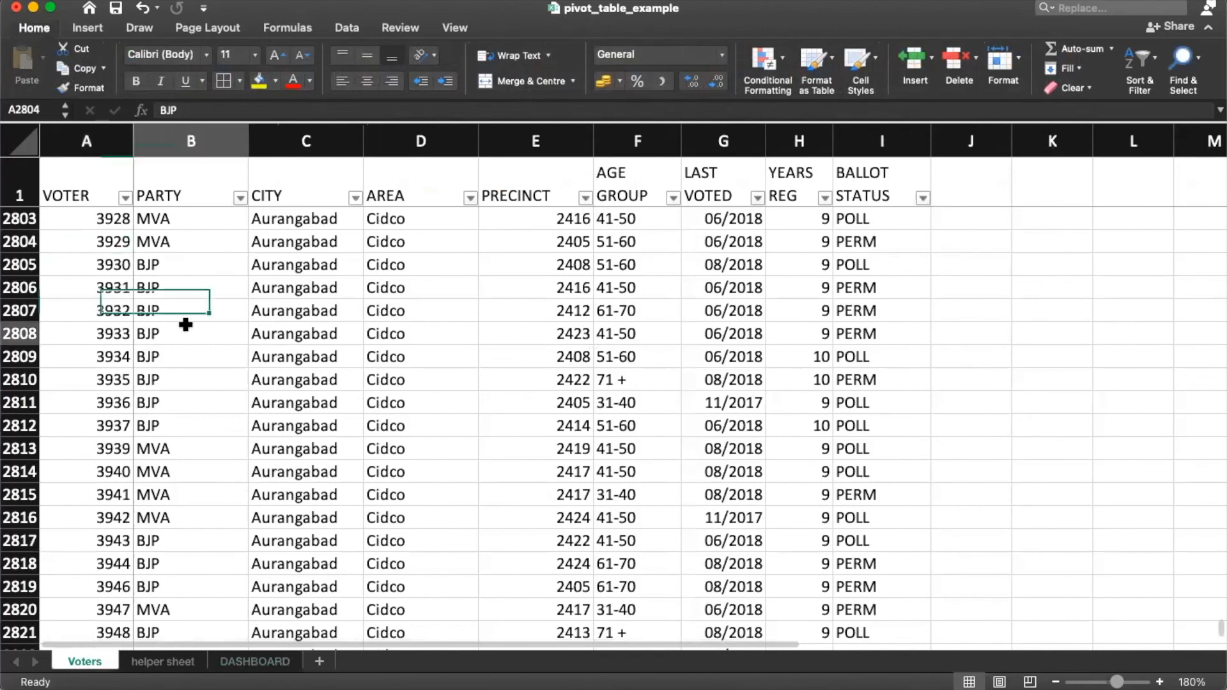
left_click(236, 664)
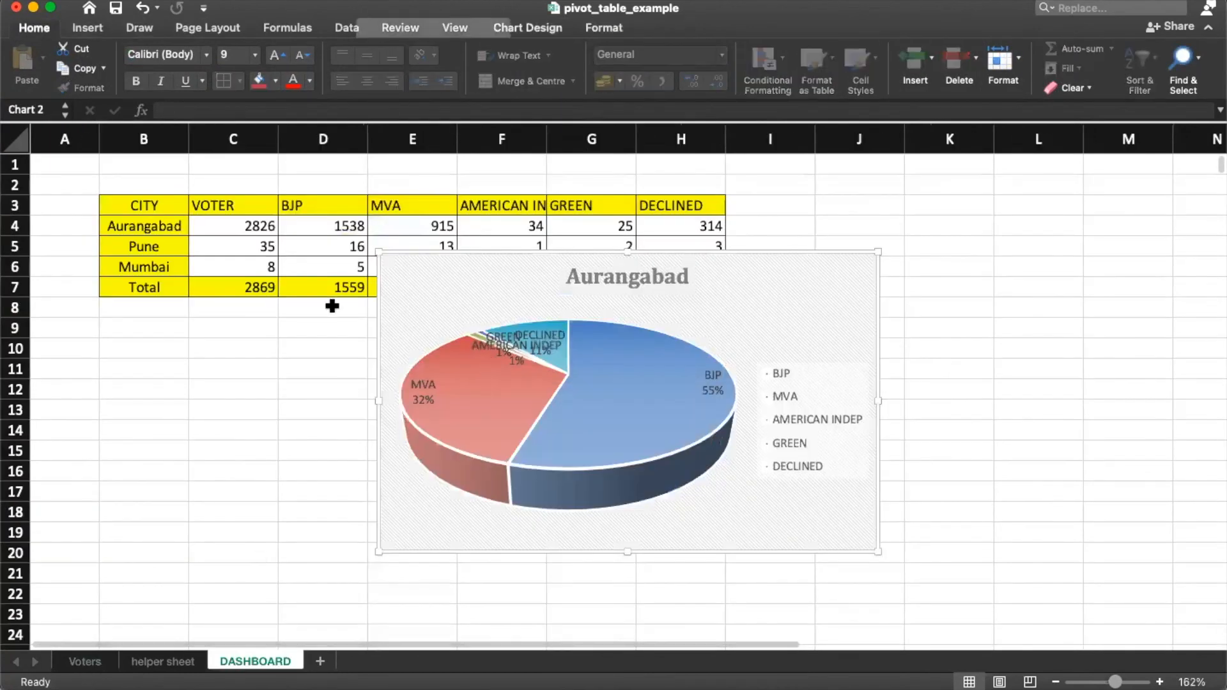
left_click(84, 662)
key("super+a")
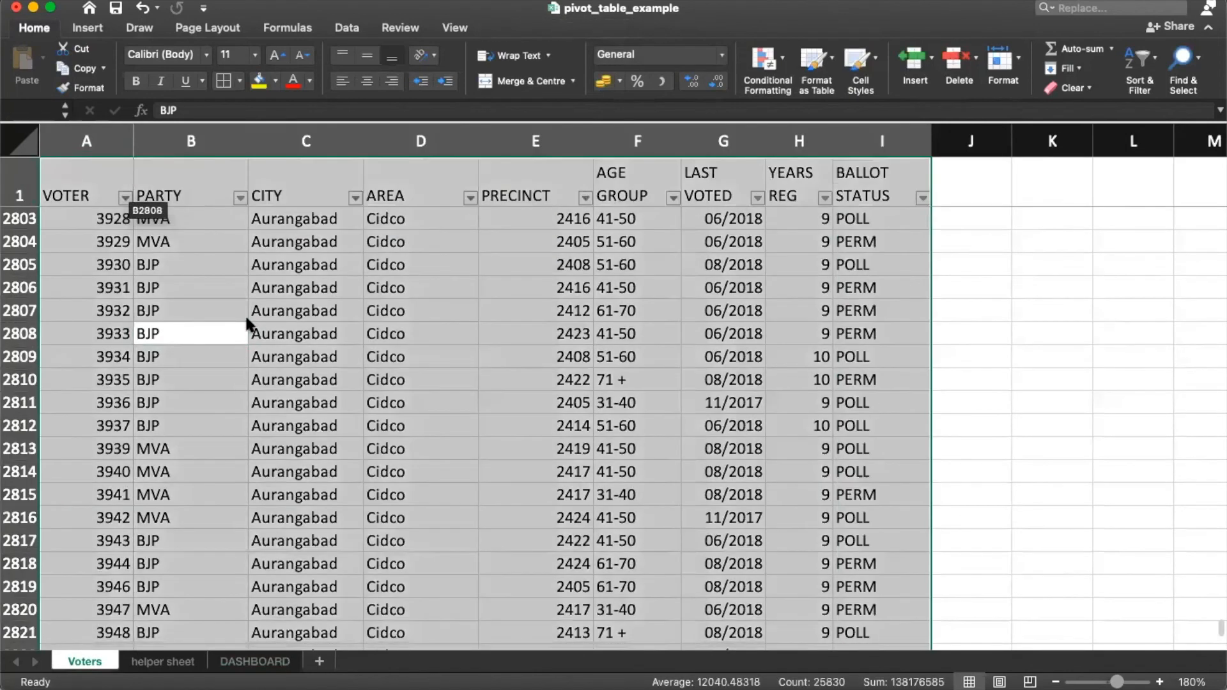
left_click(303, 361)
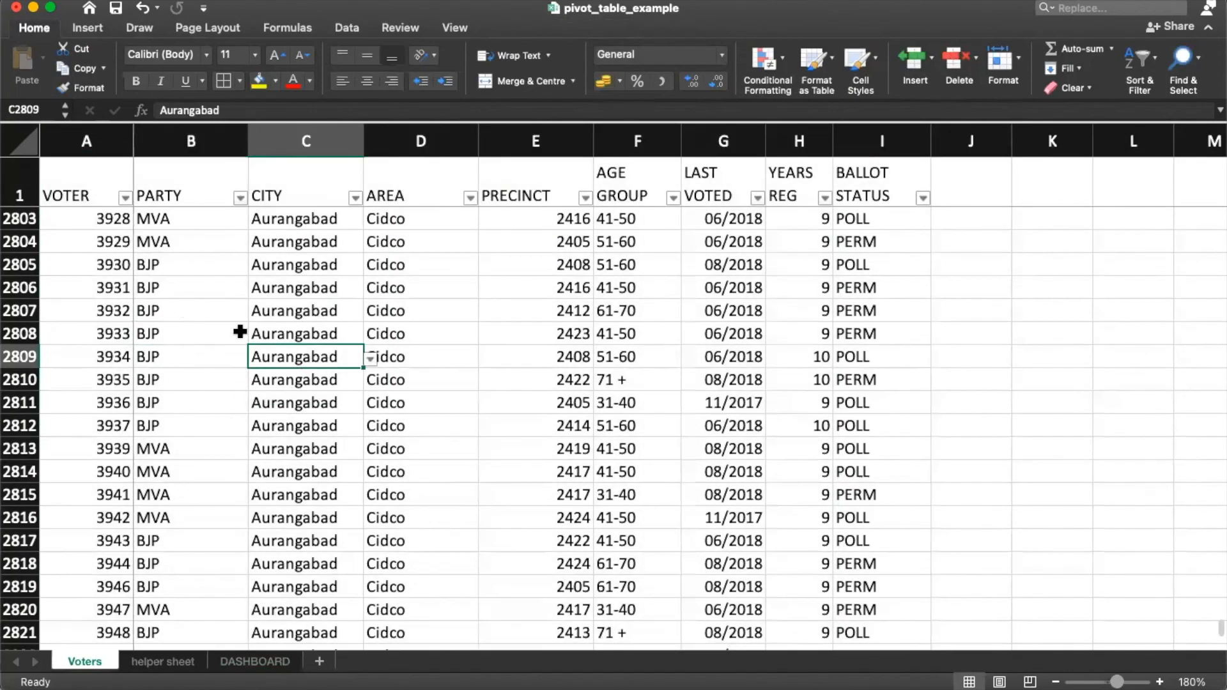
key("super+a")
left_click(83, 29)
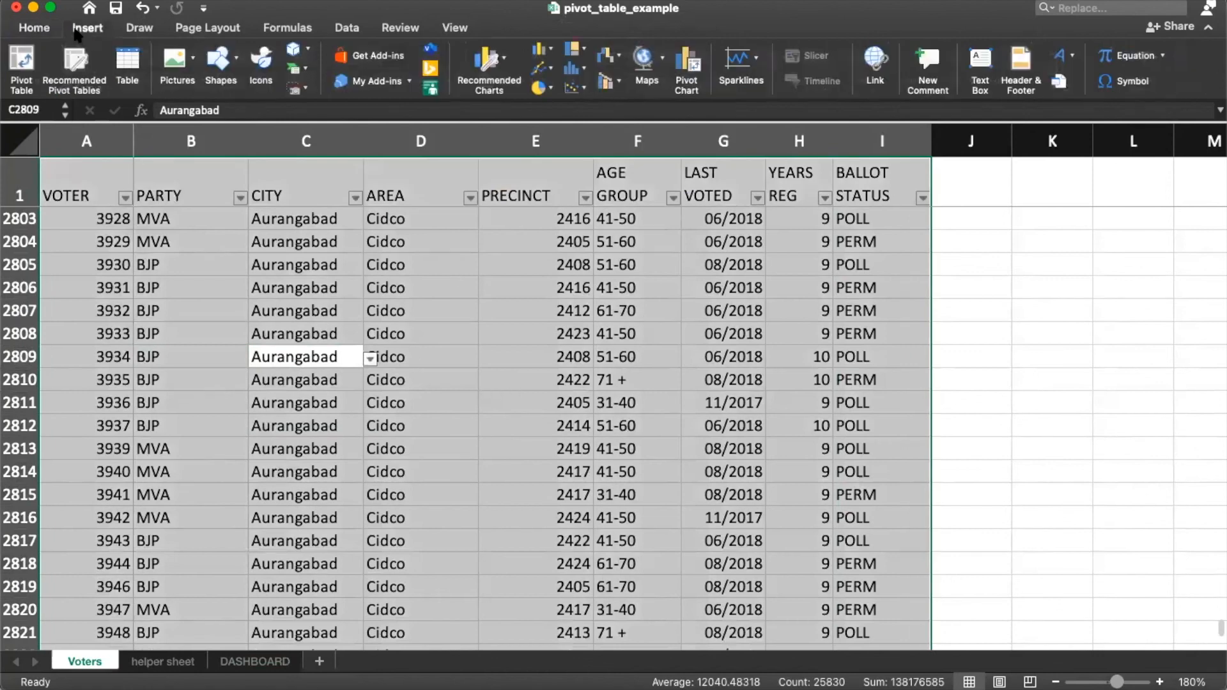
left_click(22, 64)
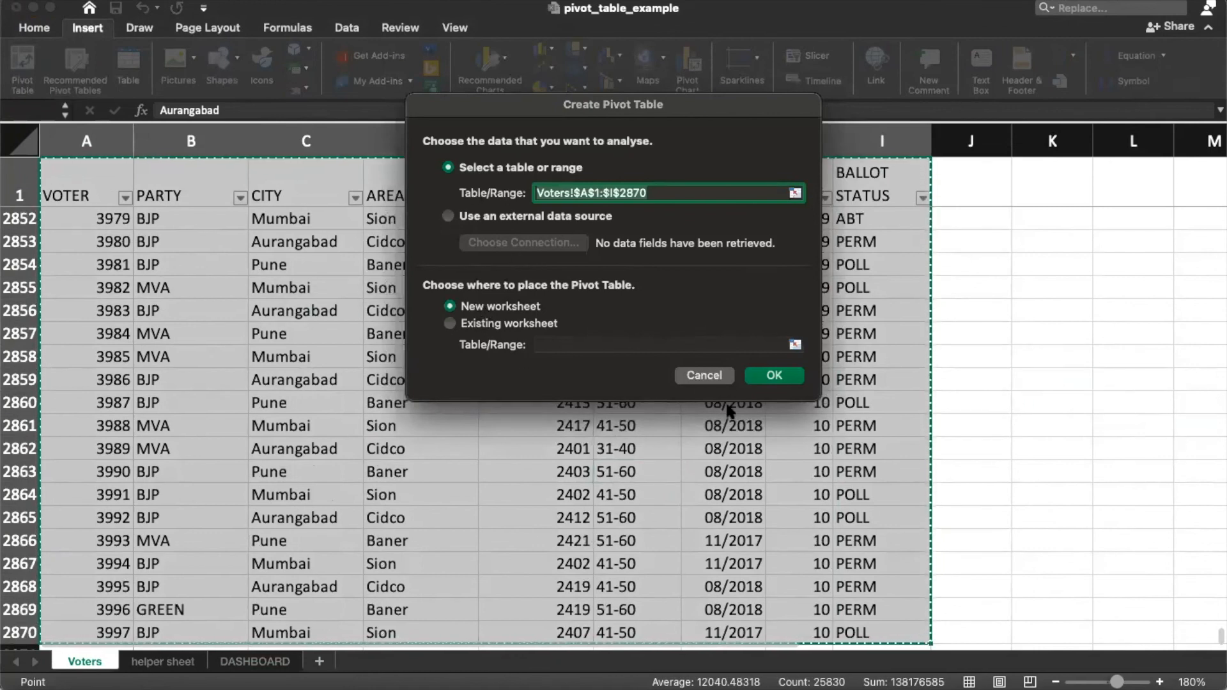
Step: Create the pivot on a new sheet with CITY as its rows, zooming in on the sheet
left_click(773, 375)
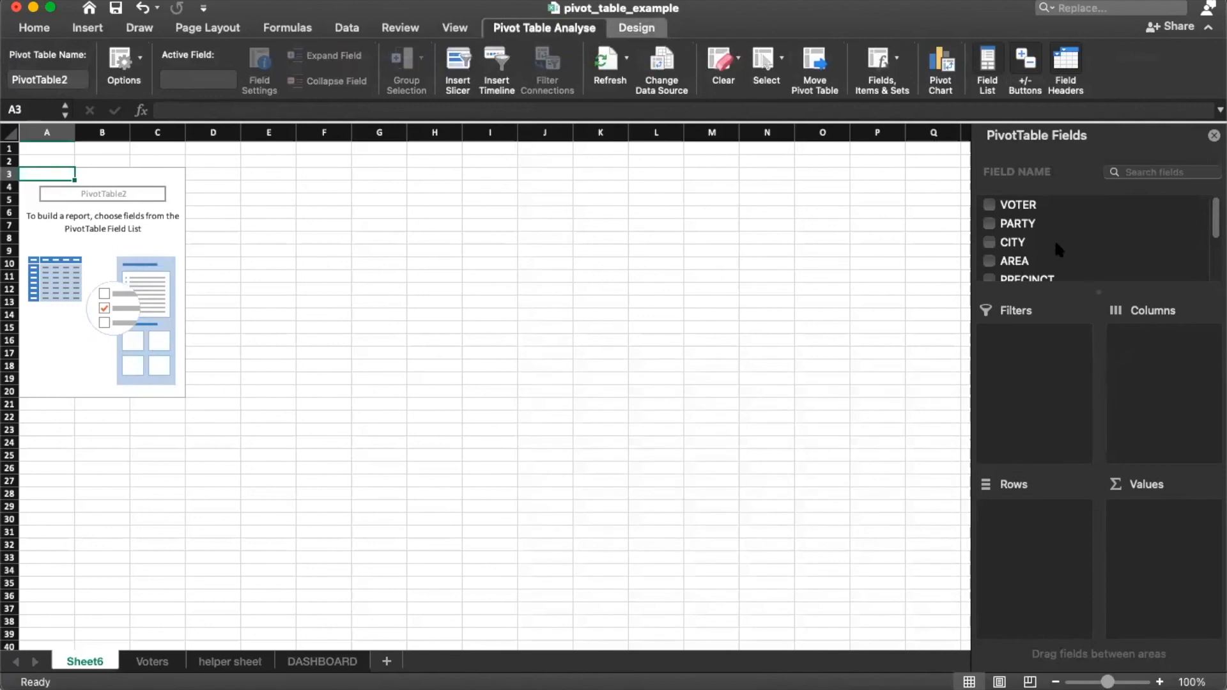
left_click_drag(1032, 234, 1007, 615)
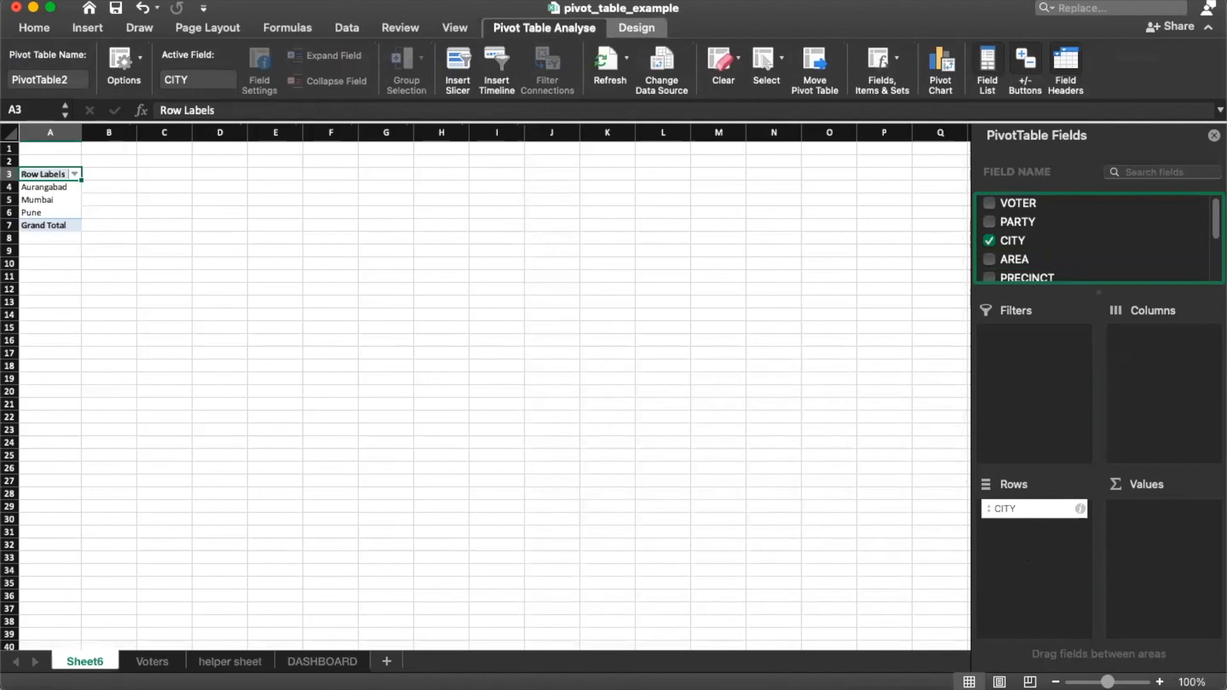
left_click(1160, 683)
left_click(1160, 683)
left_click(1160, 683)
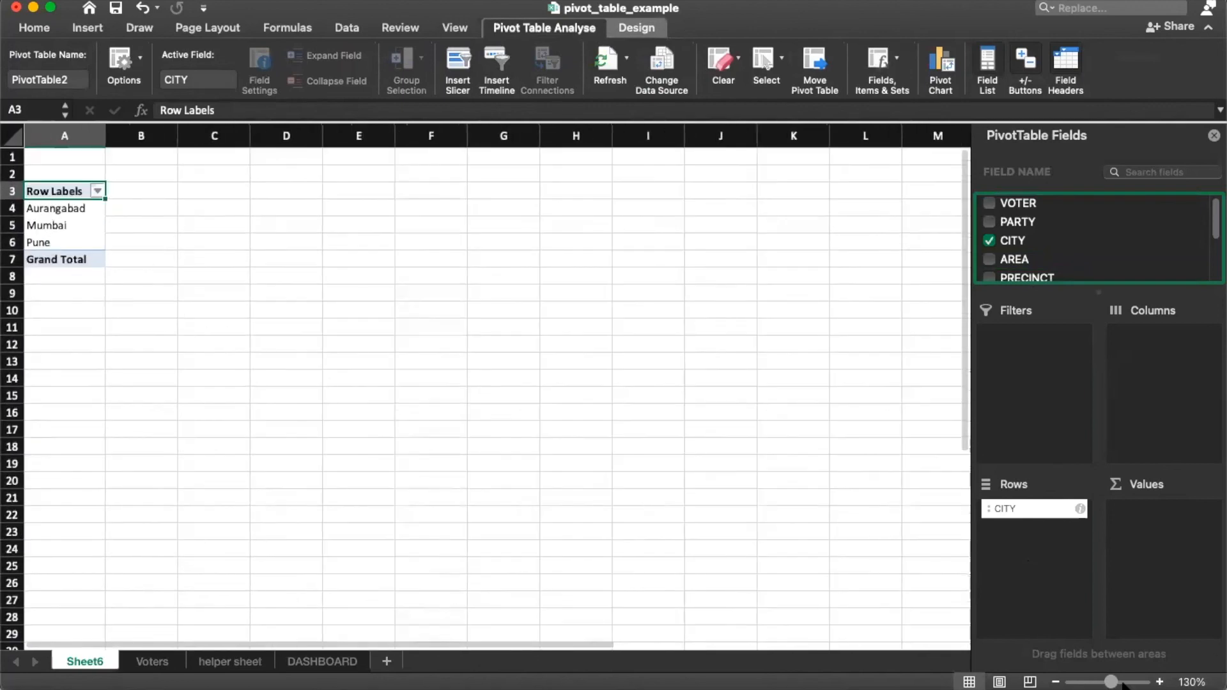
left_click(1160, 683)
left_click(1160, 683)
Step: Add VOTER as the values field and summarise it by Count instead of Sum
left_click_drag(1027, 214, 1176, 598)
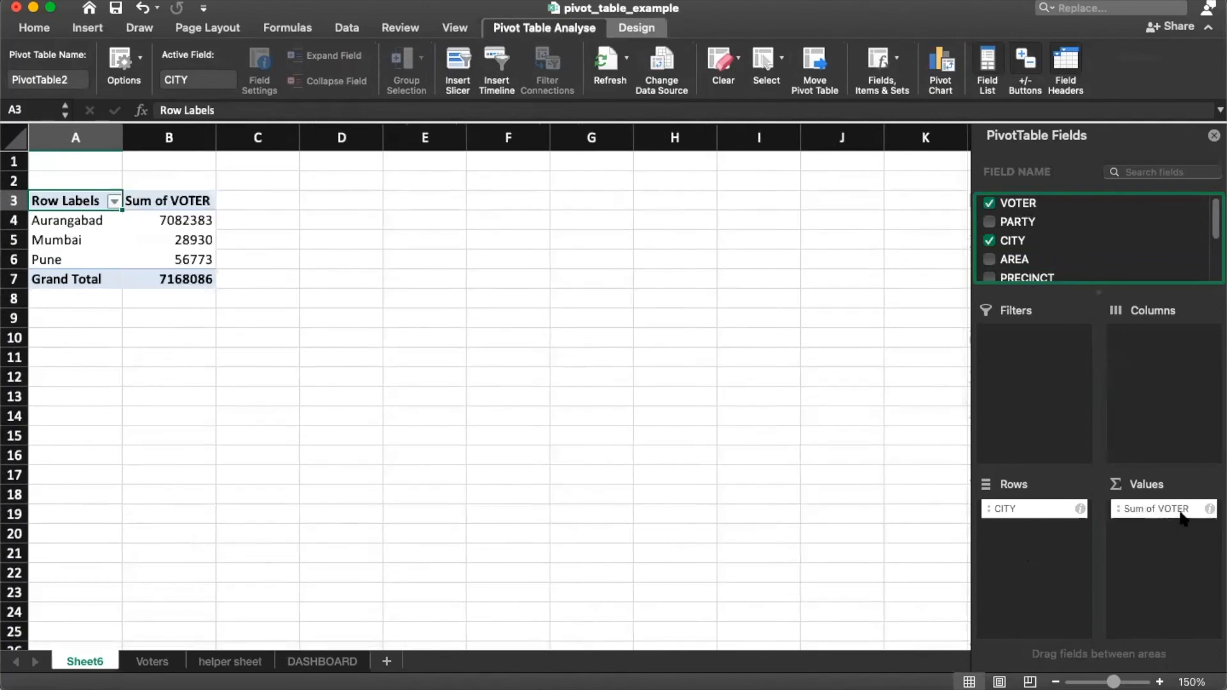
left_click(1133, 514)
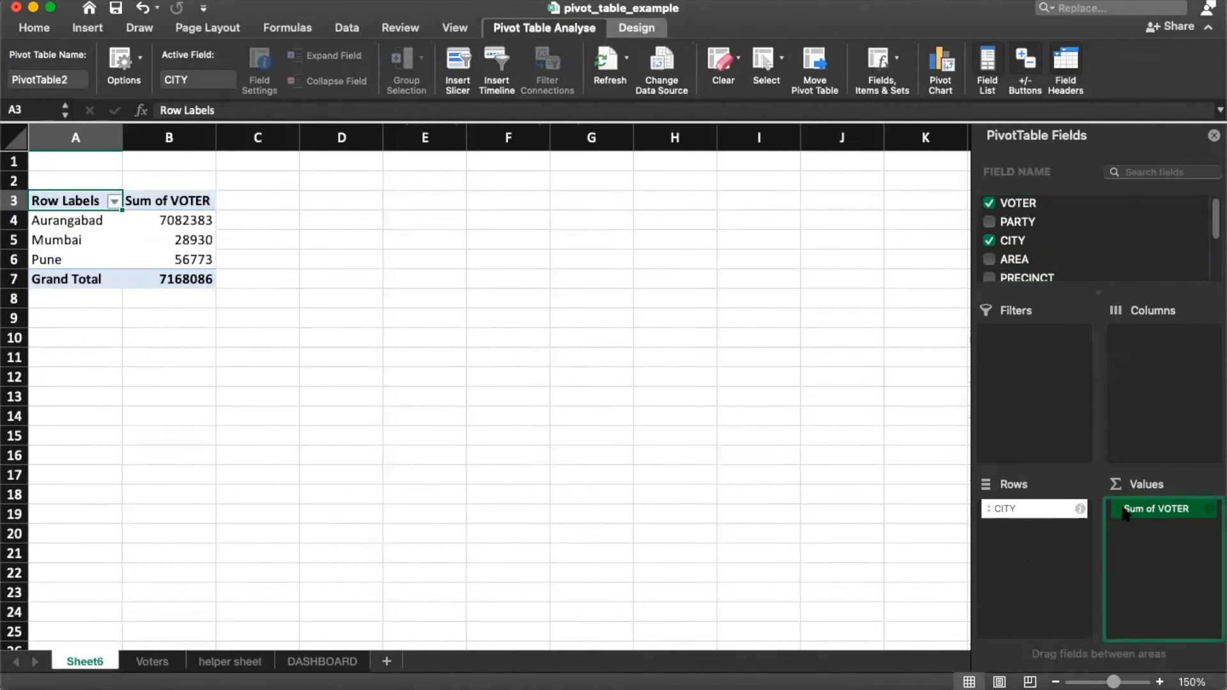
left_click(1211, 511)
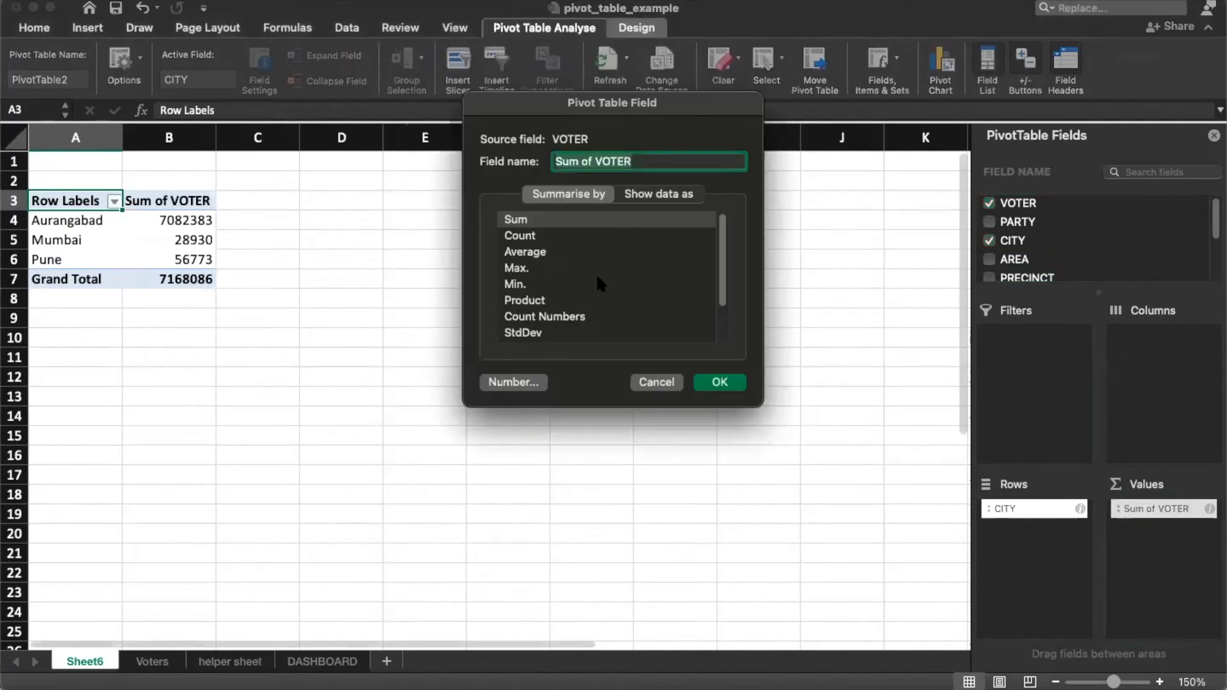
left_click(511, 237)
Step: Apply the Count summary and recheck the value field settings, keeping Count
left_click(720, 382)
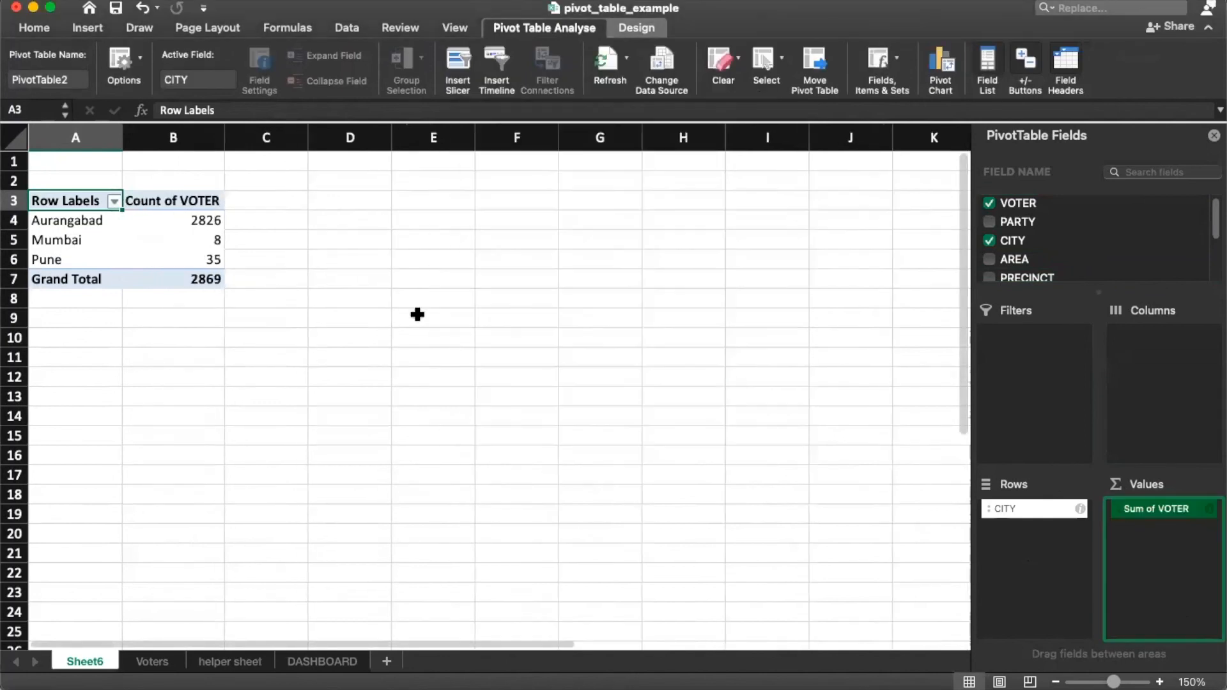
left_click(205, 280)
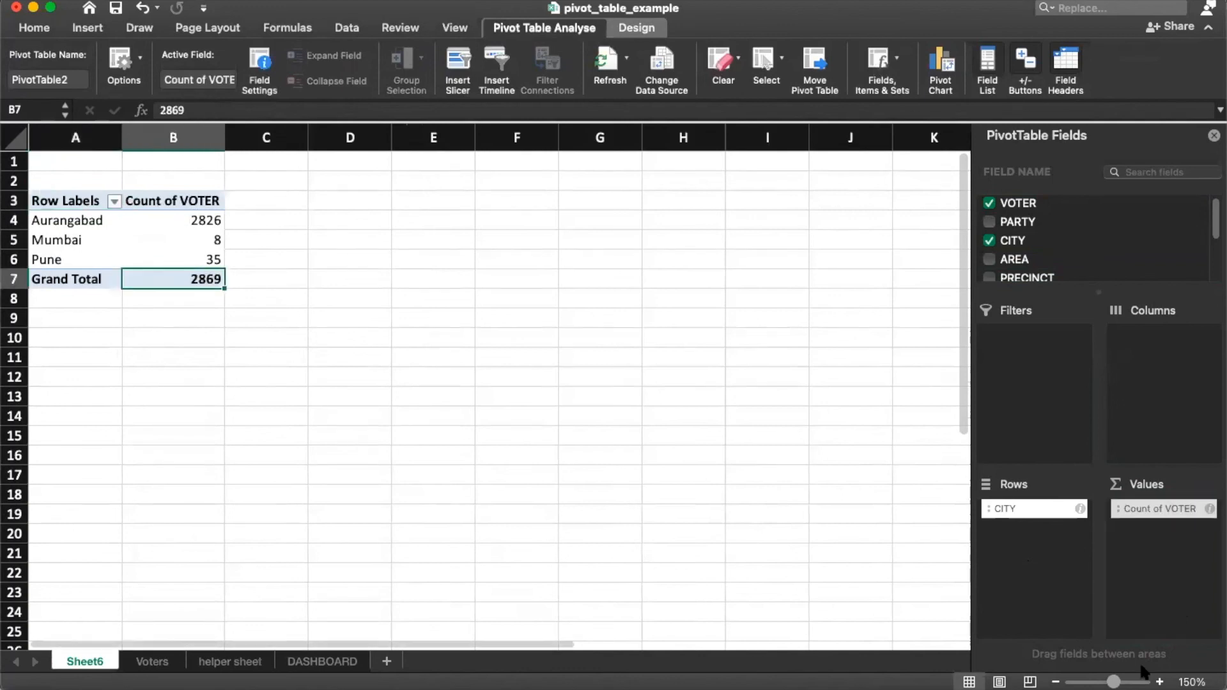
left_click(1210, 509)
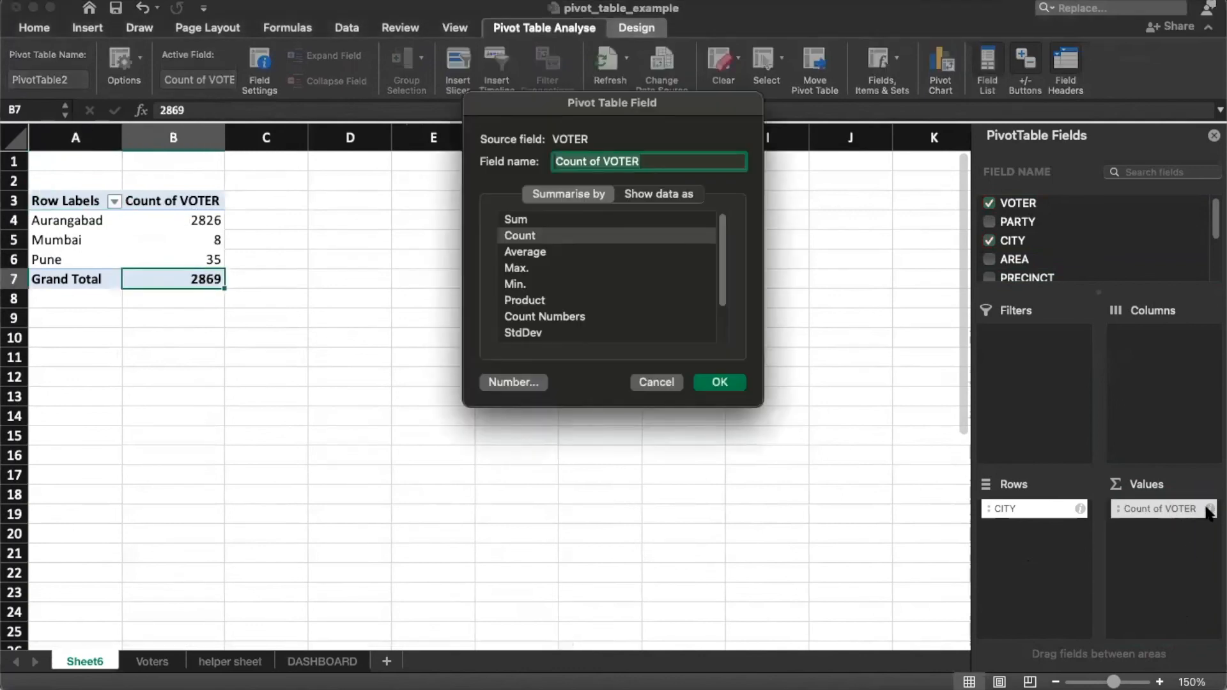
scroll(519, 261, "down", 3)
scroll(560, 299, "up", 3)
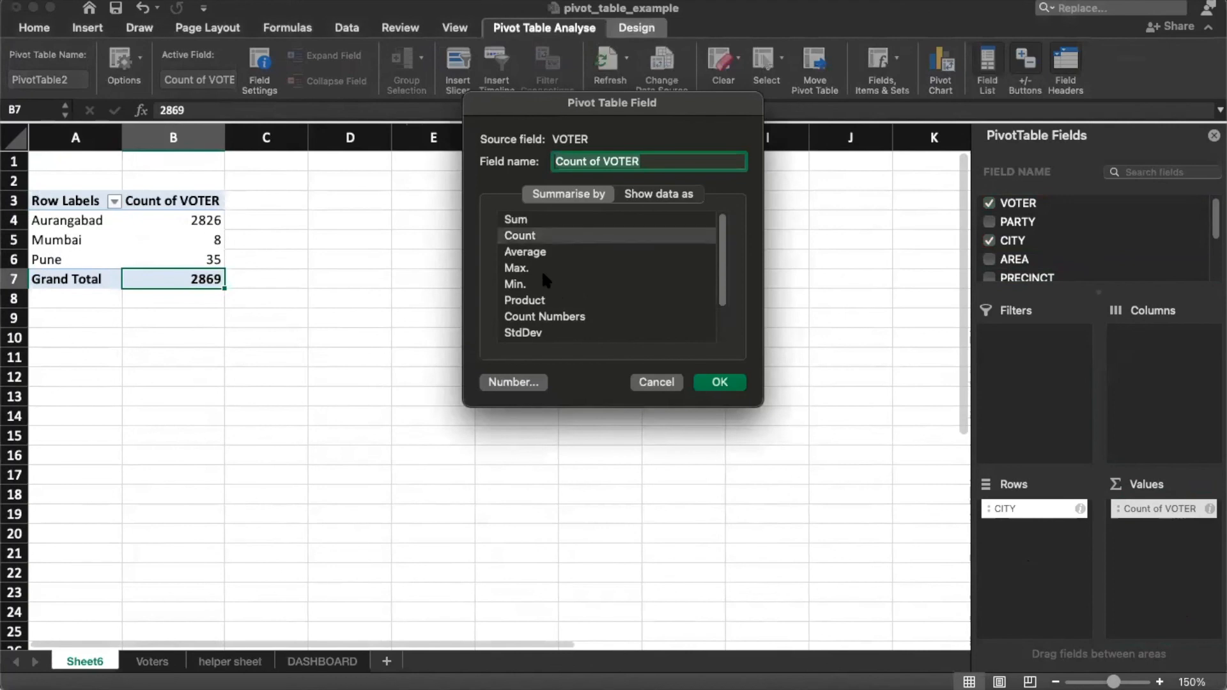
left_click(526, 237)
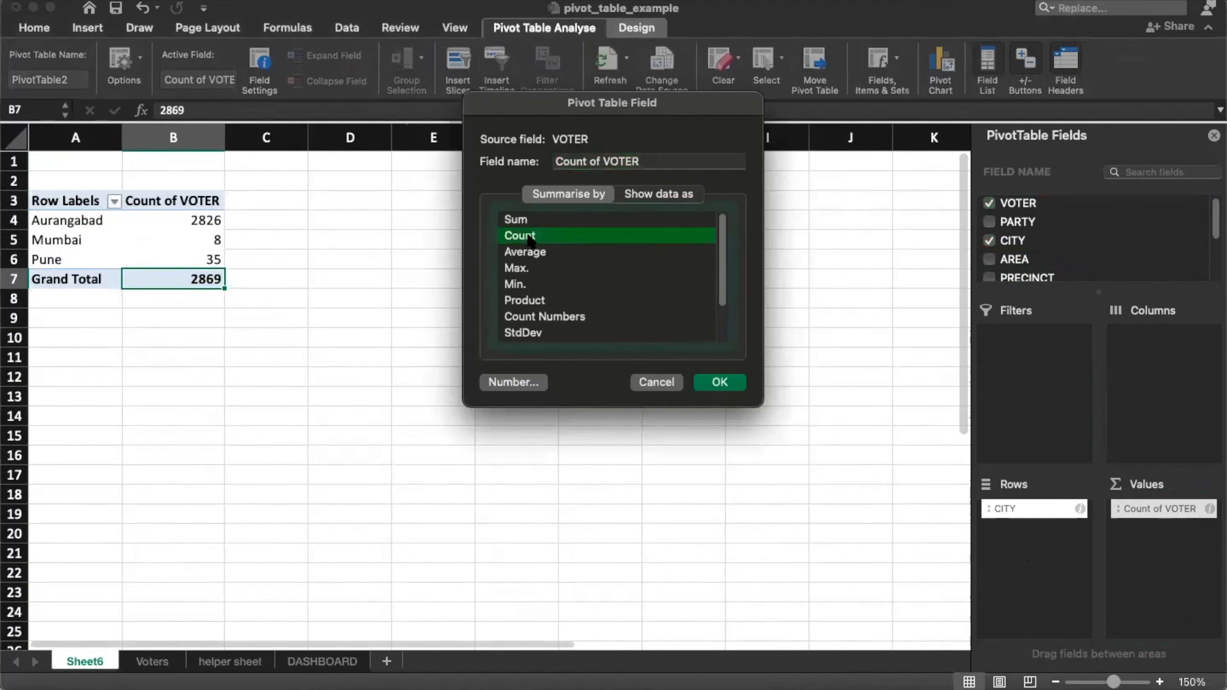
left_click(718, 382)
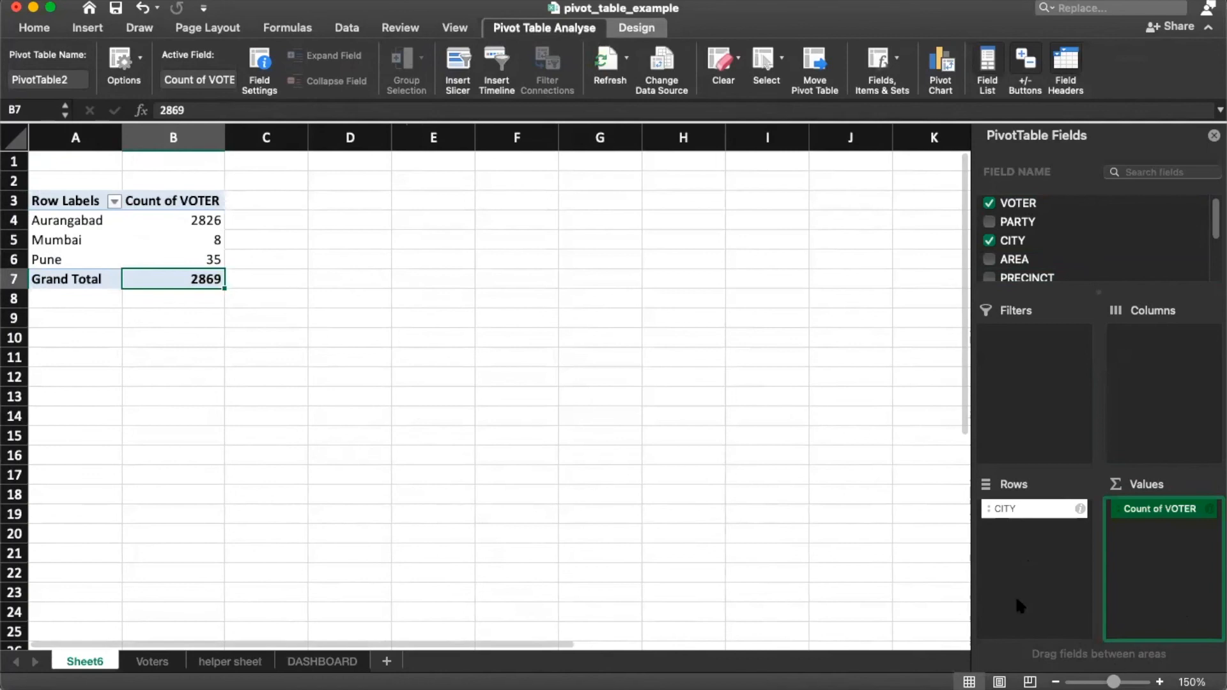
Step: Move CITY into Filters and filter the pivot to Aurangabad only
left_click(114, 201)
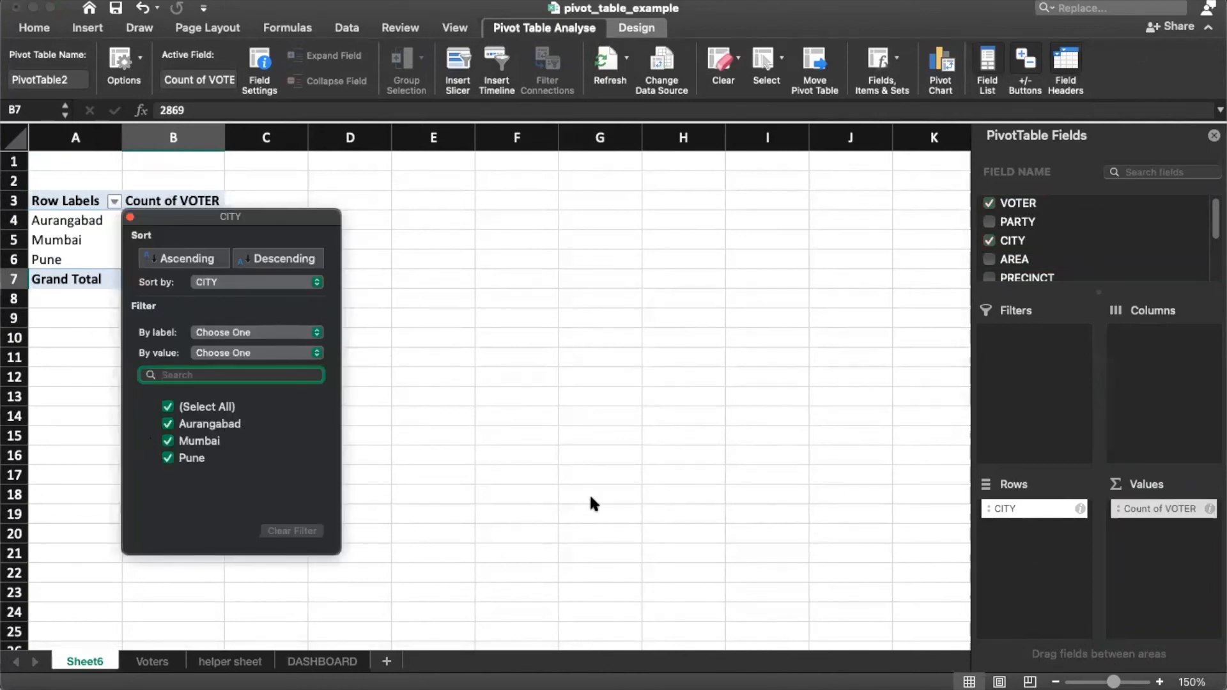
left_click(129, 217)
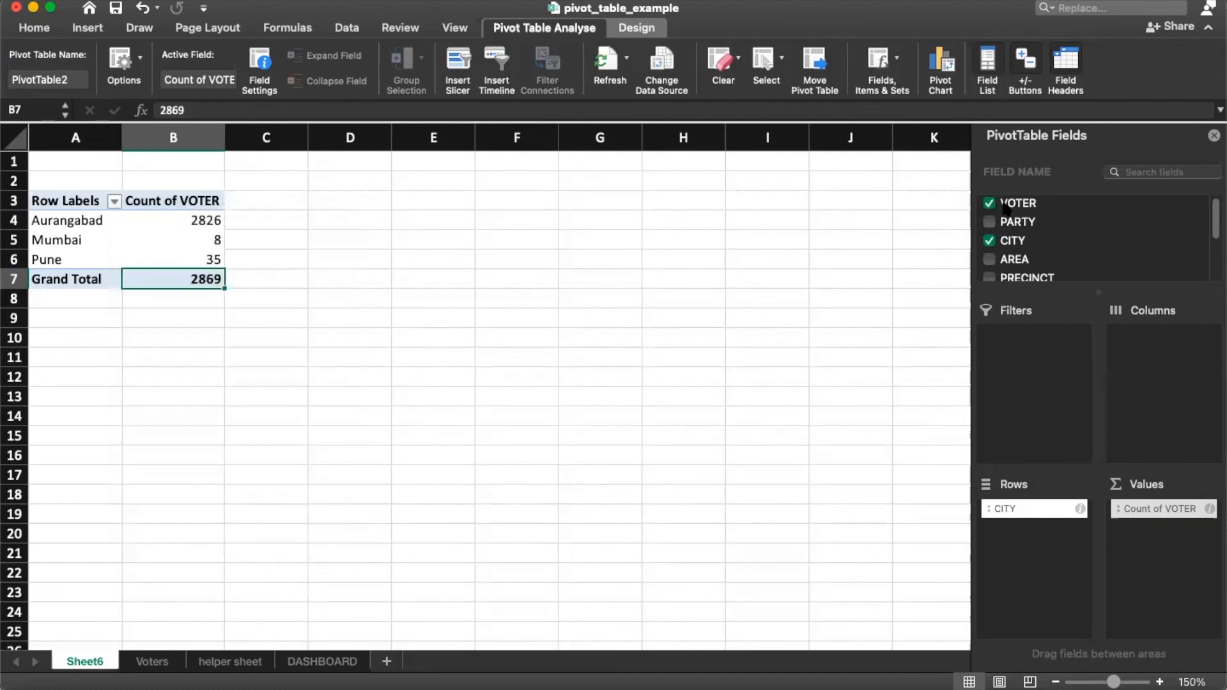
left_click_drag(1021, 247, 1037, 407)
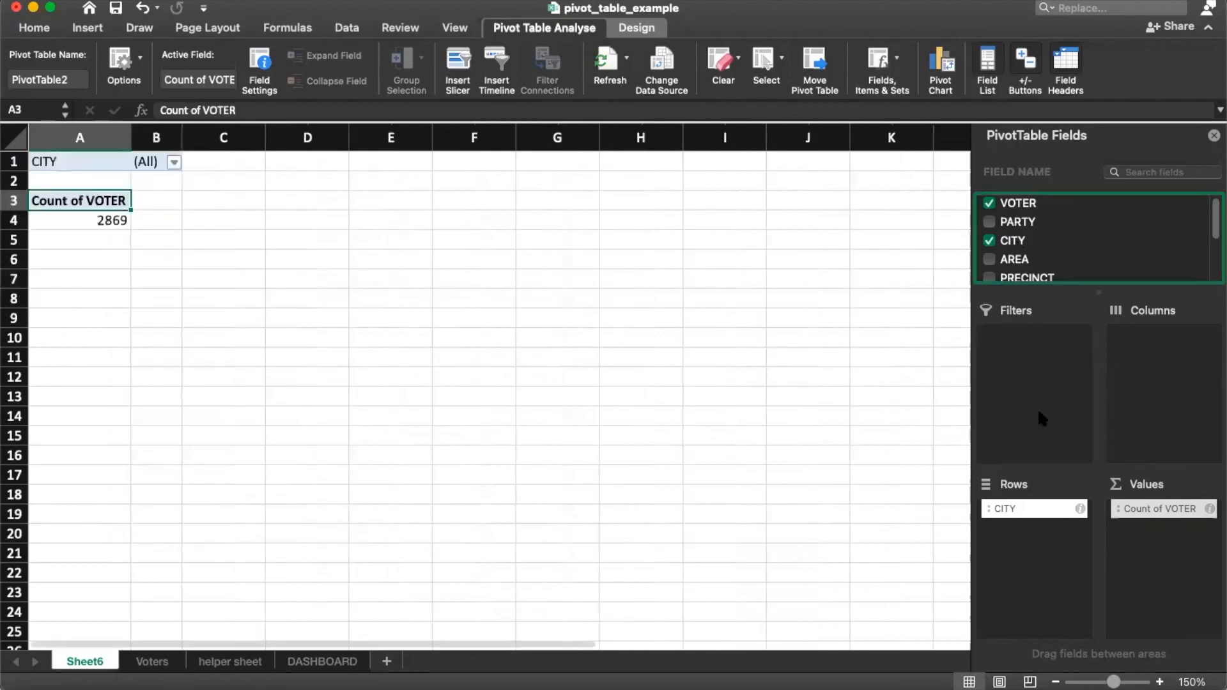
left_click(173, 162)
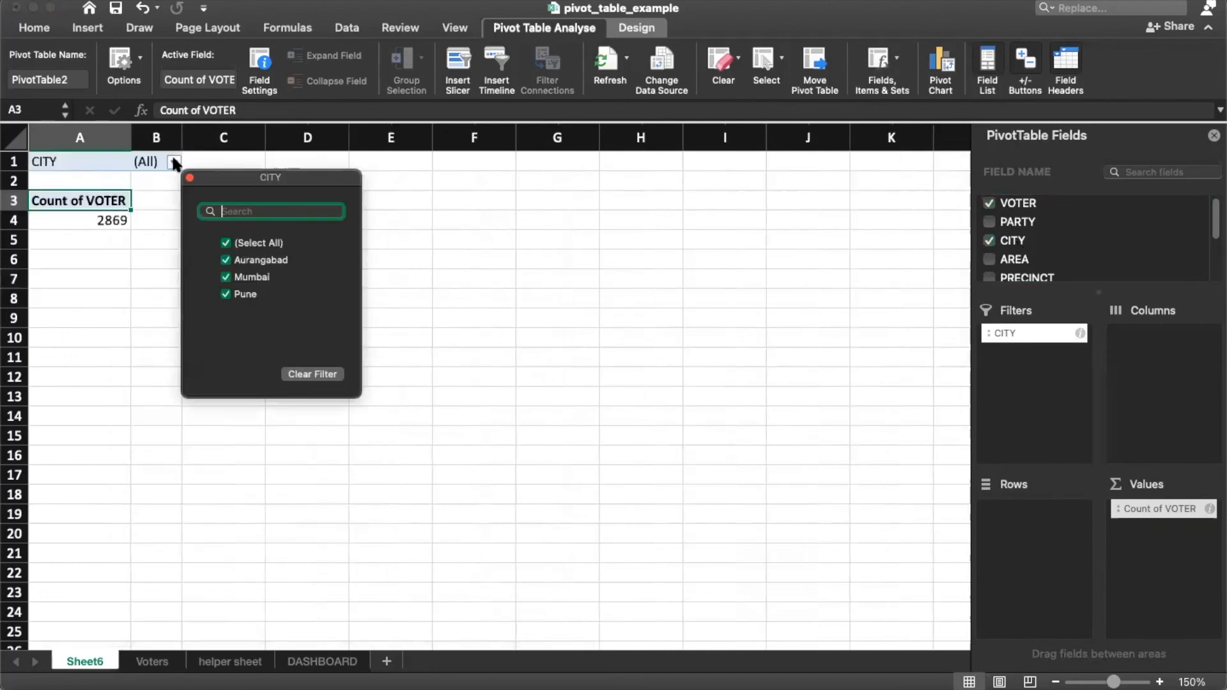
left_click(247, 242)
left_click(256, 259)
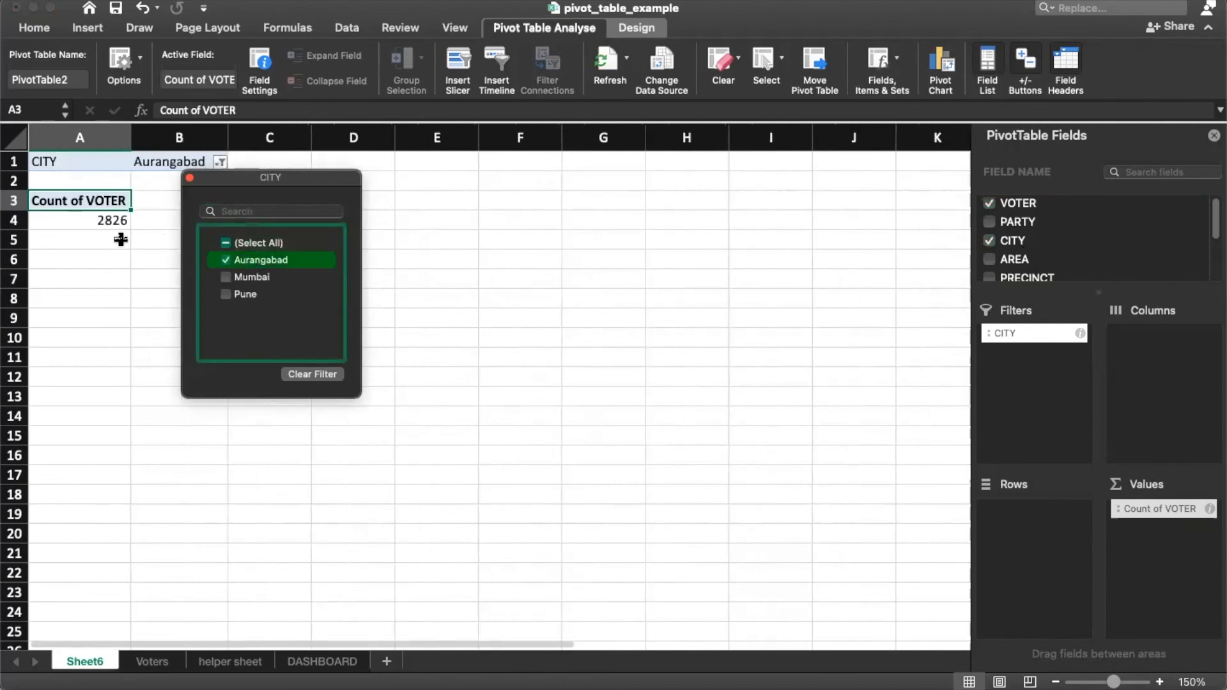
left_click(190, 178)
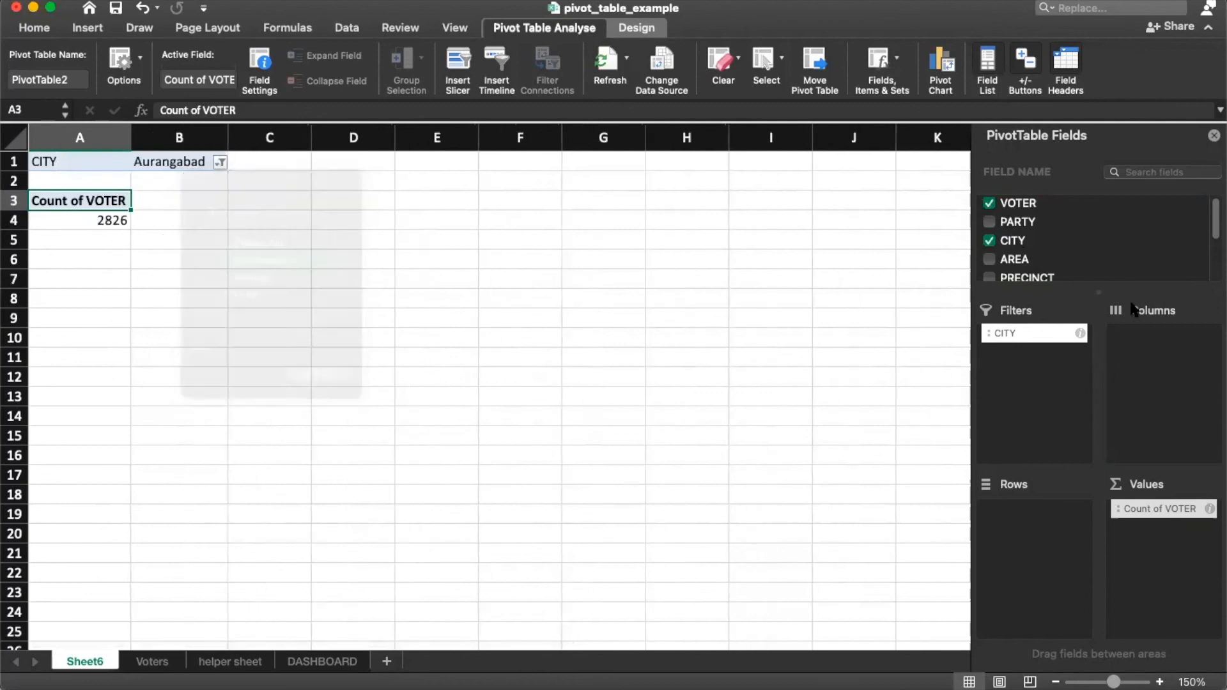
Step: Move CITY back into Rows and add PARTY as the column headings
left_click(1058, 337)
left_click(1120, 248)
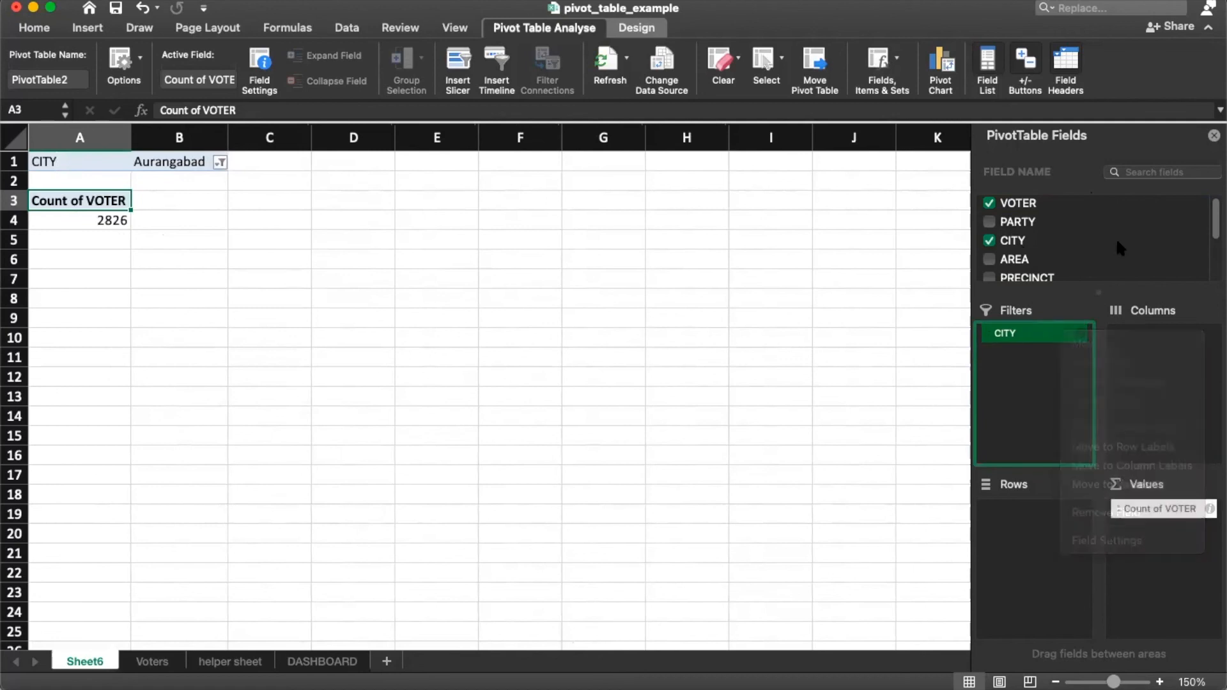
left_click(1054, 336)
left_click(564, 387)
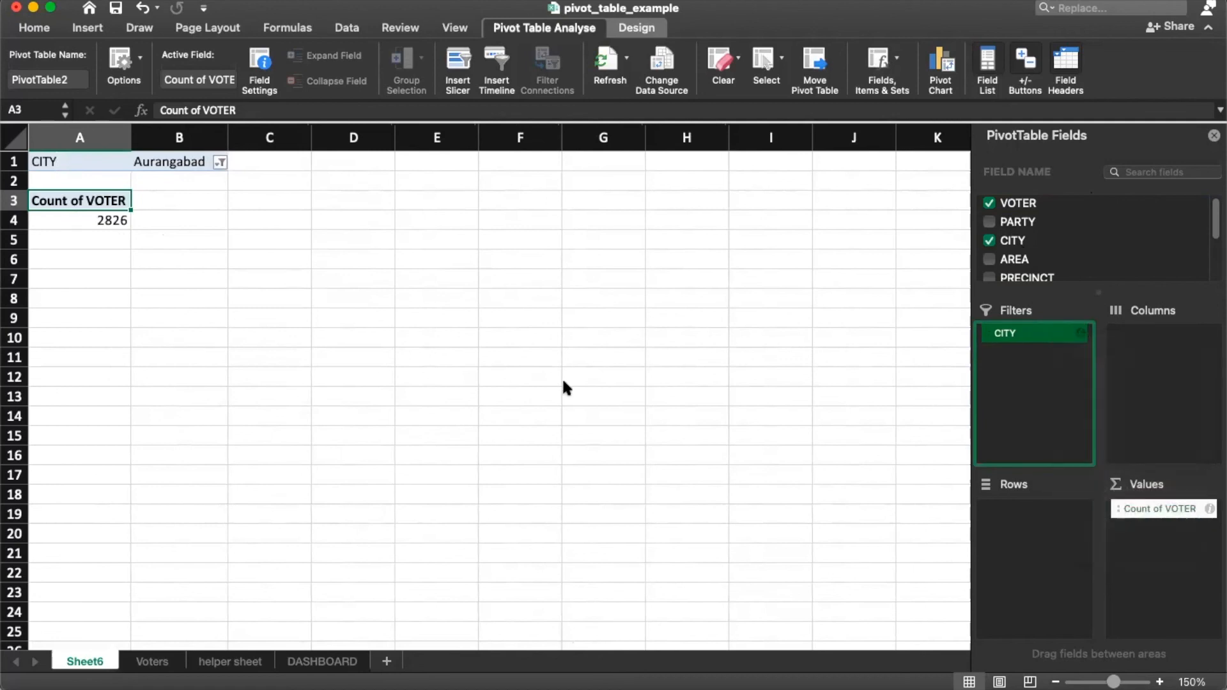
left_click_drag(1021, 242, 1033, 606)
left_click_drag(997, 243, 1161, 437)
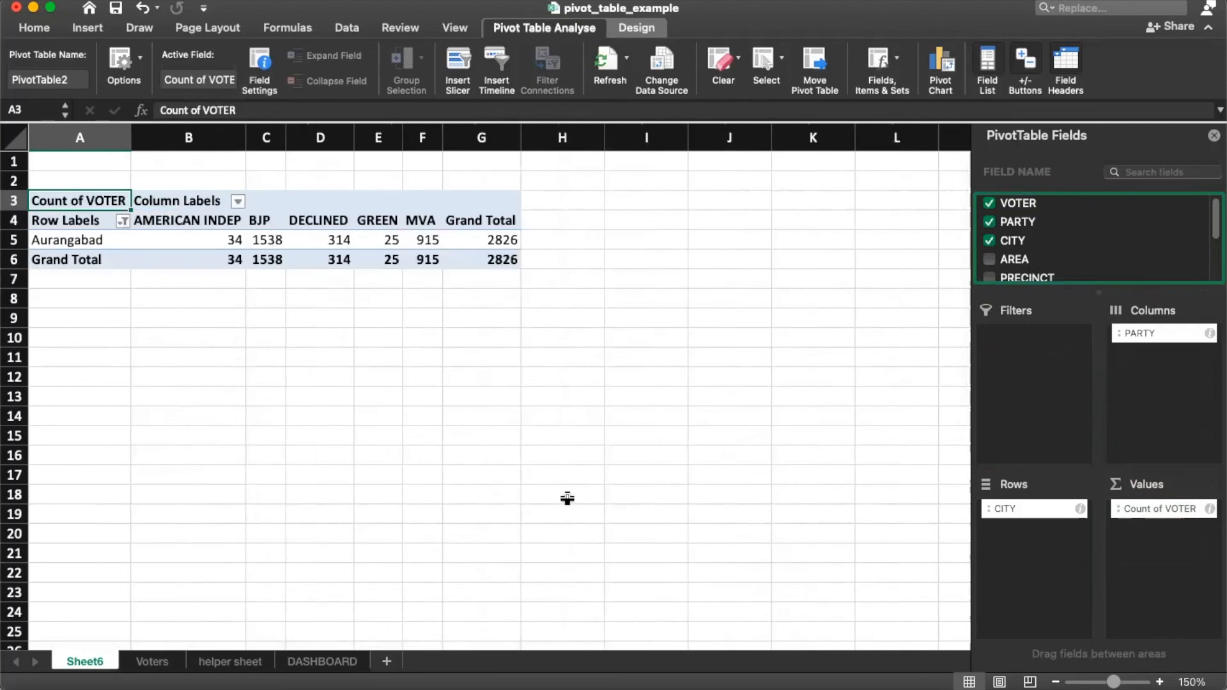
left_click(1054, 511)
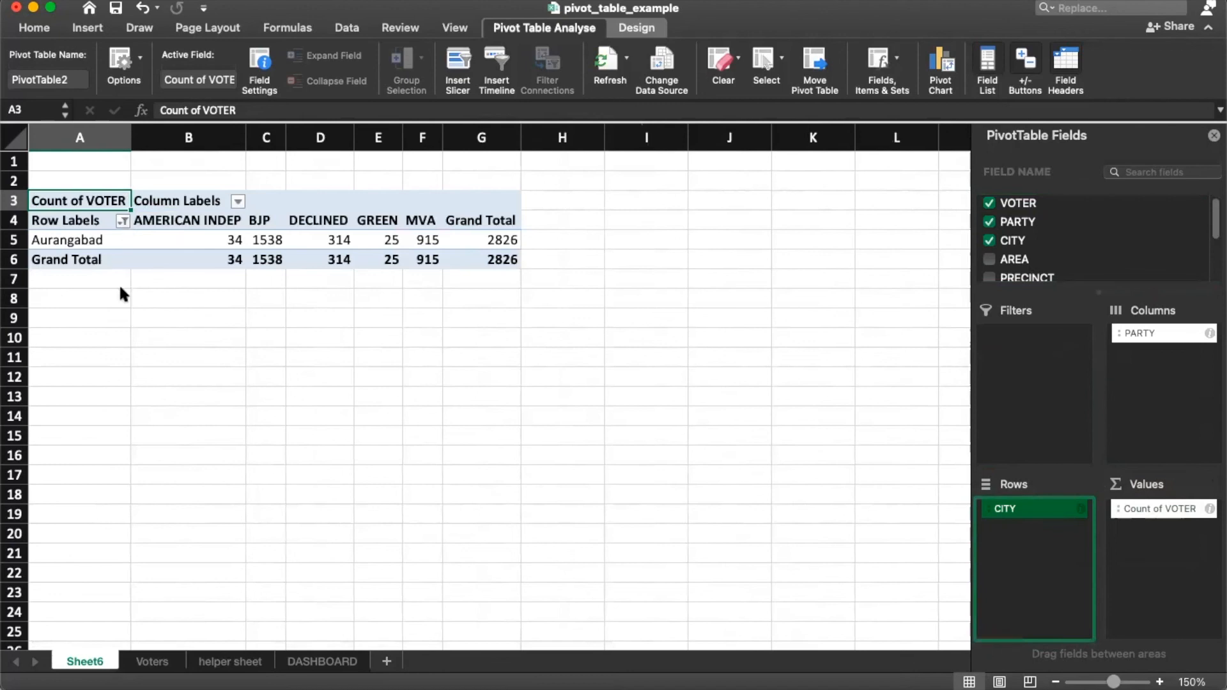
left_click(123, 221)
left_click(183, 460)
left_click(182, 478)
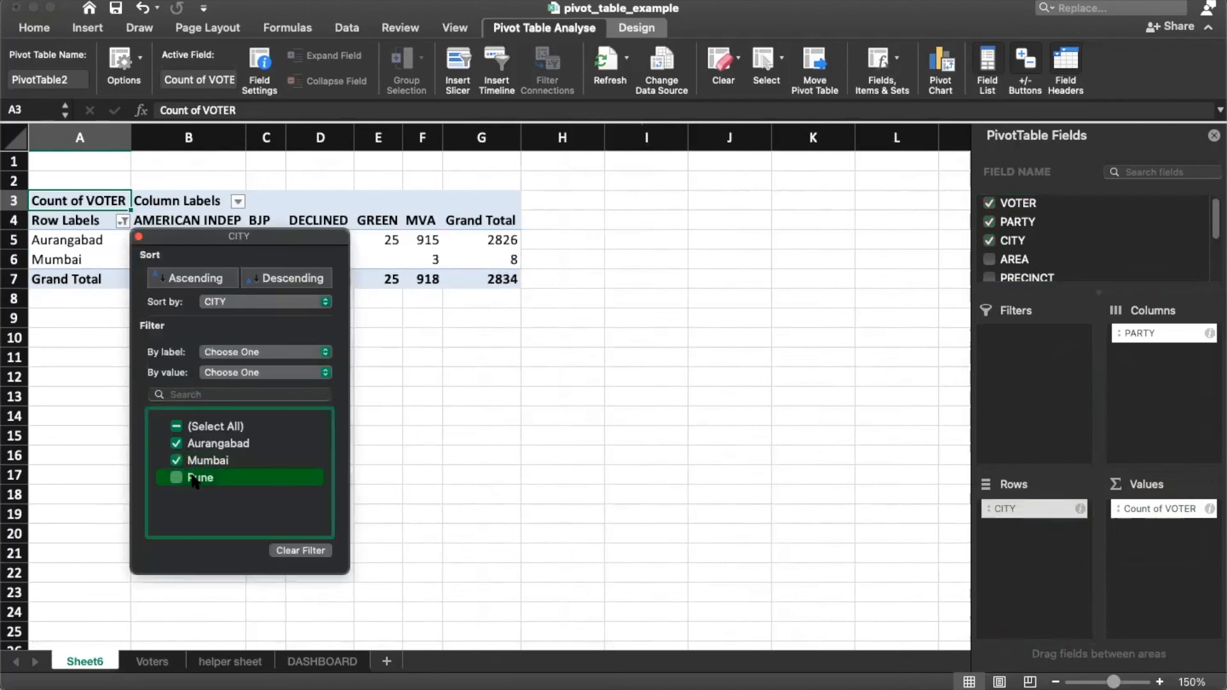
left_click(139, 237)
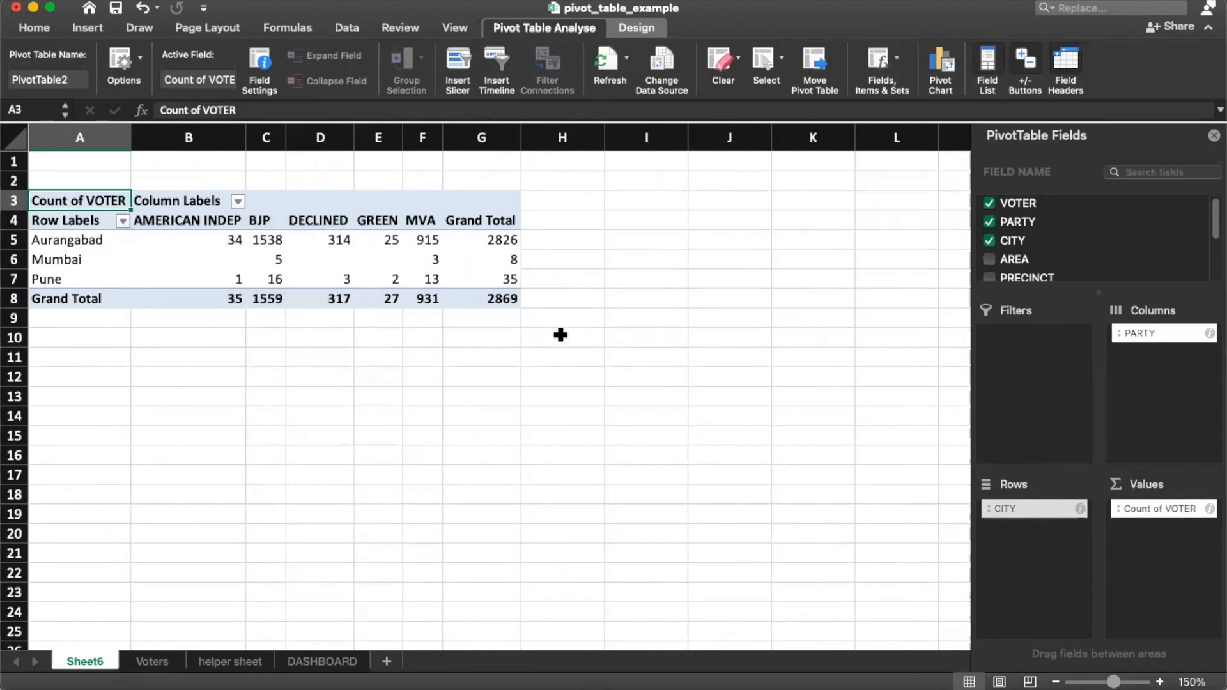
left_click_drag(71, 240, 482, 239)
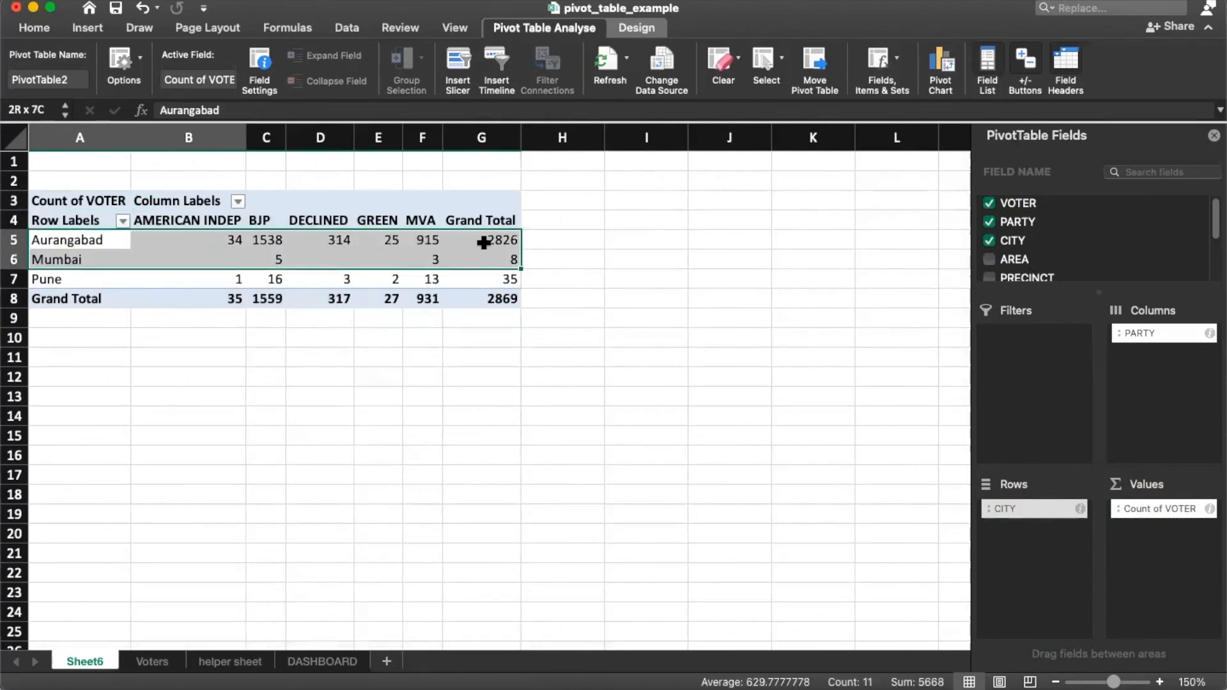
left_click(105, 31)
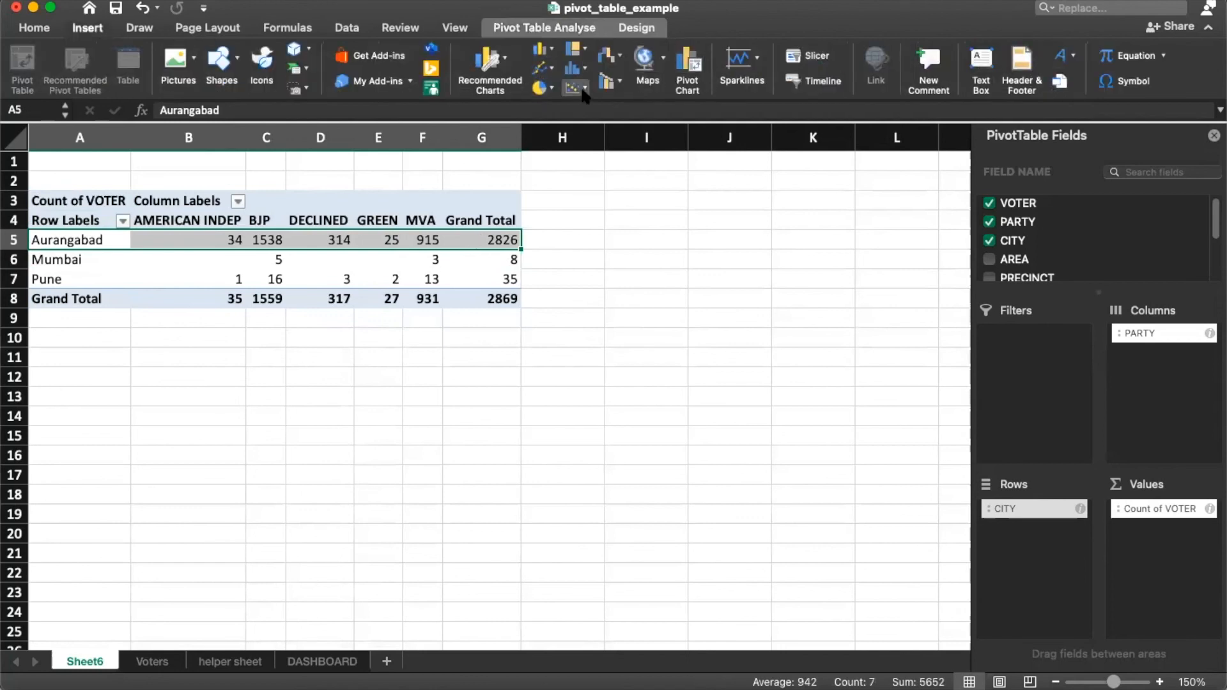
left_click(629, 367)
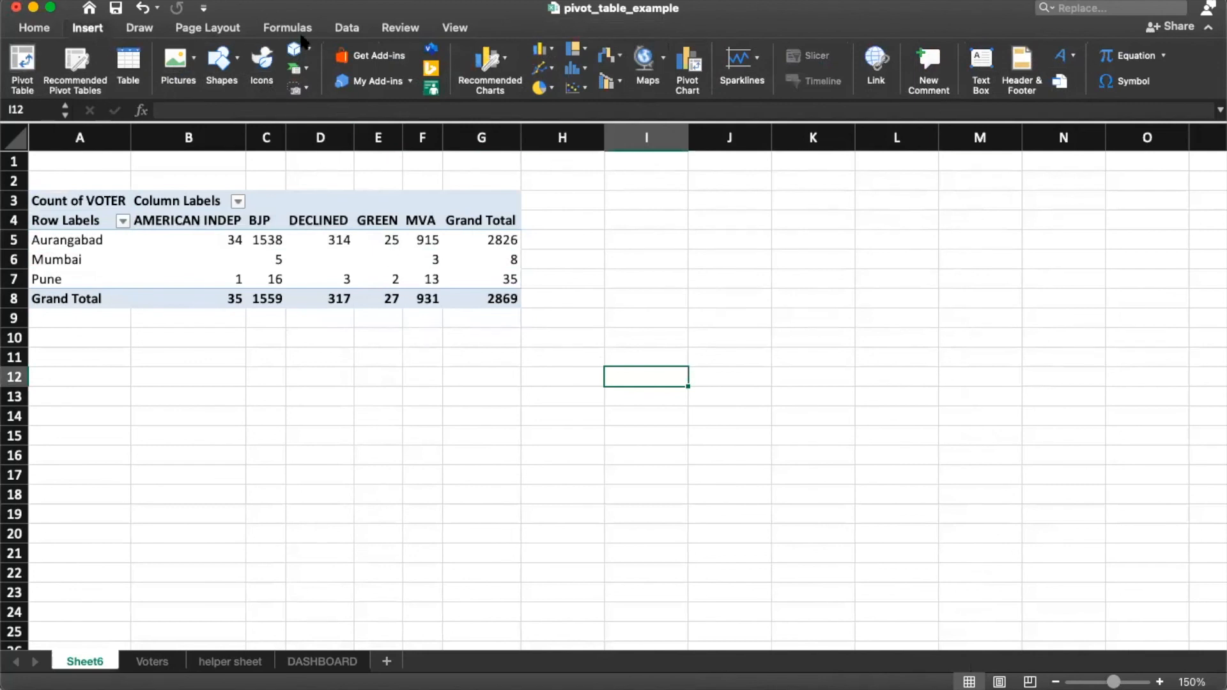
left_click(351, 31)
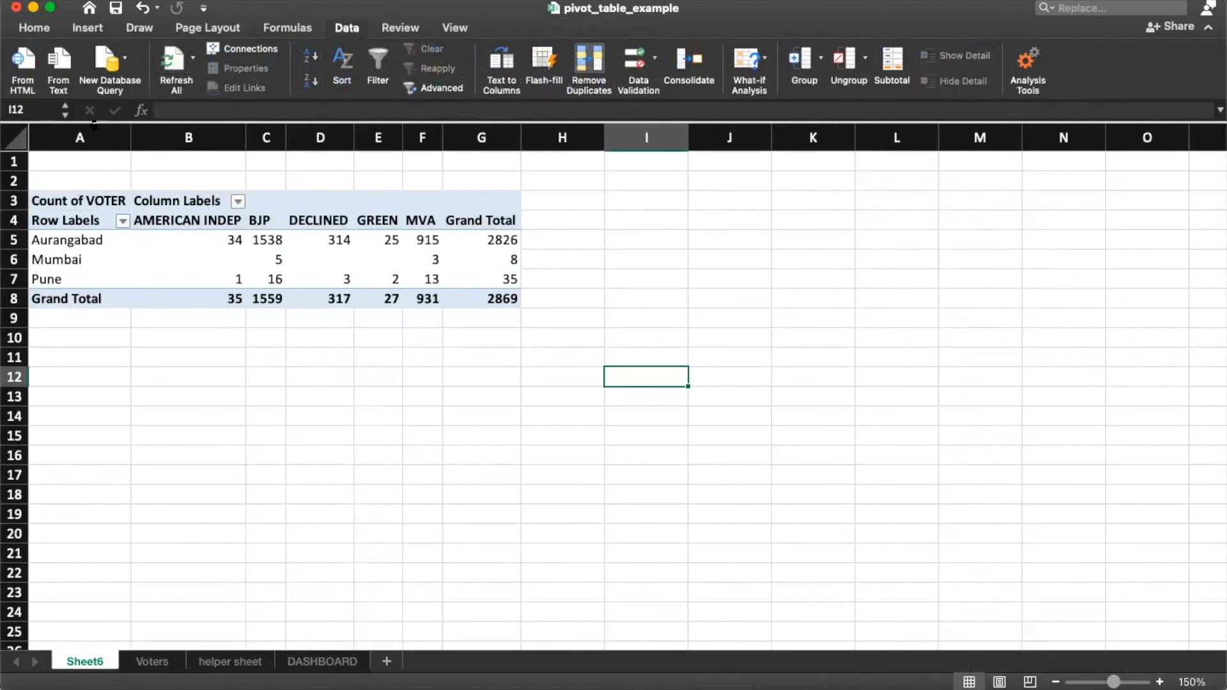
left_click(99, 241)
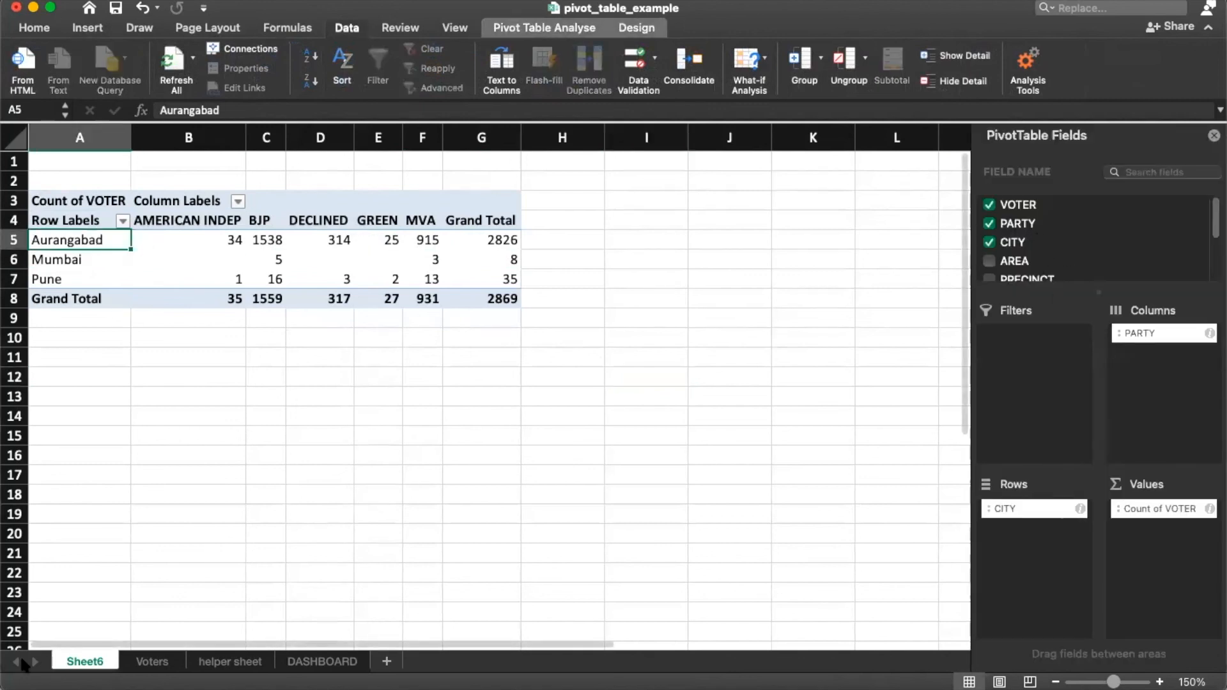
Step: Nest AREA under each party in the pivot's columns, e.g. Aundh under BJP
scroll(1030, 262, "down", 1)
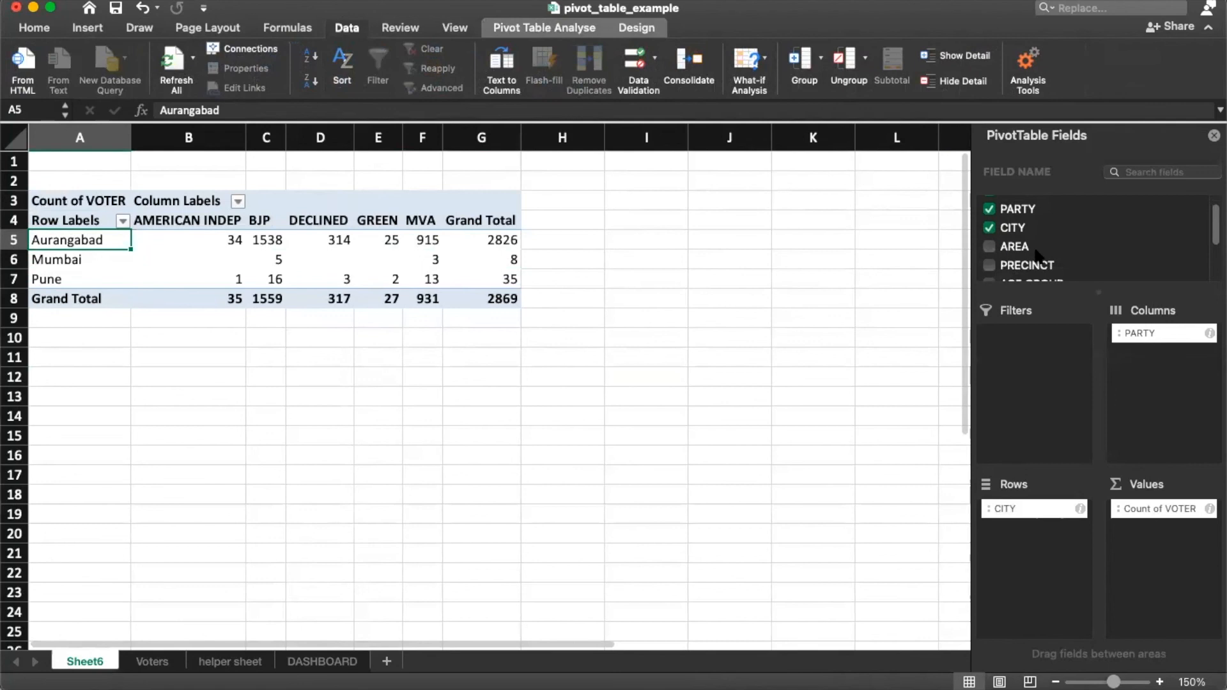
left_click_drag(1020, 251, 1167, 415)
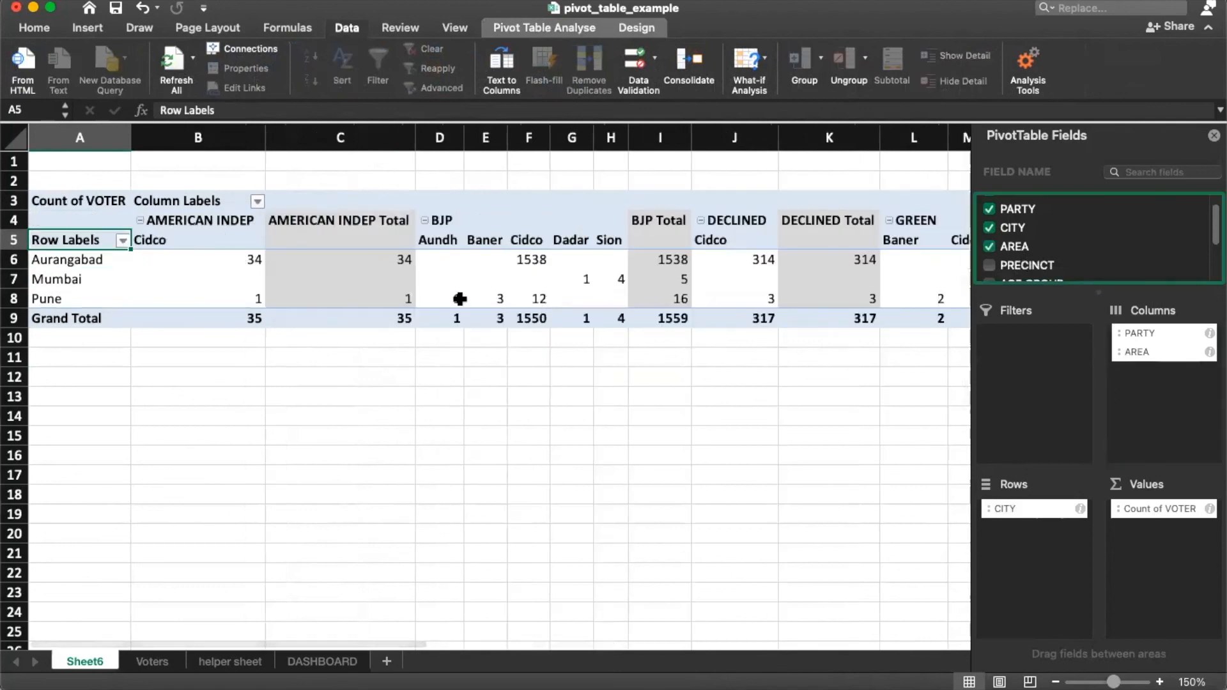
left_click(444, 235)
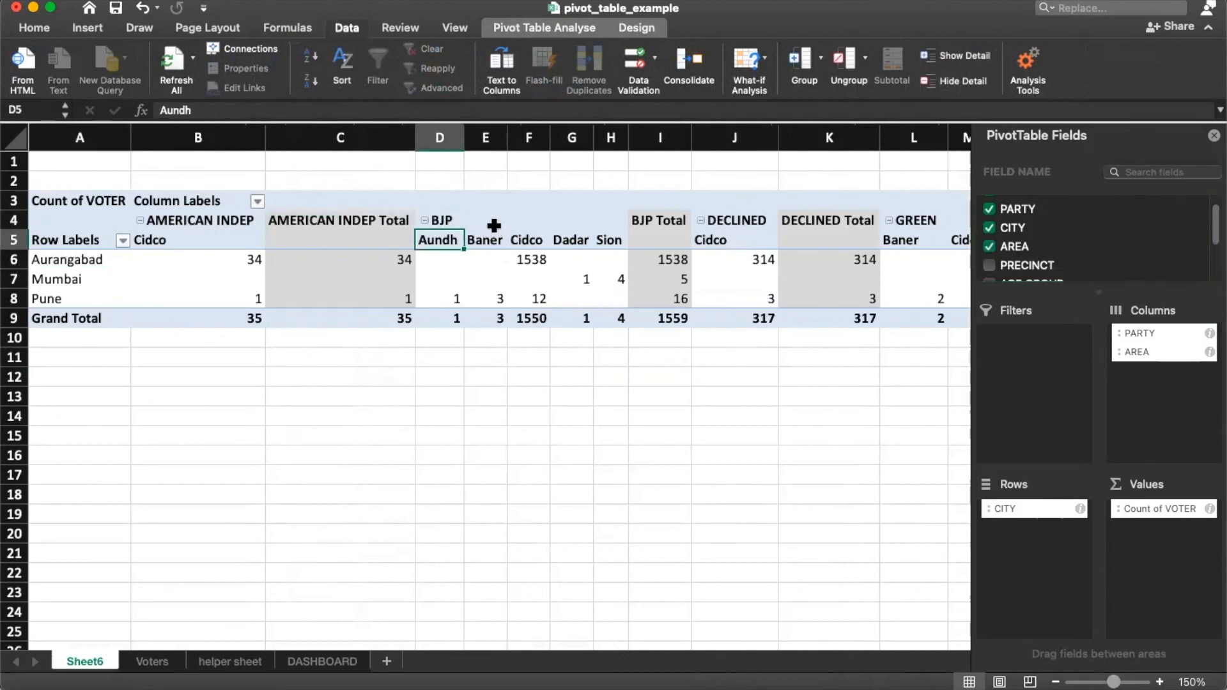
left_click(494, 226)
left_click(444, 219)
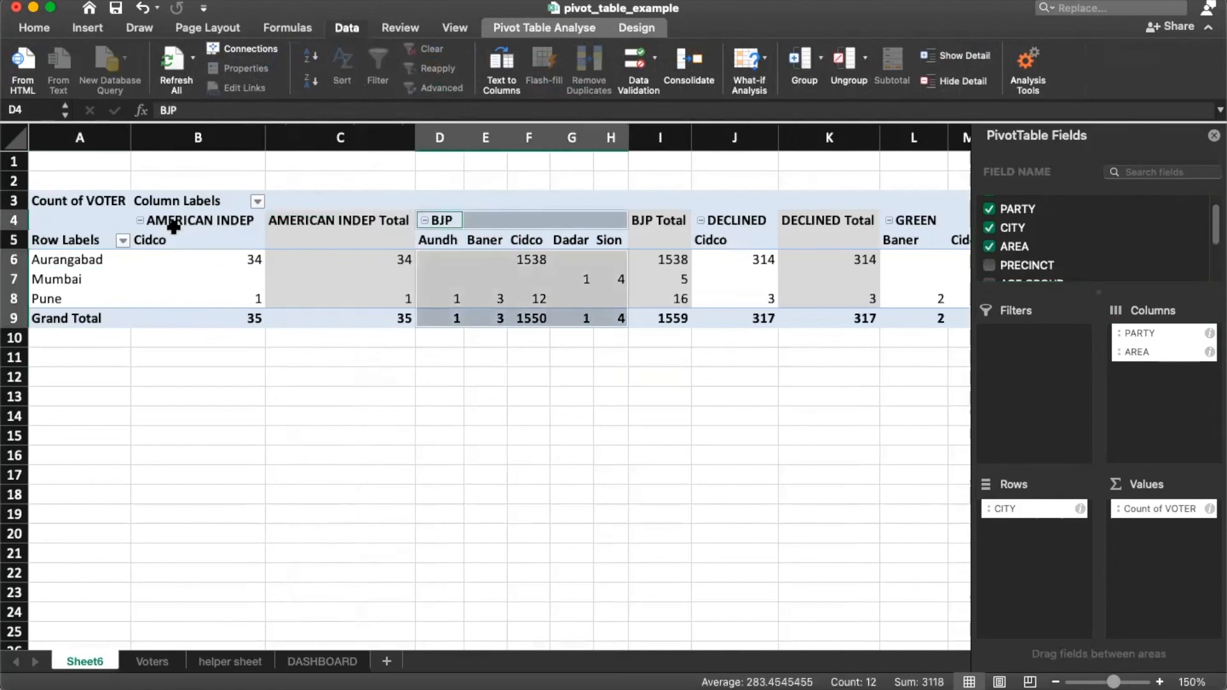
left_click(174, 227)
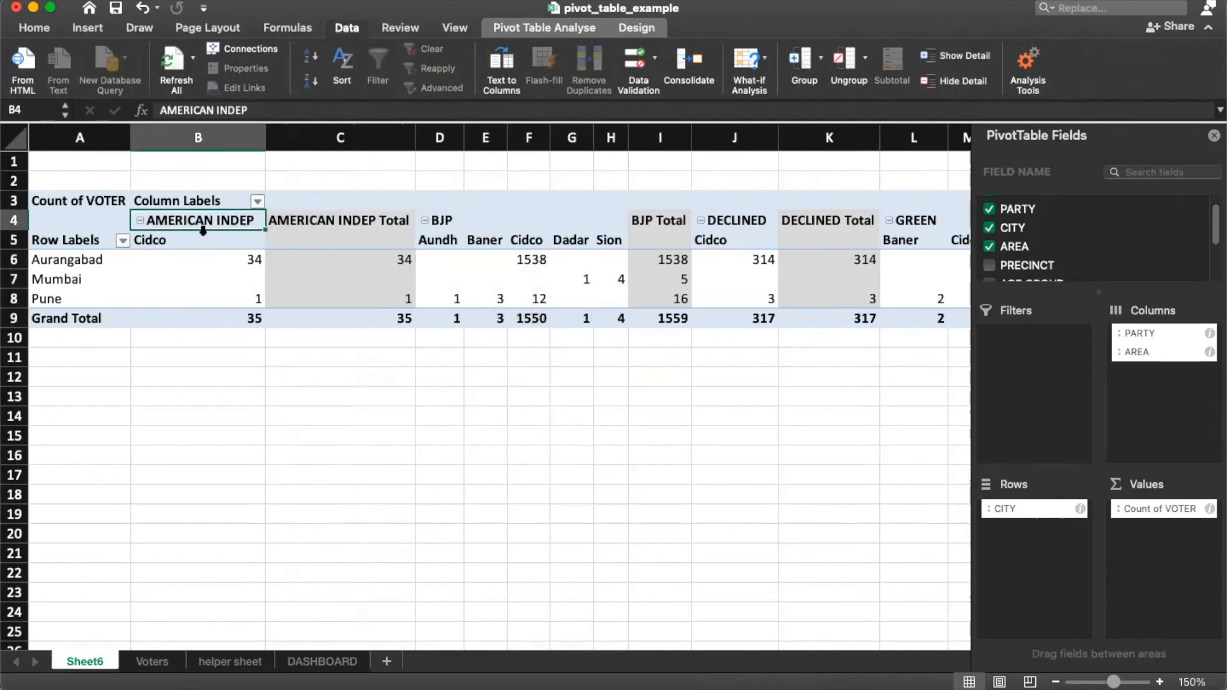
left_click(391, 242)
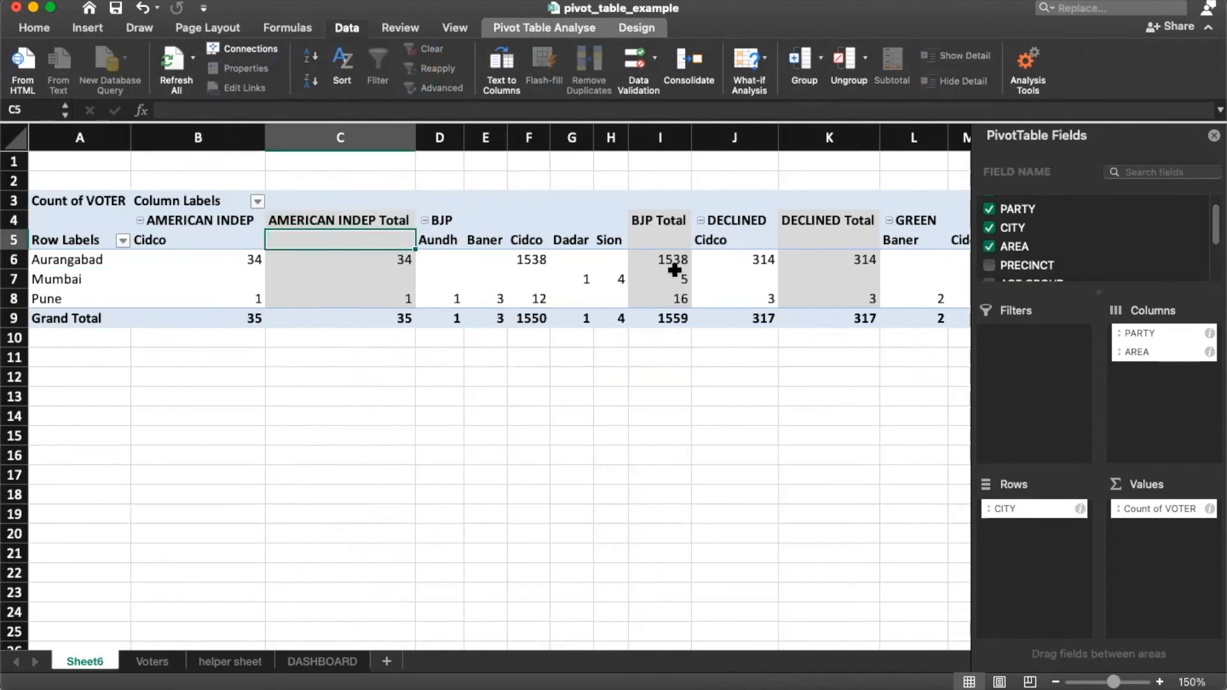
left_click(441, 222)
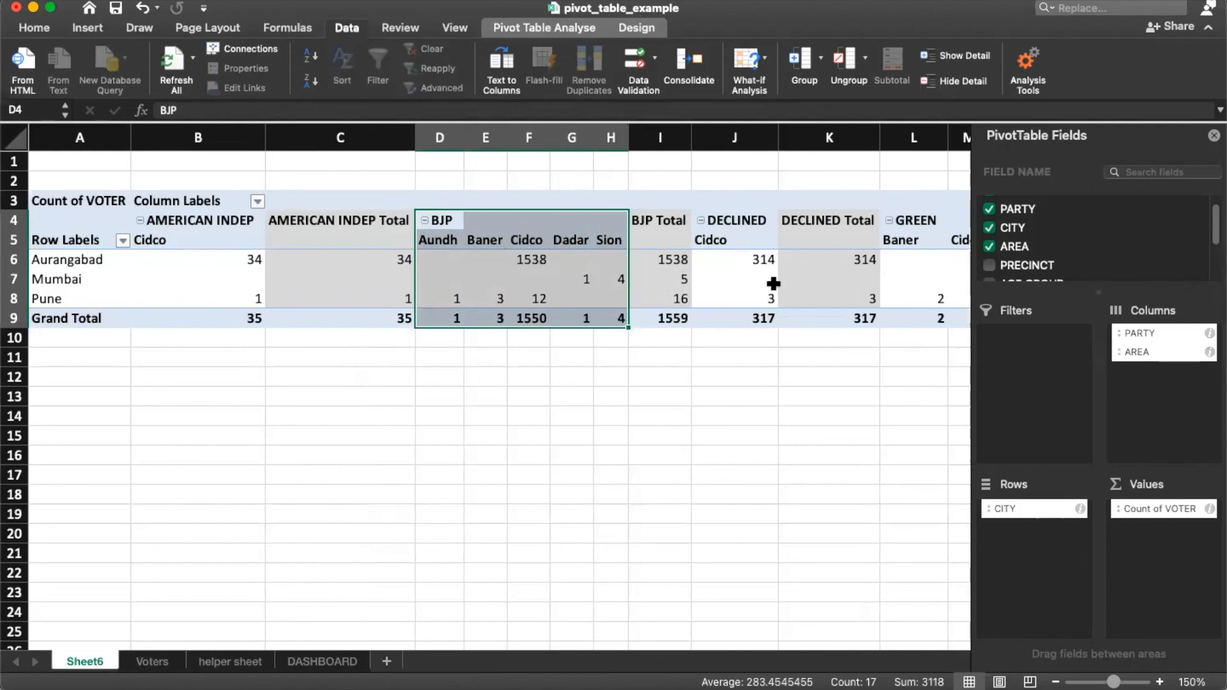
Step: Move CITY from Rows into Columns and place it first, giving CITY, AREA, PARTY
scroll(1033, 228, "down", 3)
scroll(1038, 233, "up", 4)
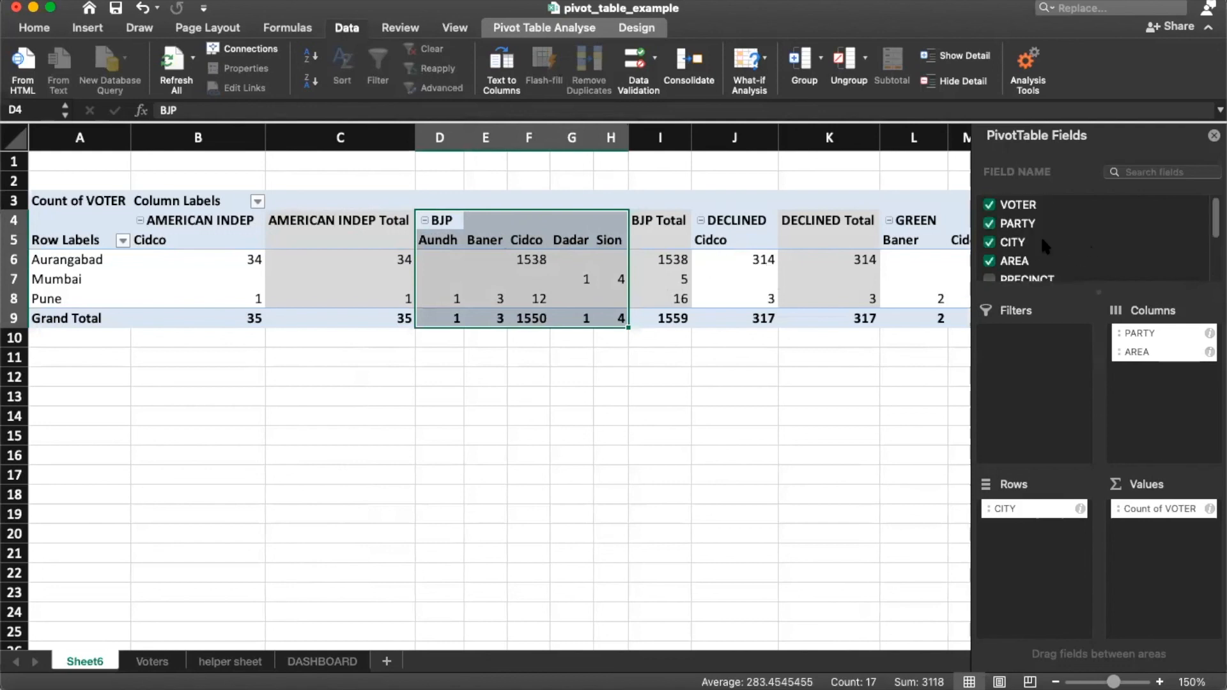
left_click_drag(1006, 248, 1103, 422)
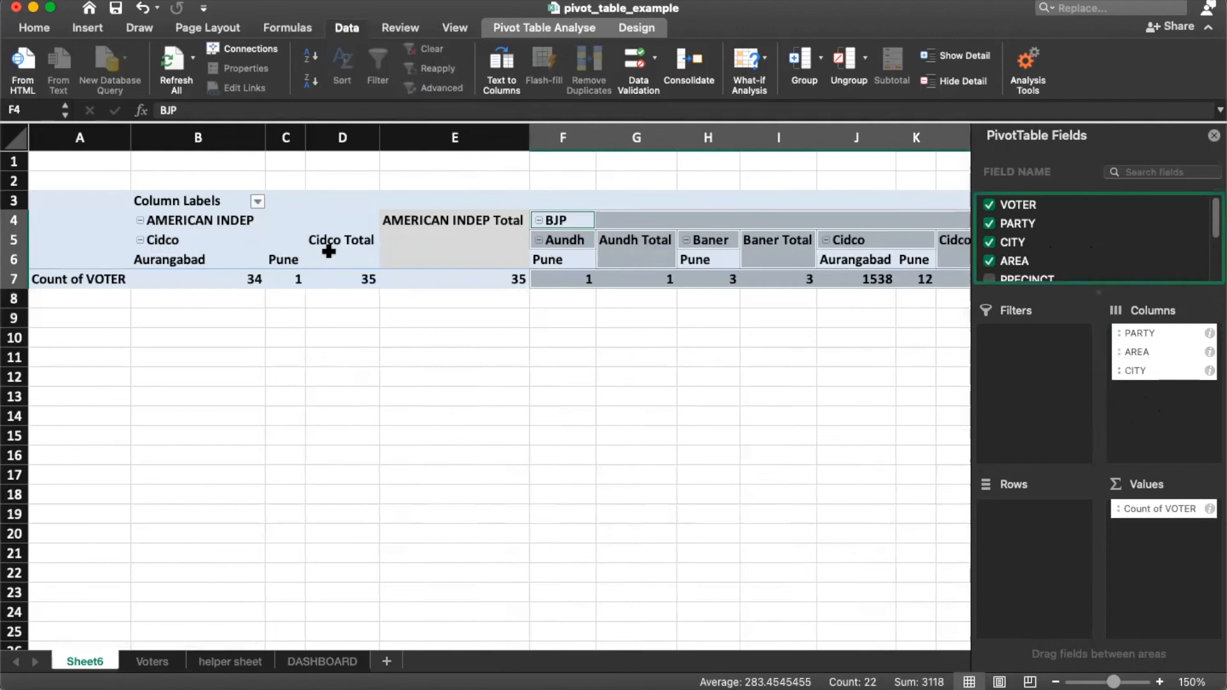
left_click(1141, 343)
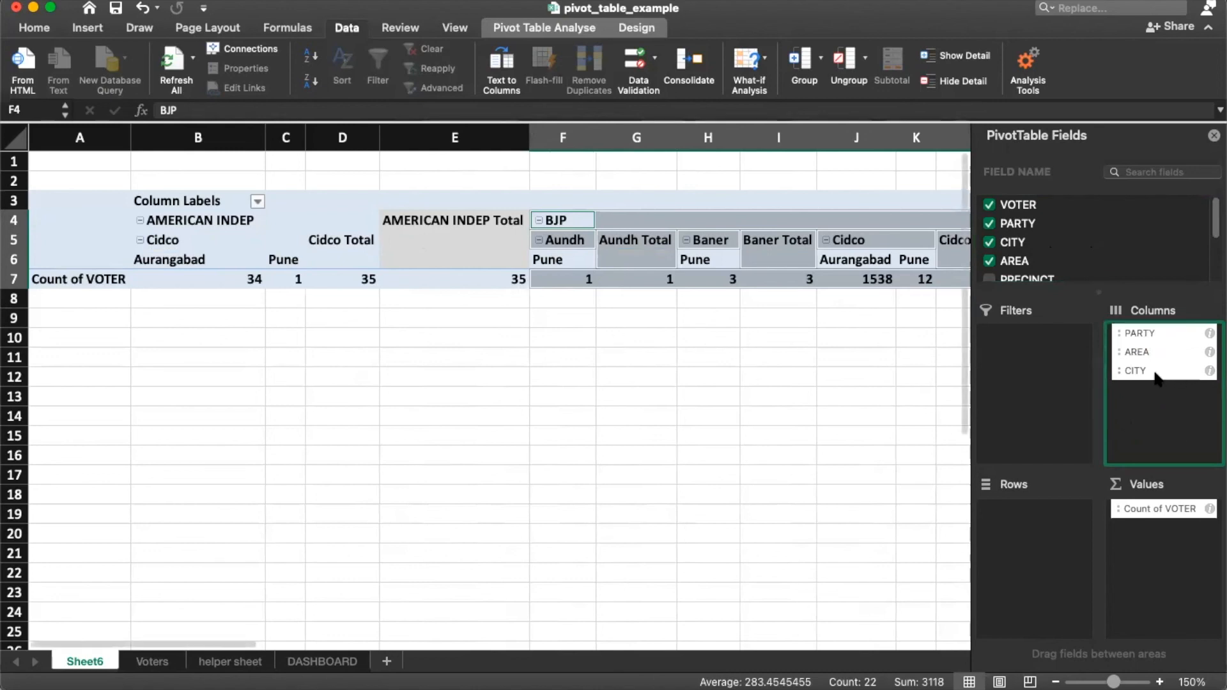
mouse_move(1154, 373)
left_mouse_down()
mouse_move(1169, 330)
mouse_move(1171, 342)
mouse_move(1144, 355)
mouse_move(1144, 335)
mouse_move(1163, 386)
left_mouse_up()
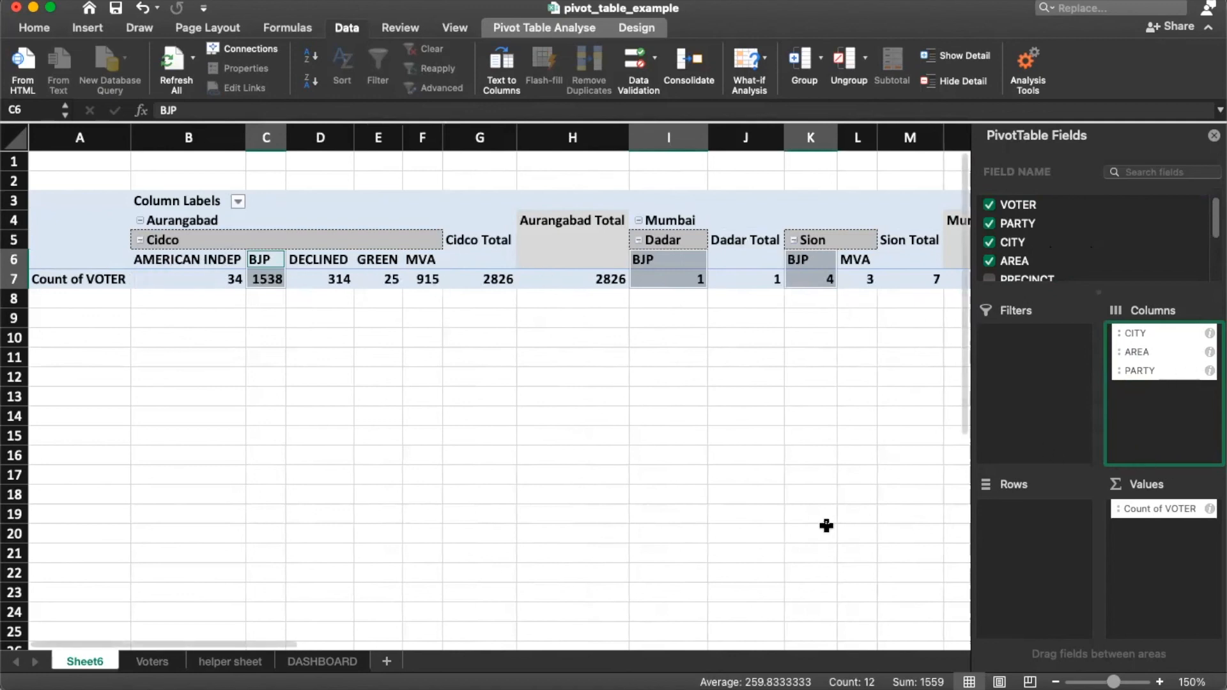
Step: Close the PivotTable Fields pane and cycle through the Voters, helper, Sheet6 and DASHBOARD tabs
left_click(1214, 136)
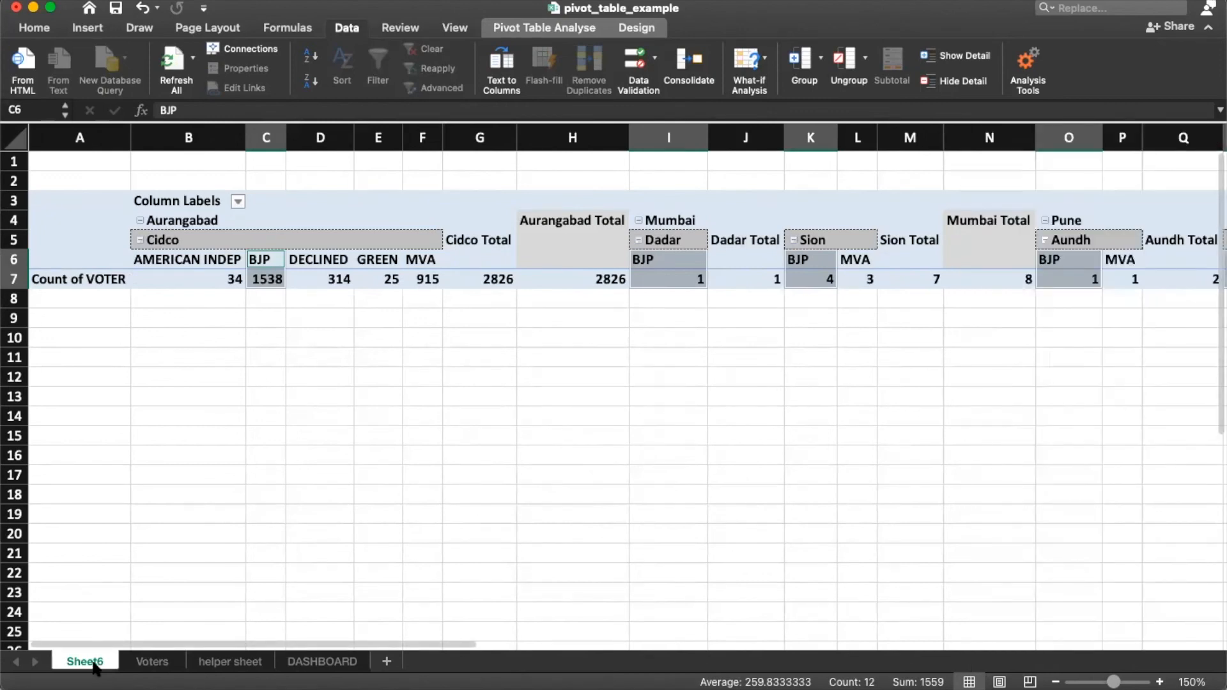
left_click(170, 665)
left_click(214, 671)
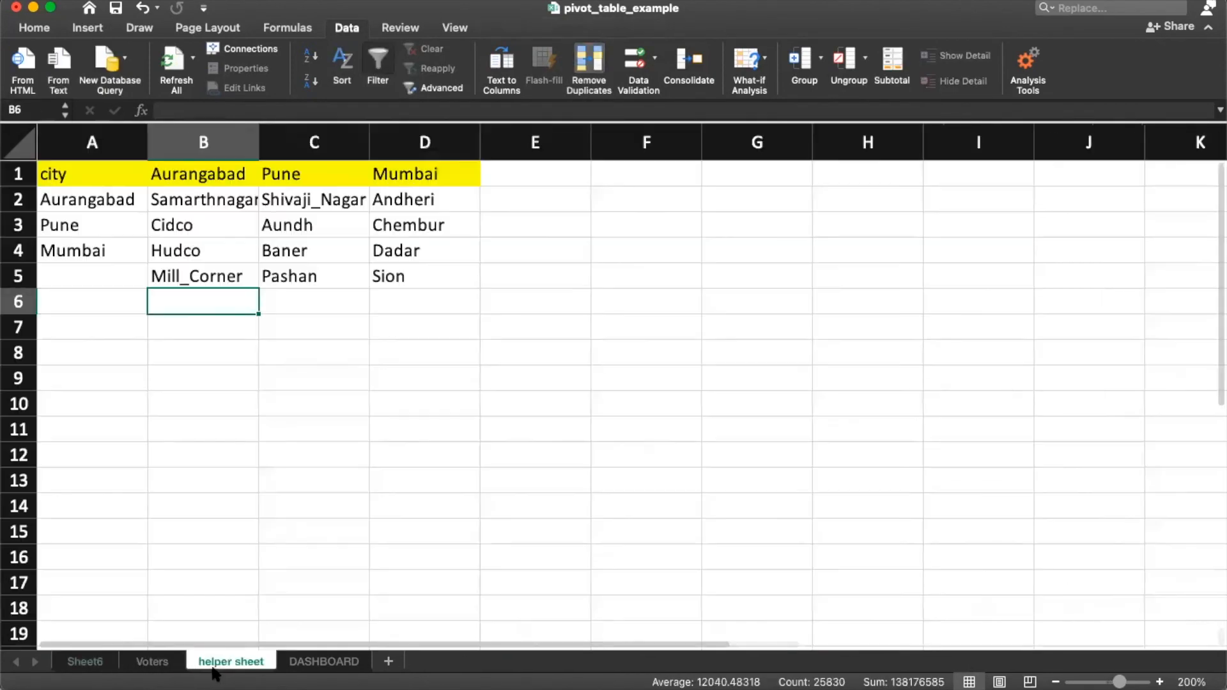
left_click(116, 283)
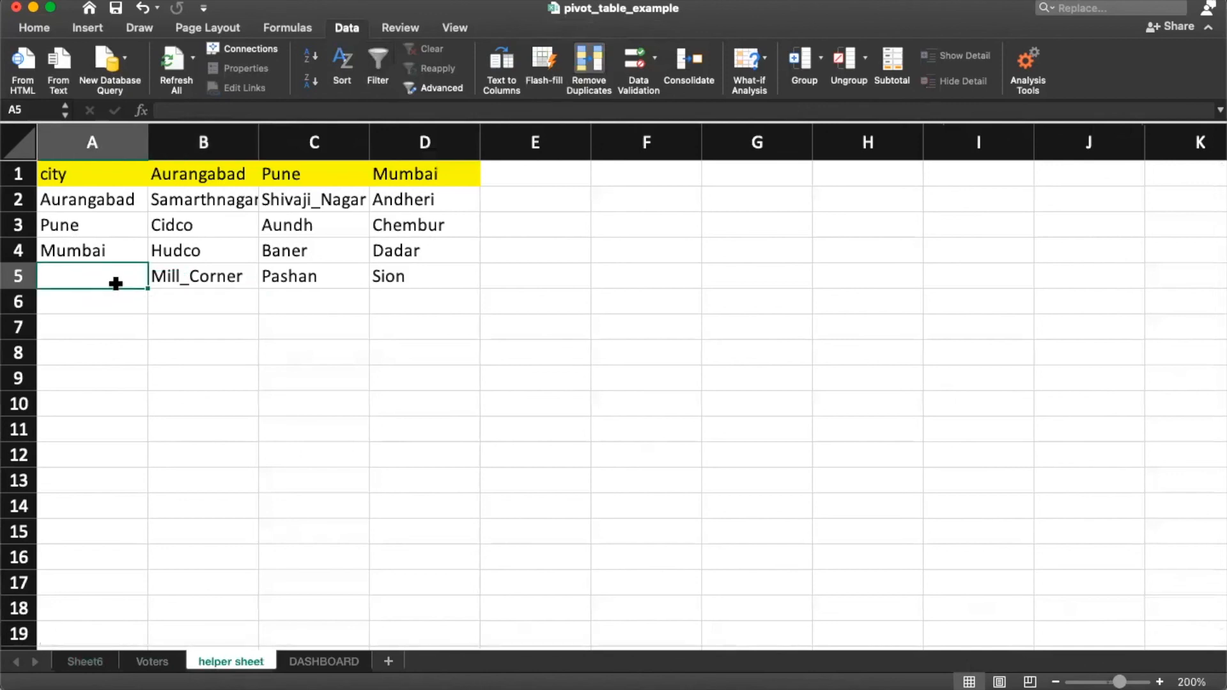
left_click(153, 662)
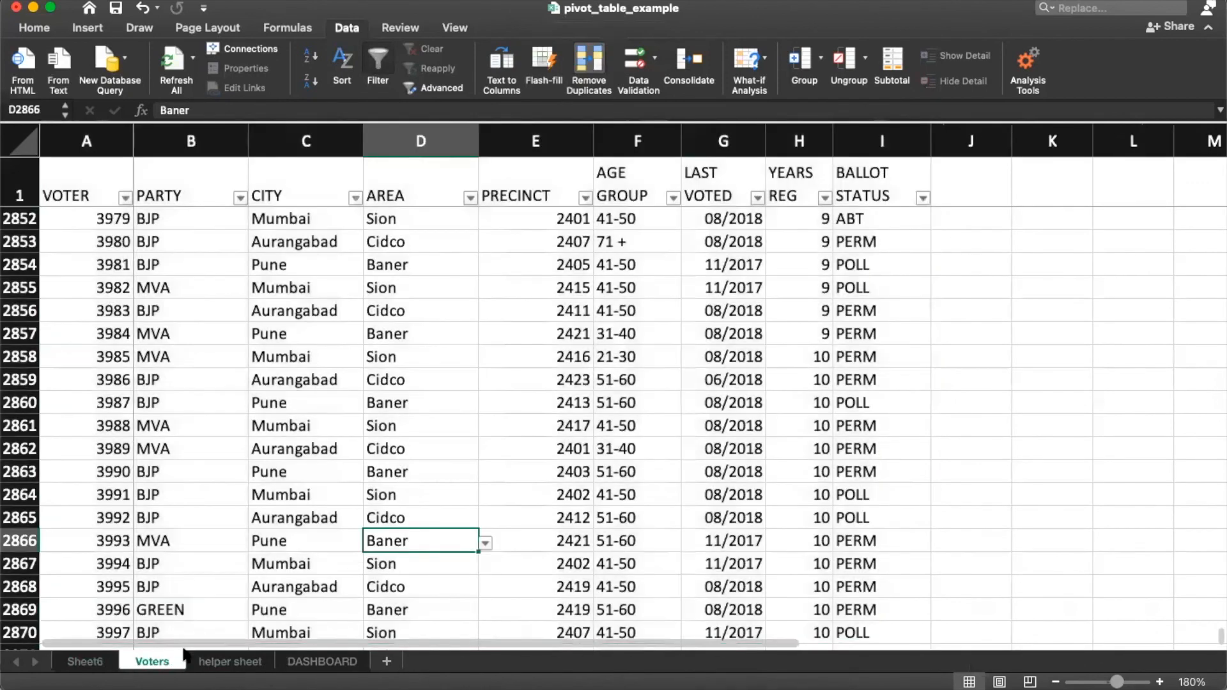
left_click(85, 662)
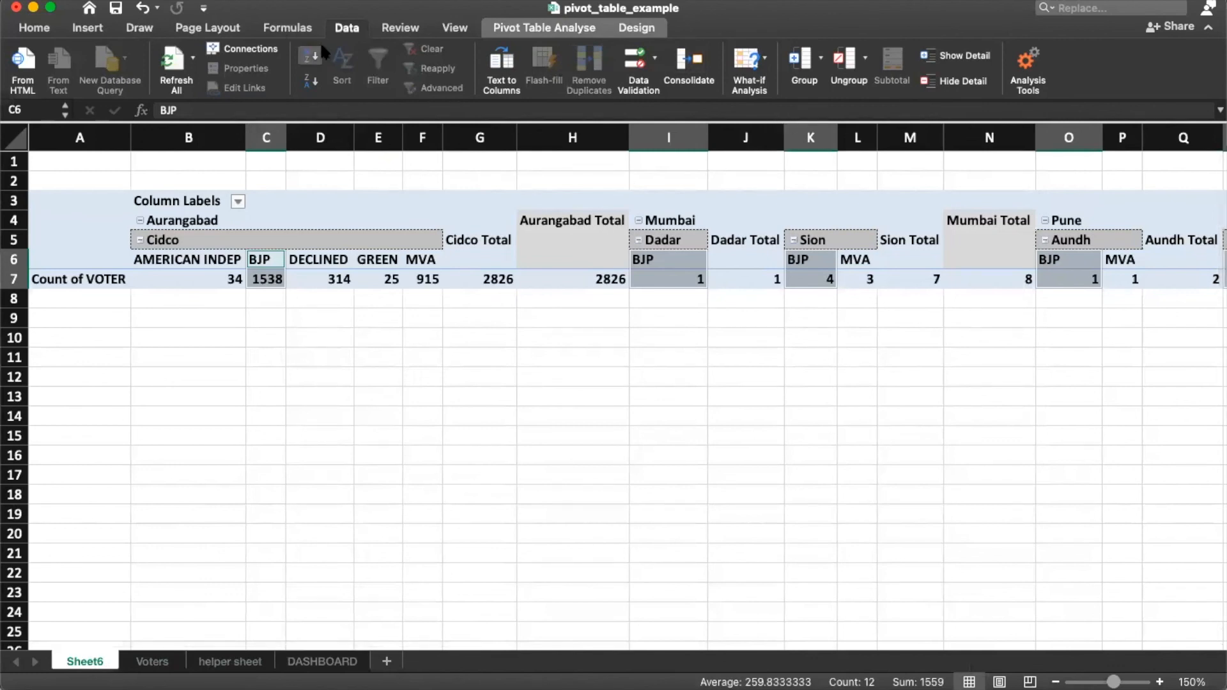
left_click(152, 662)
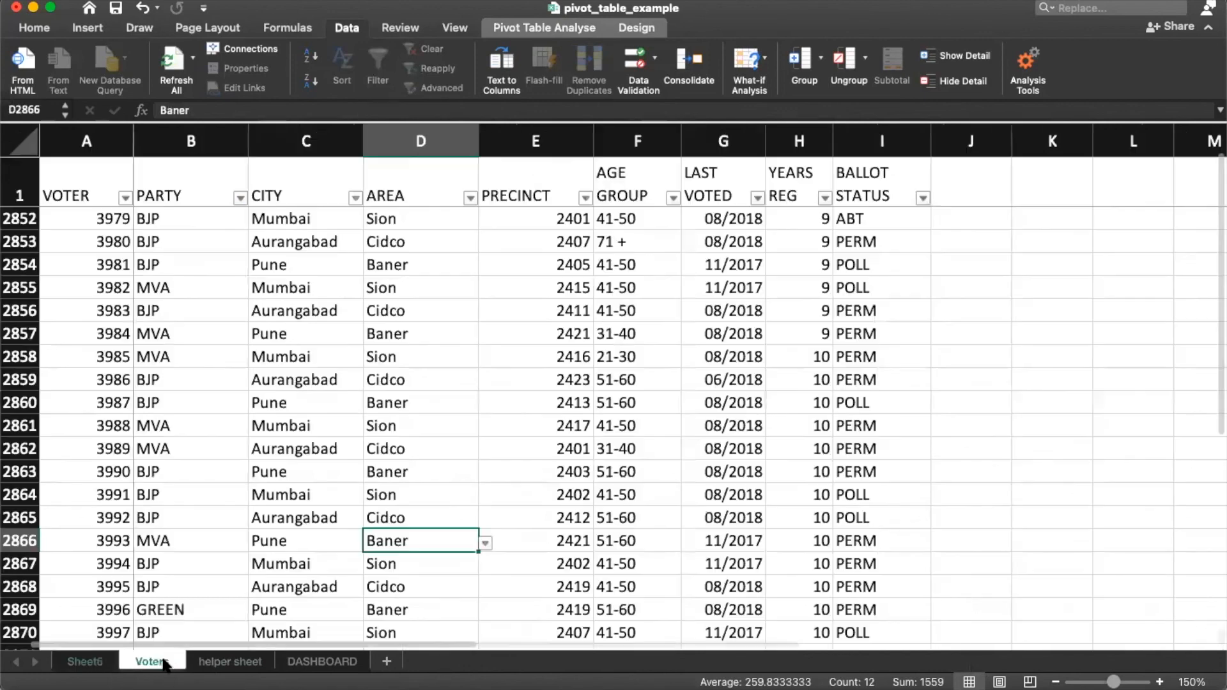
left_click(227, 663)
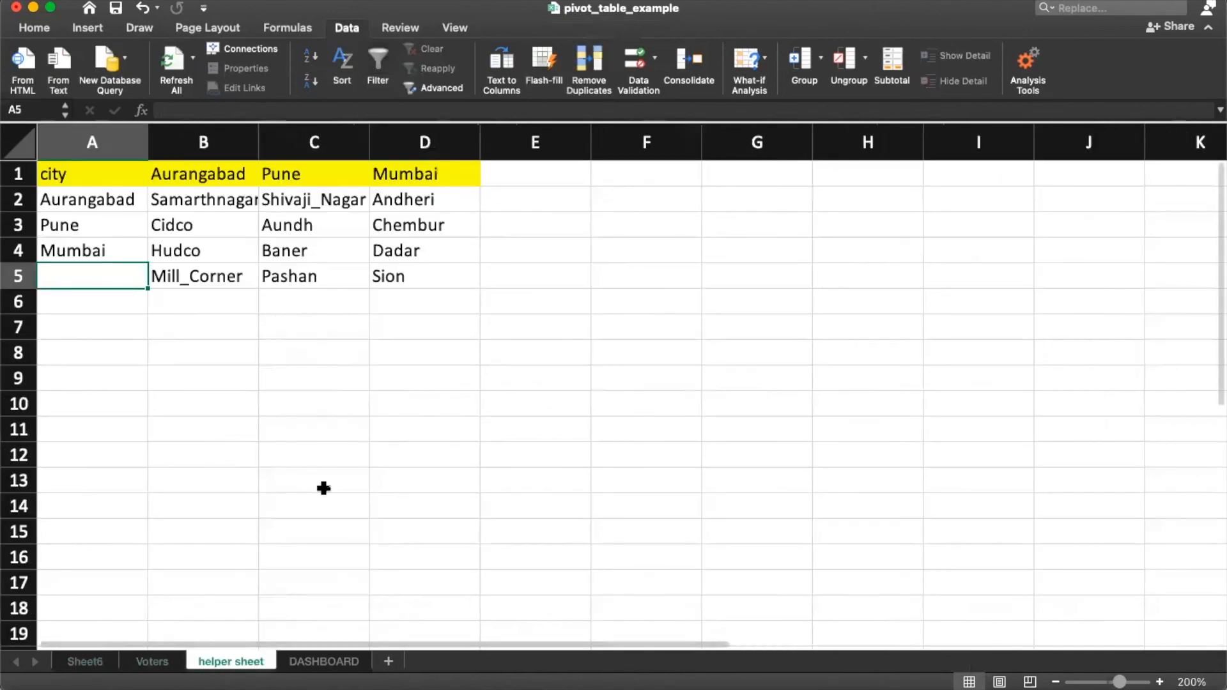
left_click(324, 662)
left_click(152, 662)
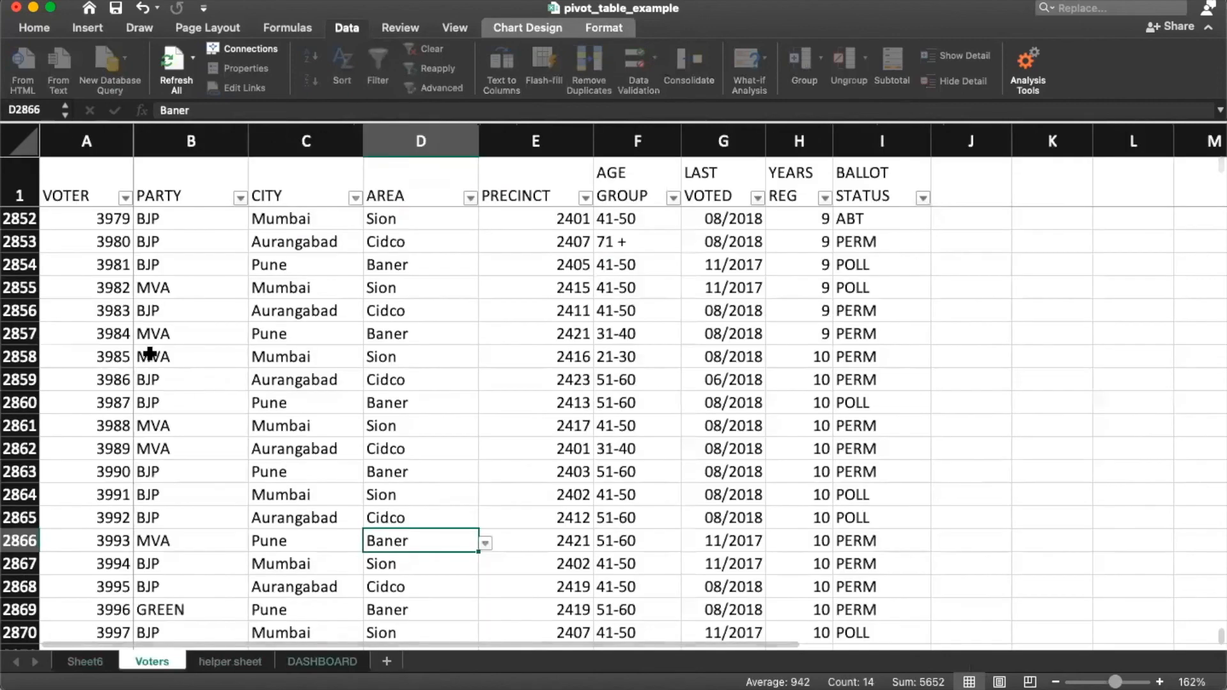
Step: On Voters, check row 2852's city and area dropdowns, leaving Mumbai and Sion unchanged
left_click(278, 217)
left_click(371, 221)
left_click(409, 220)
left_click(464, 217)
left_click(492, 219)
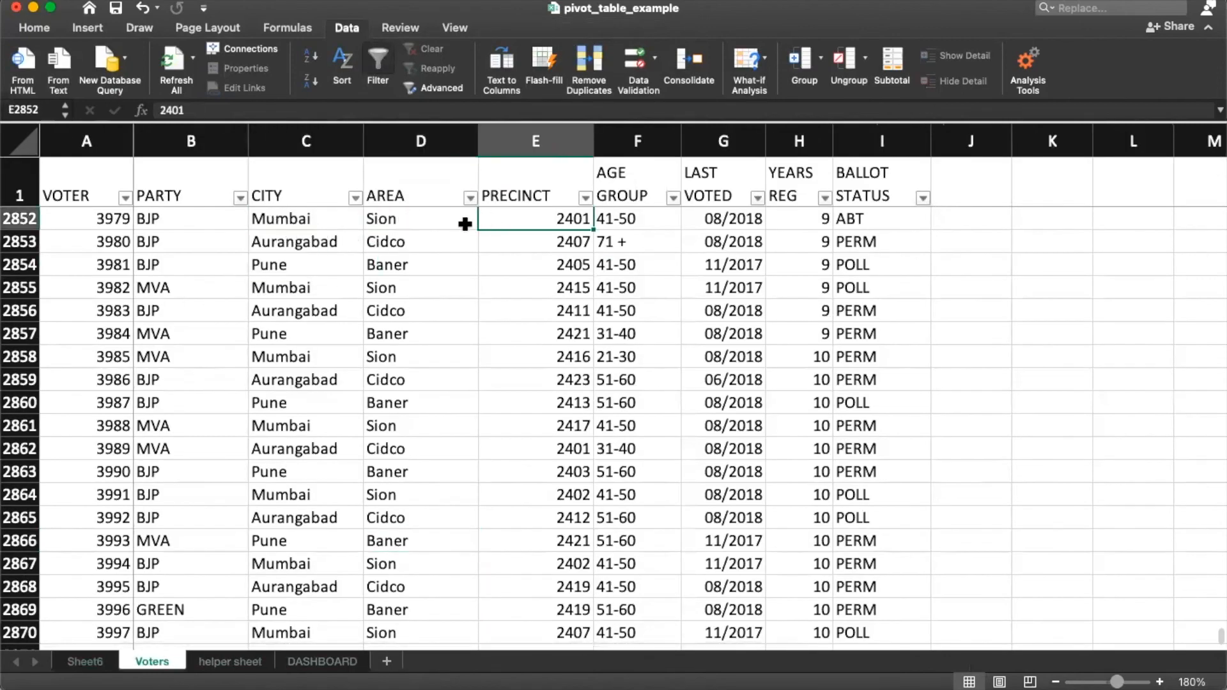
left_click(465, 225)
left_click(484, 223)
left_click(457, 302)
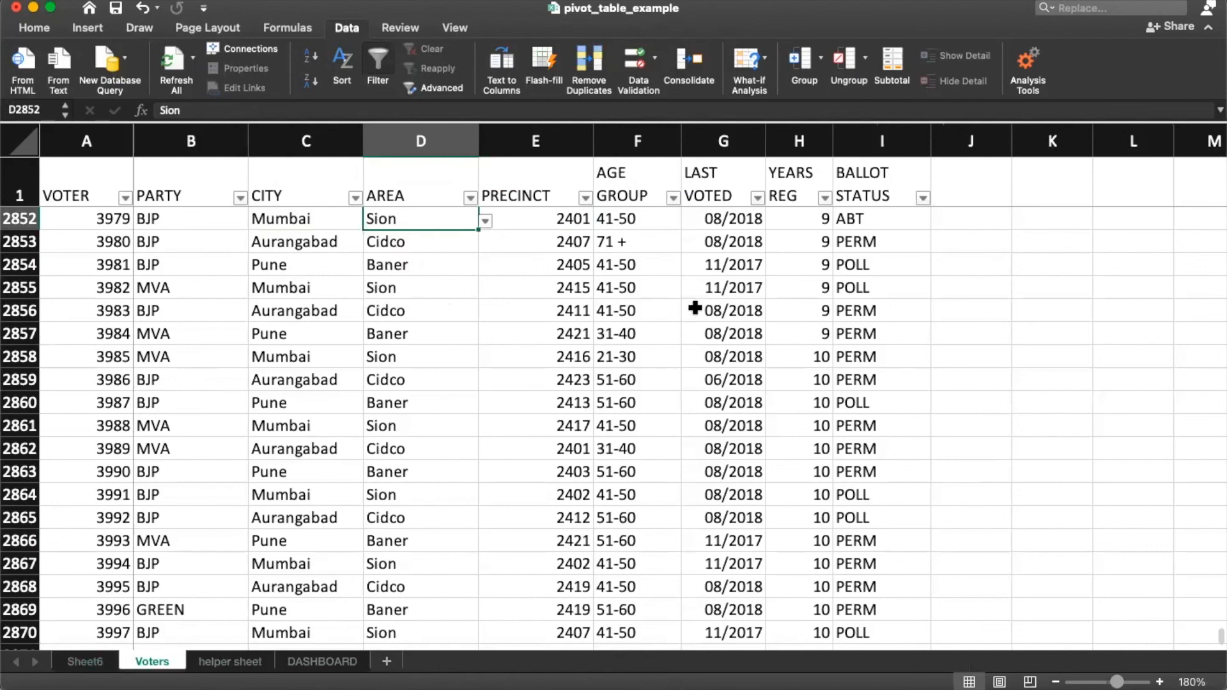